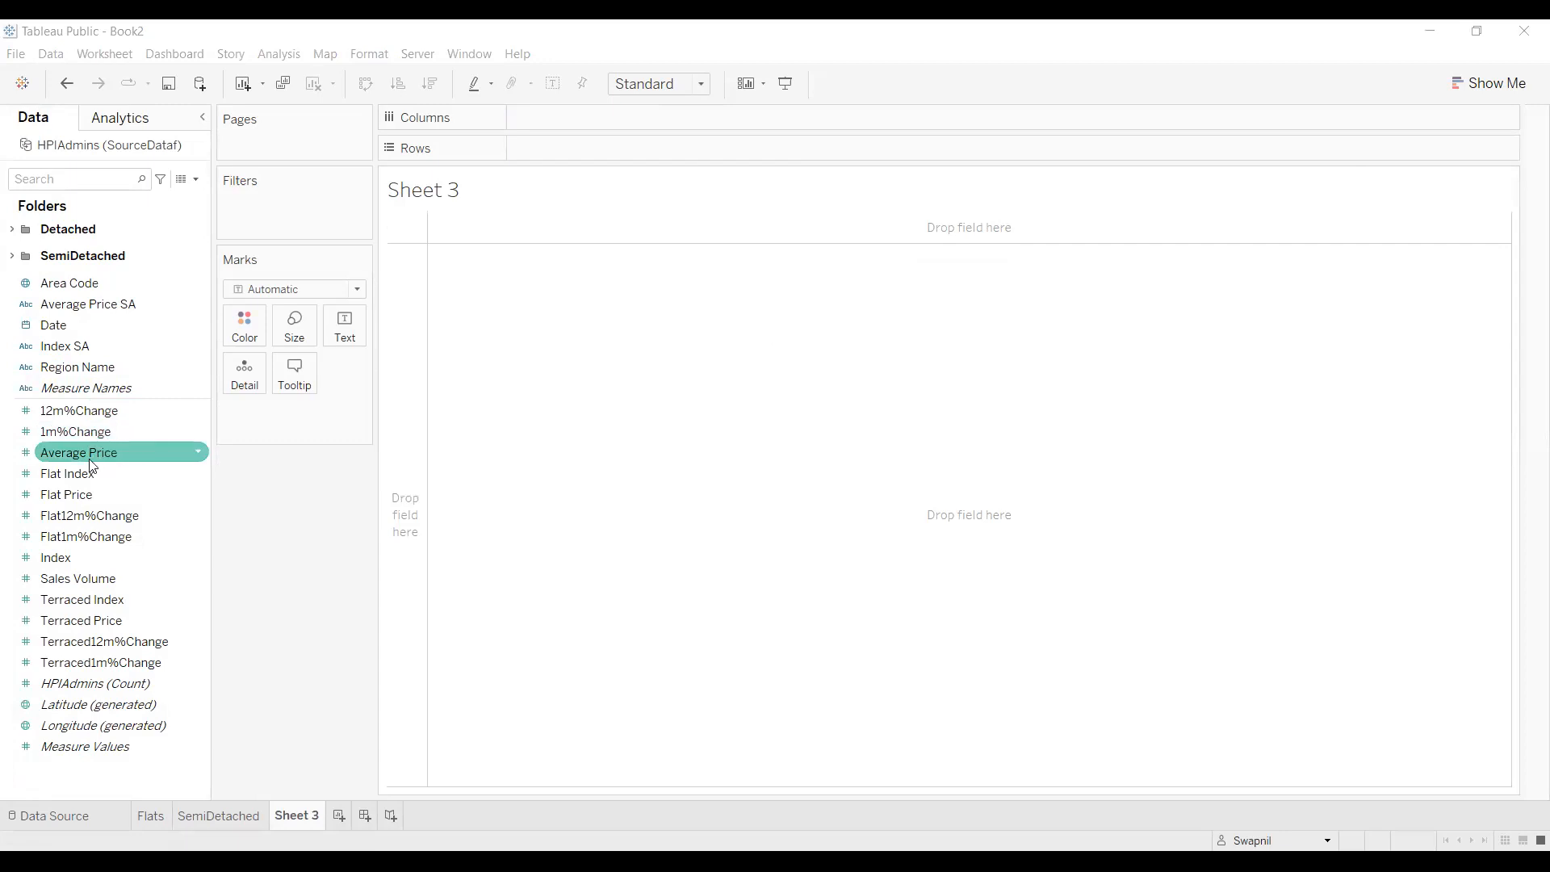
# Step: Create a scatter plot from the Sales Volume and Flat Index measures
pyautogui.click(87, 580)
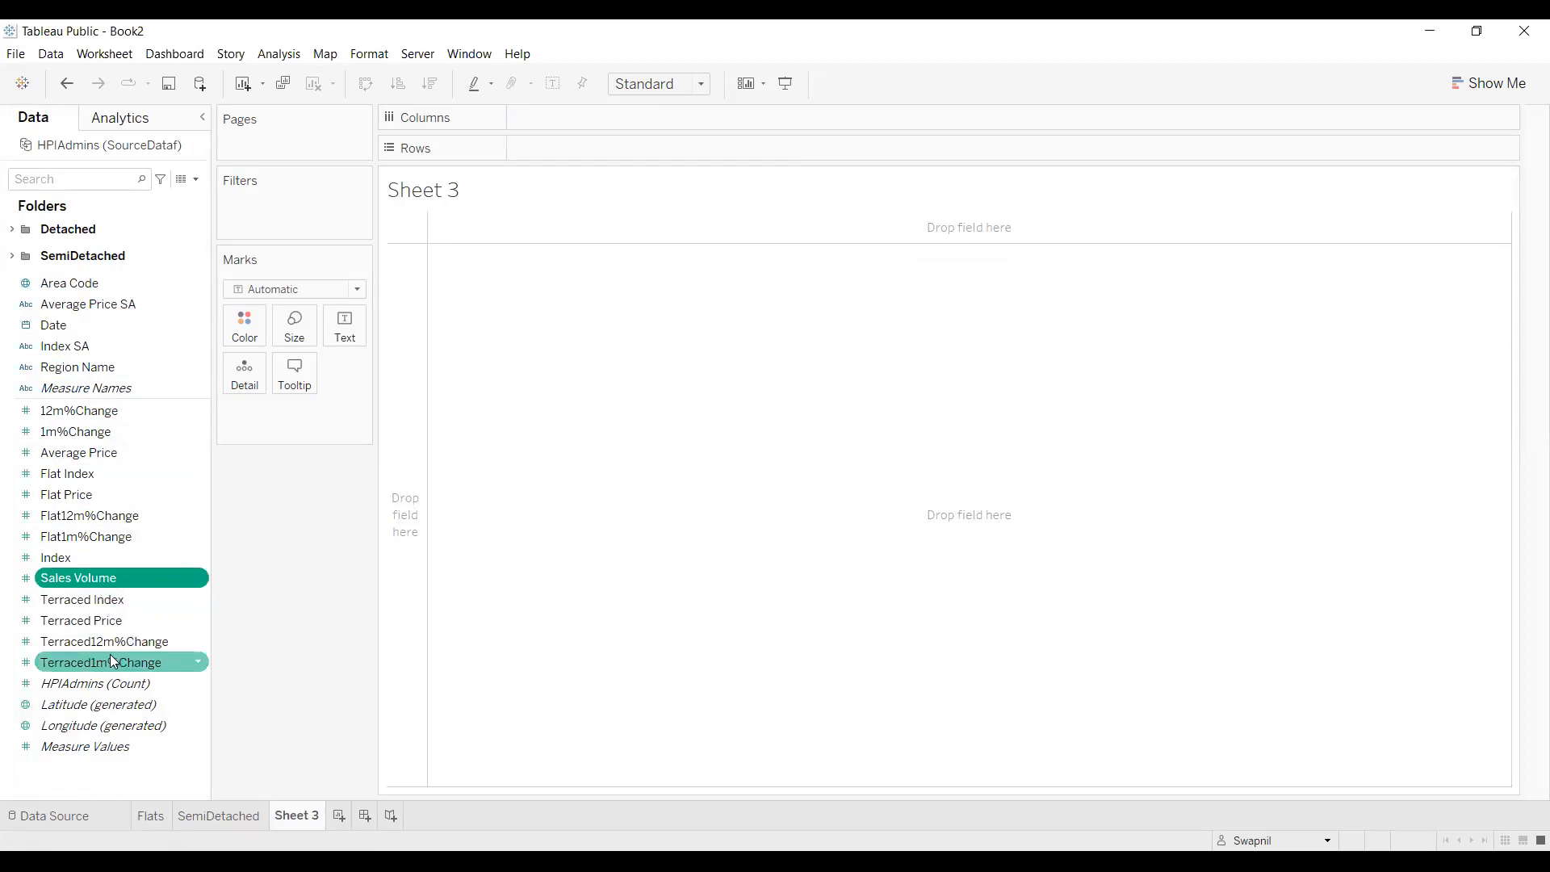
pyautogui.keyDown('ctrl'); pyautogui.click(79, 478); pyautogui.keyUp('ctrl')
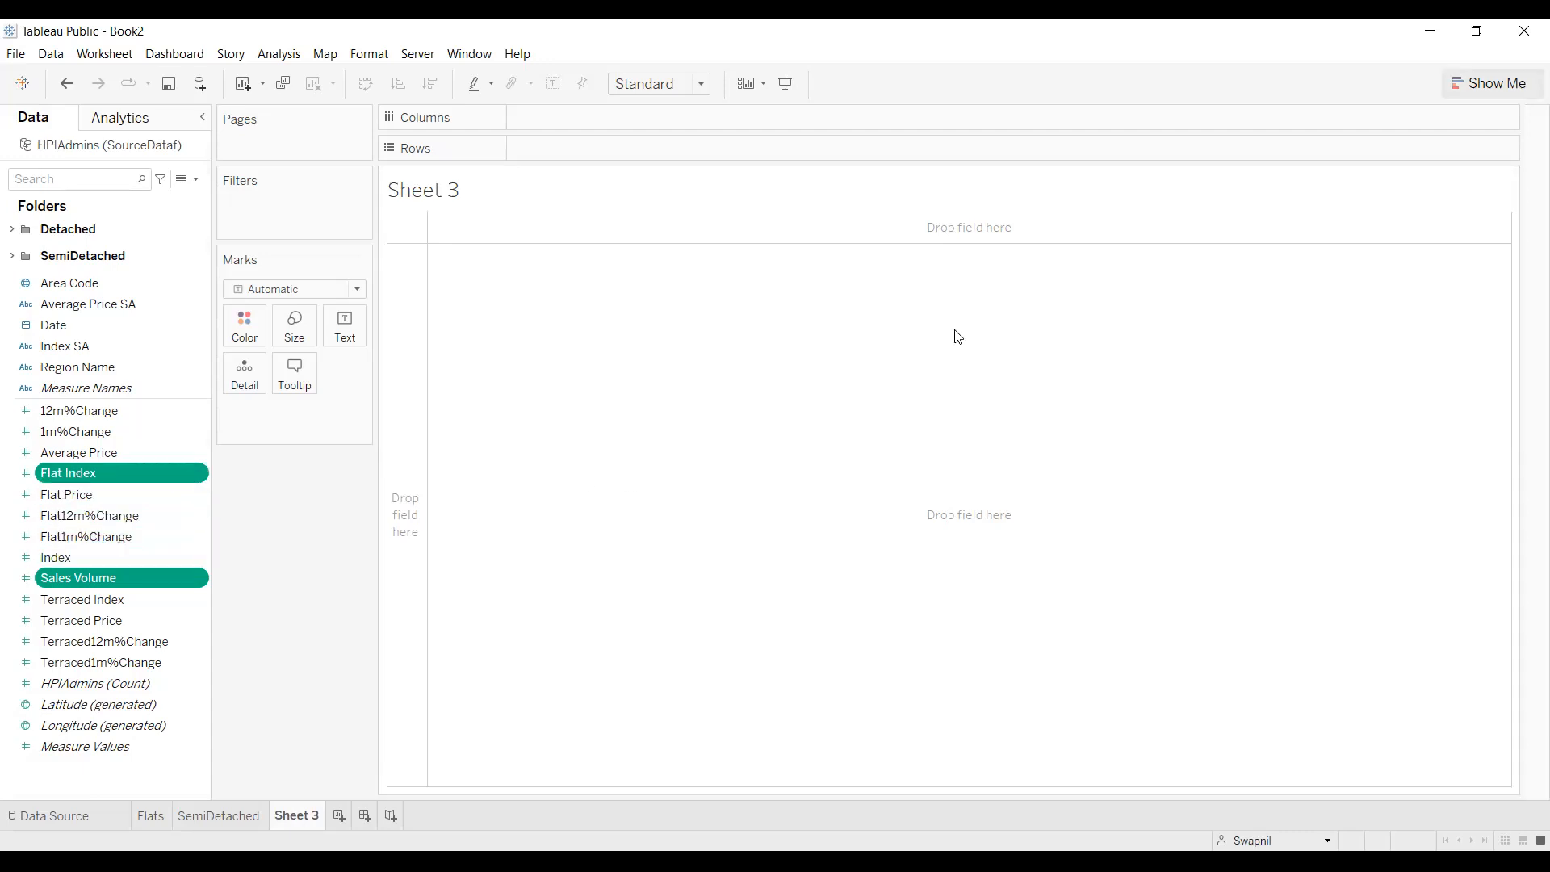
pyautogui.hotkey('ctrl', '1')
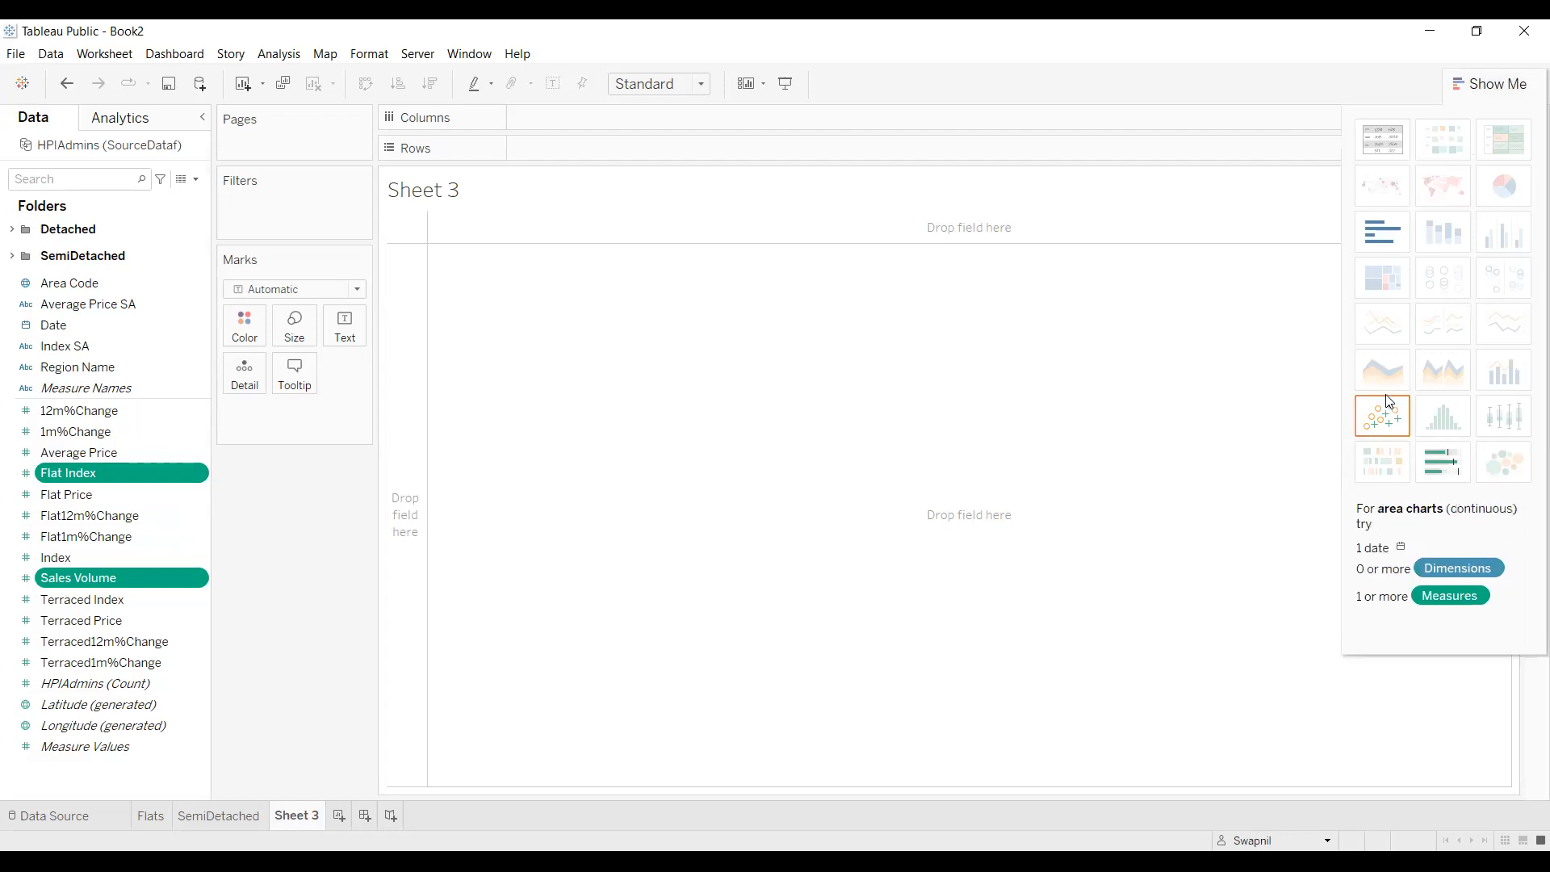
pyautogui.click(1384, 416)
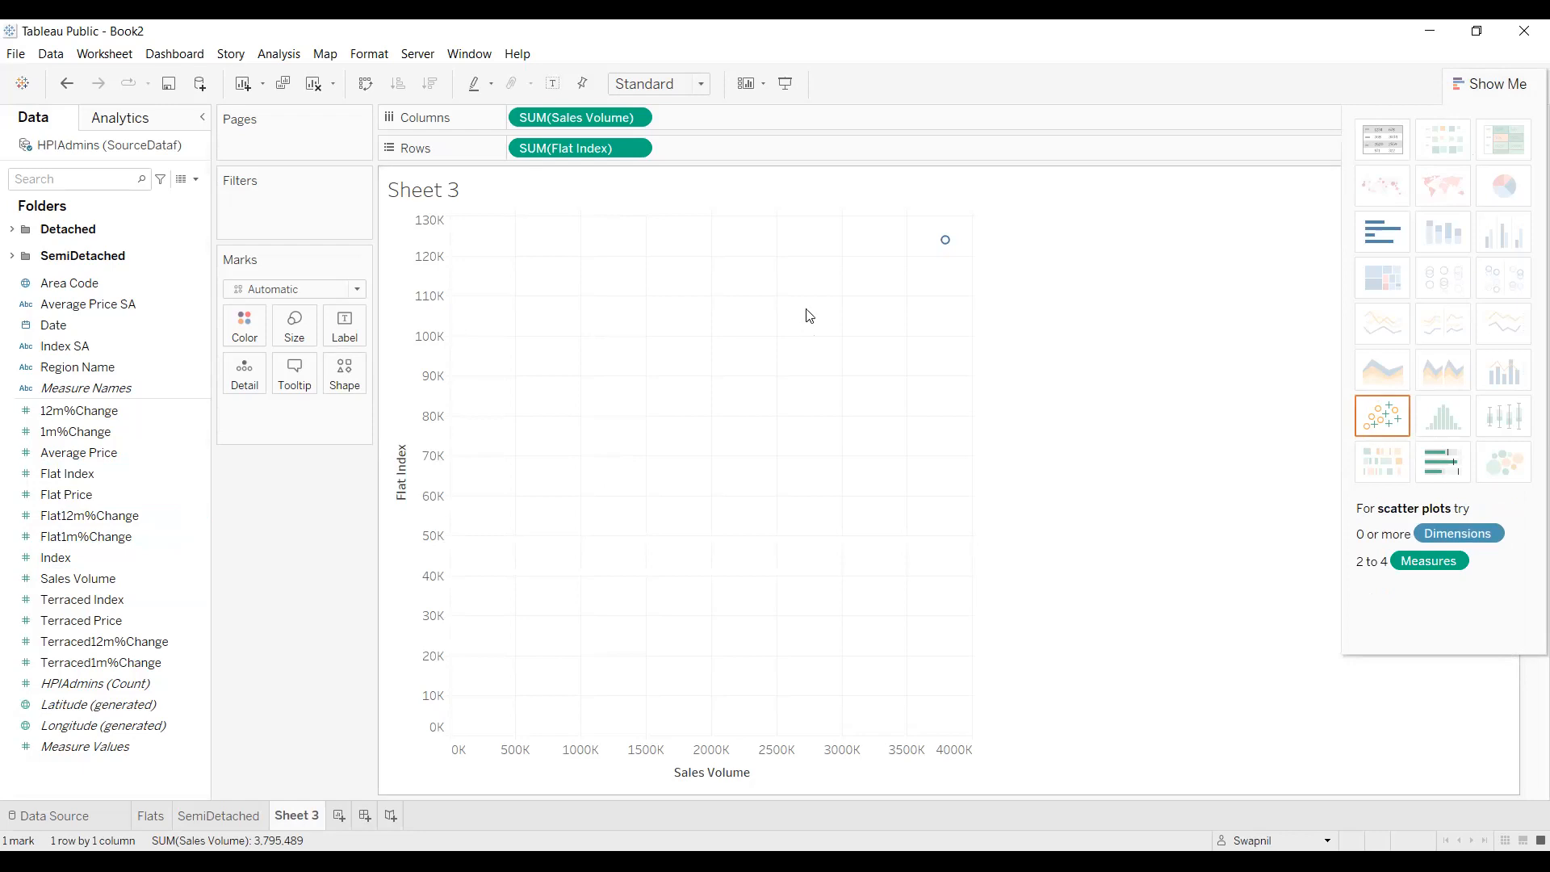
# Step: Change the aggregation of both Sales Volume and Flat Index to Attribute and inspect the resulting mark
pyautogui.click(631, 117)
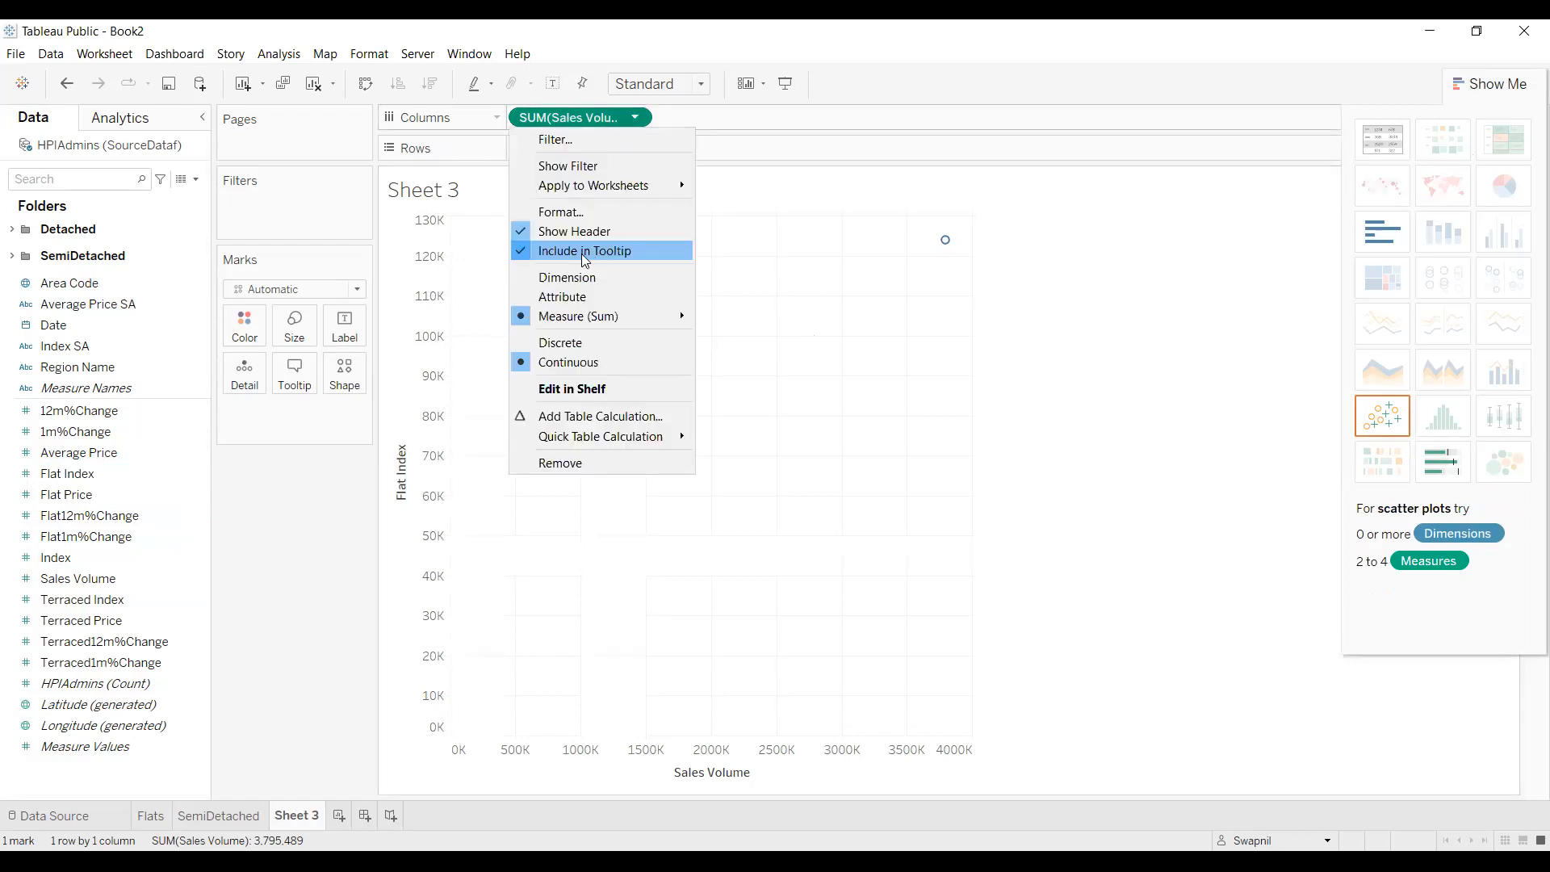
pyautogui.click(571, 296)
pyautogui.click(636, 148)
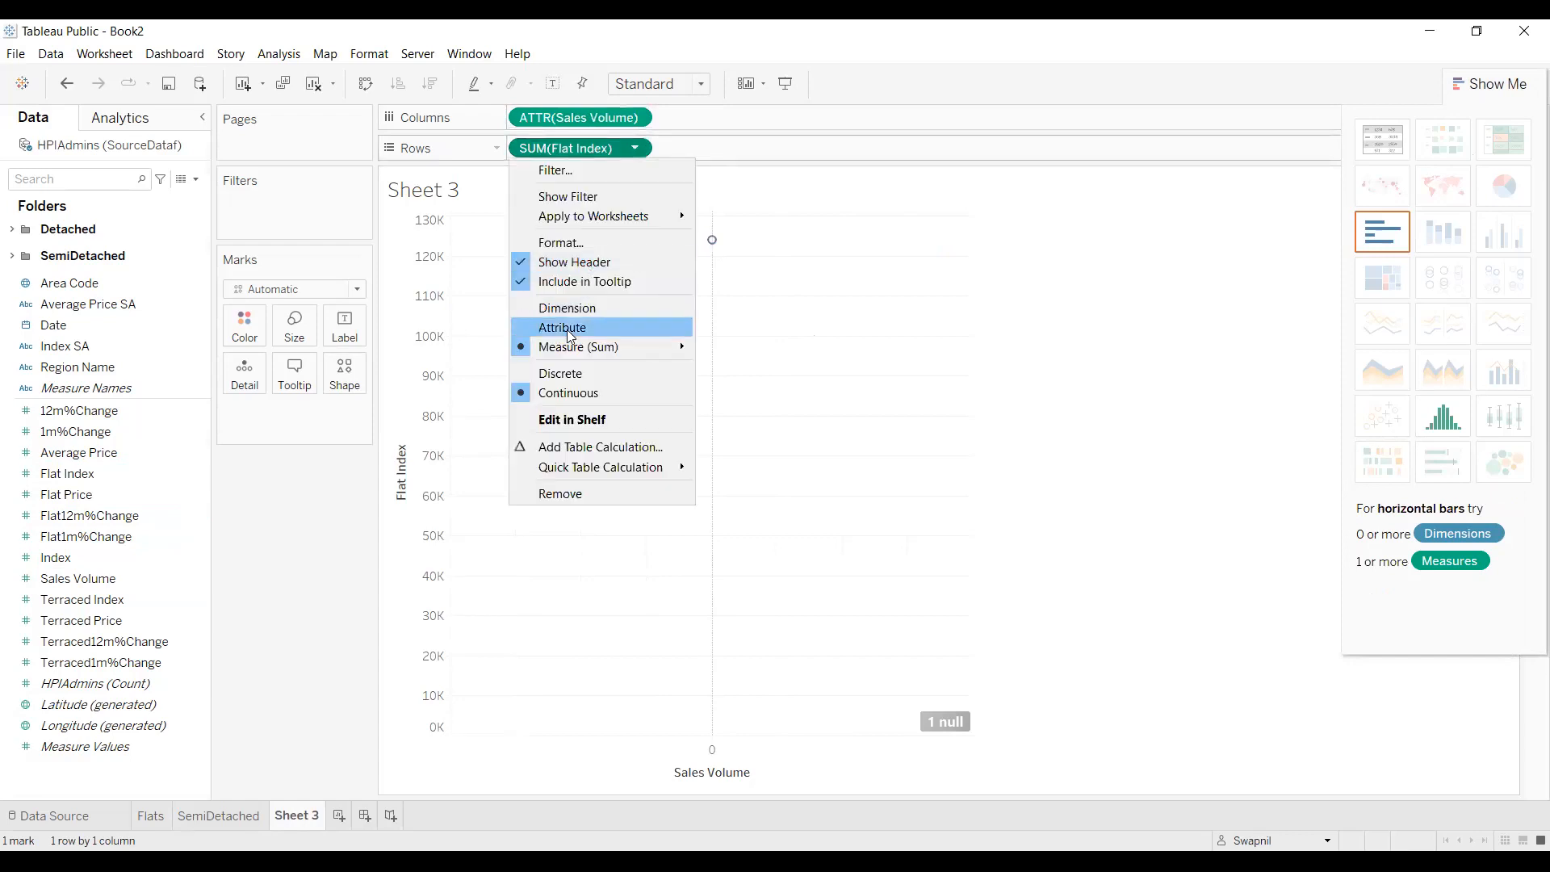
pyautogui.click(567, 330)
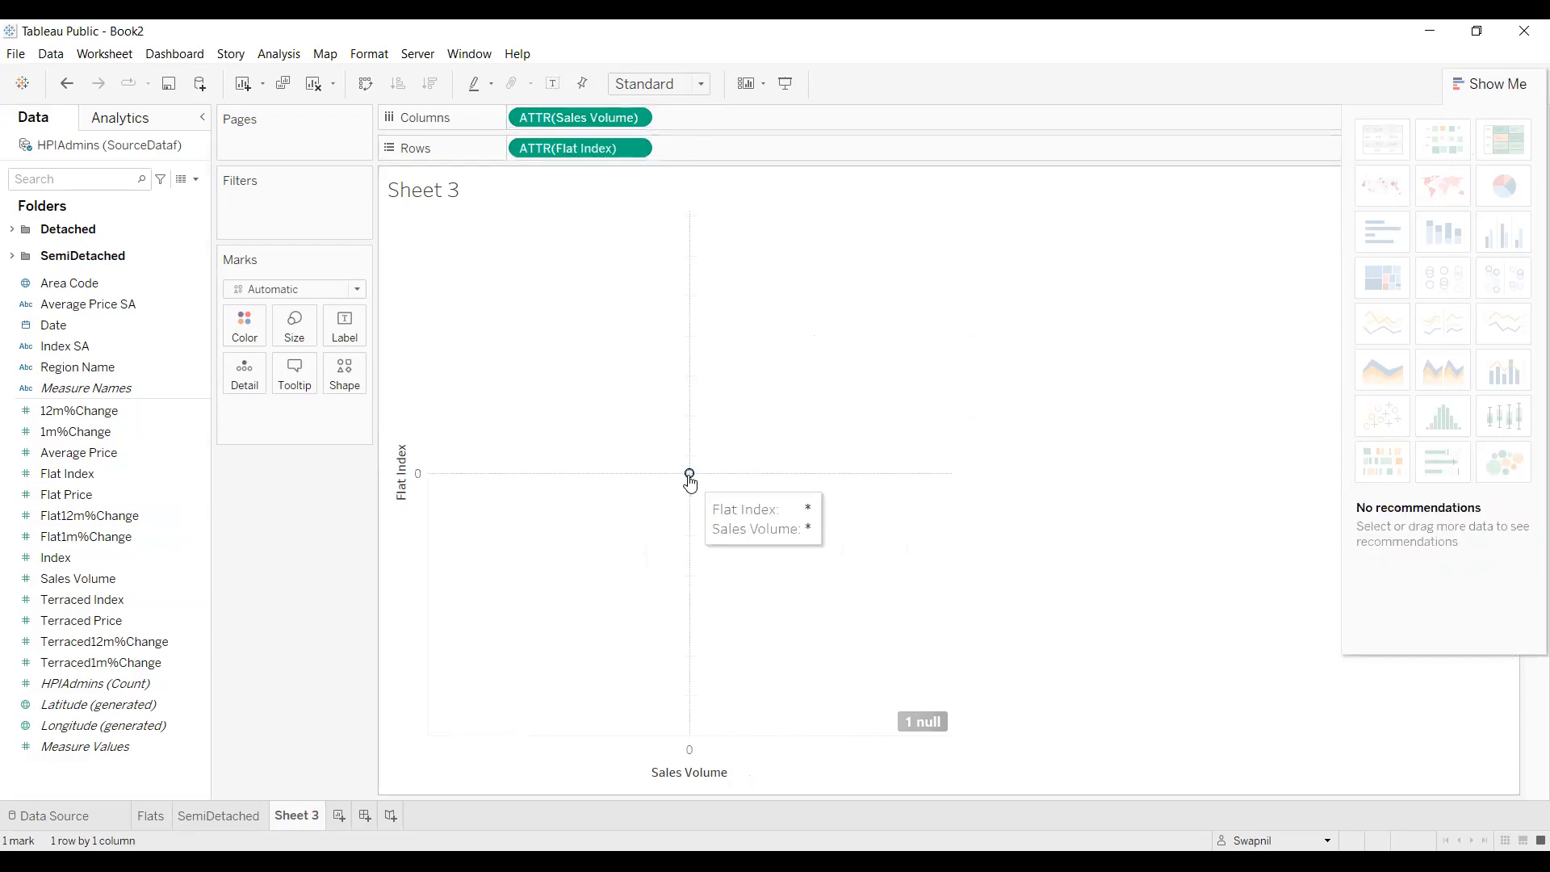
pyautogui.moveTo(693, 473)
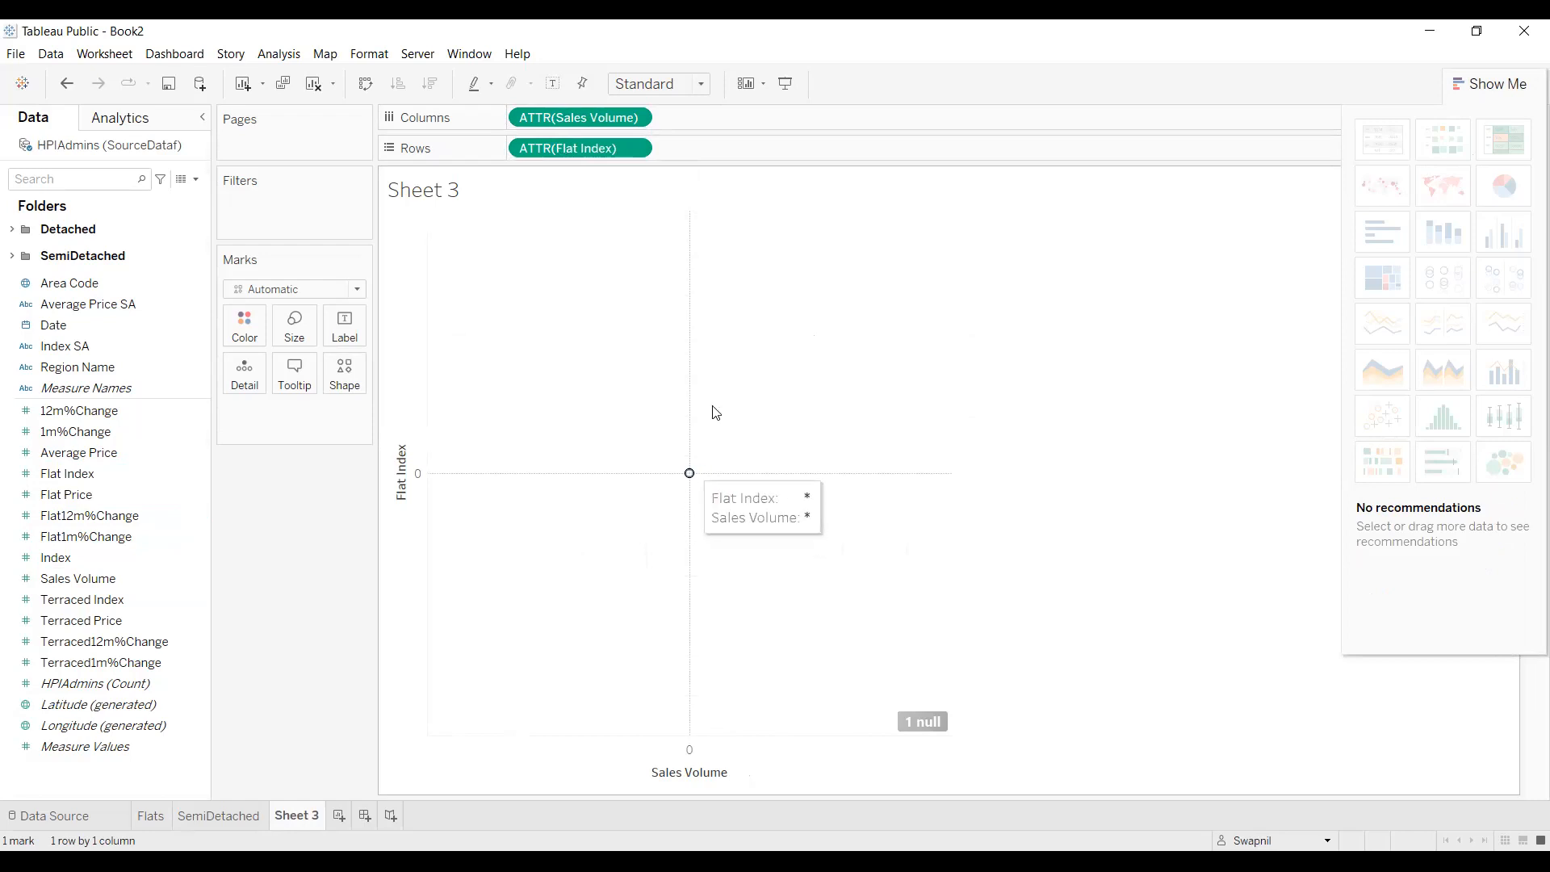
# Step: Convert Sales Volume on Columns and Flat Index on Rows to dimensions so individual values are plotted
pyautogui.click(636, 117)
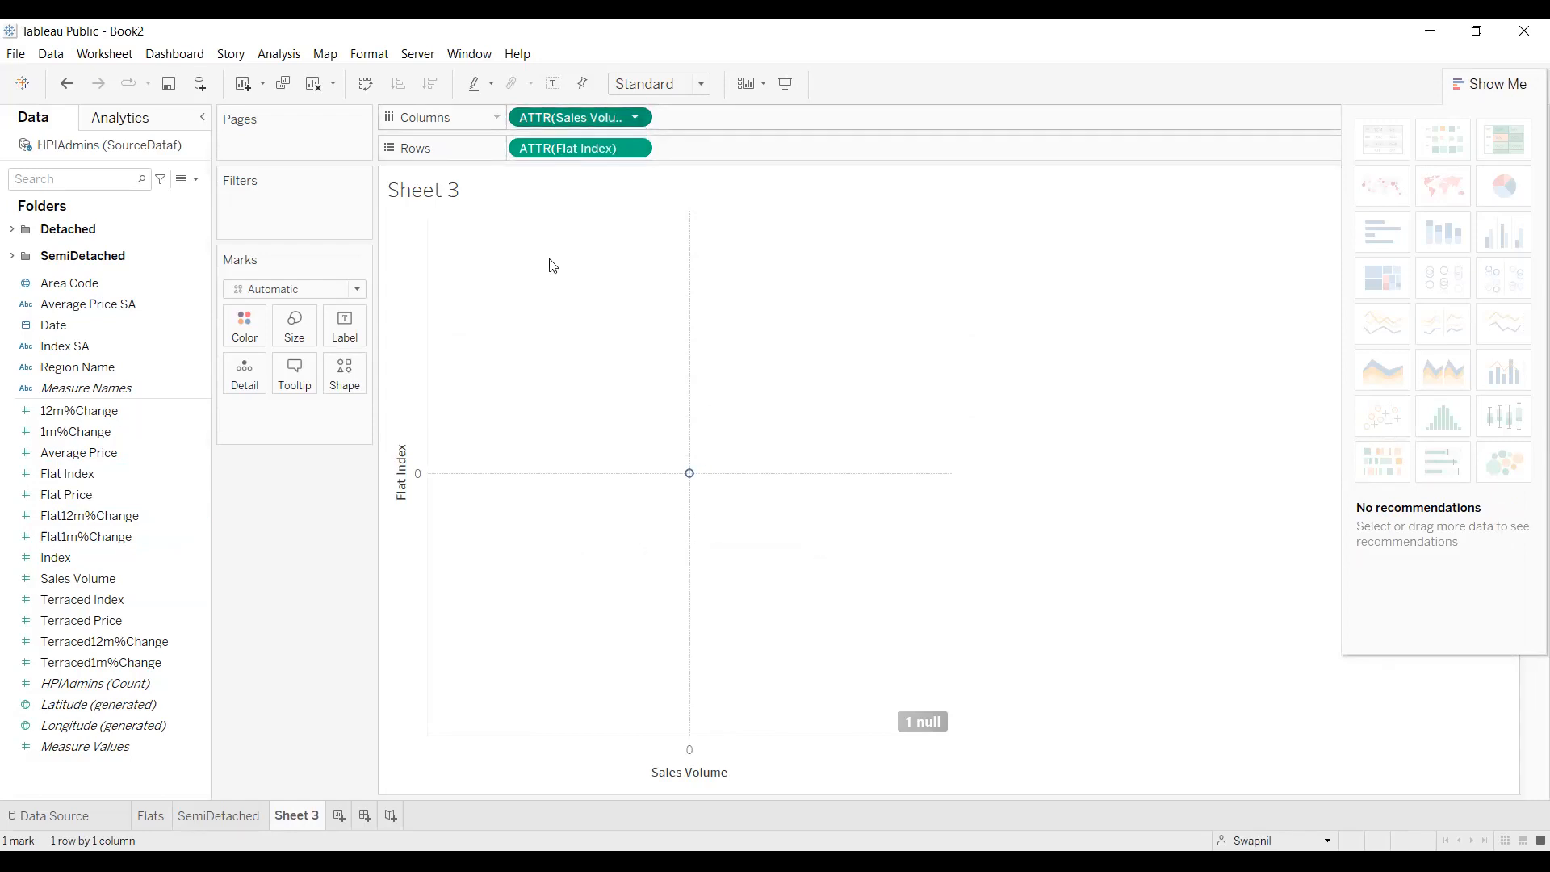
pyautogui.moveTo(551, 319)
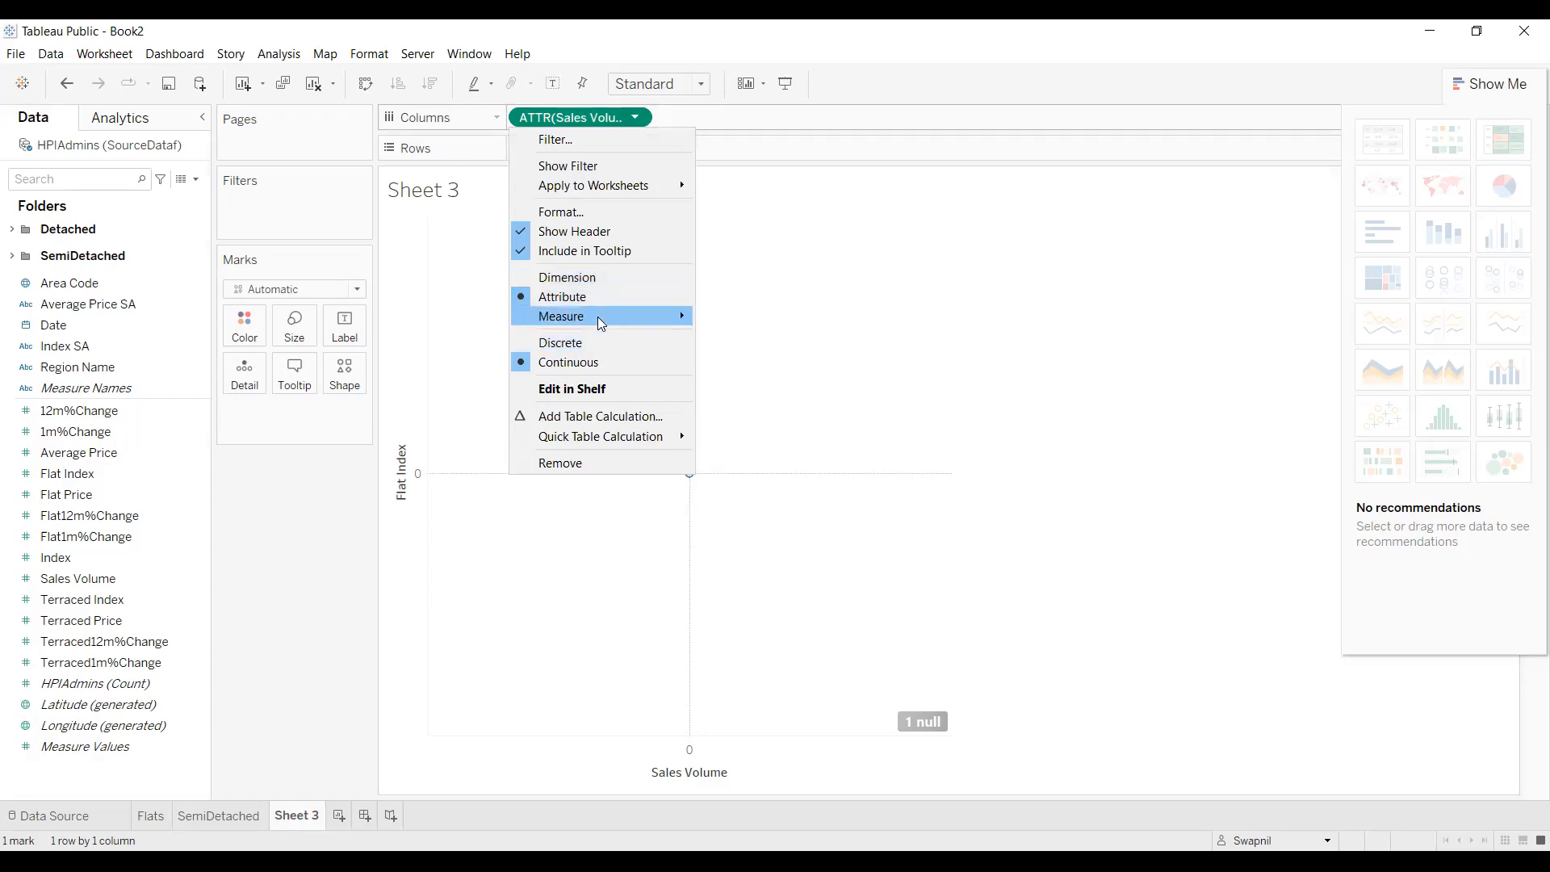
pyautogui.moveTo(602, 321)
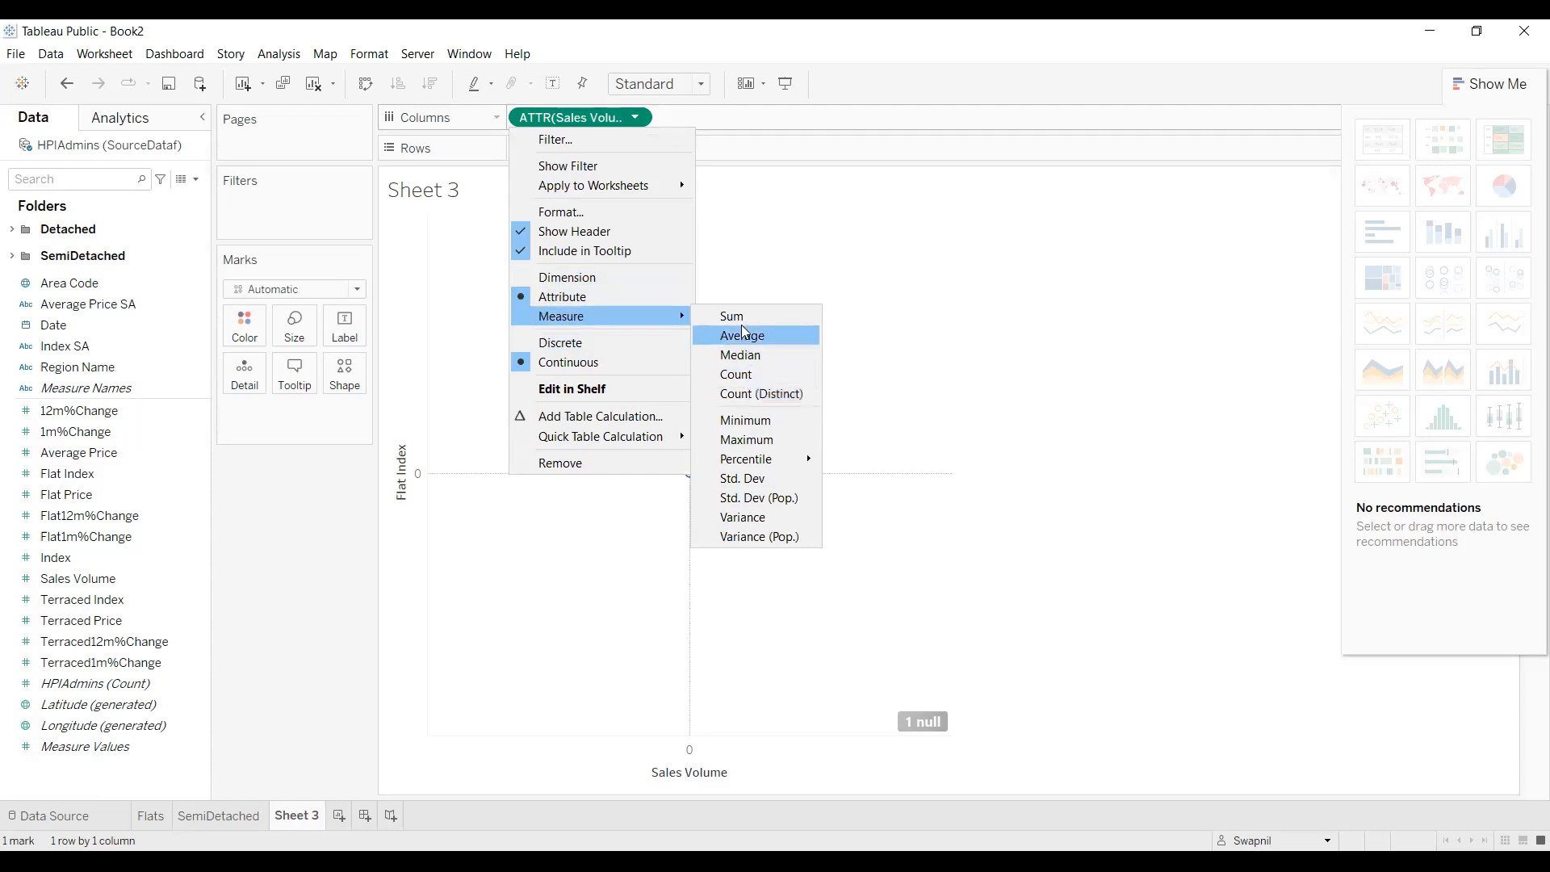
pyautogui.click(557, 280)
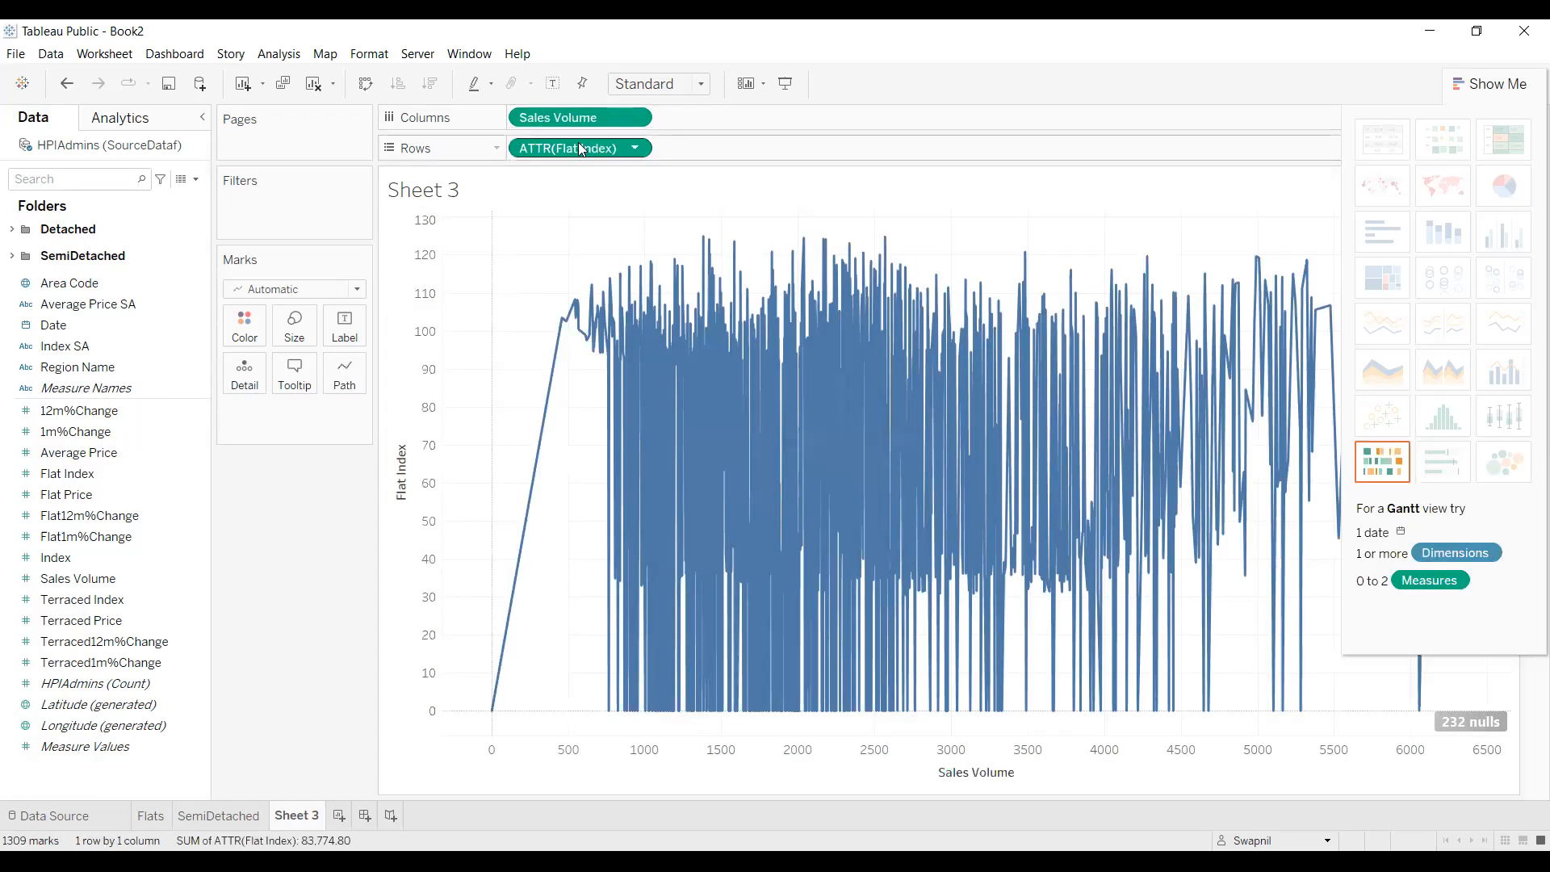
pyautogui.click(635, 149)
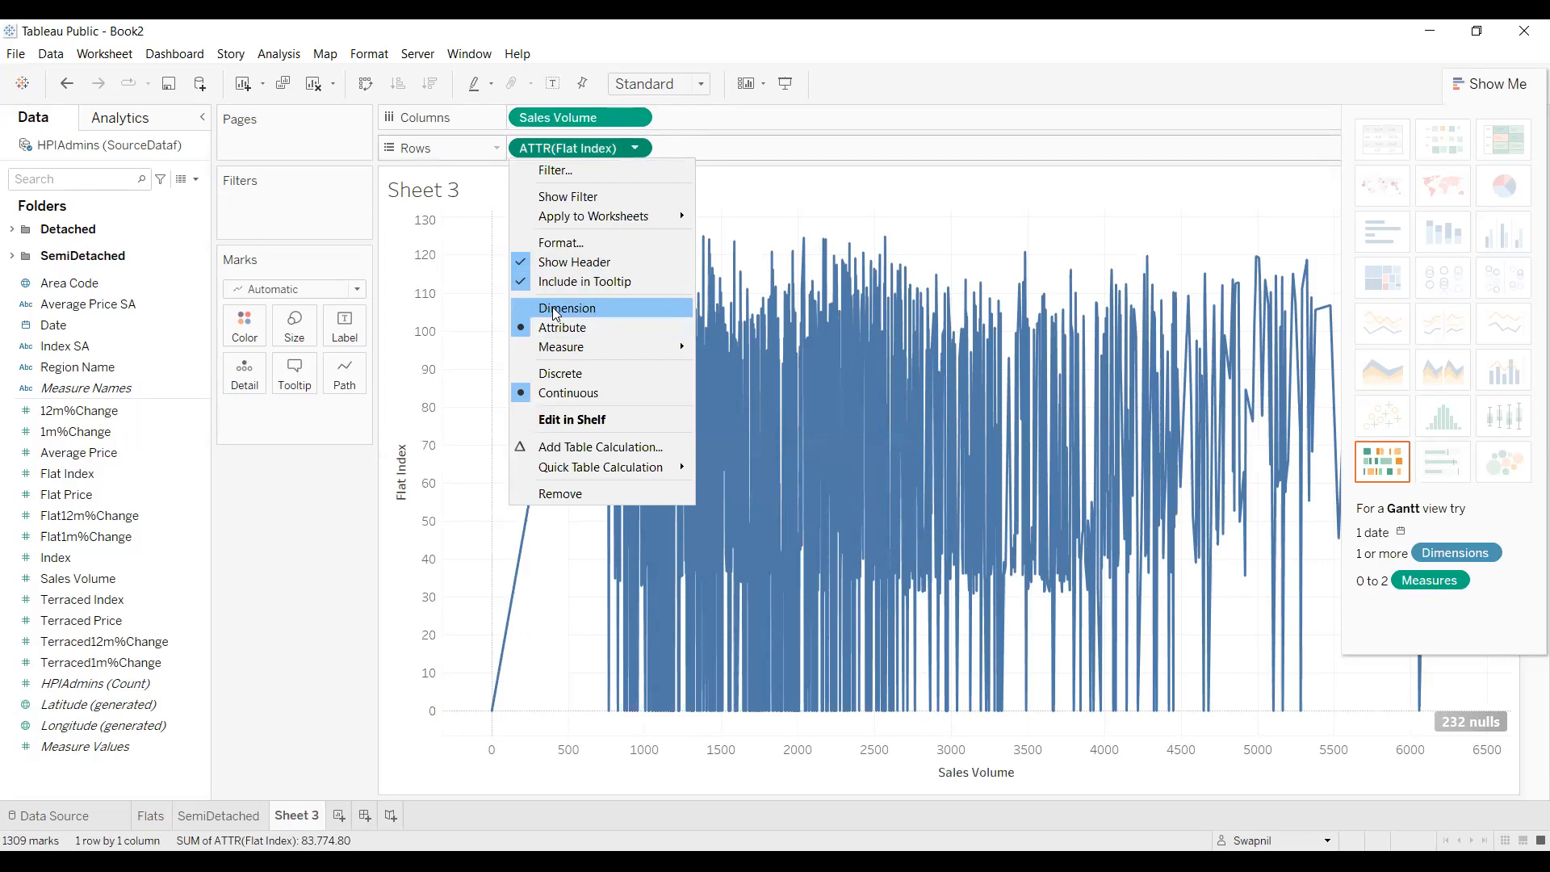
pyautogui.click(557, 308)
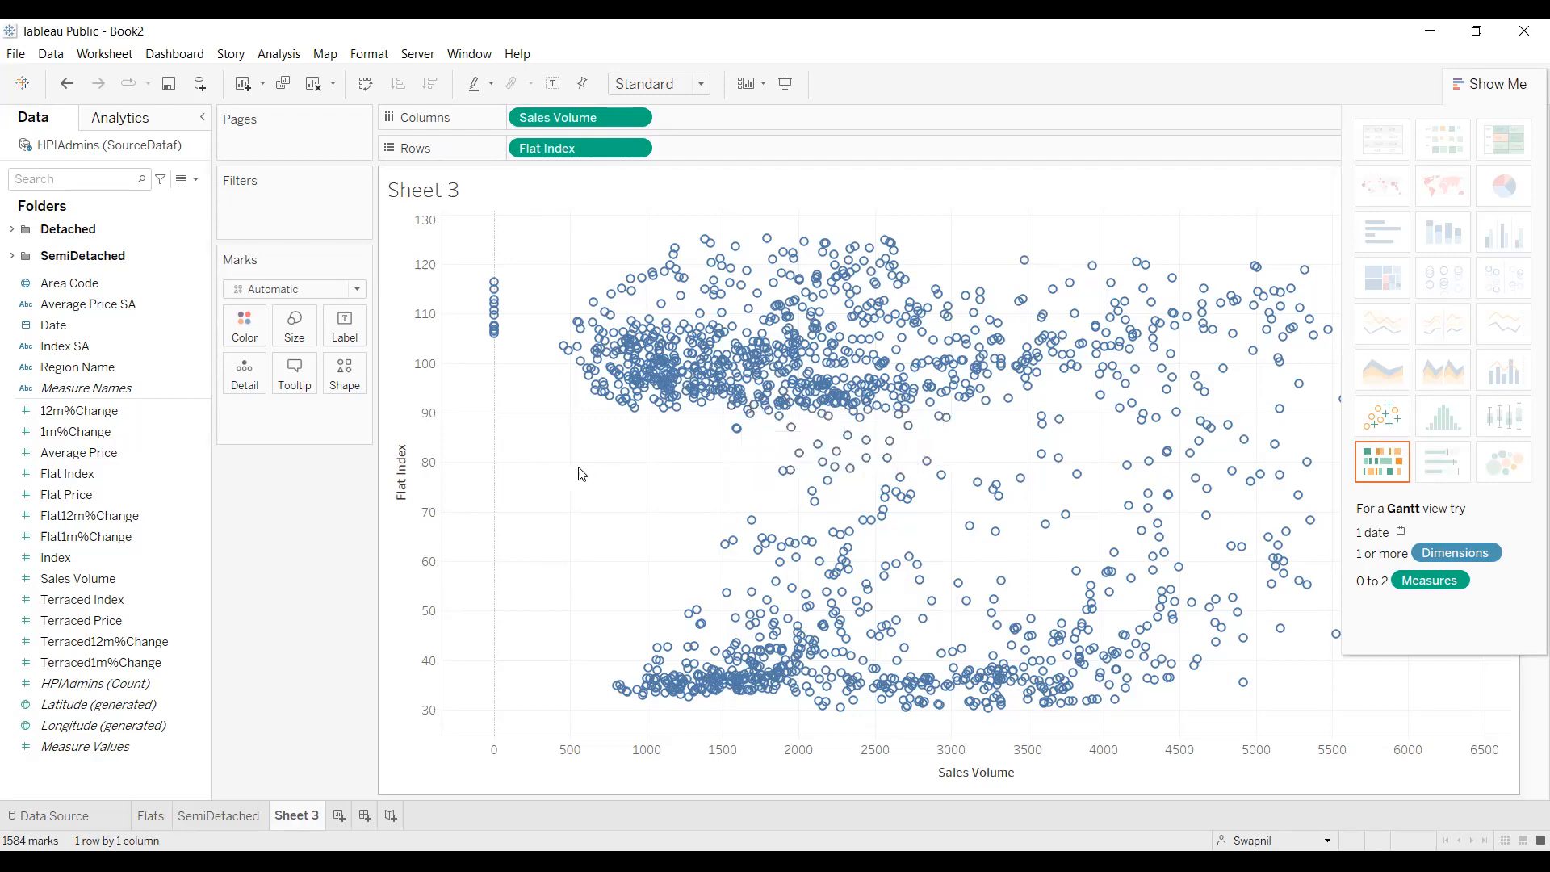
# Step: Add a new blank worksheet after Sheet 3
pyautogui.click(182, 818)
pyautogui.click(322, 815)
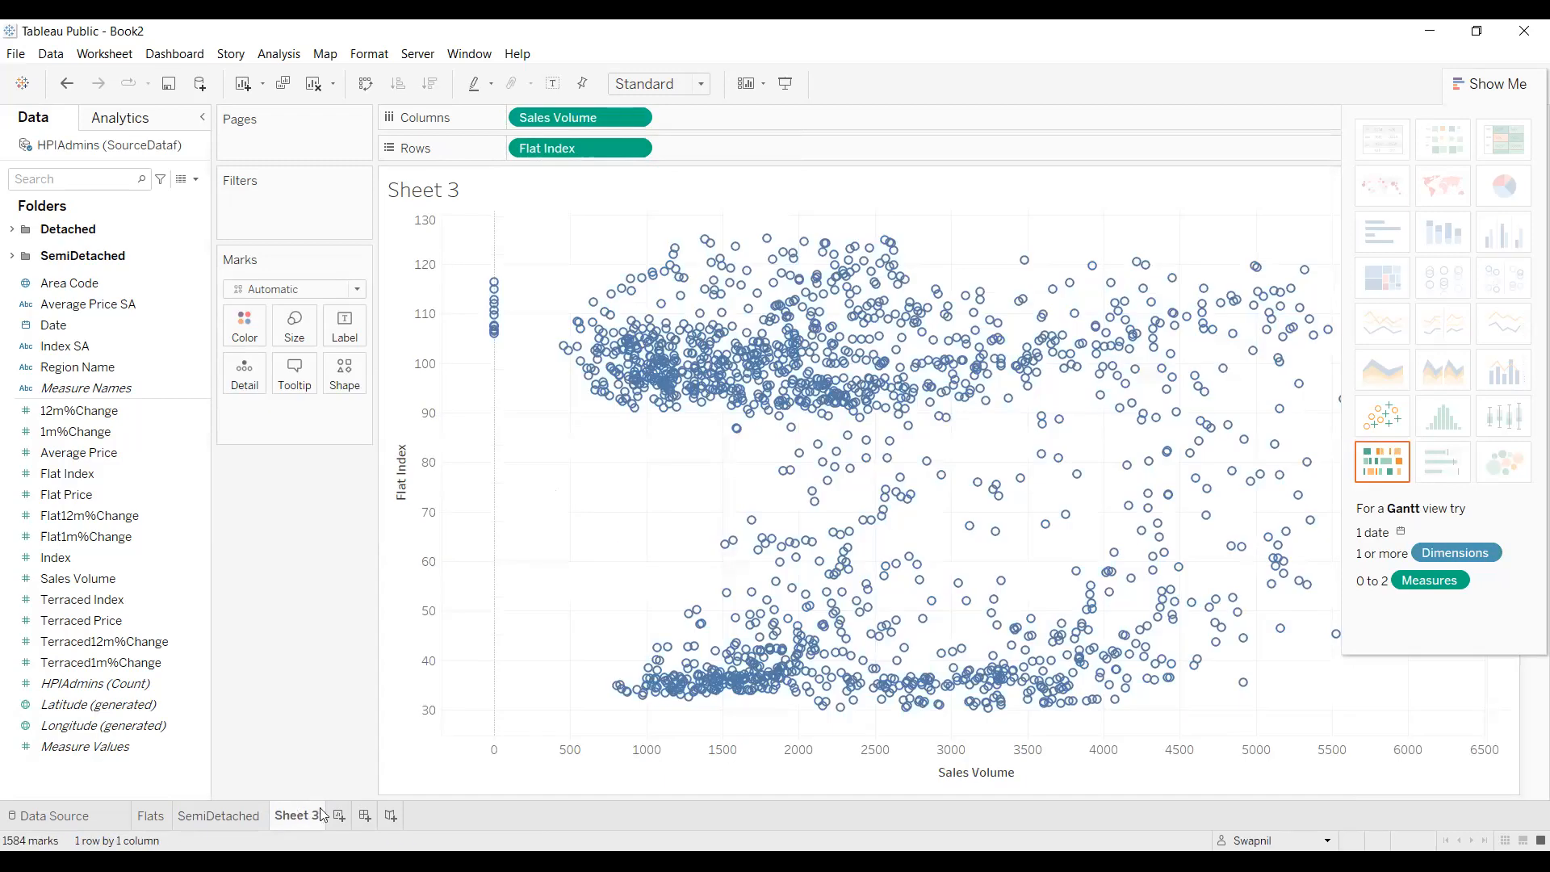
pyautogui.click(340, 816)
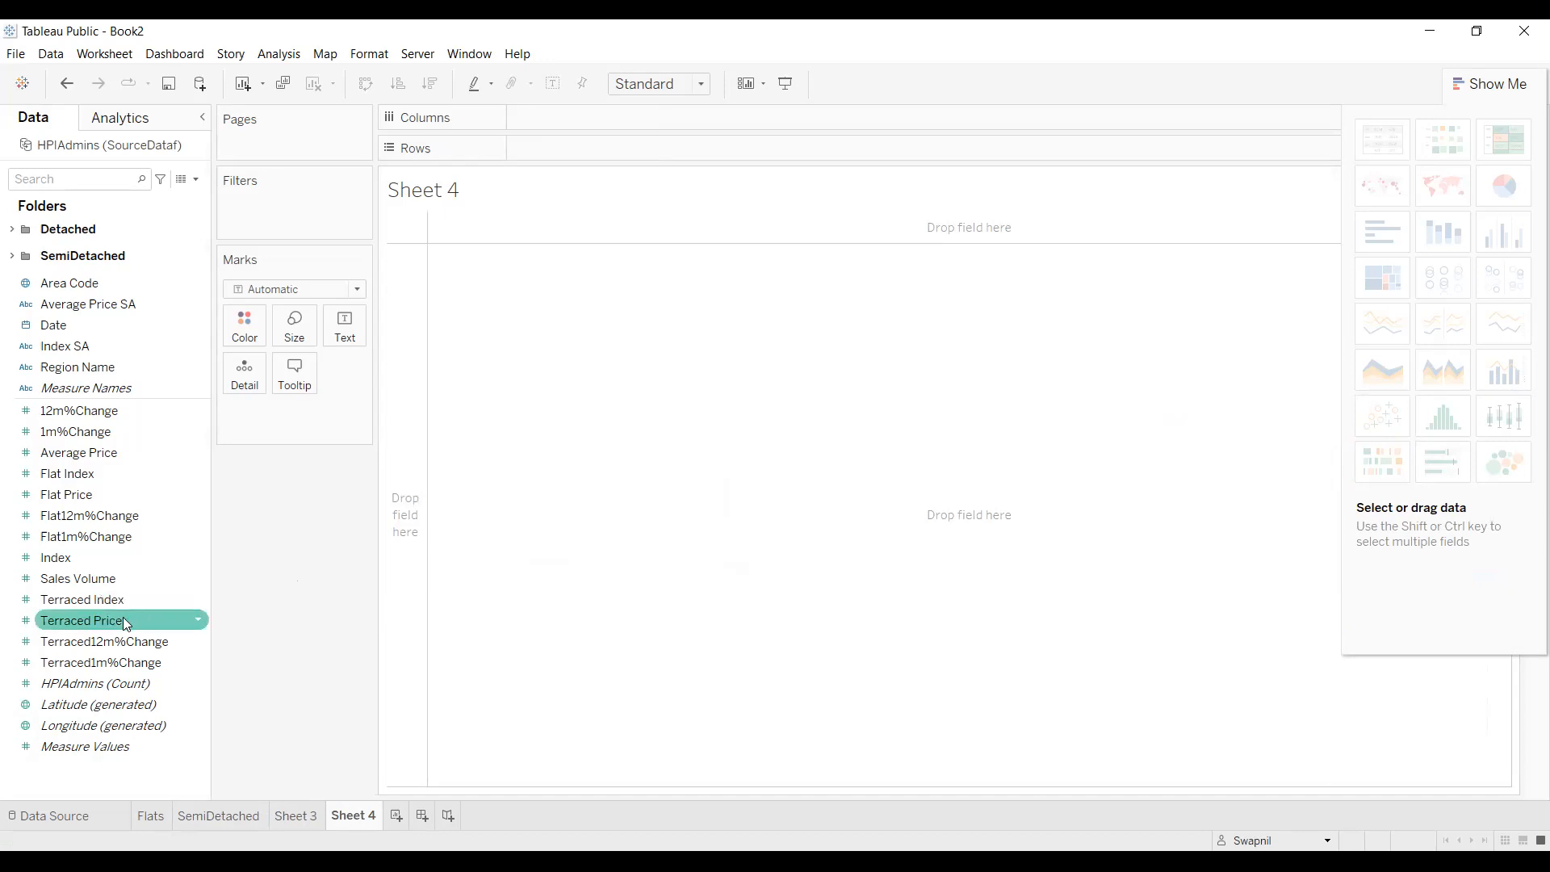
# Step: Connect a new text file data source using ResourceCost04.csv from the TableauResources folder
pyautogui.click(42, 55)
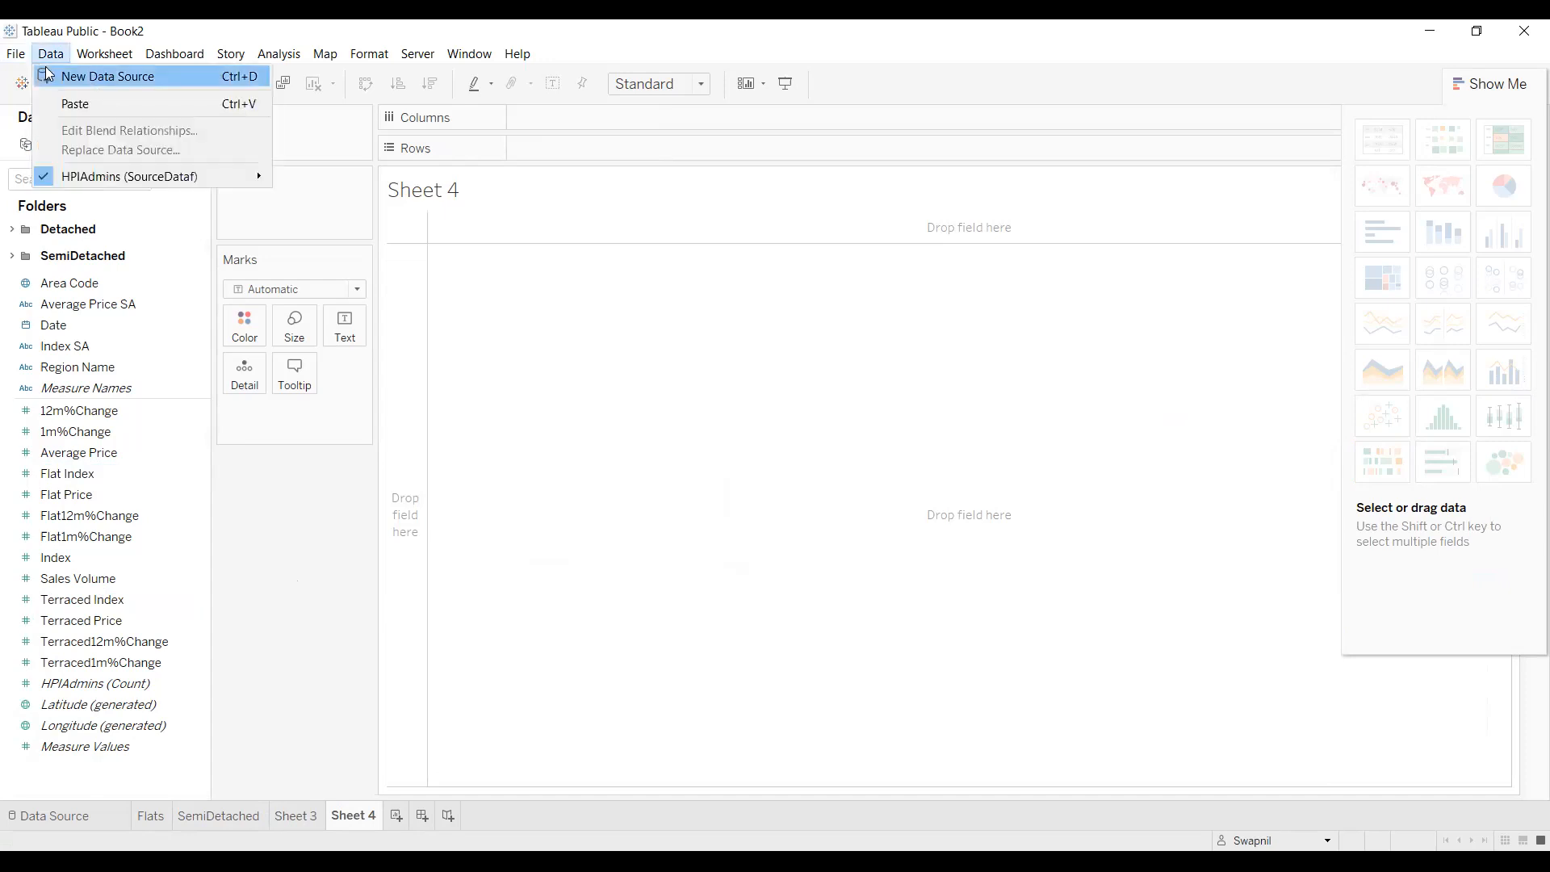
pyautogui.click(108, 76)
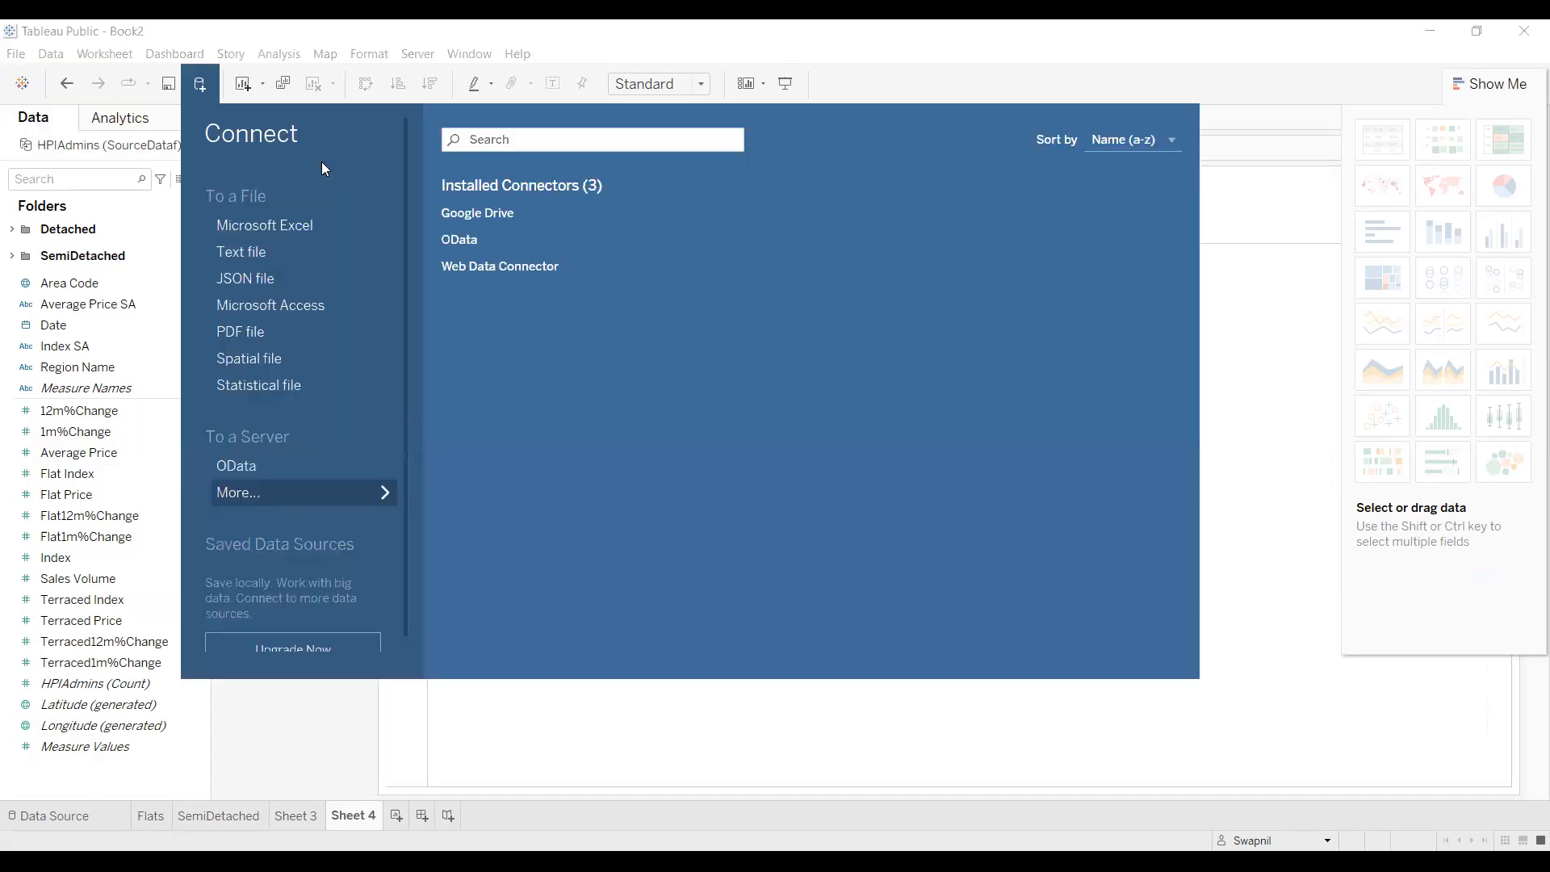
pyautogui.click(257, 254)
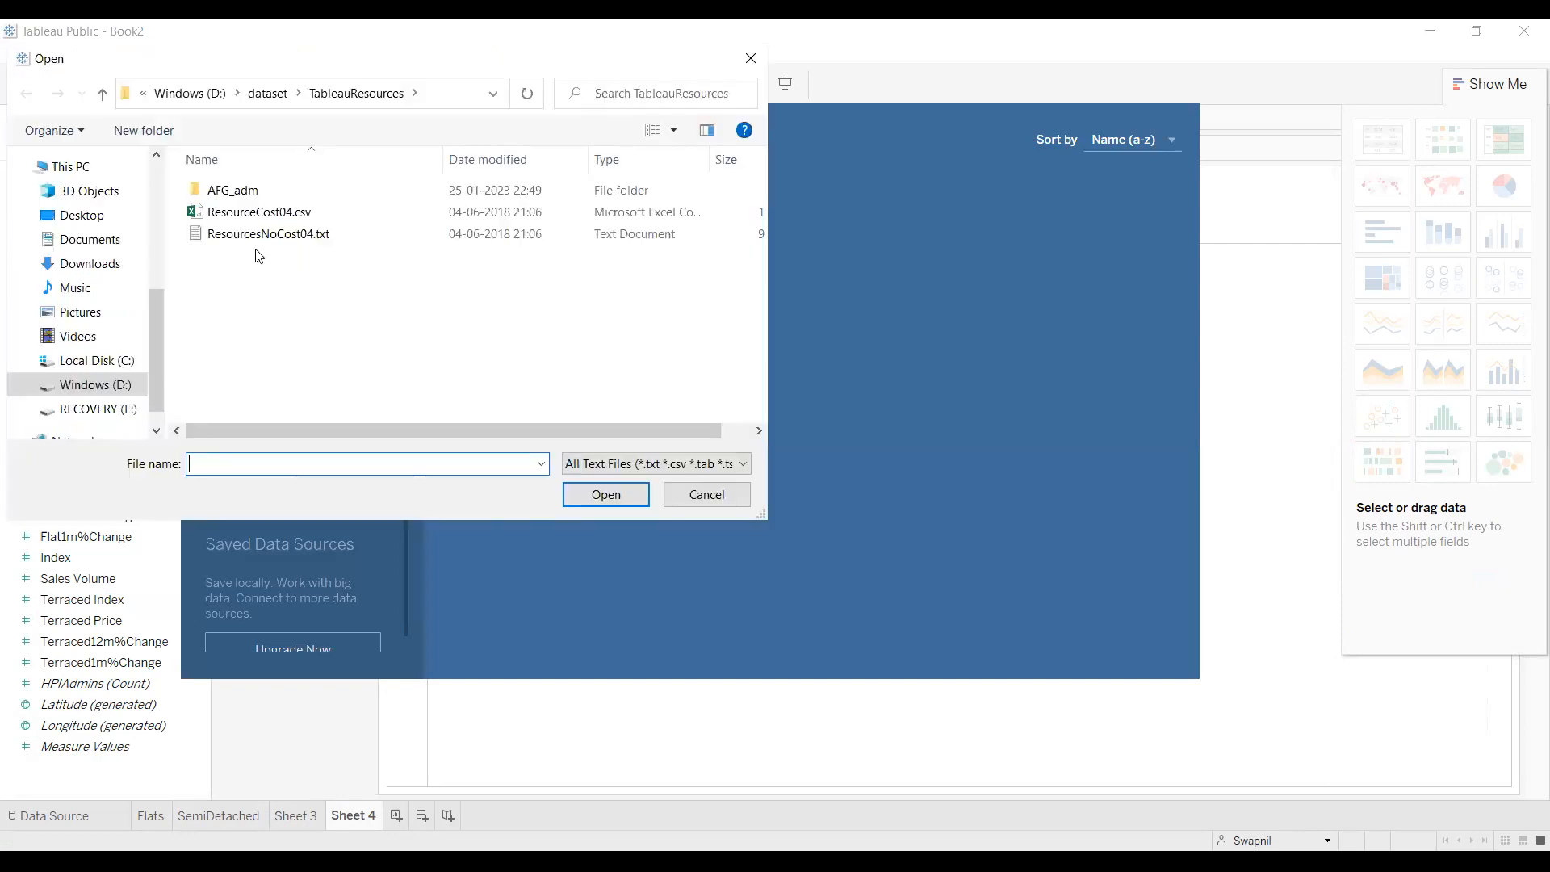
pyautogui.click(253, 216)
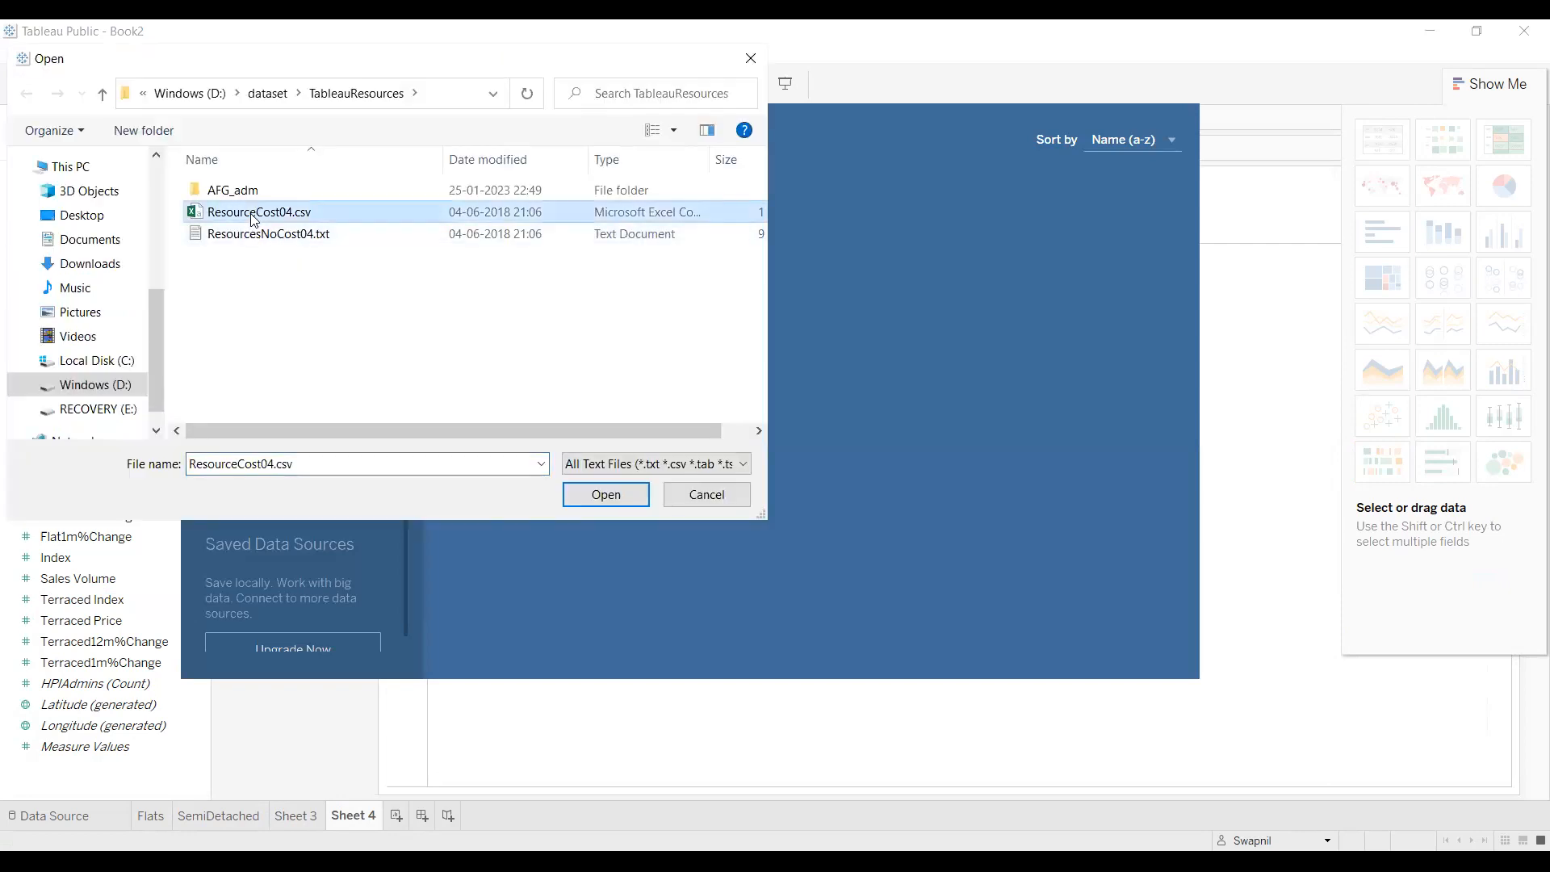
pyautogui.doubleClick(253, 216)
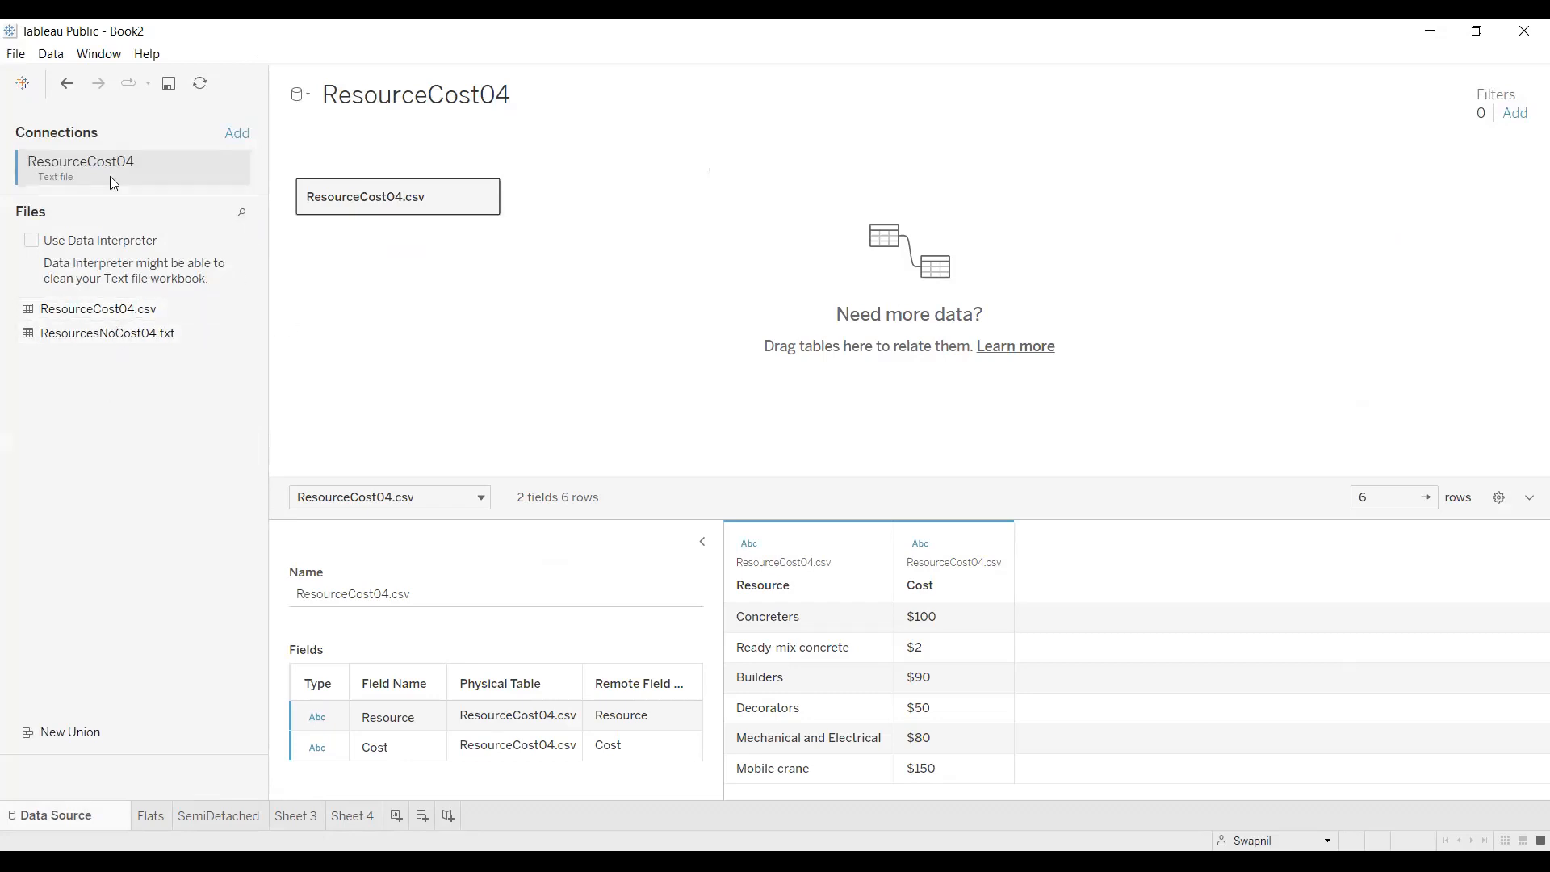
pyautogui.click(48, 55)
pyautogui.click(108, 76)
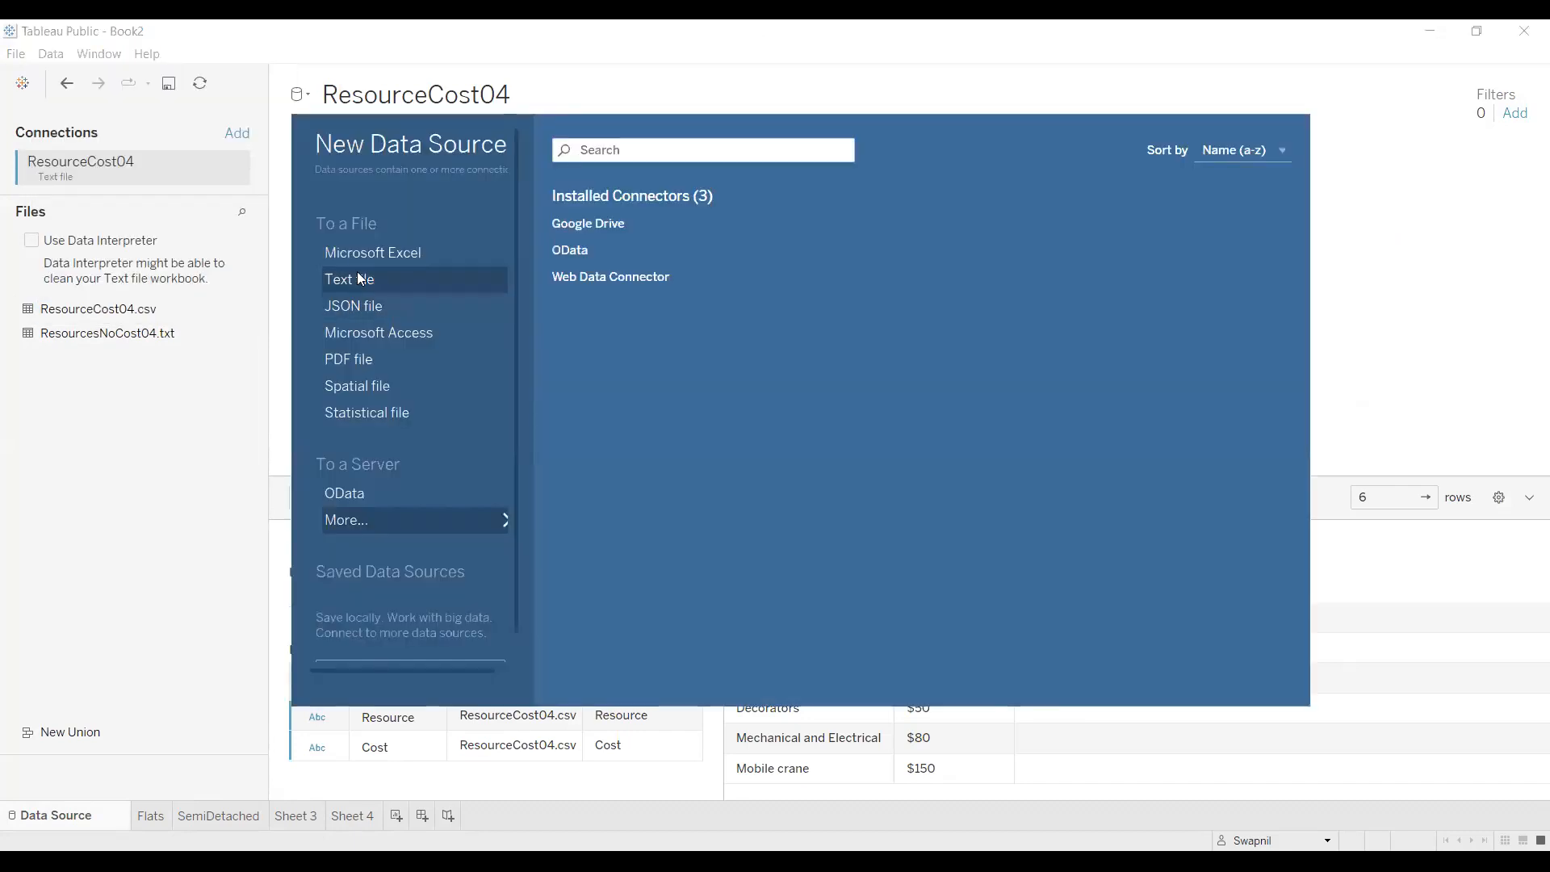
pyautogui.click(360, 278)
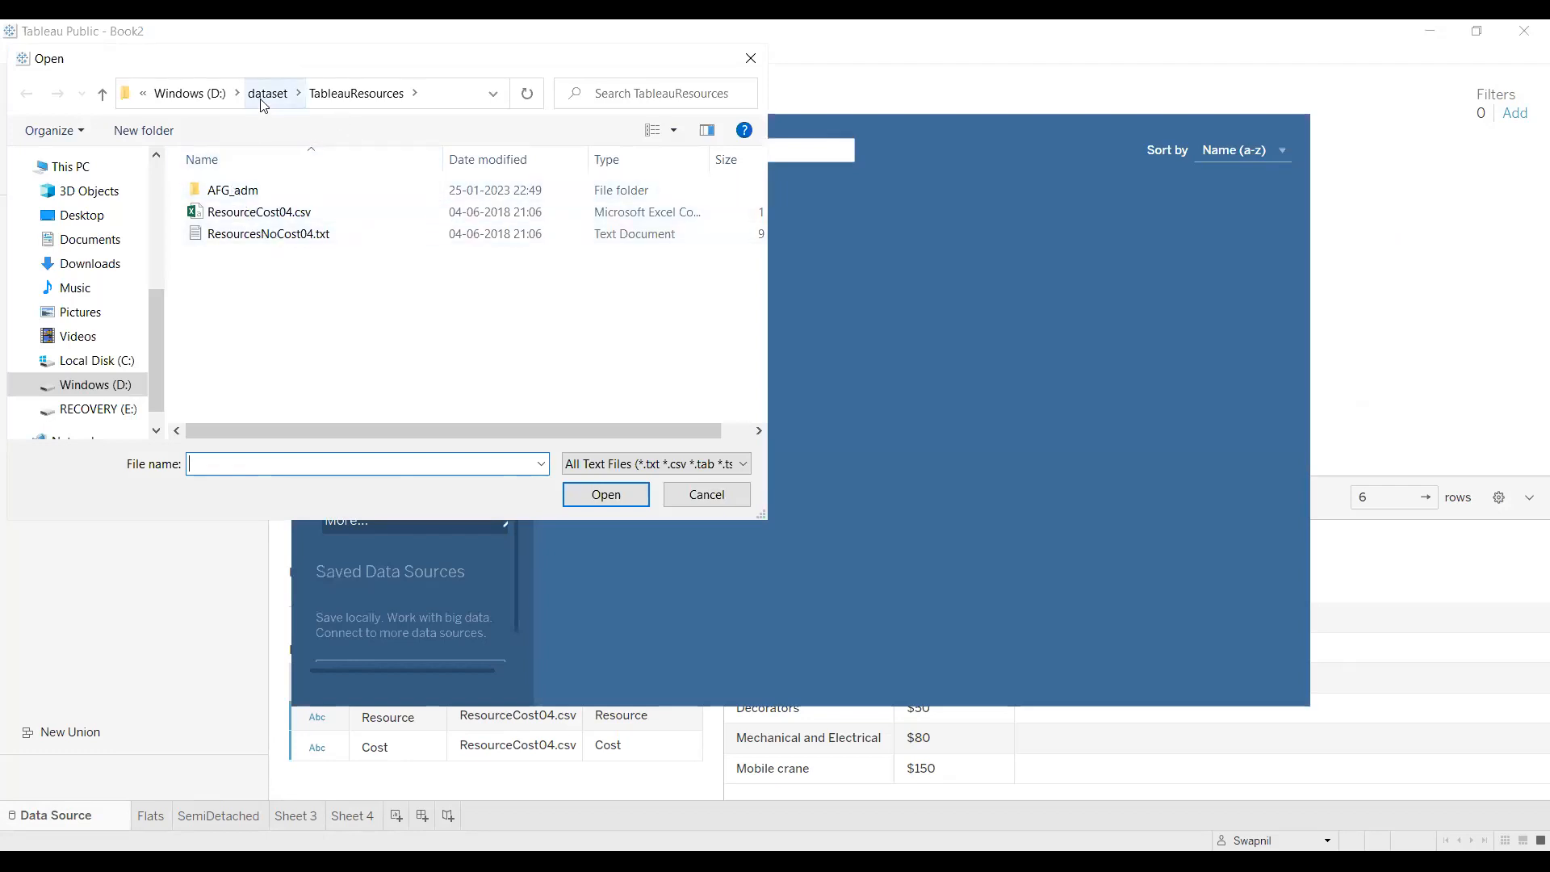
pyautogui.doubleClick(233, 190)
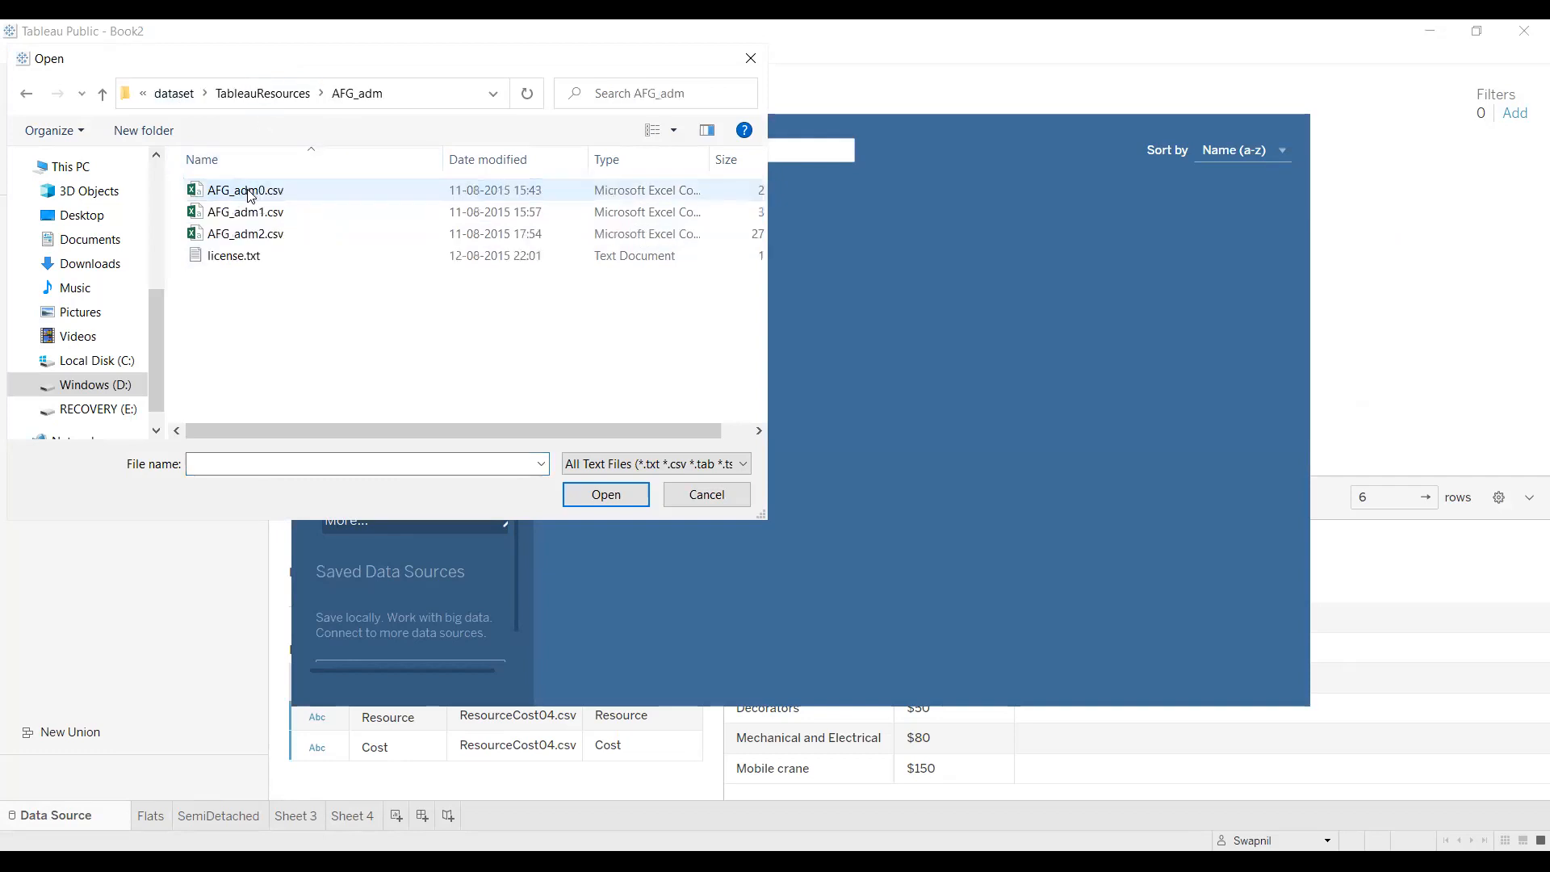
pyautogui.click(270, 95)
pyautogui.click(703, 493)
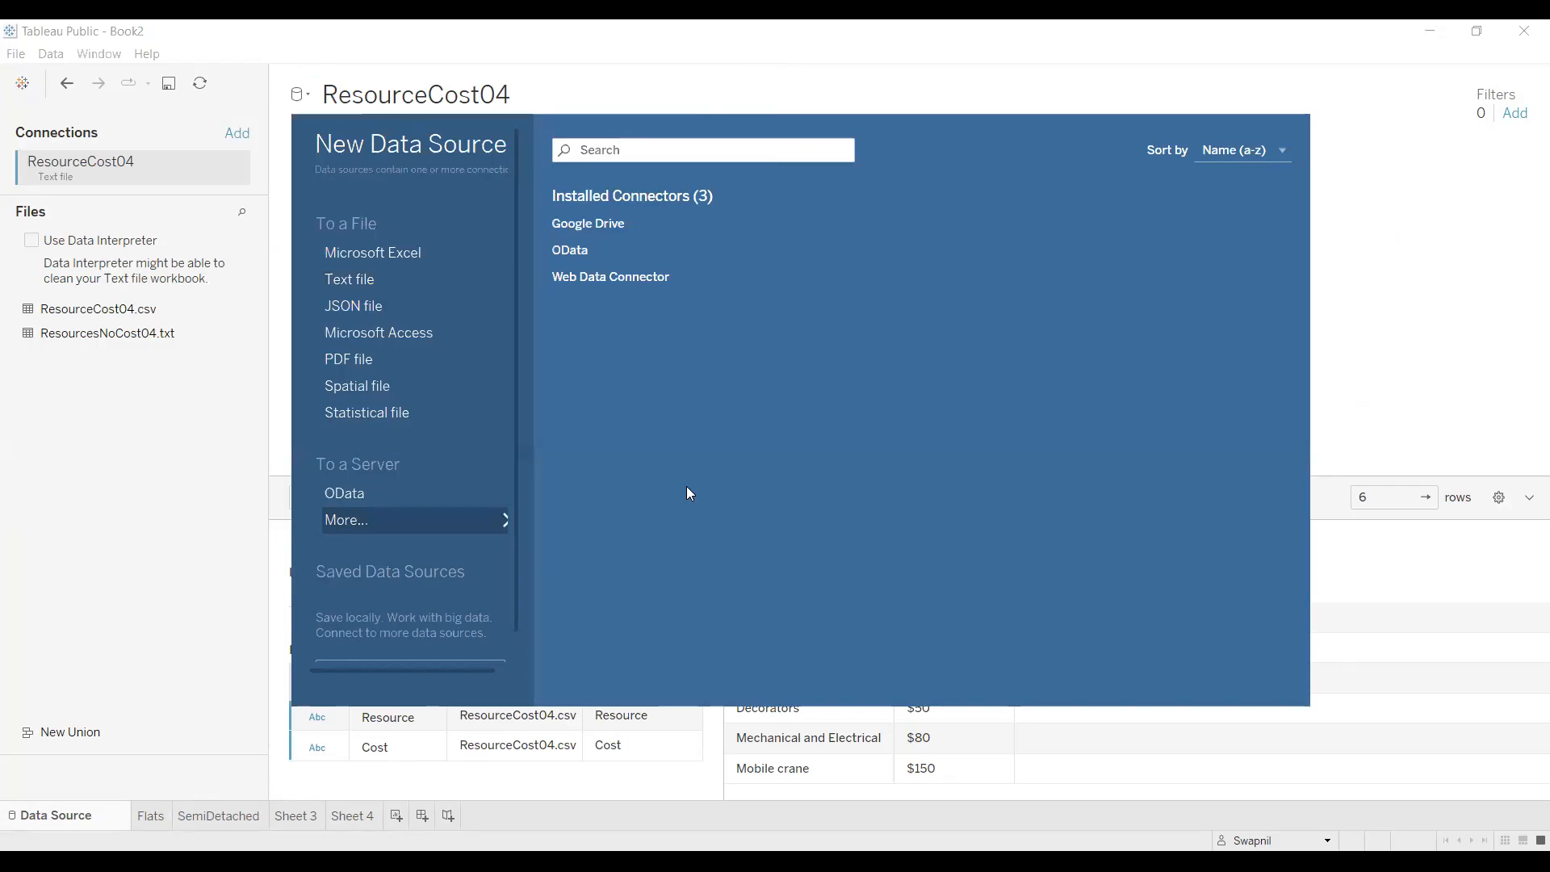
pyautogui.click(93, 807)
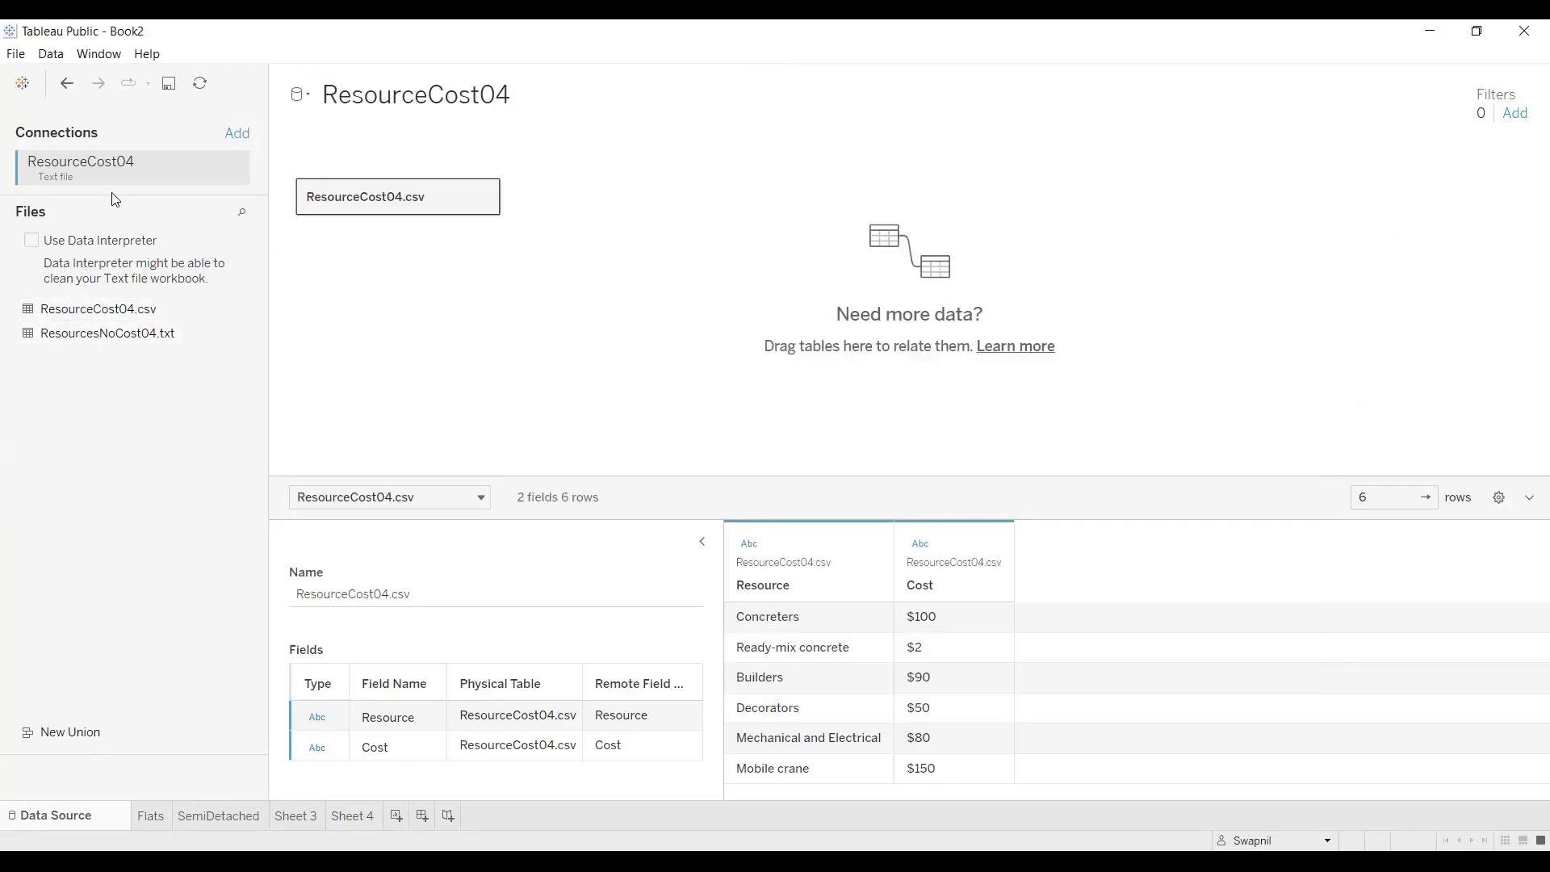
# Step: Select ResourcesNoCost04.txt in the file list and refresh the ResourceCost04 data source
pyautogui.click(236, 169)
pyautogui.click(204, 166)
pyautogui.click(89, 340)
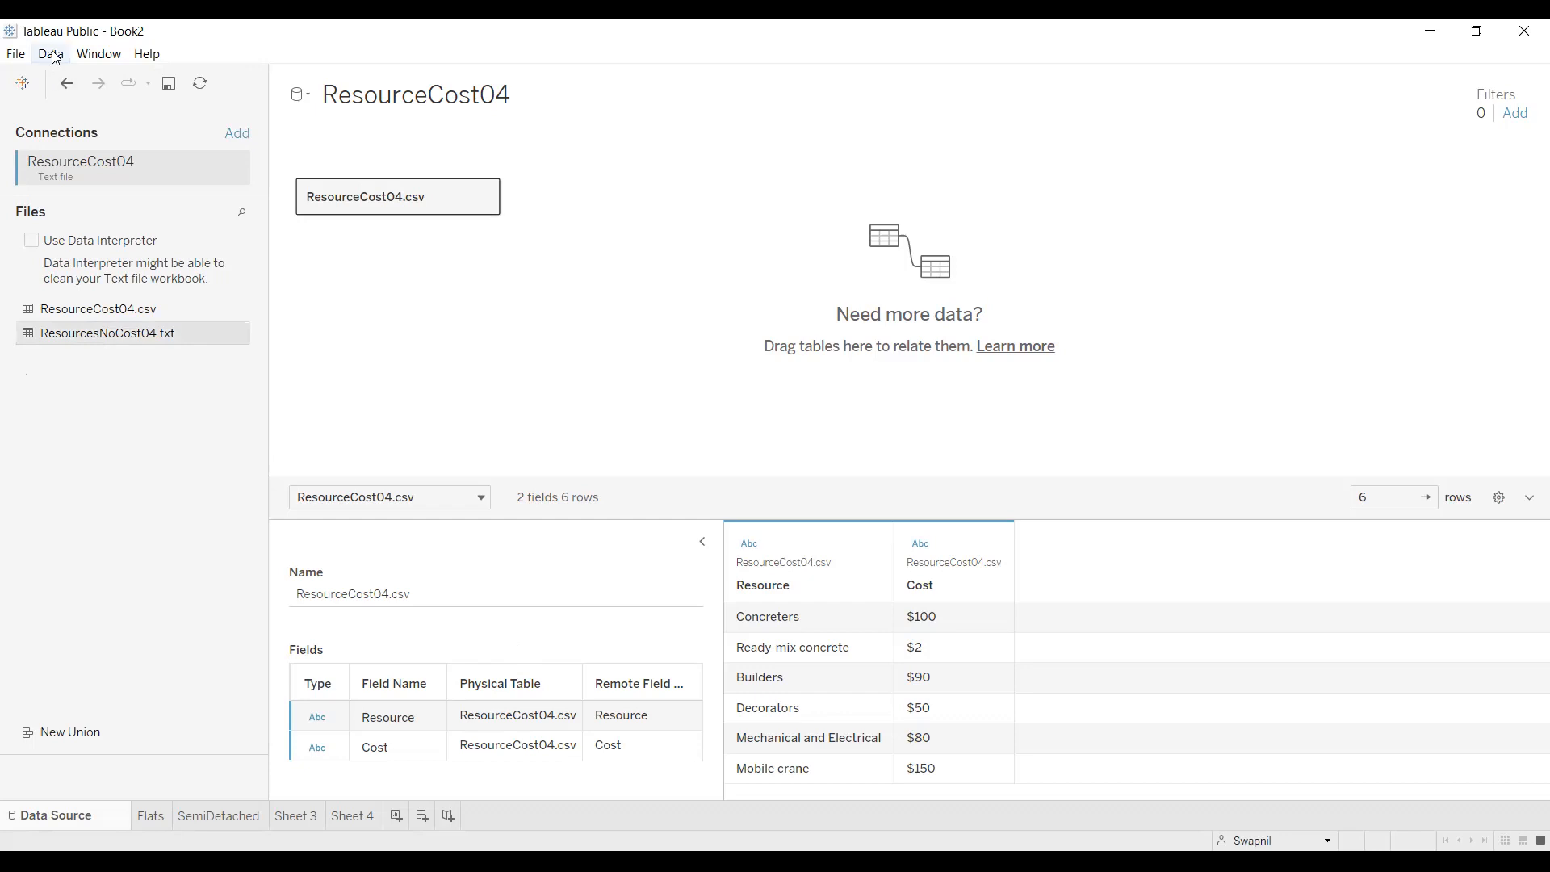
pyautogui.click(52, 54)
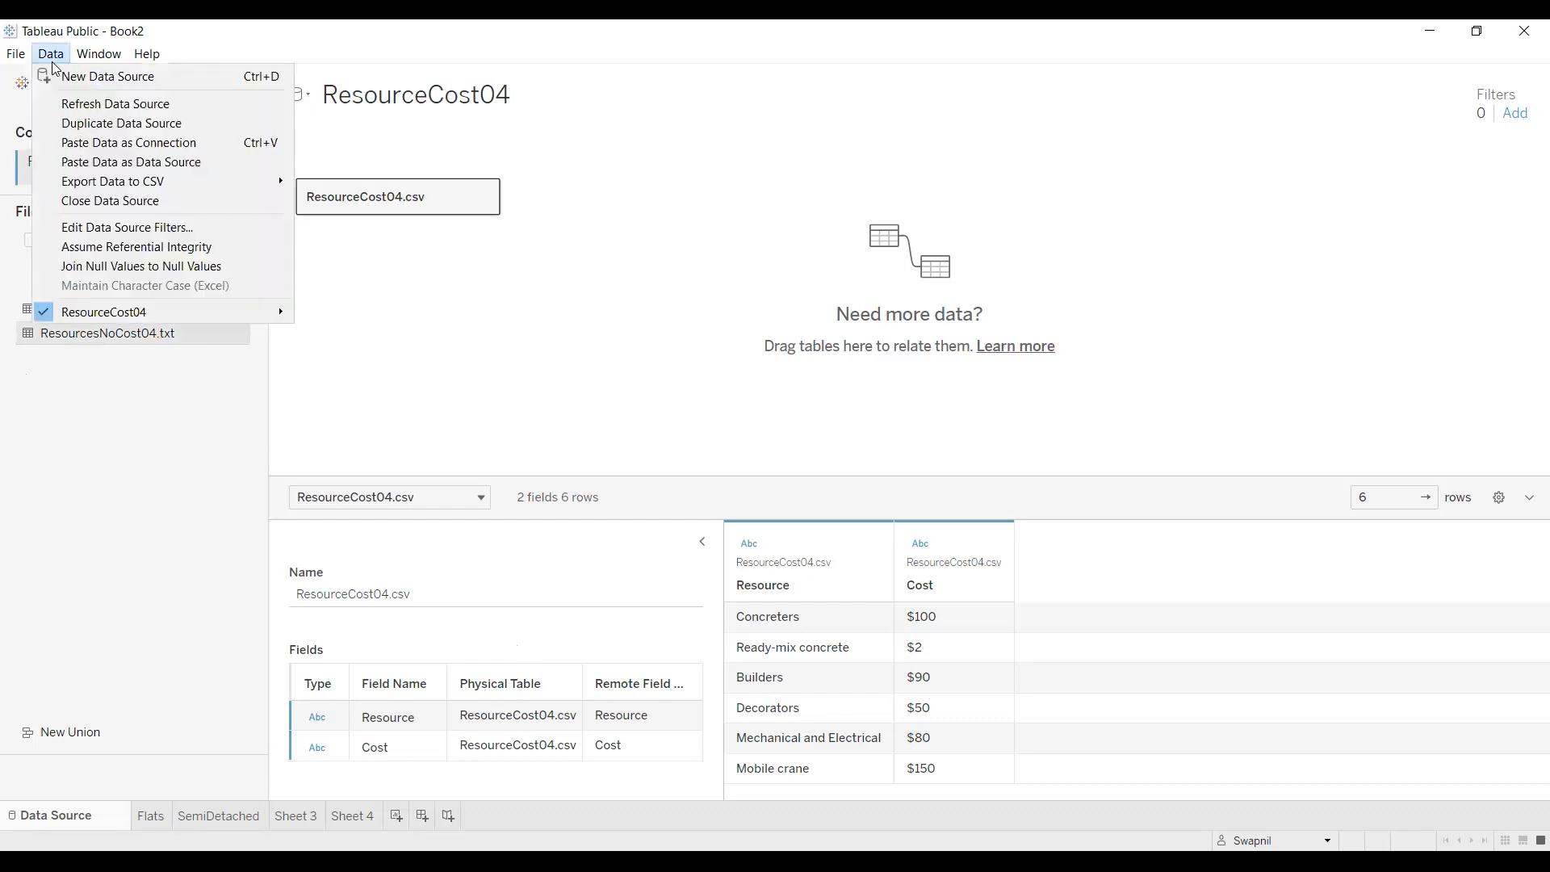
pyautogui.click(75, 105)
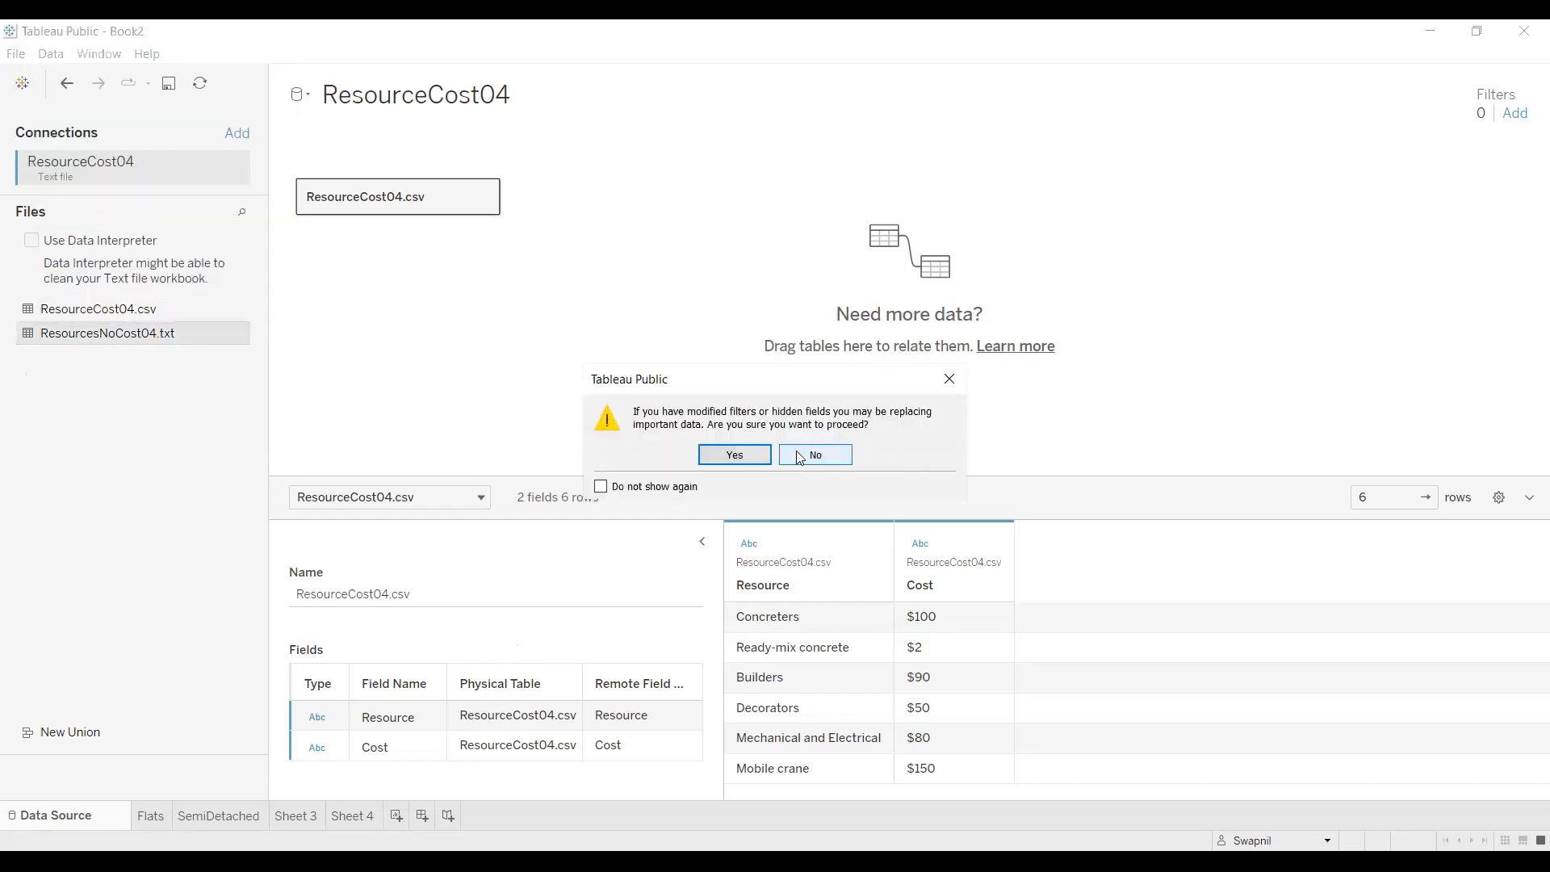
pyautogui.click(751, 457)
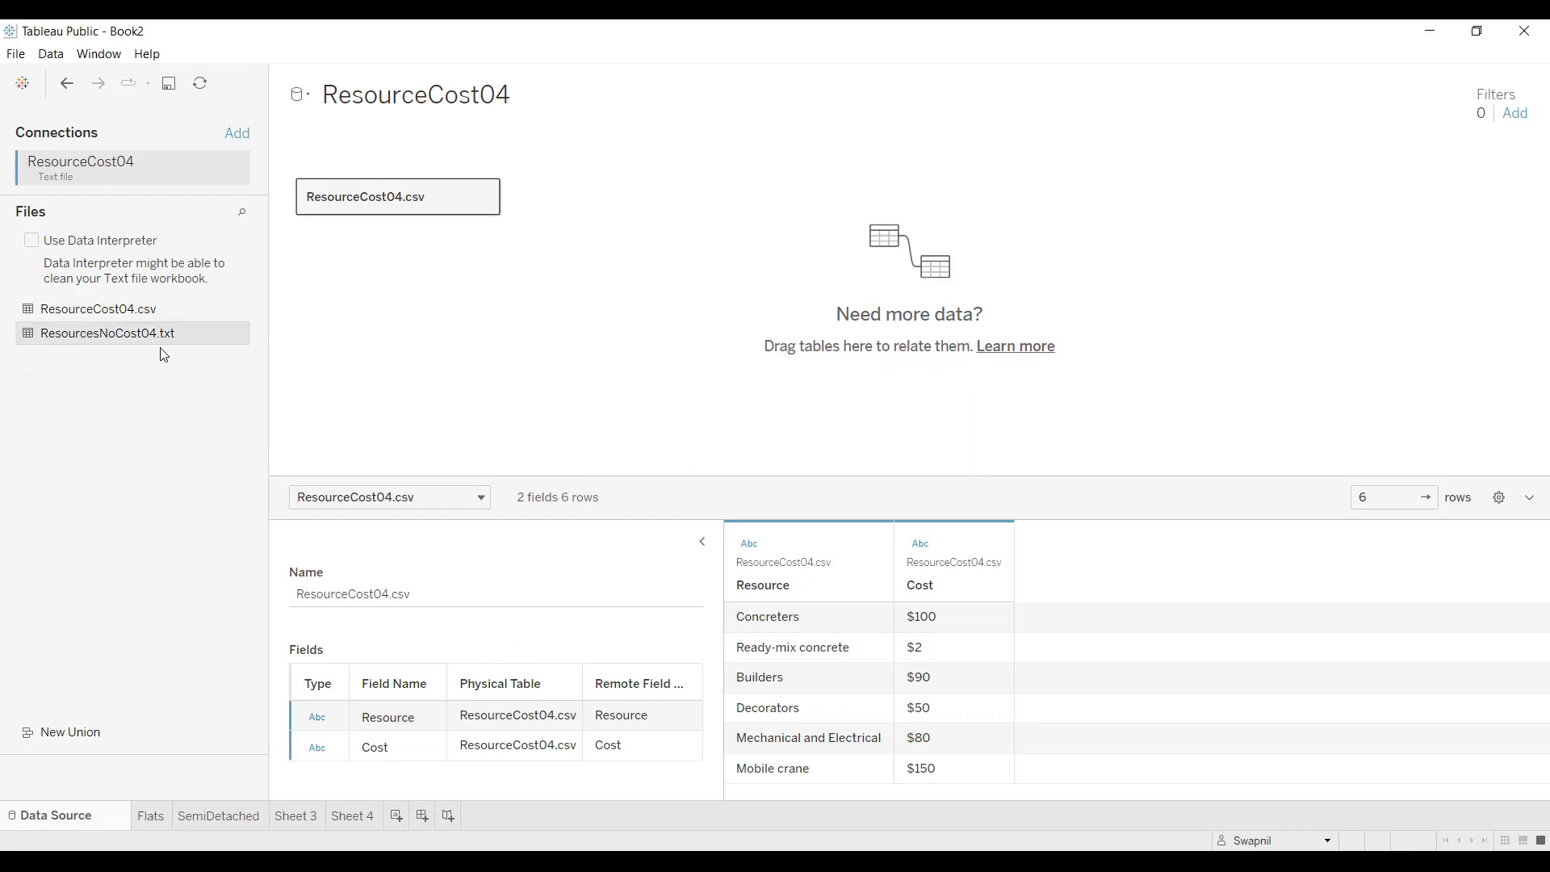
pyautogui.click(11, 54)
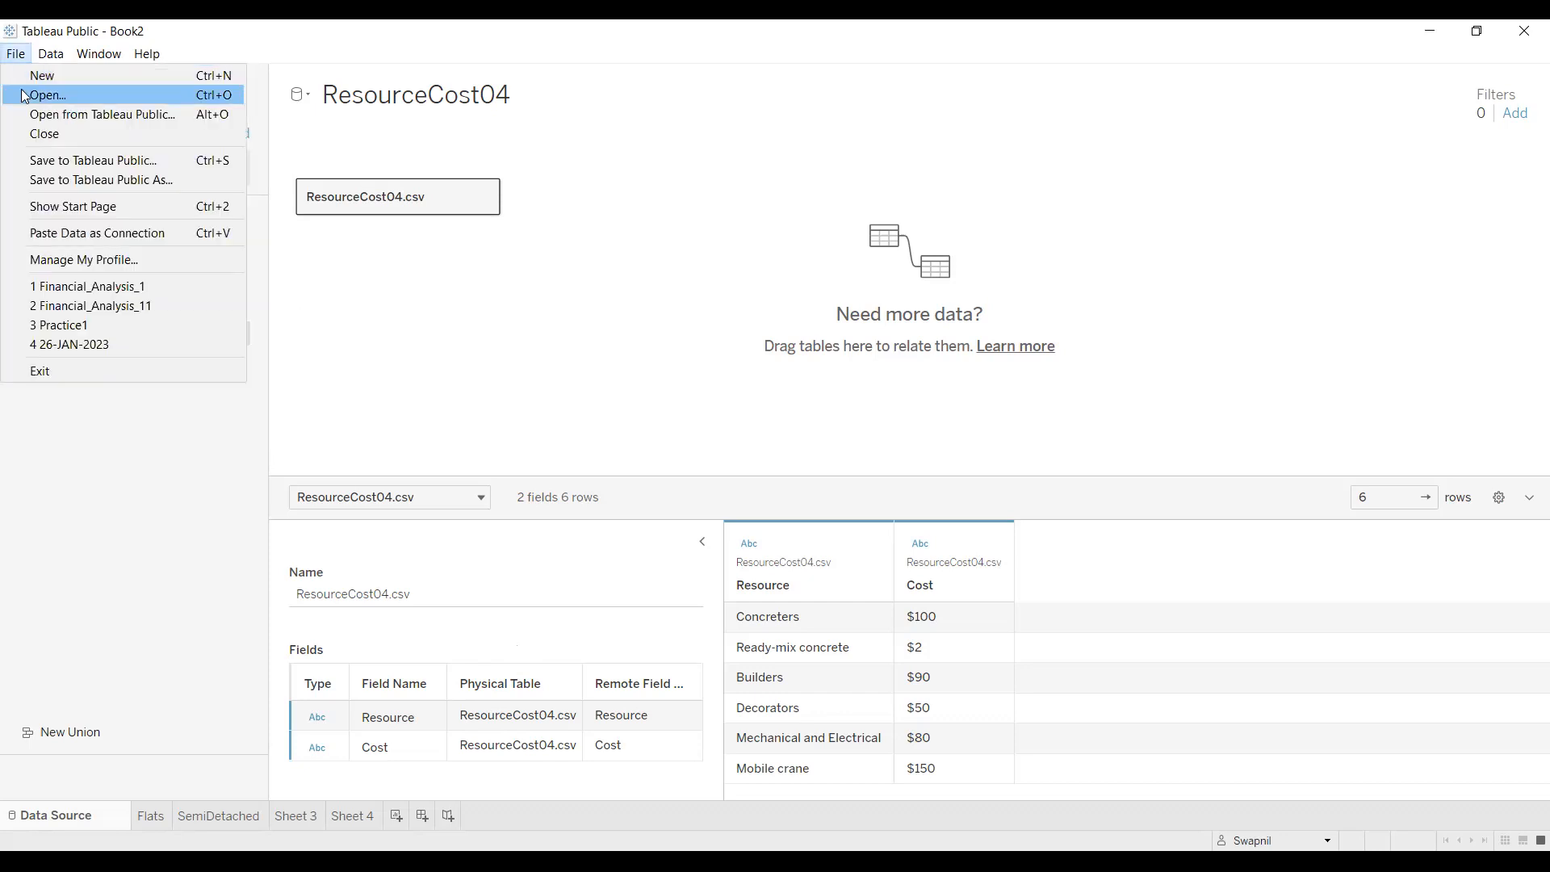
pyautogui.click(24, 96)
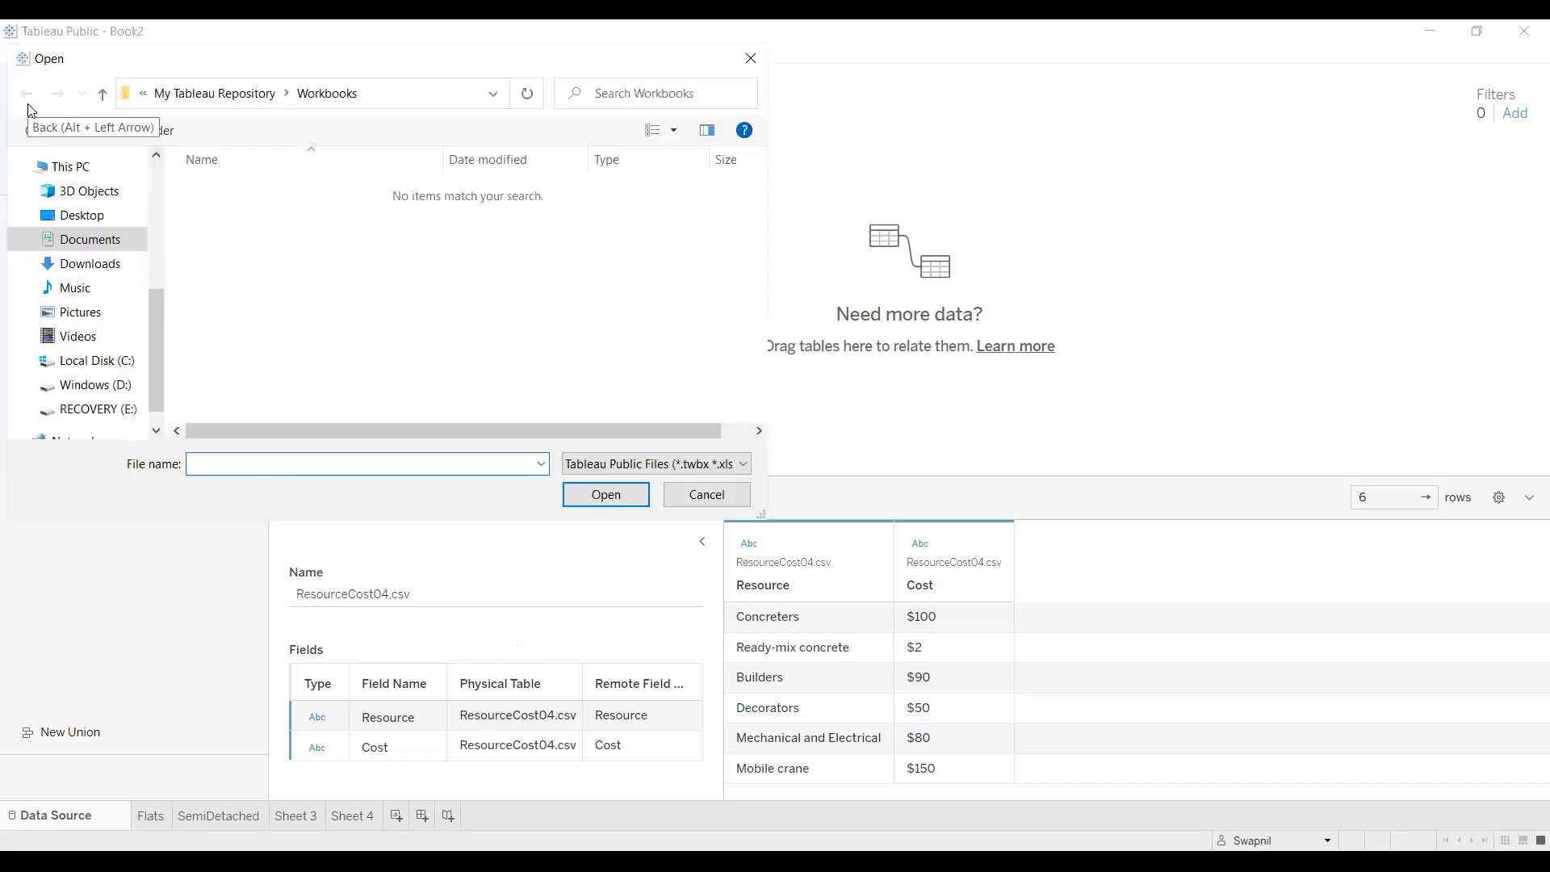
pyautogui.click(728, 497)
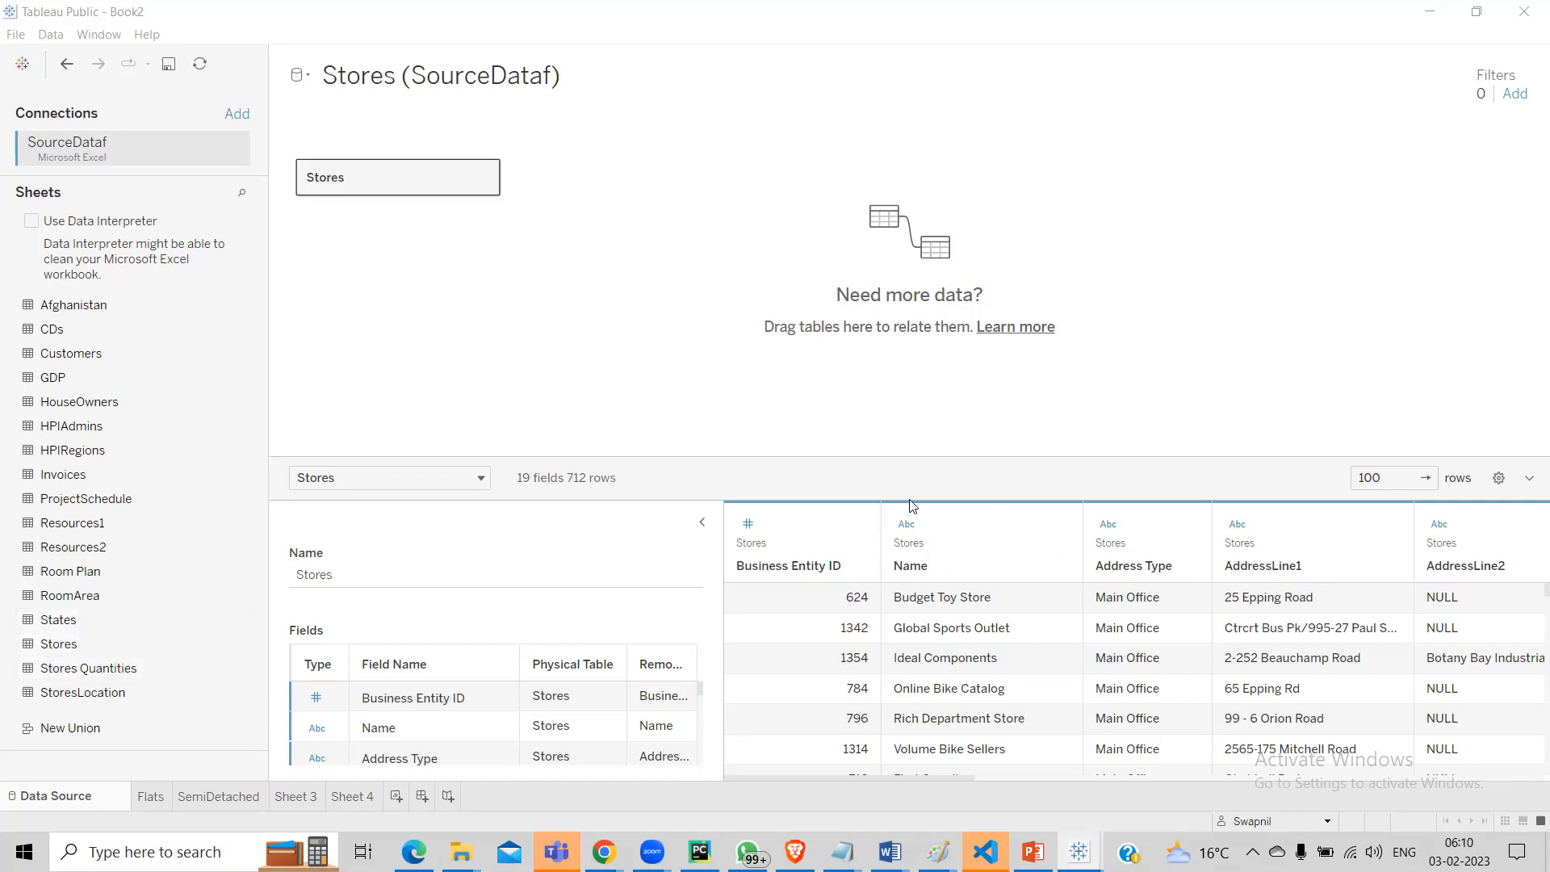
# Step: Collapse the table details of the Stores data source and examine its location and sales columns in the data preview
pyautogui.click(702, 522)
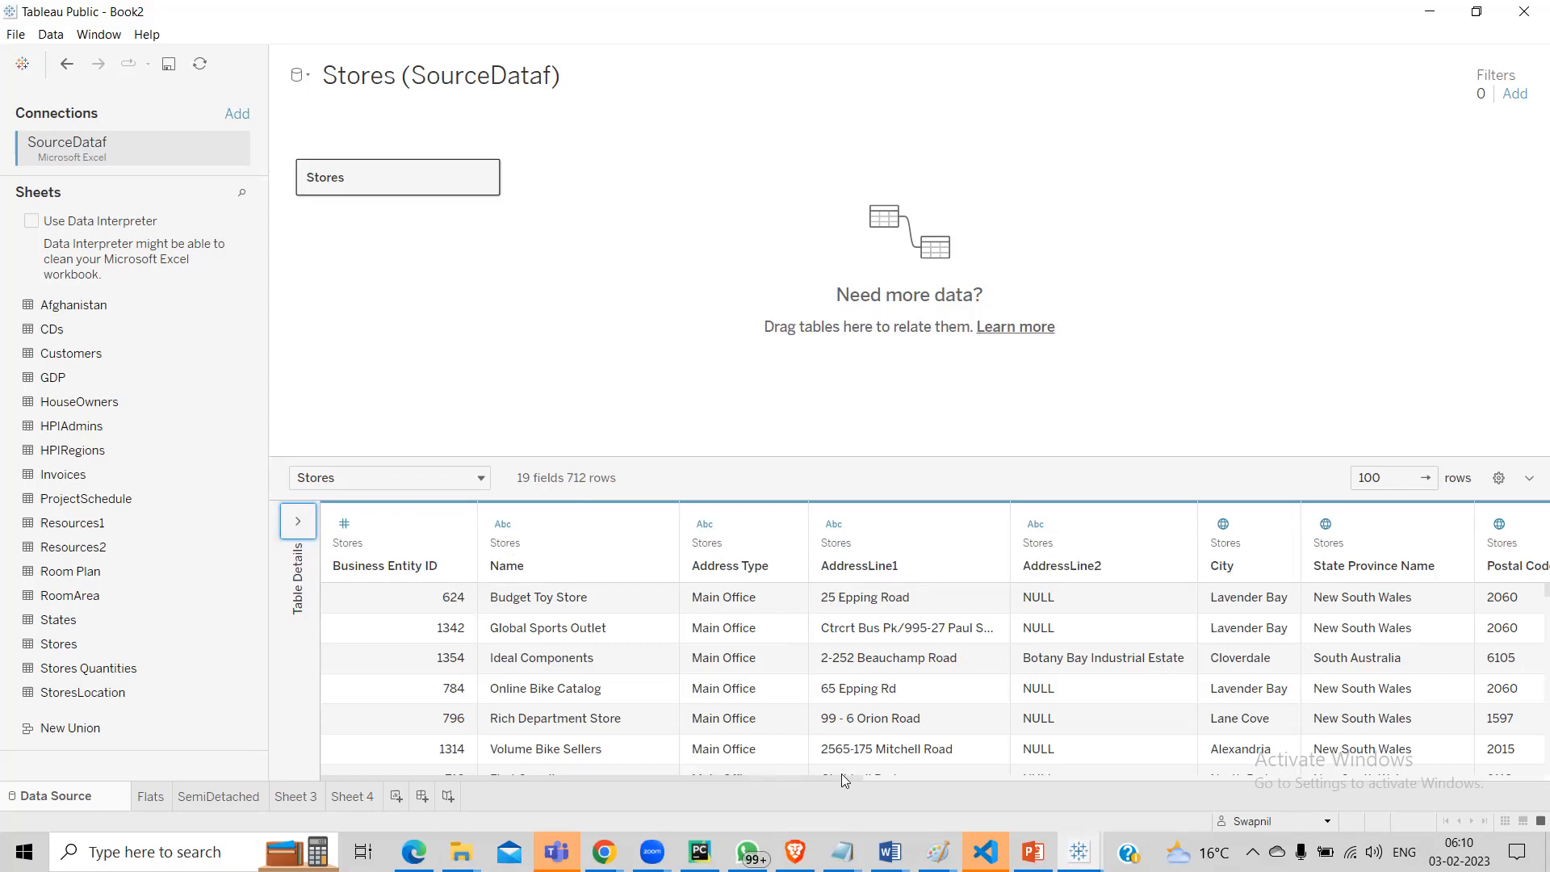
pyautogui.moveTo(780, 777); pyautogui.dragTo(1116, 825)
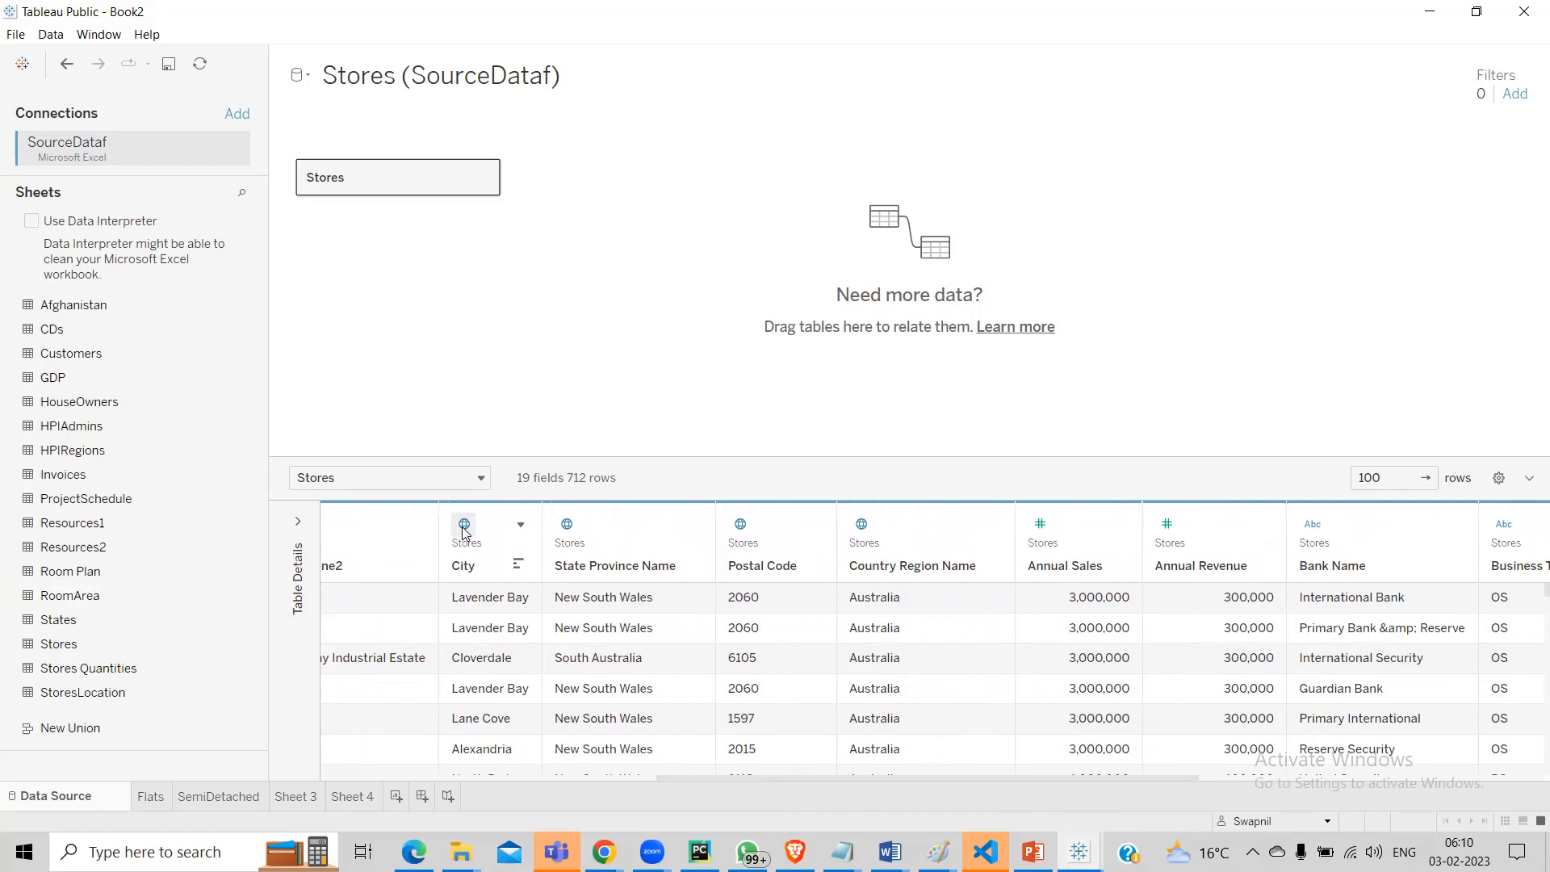
# Step: Examine the City field's column options, data type and geographic role, and review the remaining Stores columns through Brands
pyautogui.click(520, 525)
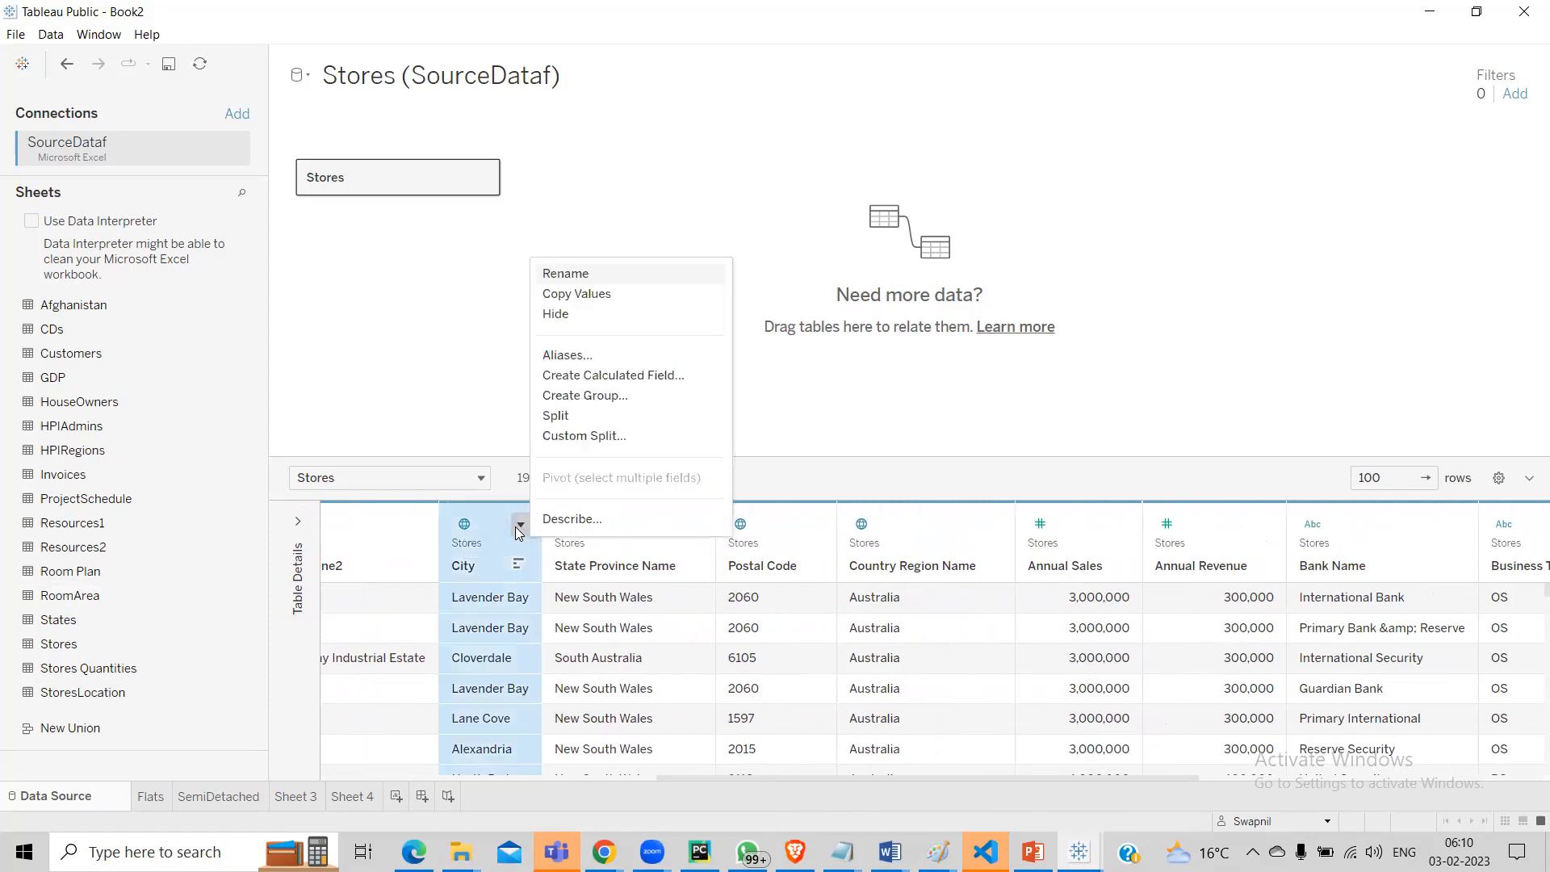
pyautogui.click(461, 528)
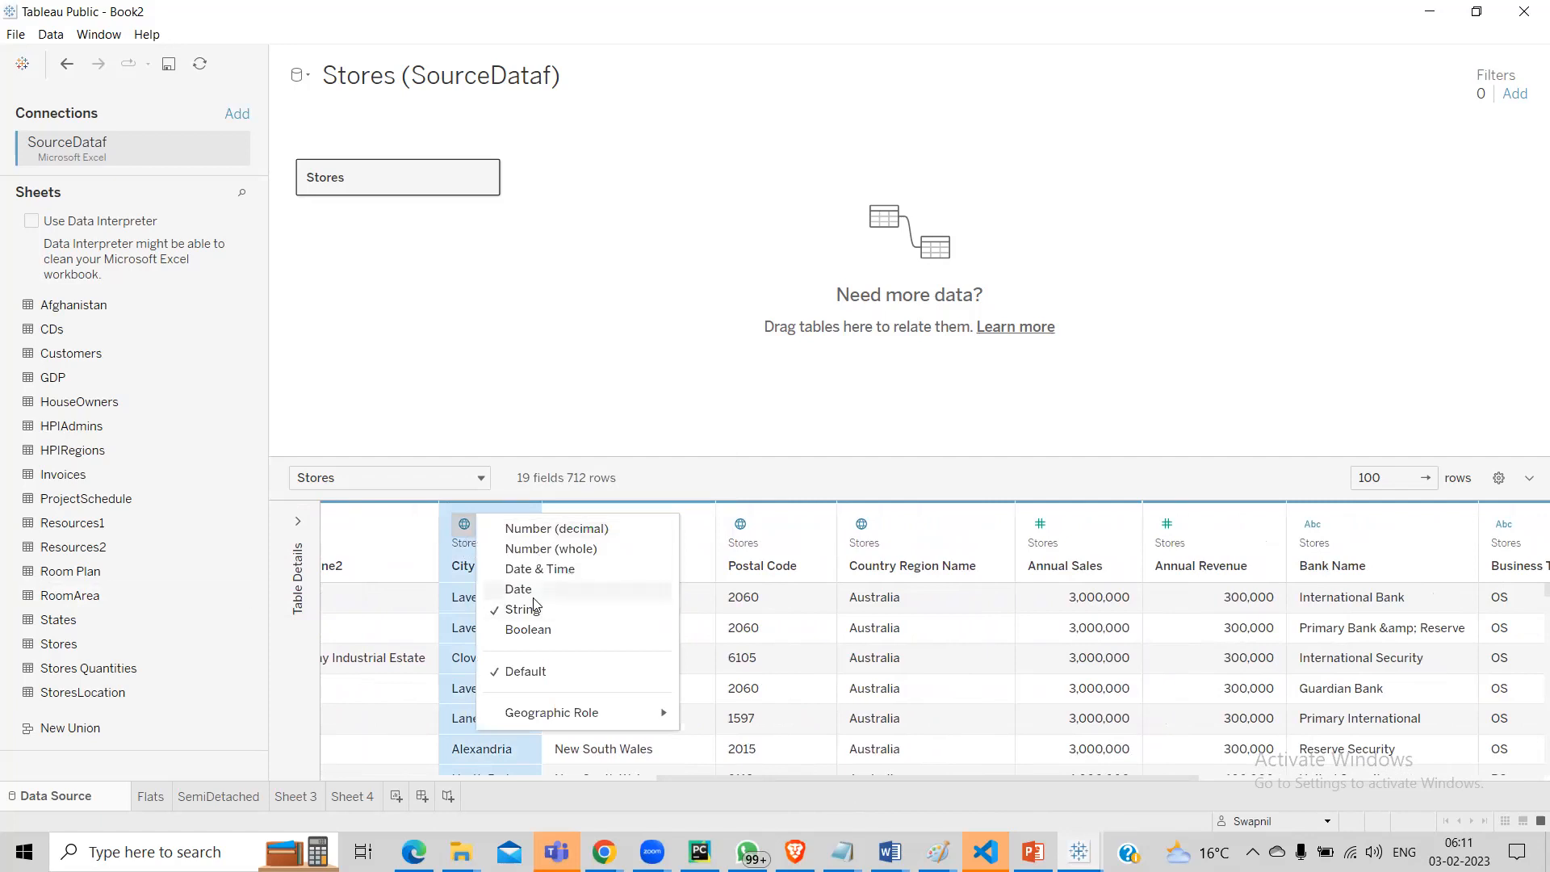
pyautogui.moveTo(534, 720)
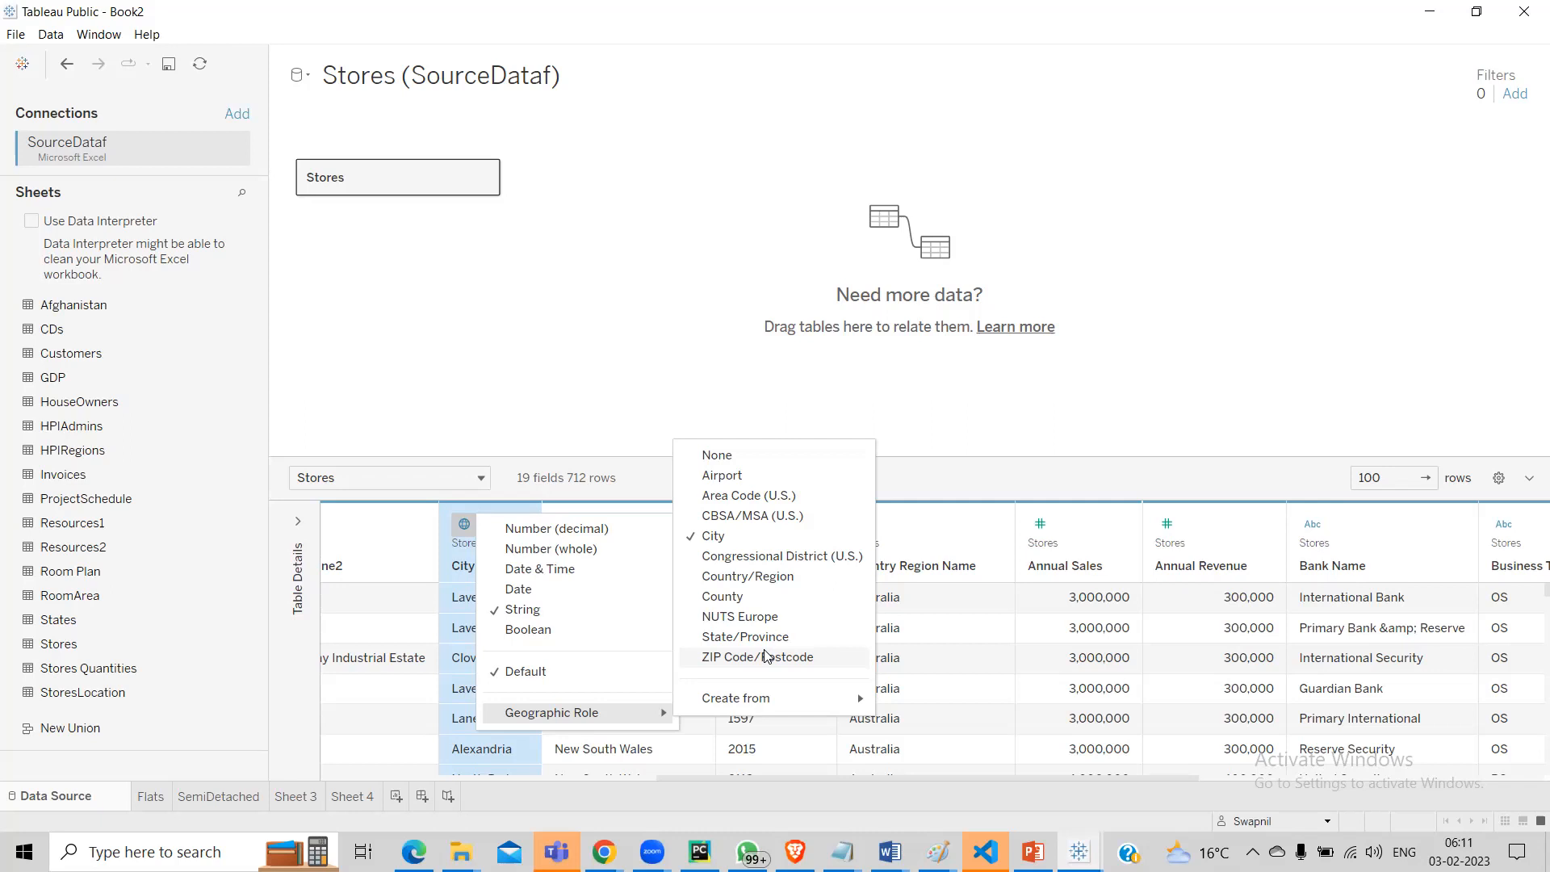
pyautogui.click(646, 368)
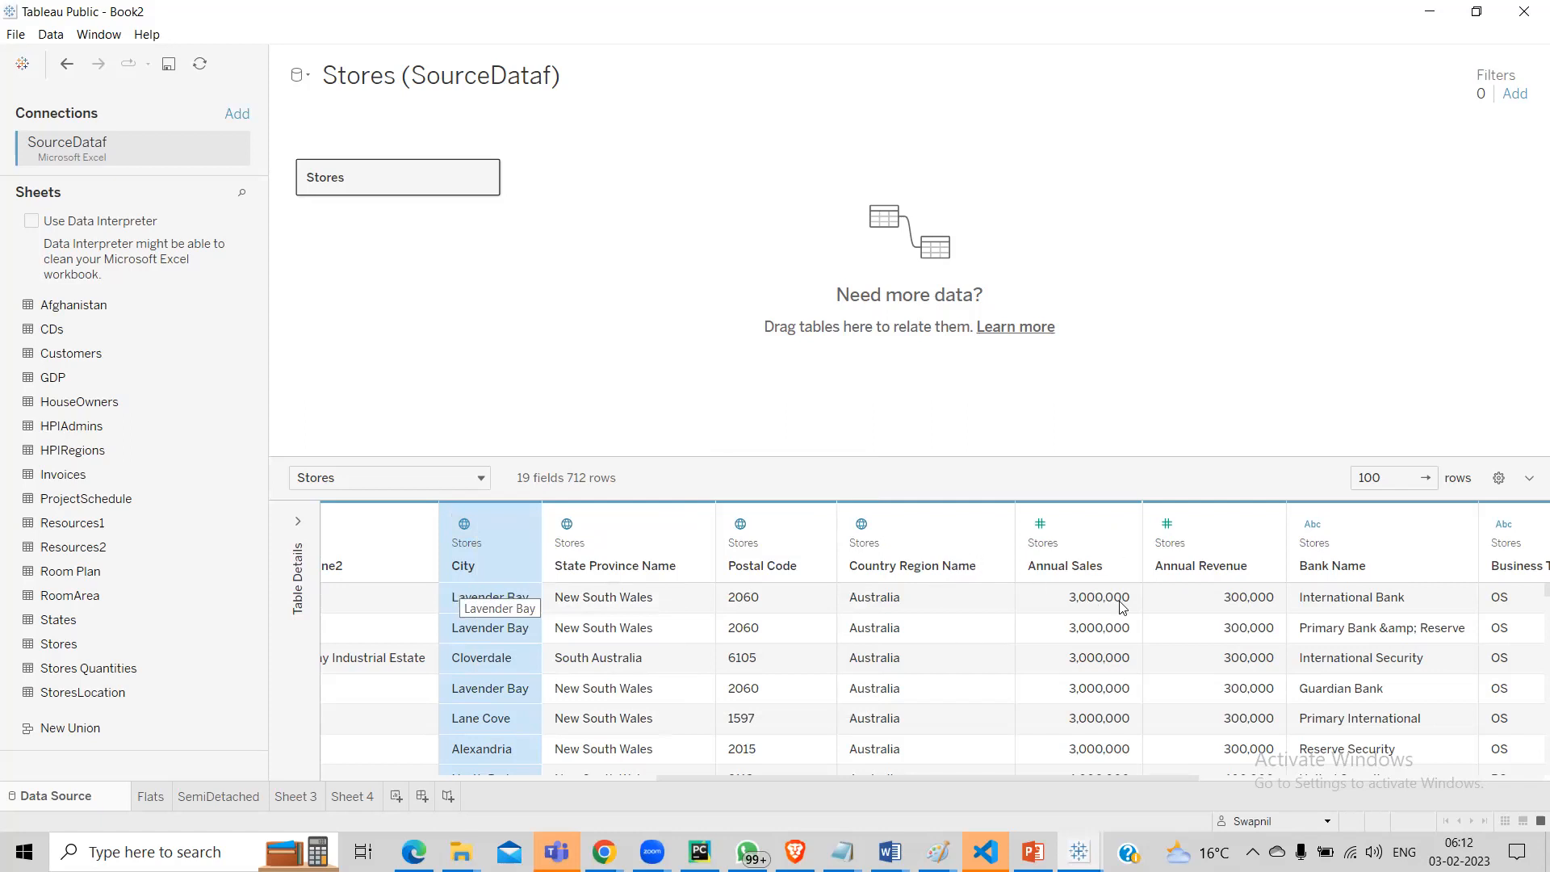
pyautogui.moveTo(759, 777); pyautogui.dragTo(989, 800)
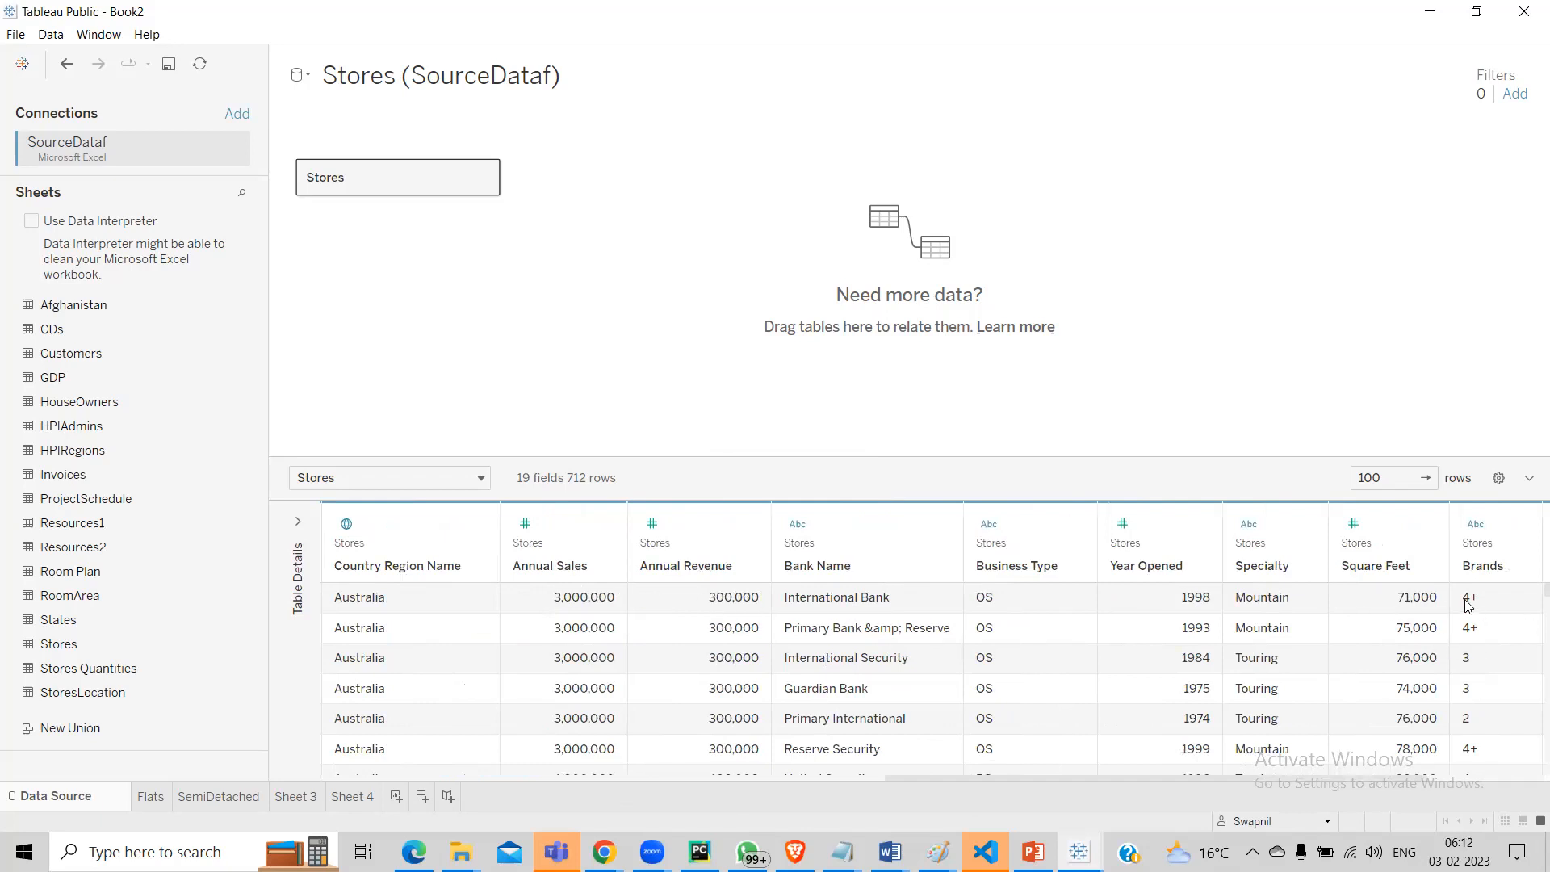
# Step: View the scatter plot on Sheet 3 and the blank Sheet 4 with its HPIAdmins fields
pyautogui.click(297, 797)
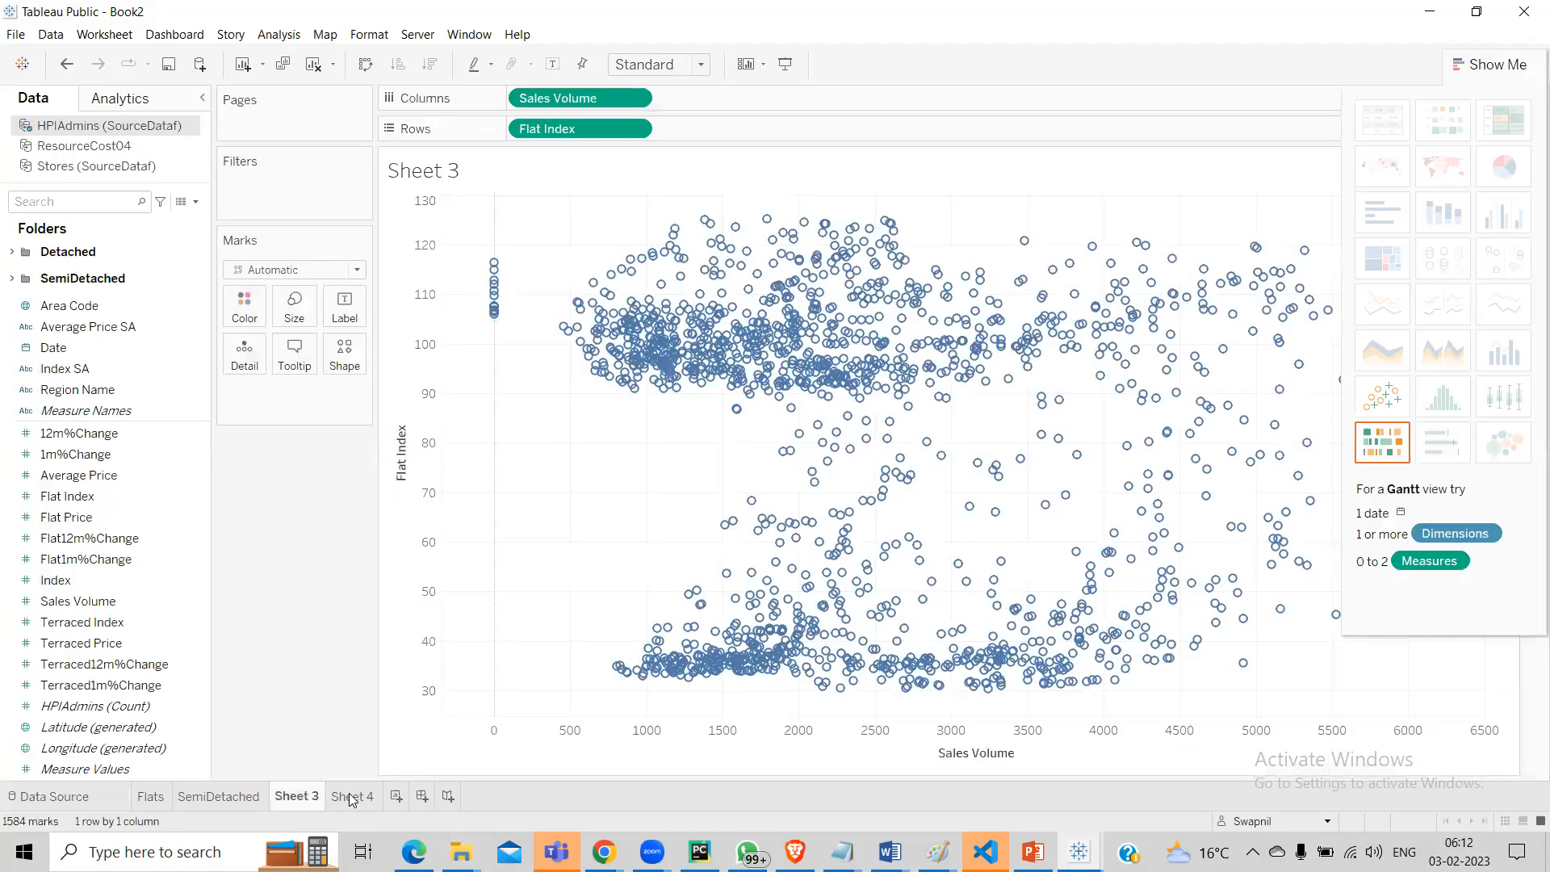
pyautogui.click(352, 796)
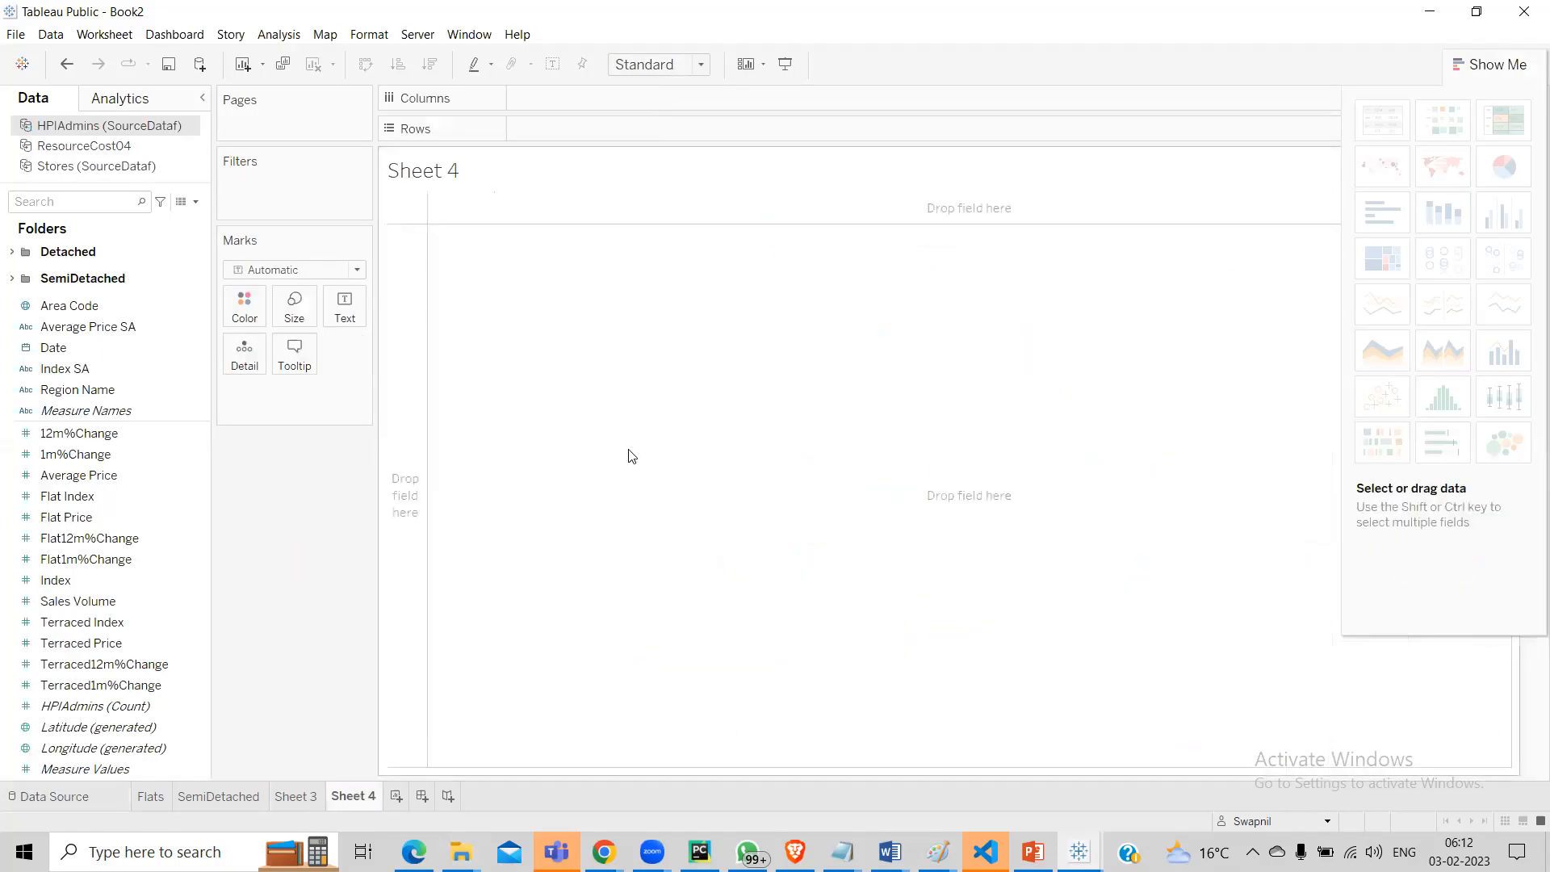
pyautogui.click(121, 475)
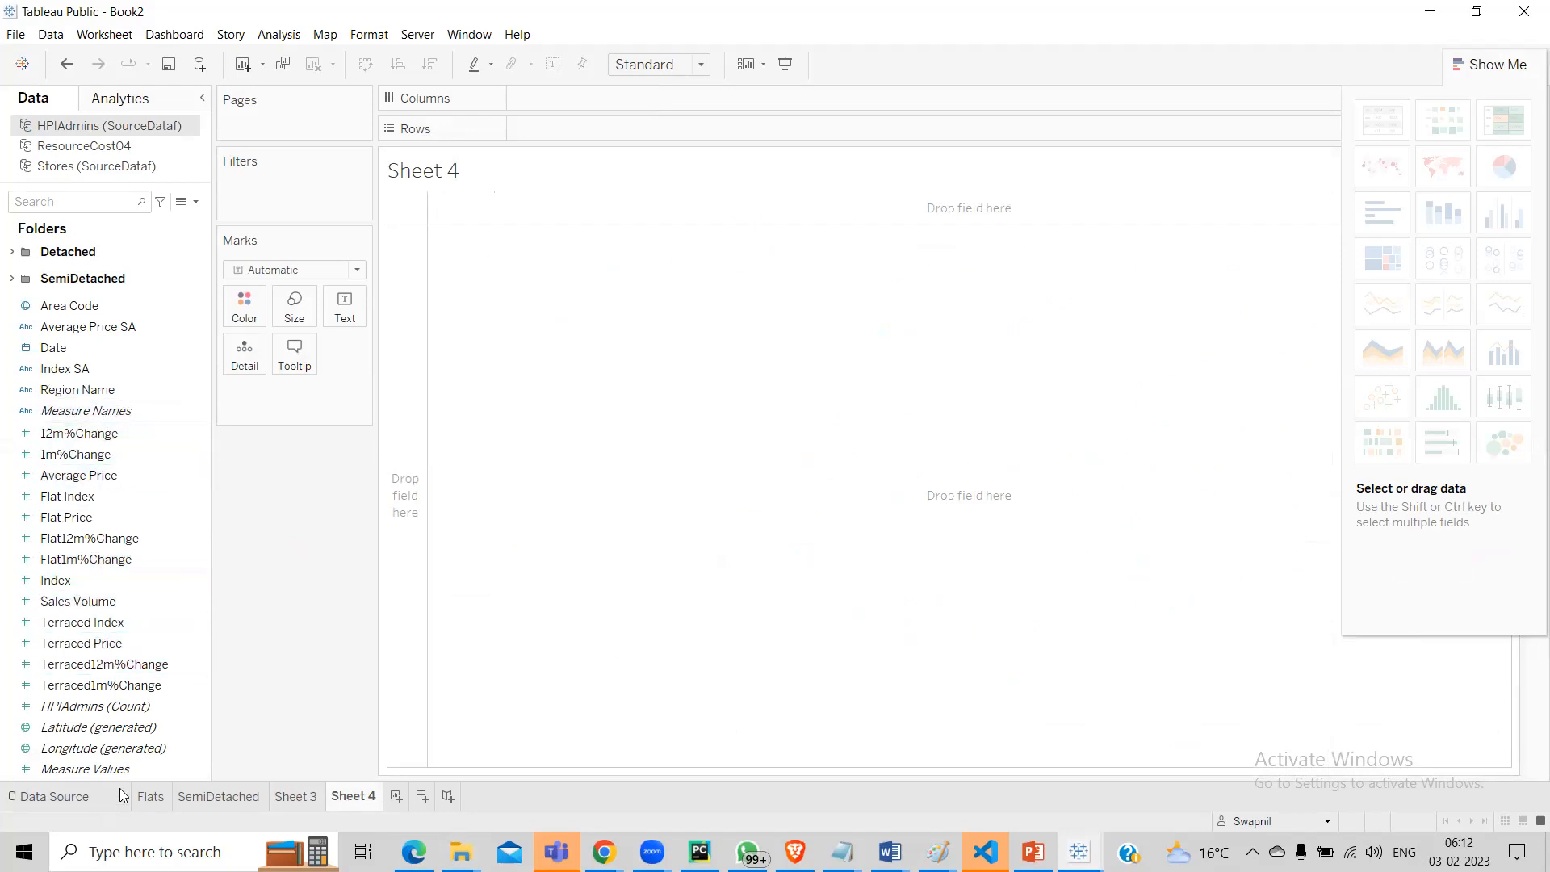
# Step: Replace the HPIAdmins table with the Stores sheet in the HPIAdmins (SourceDataf) data source
pyautogui.click(72, 794)
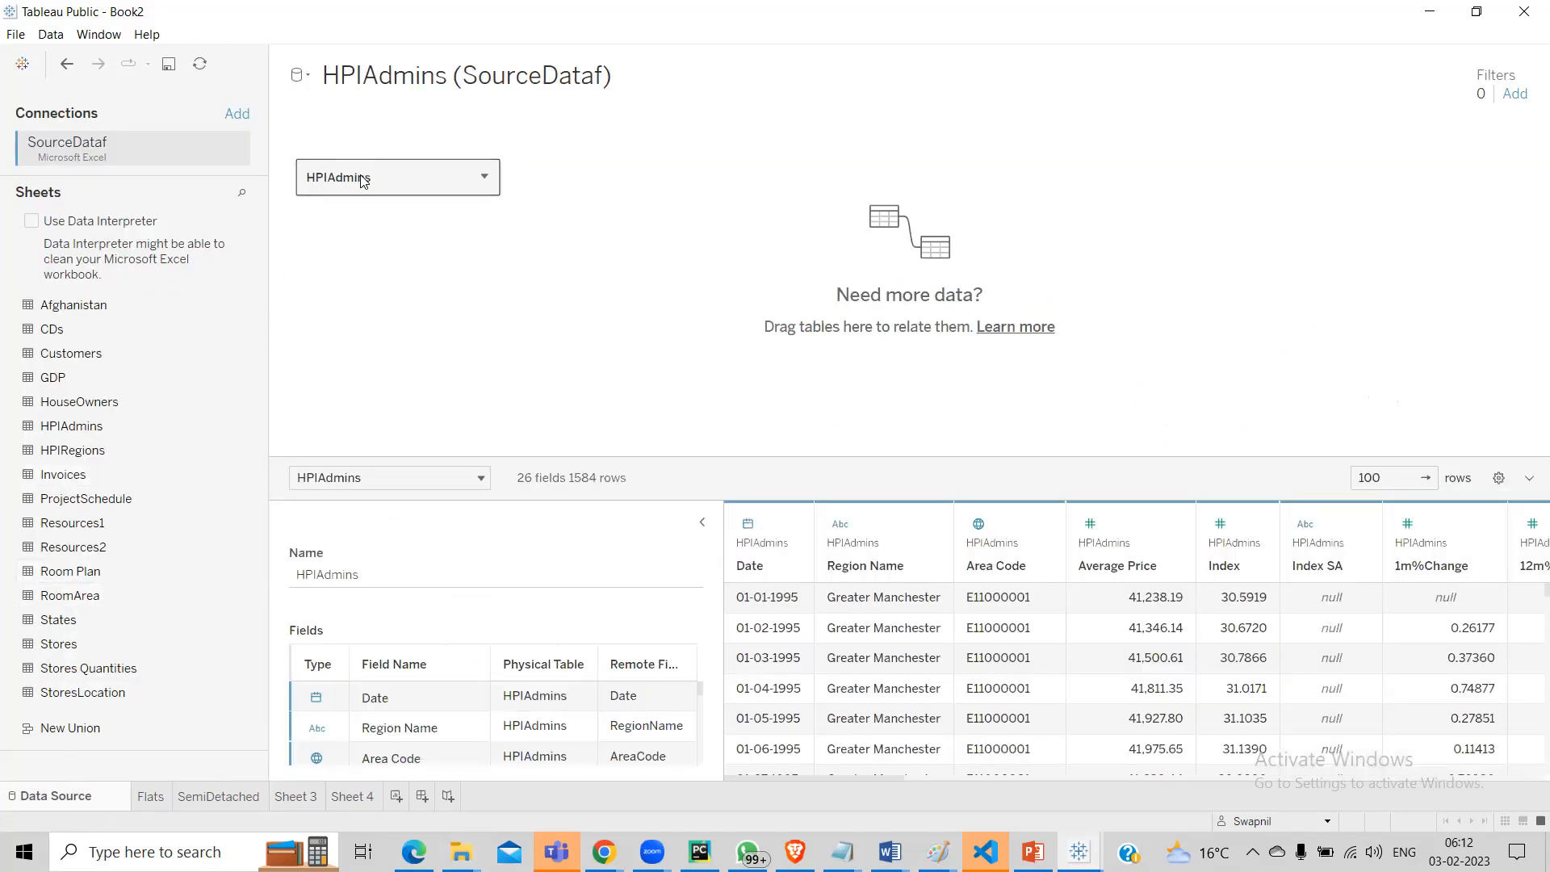
pyautogui.moveTo(56, 369); pyautogui.dragTo(54, 384)
pyautogui.moveTo(48, 645); pyautogui.dragTo(132, 603)
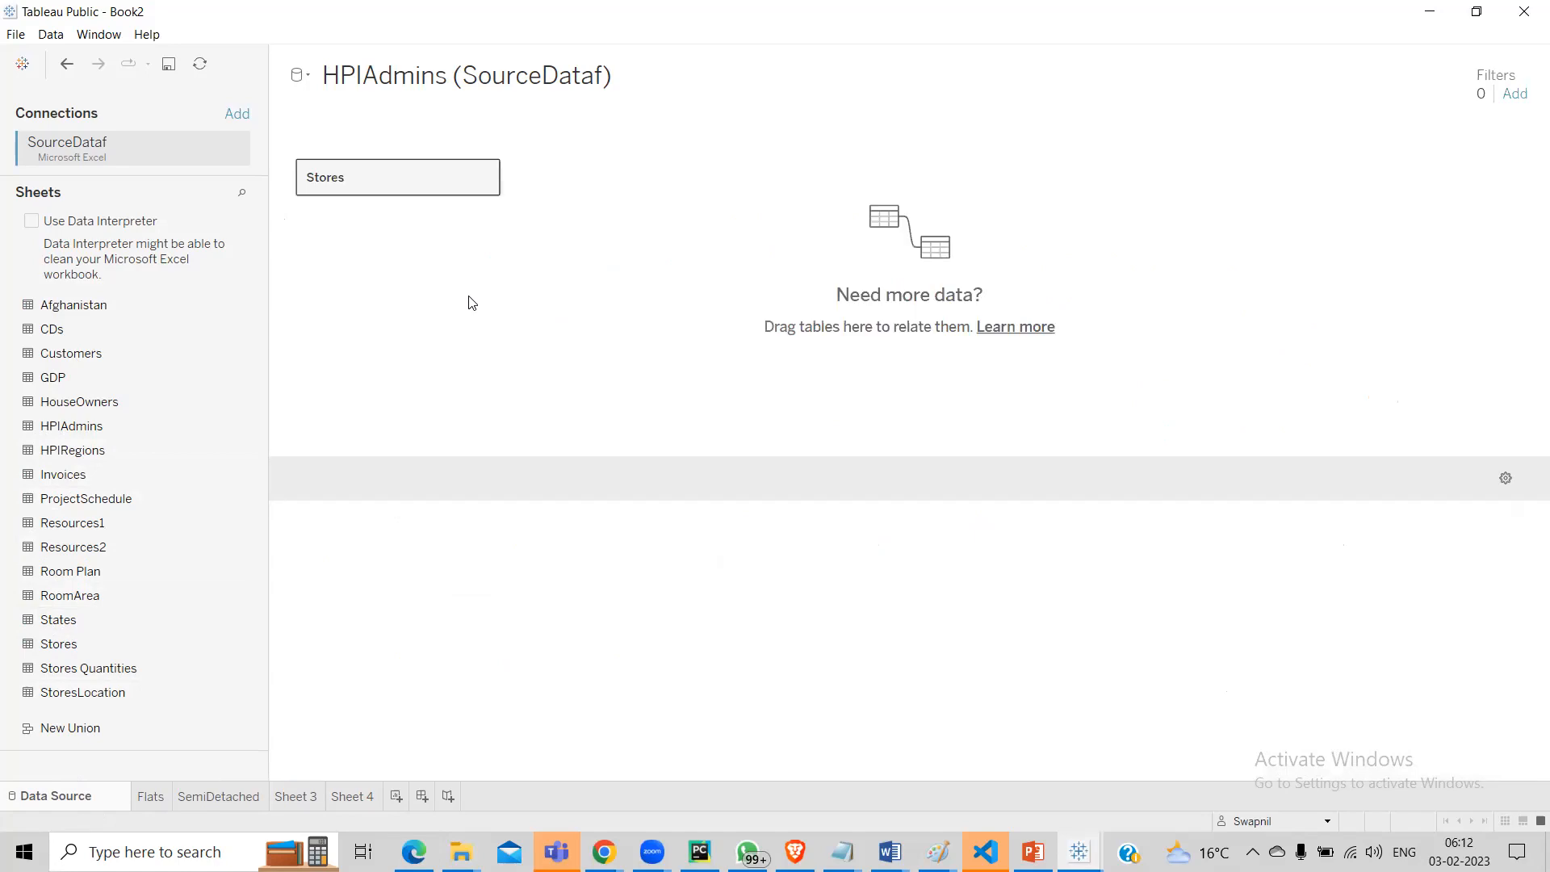
# Step: Check how the table replacement affects the Sheet 3, SemiDetached and Flats worksheets
pyautogui.click(295, 797)
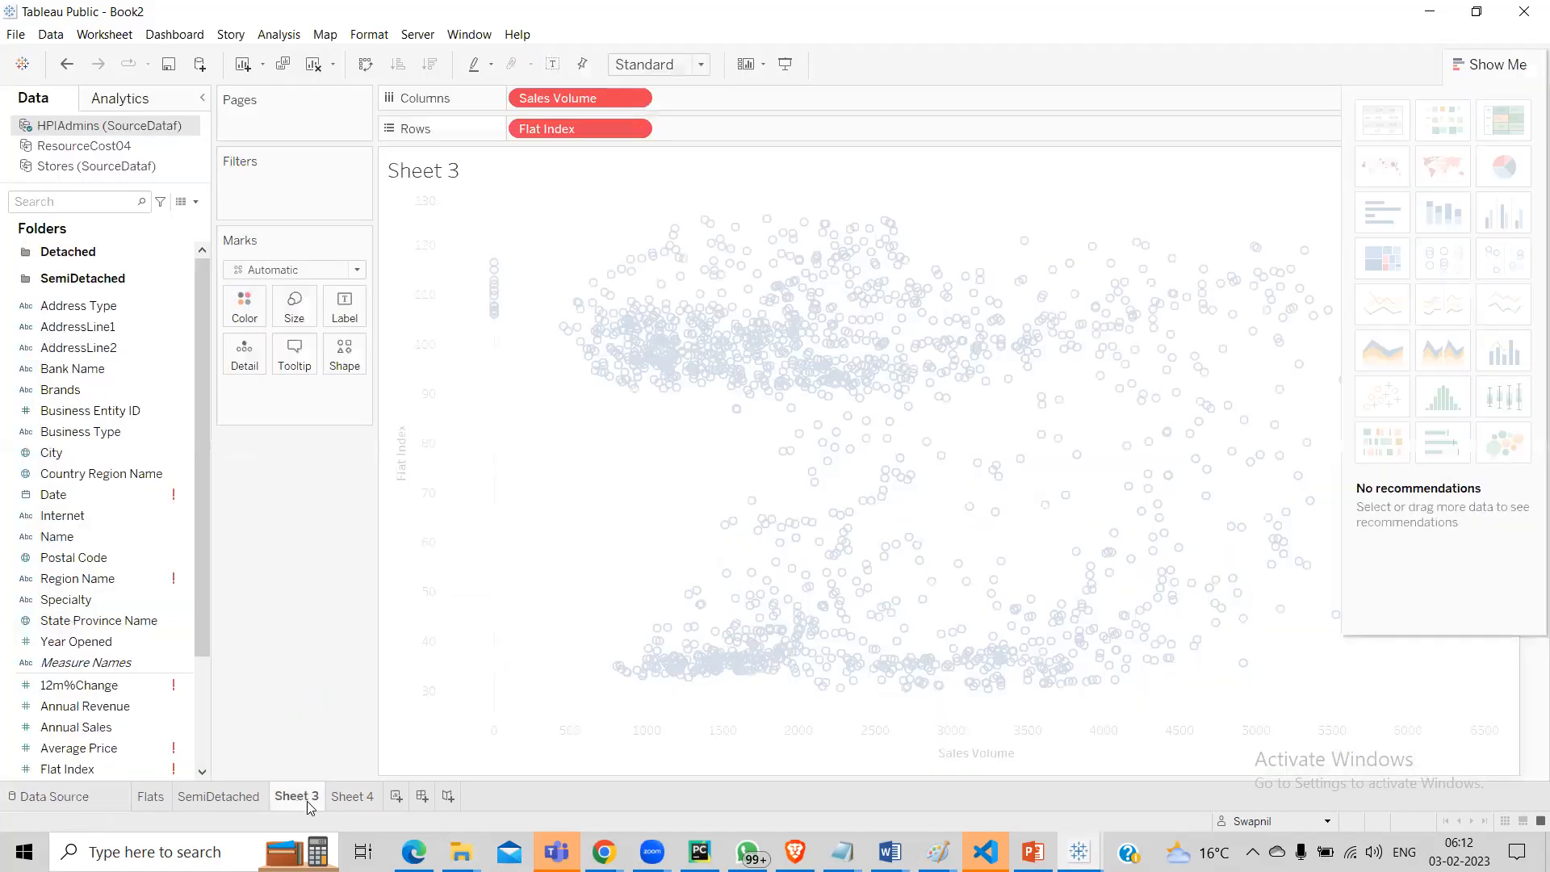
pyautogui.click(242, 798)
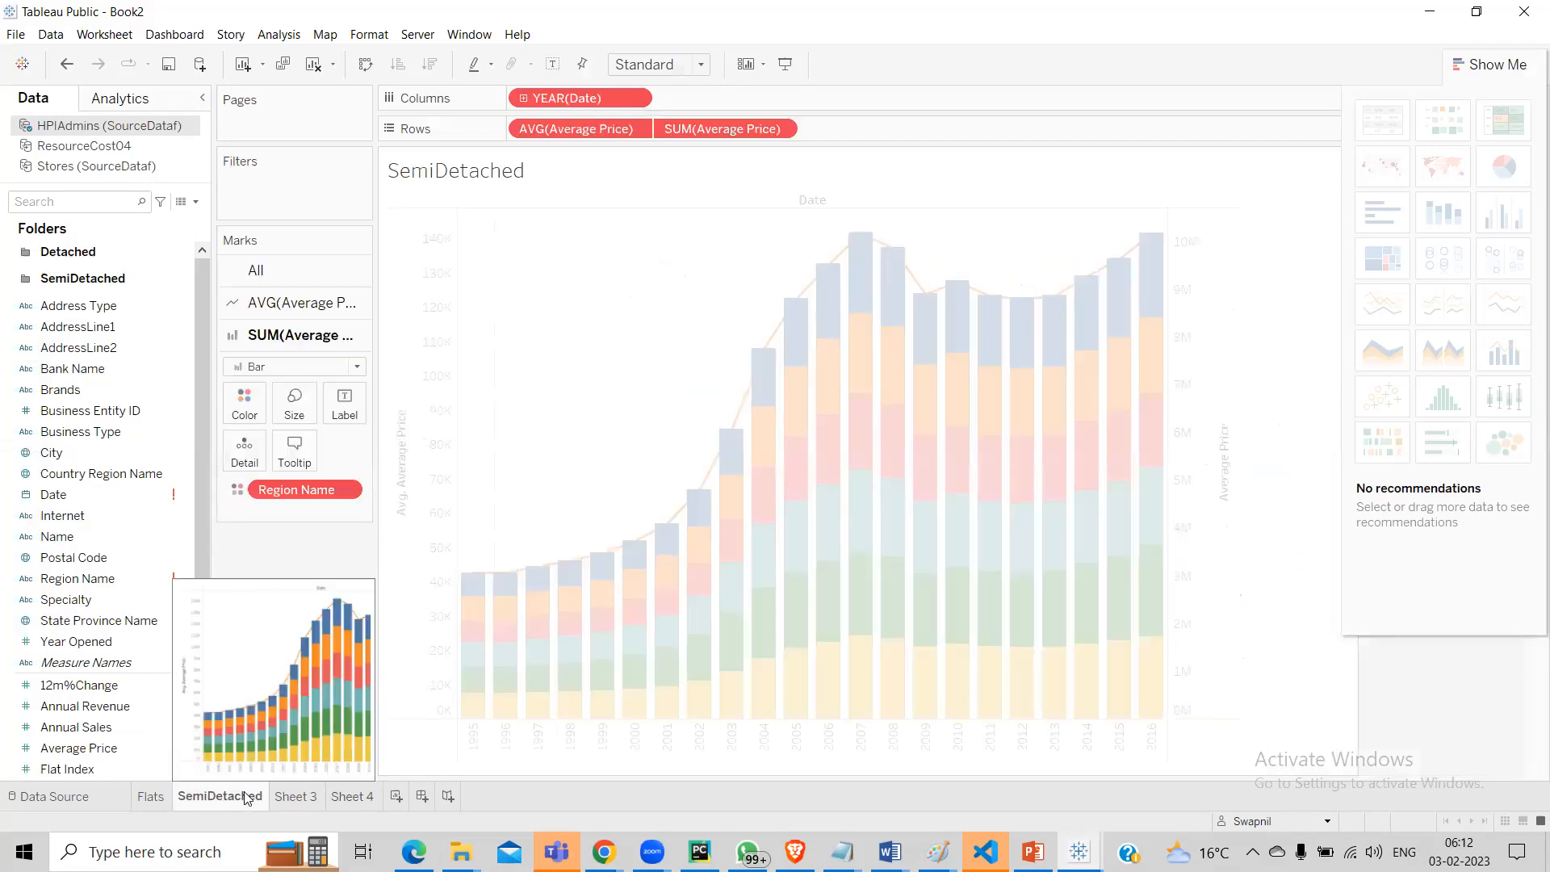
pyautogui.moveTo(161, 801)
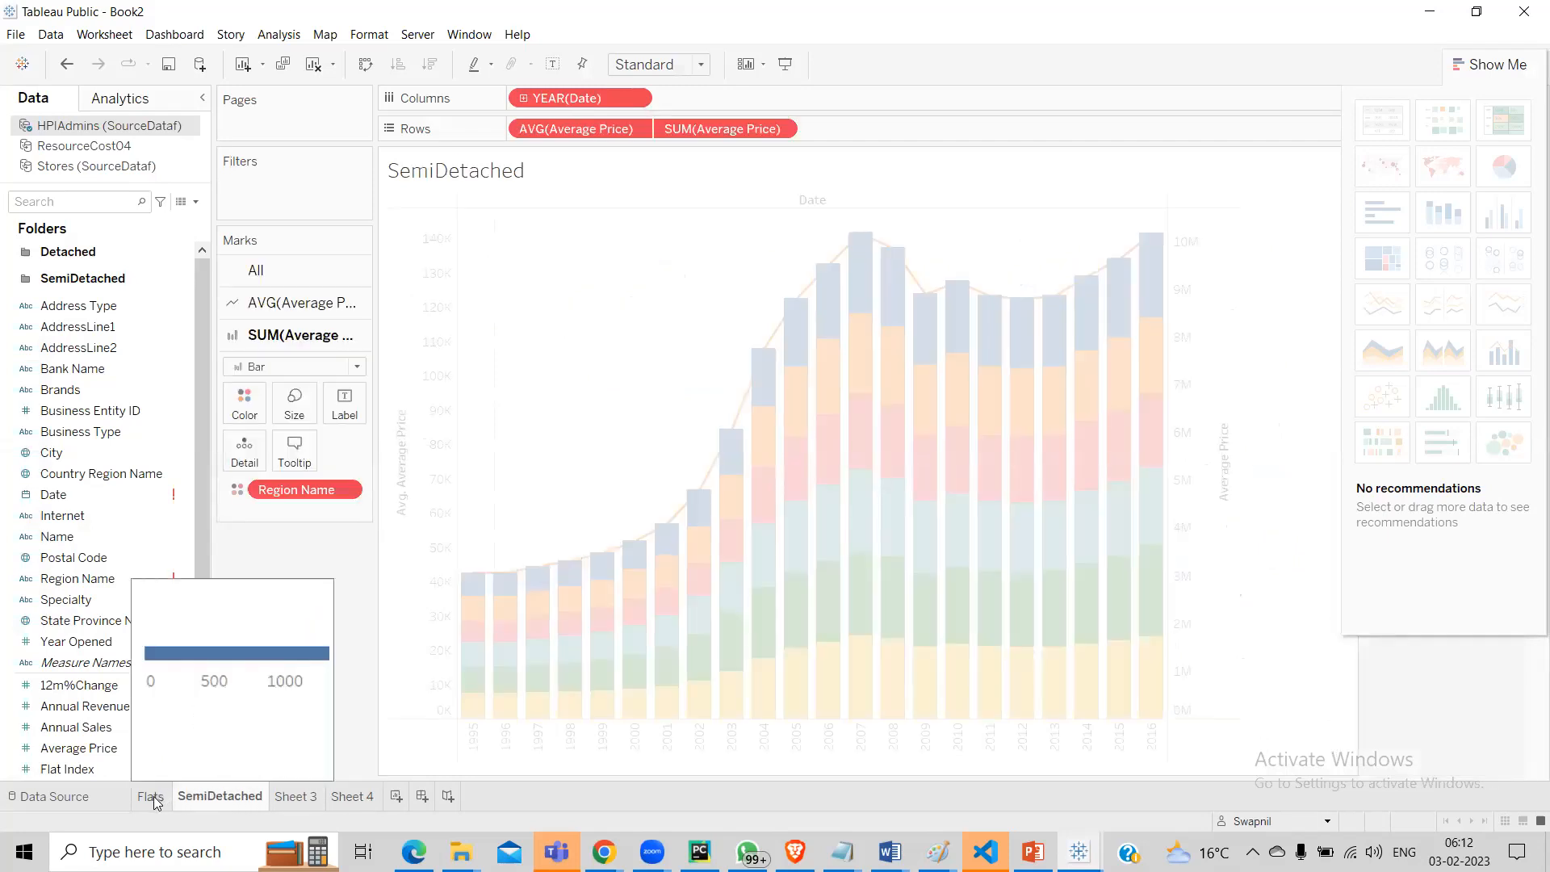
pyautogui.click(152, 798)
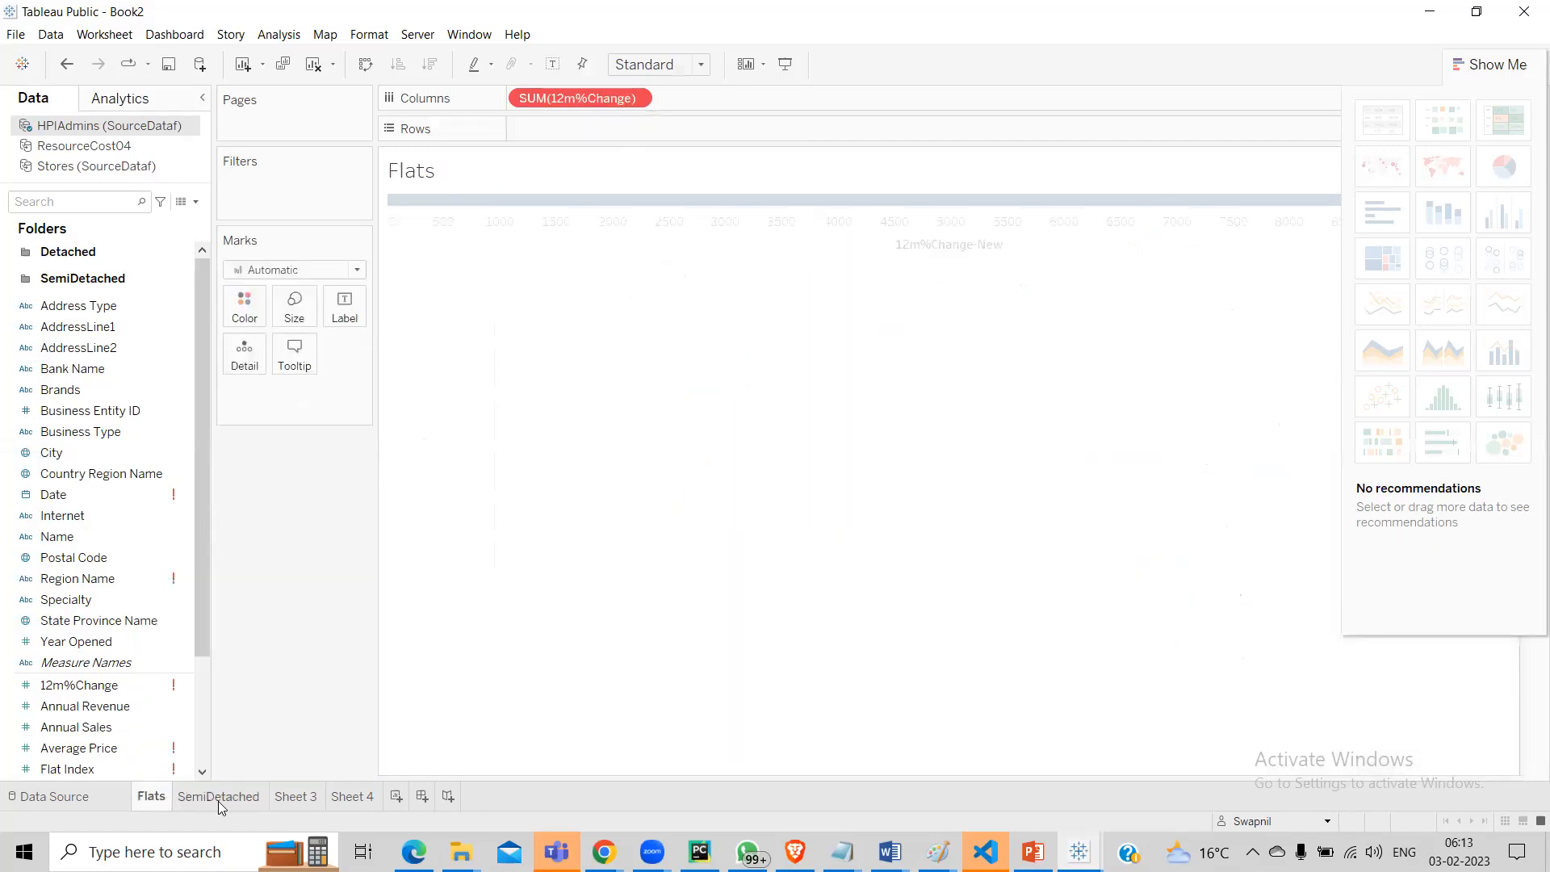
pyautogui.click(296, 797)
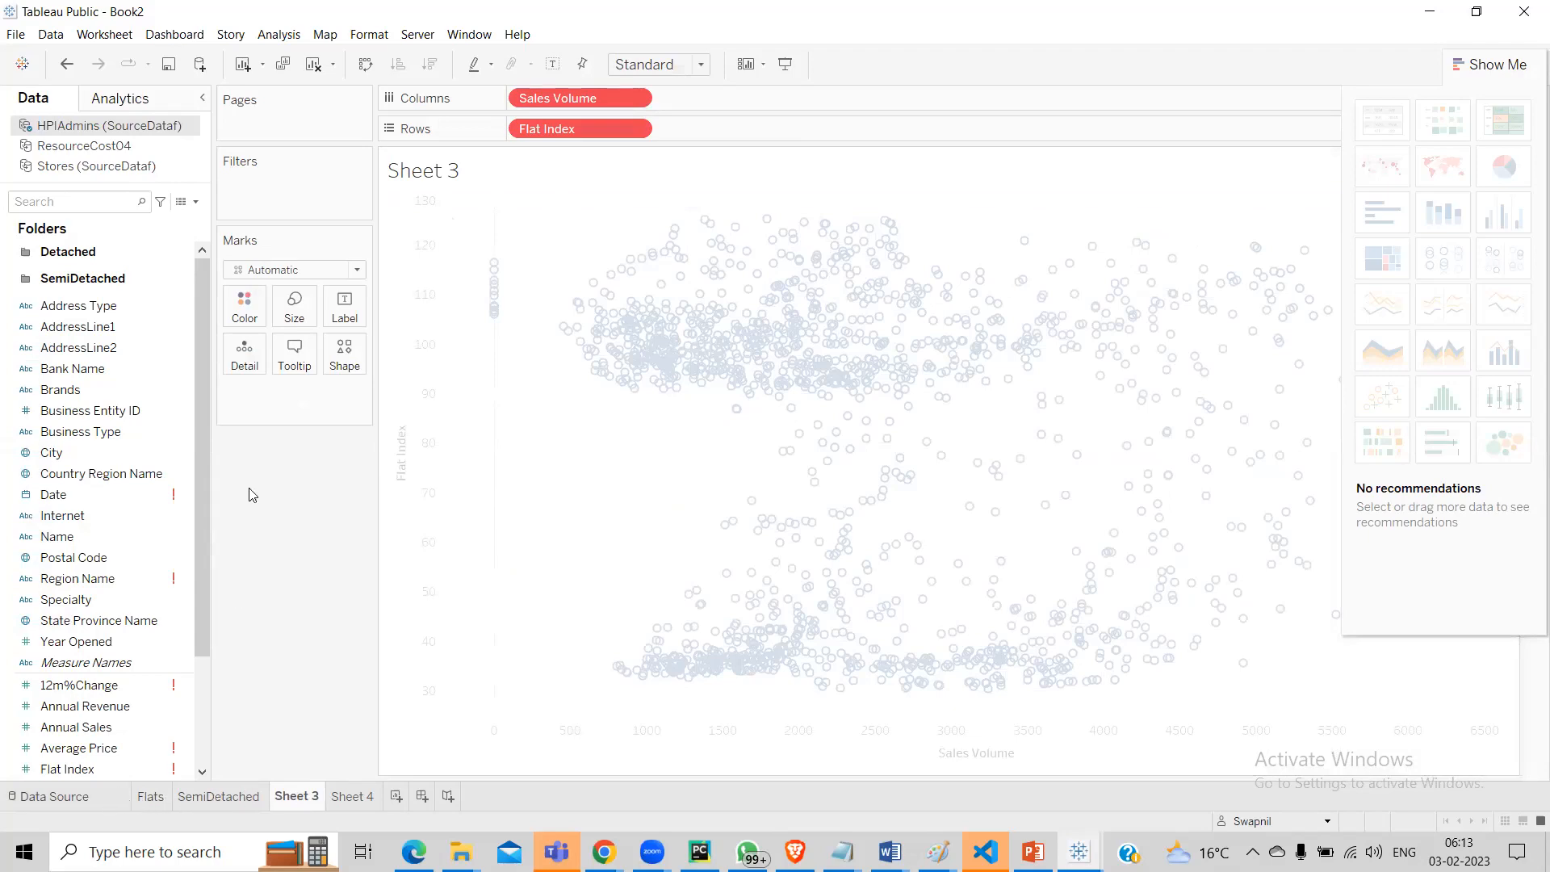
# Step: Remove the Stores table from the HPIAdmins (SourceDataf) data source and put the HPIAdmins sheet back
pyautogui.click(50, 796)
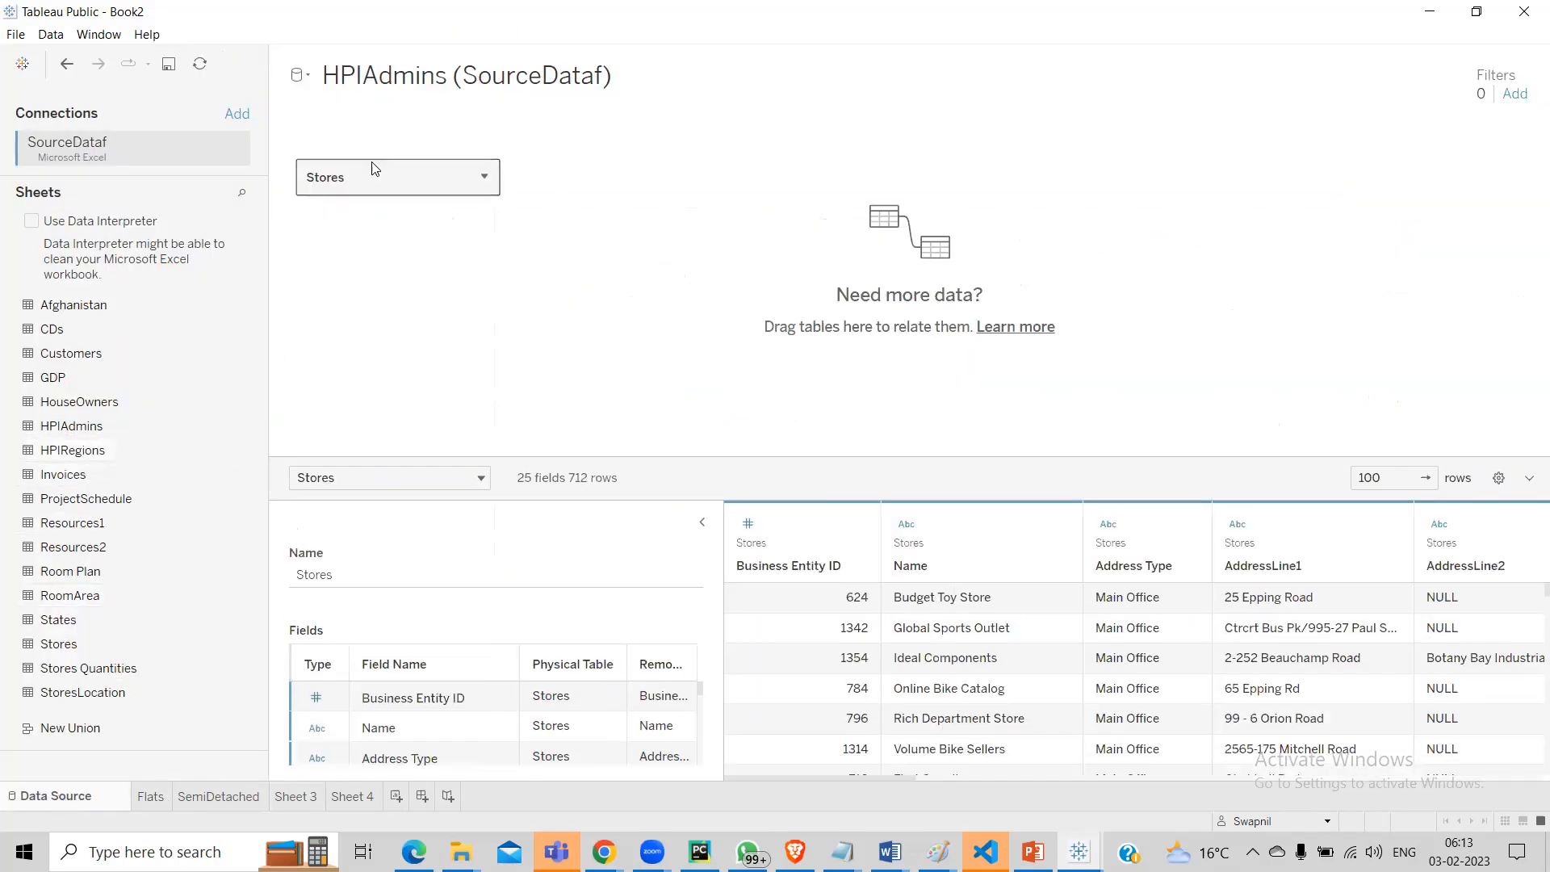
pyautogui.moveTo(370, 179); pyautogui.dragTo(89, 420)
pyautogui.click(101, 425)
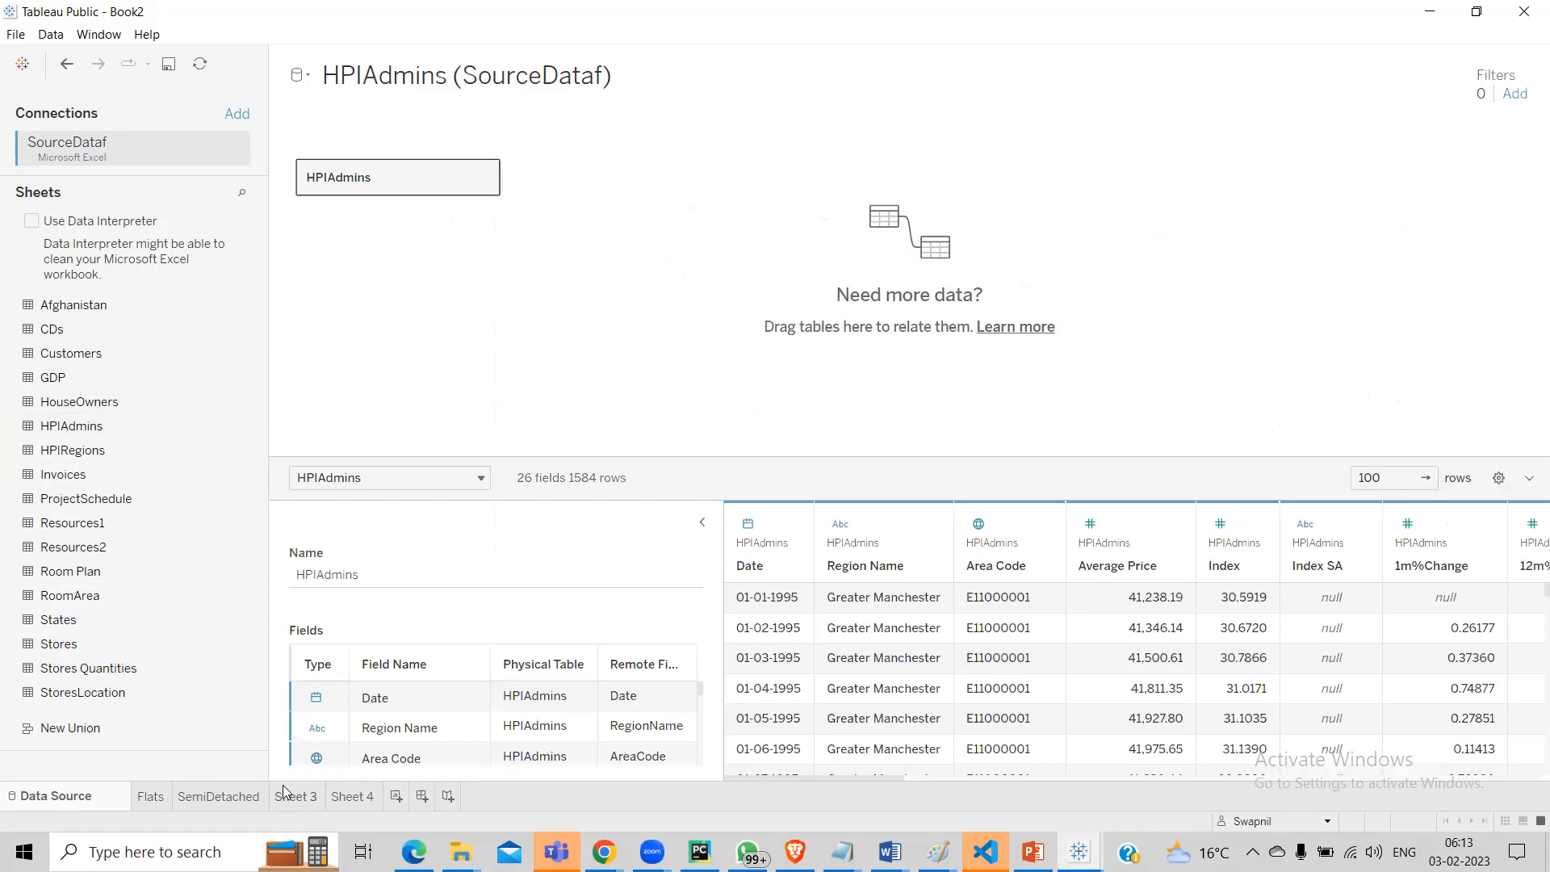
# Step: Return to the Sheet 3 scatter plot and create a new workbook
pyautogui.click(324, 800)
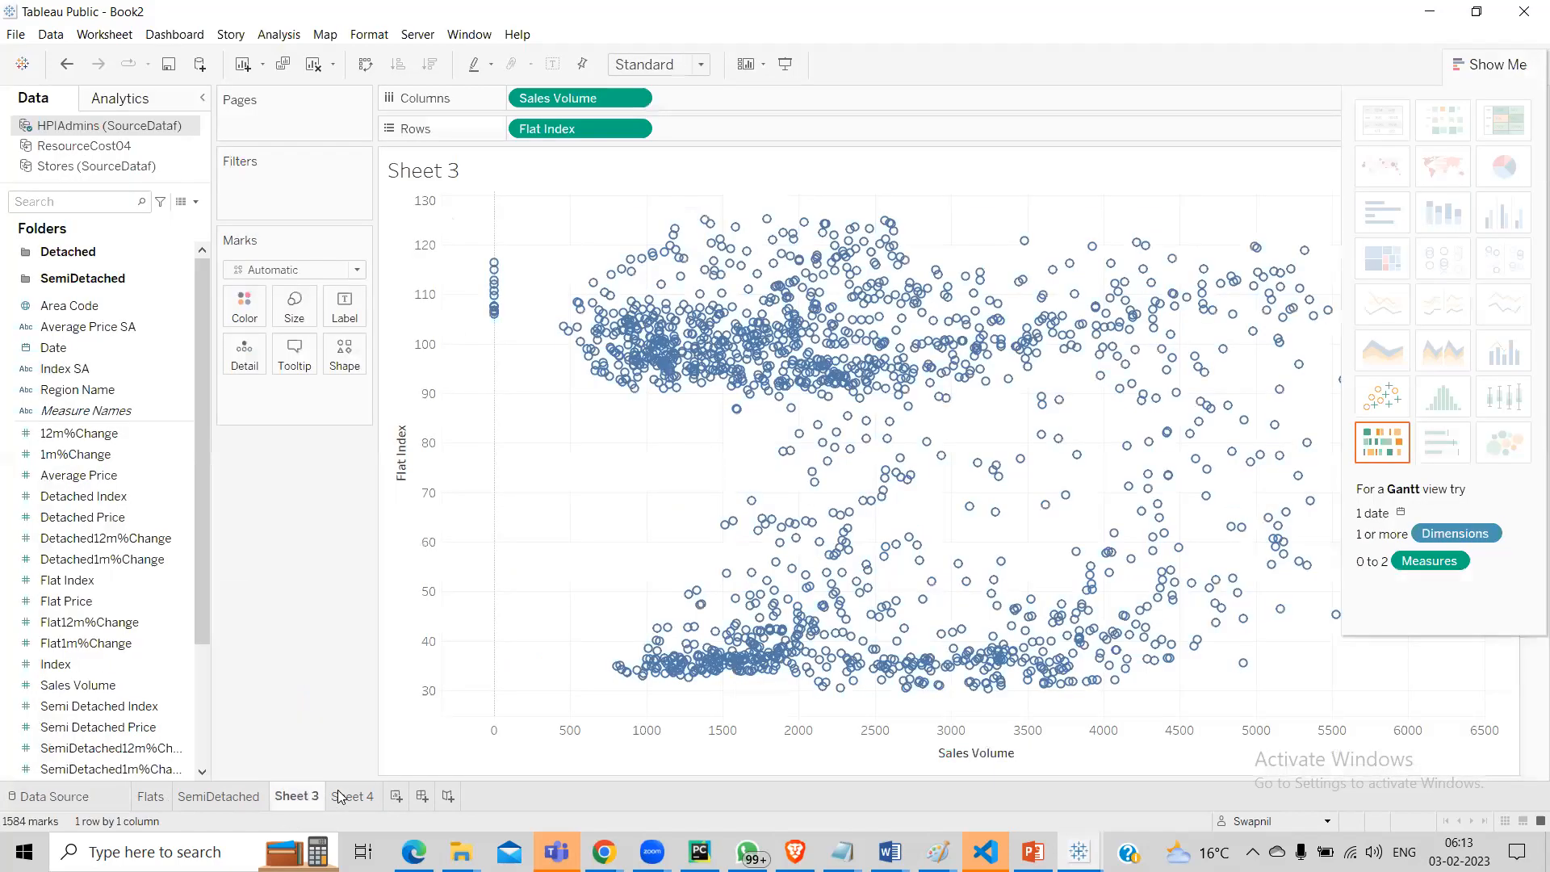
pyautogui.click(336, 795)
pyautogui.click(290, 798)
pyautogui.click(17, 35)
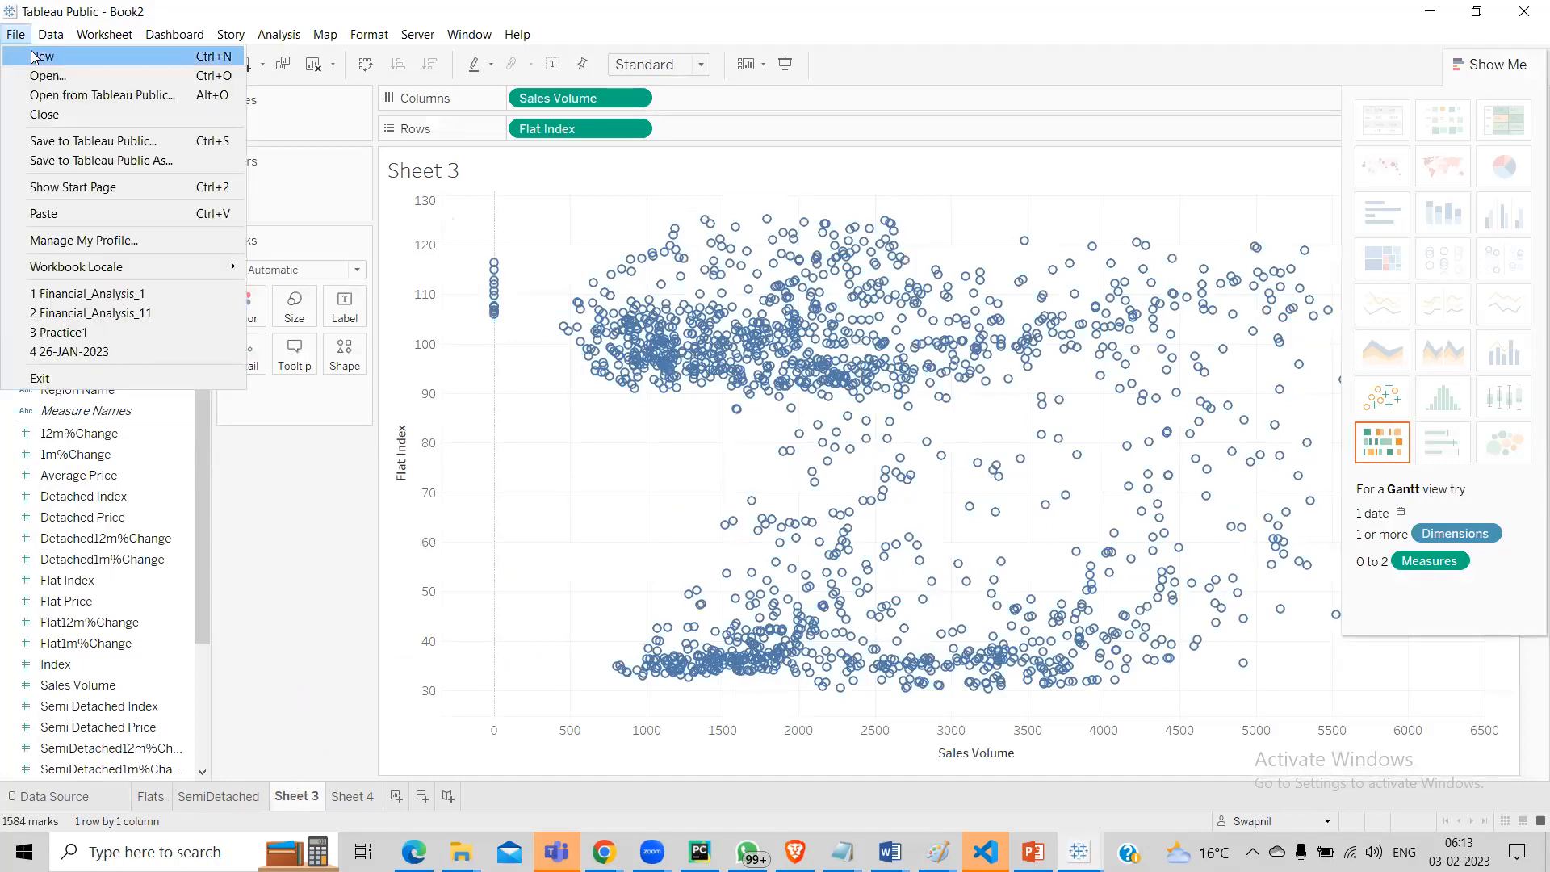
pyautogui.click(42, 58)
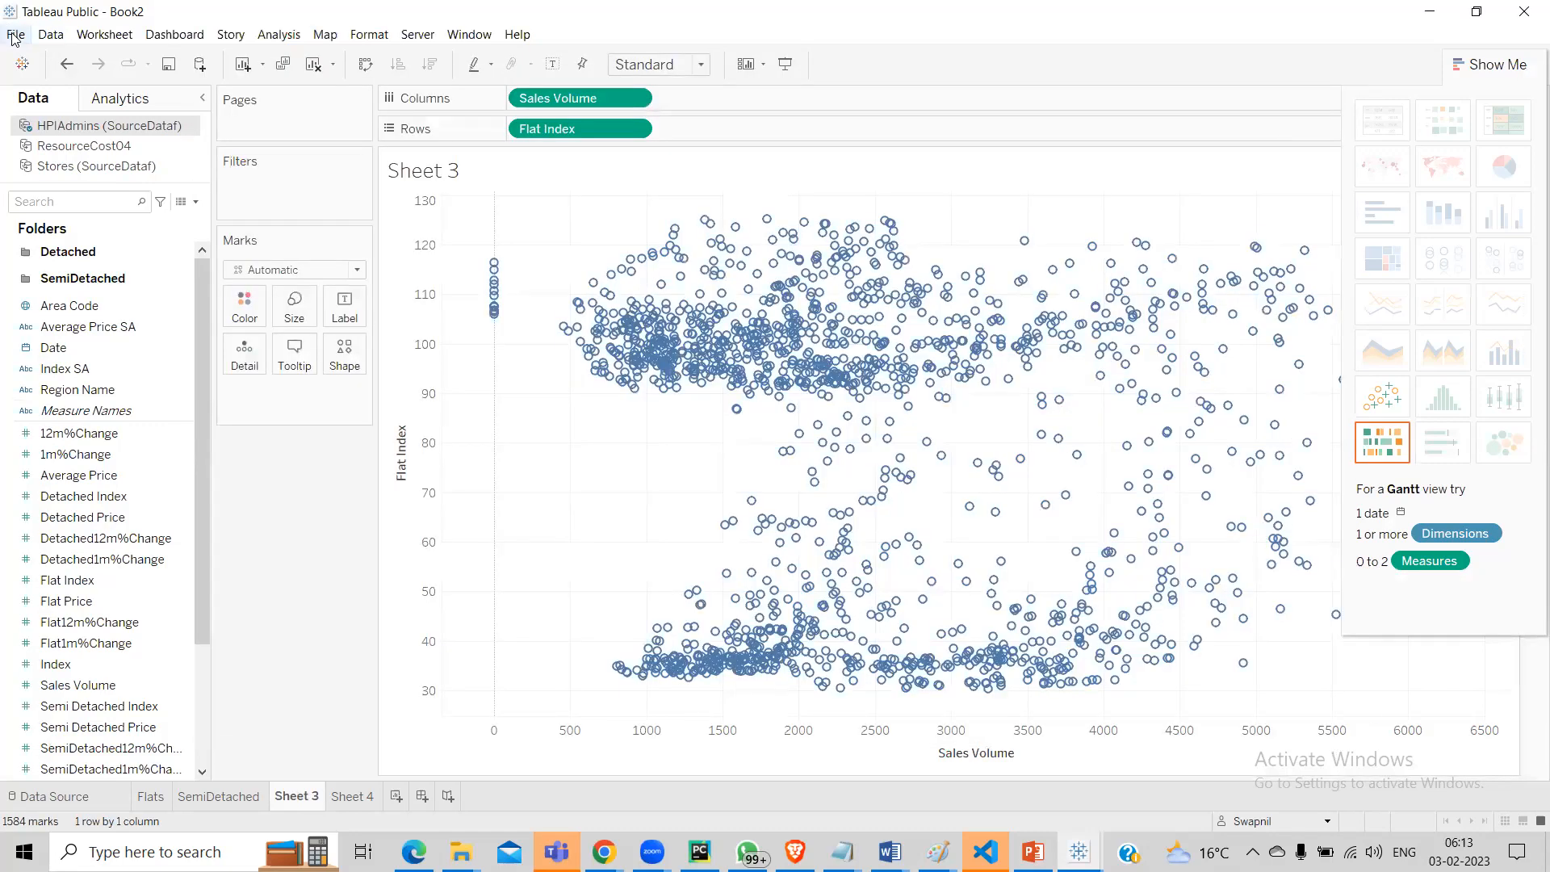
# Step: Save the current workbook to Tableau Public under the title HPAdmins
pyautogui.click(15, 34)
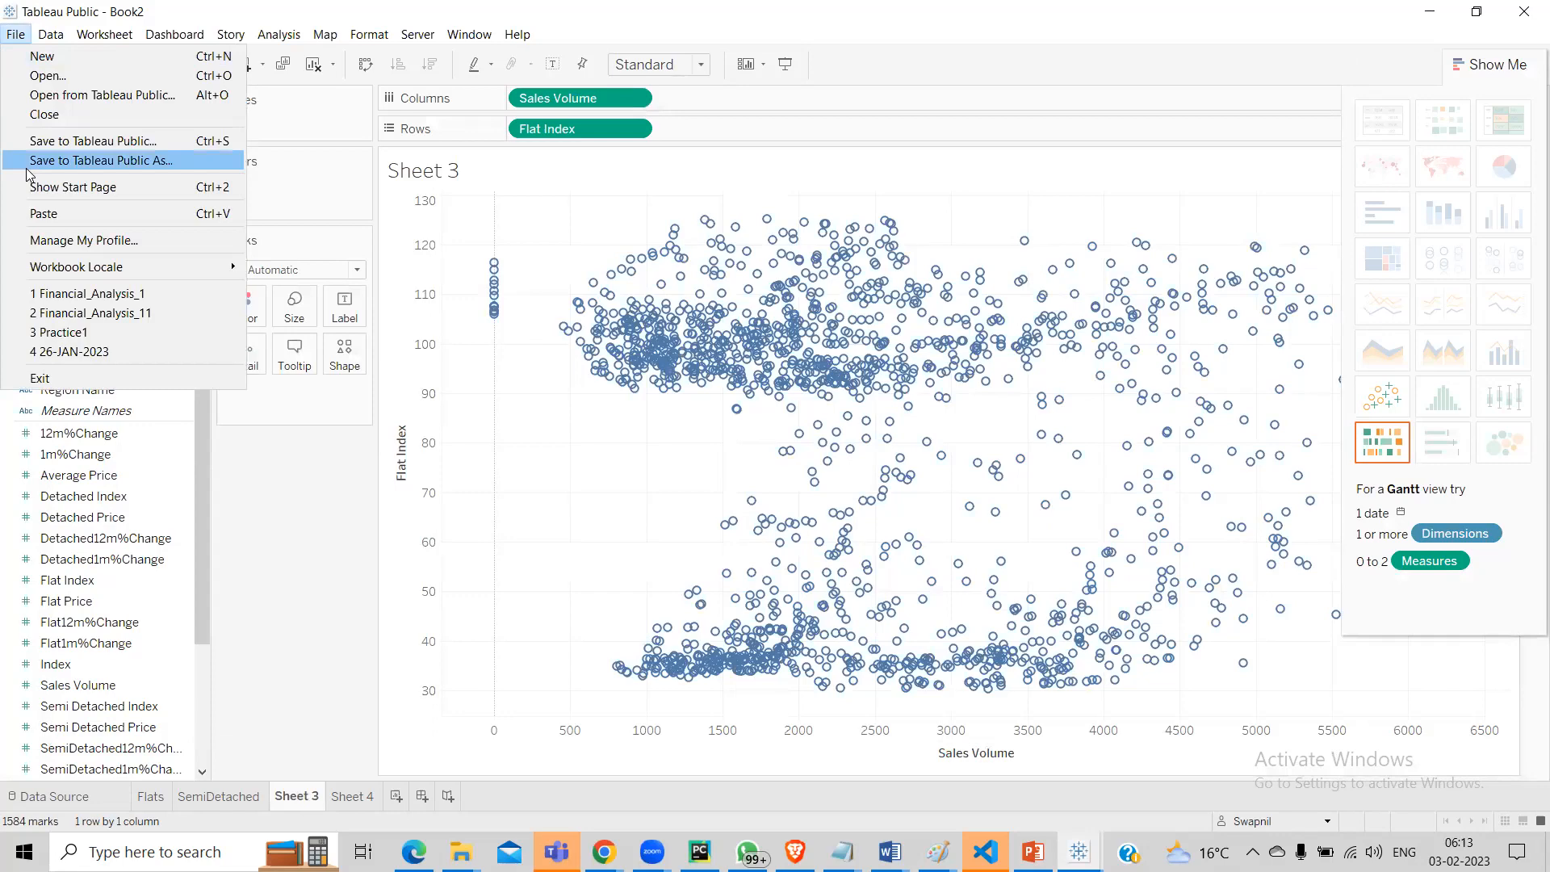
pyautogui.click(78, 163)
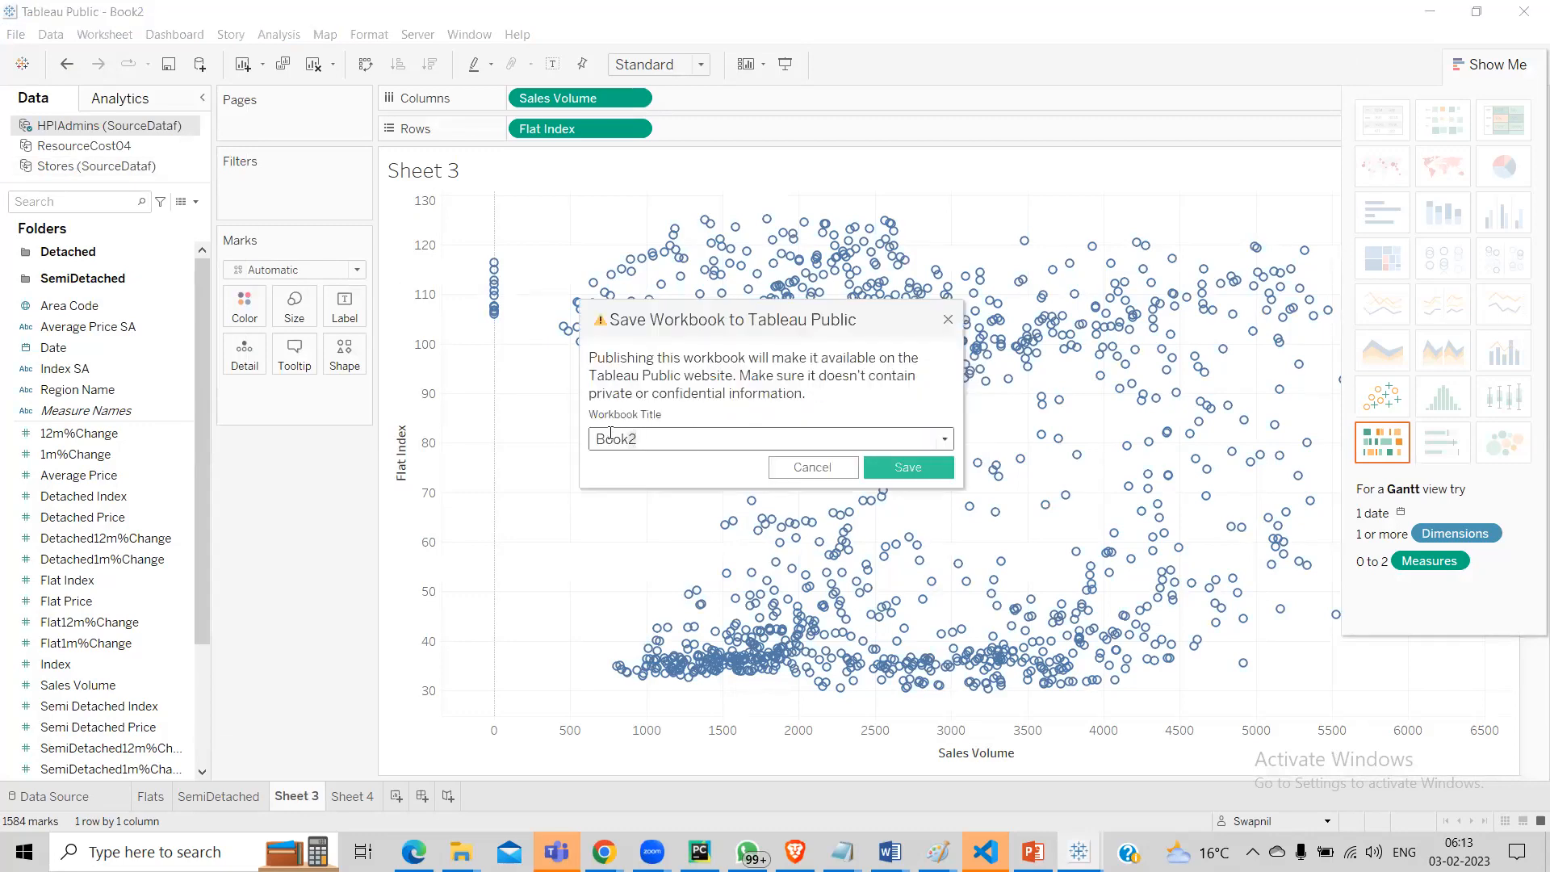
pyautogui.write('HPAdmins')
pyautogui.click(923, 470)
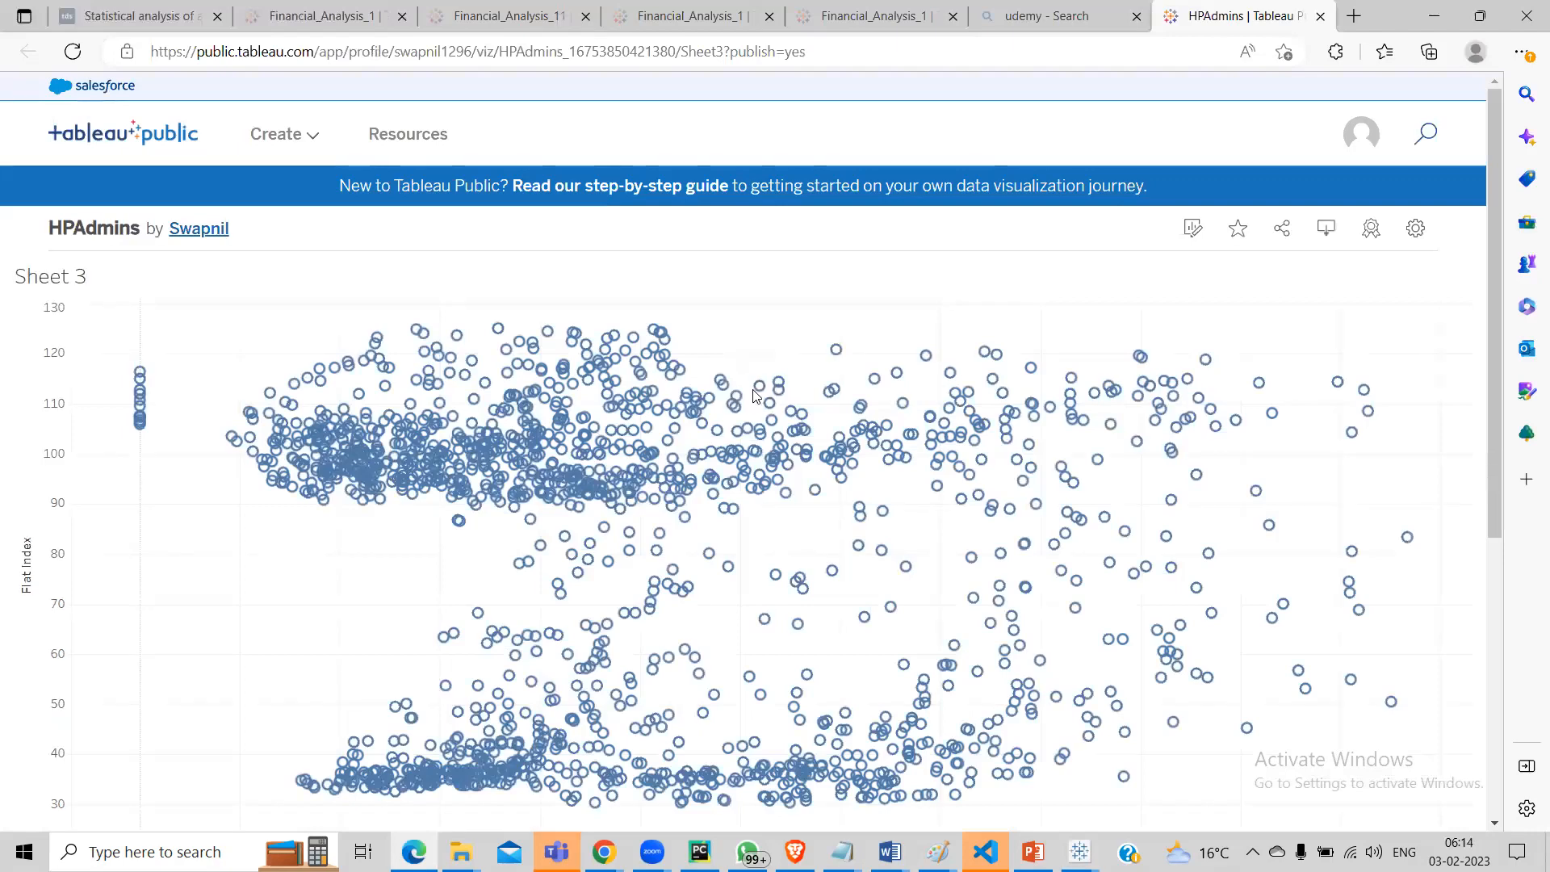
# Step: Switch from the published web page to the new Book3 workbook and maximize its window
pyautogui.hotkey('alt', 'Tab')
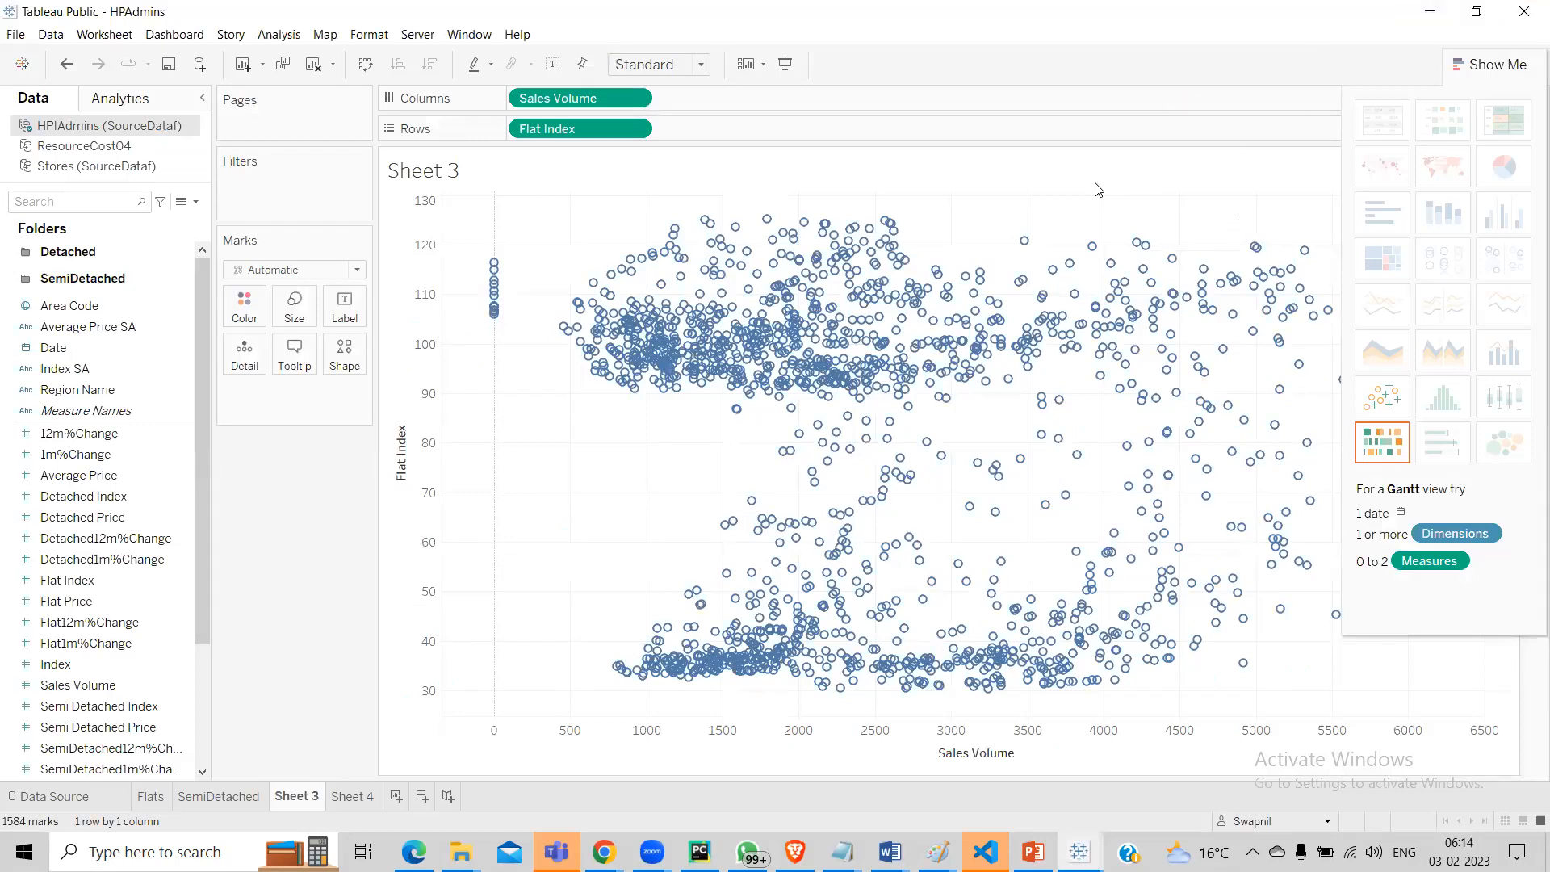
pyautogui.hotkey('alt', 'Tab')
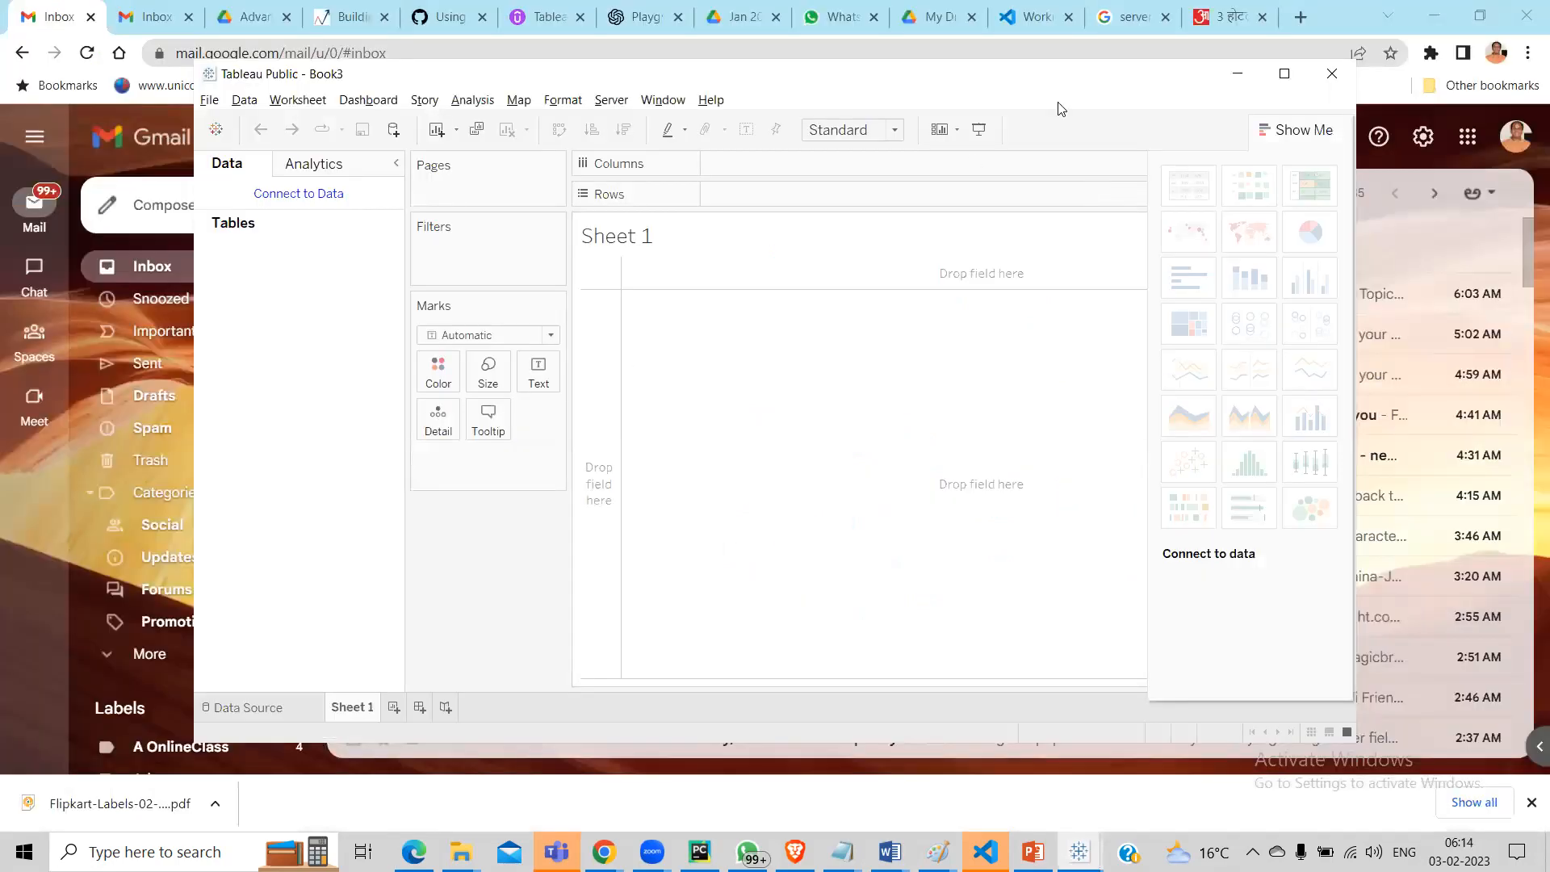
pyautogui.click(1285, 74)
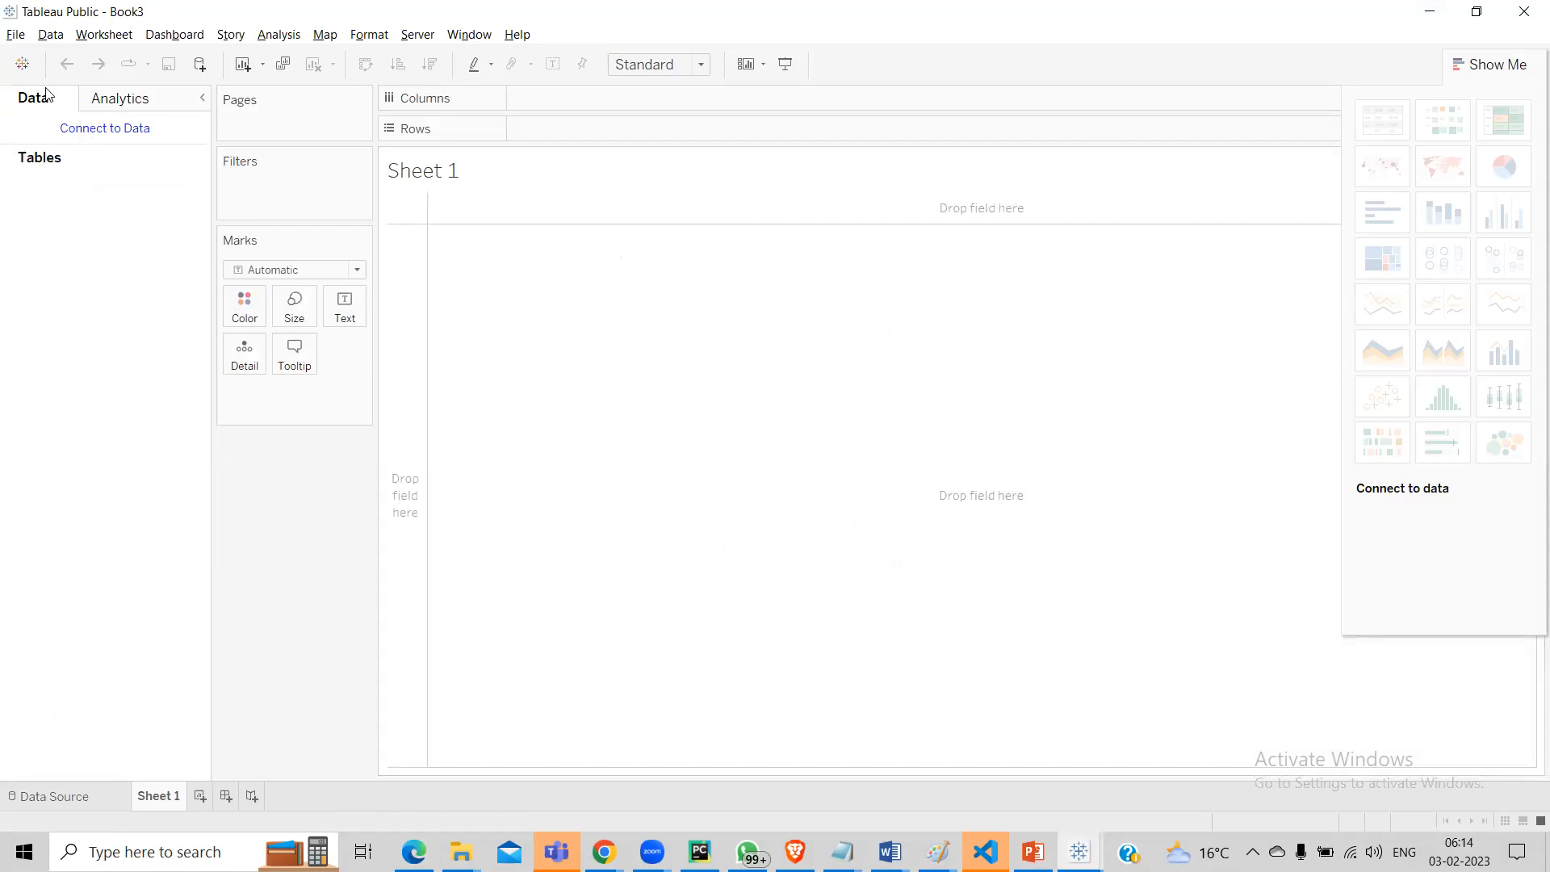
# Step: Connect Book3 to the SourceDataf Excel workbook and add the Stores sheet as its table
pyautogui.click(50, 34)
pyautogui.click(53, 58)
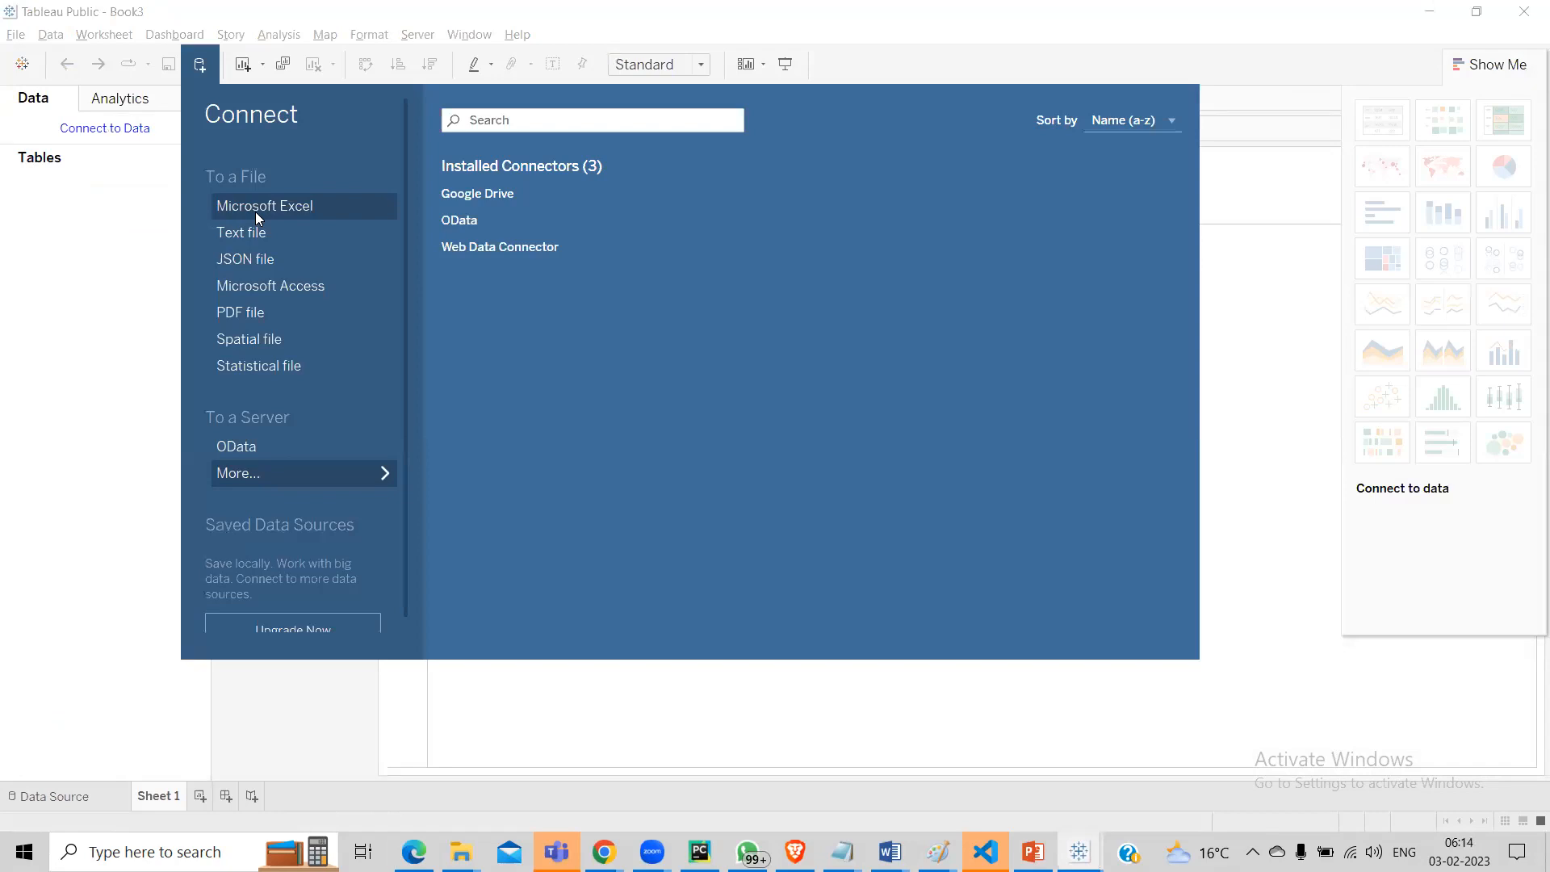
pyautogui.click(256, 213)
pyautogui.doubleClick(257, 222)
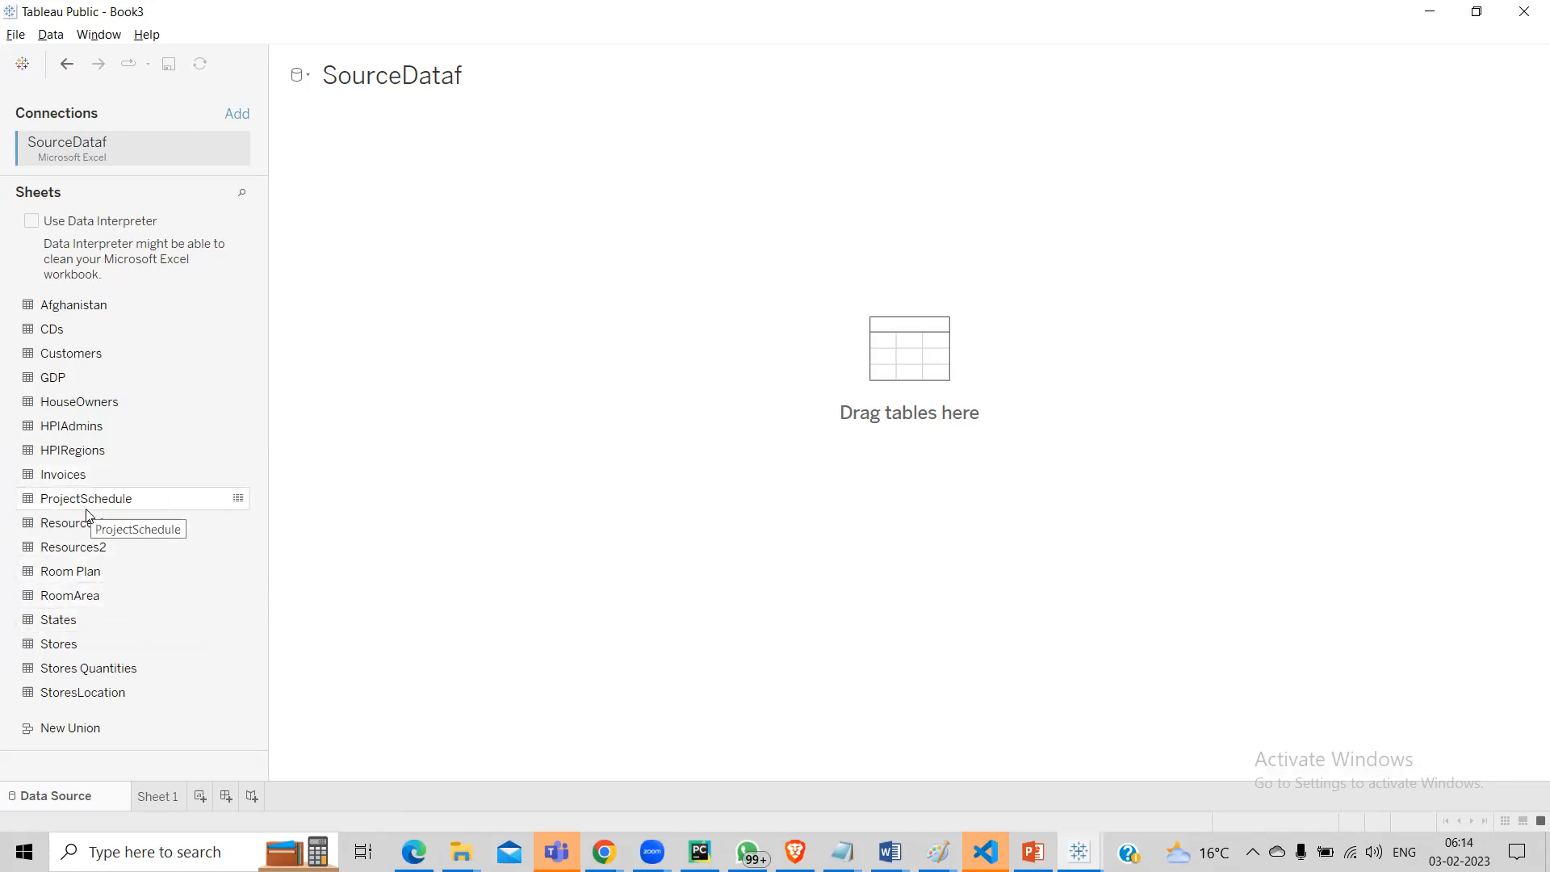
pyautogui.click(58, 644)
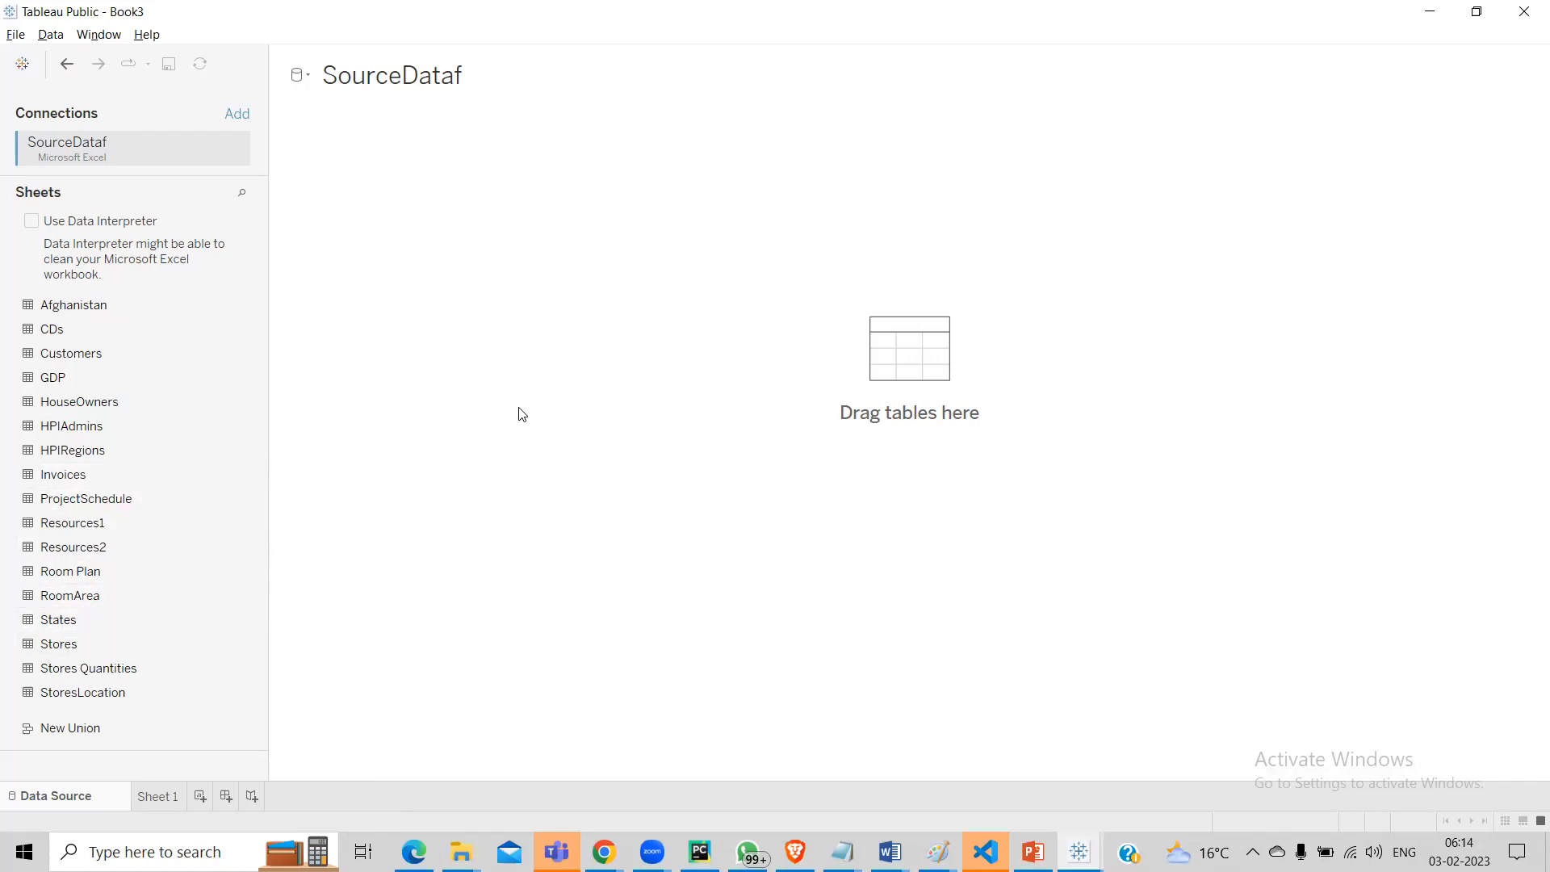
# Step: Open Sheet 1 and examine the dimensions and measures of the Stores data source
pyautogui.click(158, 797)
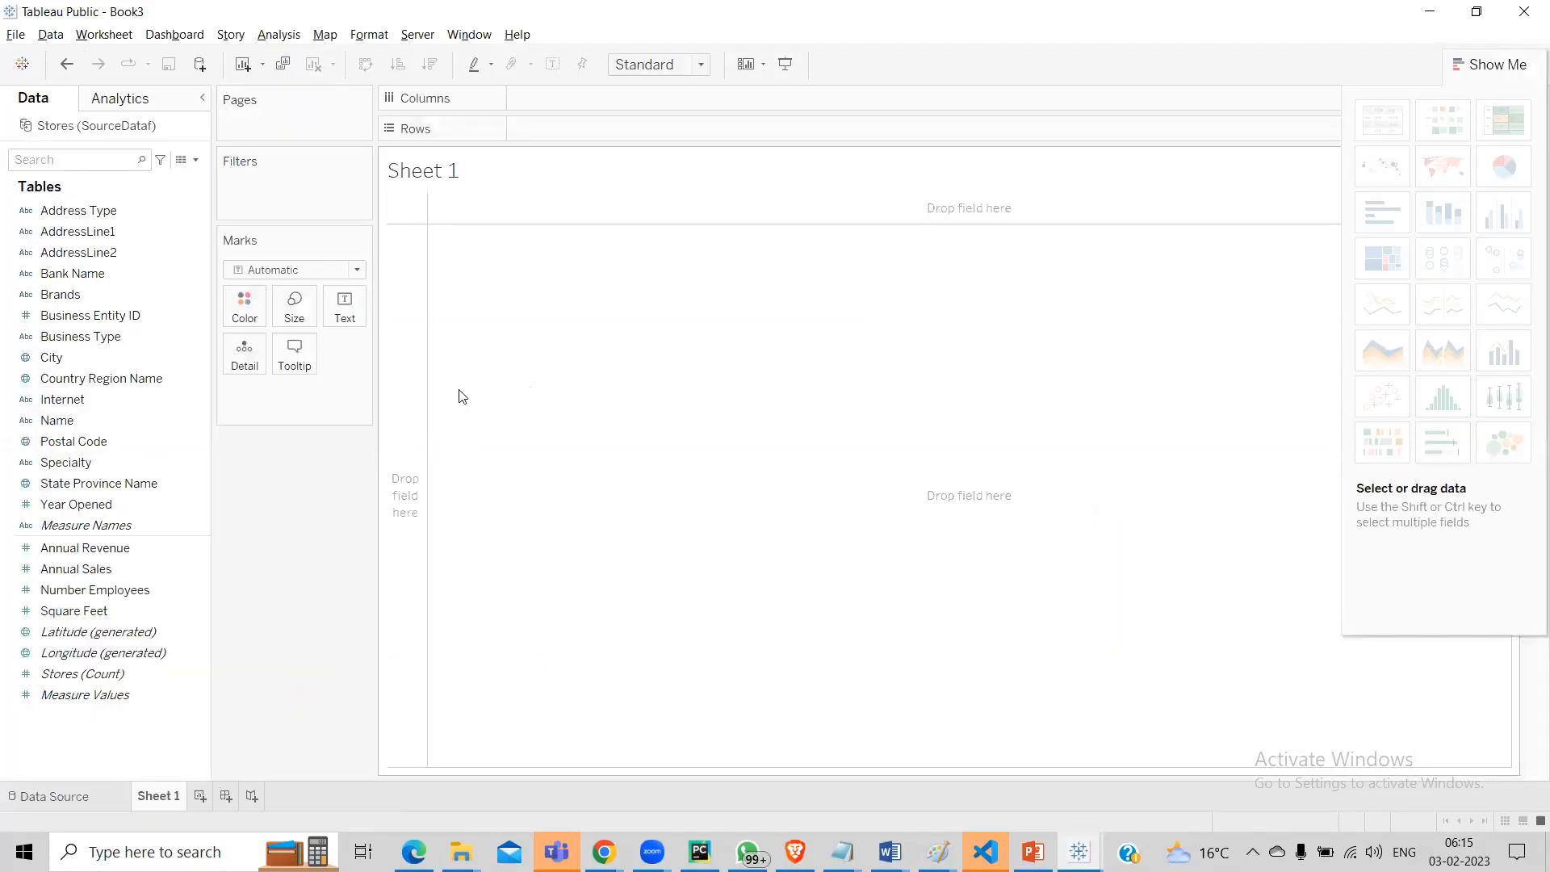
pyautogui.click(52, 338)
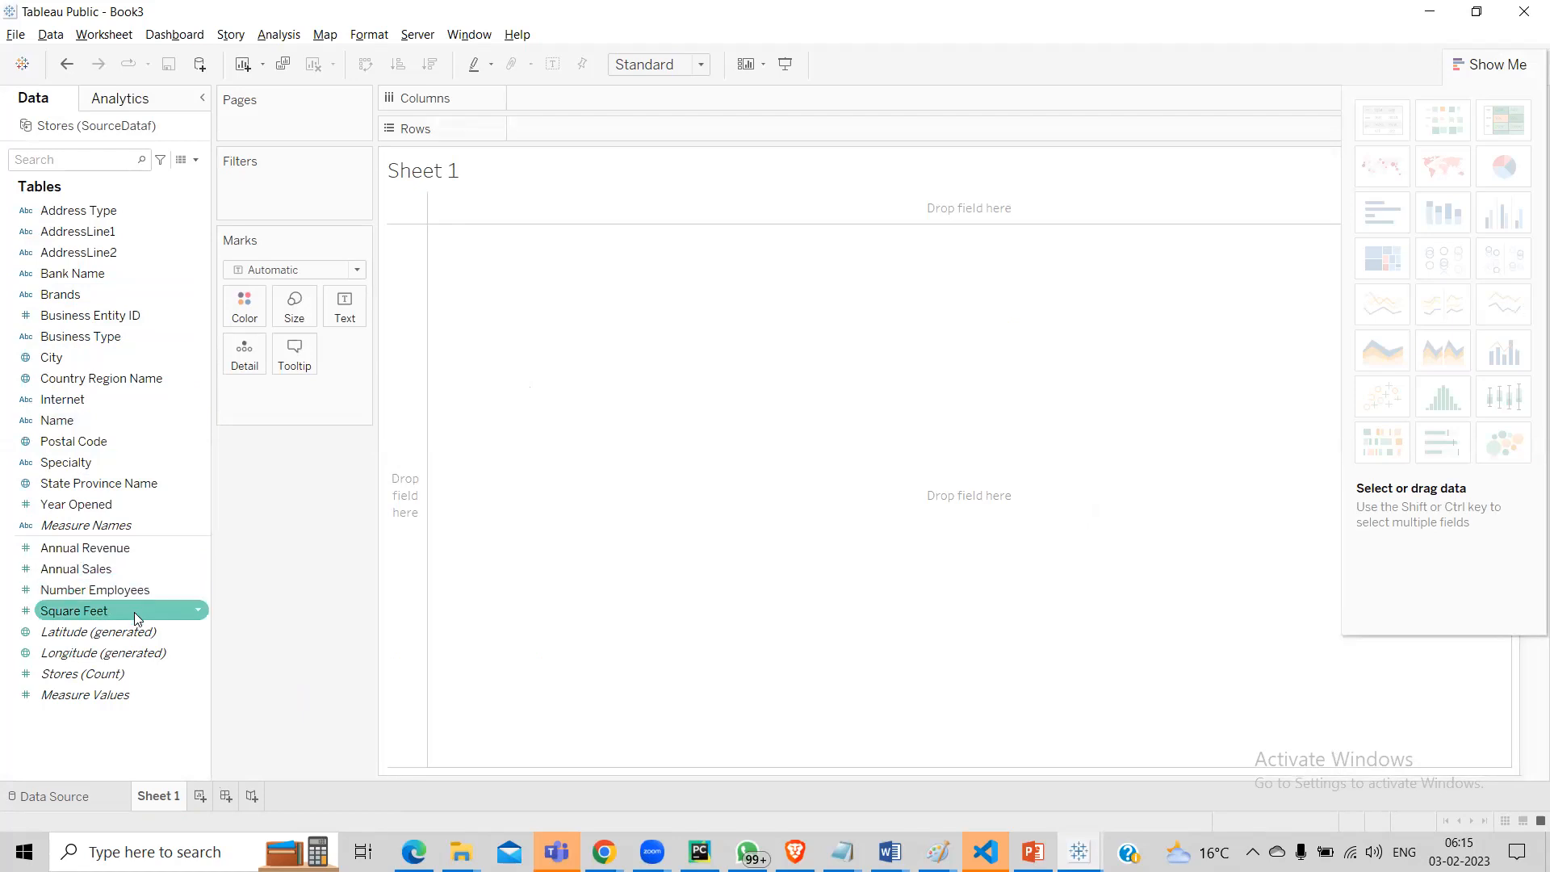
pyautogui.click(205, 488)
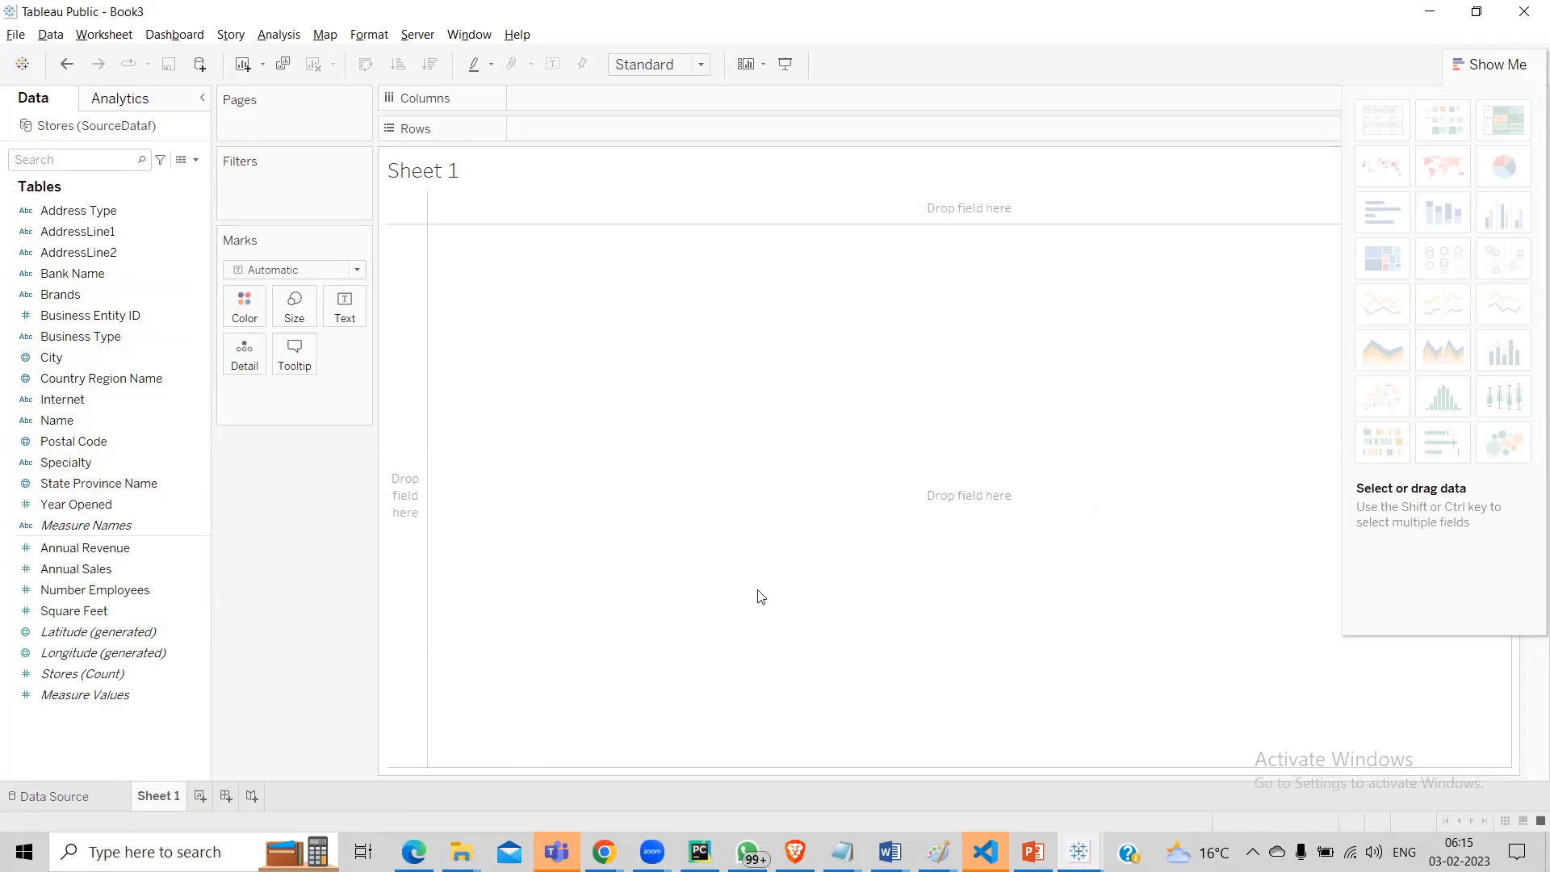
pyautogui.hotkey('alt', 'Tab')
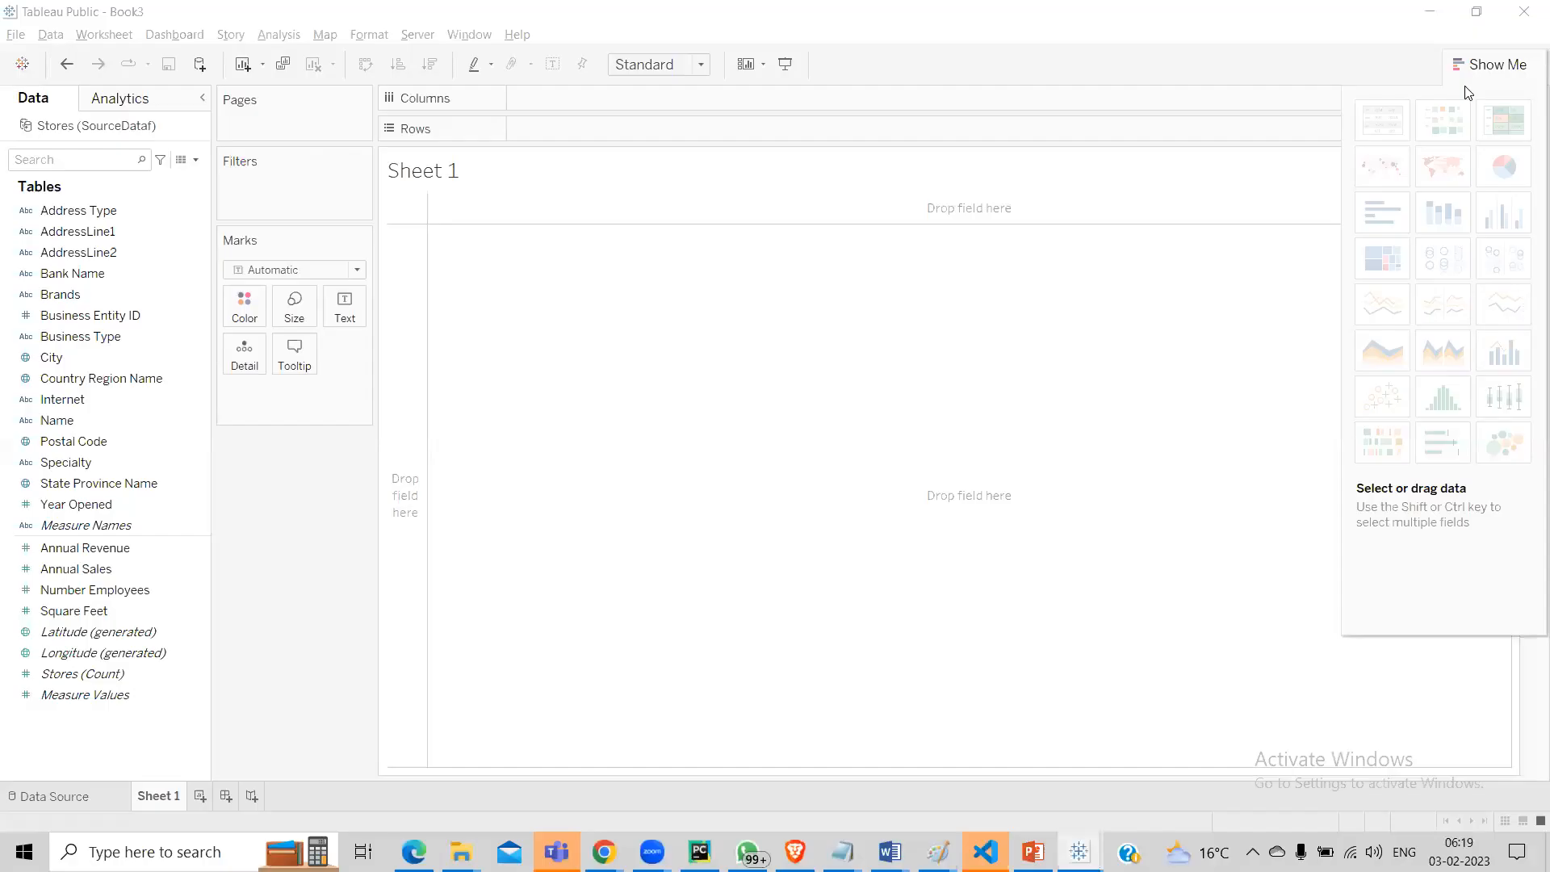
pyautogui.click(116, 462)
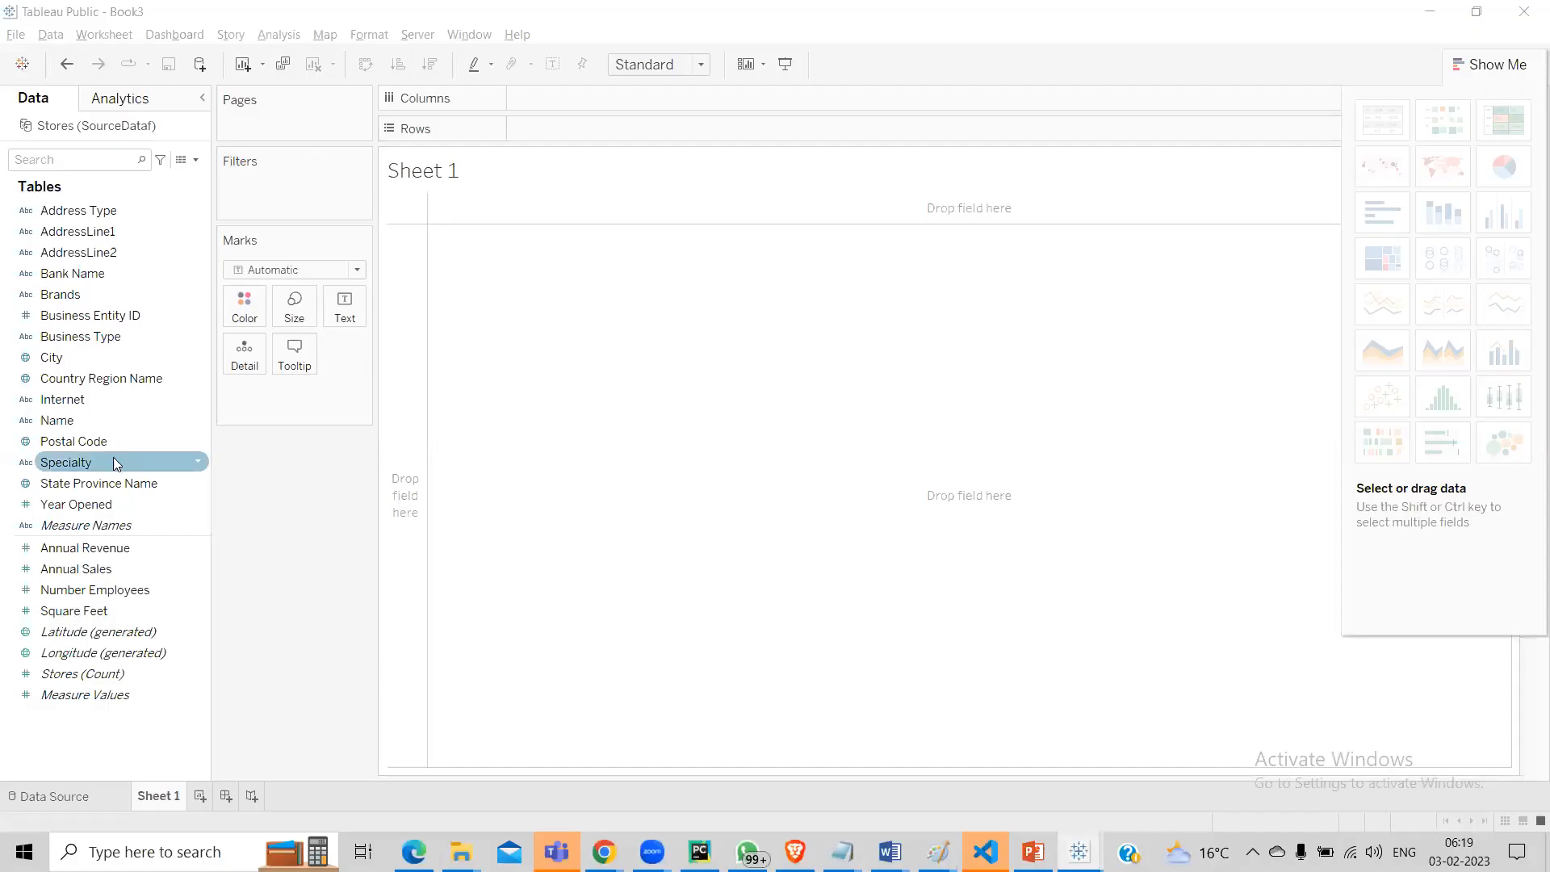
pyautogui.click(149, 549)
pyautogui.click(115, 591)
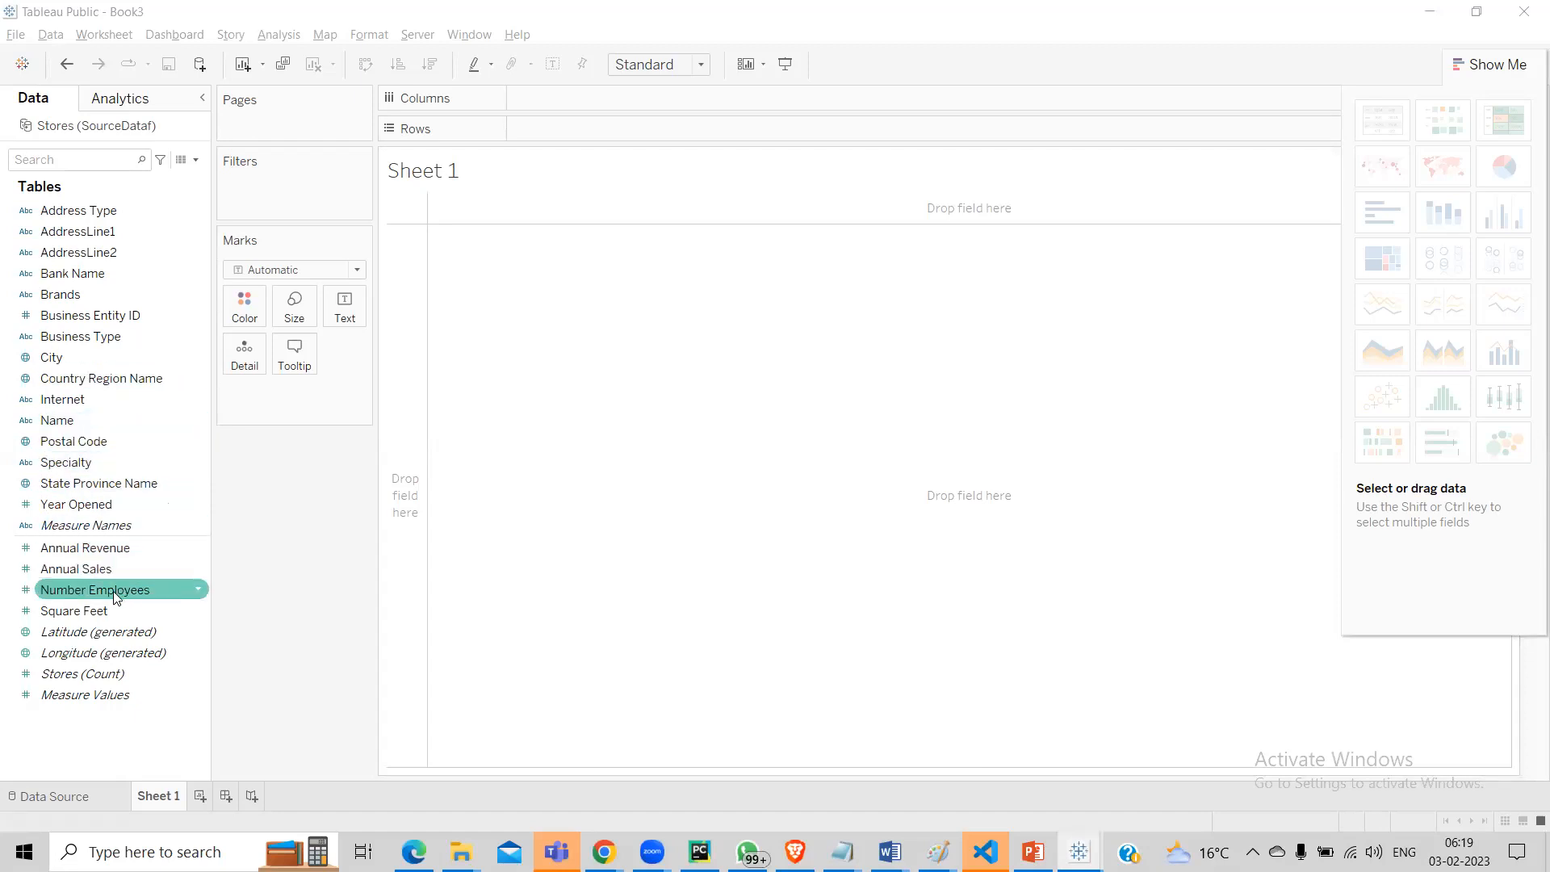
# Step: Examine the measure fields of the Stores data source, focusing on the generated Latitude and Longitude fields
pyautogui.click(116, 570)
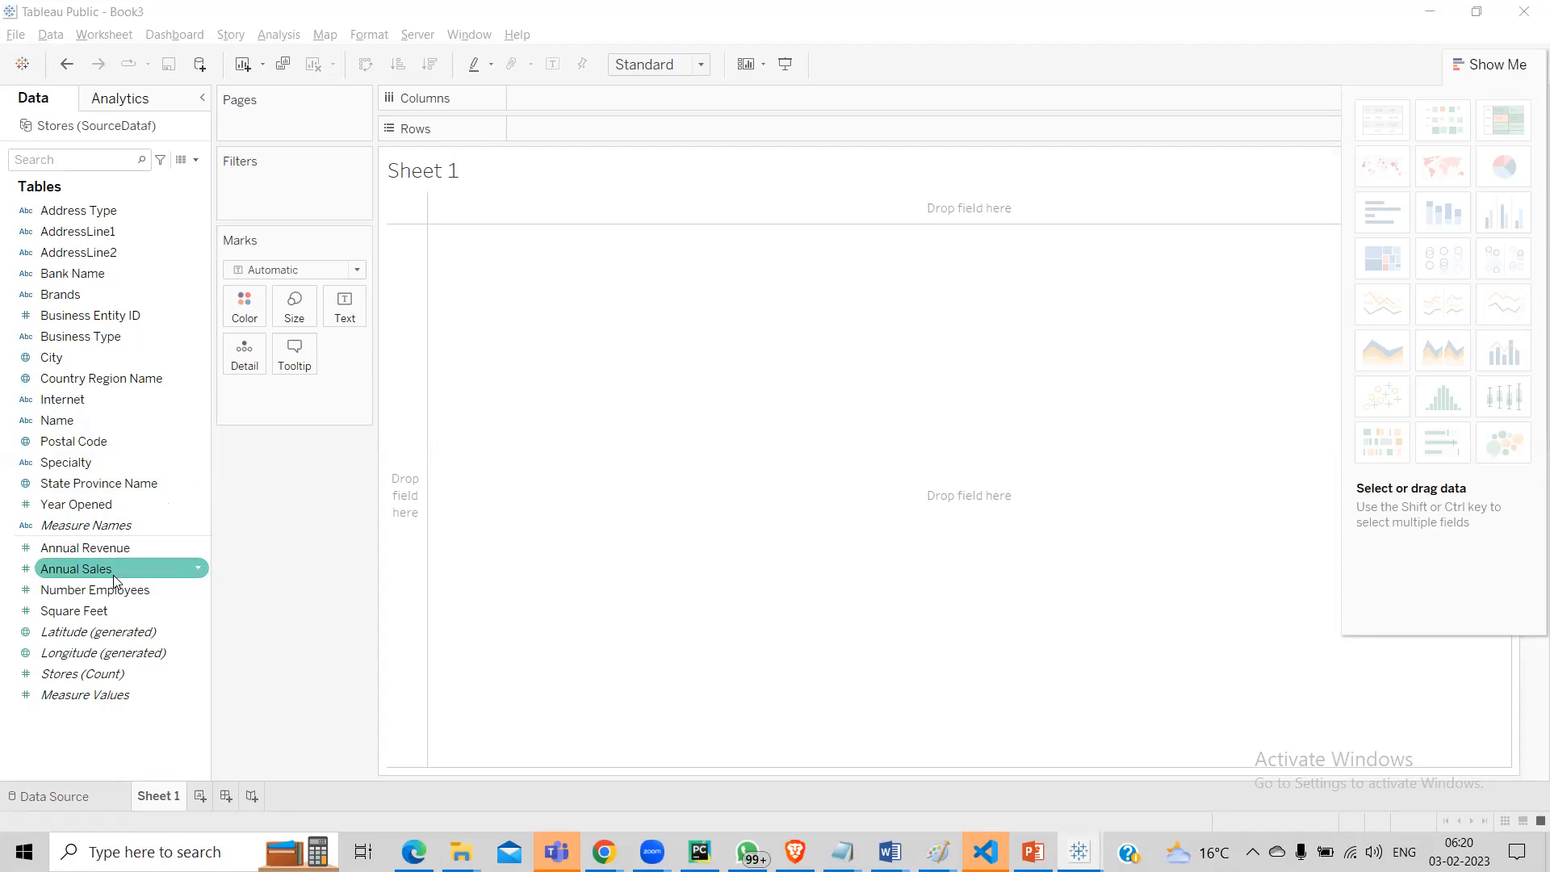
pyautogui.click(105, 612)
pyautogui.click(94, 632)
pyautogui.click(83, 653)
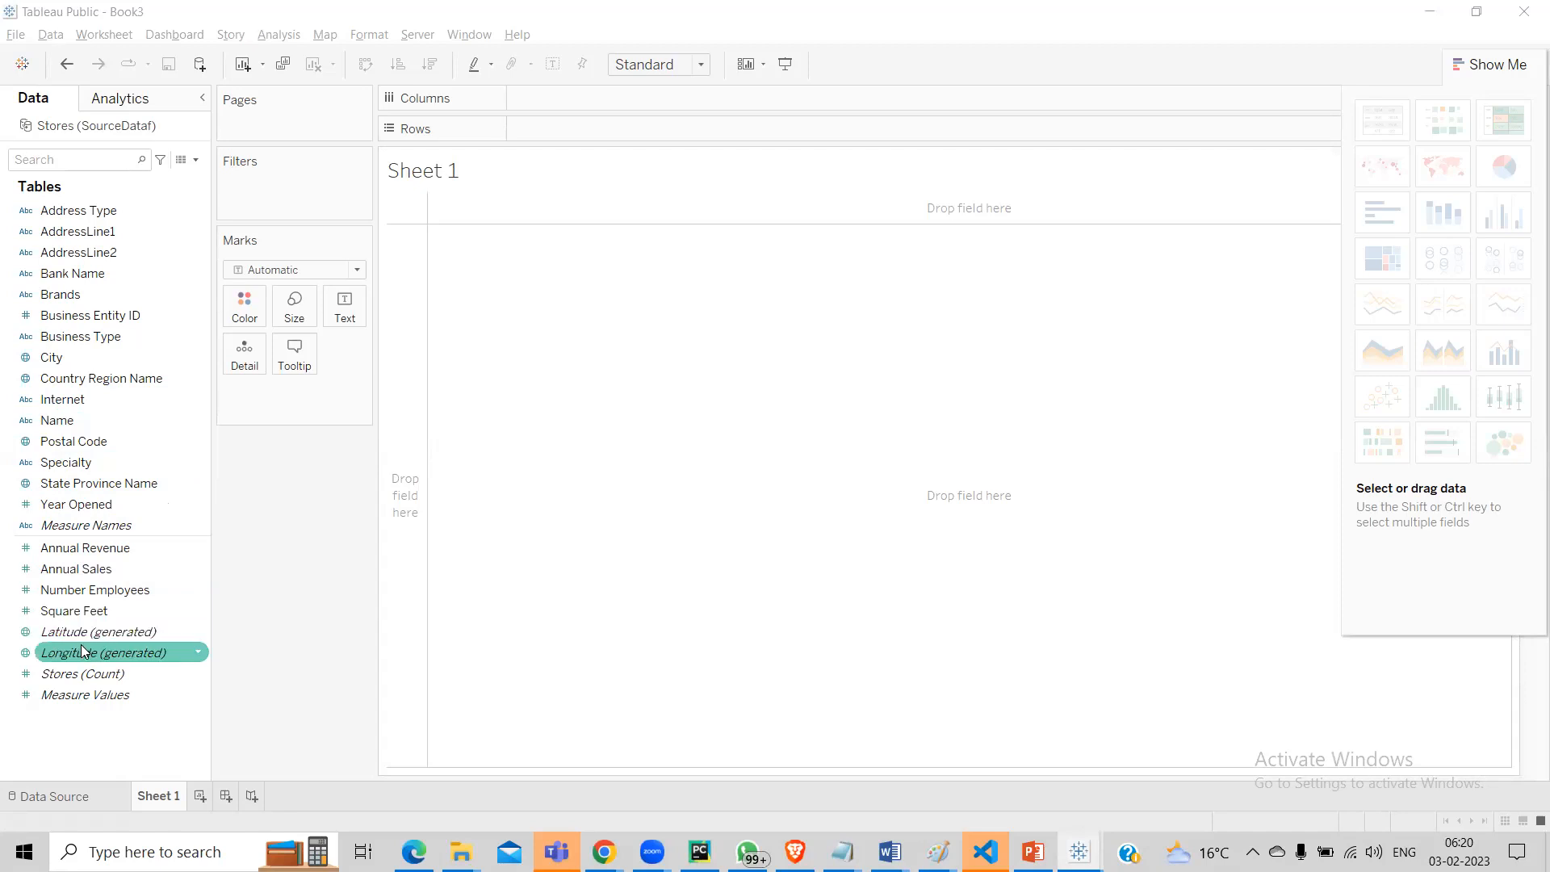
pyautogui.click(87, 632)
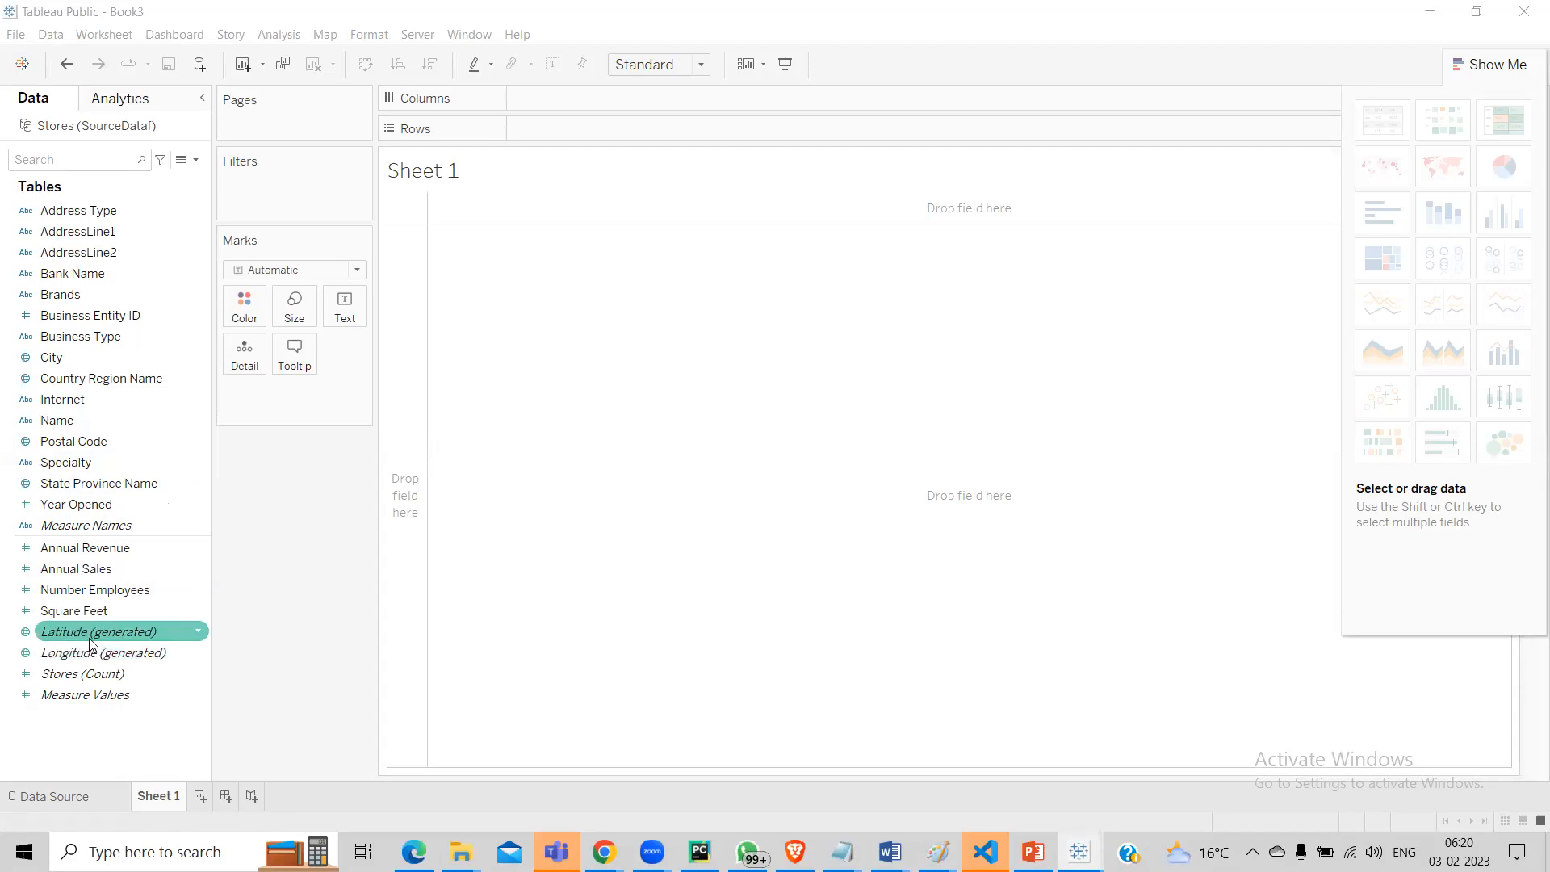
pyautogui.click(90, 651)
pyautogui.click(72, 637)
pyautogui.click(85, 651)
pyautogui.click(89, 635)
pyautogui.click(92, 648)
pyautogui.click(92, 637)
pyautogui.click(93, 647)
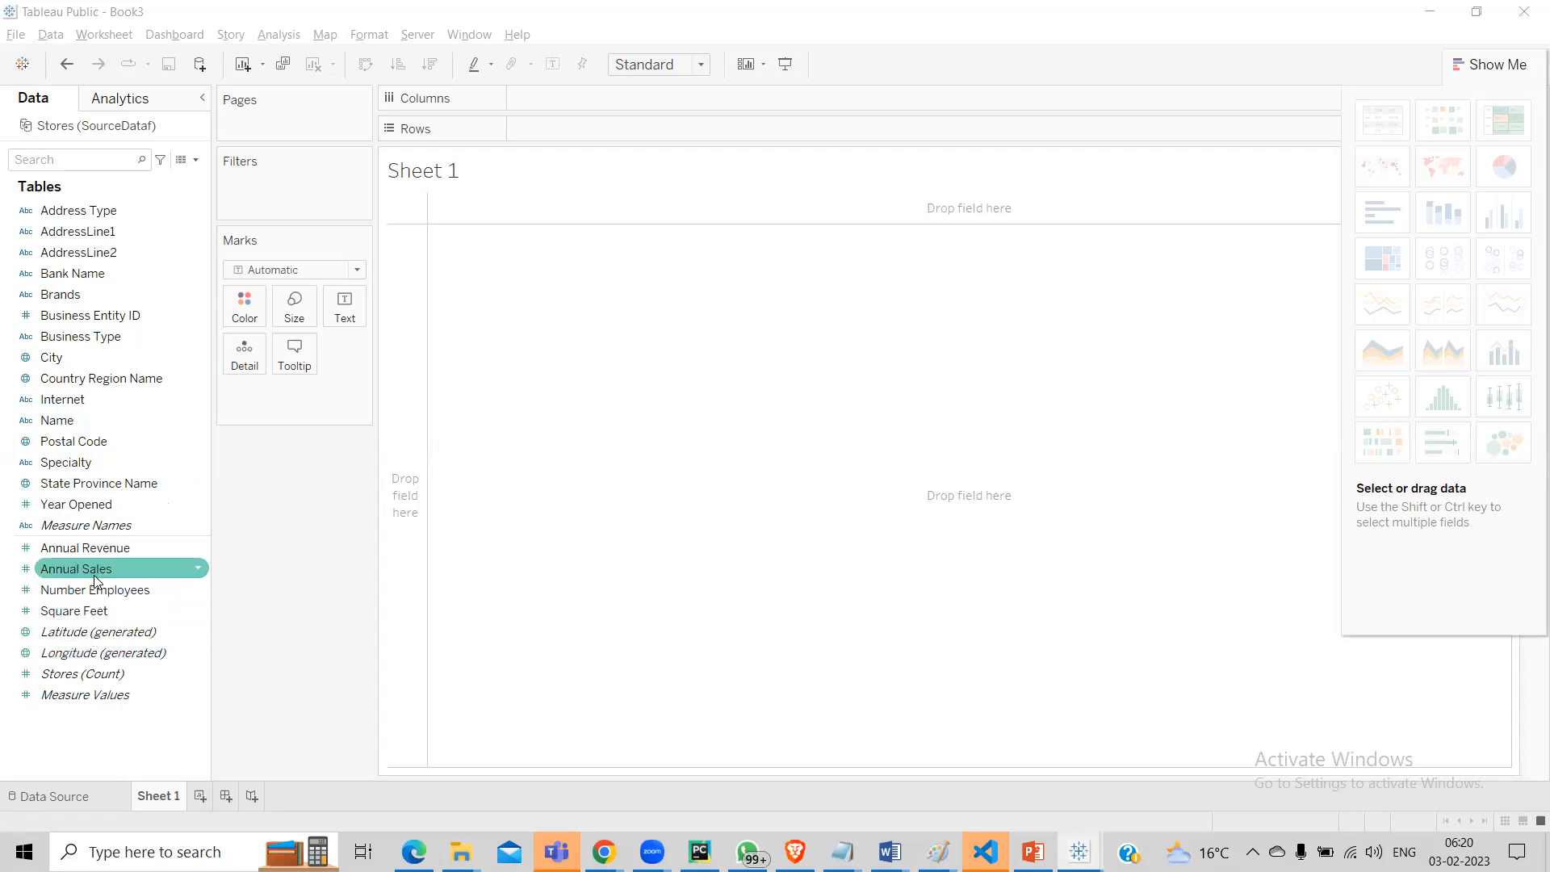
# Step: Create a scatter plot on Sheet 1 from the Annual Revenue and Number Employees measures
pyautogui.click(103, 550)
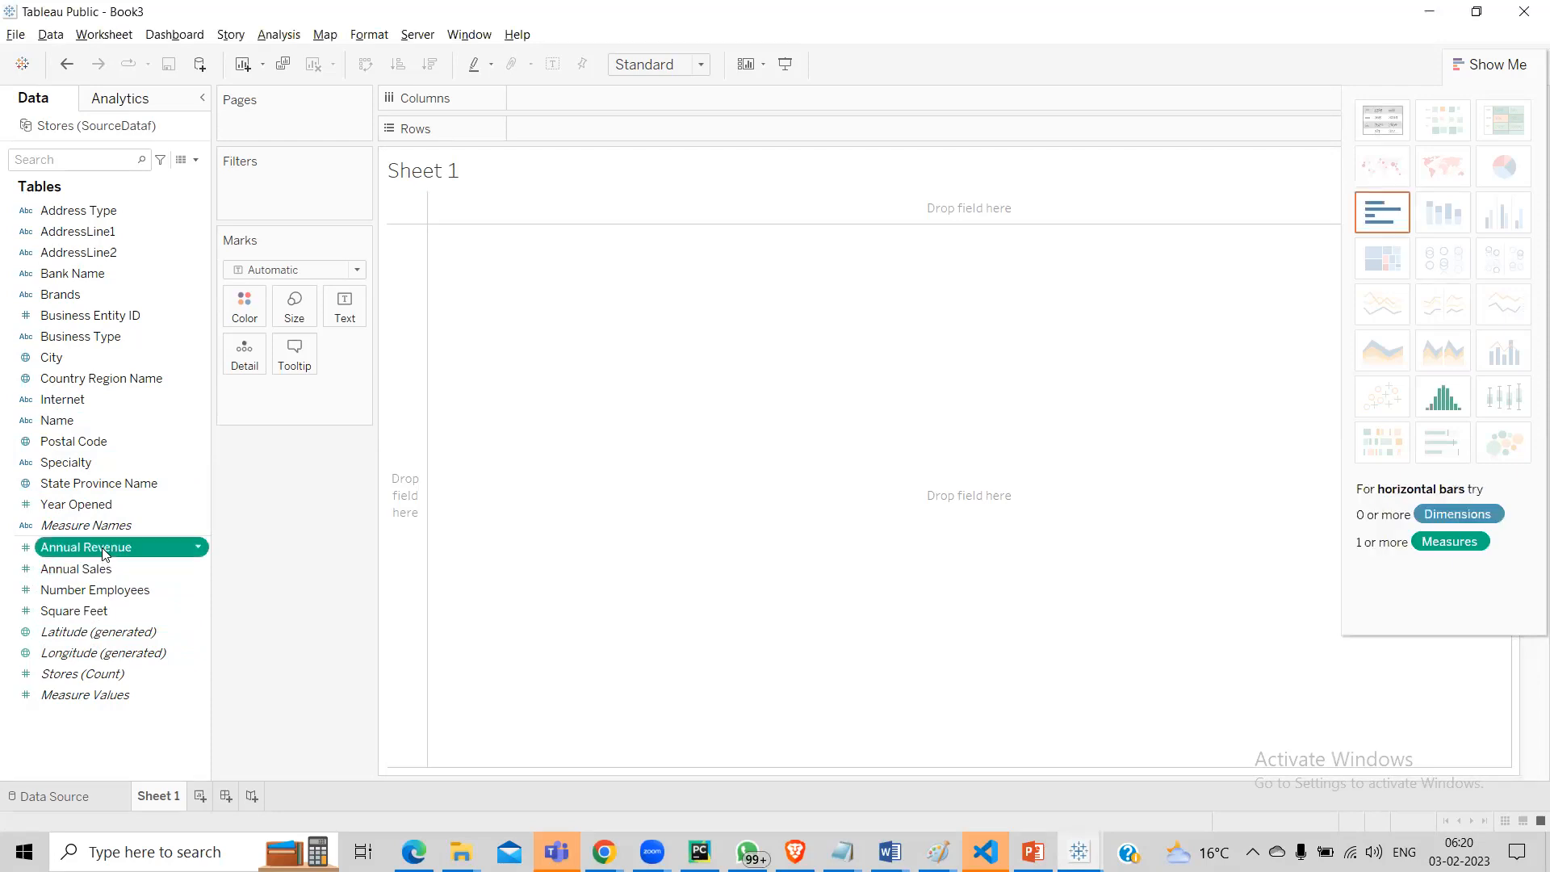
pyautogui.keyDown('ctrl'); pyautogui.click(104, 595); pyautogui.keyUp('ctrl')
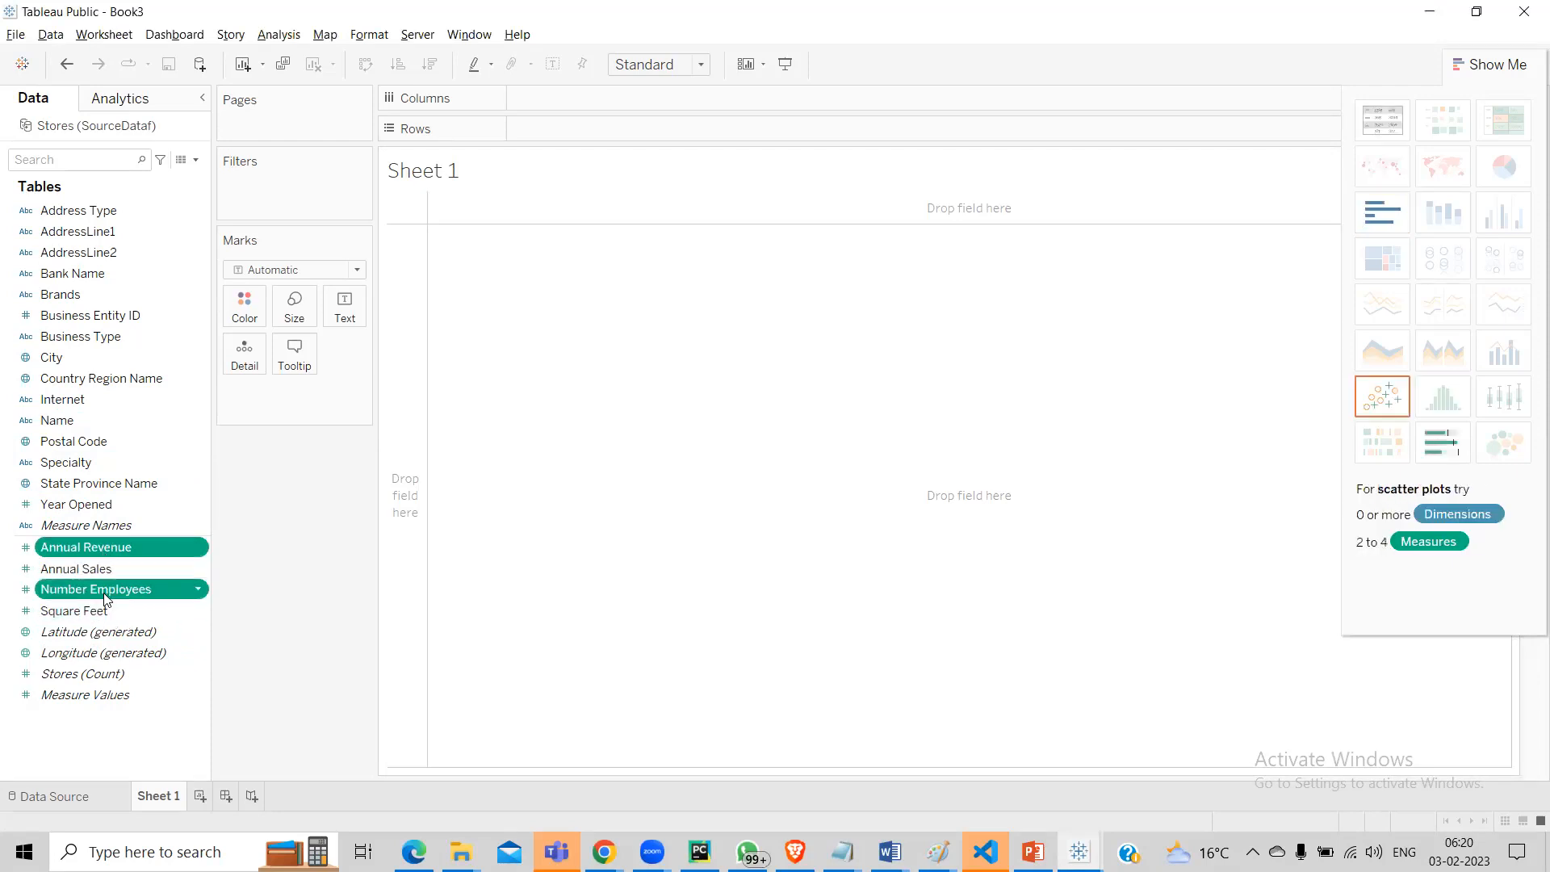
pyautogui.click(1391, 407)
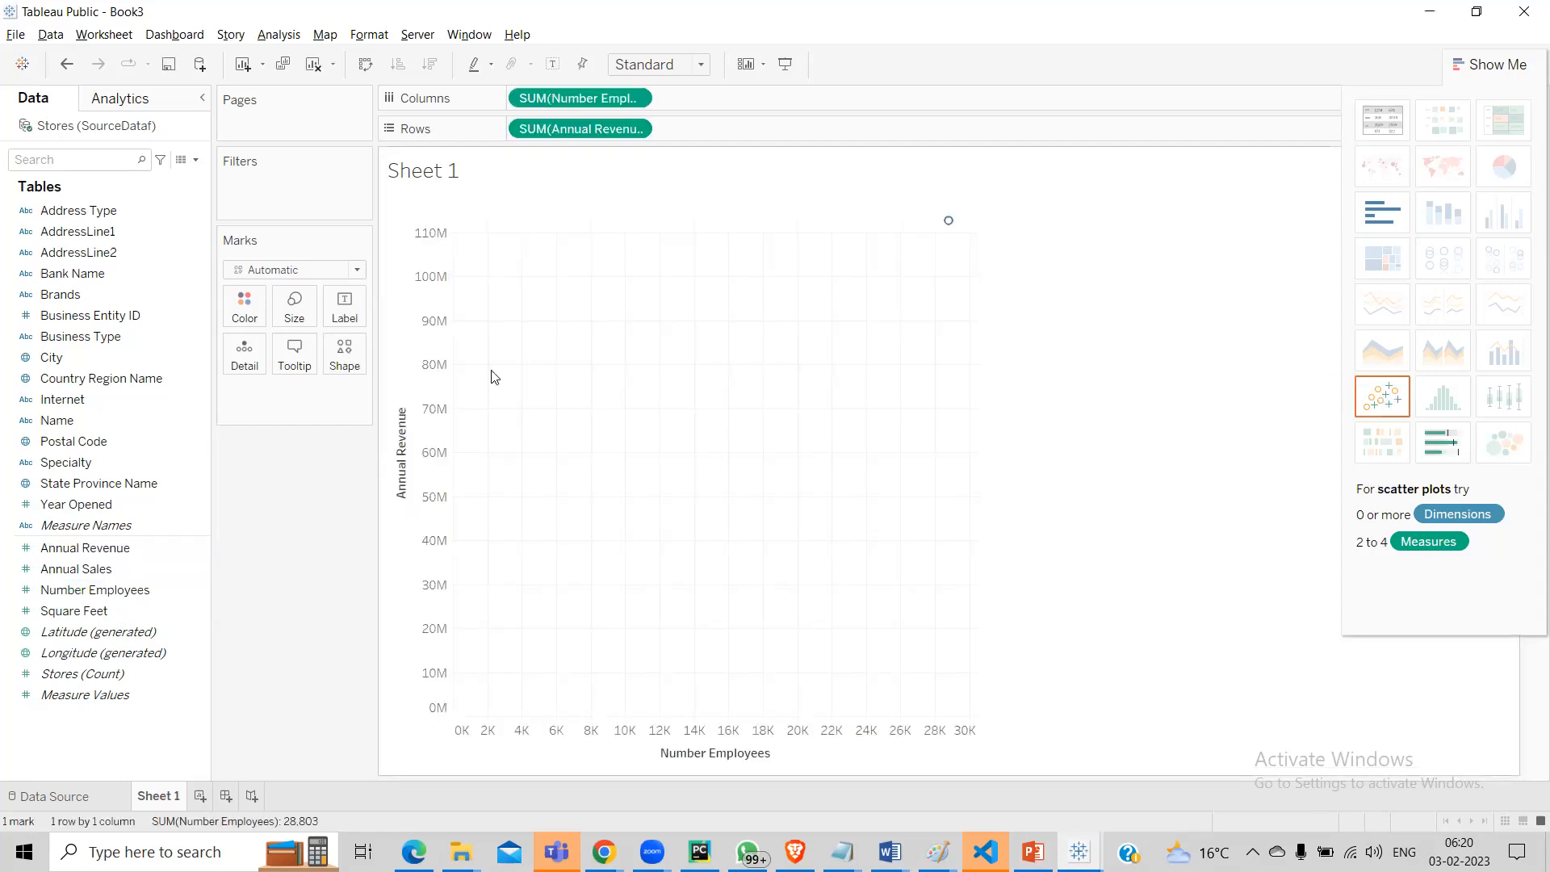
# Step: Convert both Number Employees on Columns and Annual Revenue on Rows from summed measures to dimensions
pyautogui.click(636, 98)
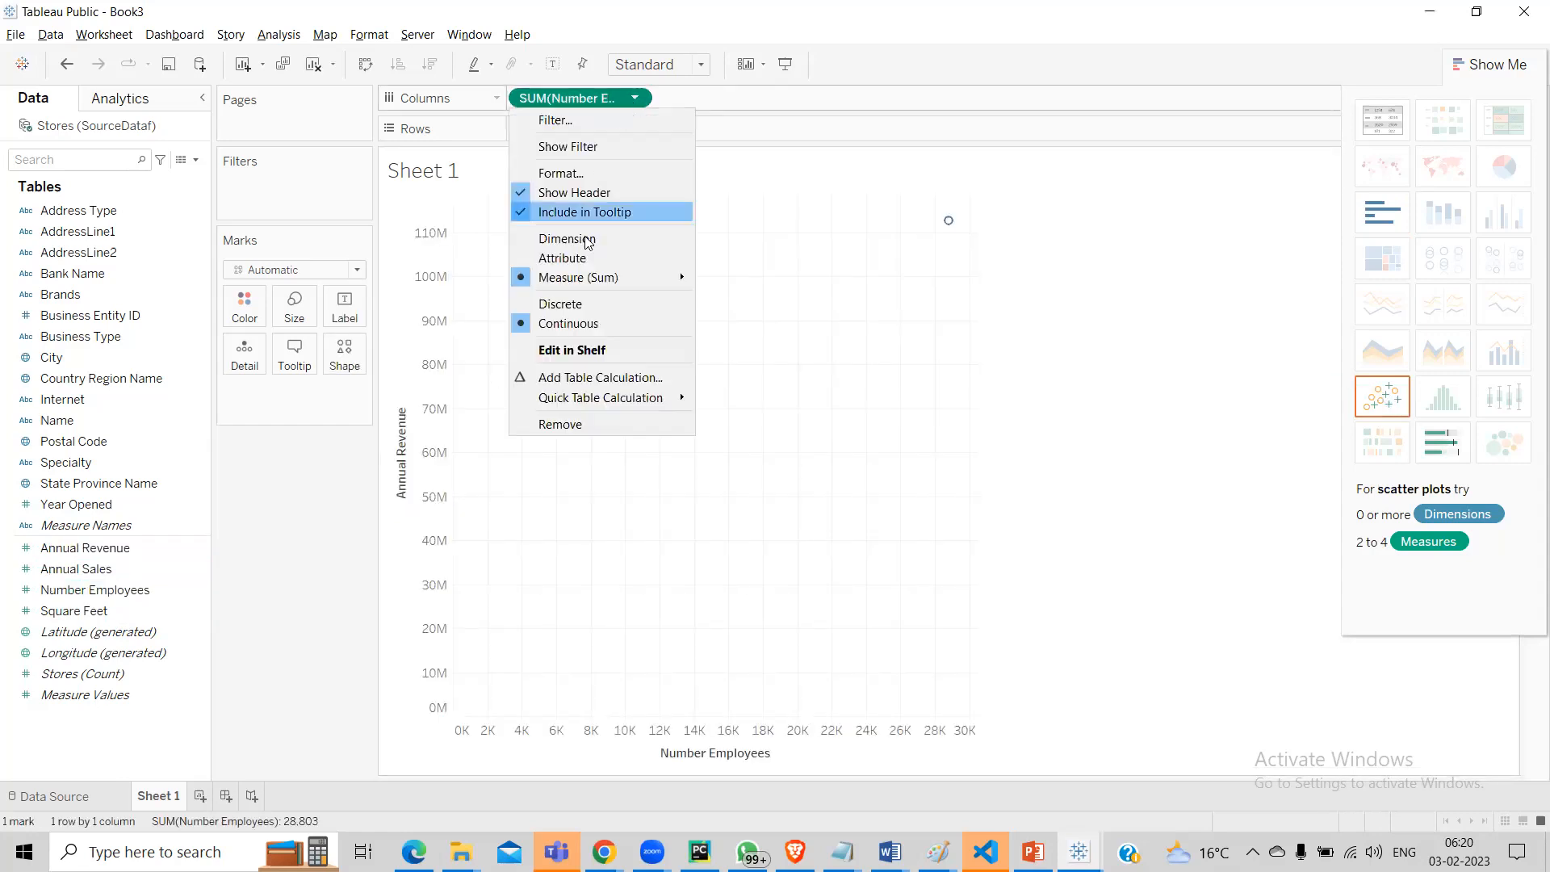
pyautogui.moveTo(572, 283)
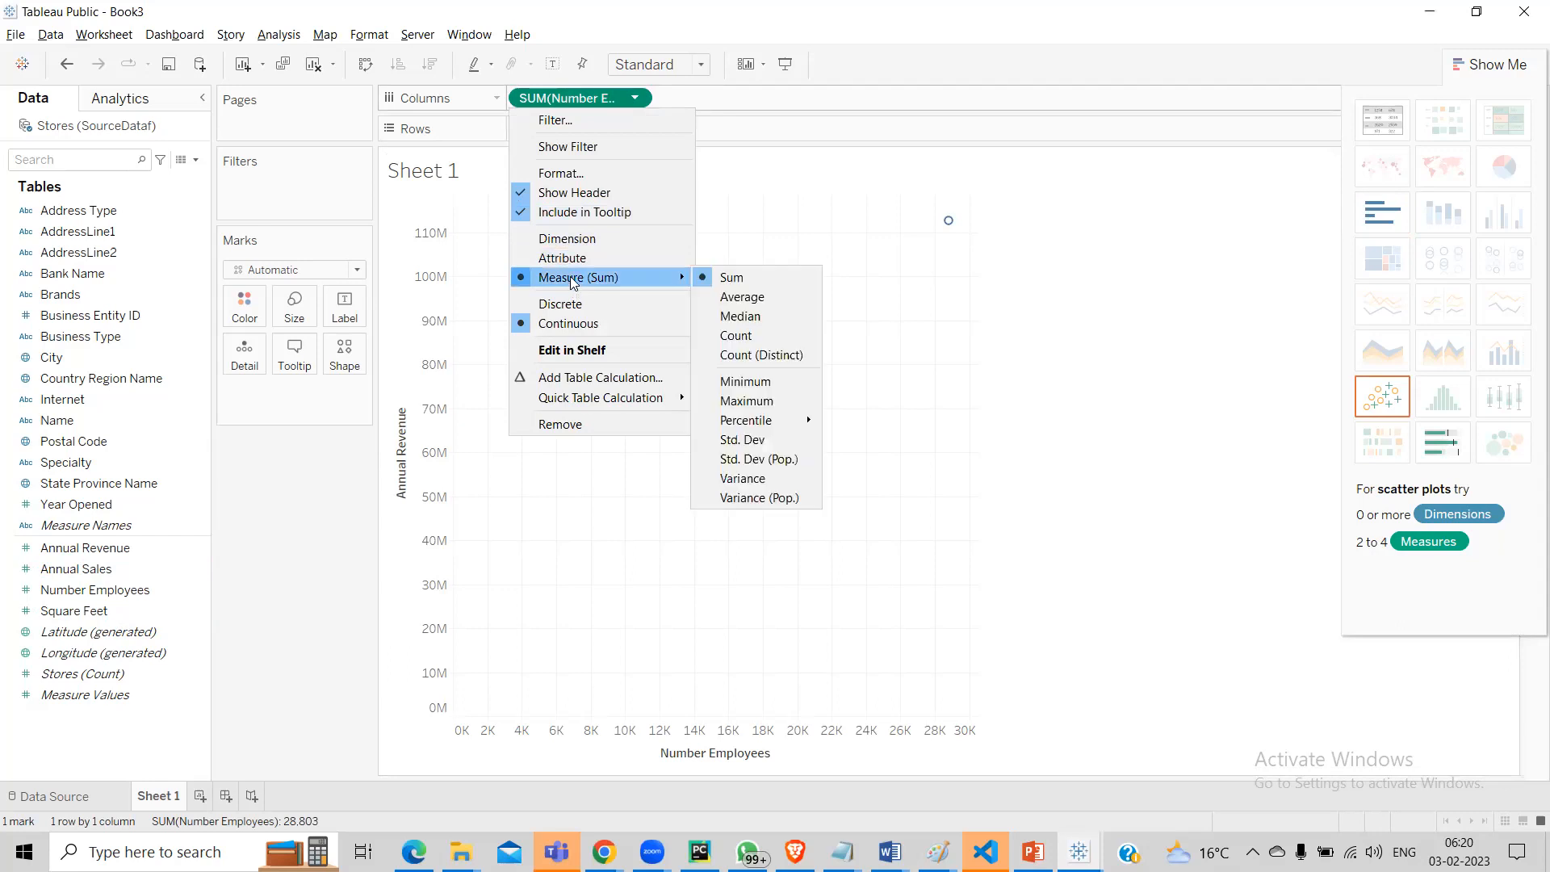
pyautogui.click(565, 238)
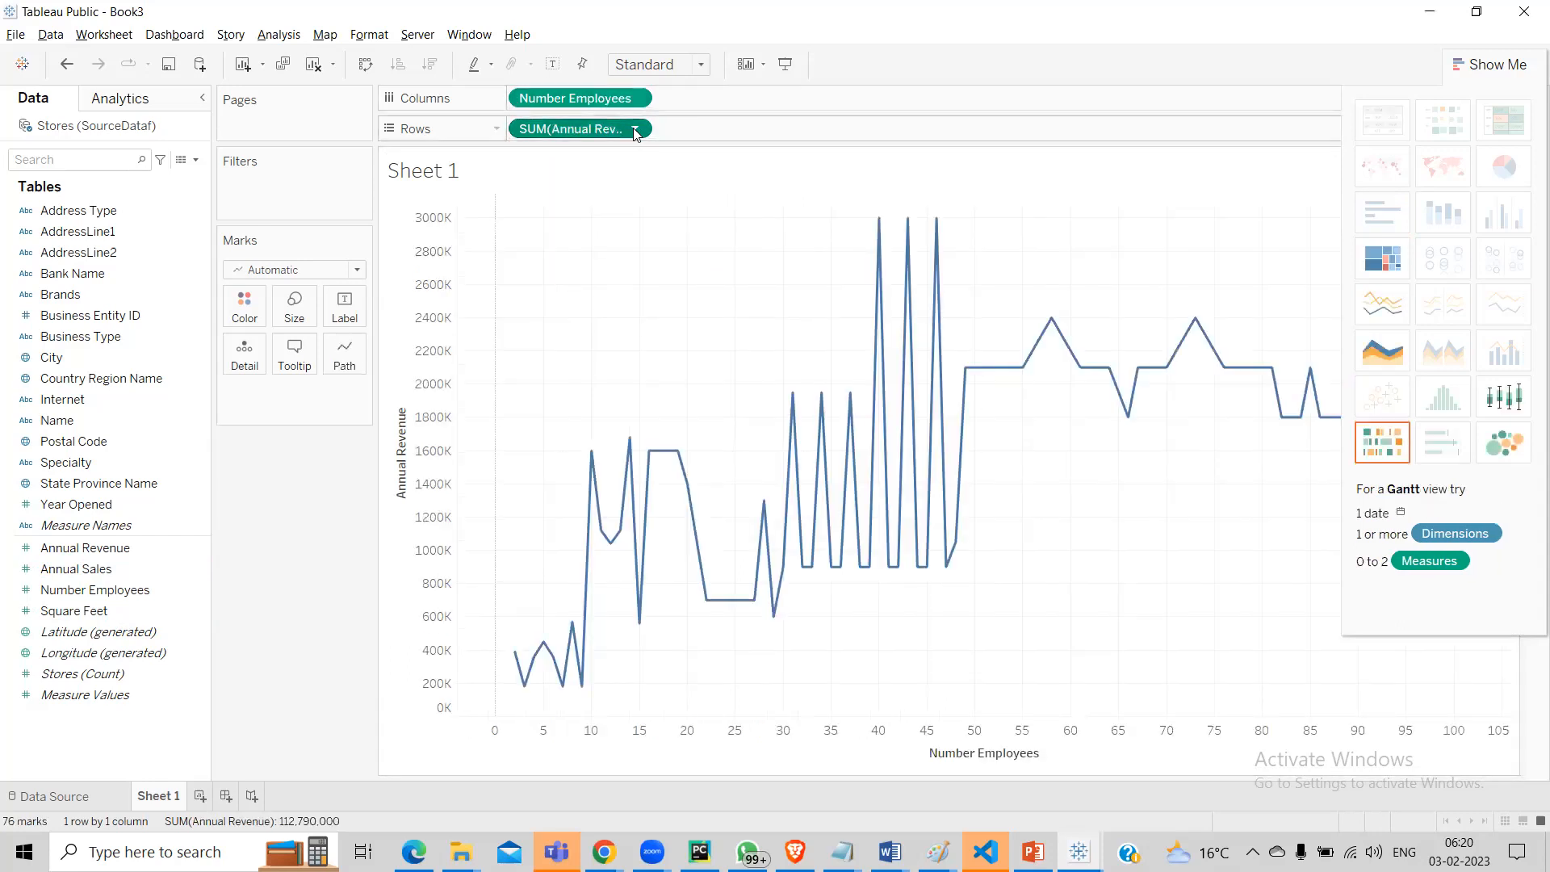
pyautogui.click(635, 130)
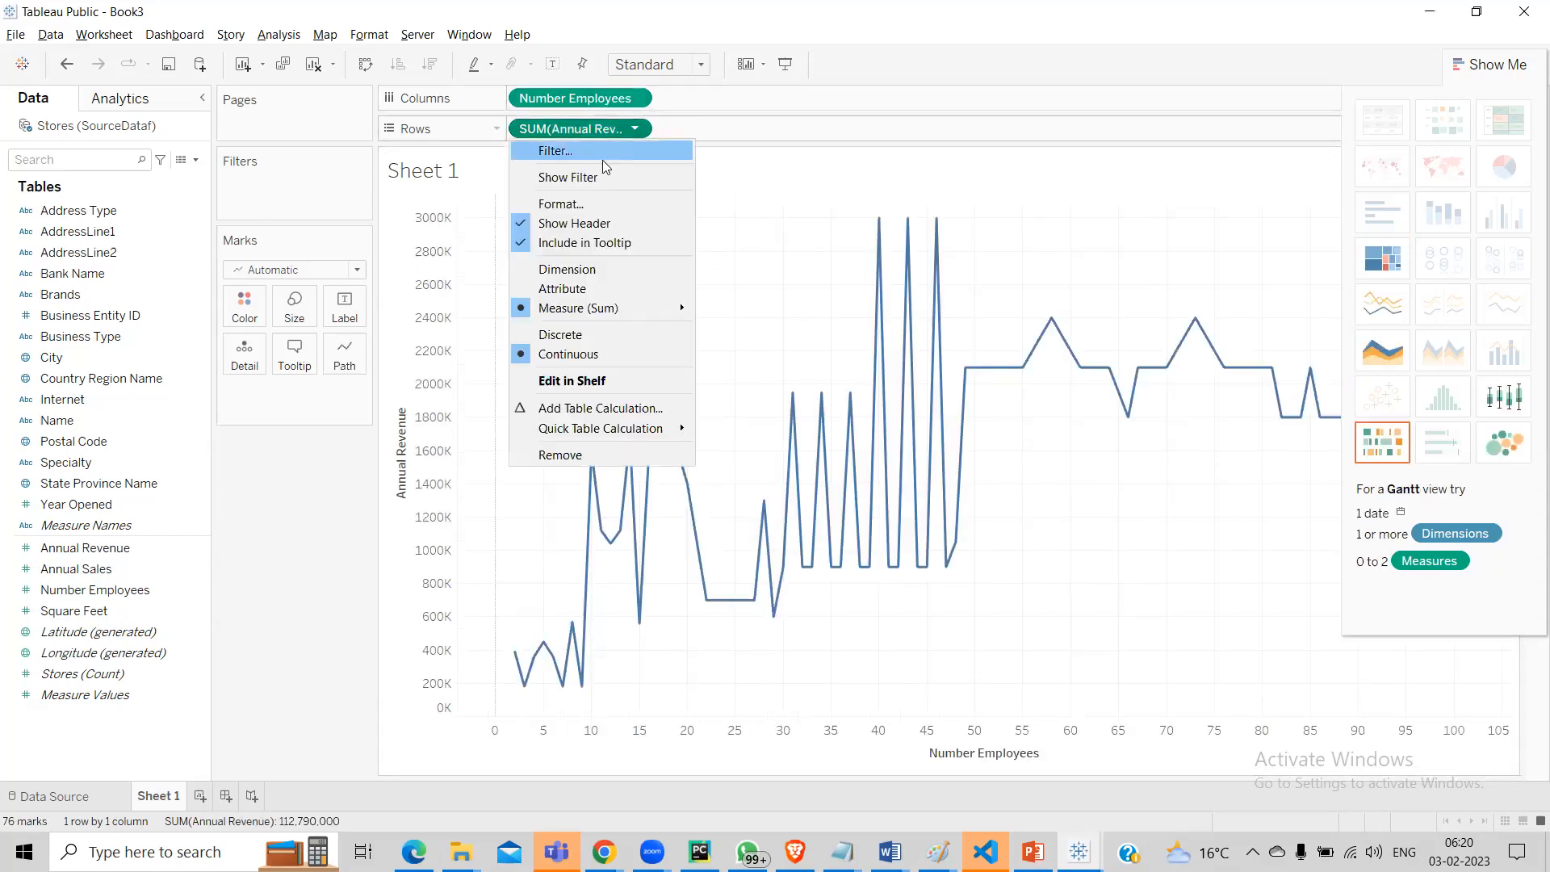
pyautogui.click(551, 277)
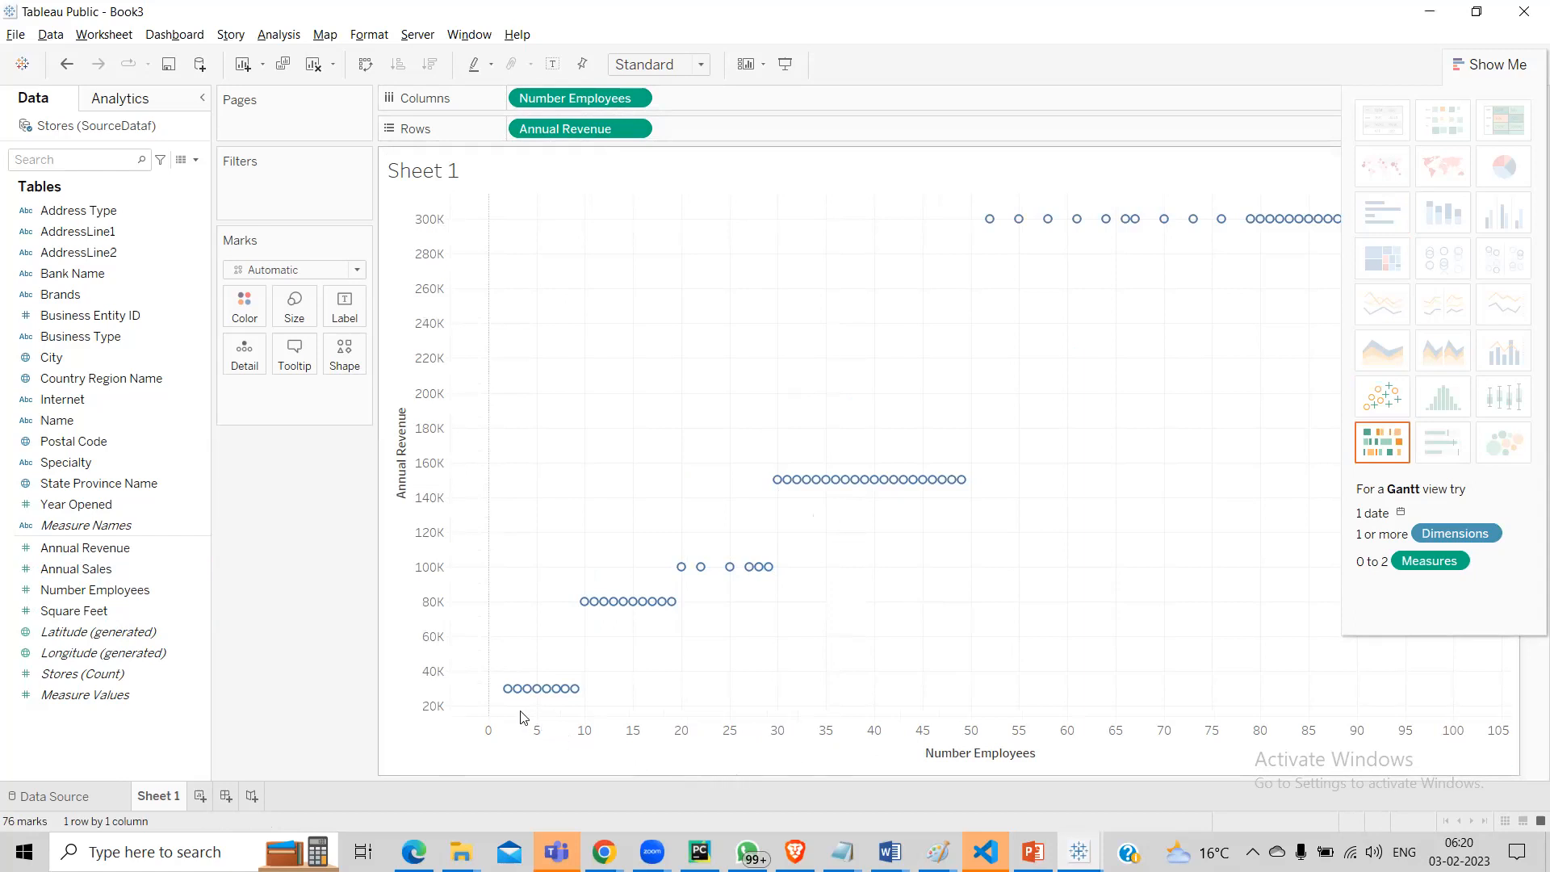
pyautogui.moveTo(1263, 229)
# Step: Add a new worksheet and plot the generated Latitude and Longitude fields on it as a symbol map
pyautogui.click(201, 797)
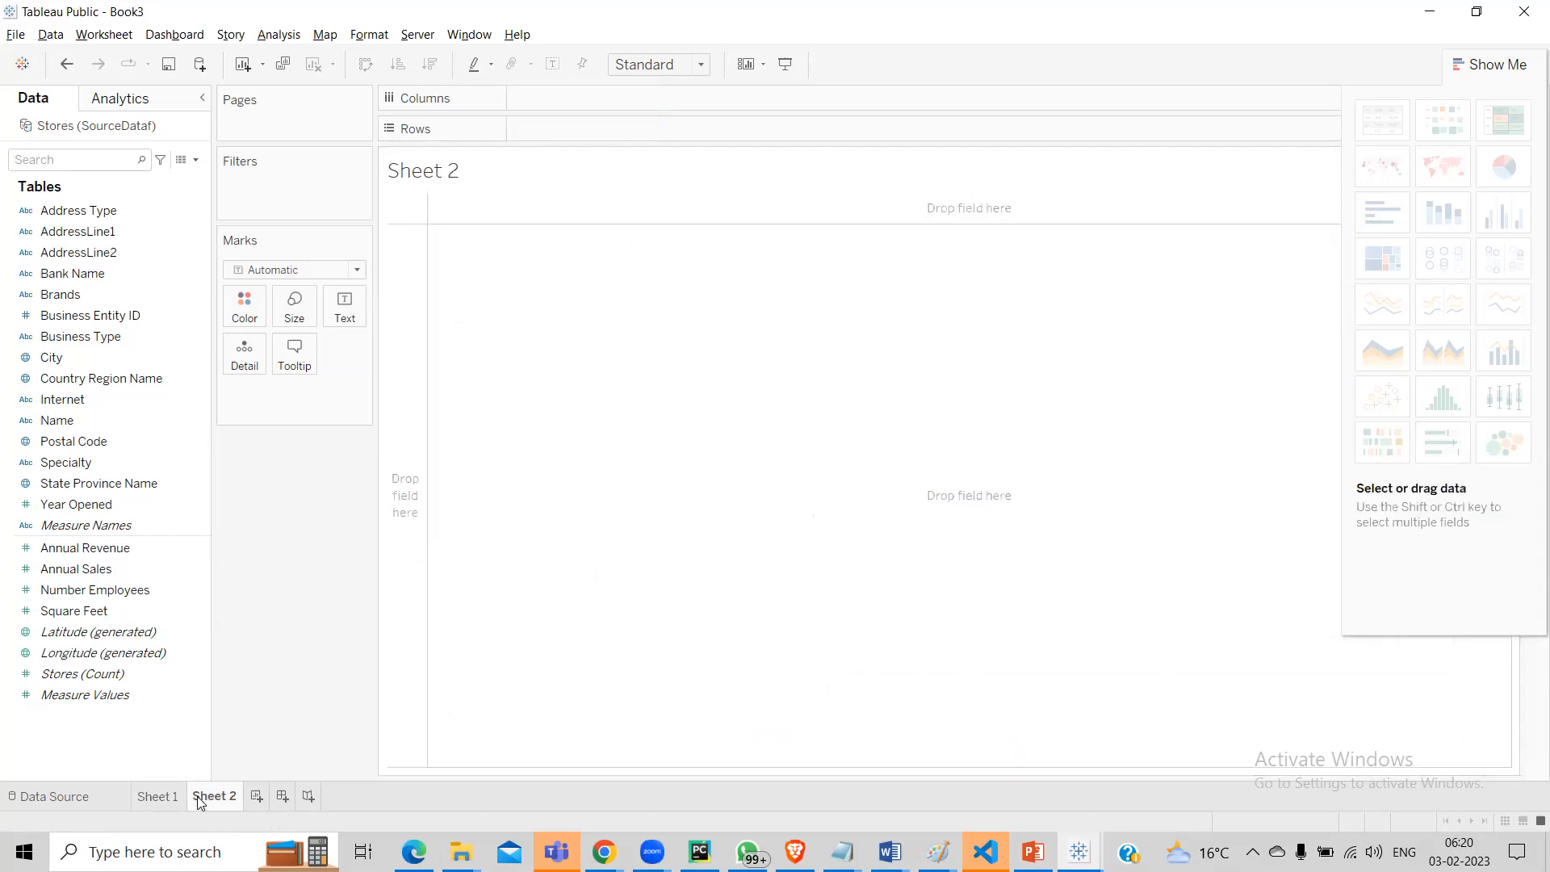
pyautogui.click(135, 638)
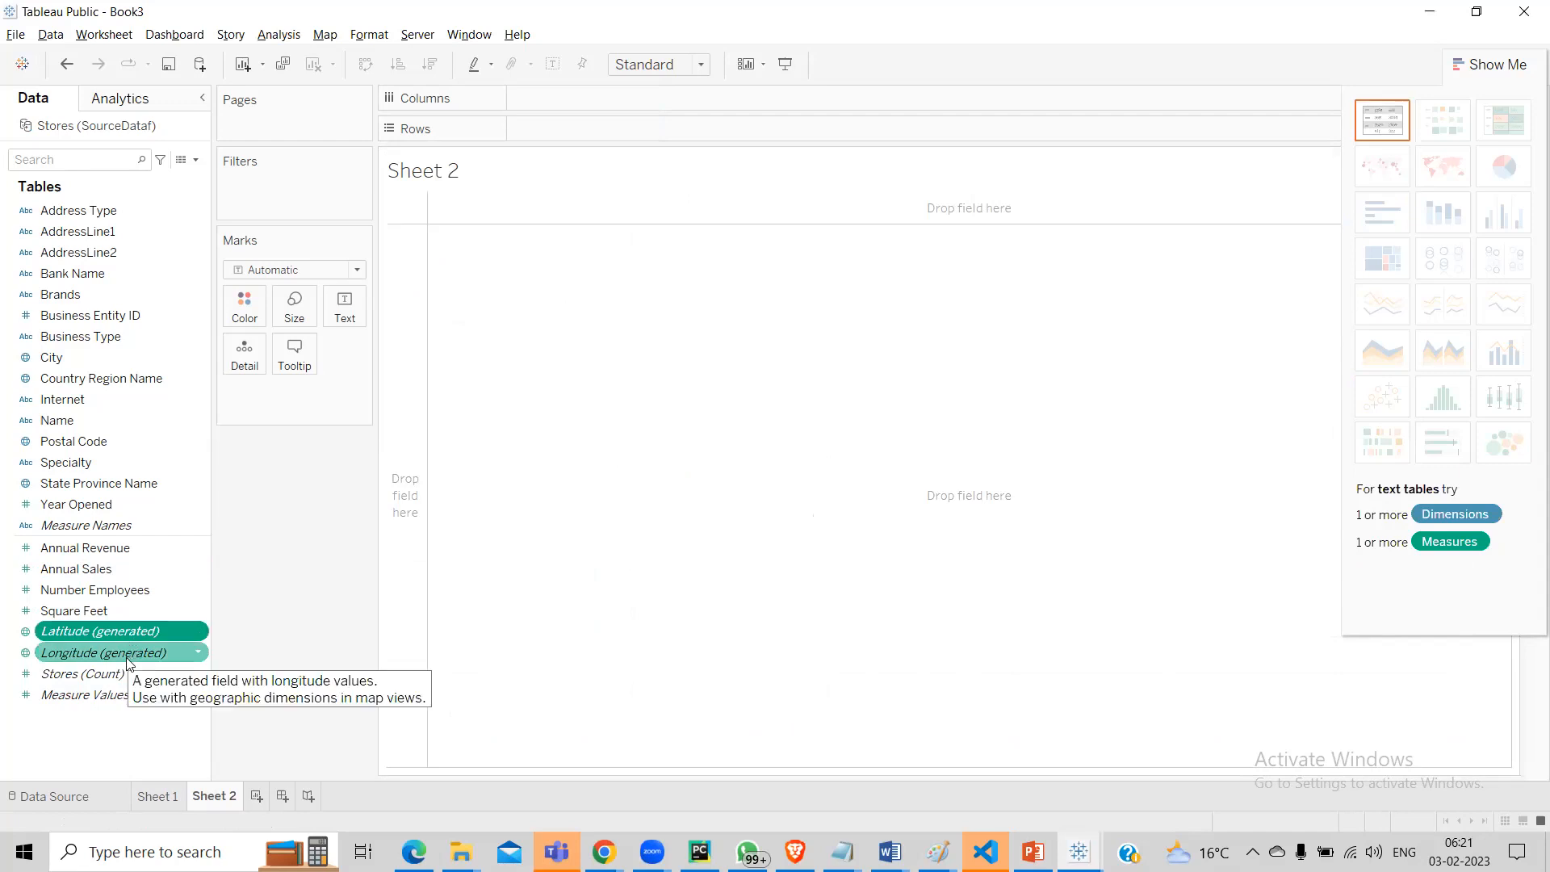
pyautogui.keyDown('ctrl'); pyautogui.click(127, 661); pyautogui.keyUp('ctrl')
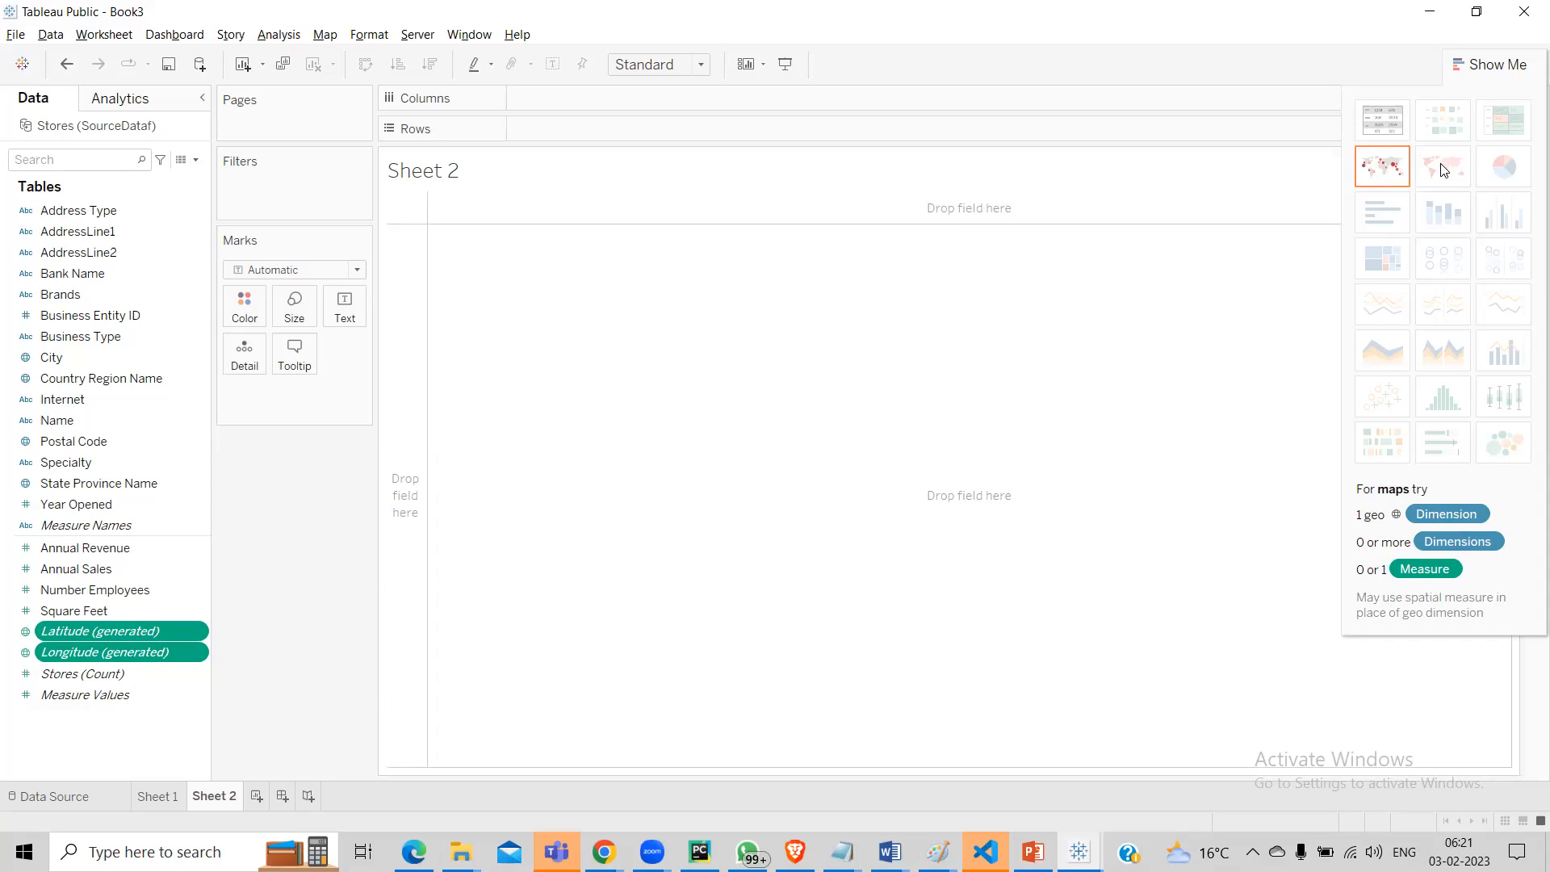
pyautogui.click(1382, 173)
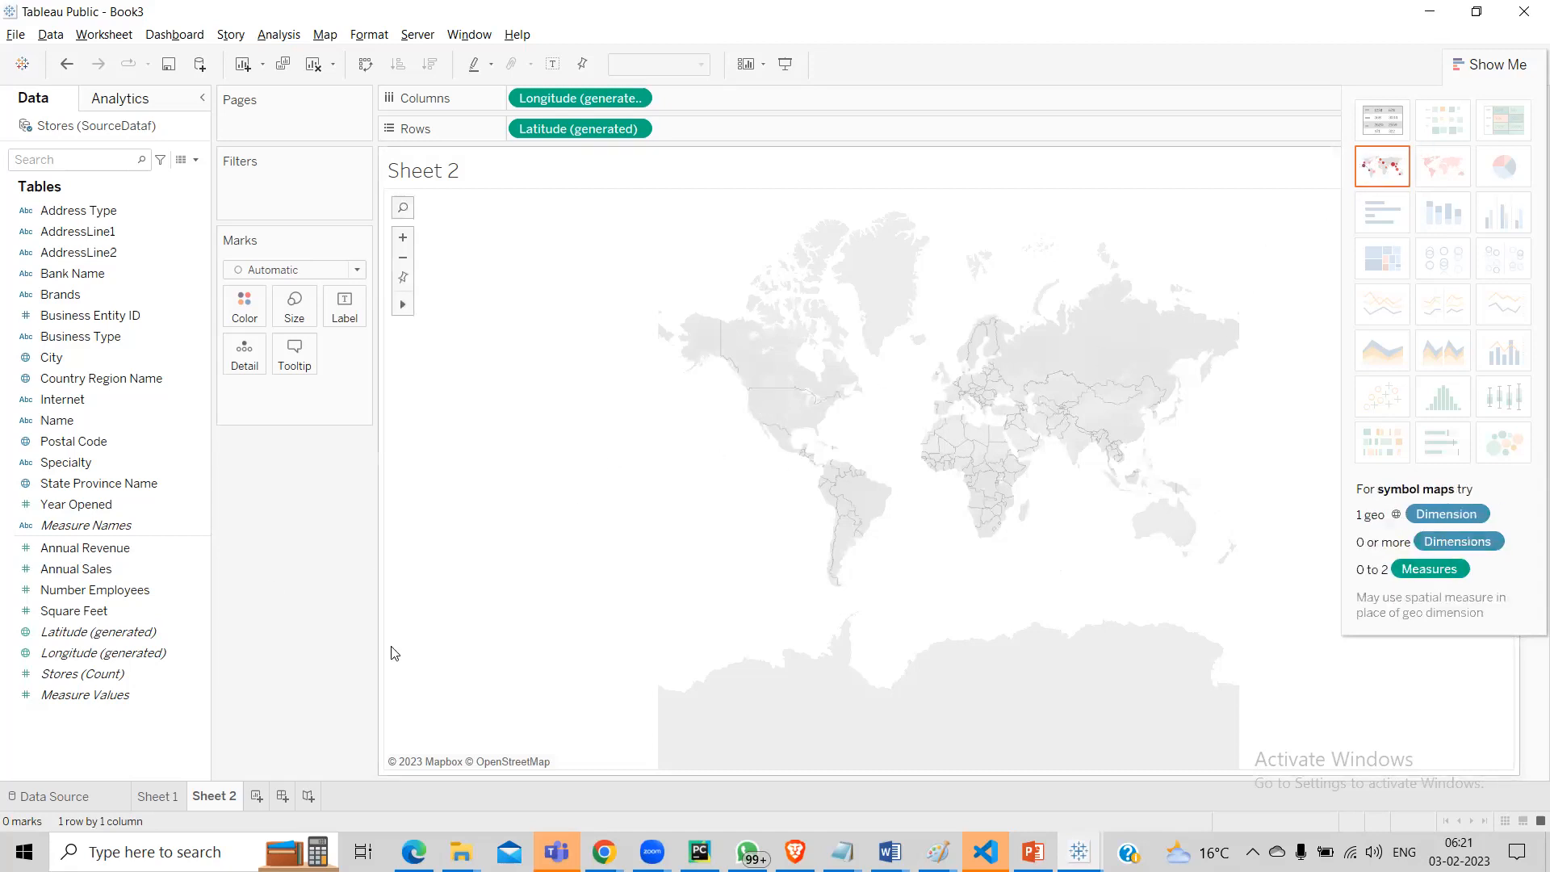
# Step: Check the options of the Longitude field on Columns and hide the chart recommendations covering the map
pyautogui.click(633, 98)
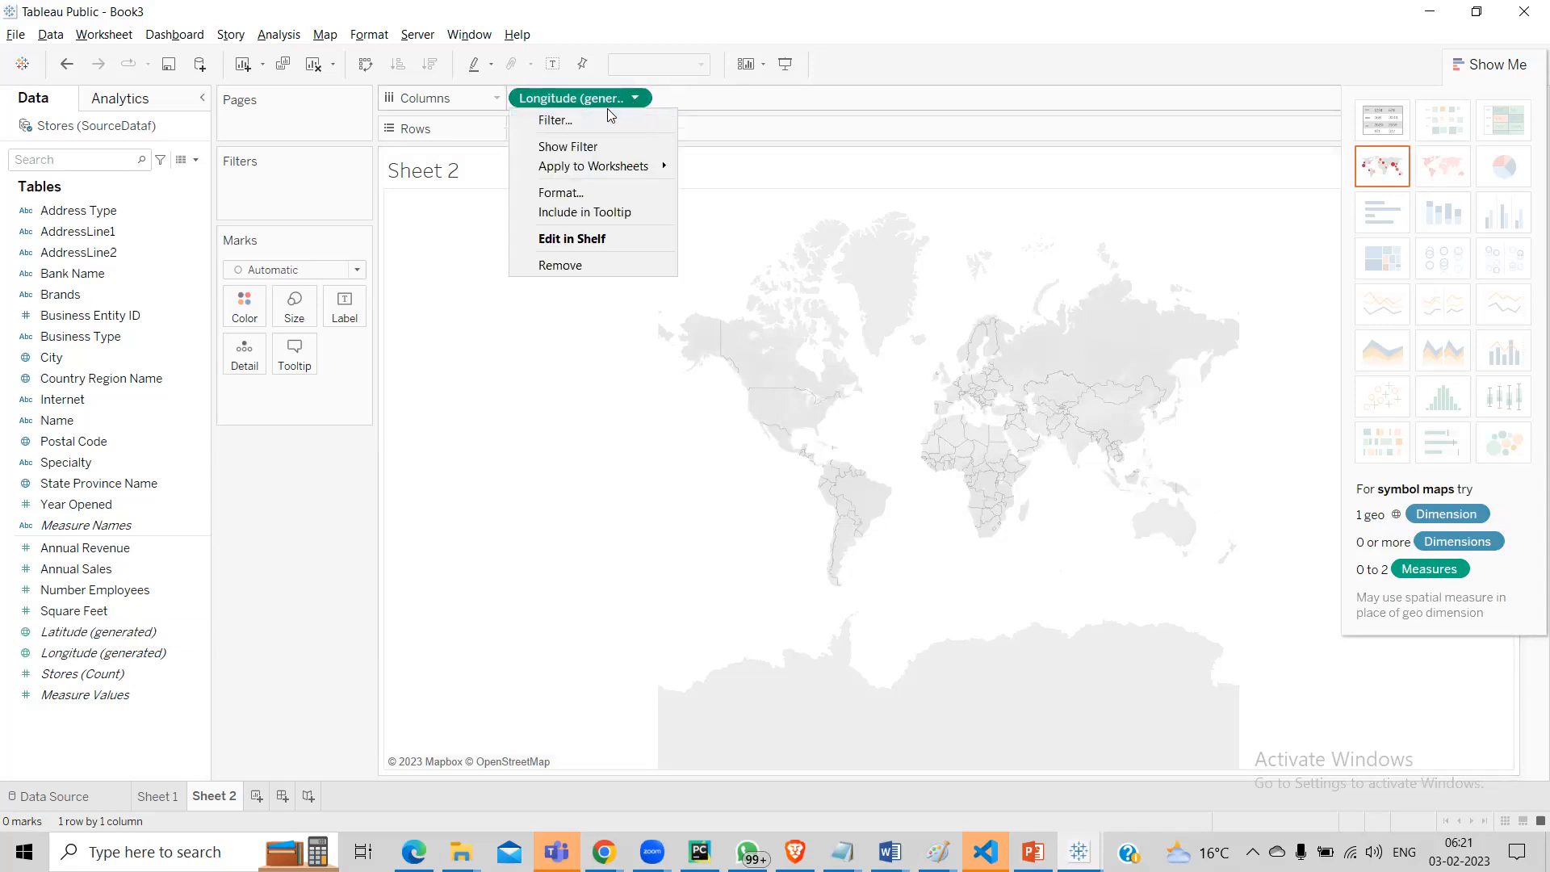
pyautogui.click(607, 108)
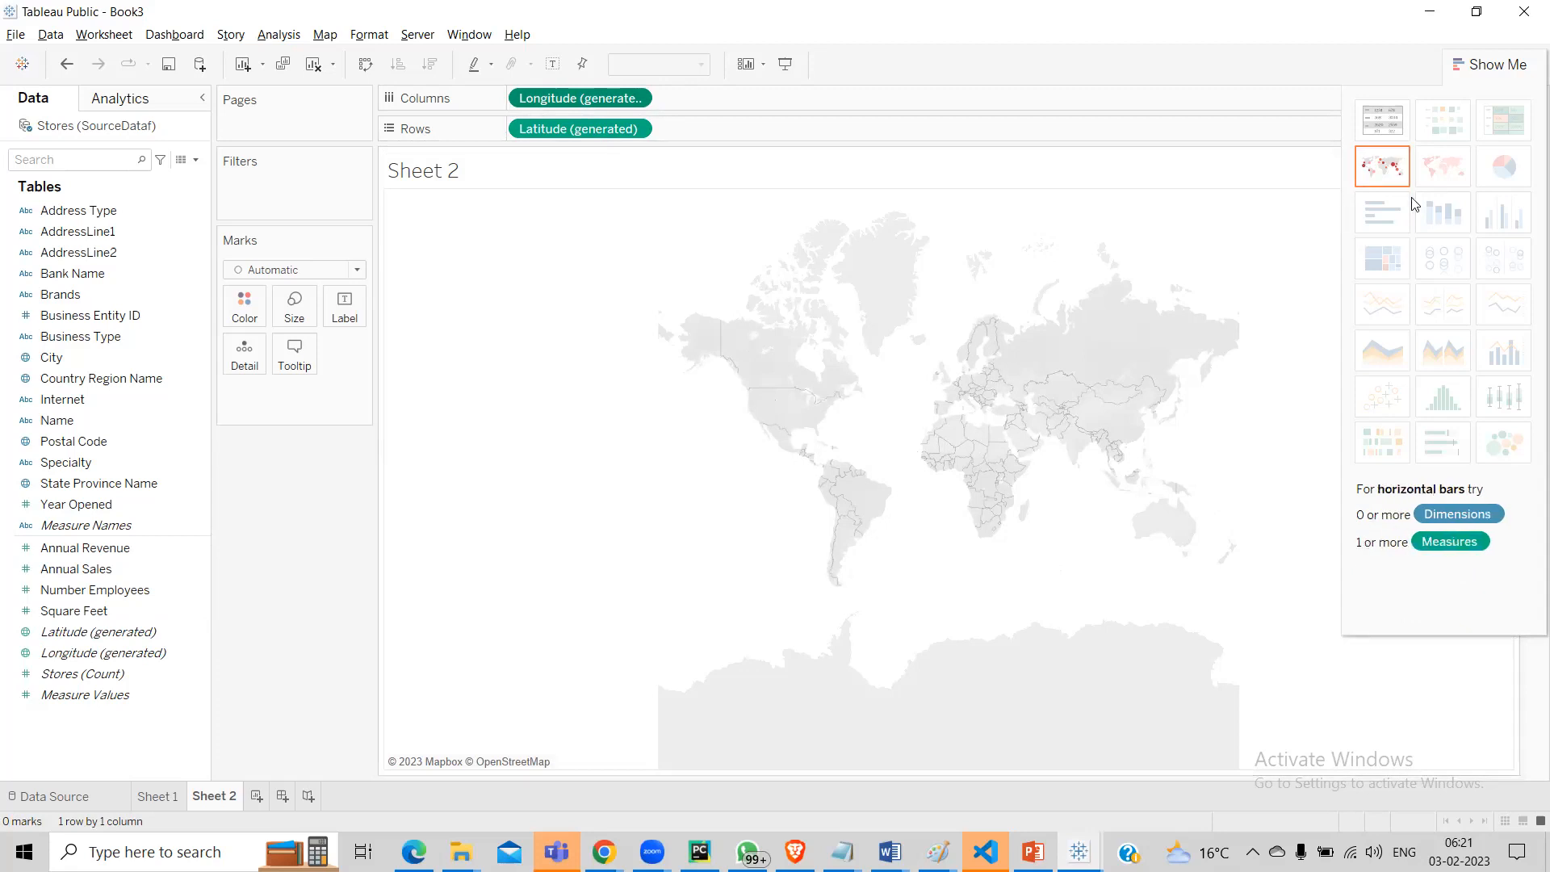
pyautogui.click(1490, 68)
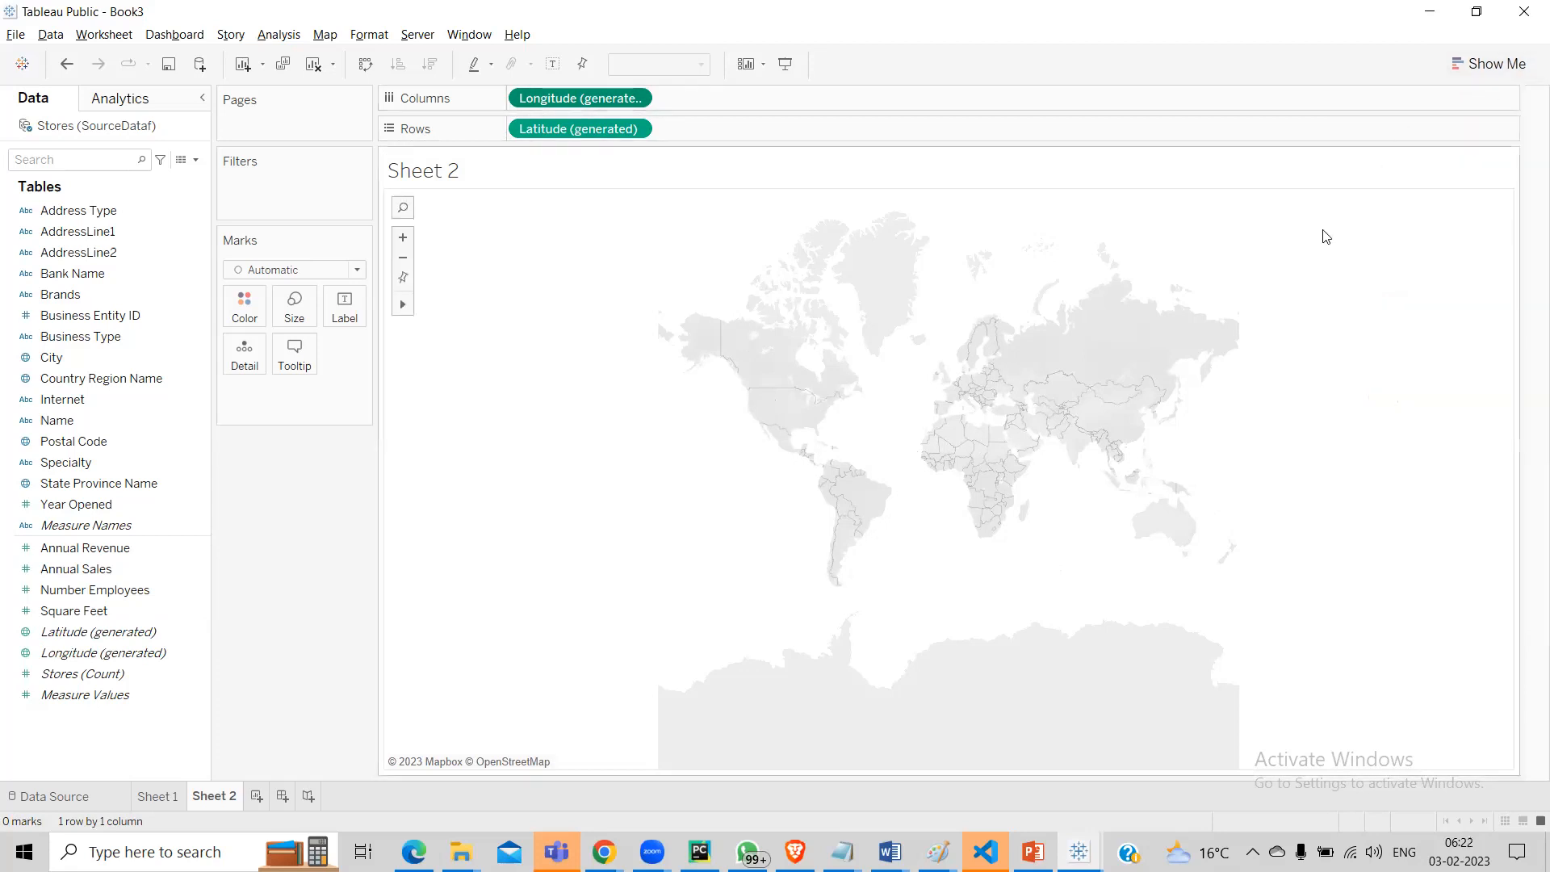
# Step: Examine the Sheet 2 map around North America at several zoom levels, resetting it once to the world view
pyautogui.scroll(3, 770, 368)
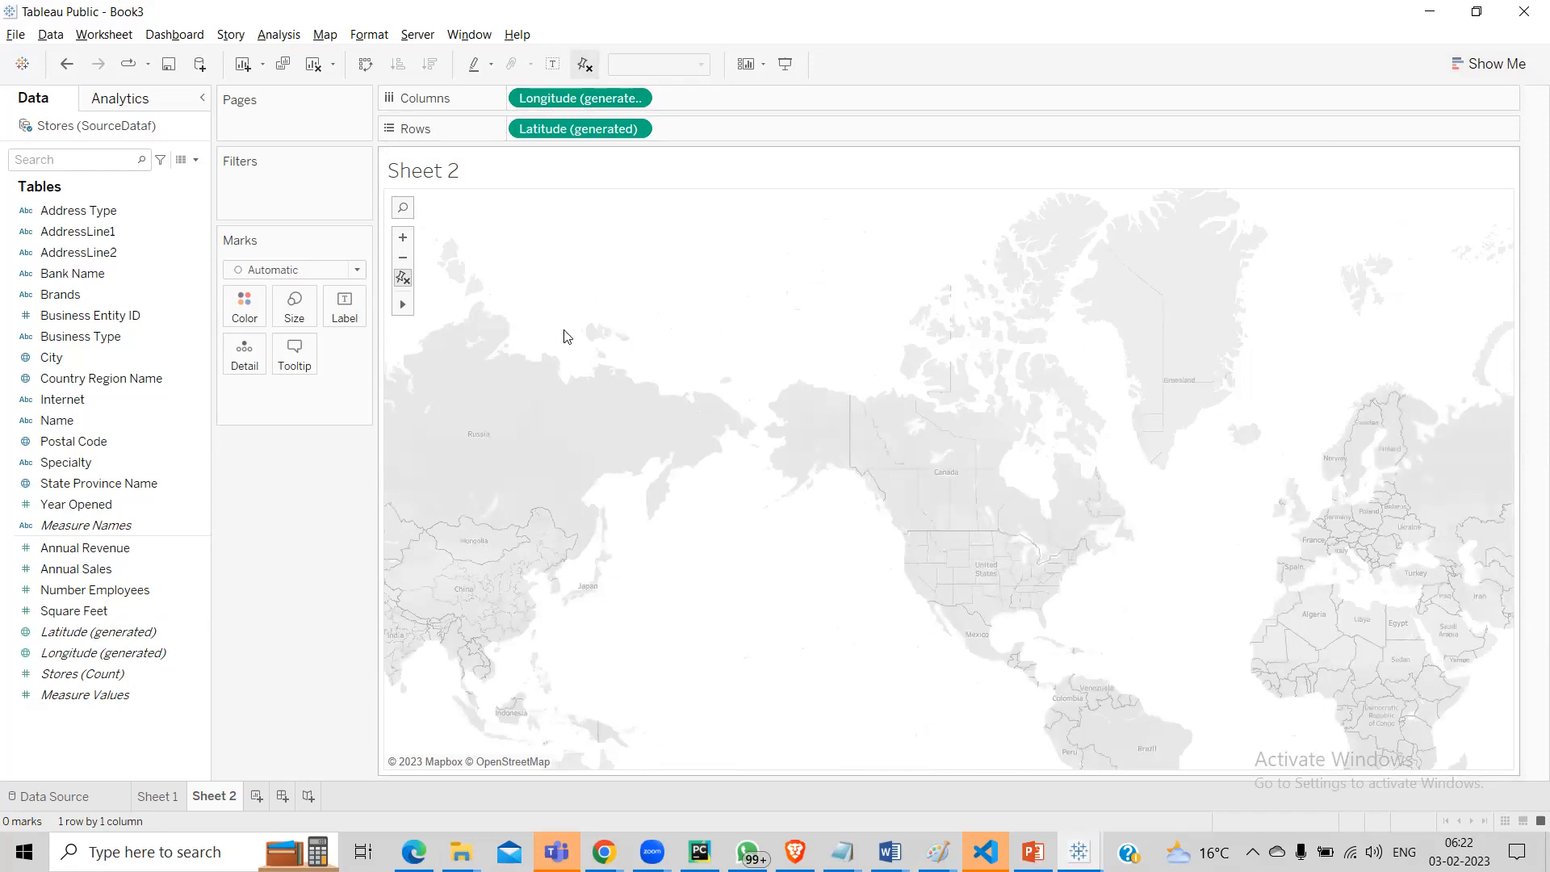
pyautogui.click(404, 238)
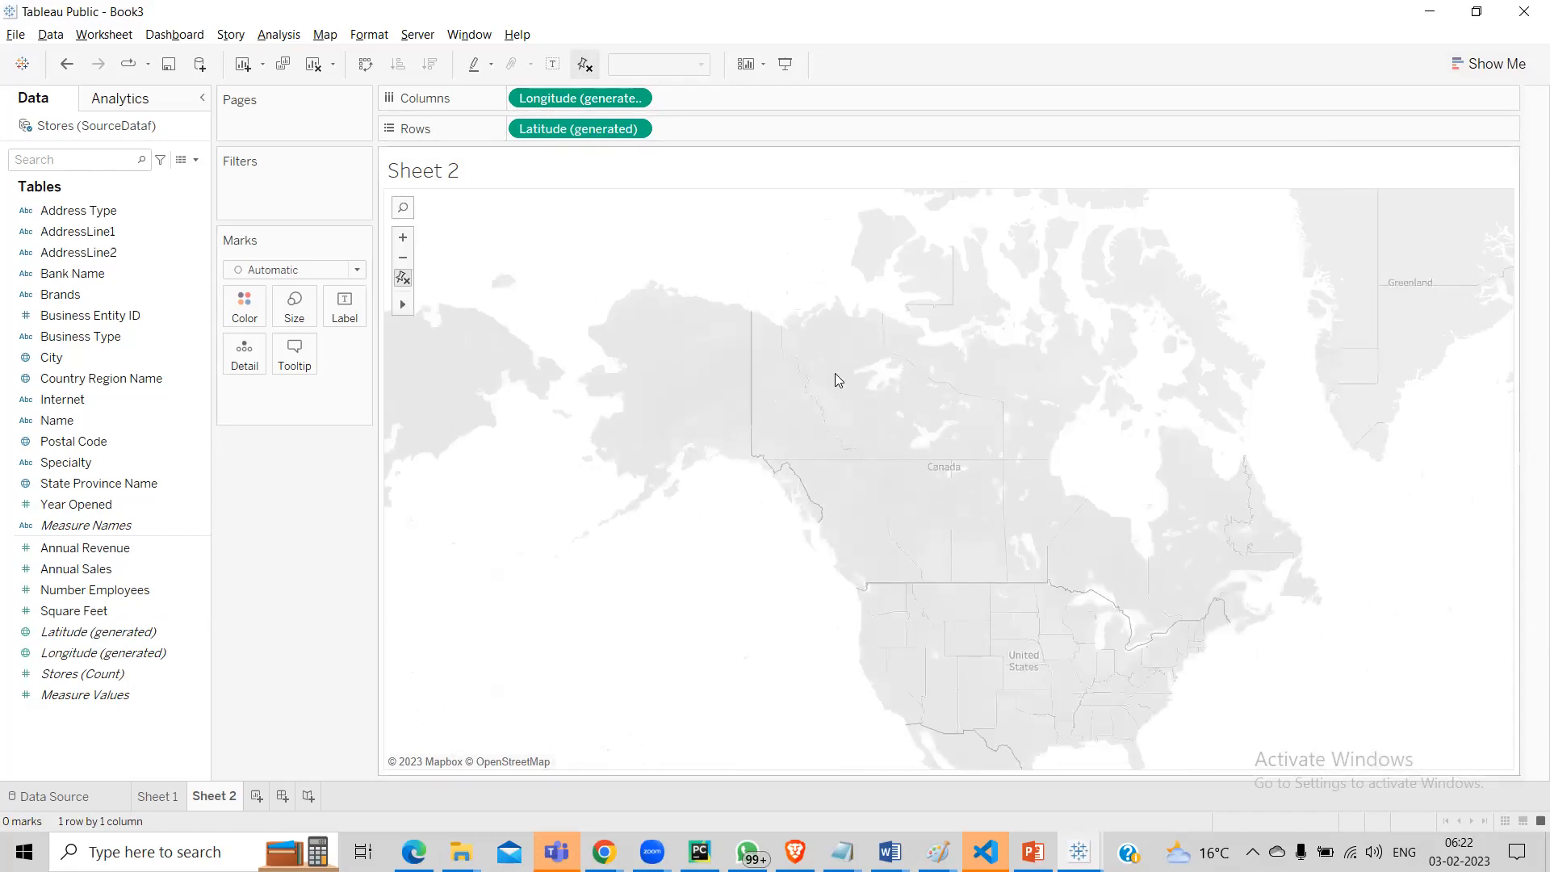
pyautogui.scroll(-2, 676, 357)
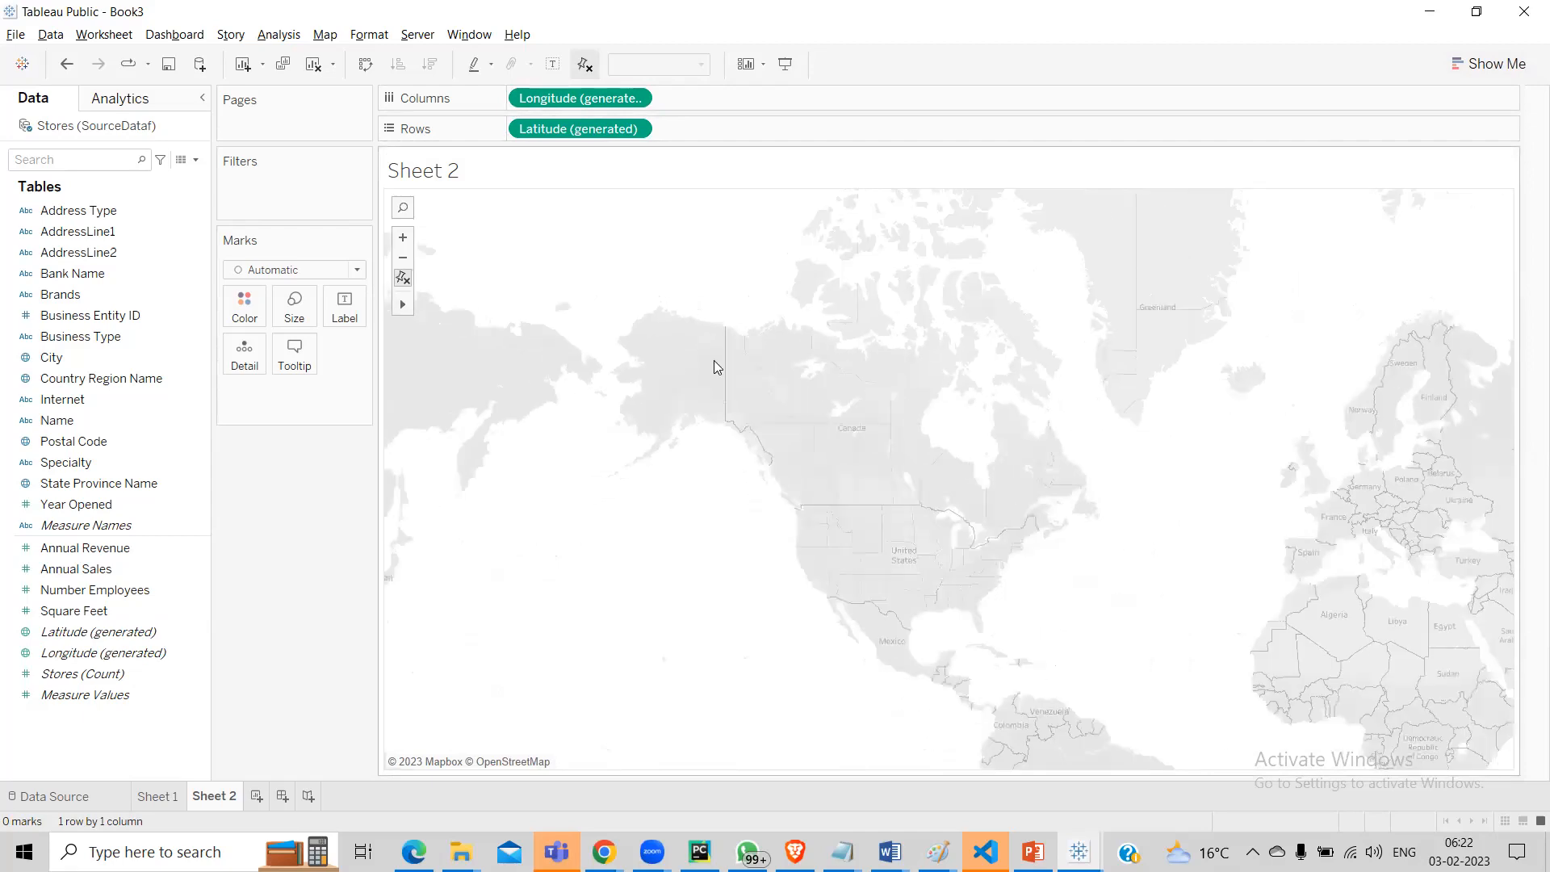
pyautogui.scroll(-1, 714, 360)
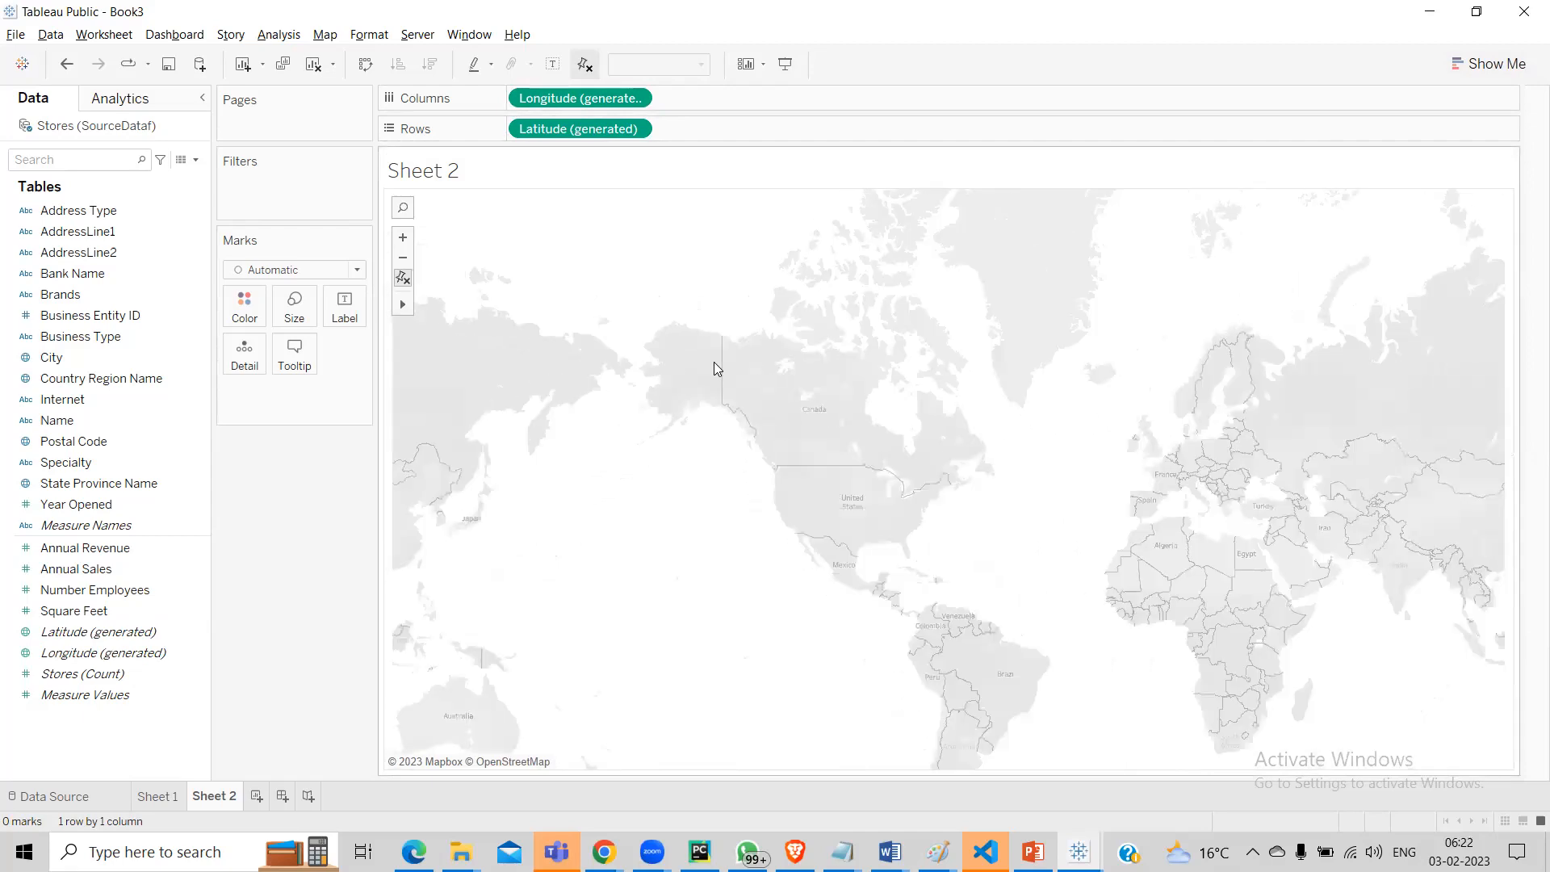
pyautogui.click(411, 277)
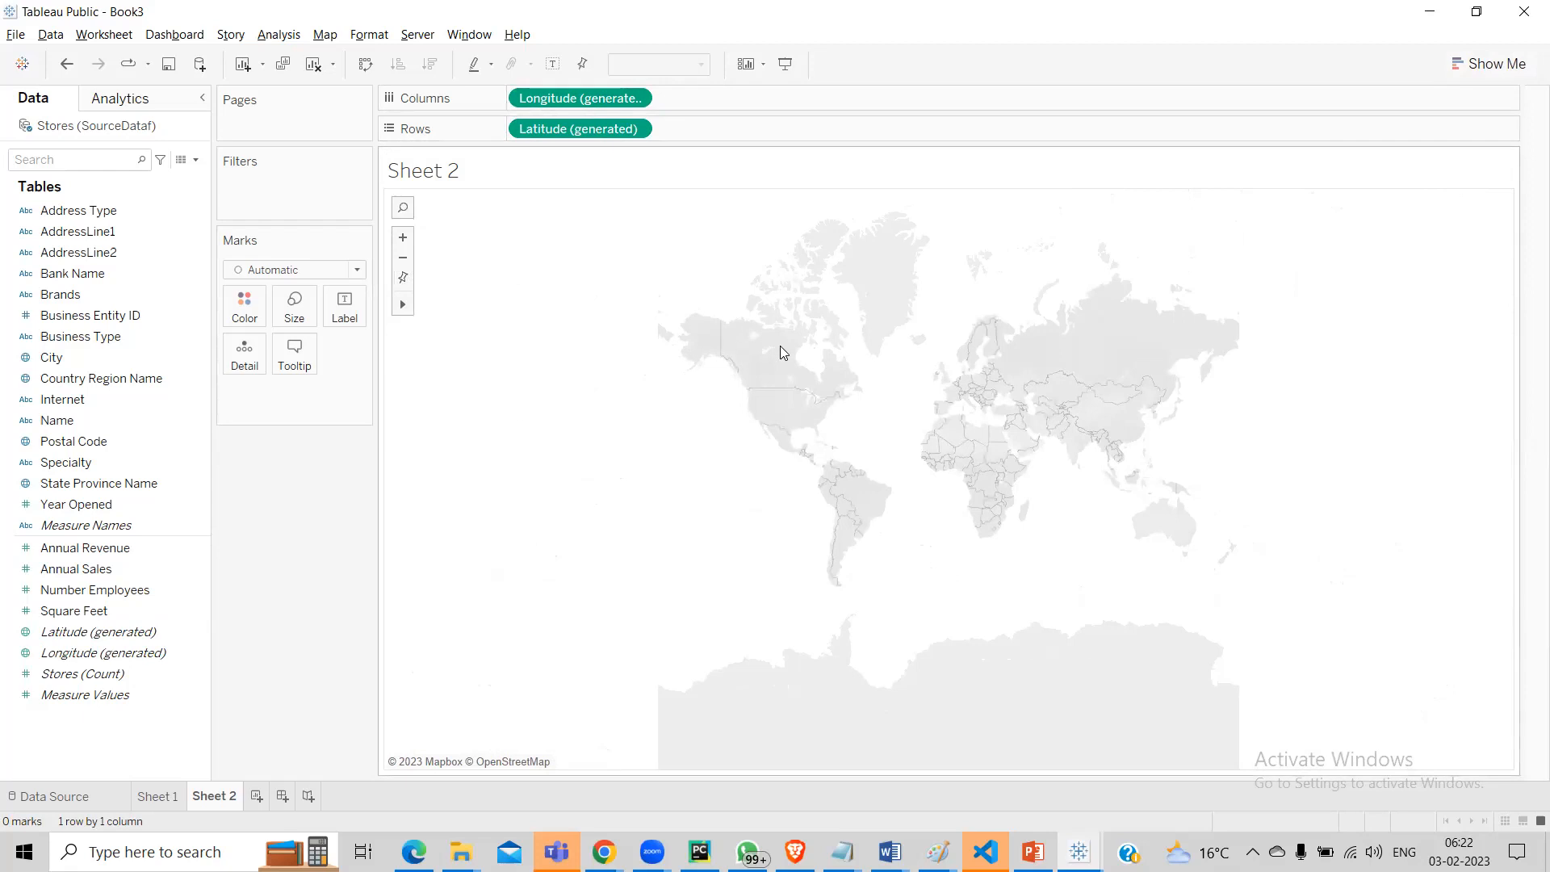
pyautogui.scroll(2, 779, 350)
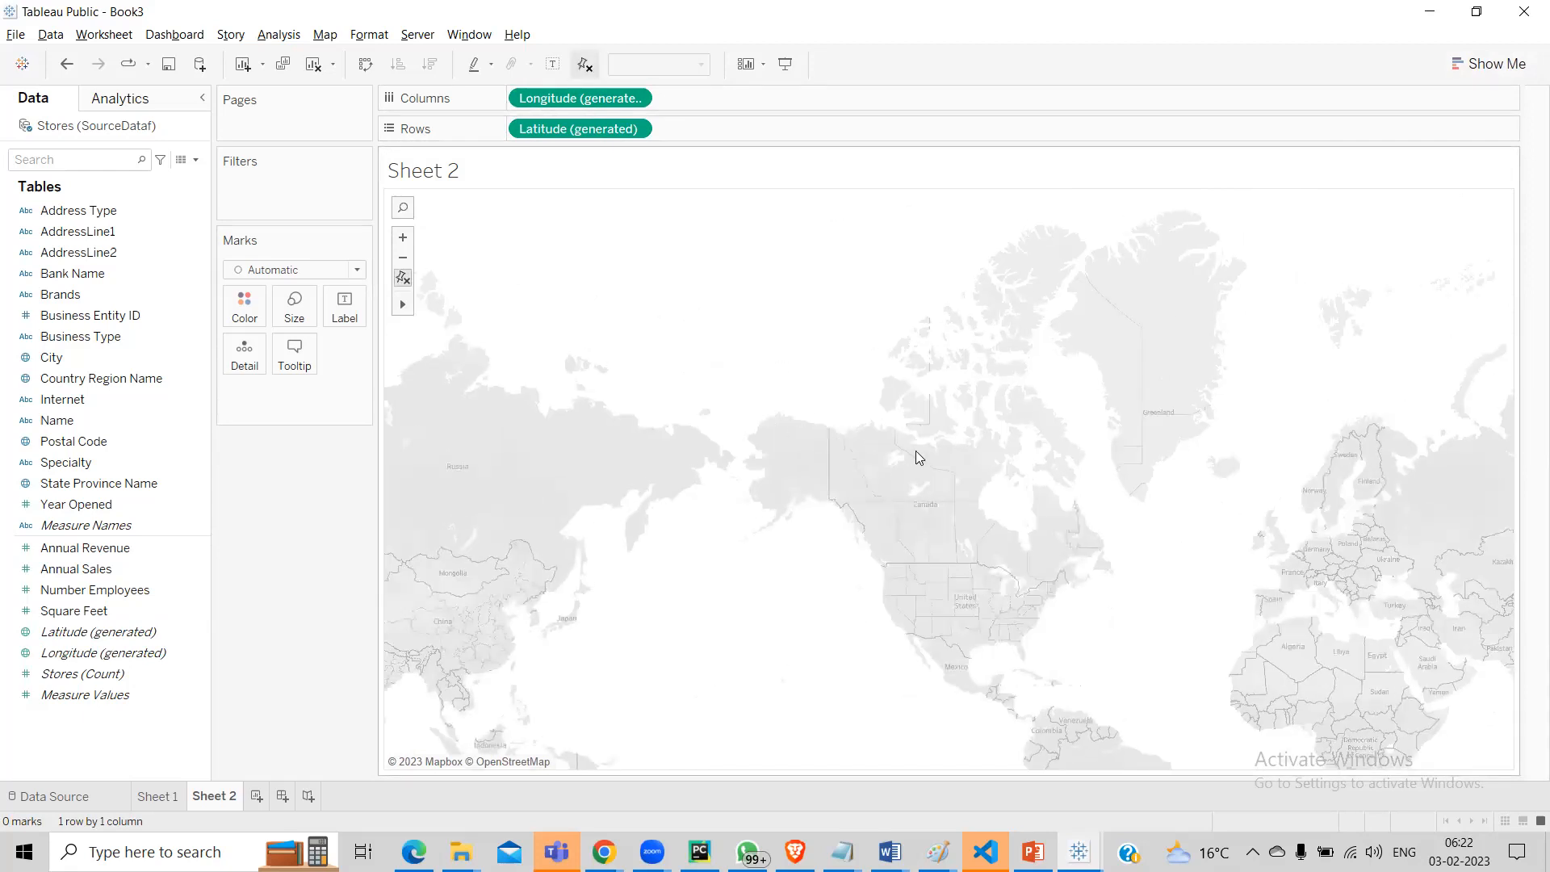
pyautogui.moveTo(1295, 521); pyautogui.dragTo(1180, 452)
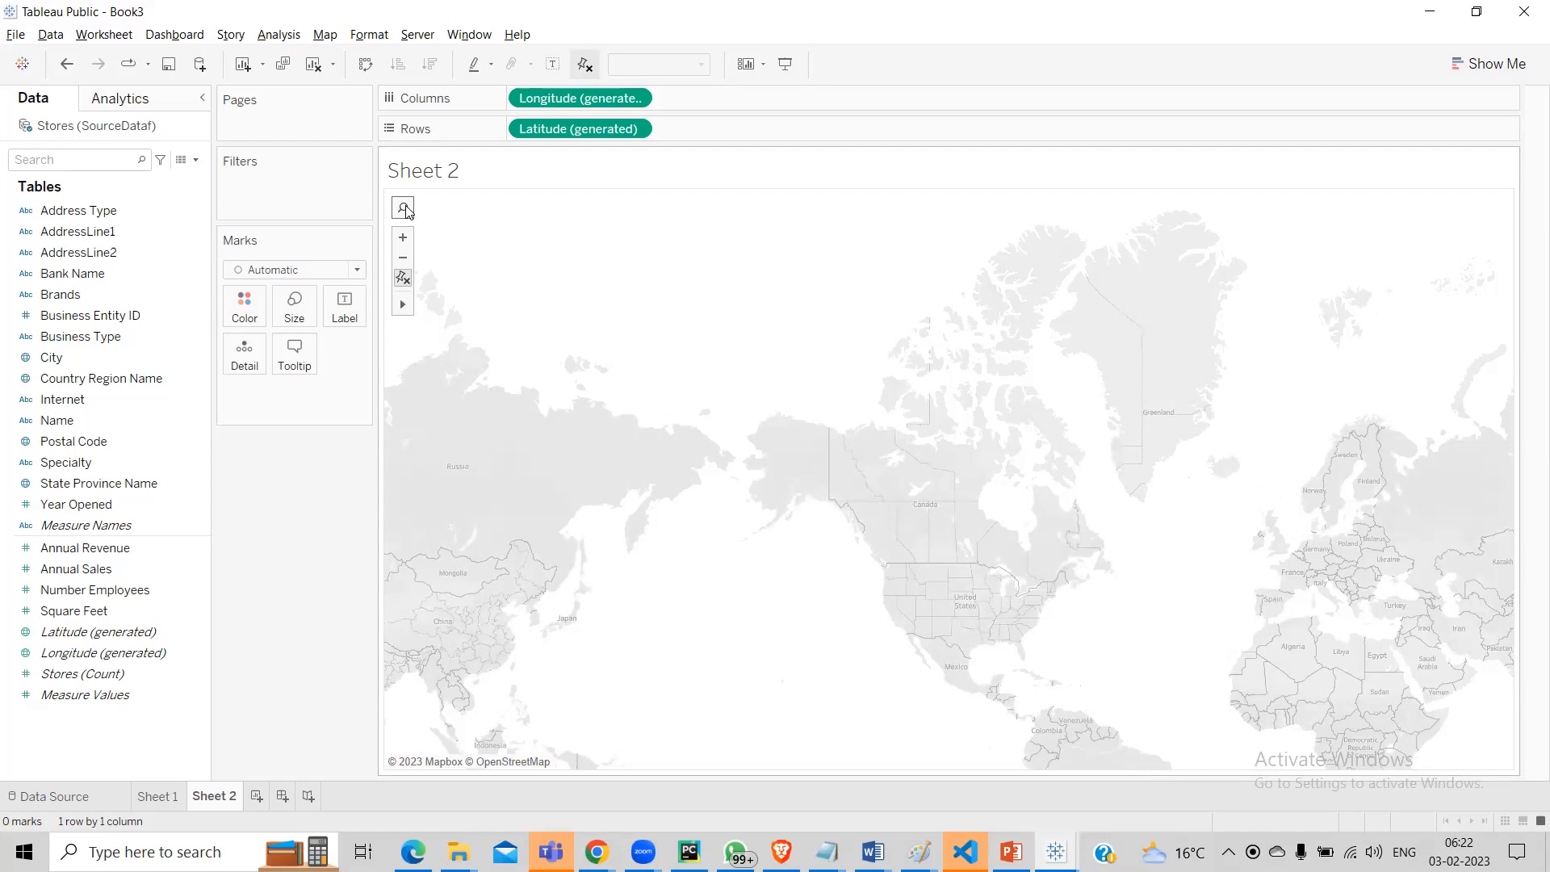
# Step: Search the map for South Africa and go to that country
pyautogui.click(405, 210)
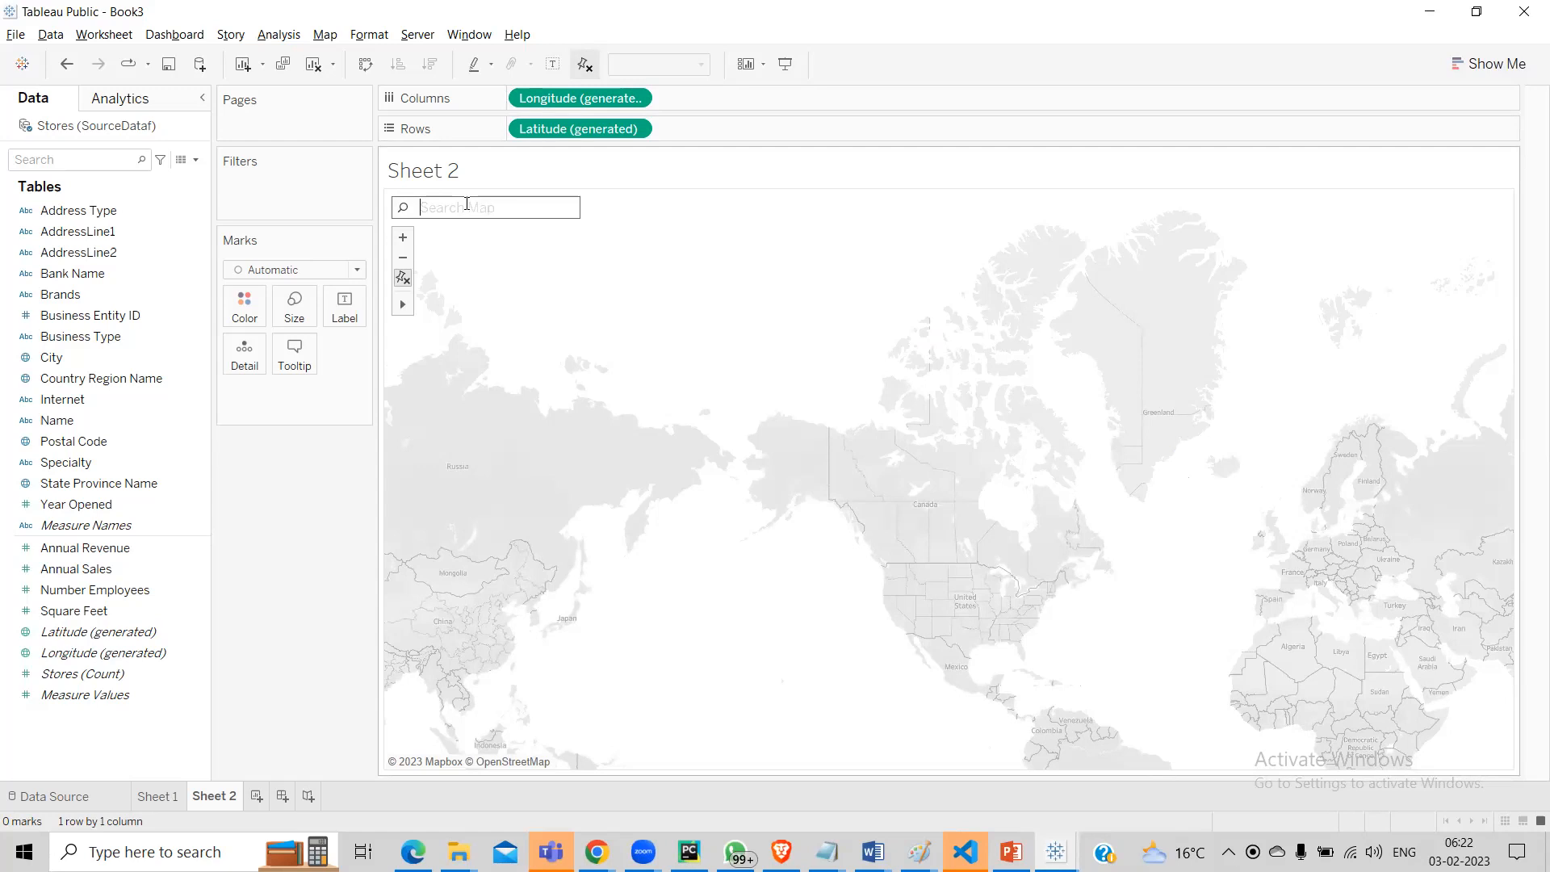
pyautogui.write('South ')
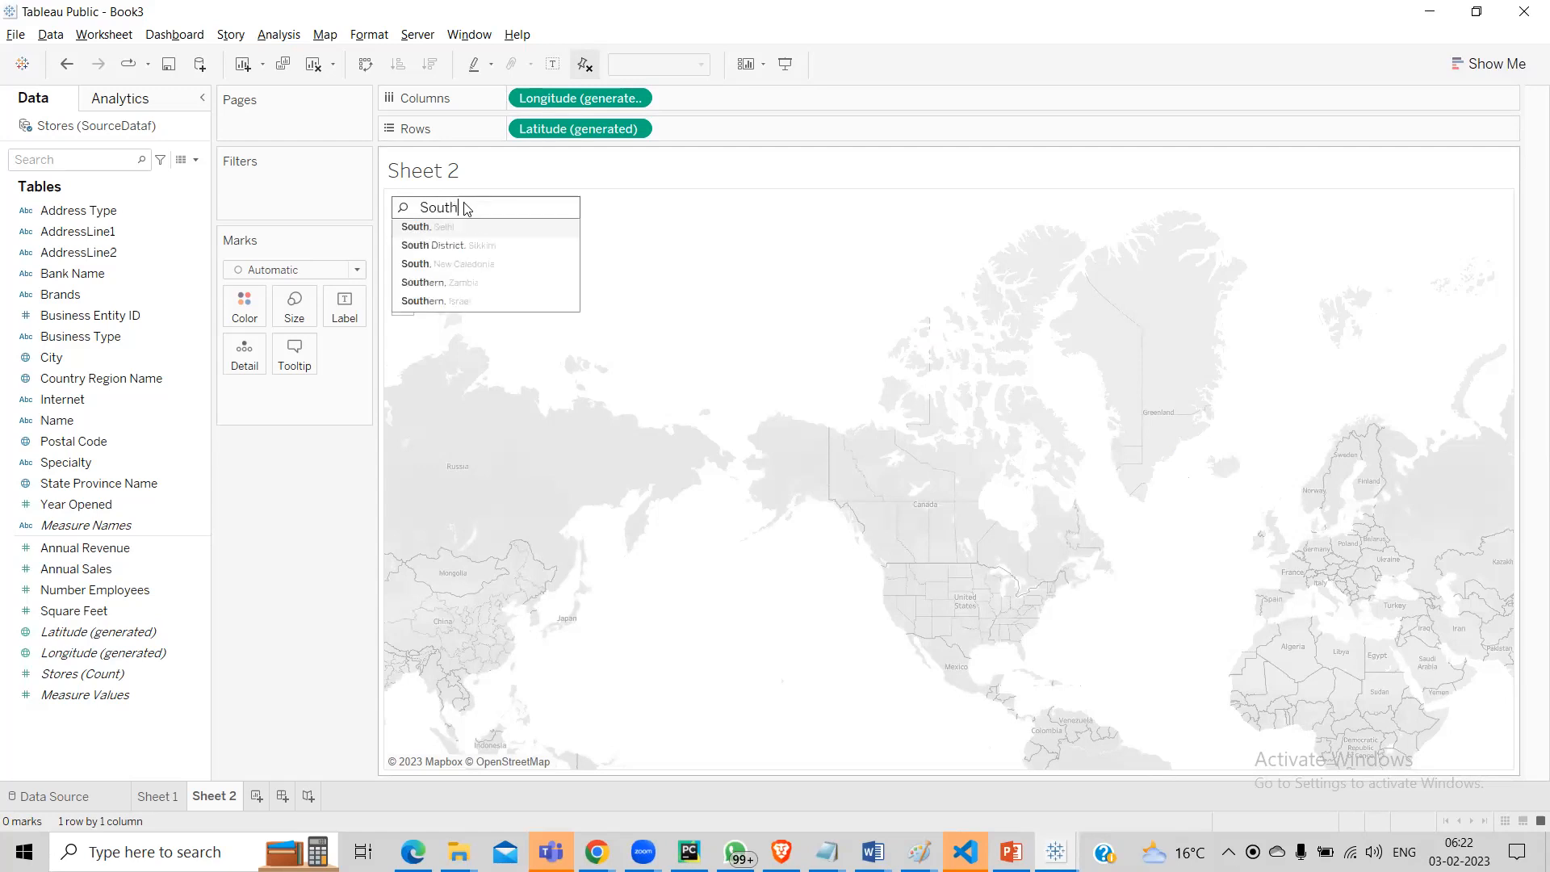
pyautogui.write('A')
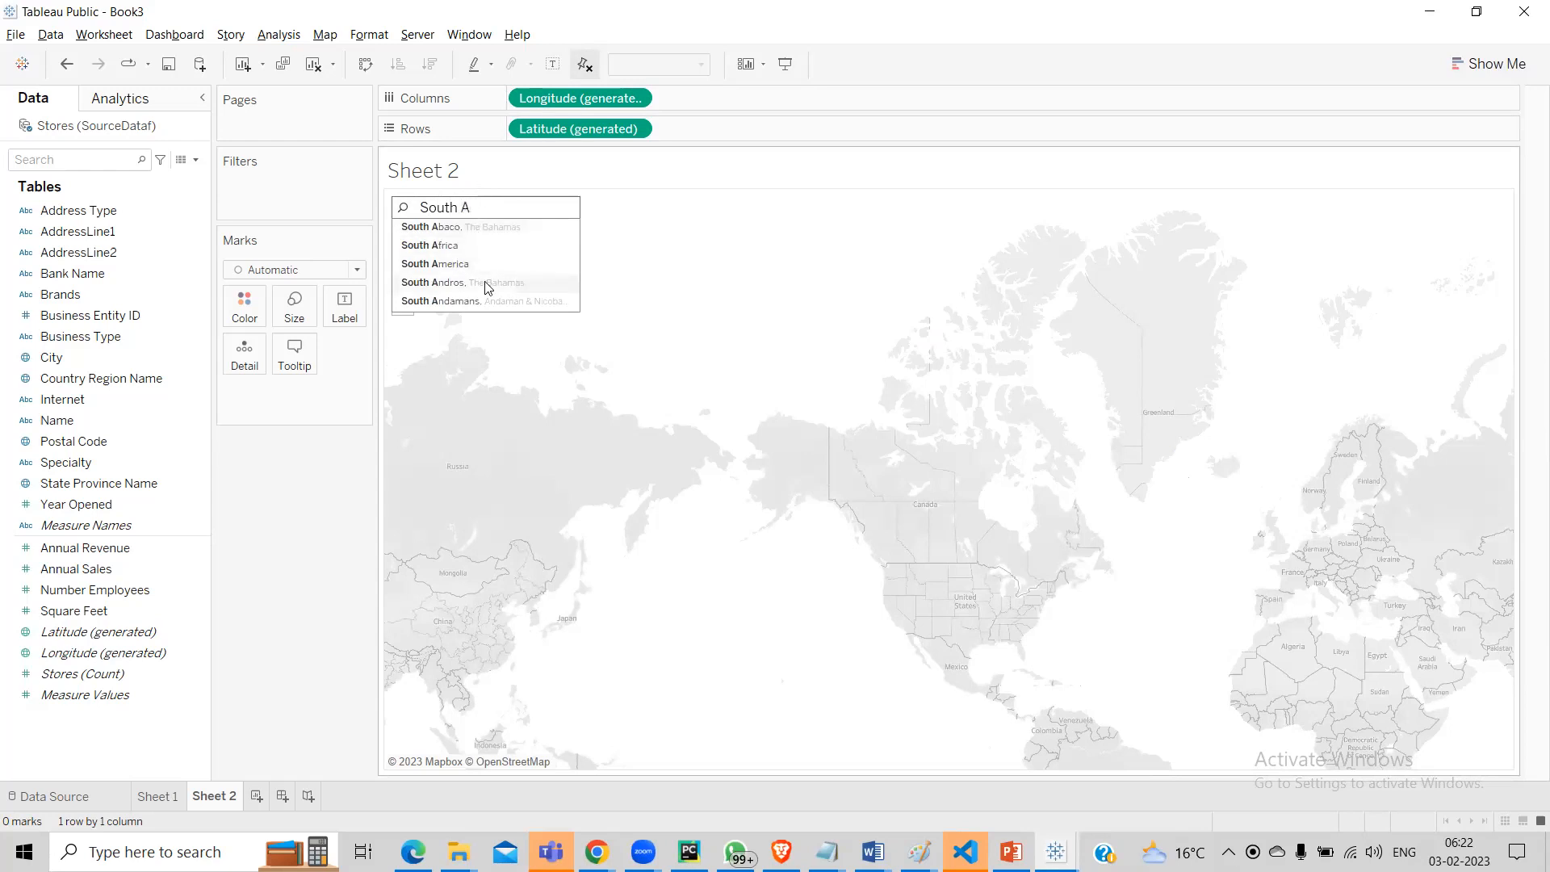
pyautogui.click(445, 246)
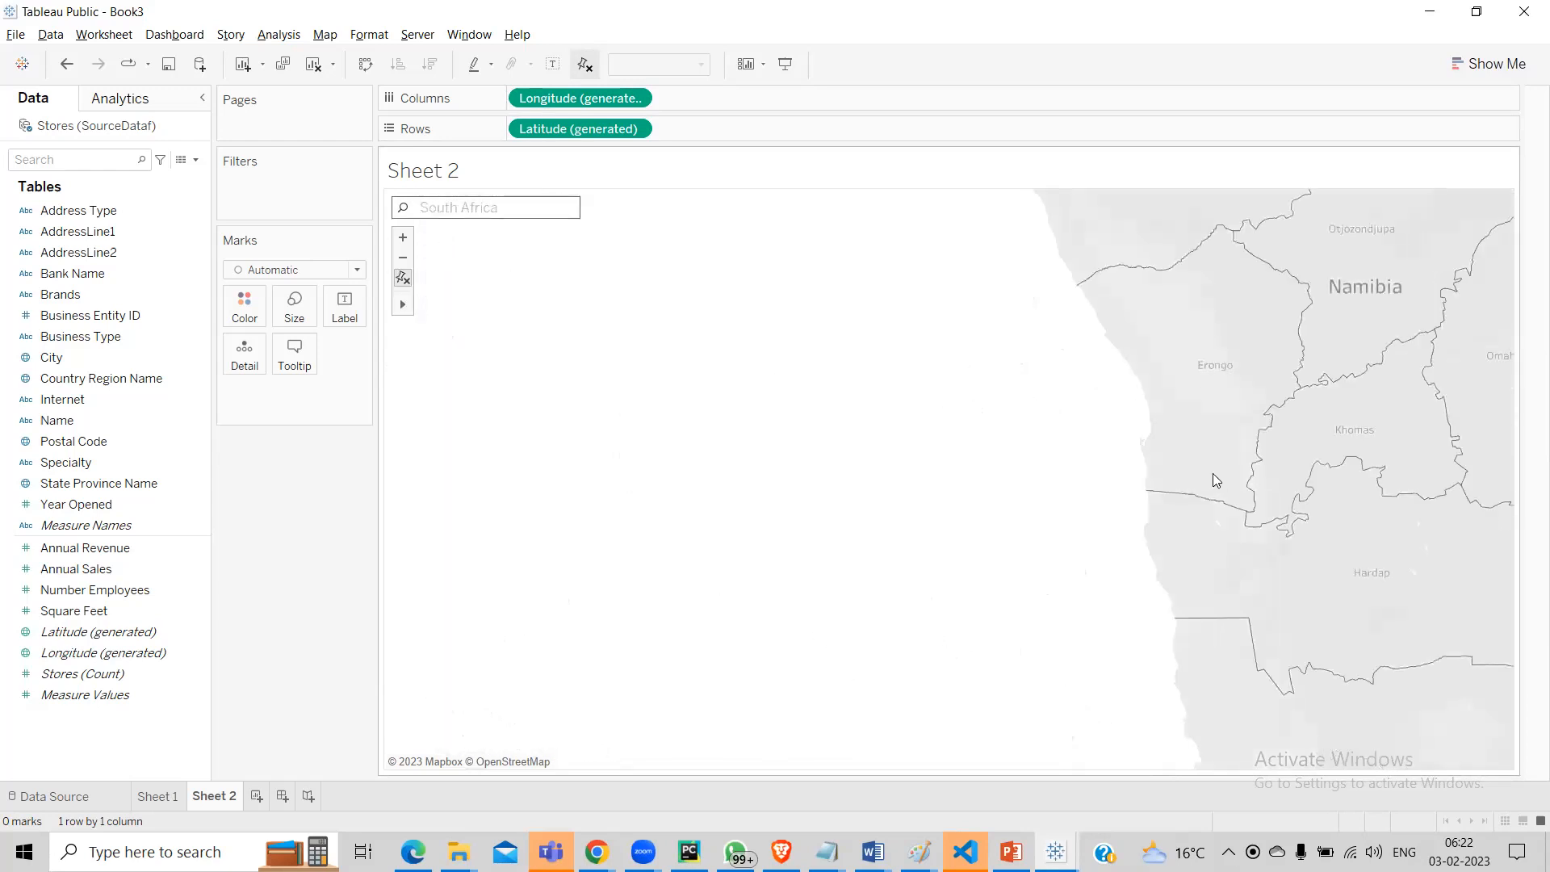
# Step: Examine southern Africa on the map, from Namibia to South Africa, at different zoom levels
pyautogui.moveTo(1290, 386); pyautogui.dragTo(1221, 421)
pyautogui.scroll(-1, 1301, 410)
pyautogui.scroll(-1, 1300, 416)
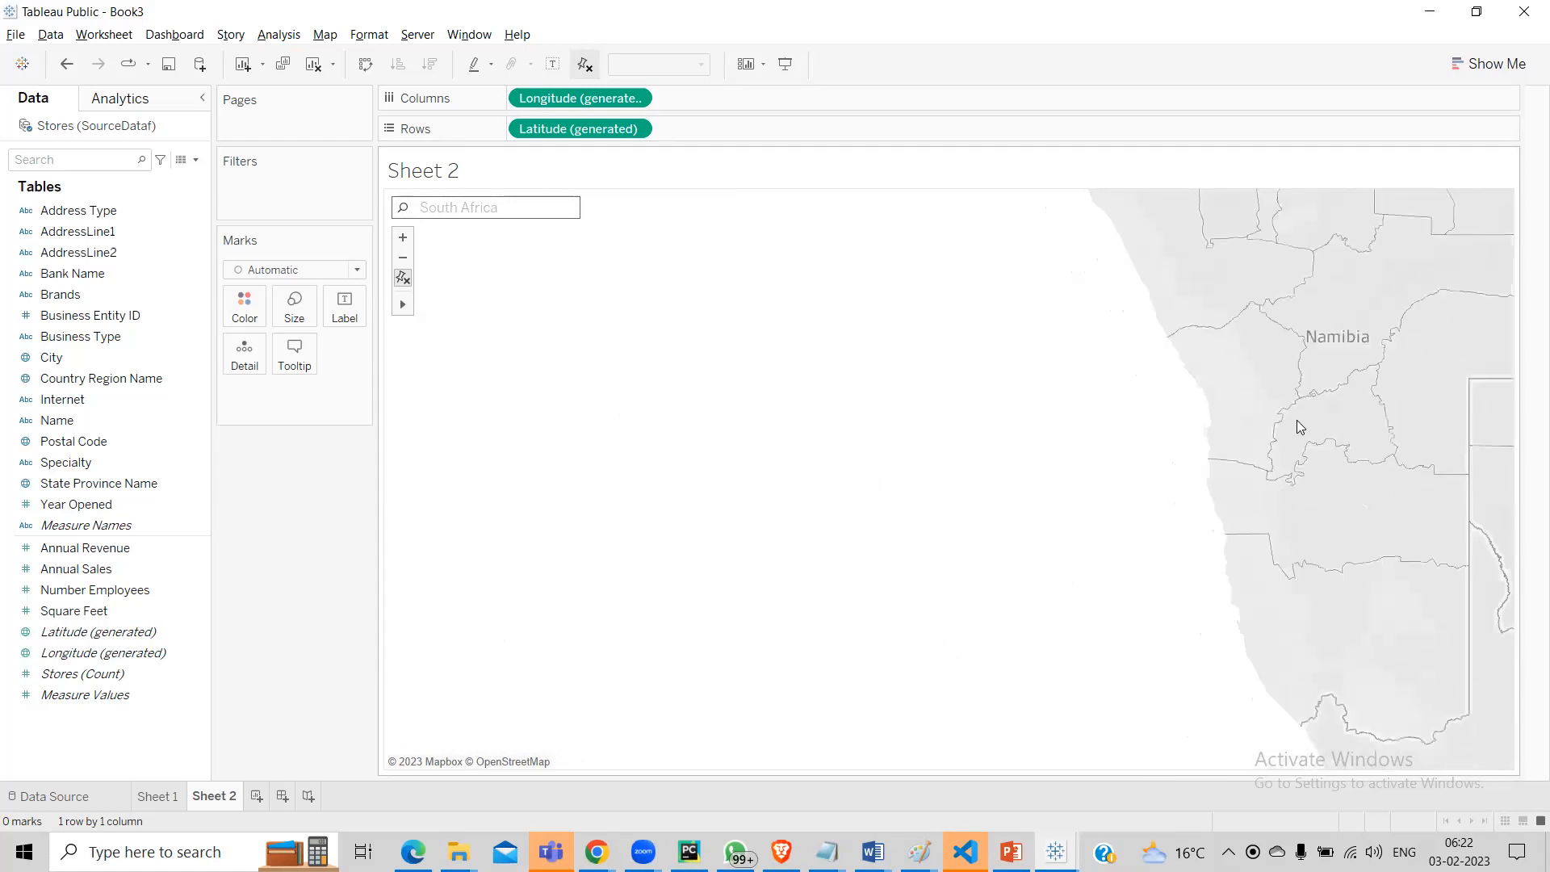
pyautogui.scroll(-2, 1299, 424)
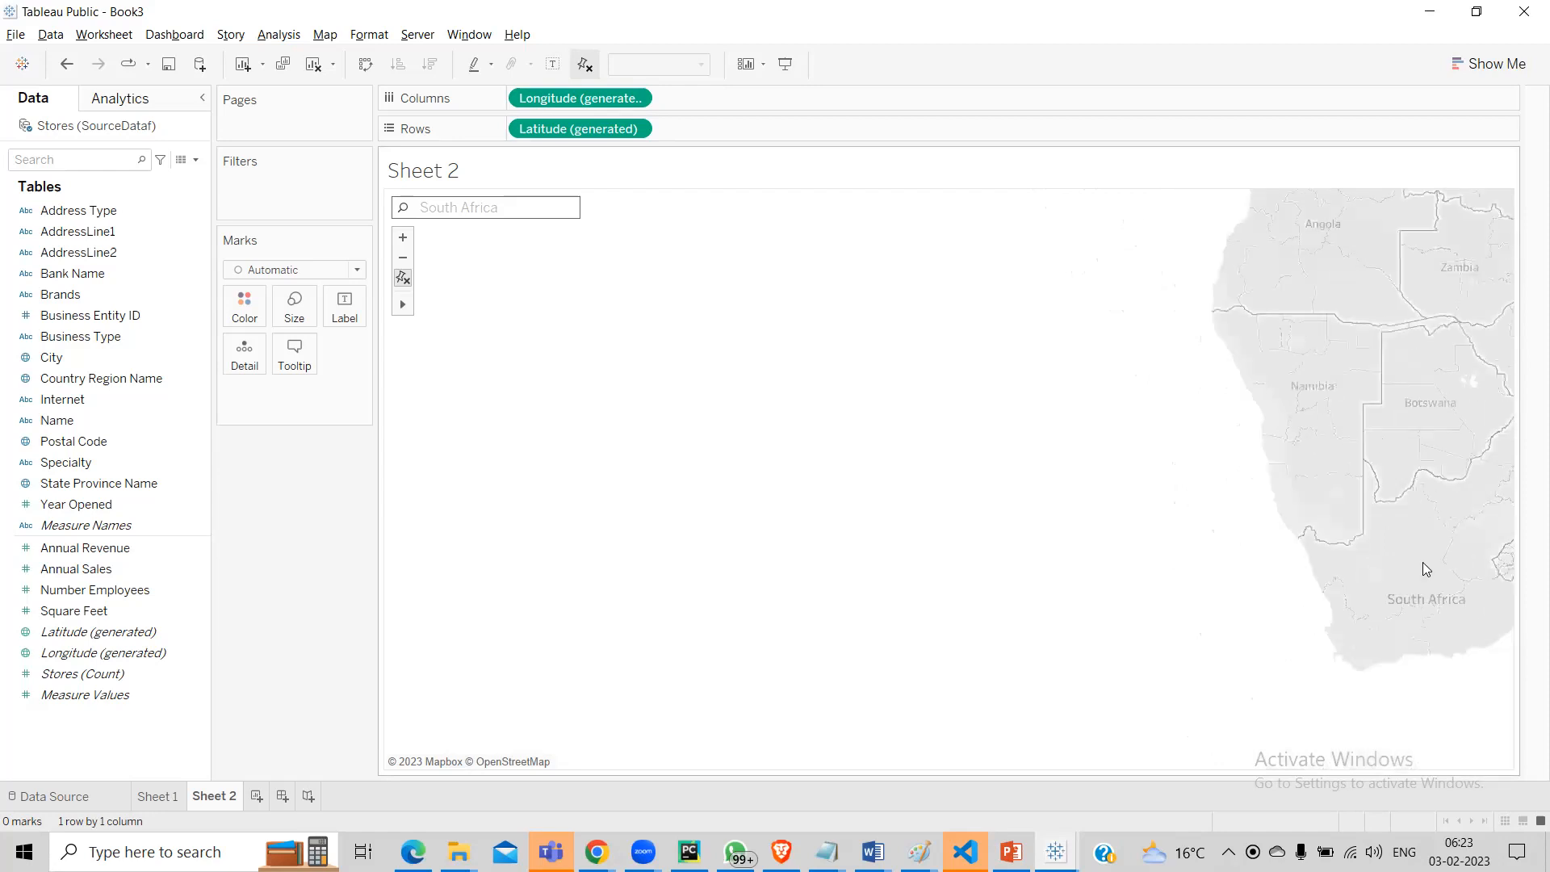
pyautogui.moveTo(1419, 567)
pyautogui.mouseDown()
pyautogui.moveTo(1260, 554)
pyautogui.moveTo(1423, 541)
pyautogui.mouseUp()
pyautogui.scroll(-3, 1300, 471)
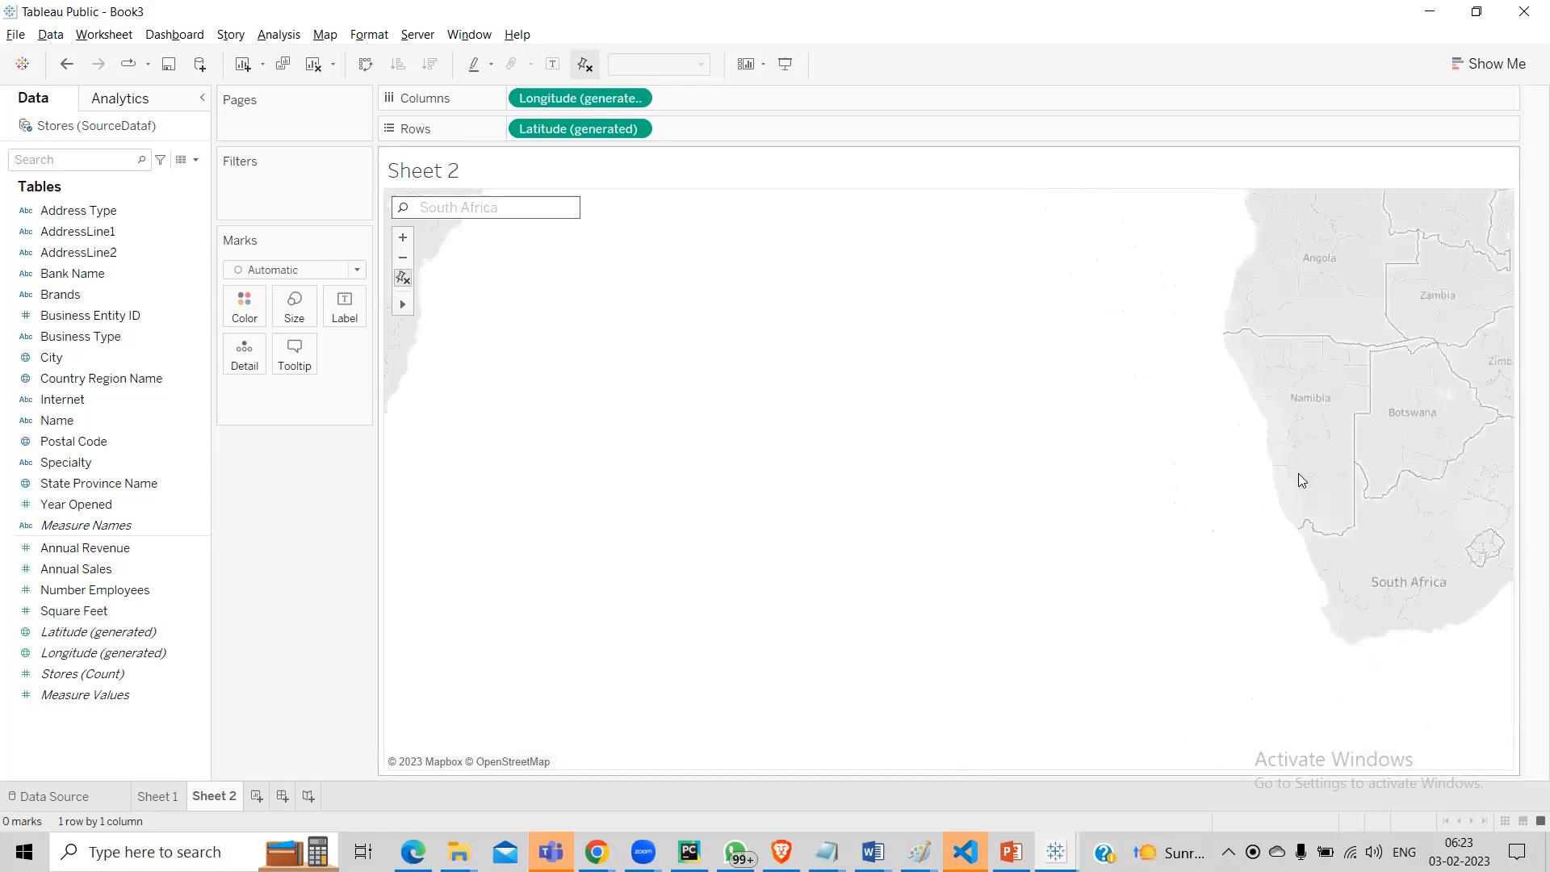
pyautogui.scroll(-2, 1299, 473)
pyautogui.scroll(3, 1305, 464)
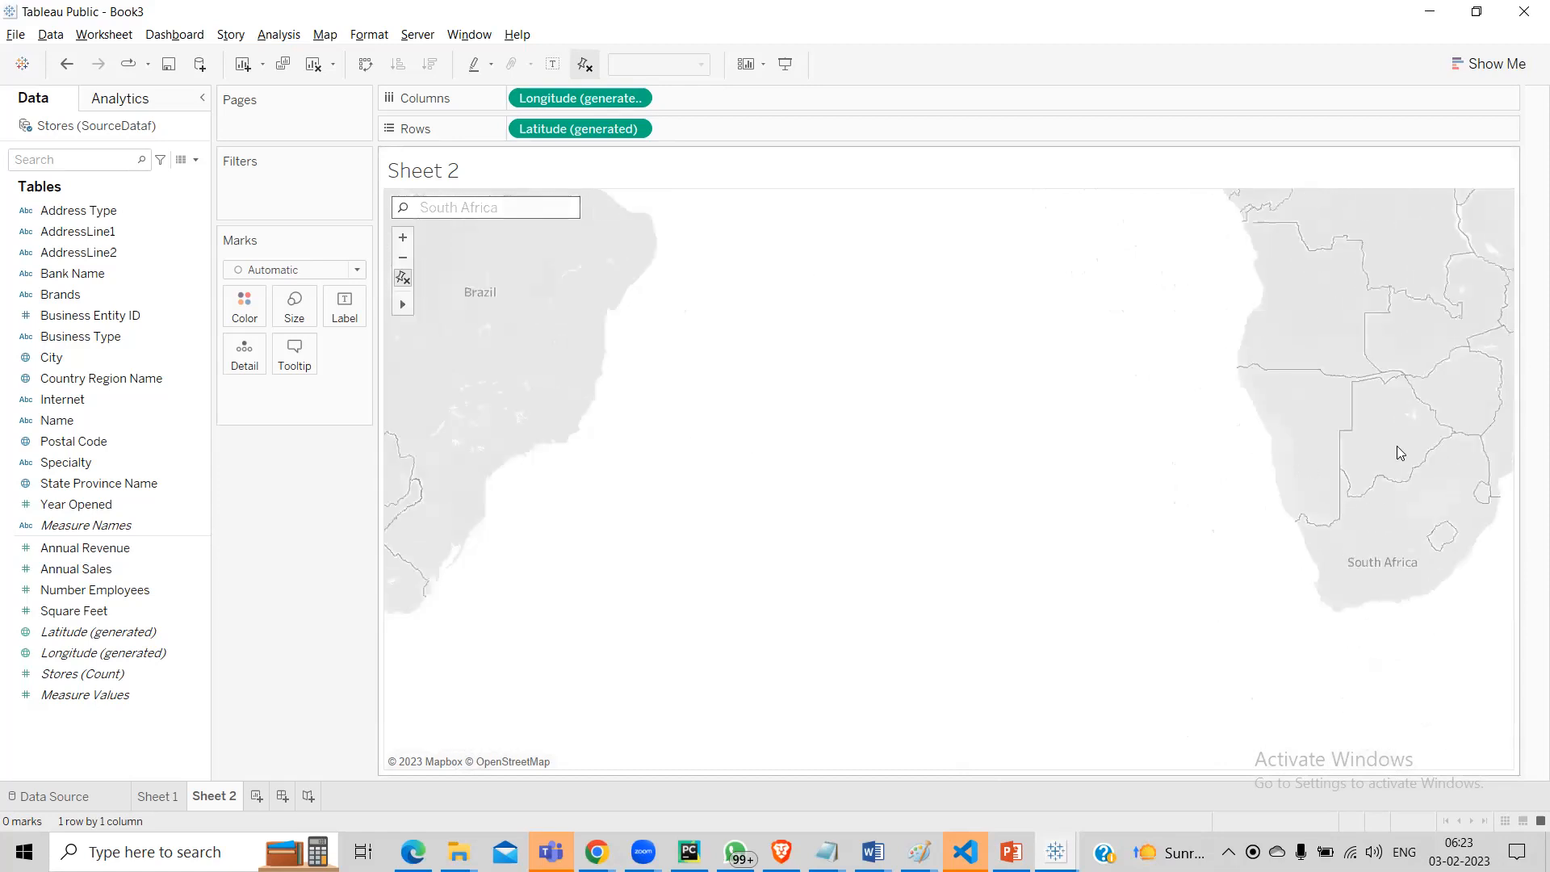
pyautogui.scroll(2, 1401, 534)
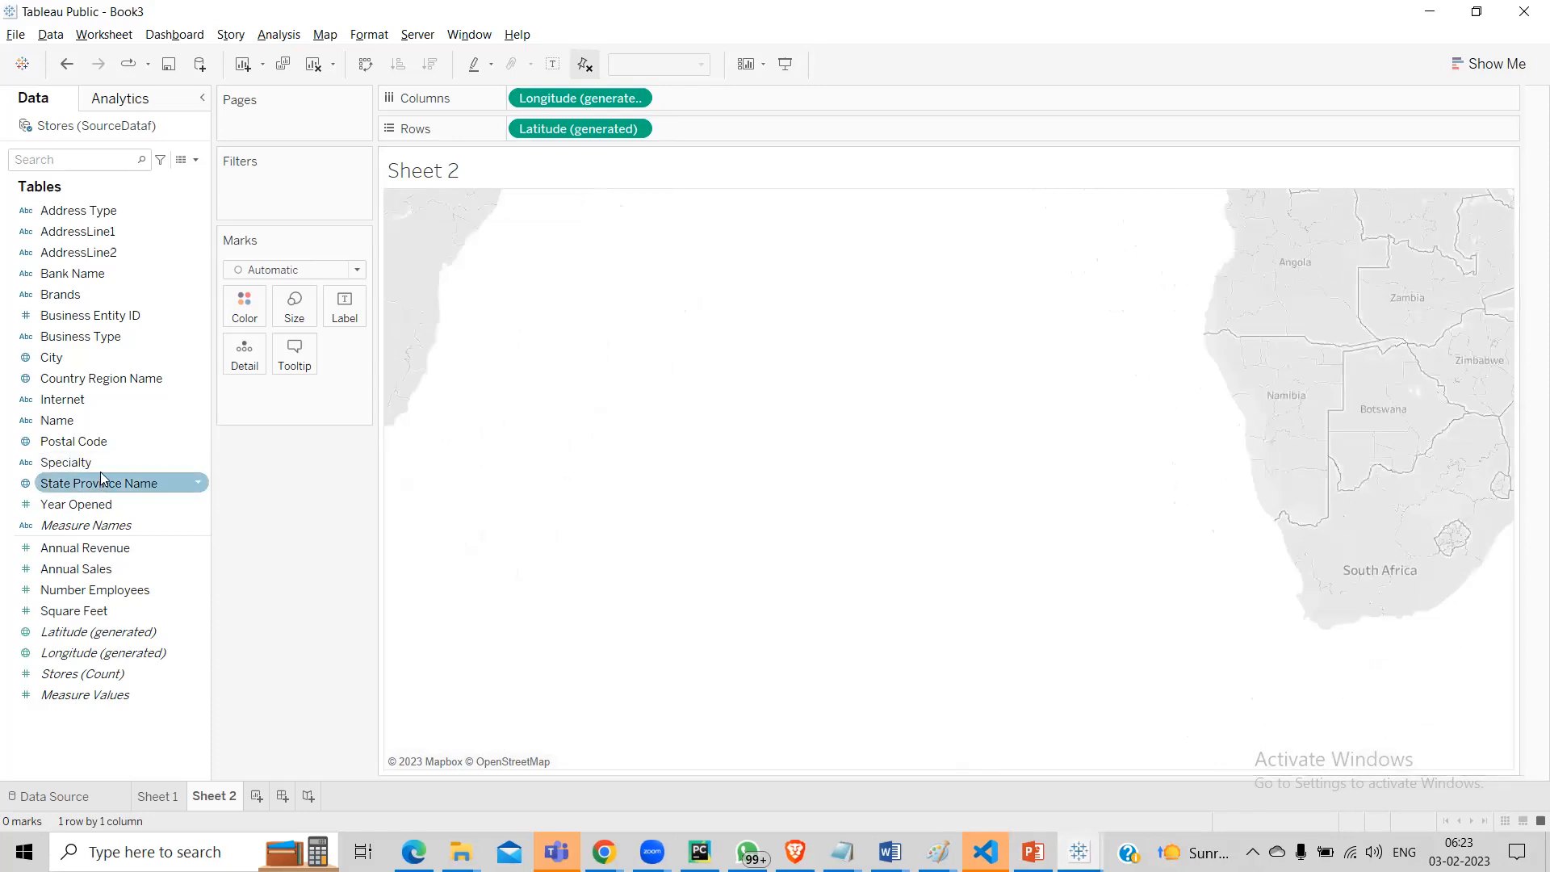
# Step: Place the City field on Rows before Latitude and move it from there onto the map's marks as a detail
pyautogui.click(84, 358)
pyautogui.moveTo(81, 356); pyautogui.dragTo(729, 129)
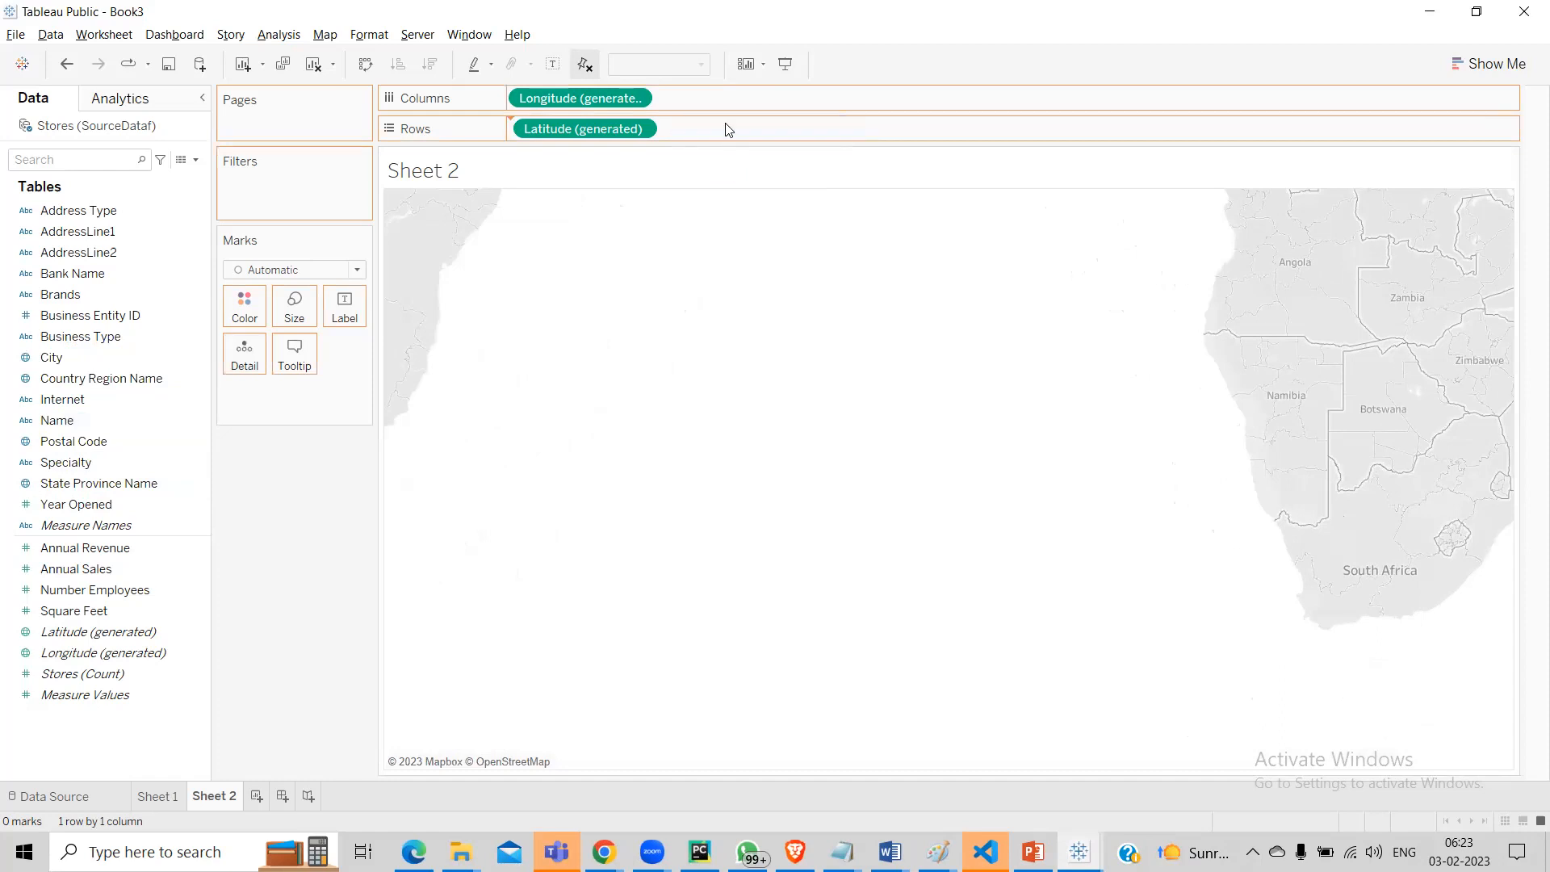
pyautogui.moveTo(41, 405); pyautogui.dragTo(525, 129)
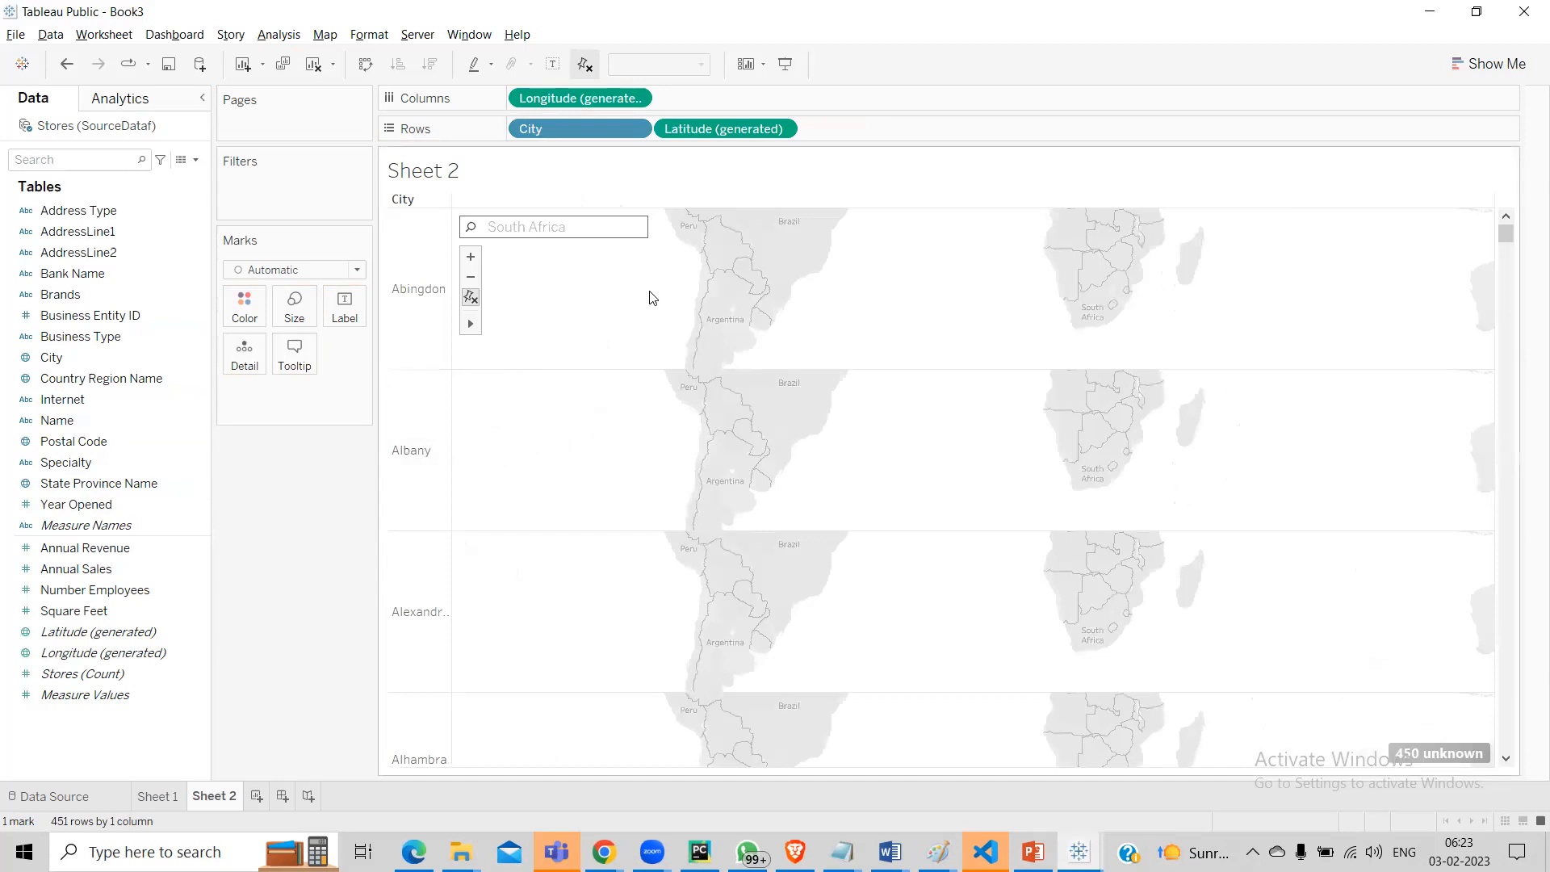
pyautogui.moveTo(546, 126); pyautogui.dragTo(269, 404)
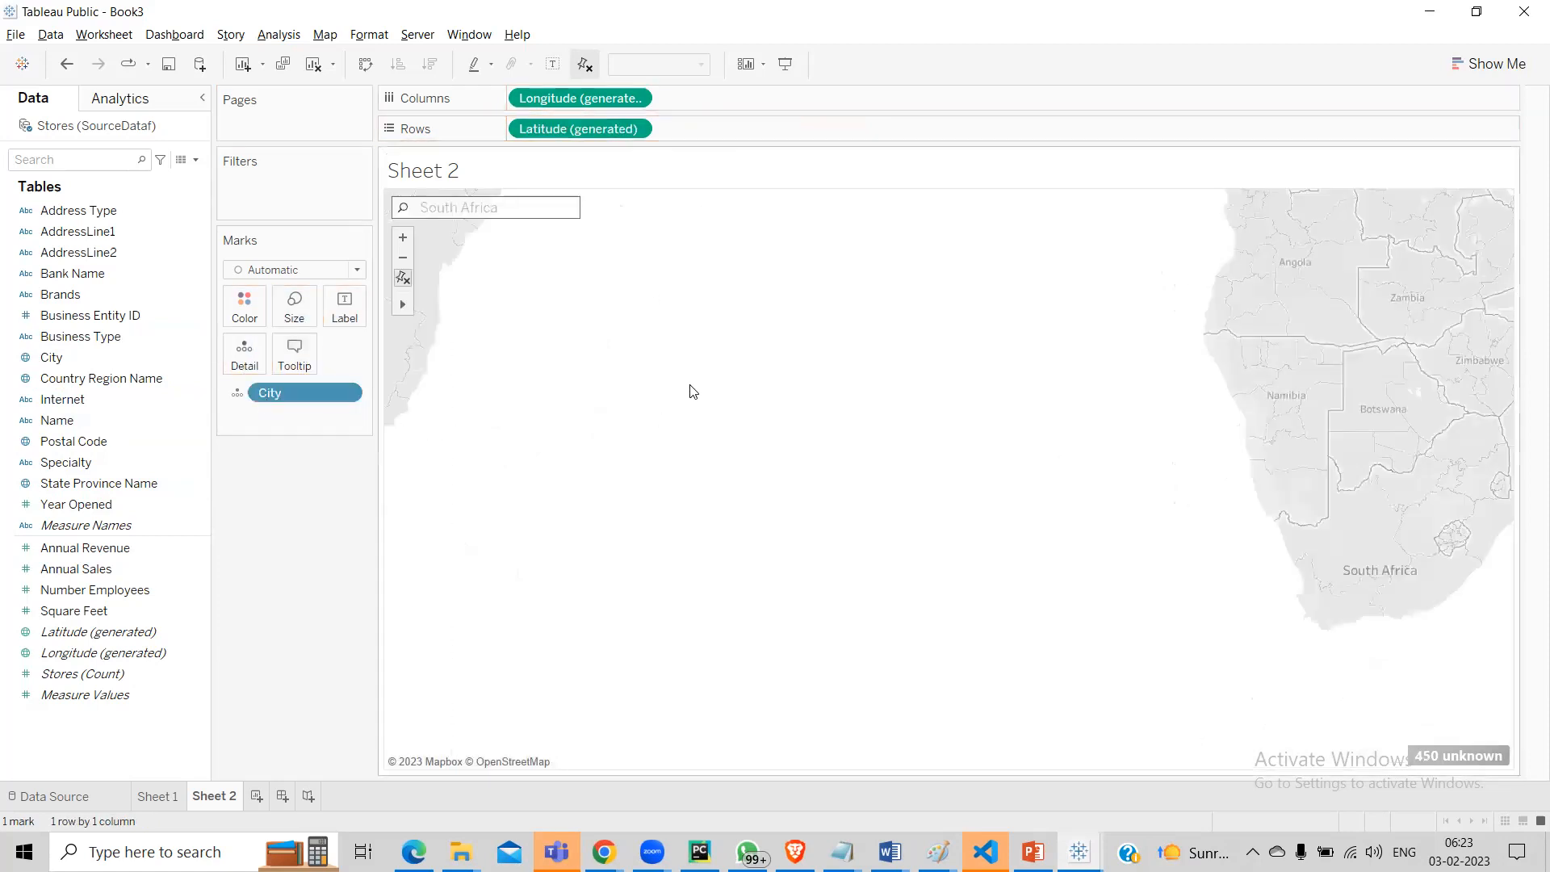
# Step: Color the map's marks by City
pyautogui.scroll(-5, 695, 390)
pyautogui.scroll(-4, 694, 390)
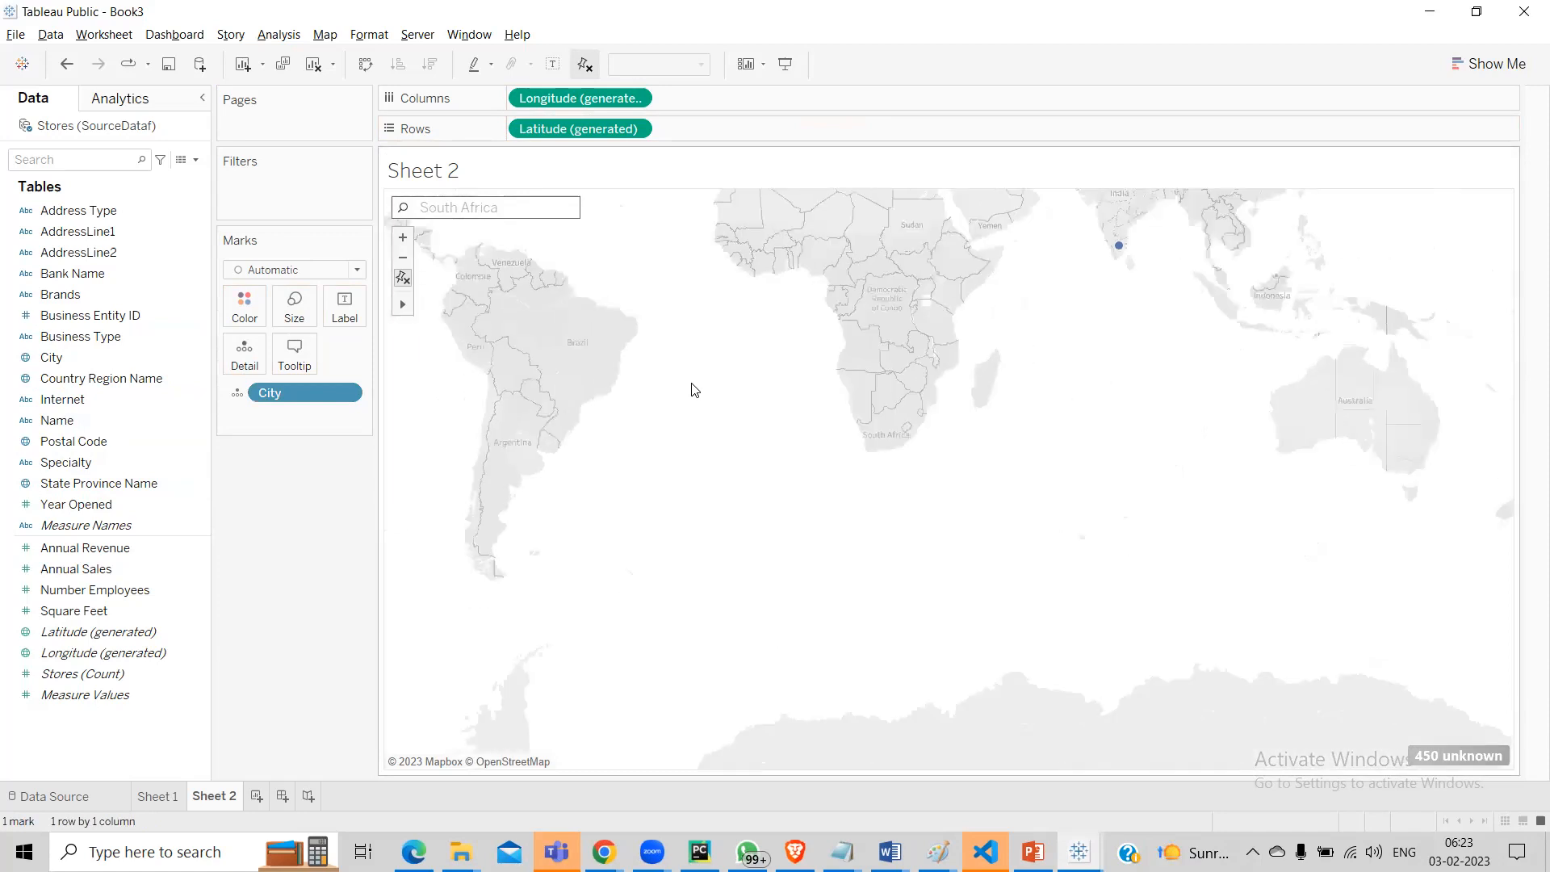
pyautogui.scroll(-2, 762, 348)
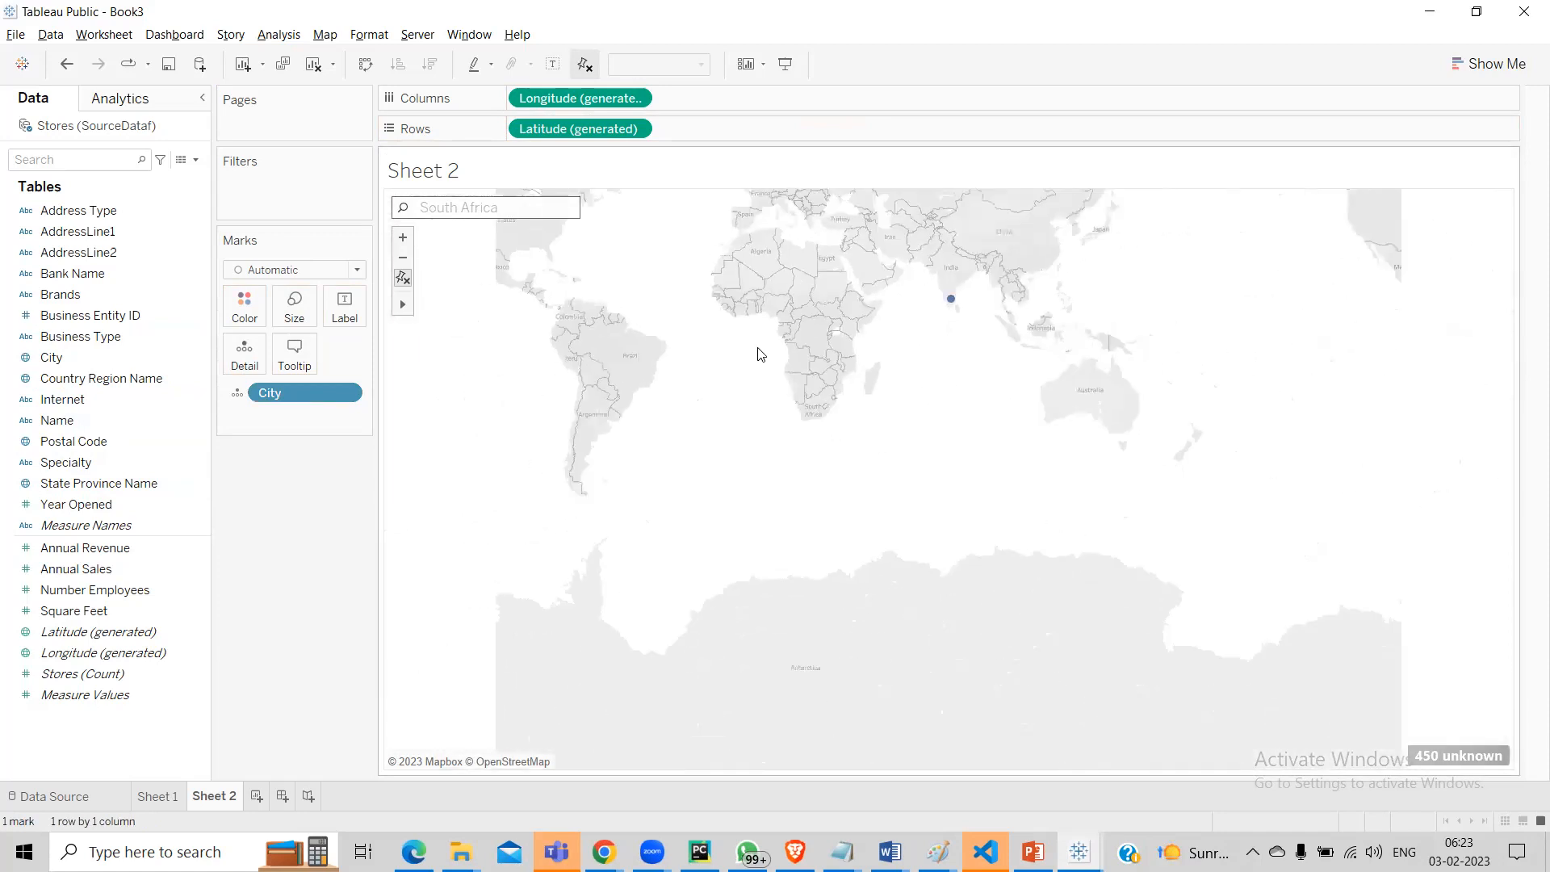
pyautogui.scroll(-1, 814, 304)
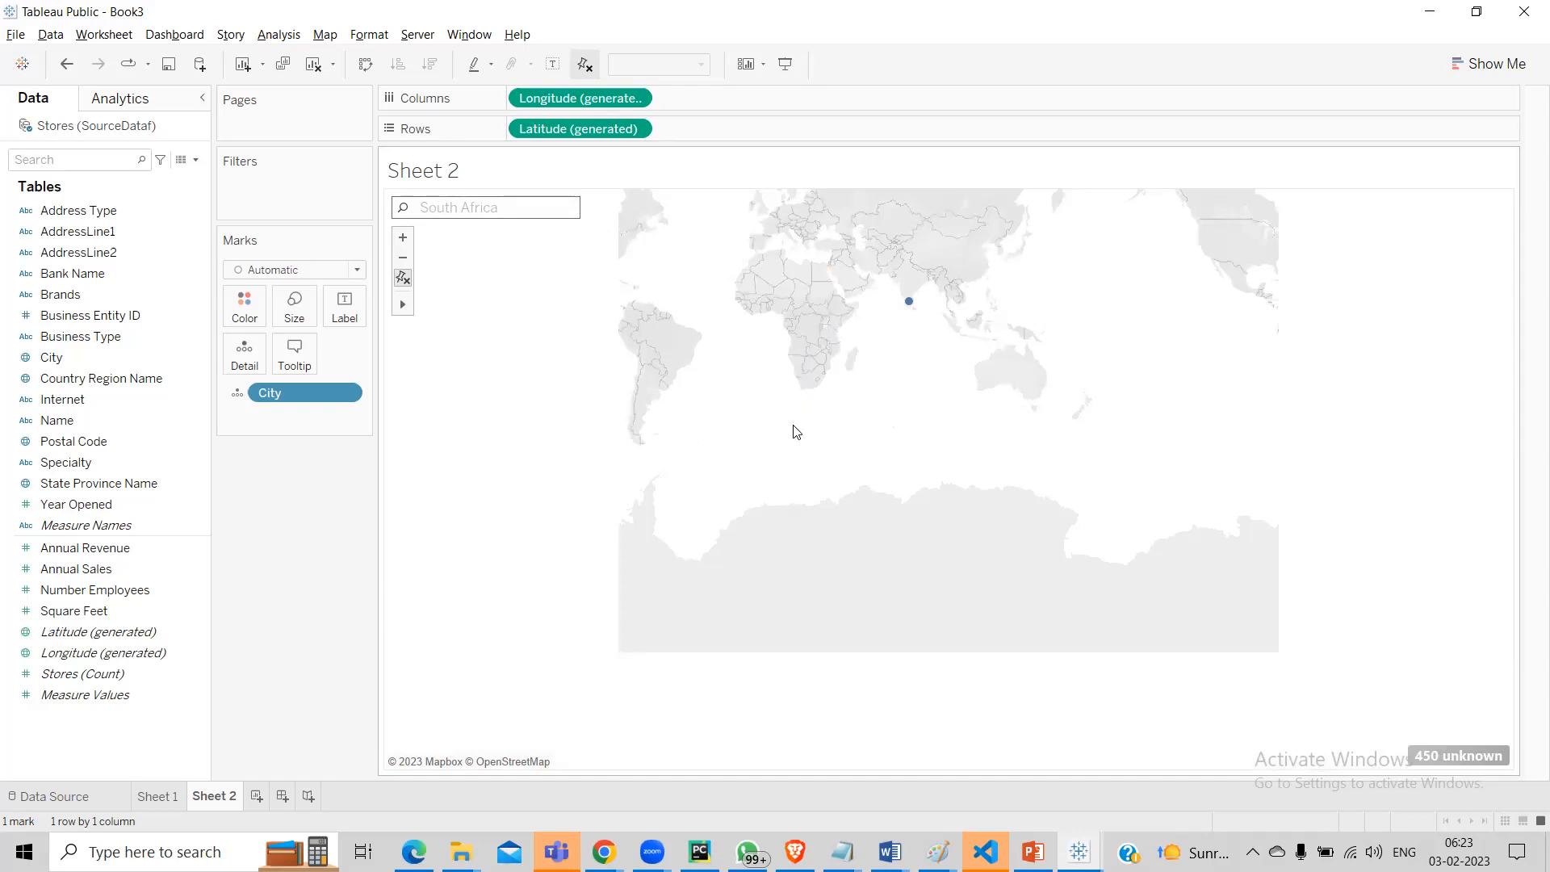
pyautogui.scroll(1, 796, 432)
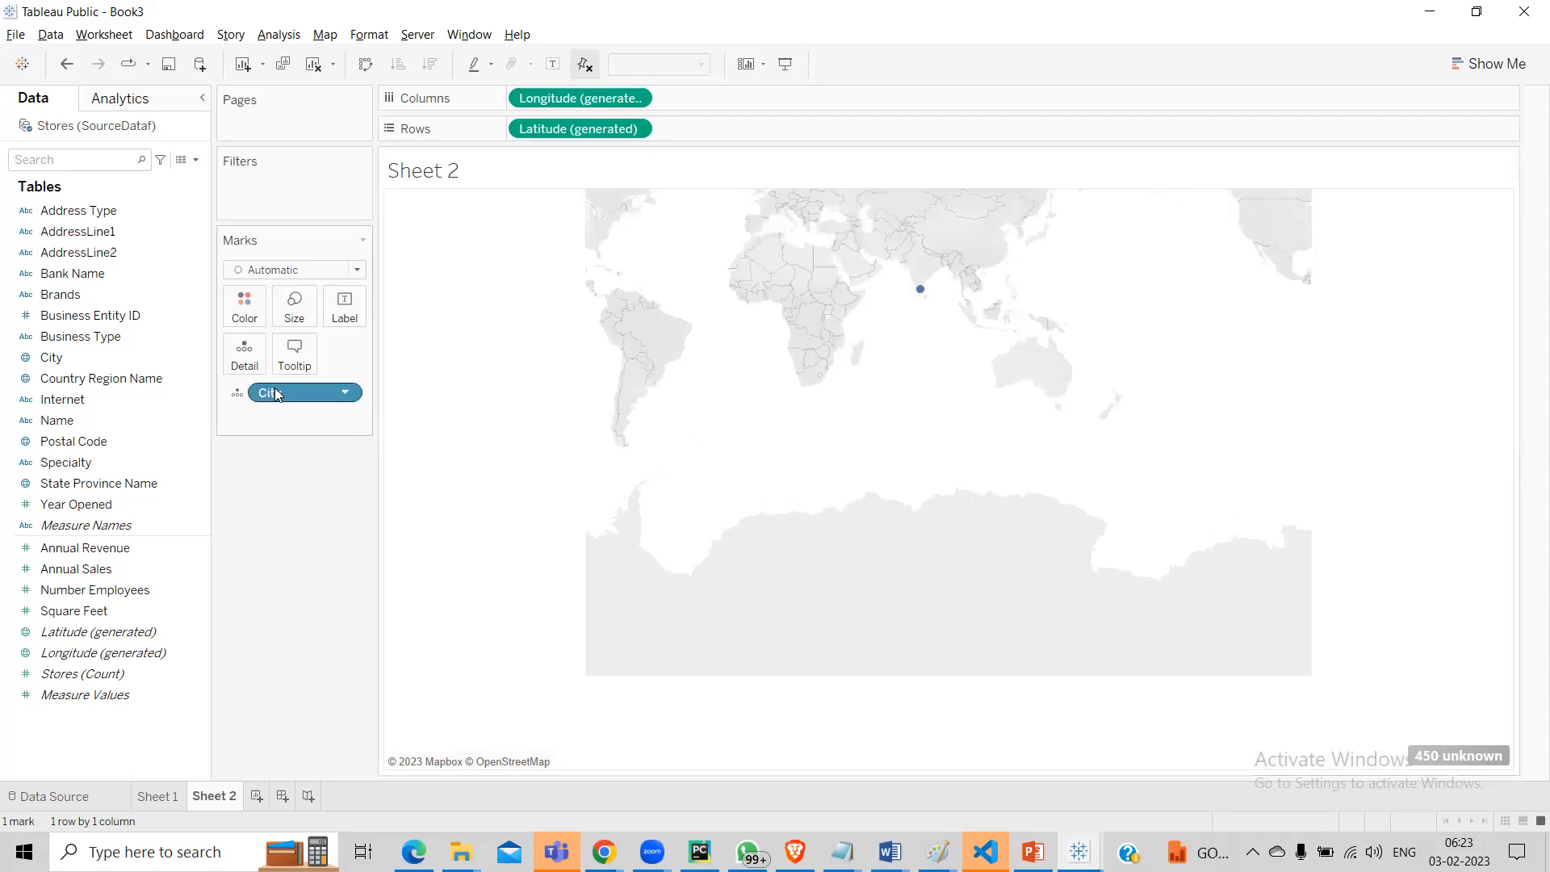
pyautogui.moveTo(275, 399); pyautogui.dragTo(253, 323)
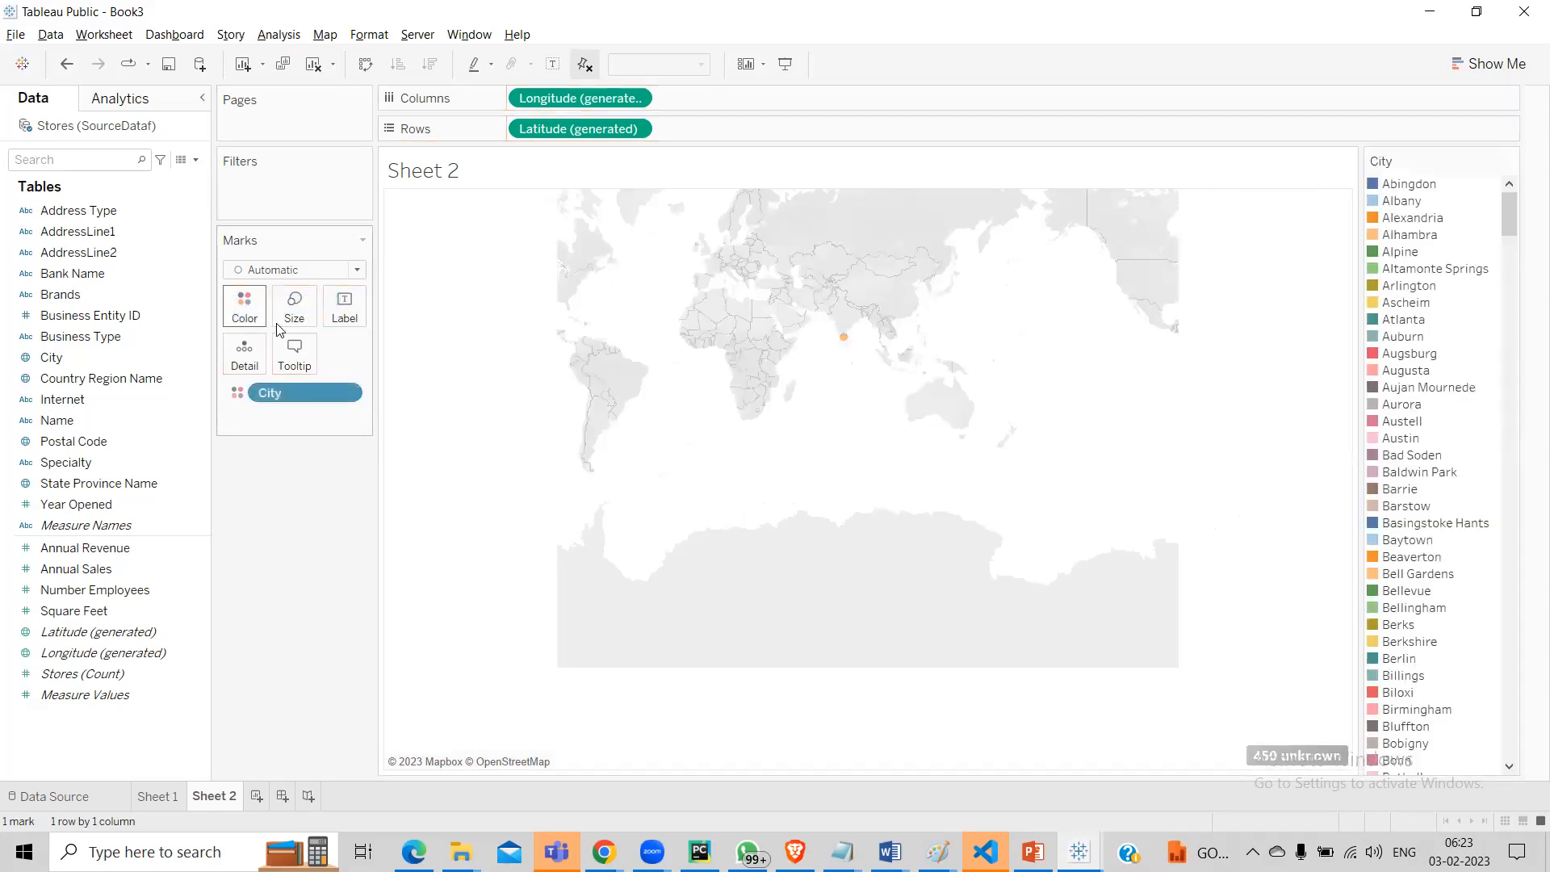
# Step: Highlight Alpine and Alexandria one after the other from the City color legend, and clear the highlight
pyautogui.click(1421, 251)
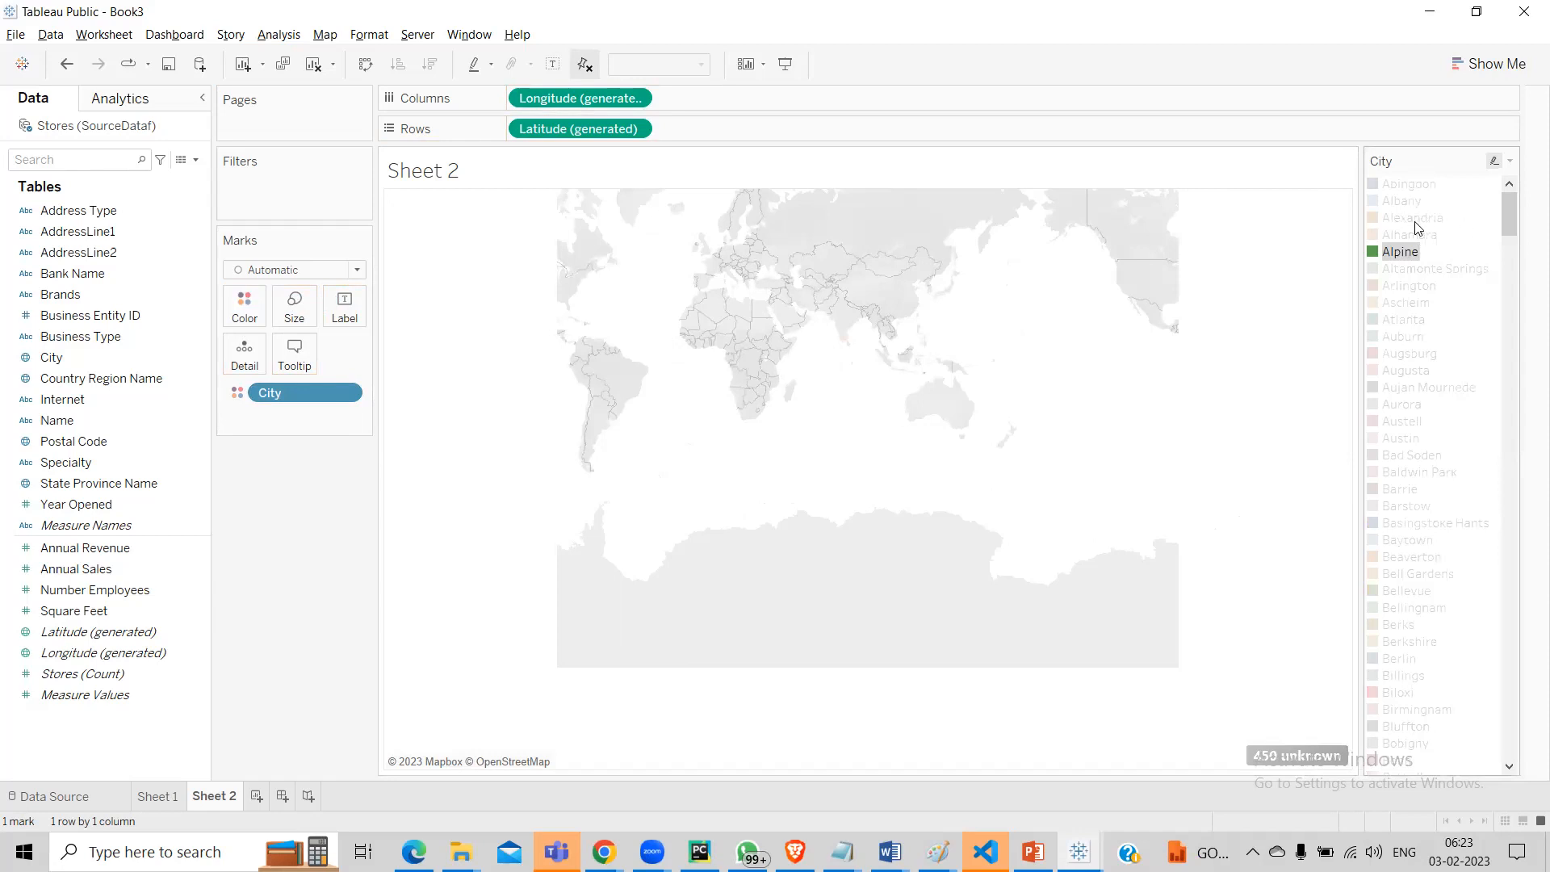
pyautogui.click(1415, 222)
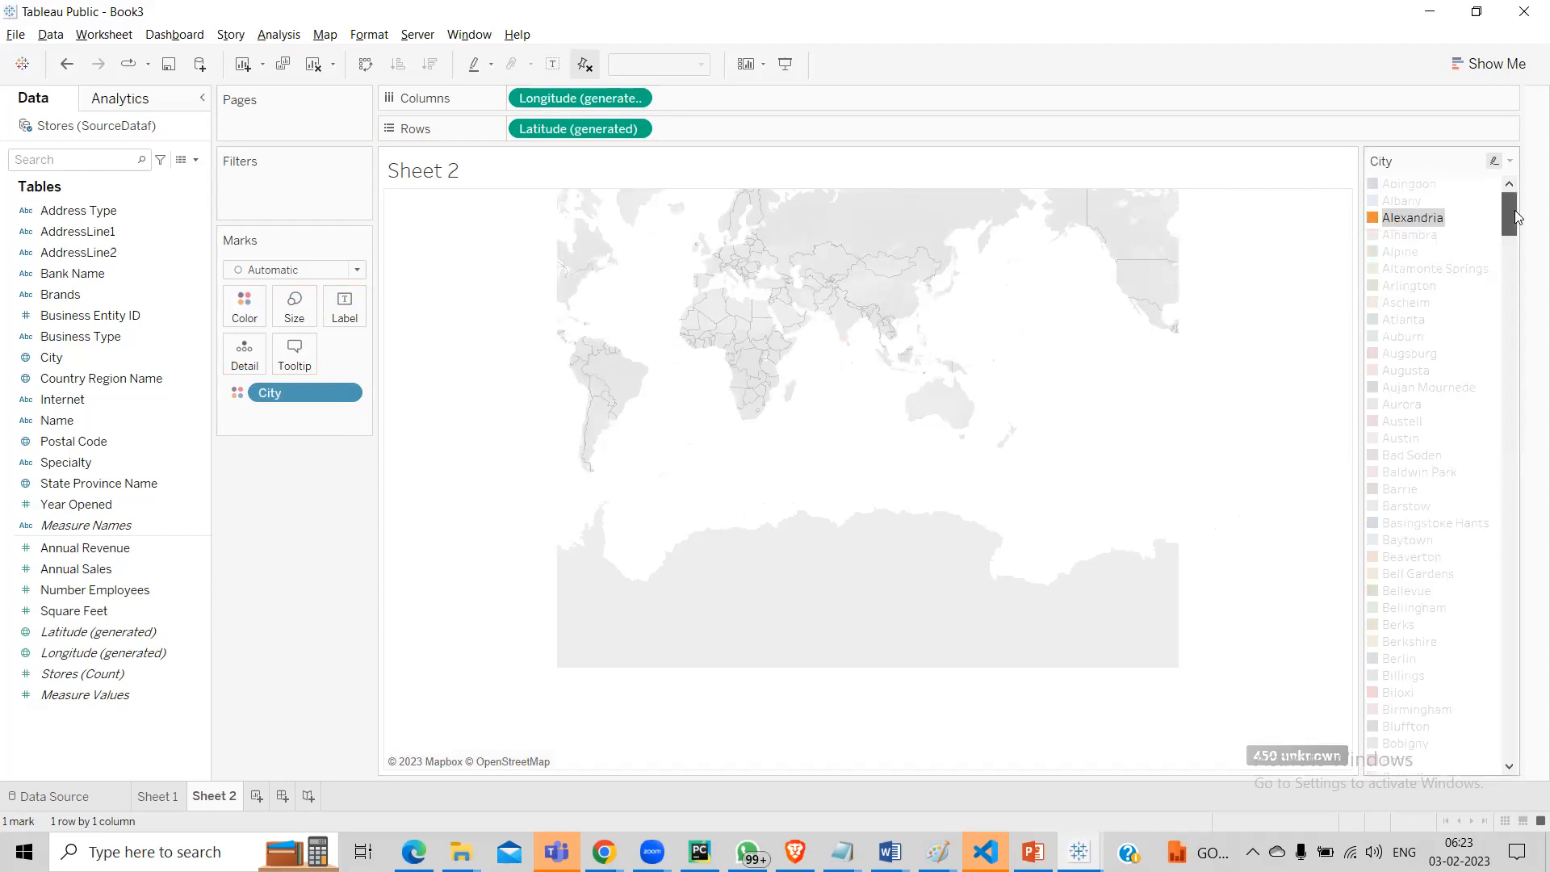
pyautogui.click(828, 255)
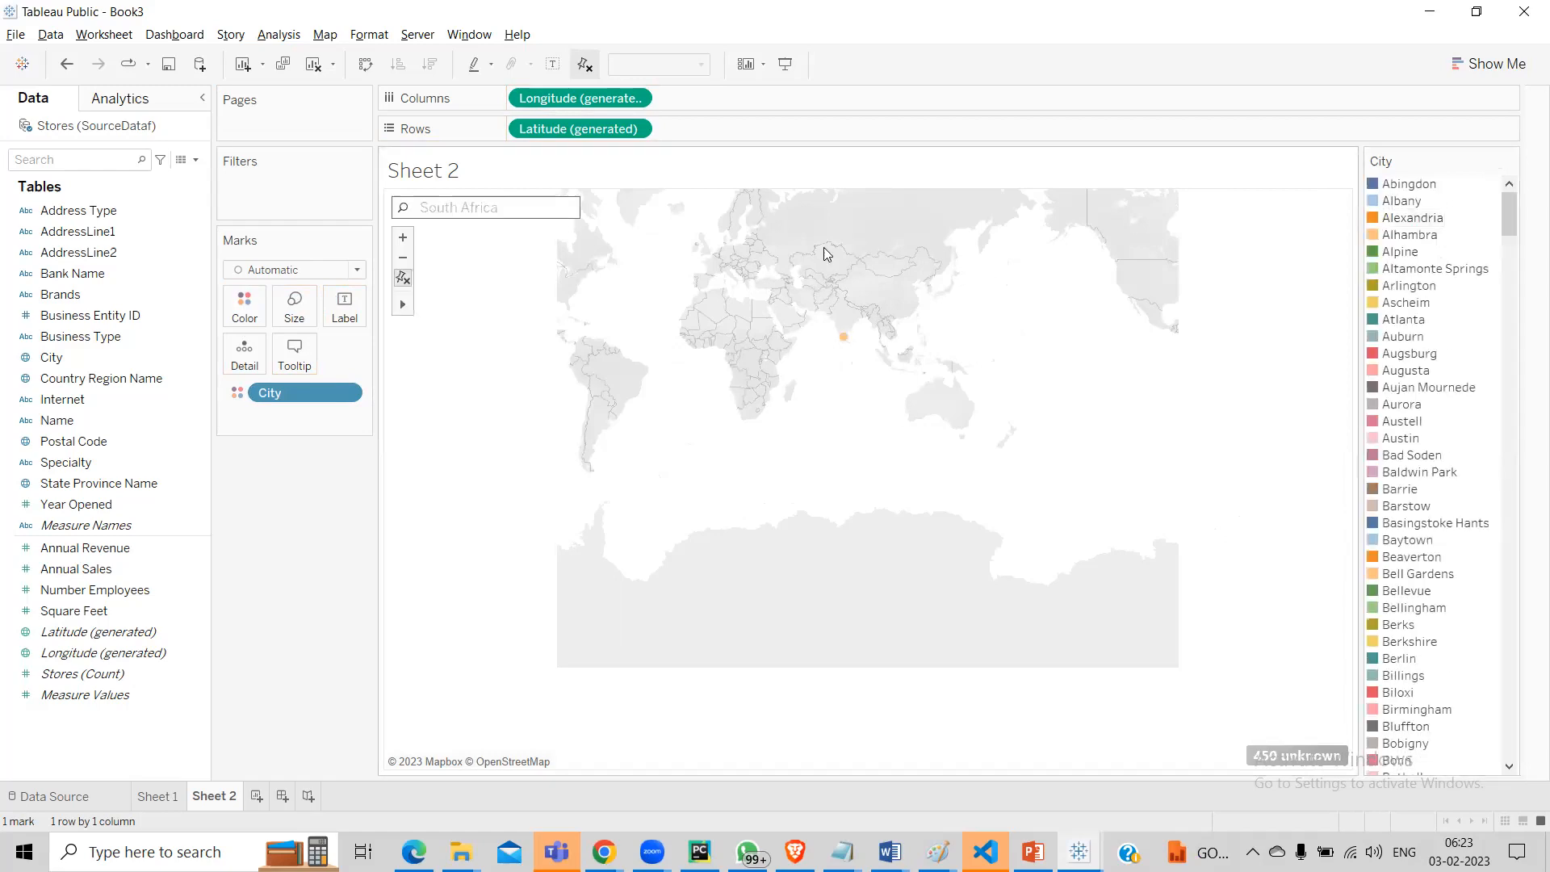
# Step: Reset the map view and inspect the city mark in southern India at several zoom levels
pyautogui.scroll(3, 828, 254)
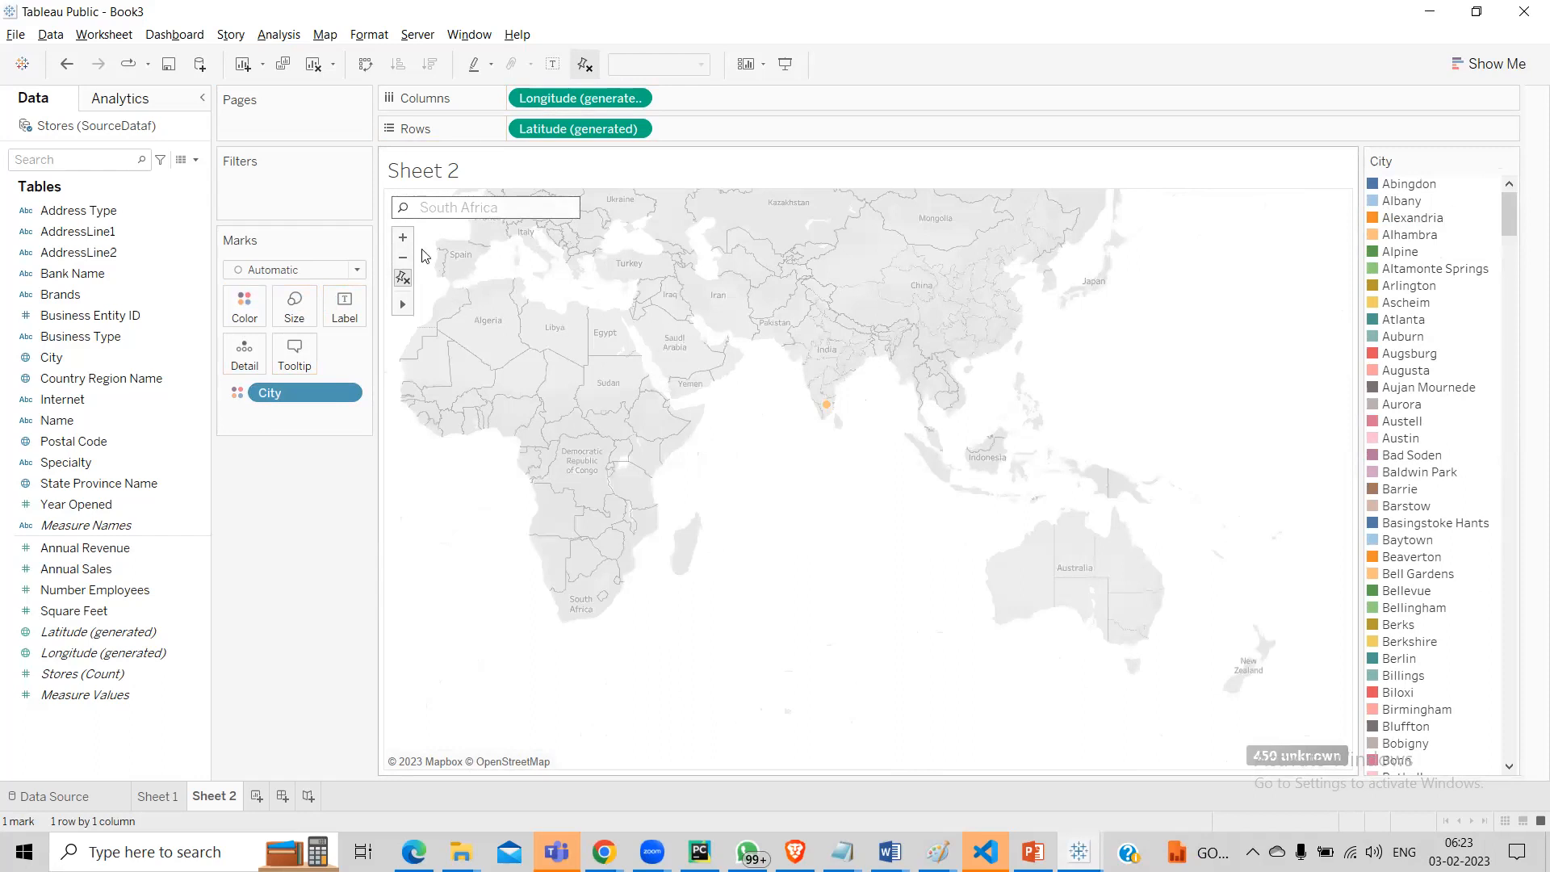
pyautogui.click(403, 277)
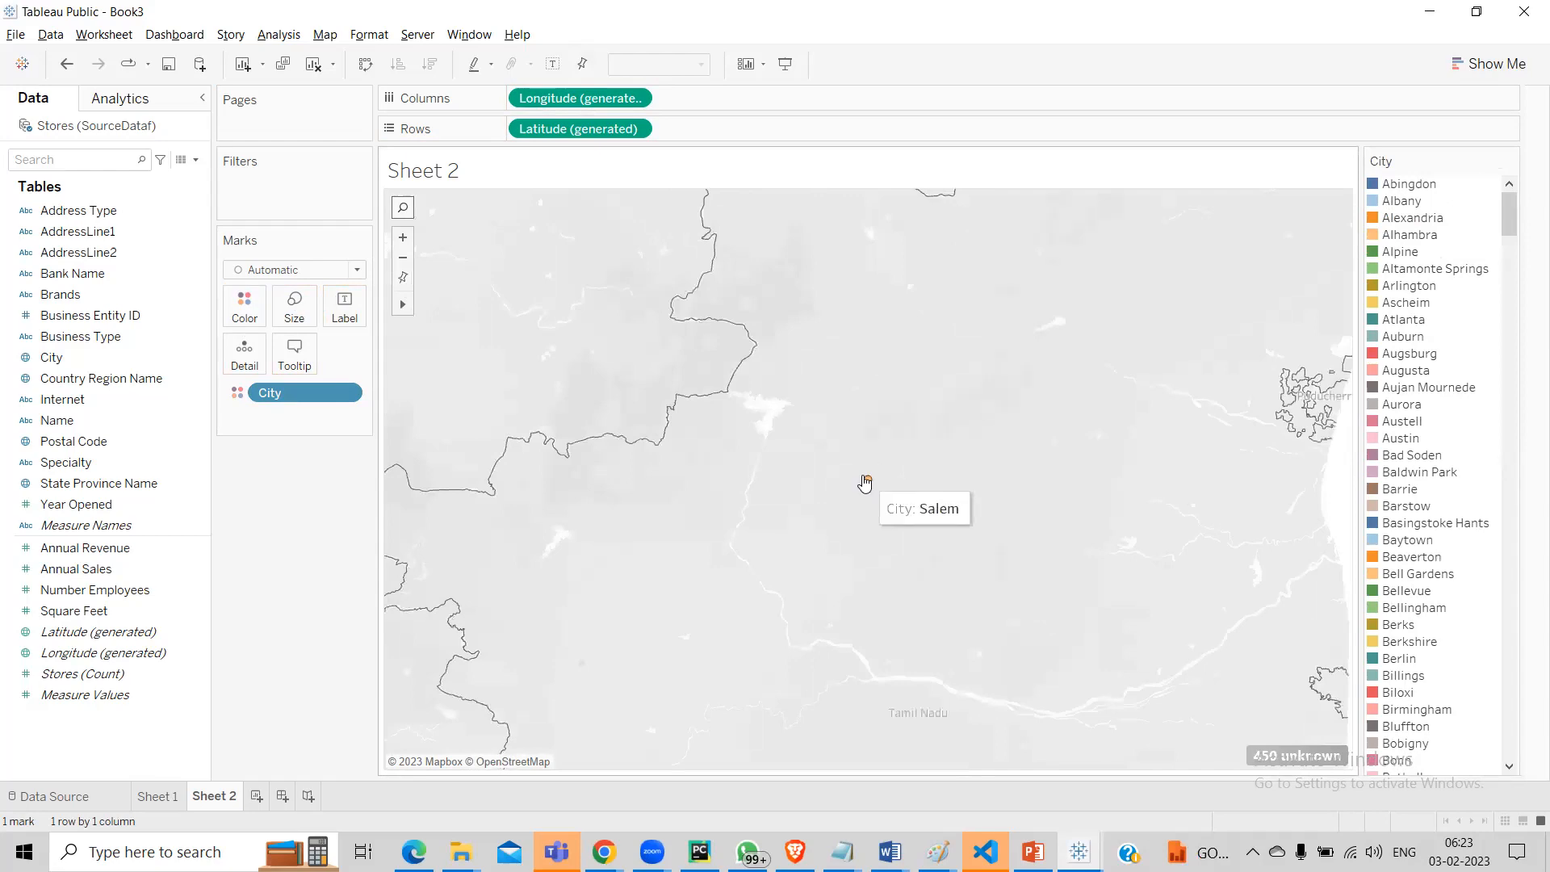
pyautogui.scroll(-2, 866, 482)
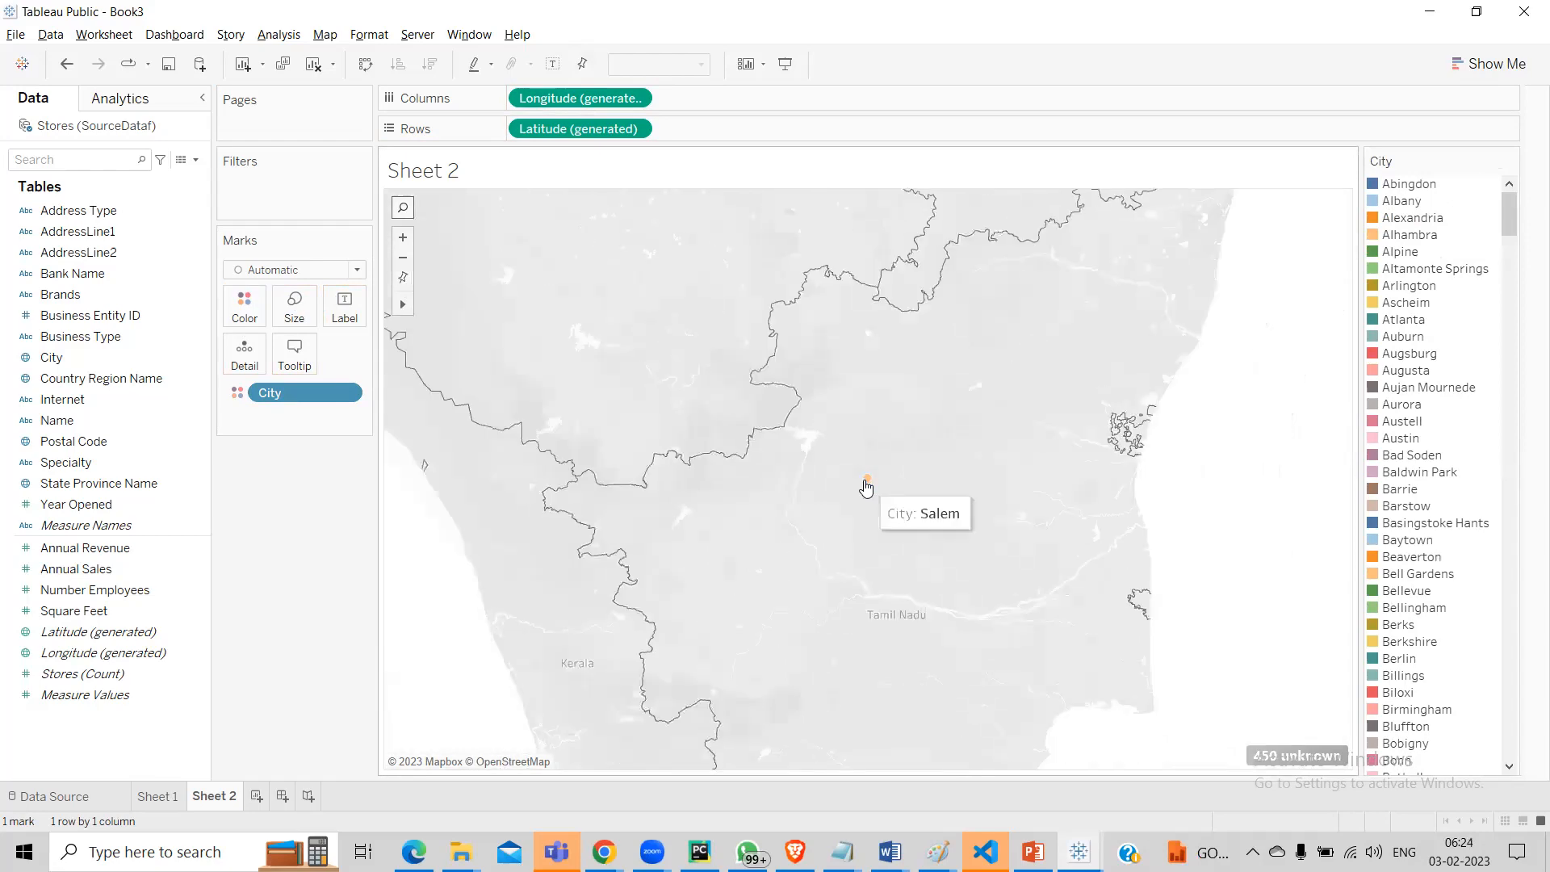
pyautogui.scroll(-4, 863, 481)
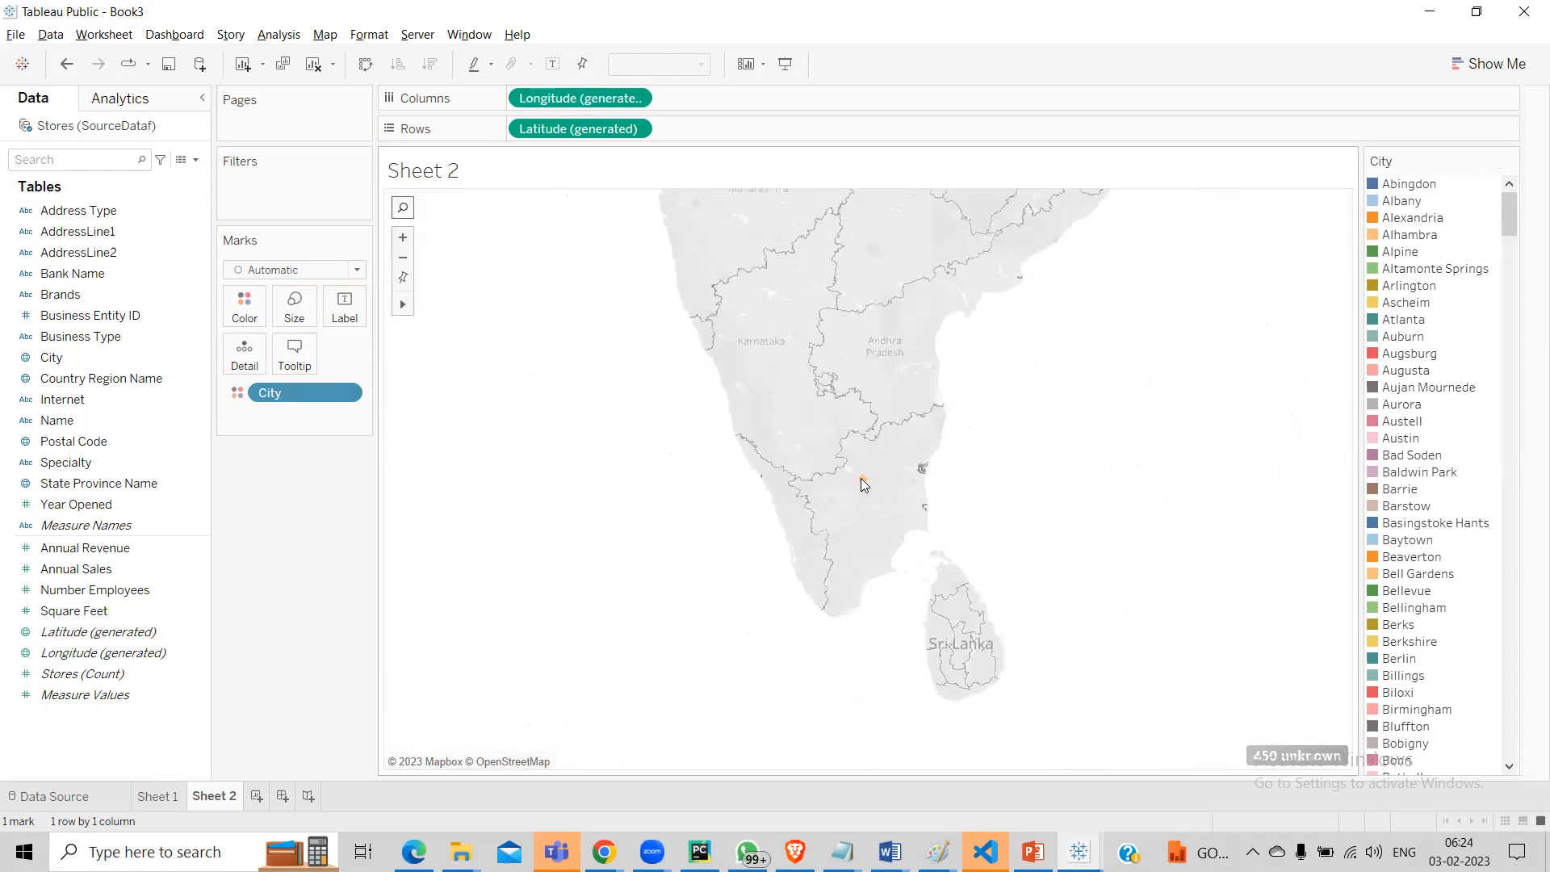
pyautogui.scroll(-3, 861, 478)
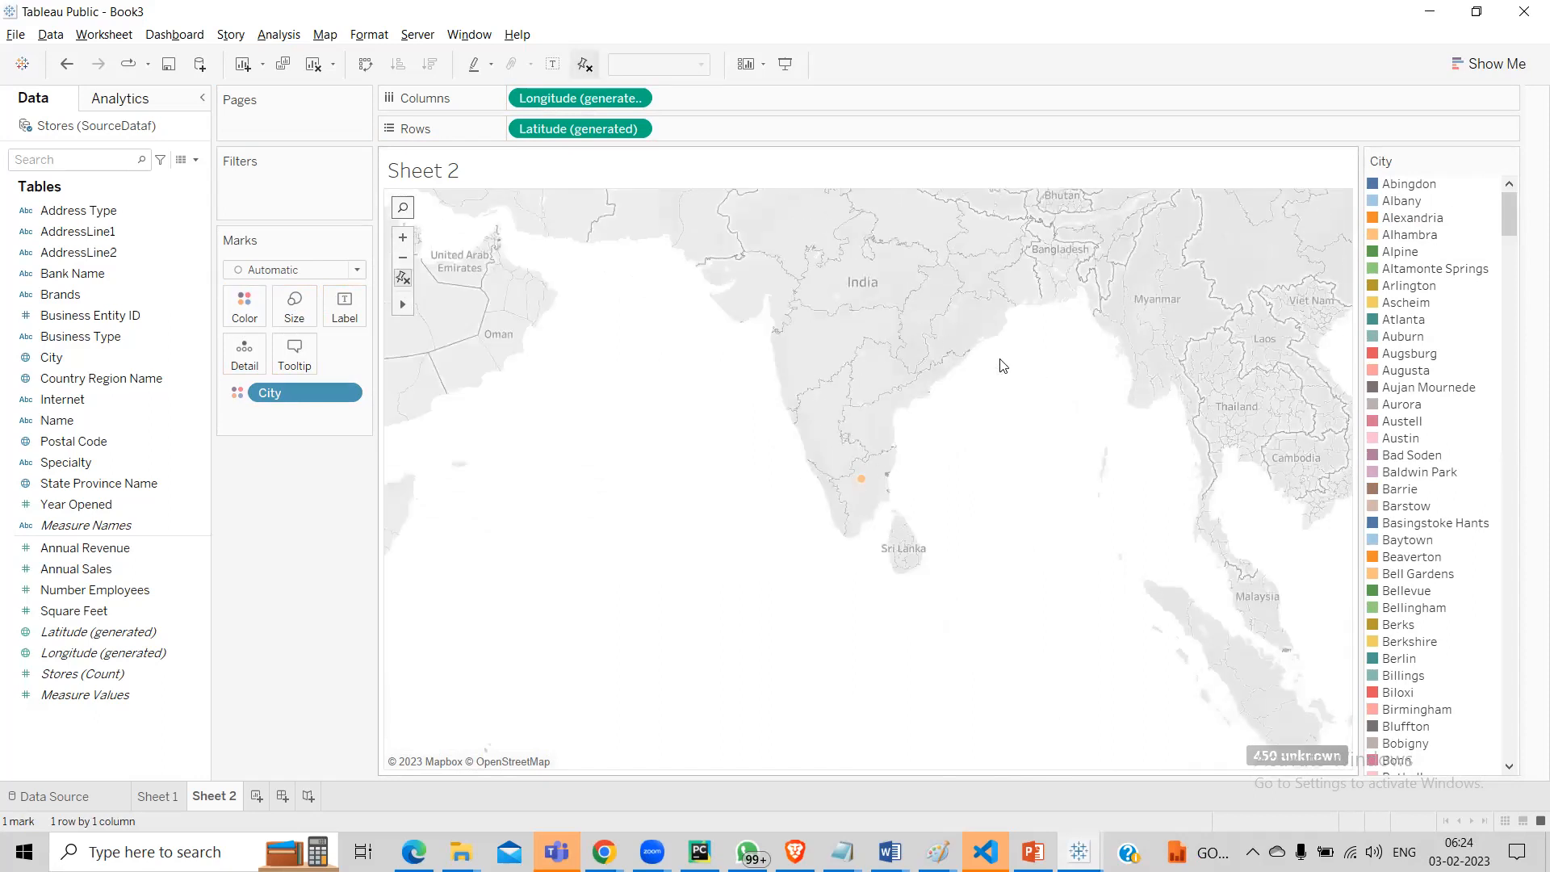
# Step: Assign the Superfishel Stone color palette to the City values and apply it to the map
pyautogui.click(1509, 162)
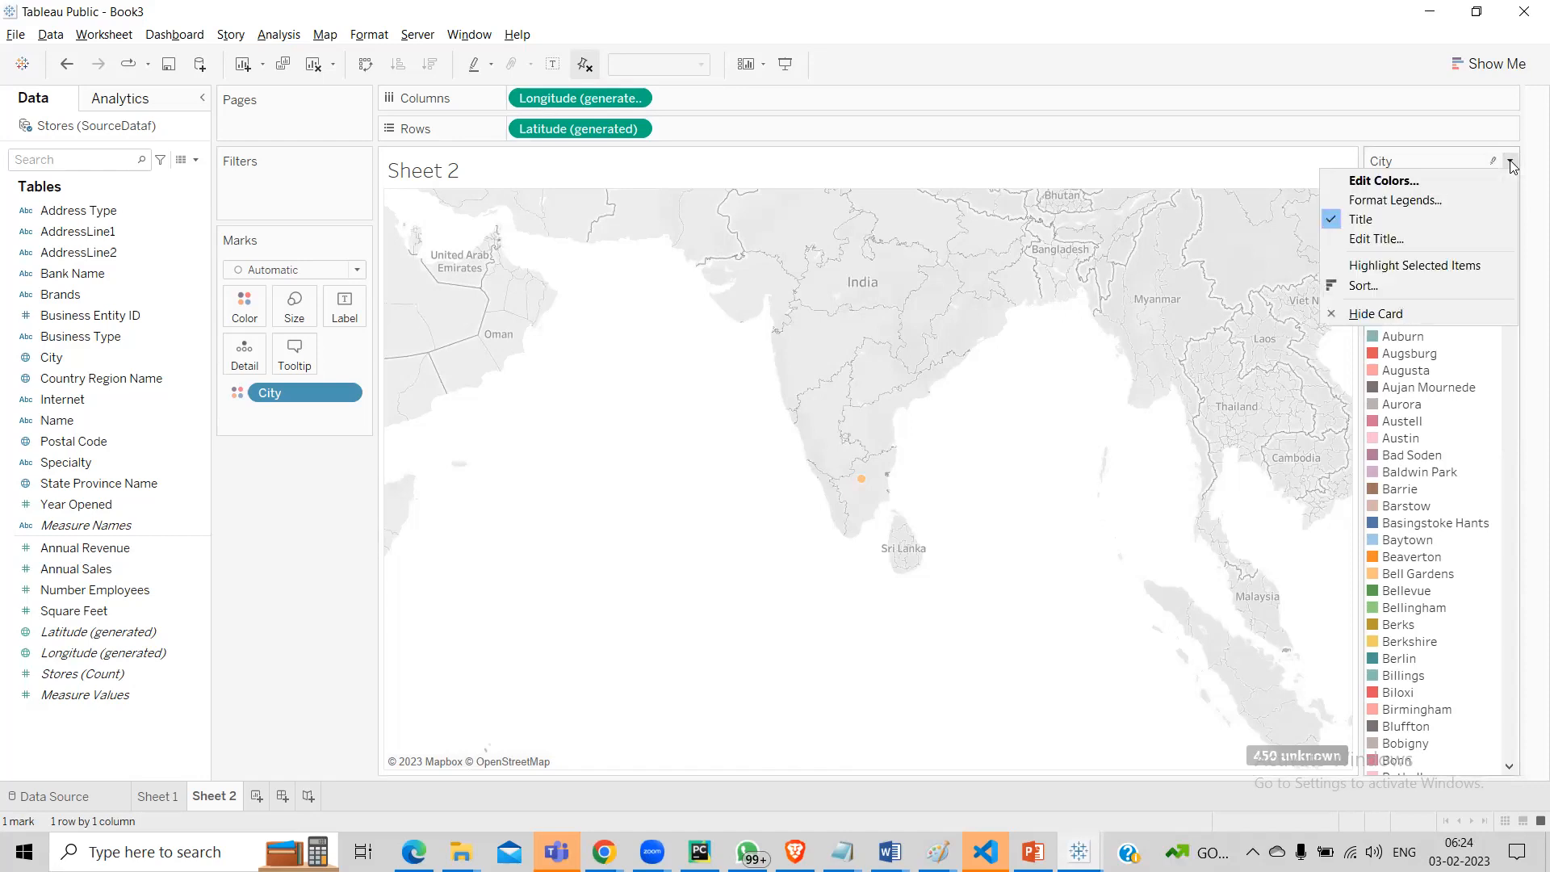
pyautogui.click(1372, 182)
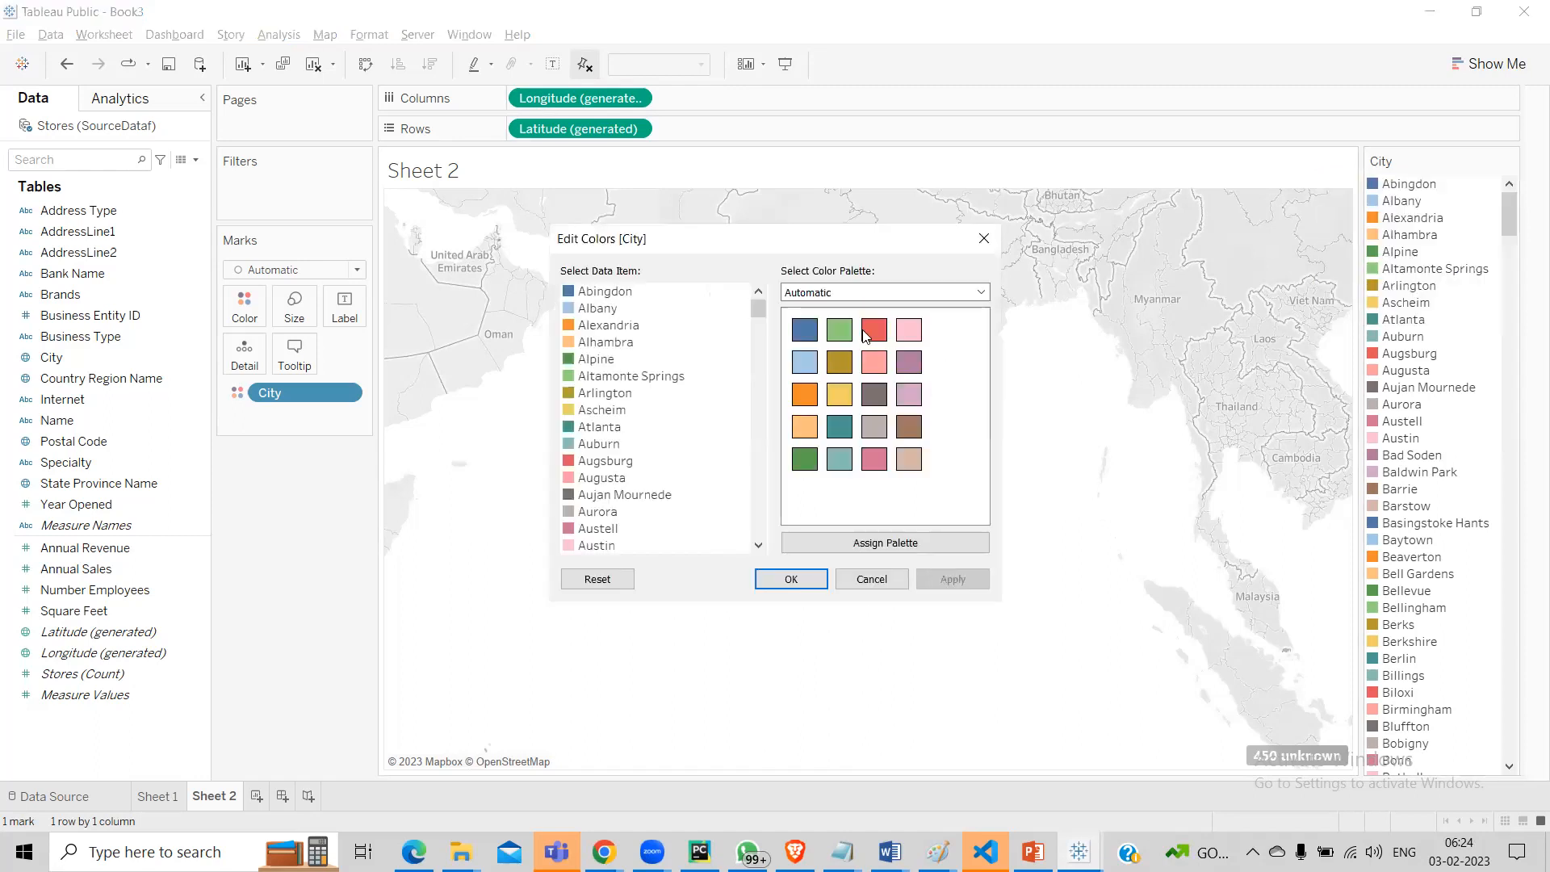
pyautogui.click(868, 301)
pyautogui.click(847, 396)
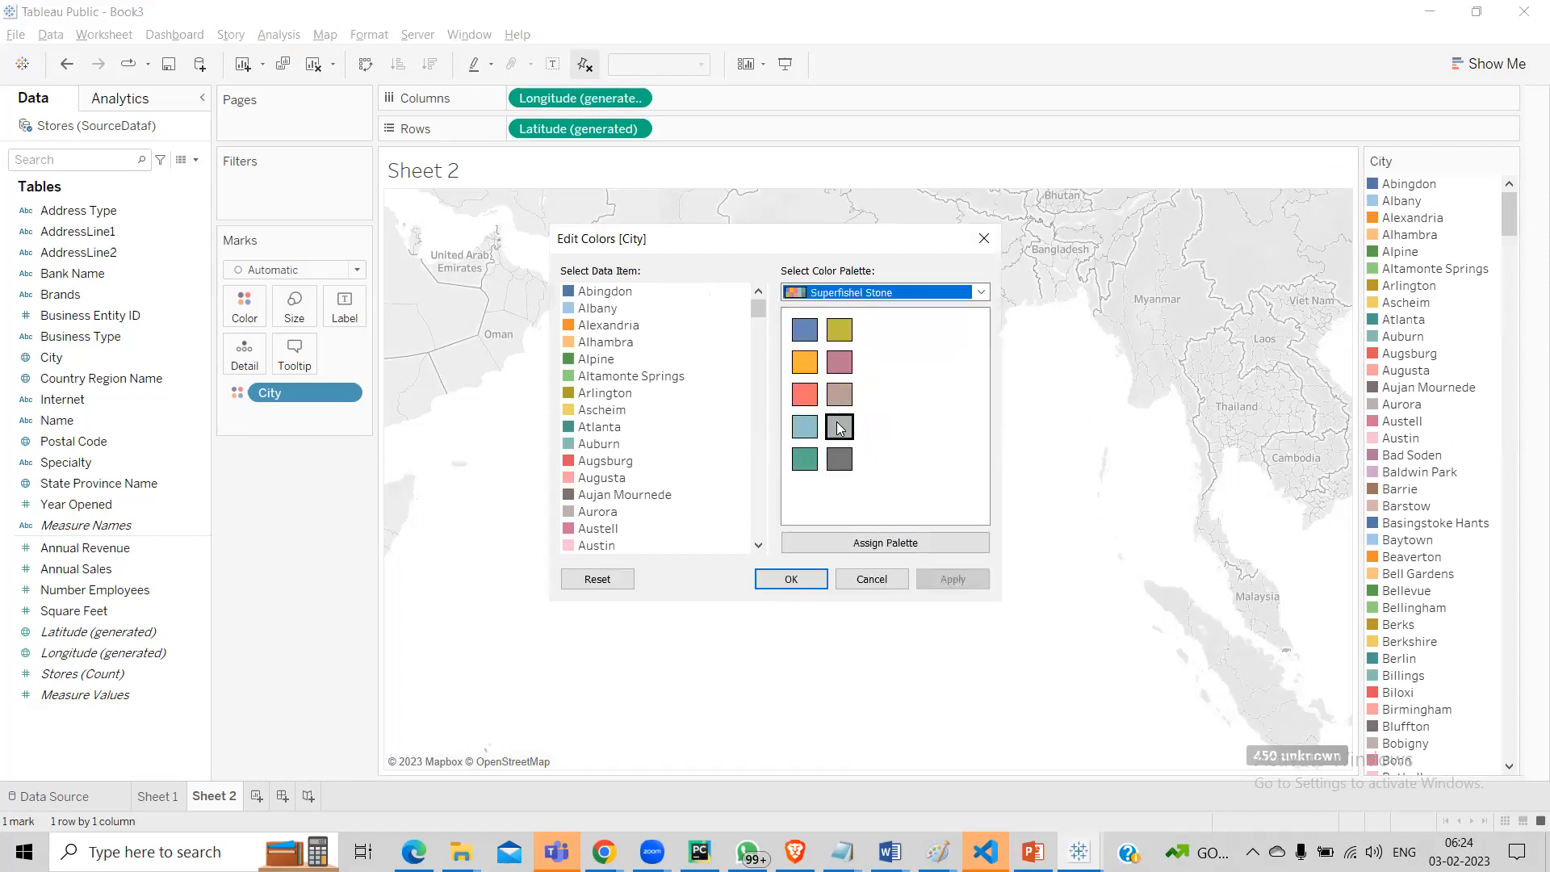
pyautogui.click(840, 426)
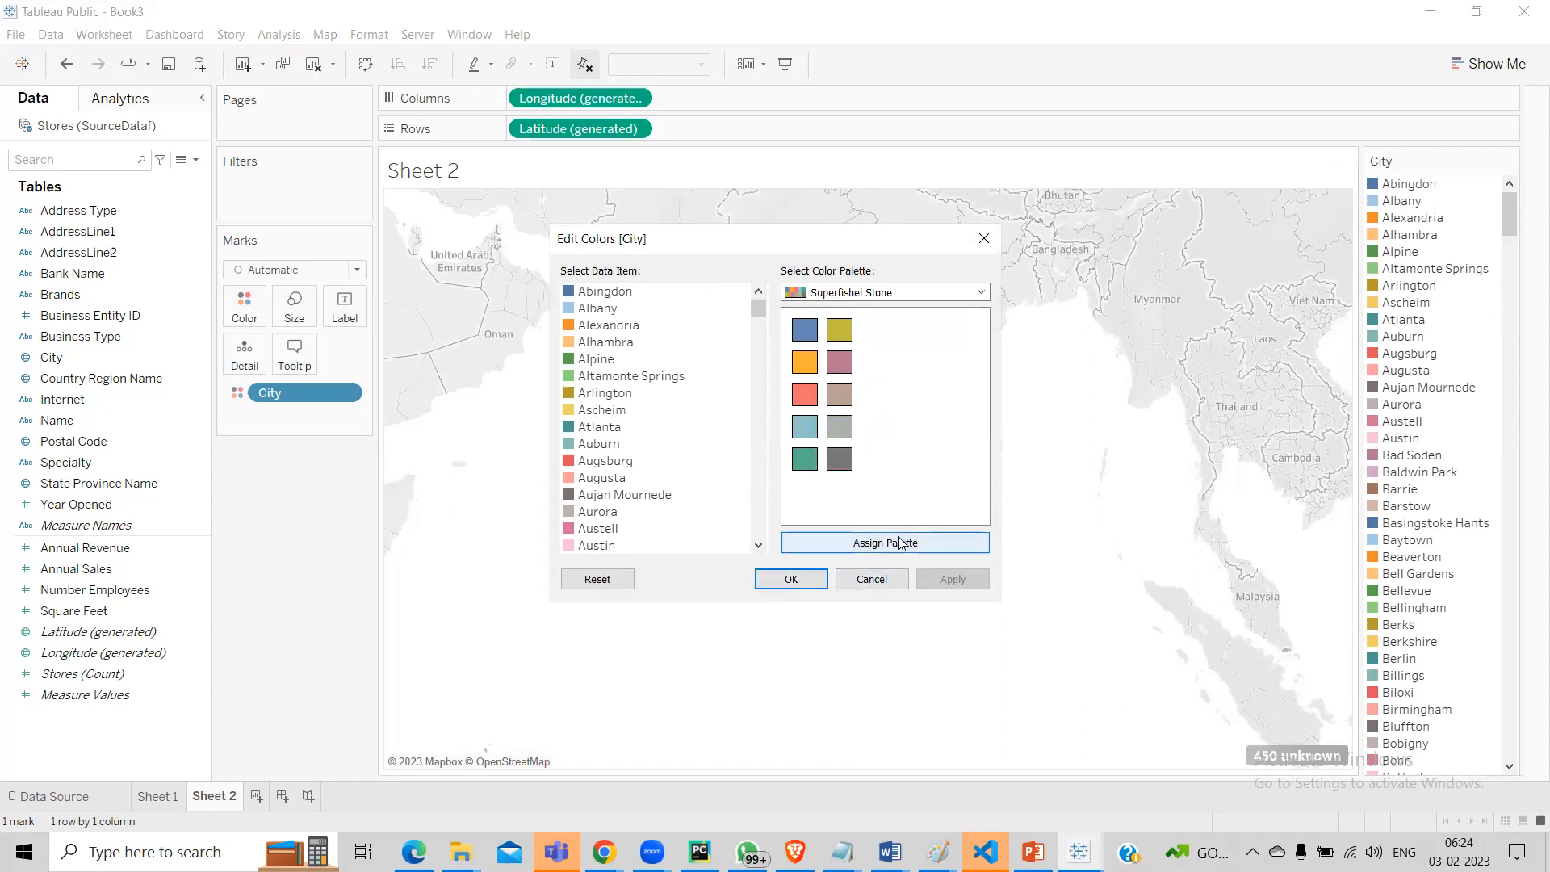
pyautogui.click(901, 544)
pyautogui.click(847, 453)
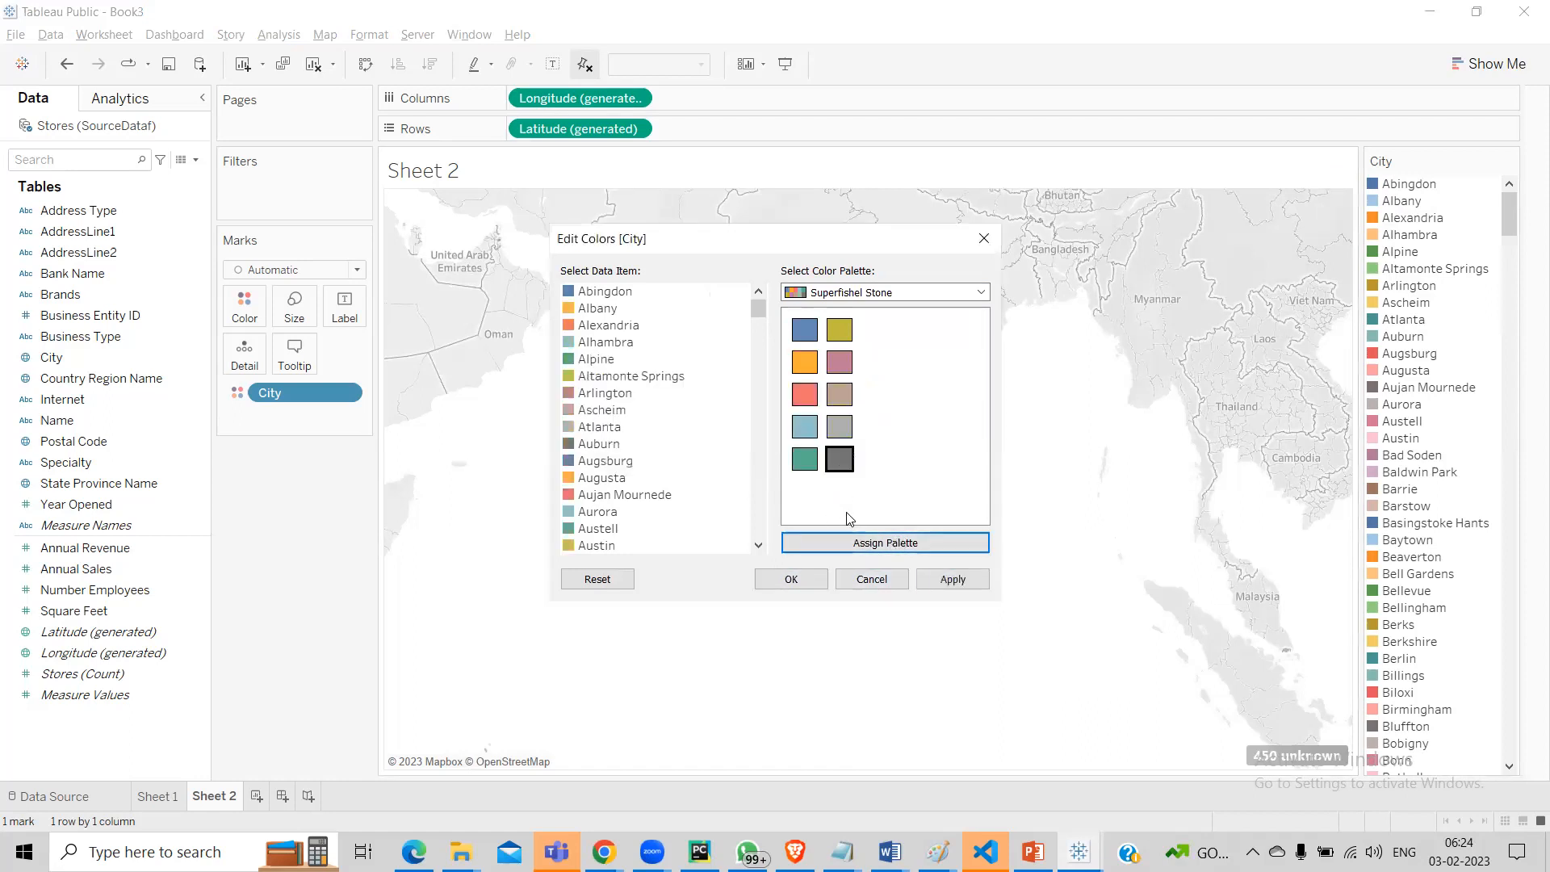
pyautogui.click(931, 594)
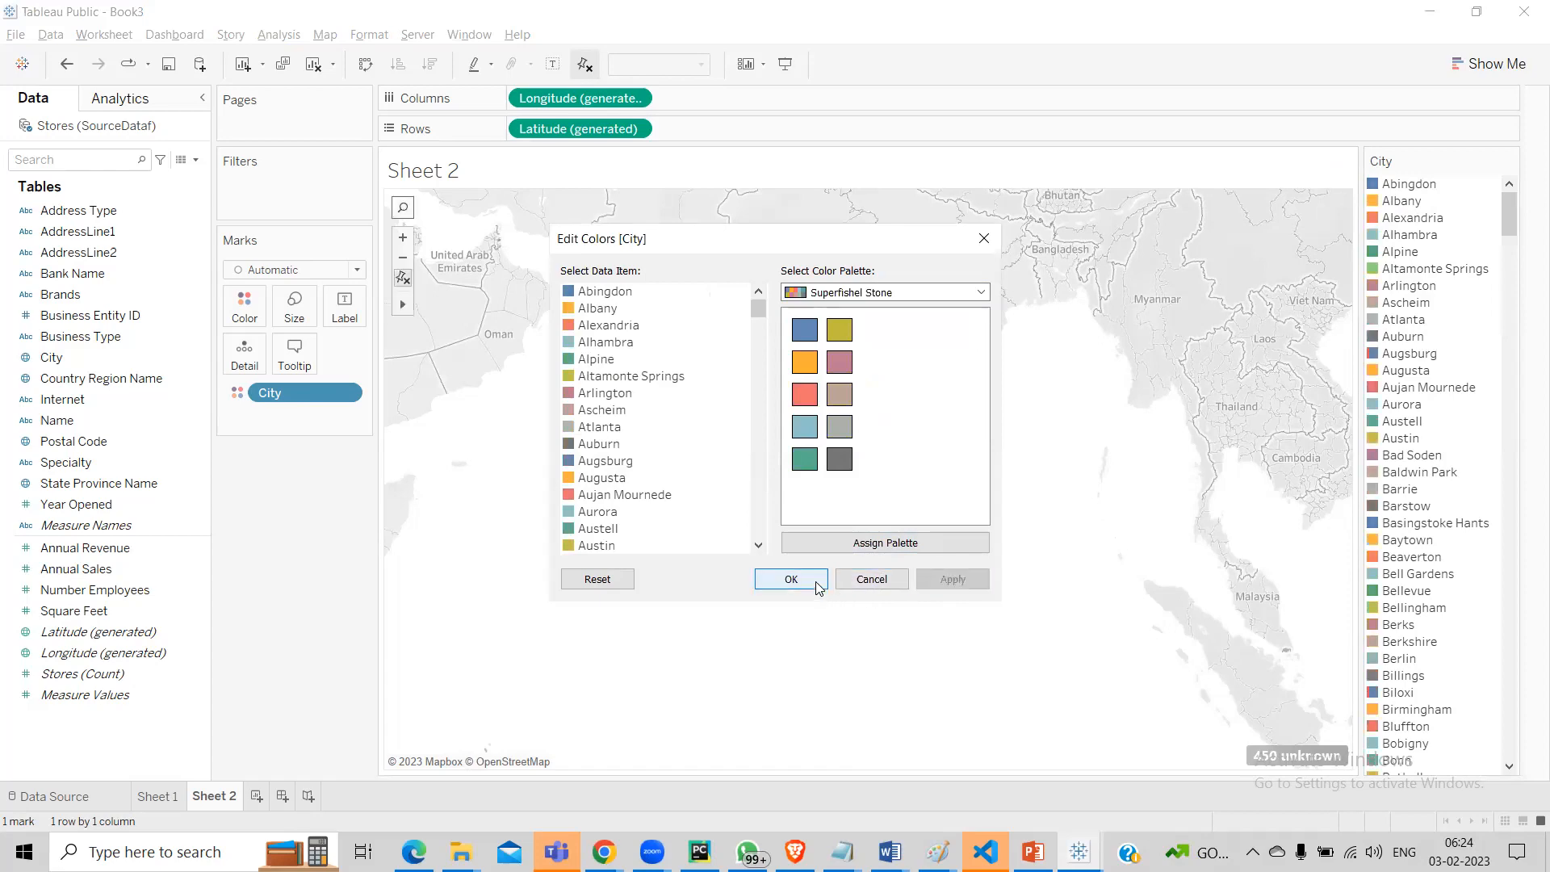
pyautogui.click(818, 583)
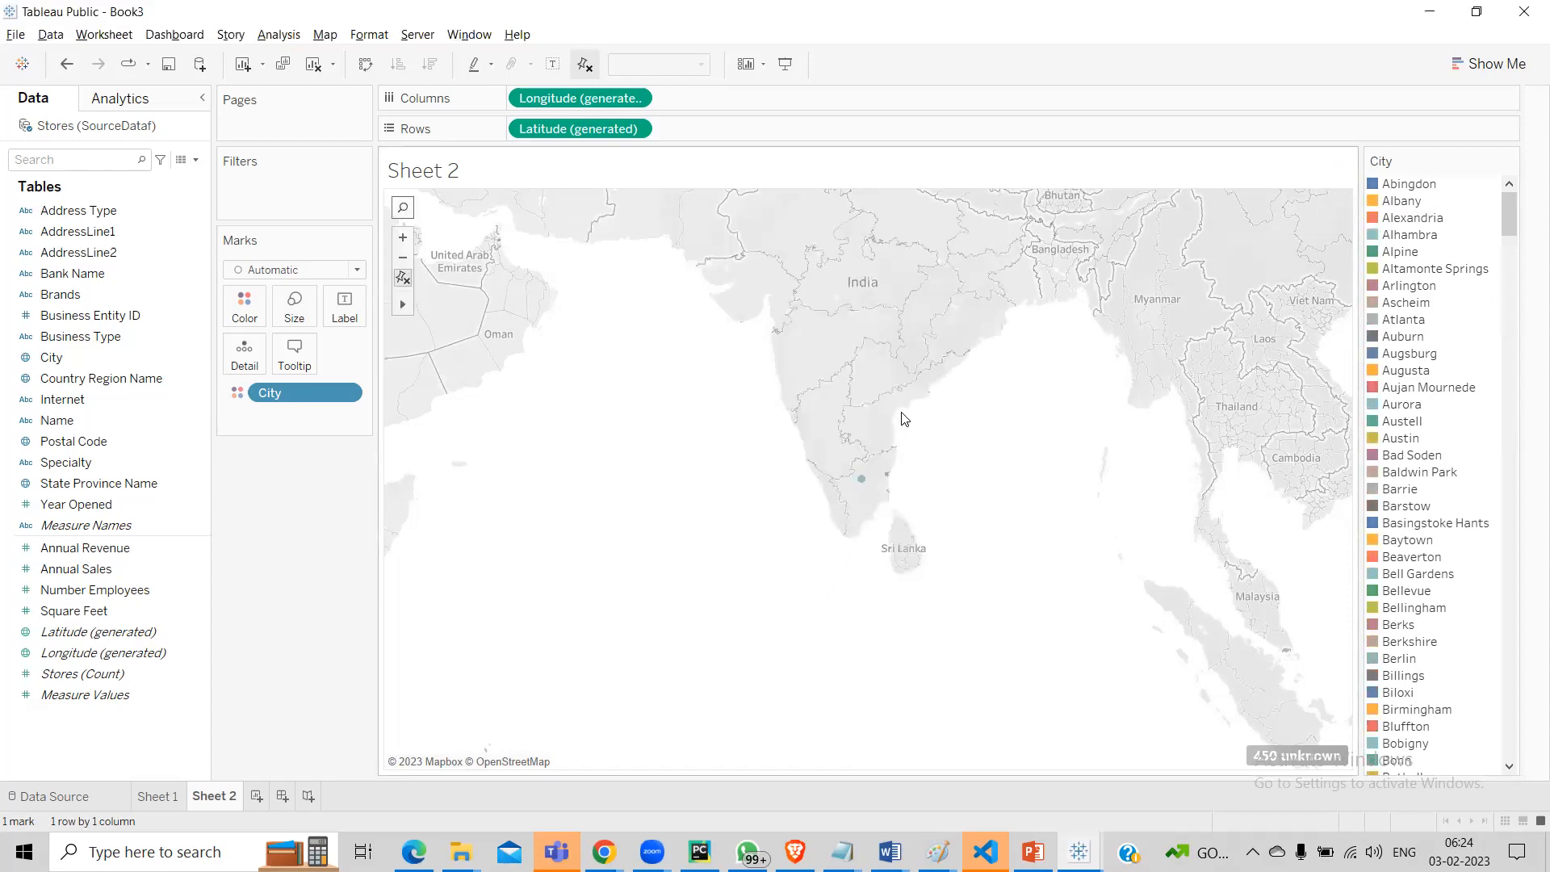
pyautogui.scroll(-5, 905, 417)
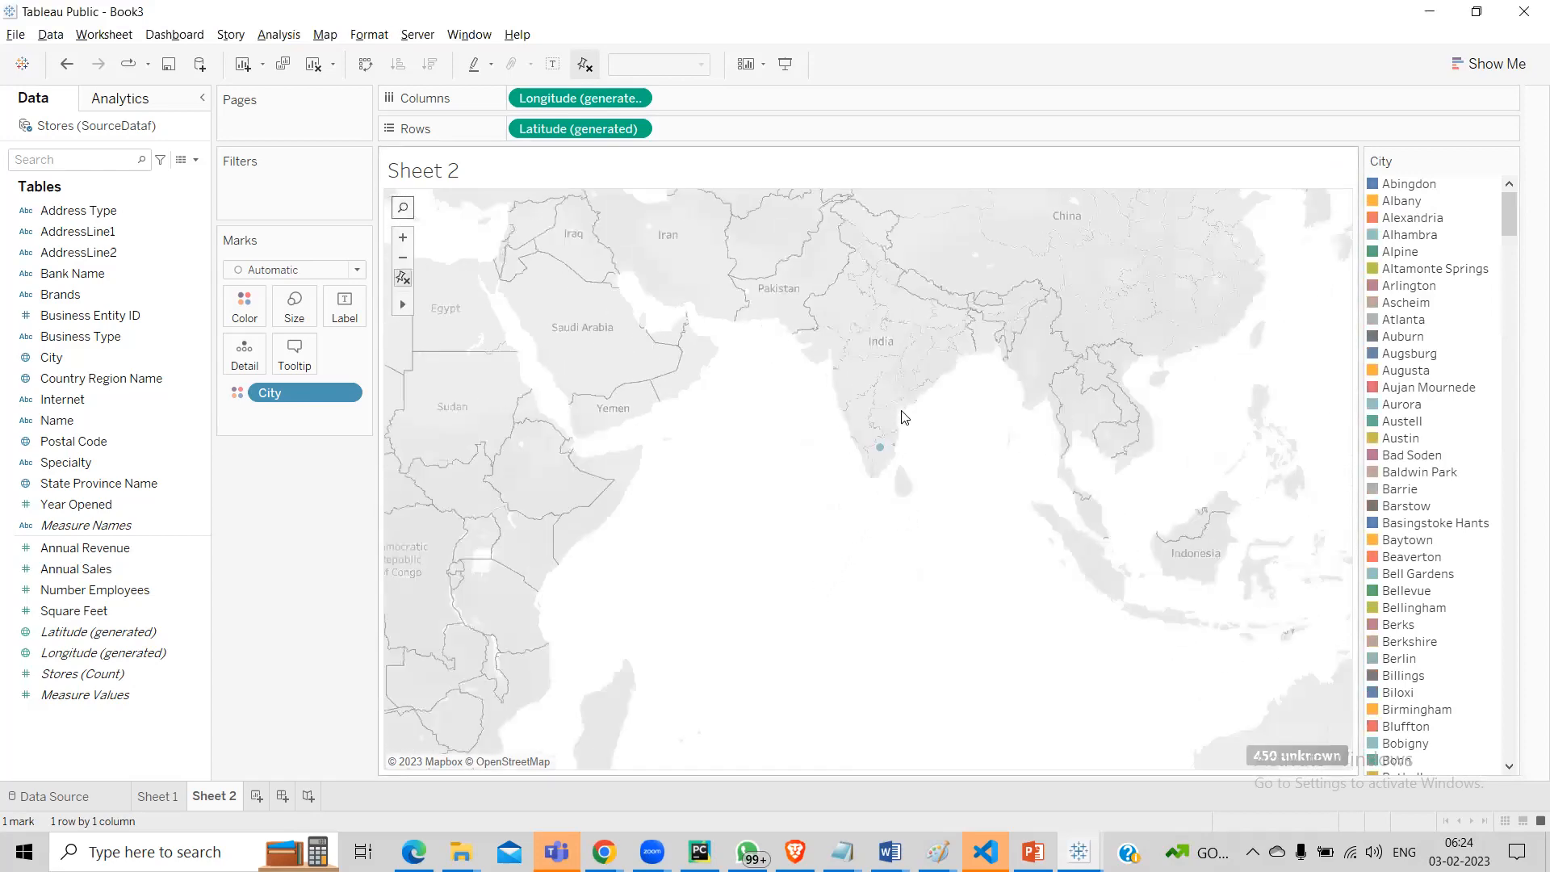
pyautogui.scroll(-1, 904, 417)
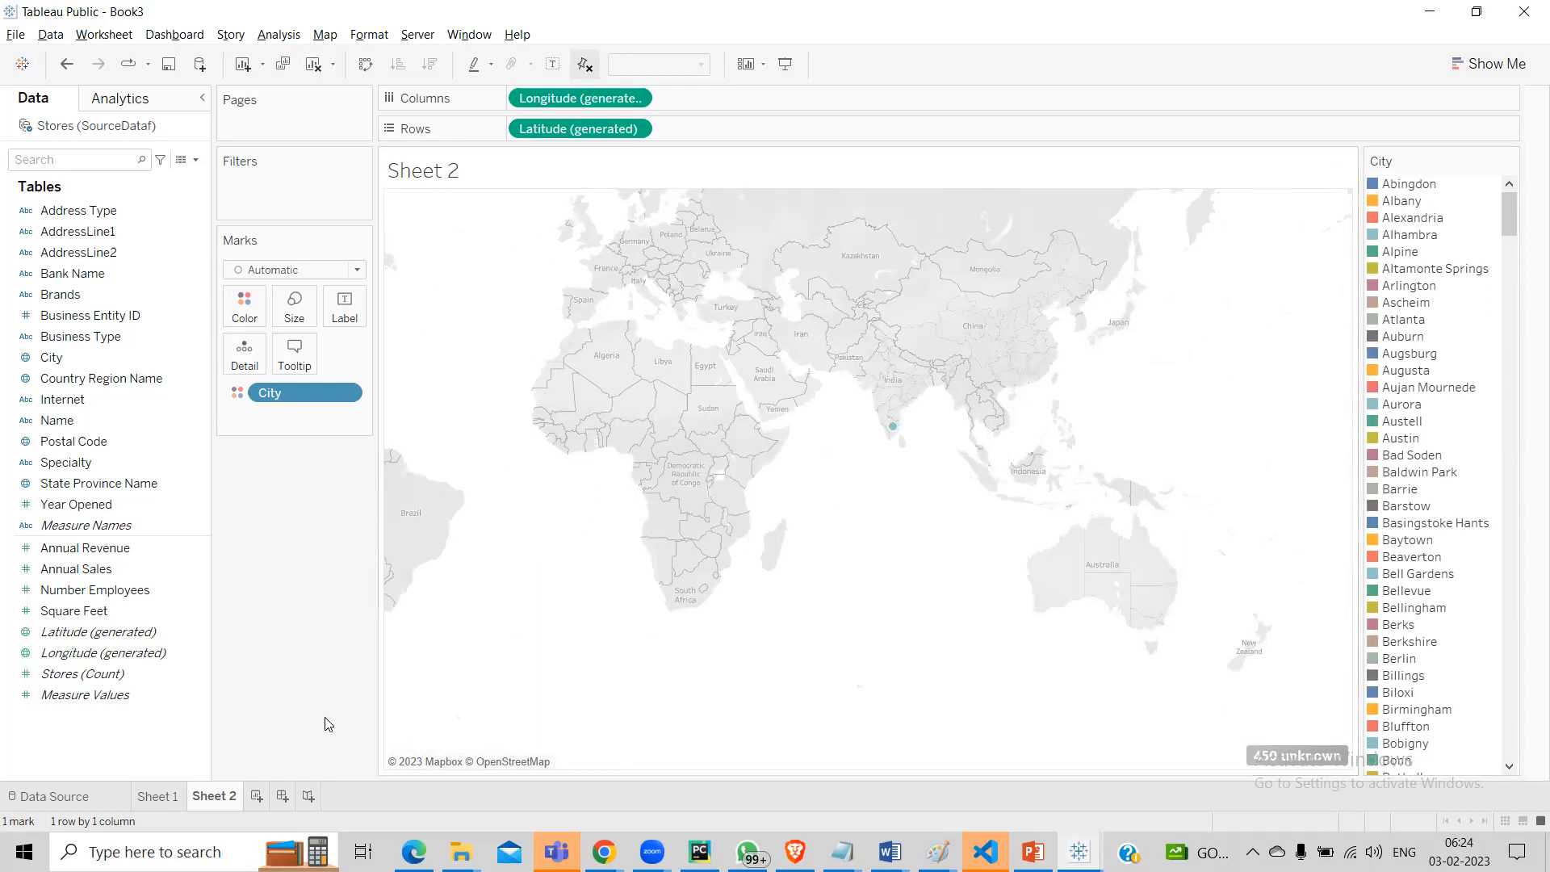
# Step: Create a new worksheet with a recommended pie chart of Square Feet by Country Region Name
pyautogui.click(257, 796)
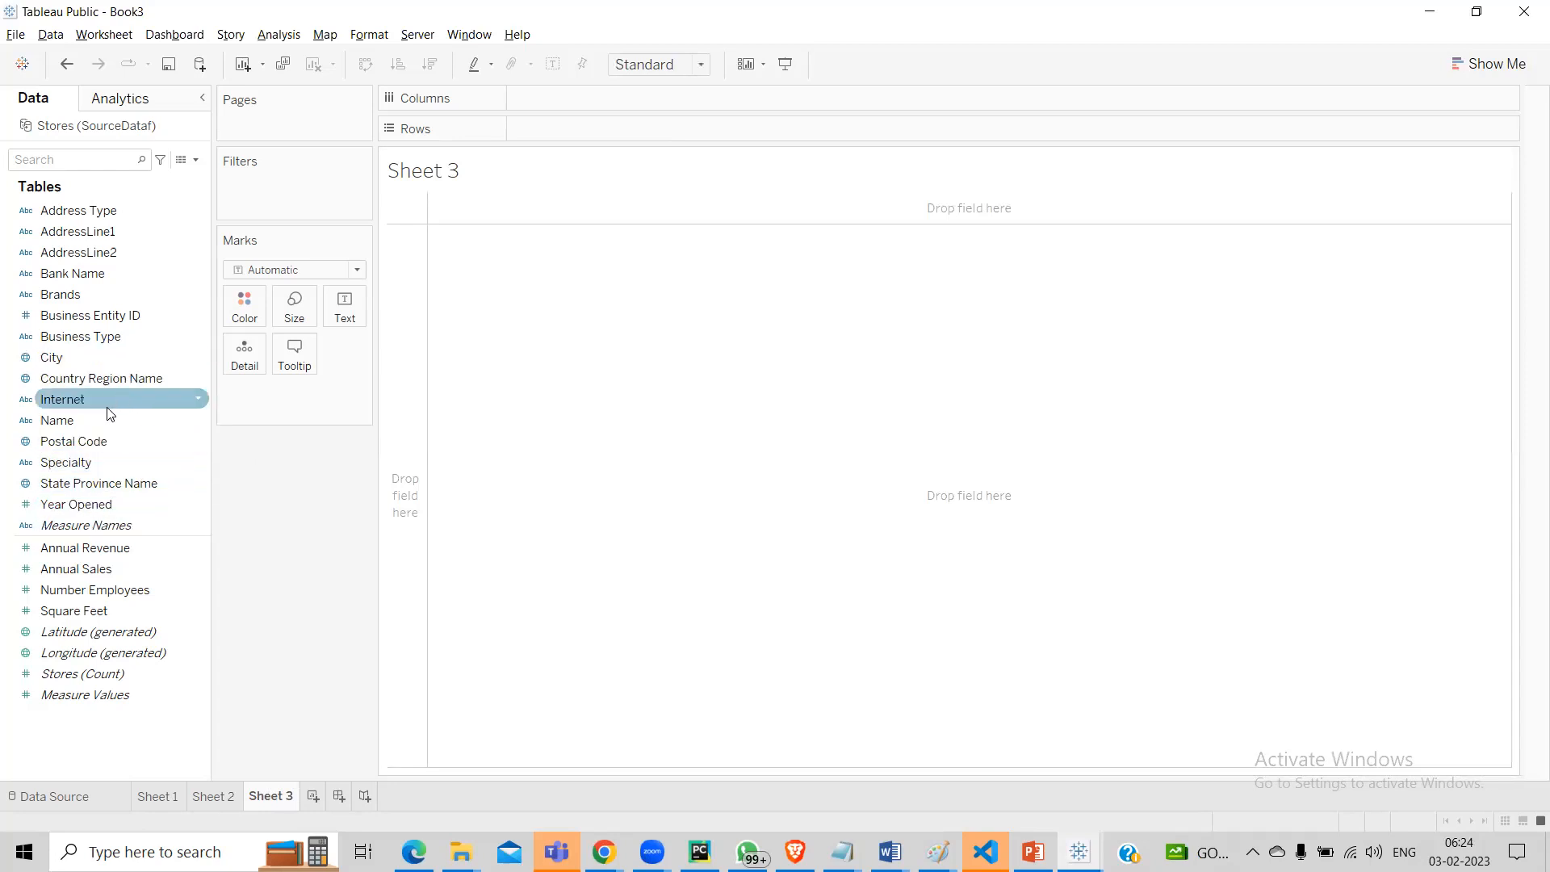
pyautogui.click(89, 357)
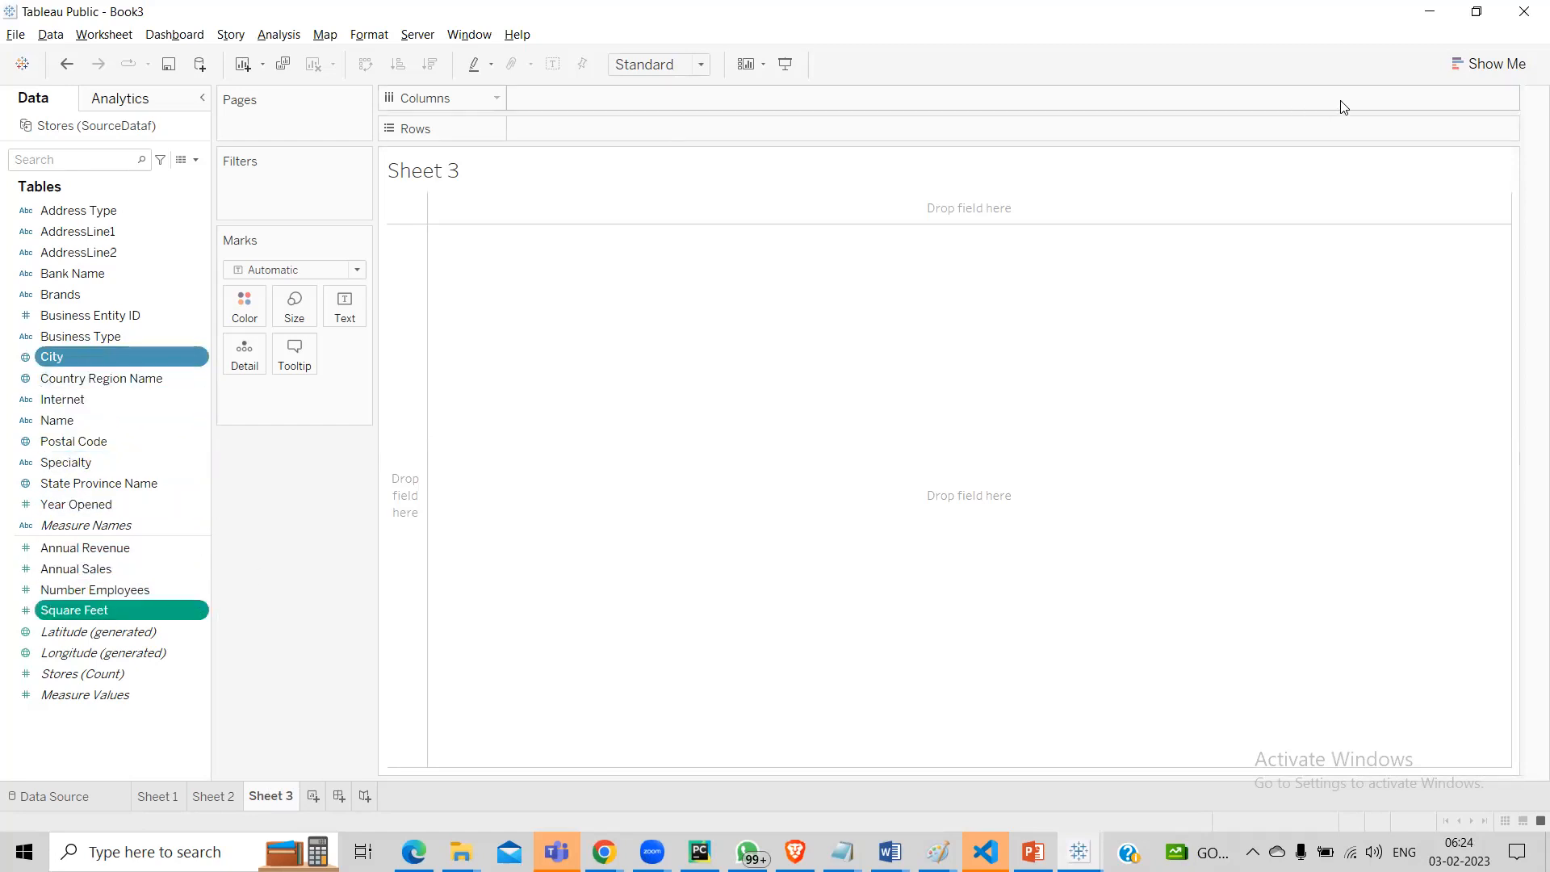
pyautogui.click(1490, 66)
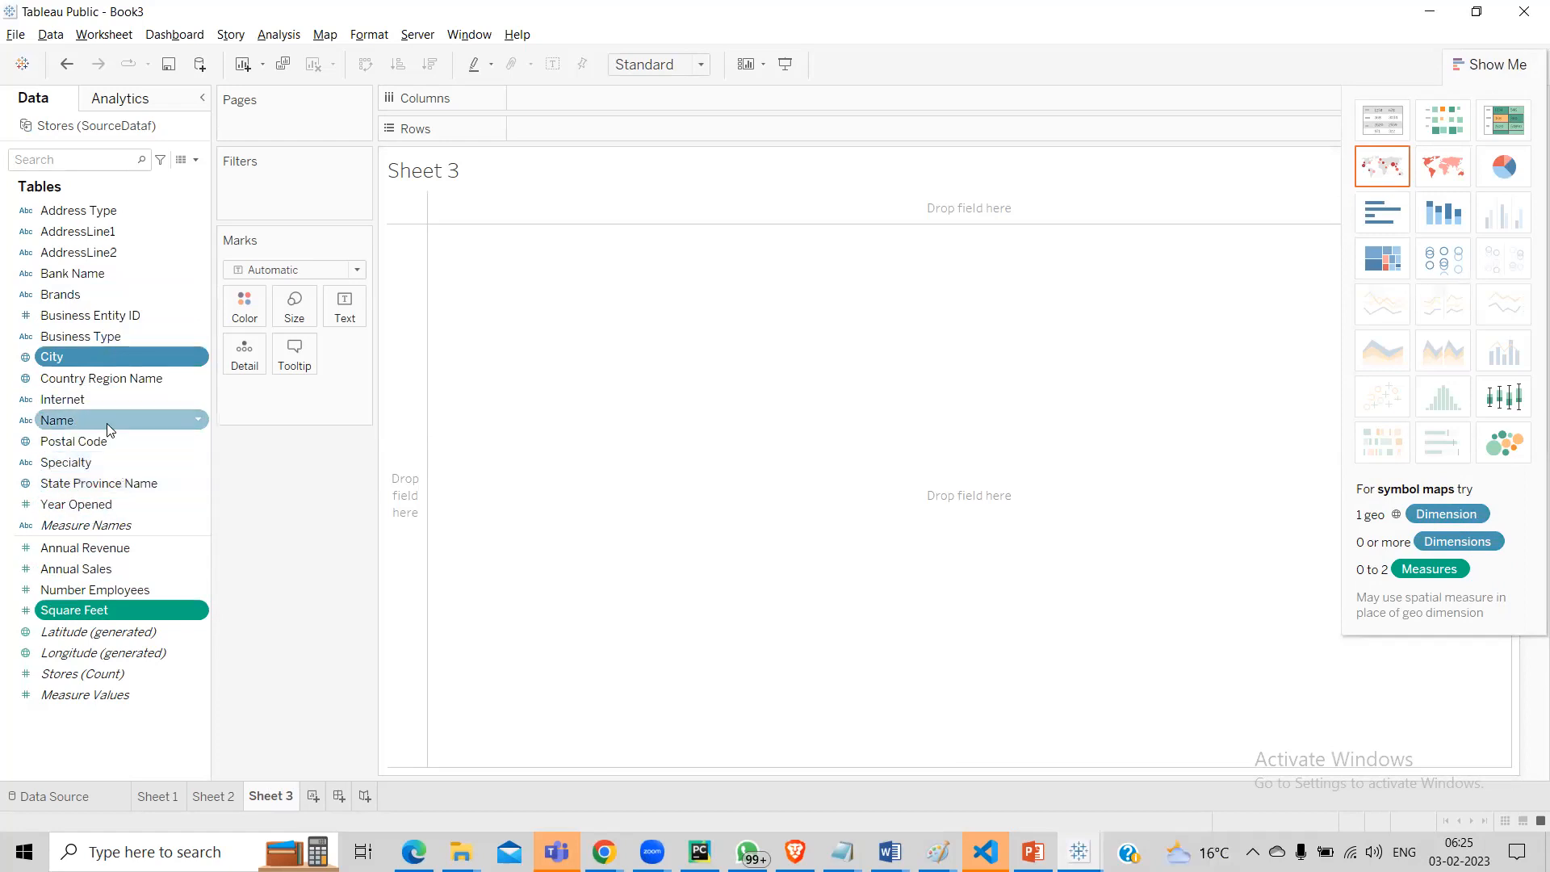
pyautogui.keyDown('ctrl'); pyautogui.click(119, 385); pyautogui.keyUp('ctrl')
pyautogui.keyDown('ctrl'); pyautogui.click(124, 362); pyautogui.keyUp('ctrl')
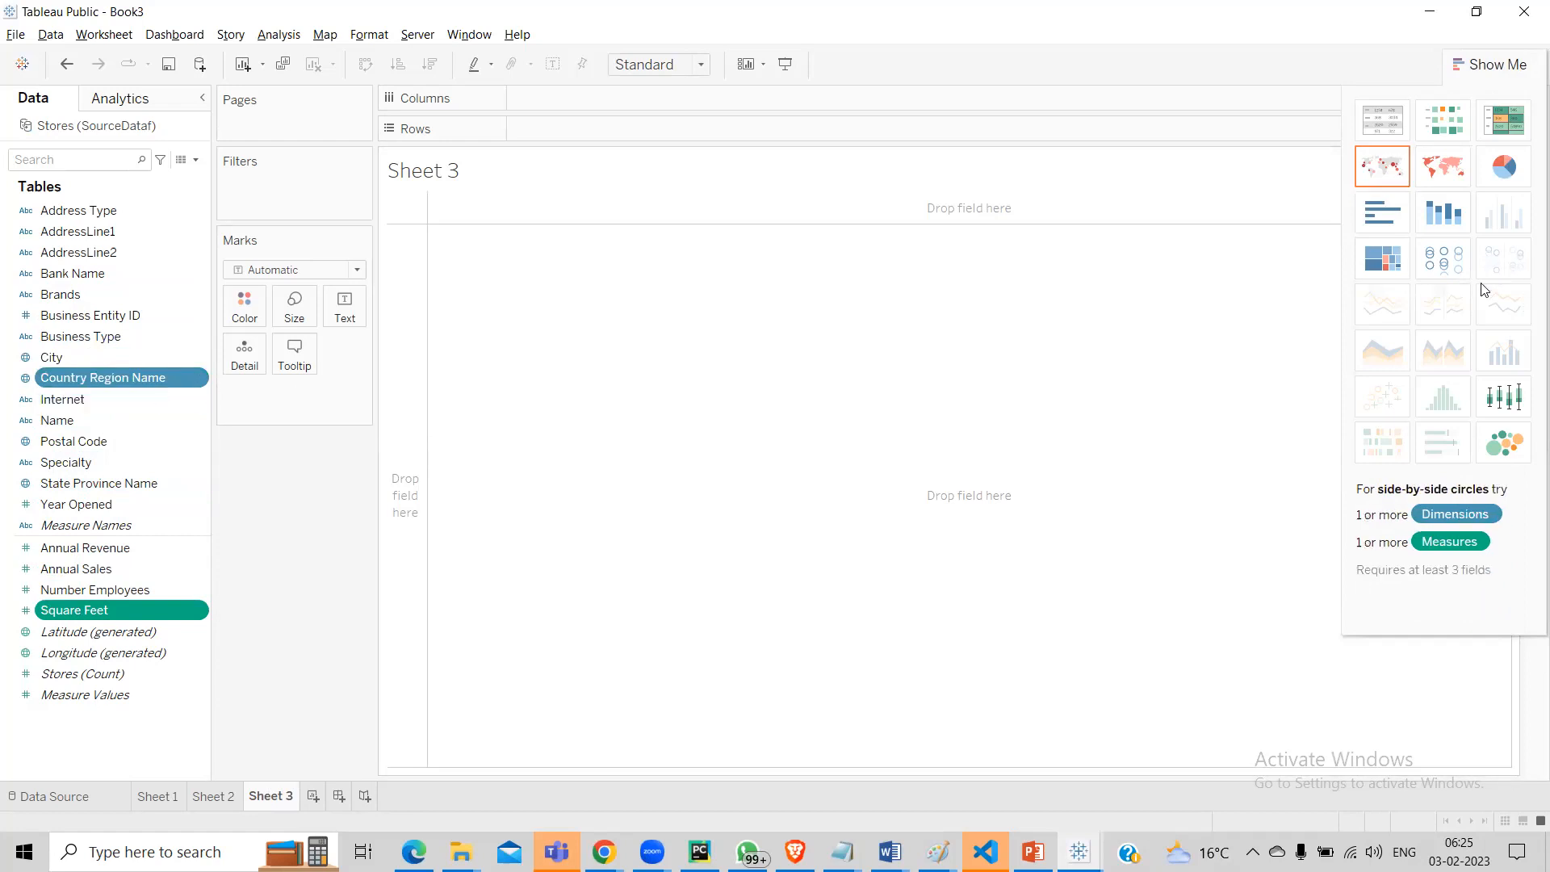
pyautogui.click(1512, 168)
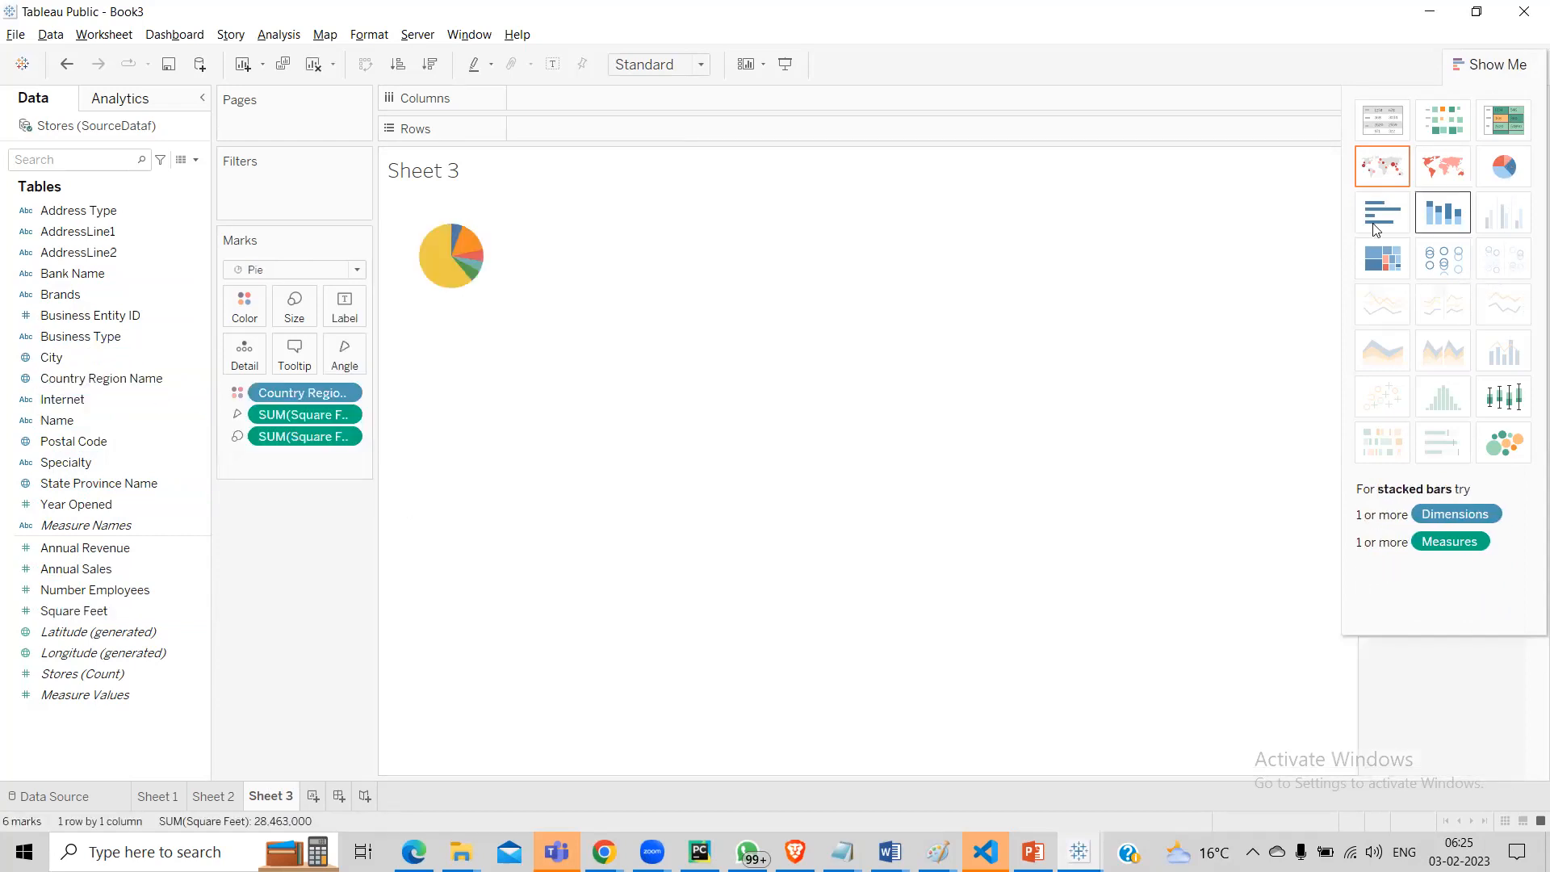
# Step: Inspect the country slices of the Sheet 3 pie chart and their Square Feet details
pyautogui.click(468, 270)
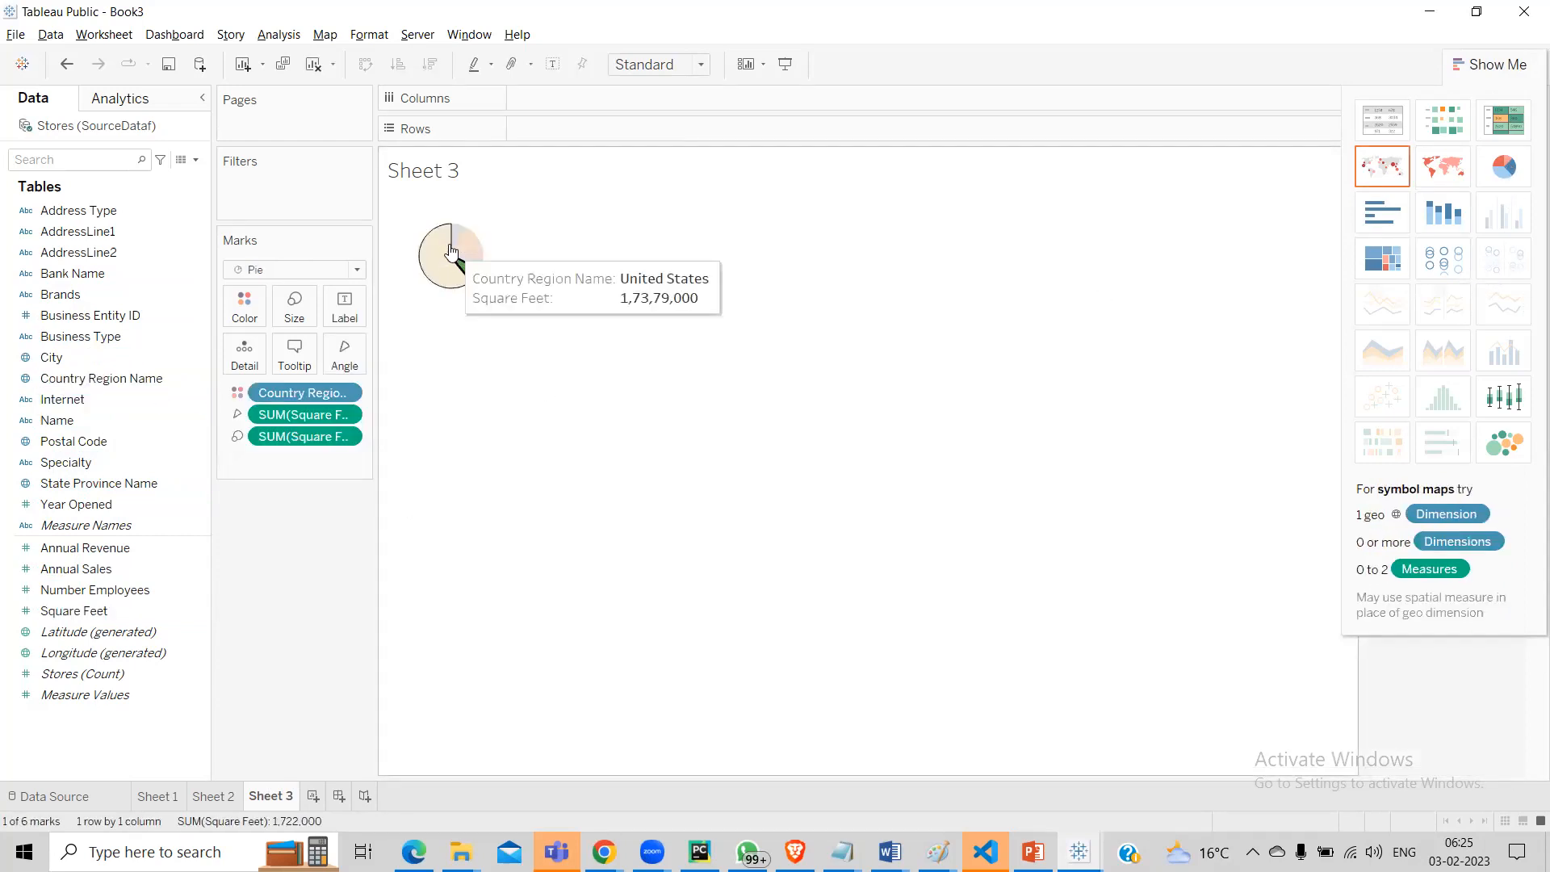
pyautogui.click(461, 288)
pyautogui.click(463, 346)
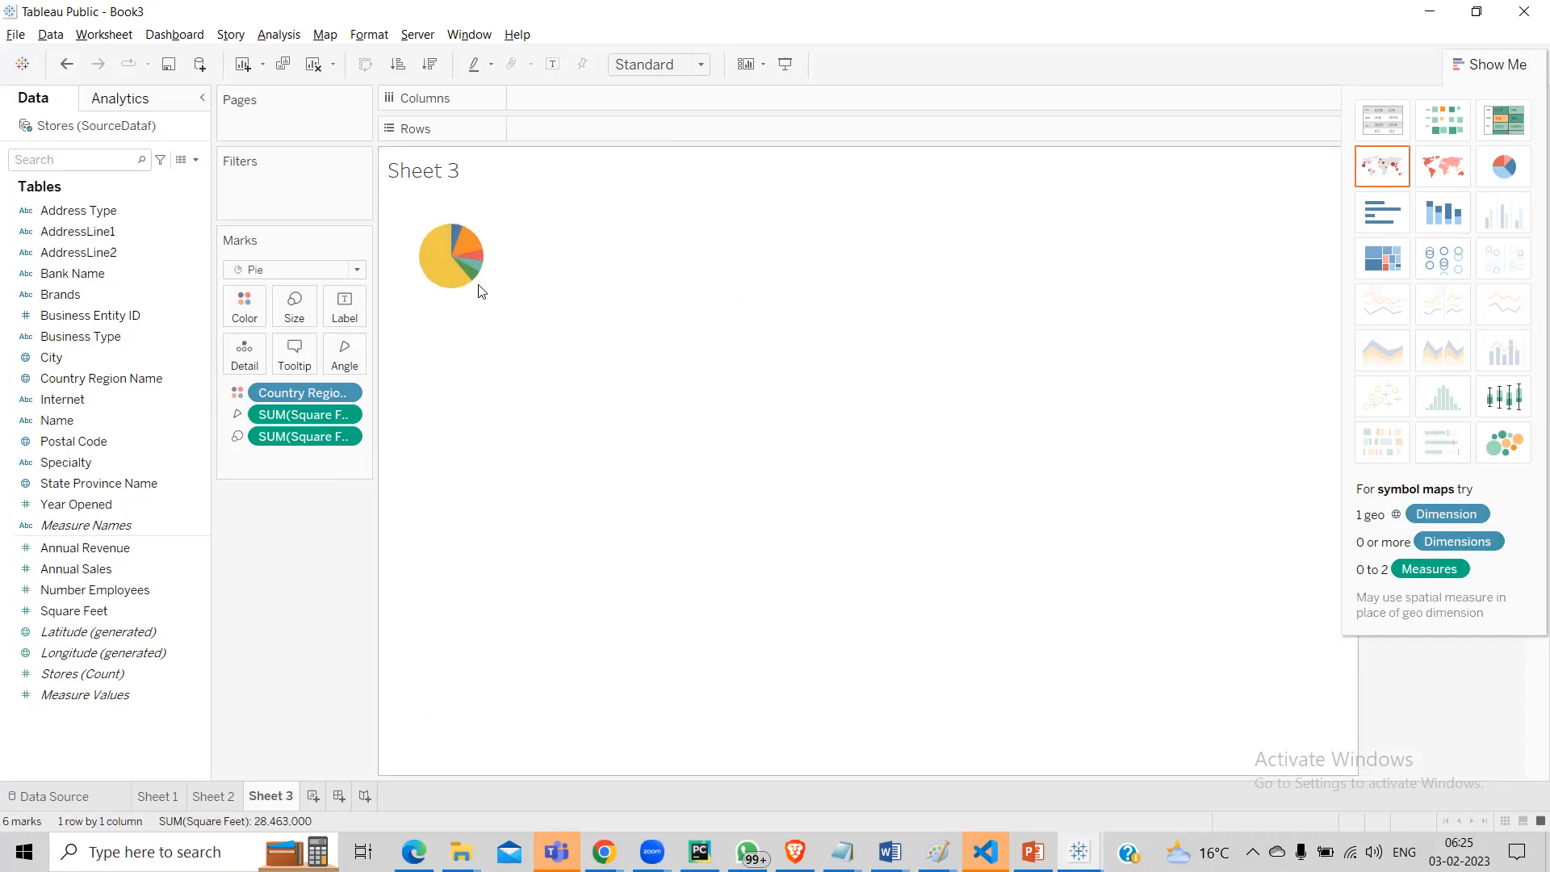
pyautogui.moveTo(475, 283)
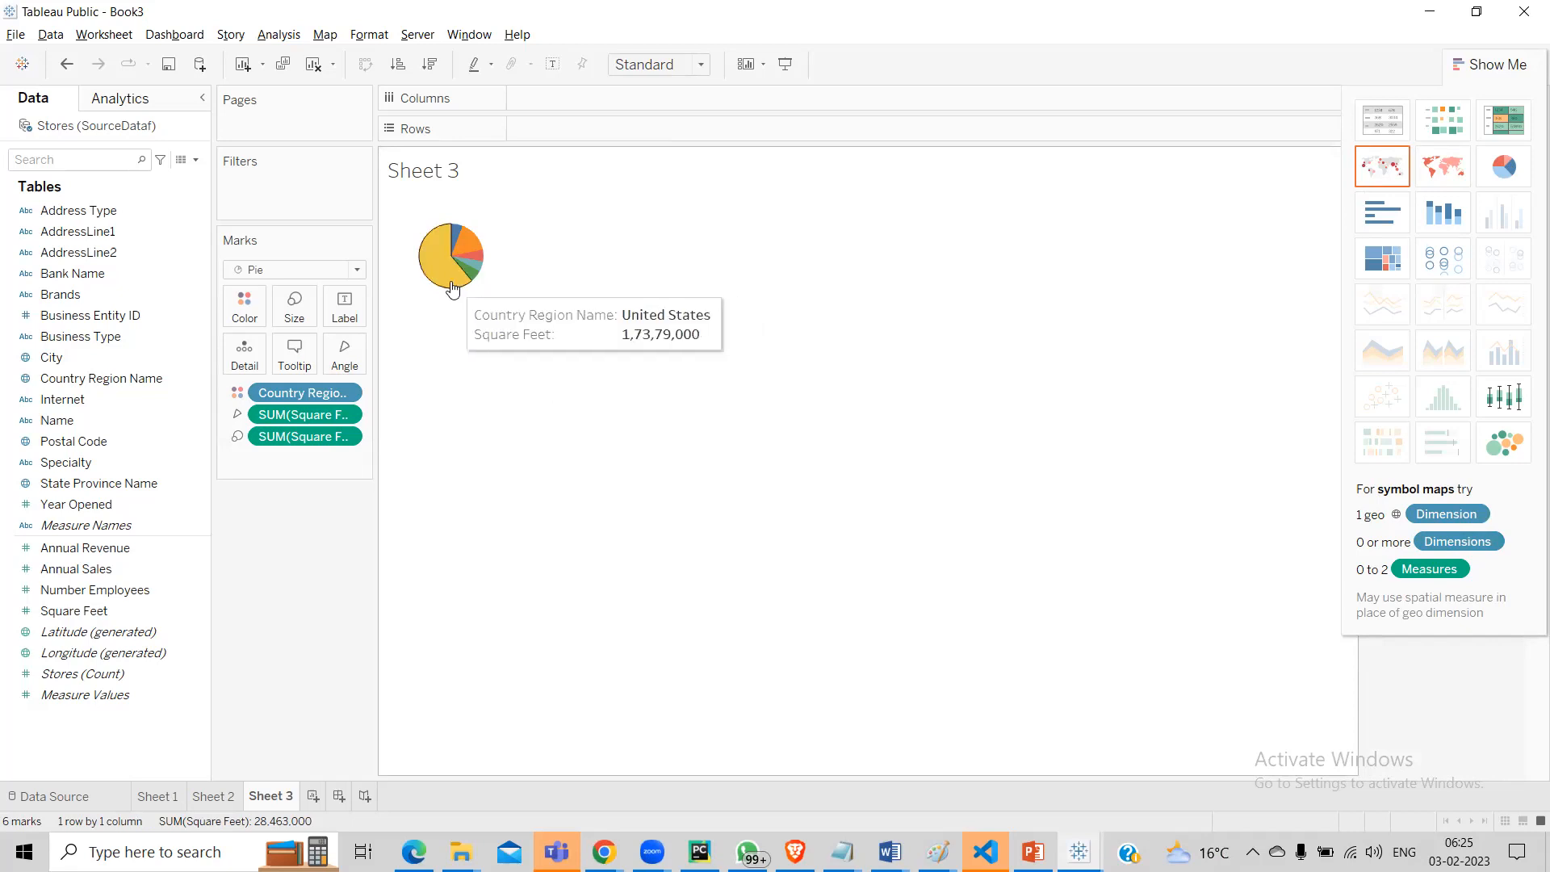
pyautogui.moveTo(453, 236); pyautogui.dragTo(504, 328)
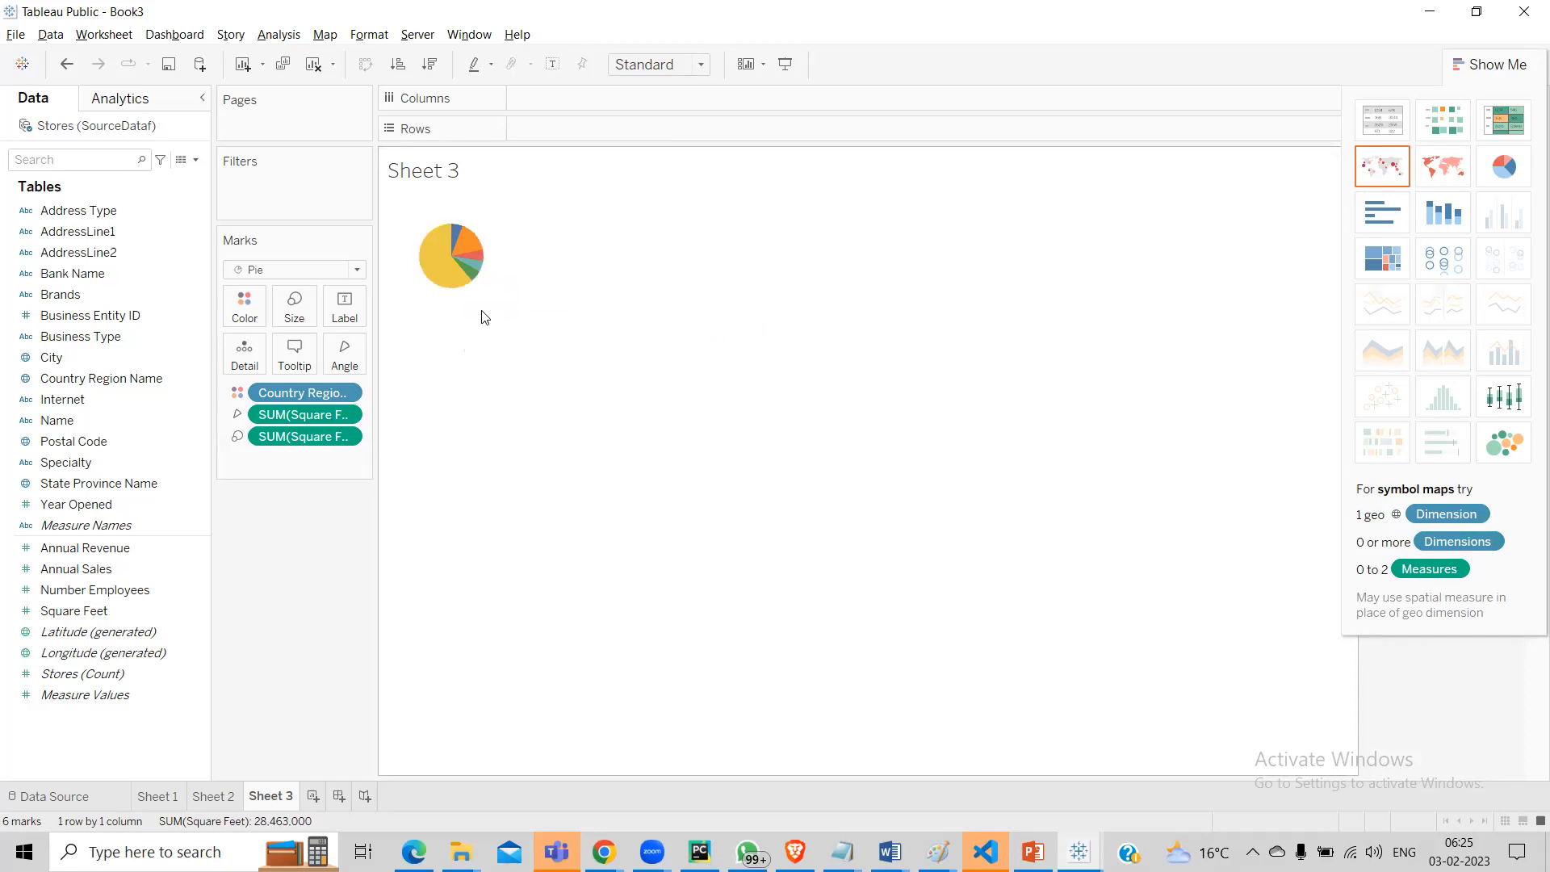
pyautogui.moveTo(462, 279); pyautogui.dragTo(525, 339)
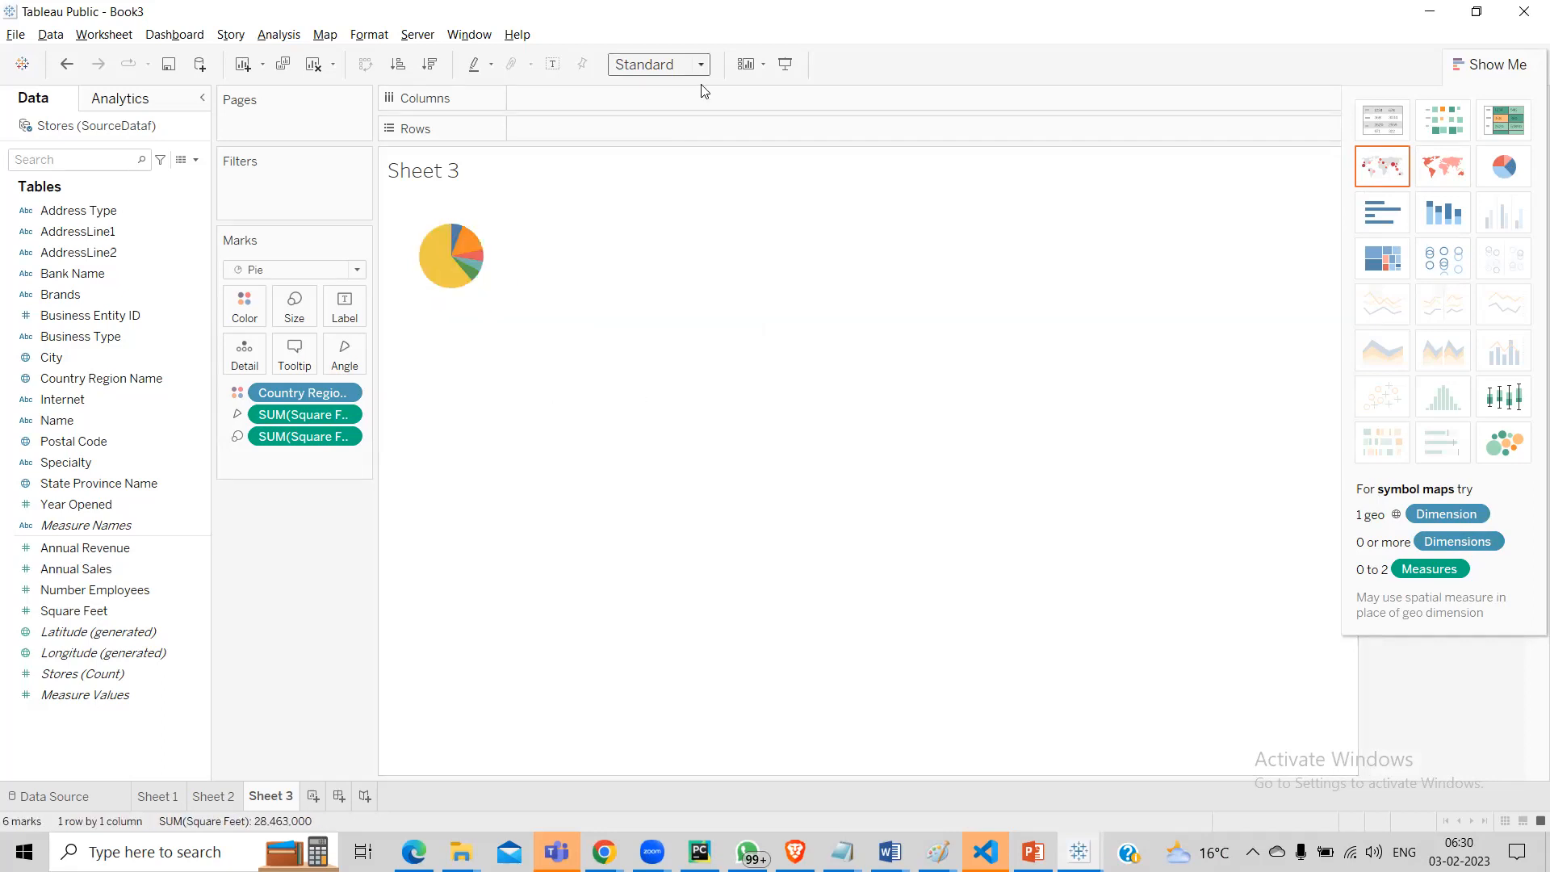
# Step: Try the Fit Width and Fit Height view sizes on the Sheet 3 pie chart
pyautogui.click(661, 64)
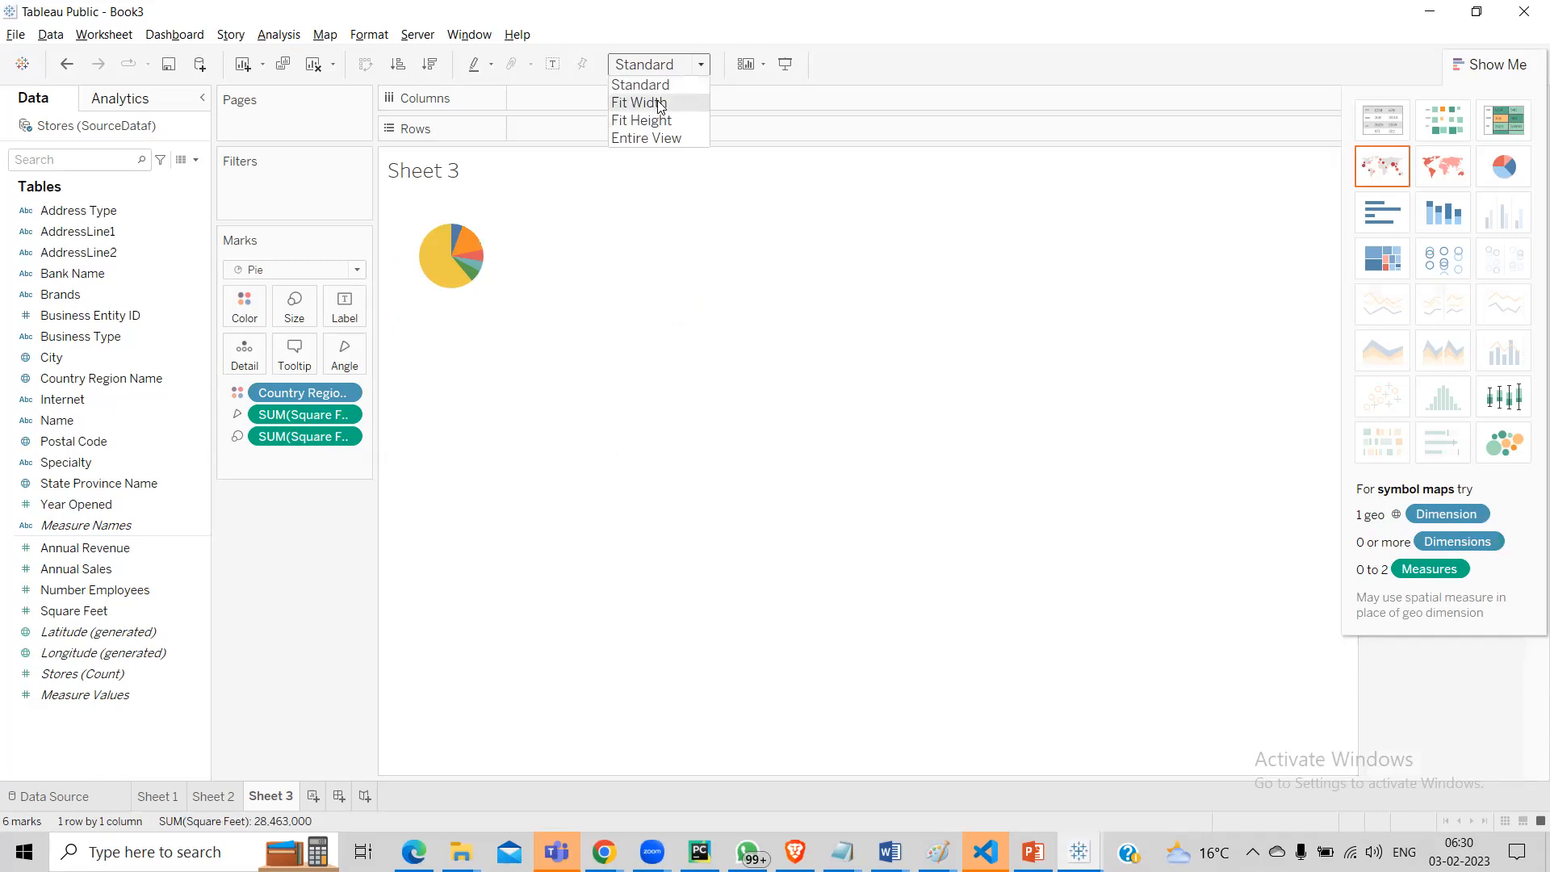
pyautogui.click(658, 103)
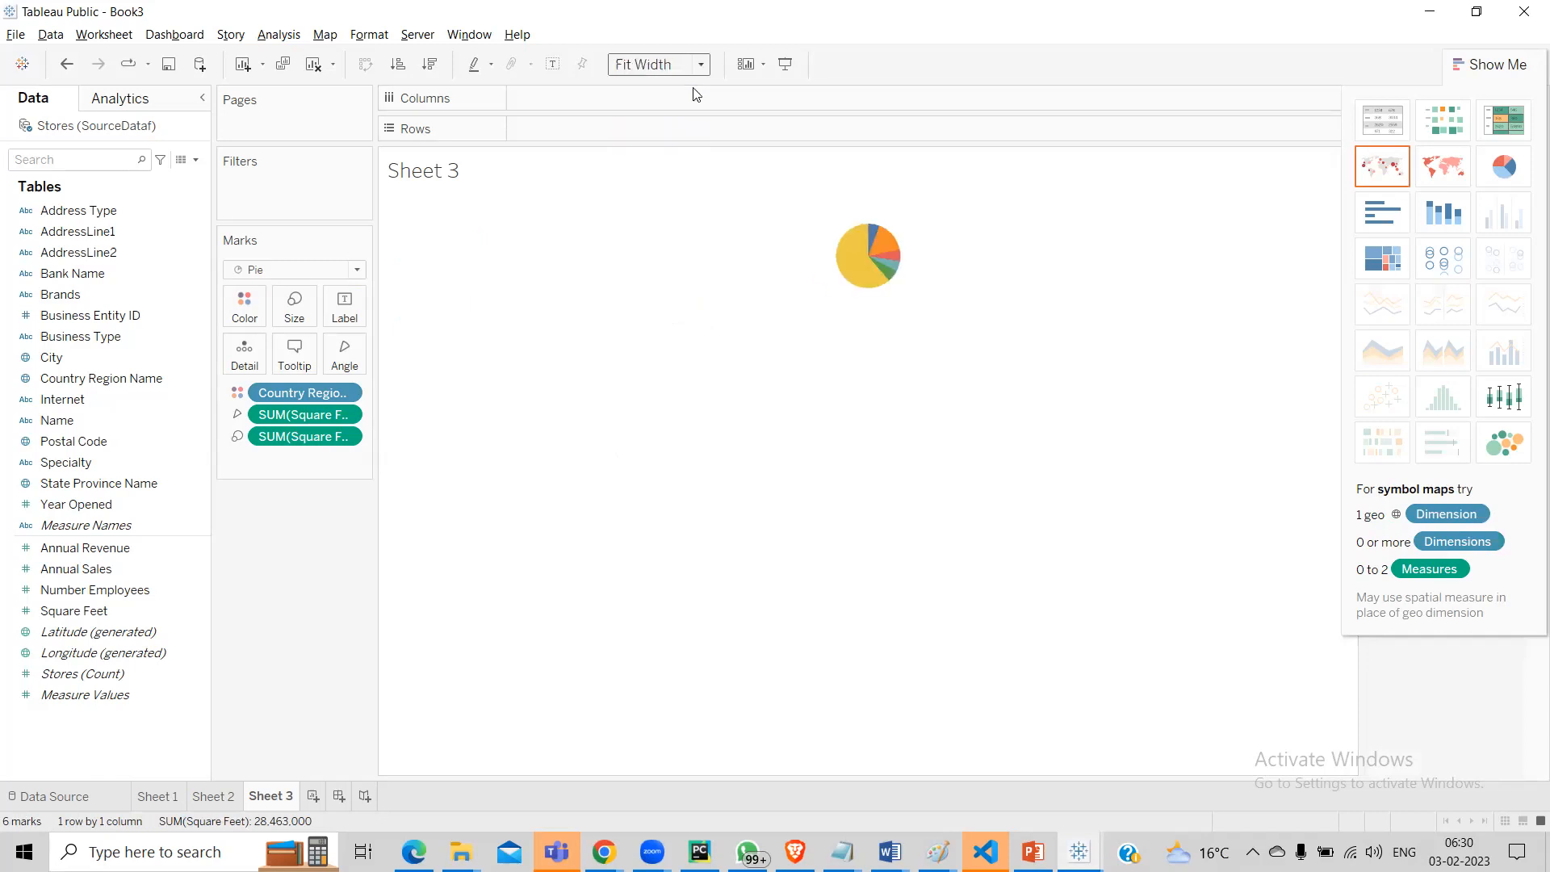
pyautogui.click(678, 64)
pyautogui.click(669, 121)
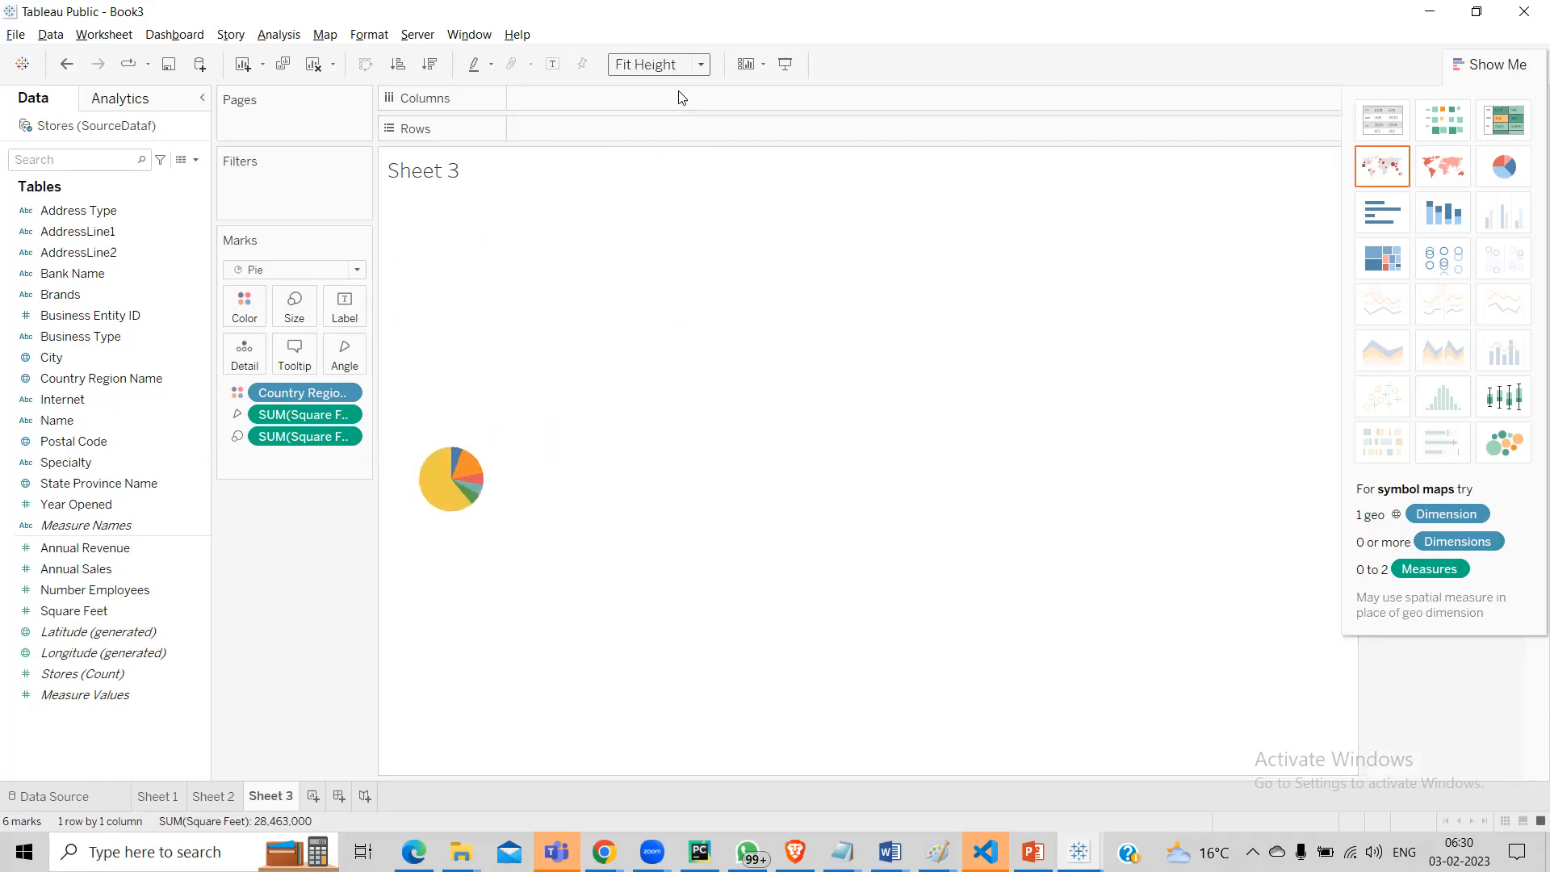
# Step: Fit the pie chart to Entire View and label its slices with Country Region Name
pyautogui.click(678, 65)
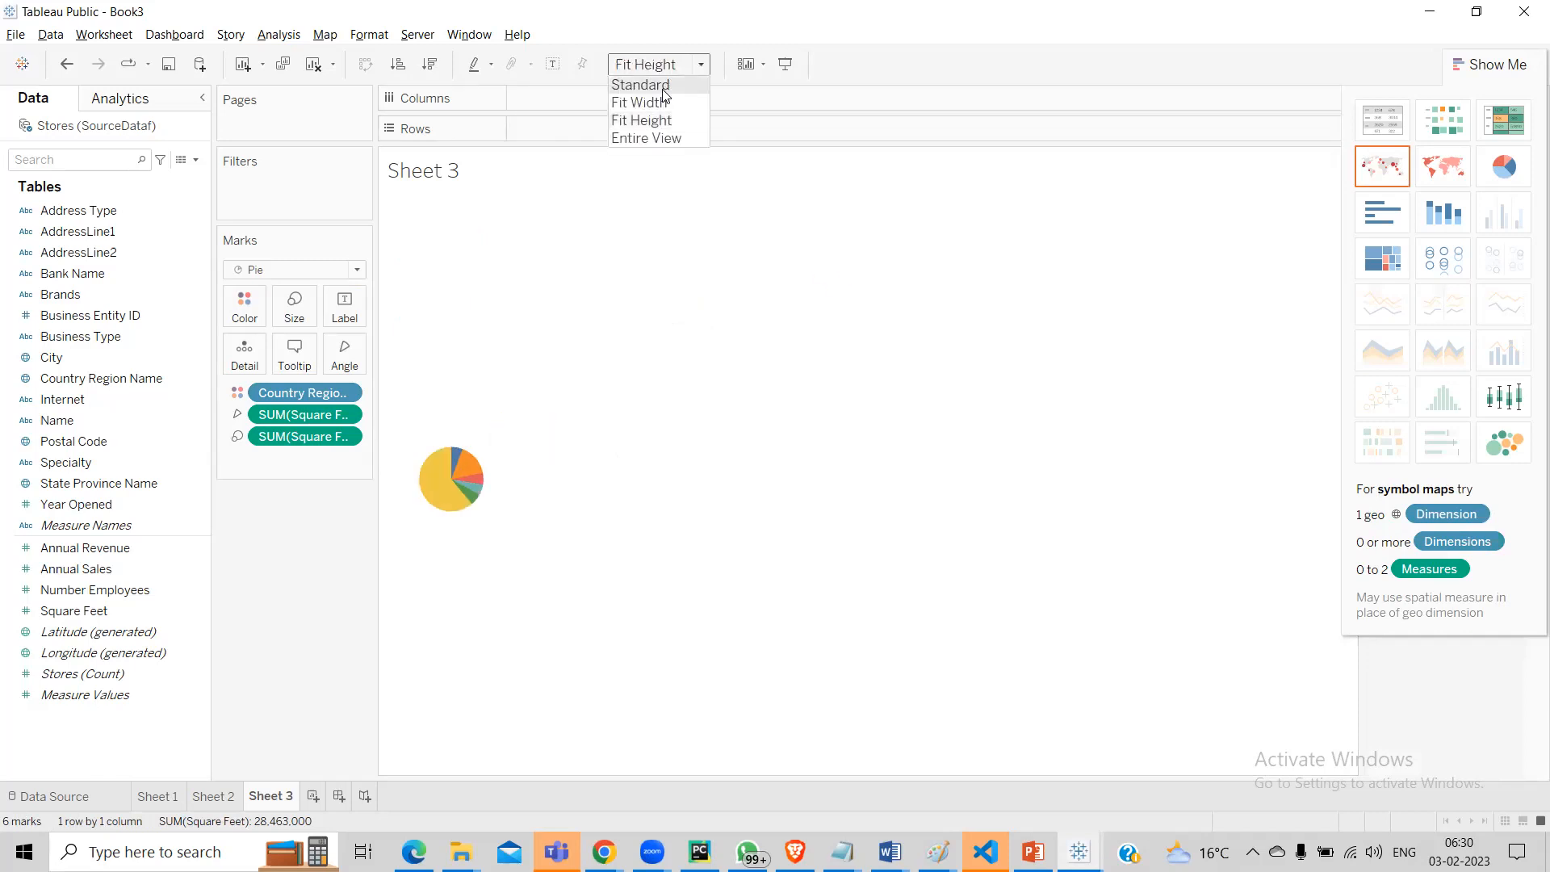
pyautogui.click(661, 139)
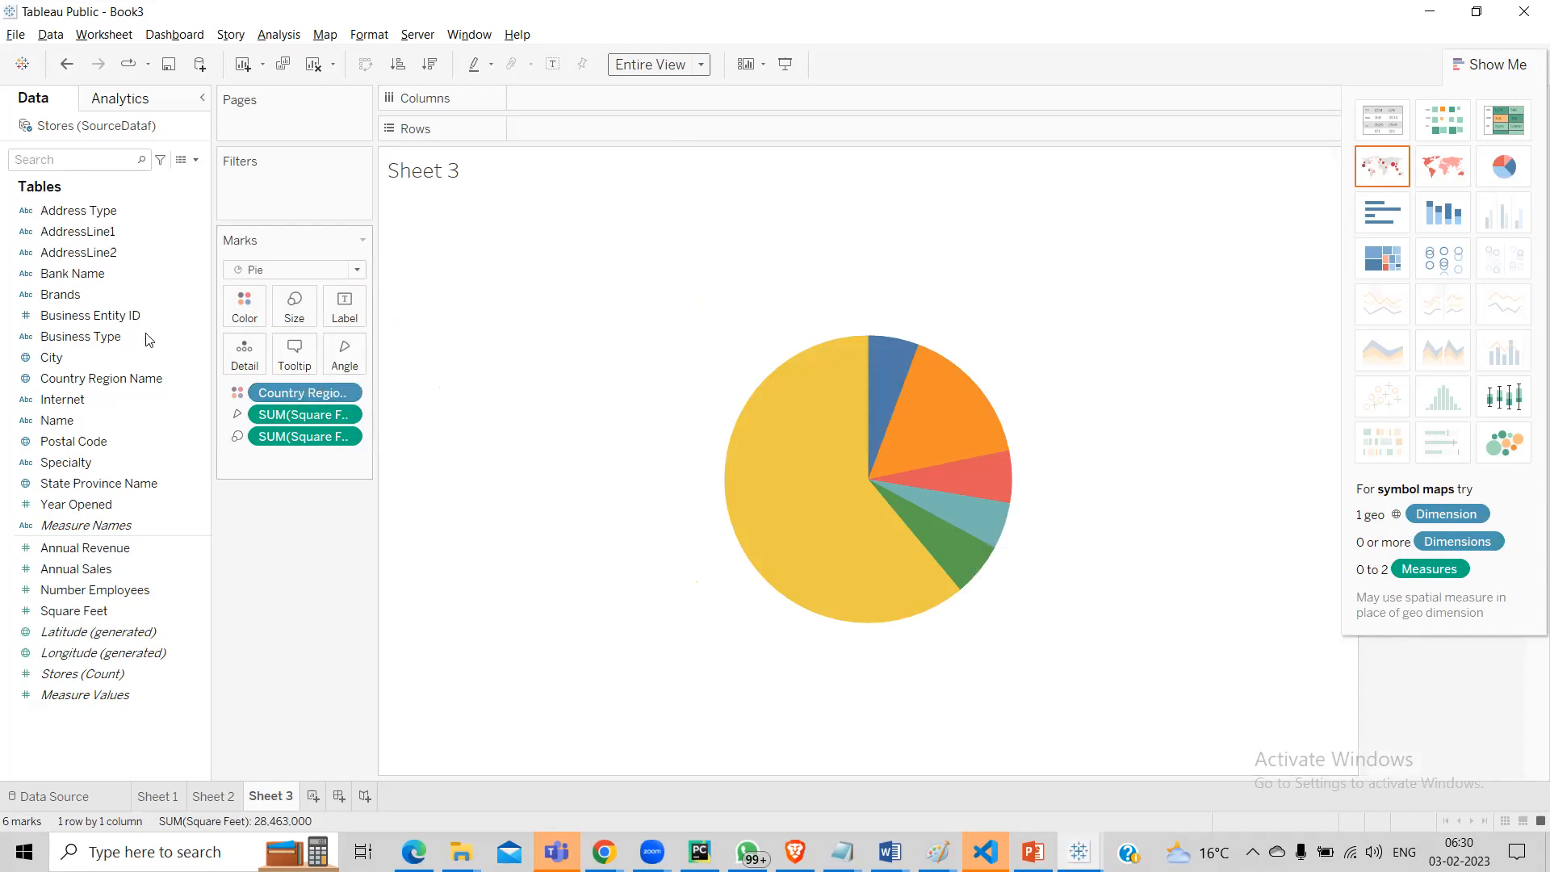
pyautogui.moveTo(157, 379); pyautogui.dragTo(345, 316)
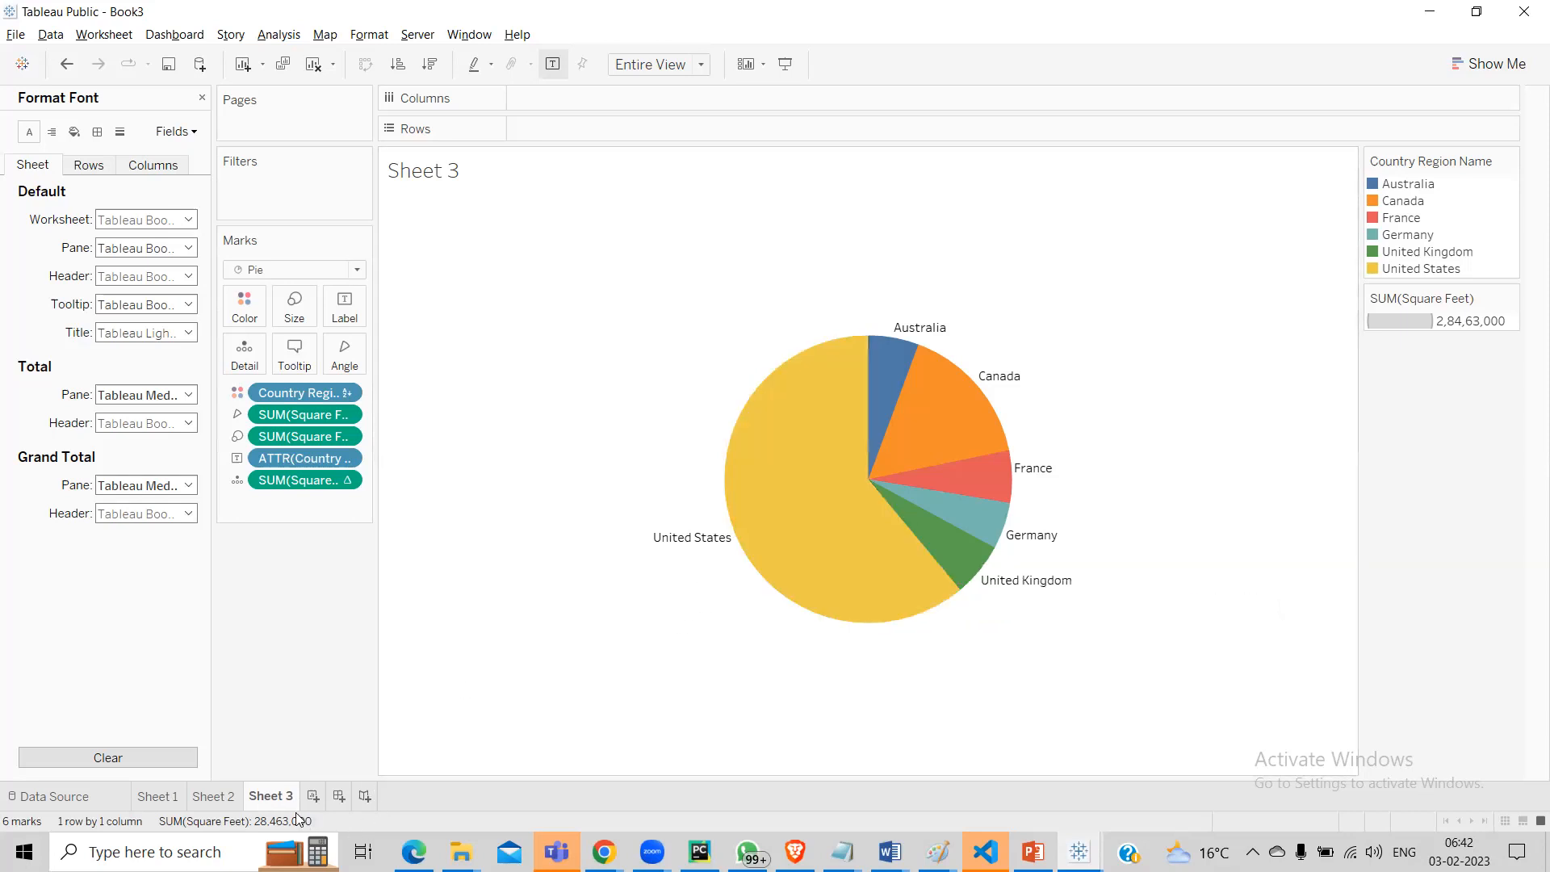
# Step: Create a new worksheet with a recommended filled map of Square Feet by Country Region Name
pyautogui.click(234, 799)
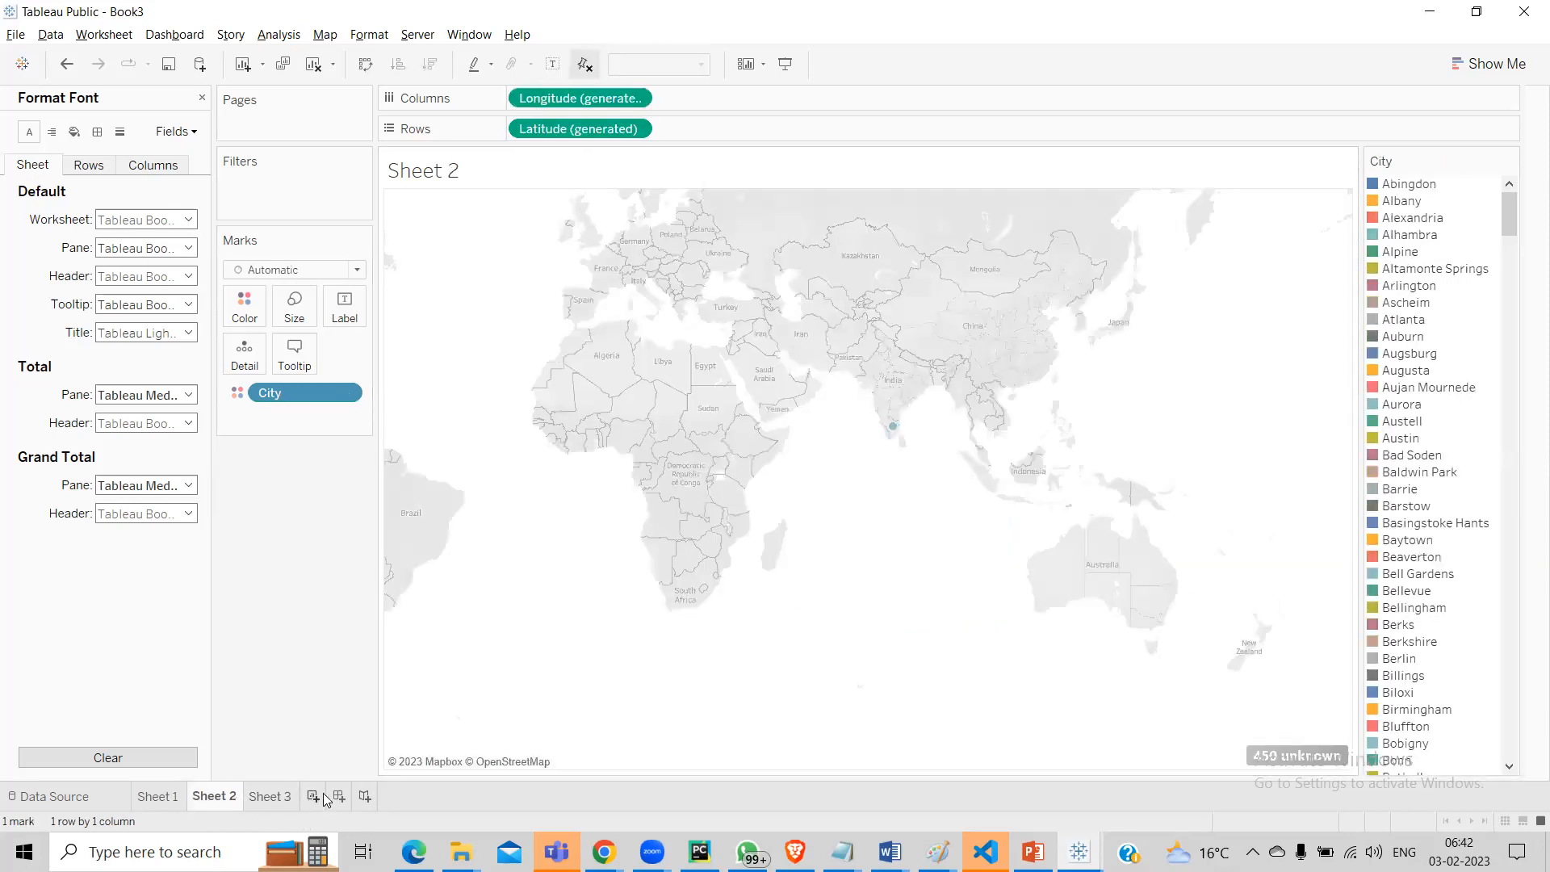
pyautogui.click(311, 798)
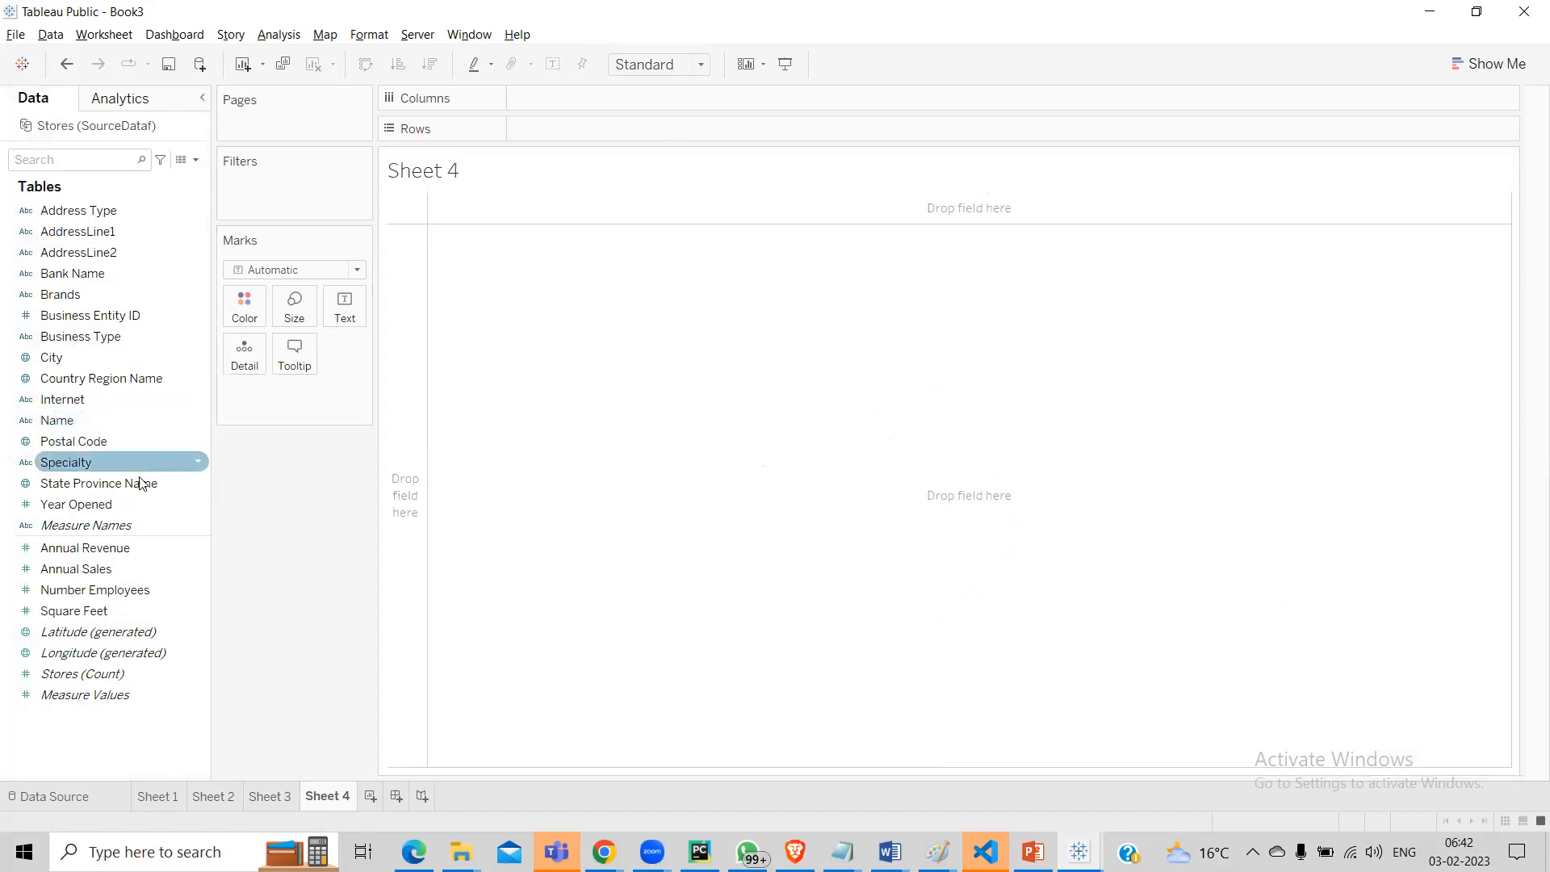
pyautogui.click(87, 377)
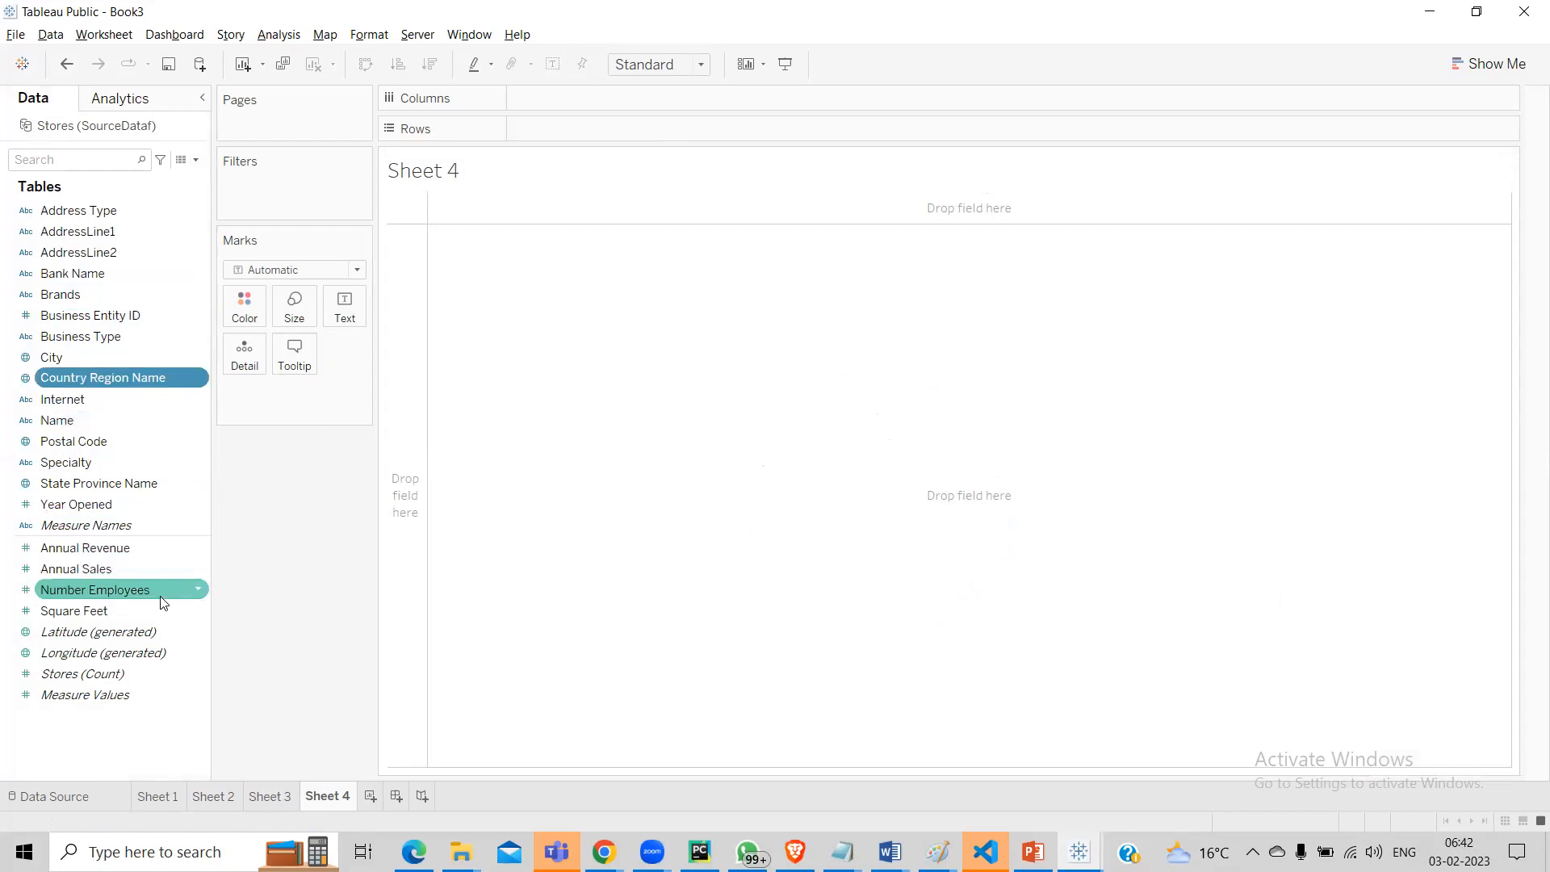
pyautogui.keyDown('ctrl'); pyautogui.click(118, 614); pyautogui.keyUp('ctrl')
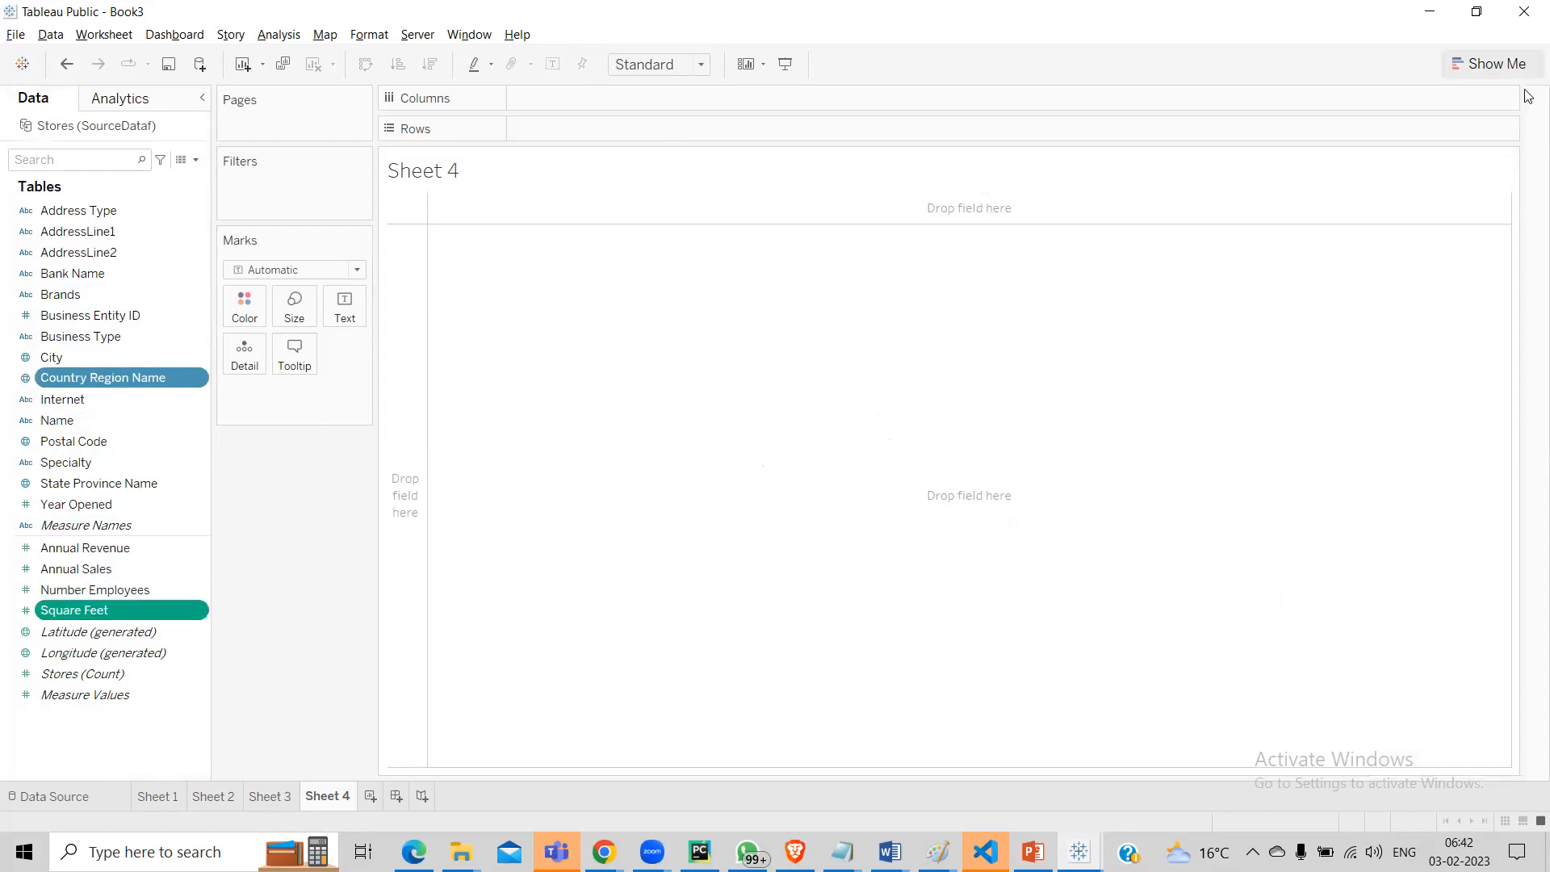
pyautogui.click(1489, 64)
pyautogui.click(1451, 170)
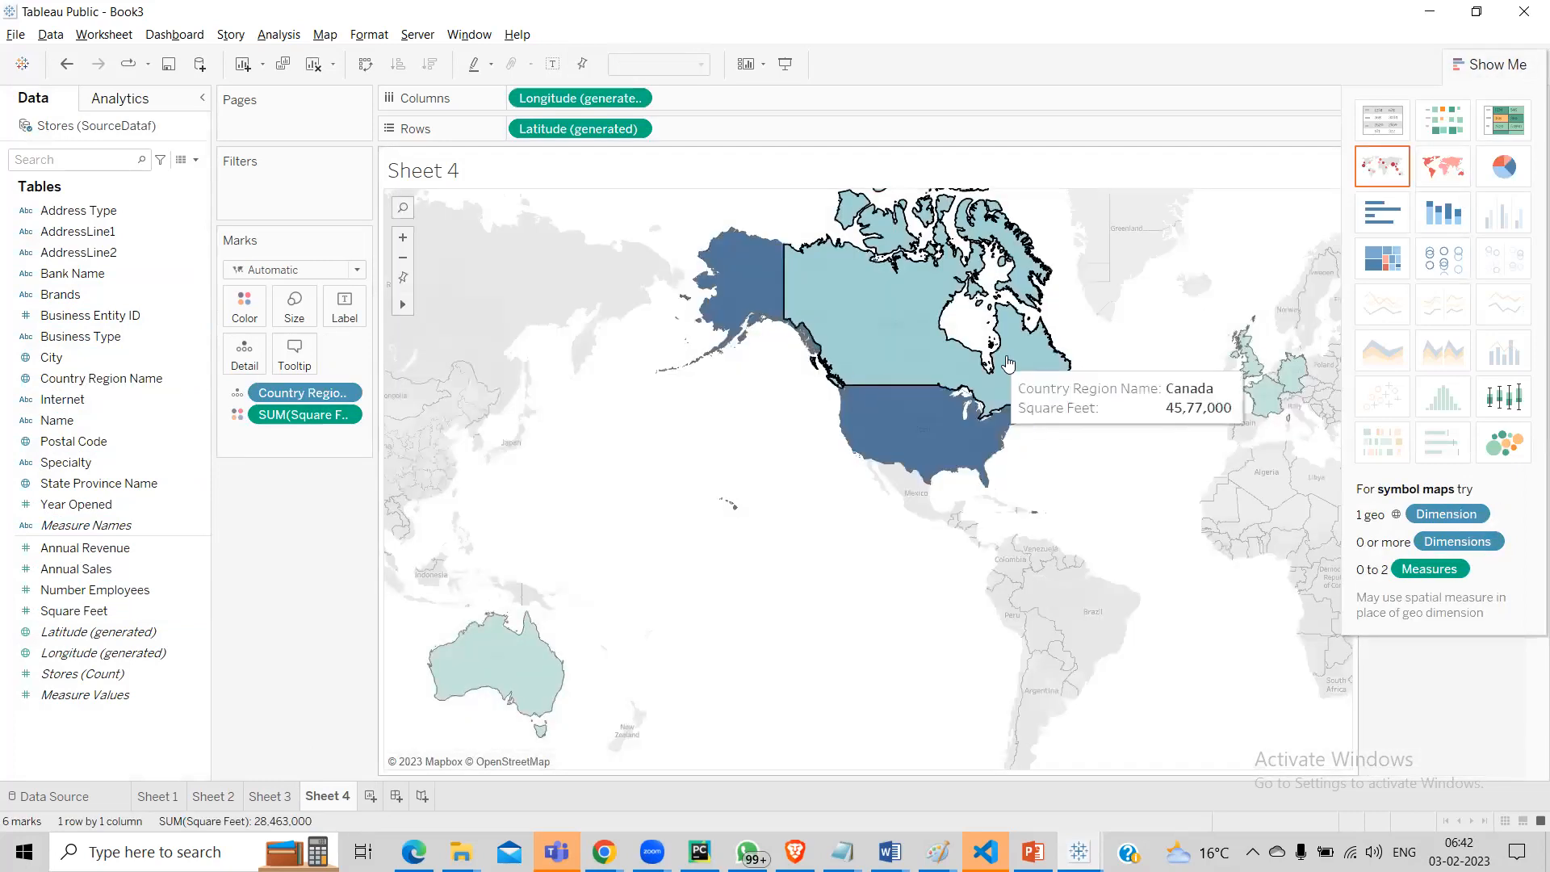
pyautogui.moveTo(966, 397)
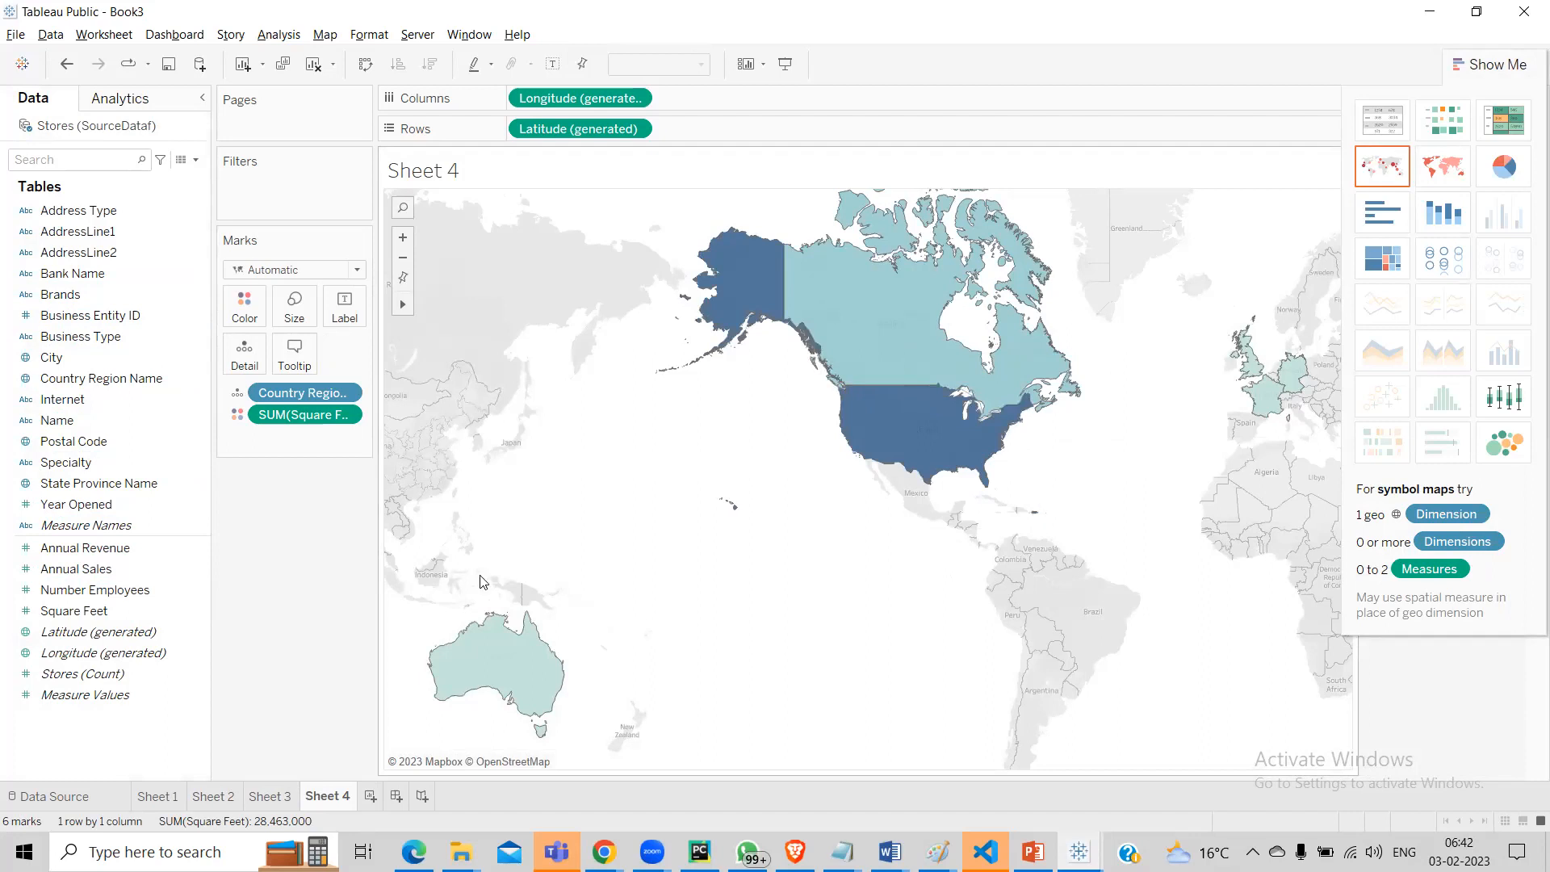
pyautogui.moveTo(944, 435)
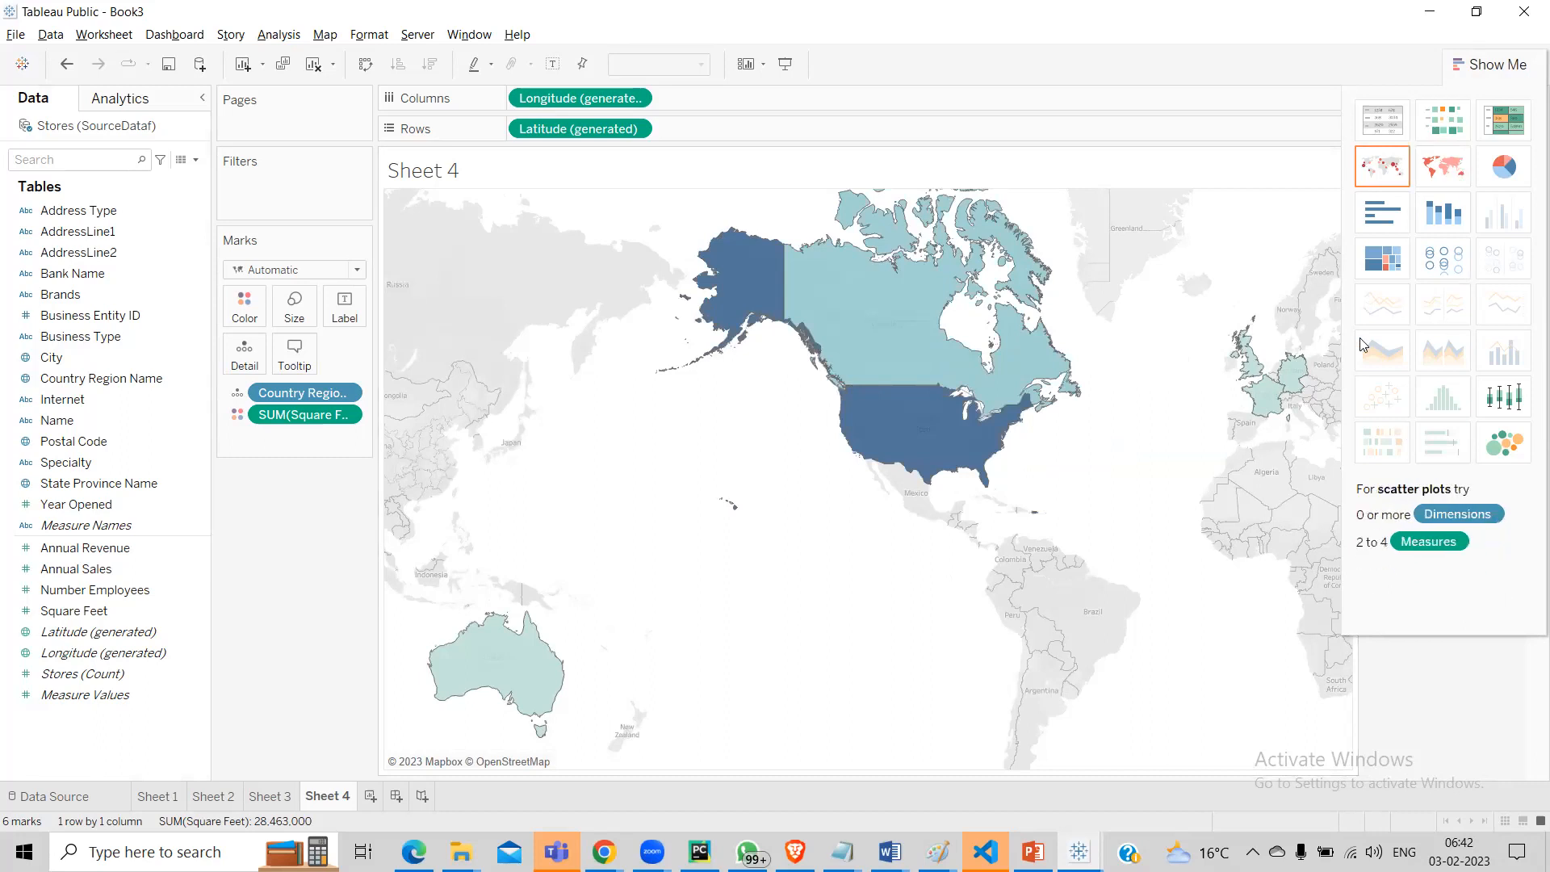
pyautogui.click(1489, 64)
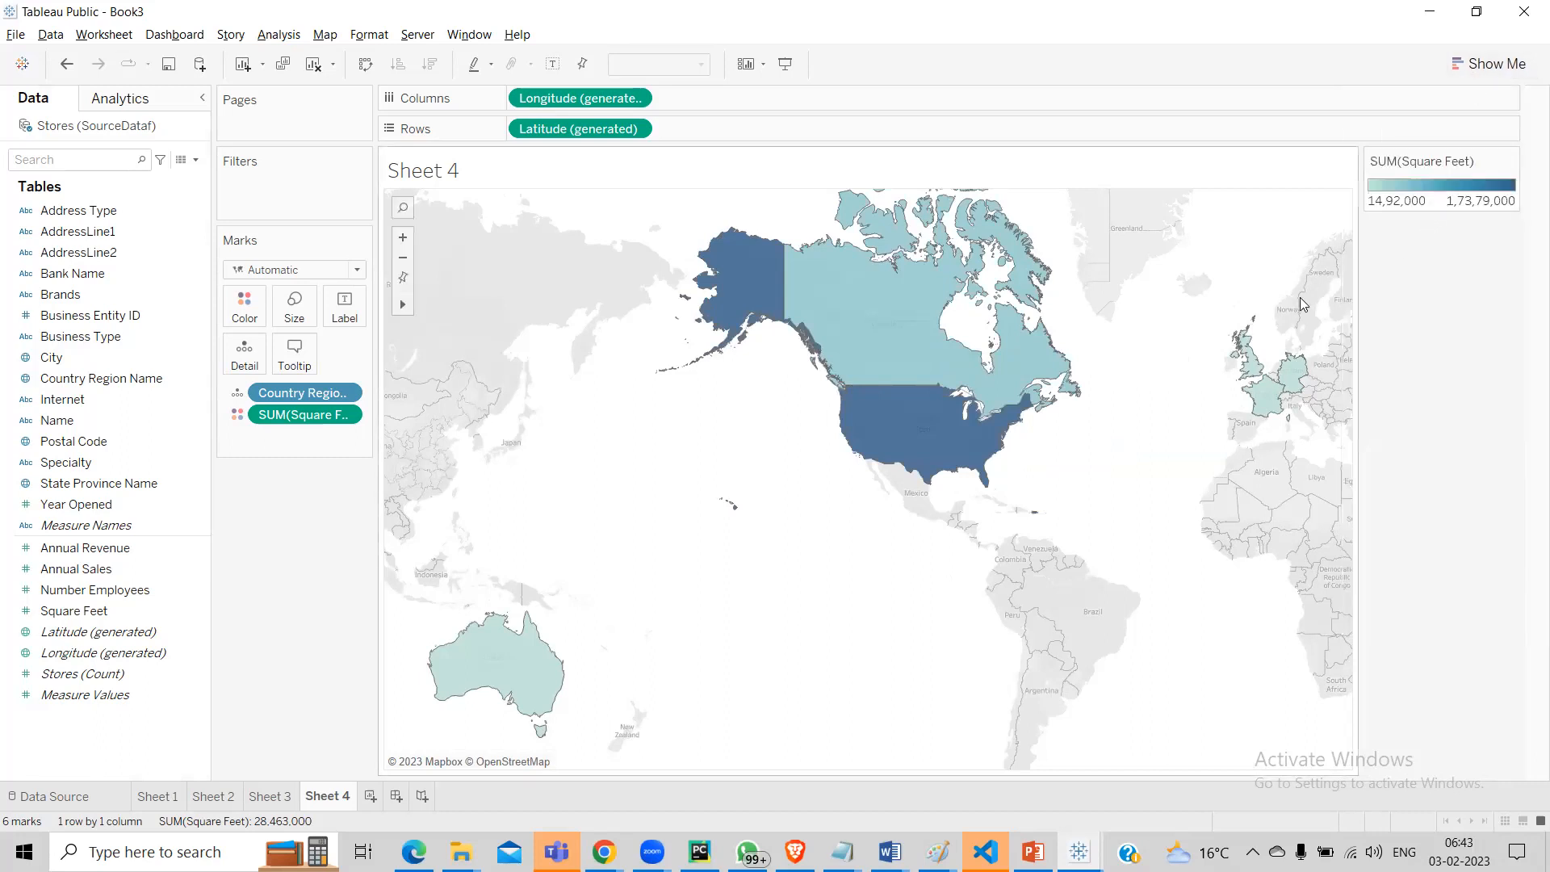
# Step: Apply the Orange-Gold color palette to the Square Feet values on the Sheet 4 map
pyautogui.click(1509, 161)
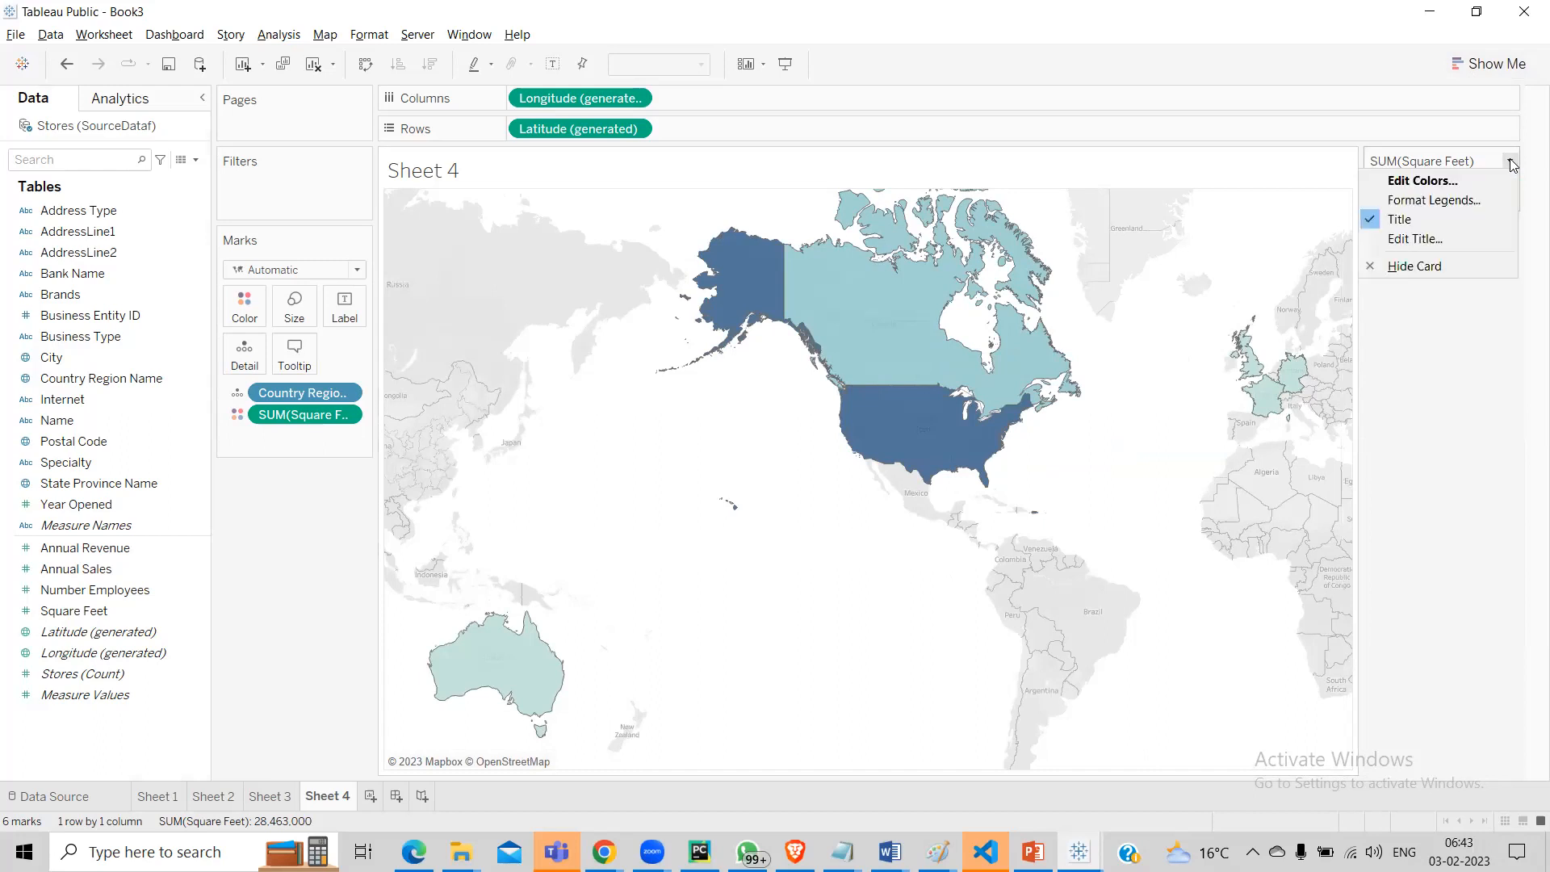
pyautogui.click(1438, 184)
pyautogui.click(926, 349)
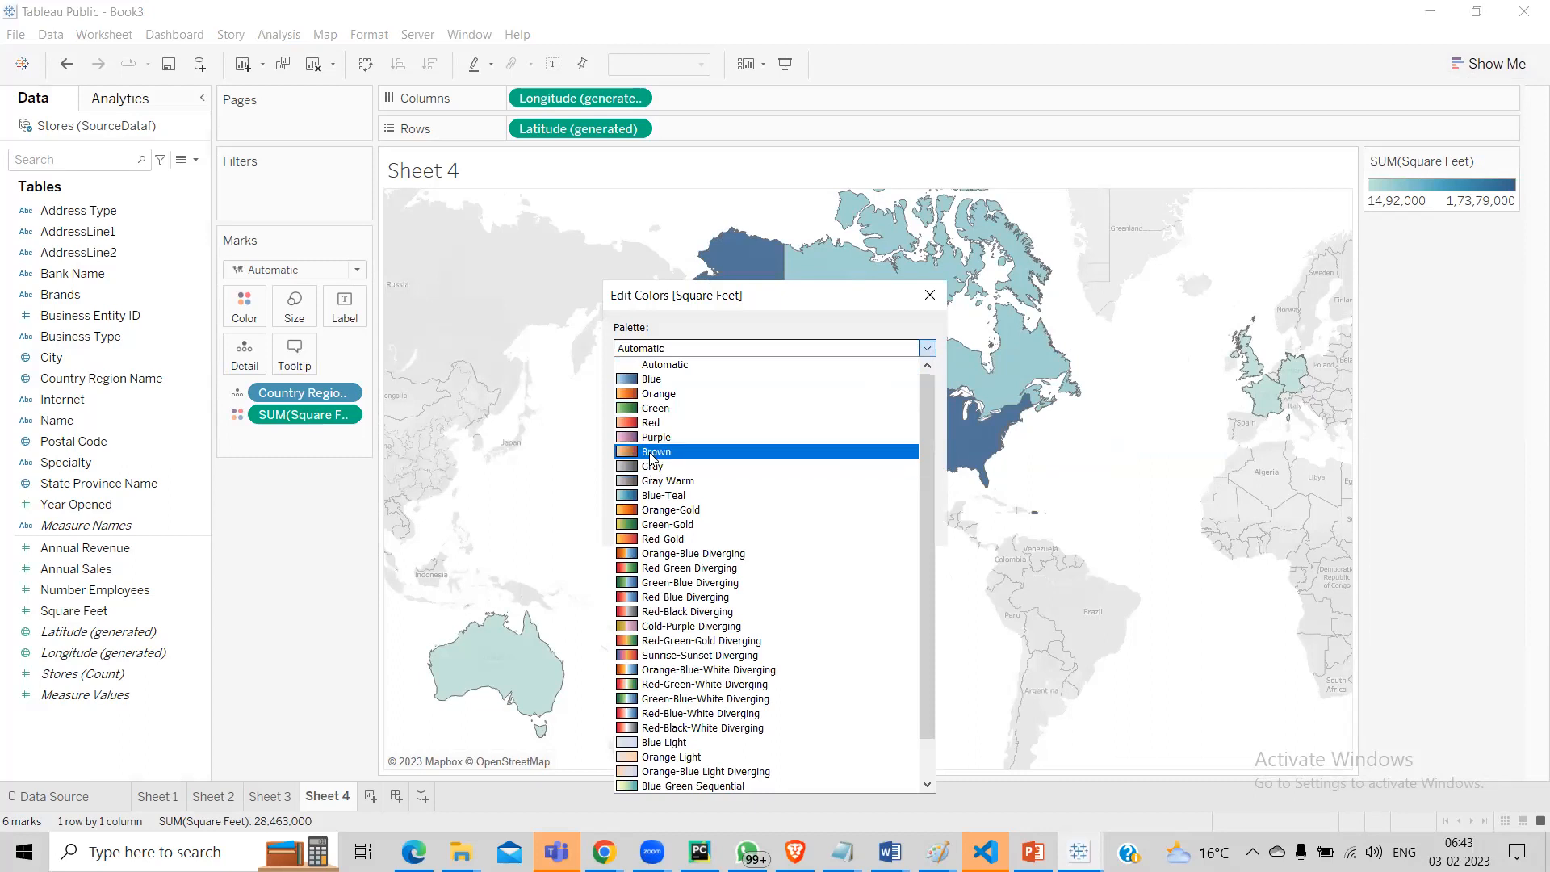
pyautogui.click(668, 511)
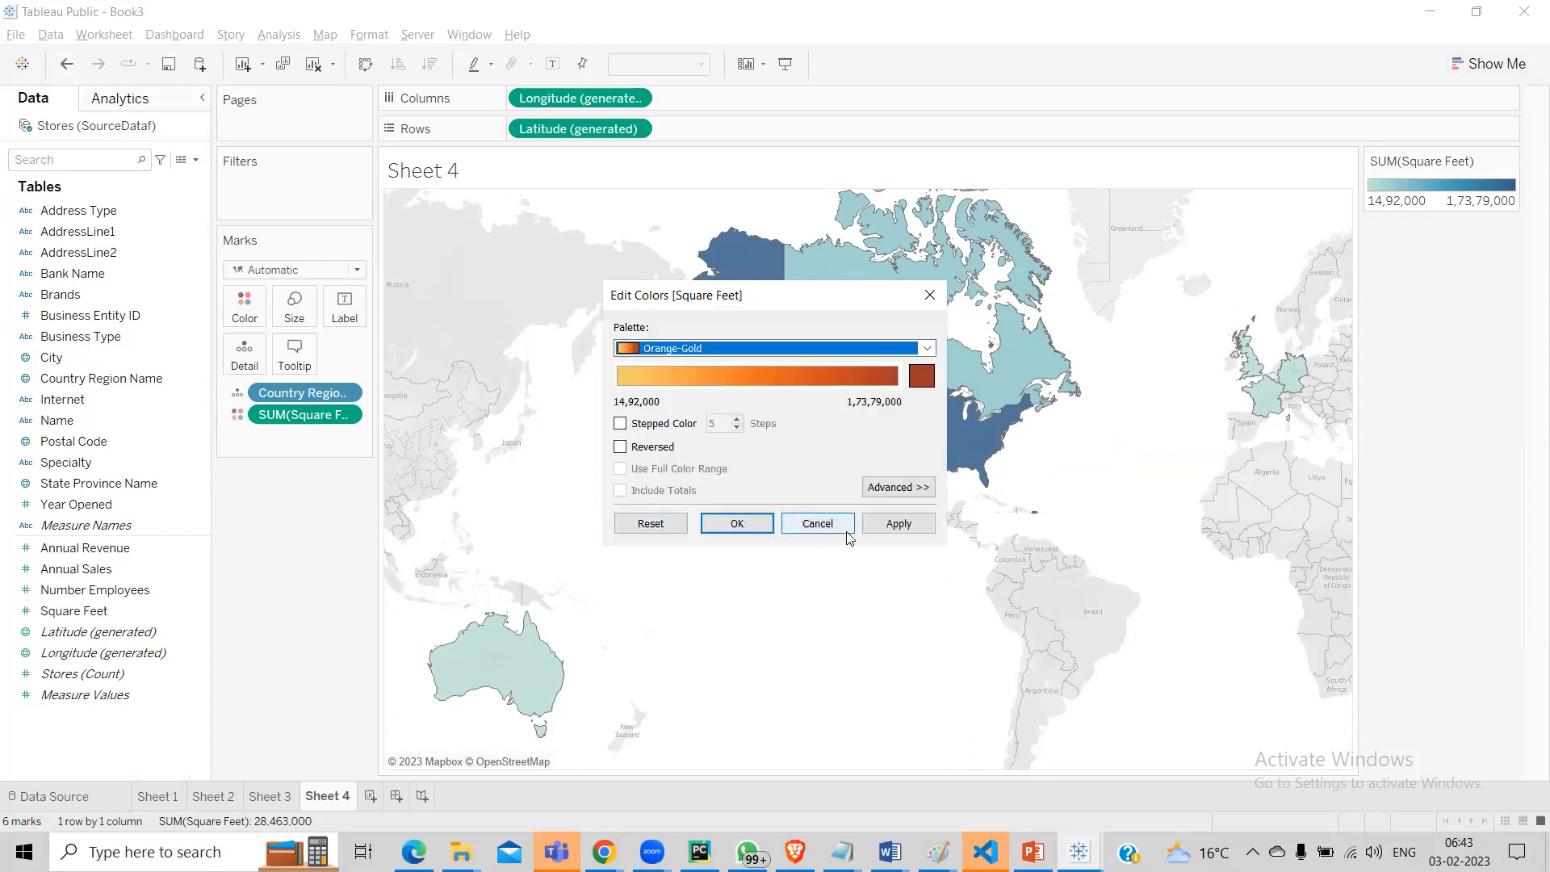
pyautogui.click(899, 523)
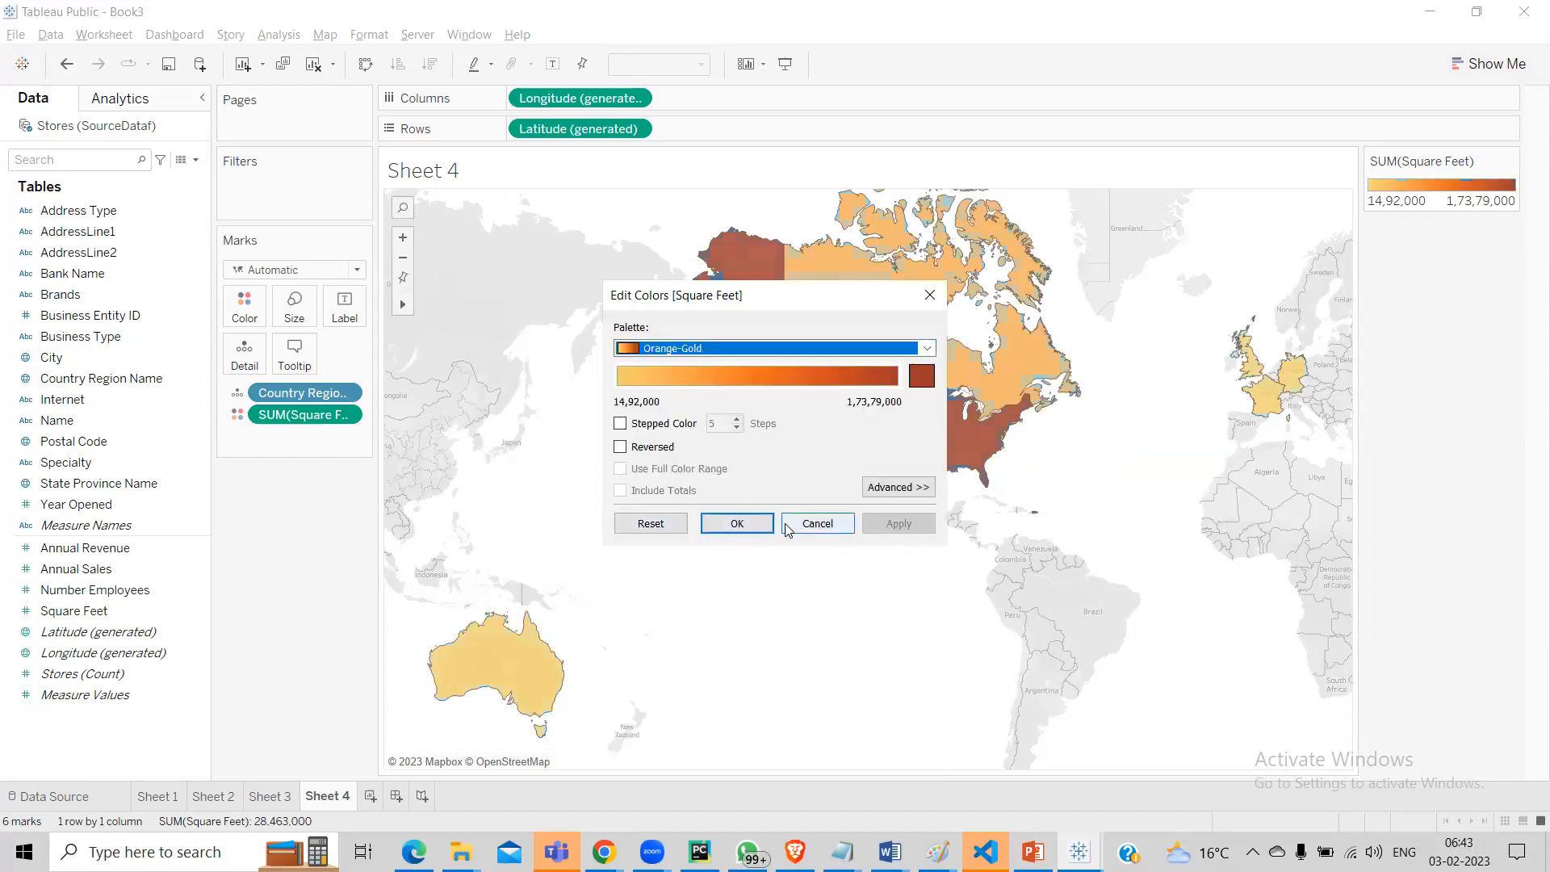
pyautogui.click(749, 525)
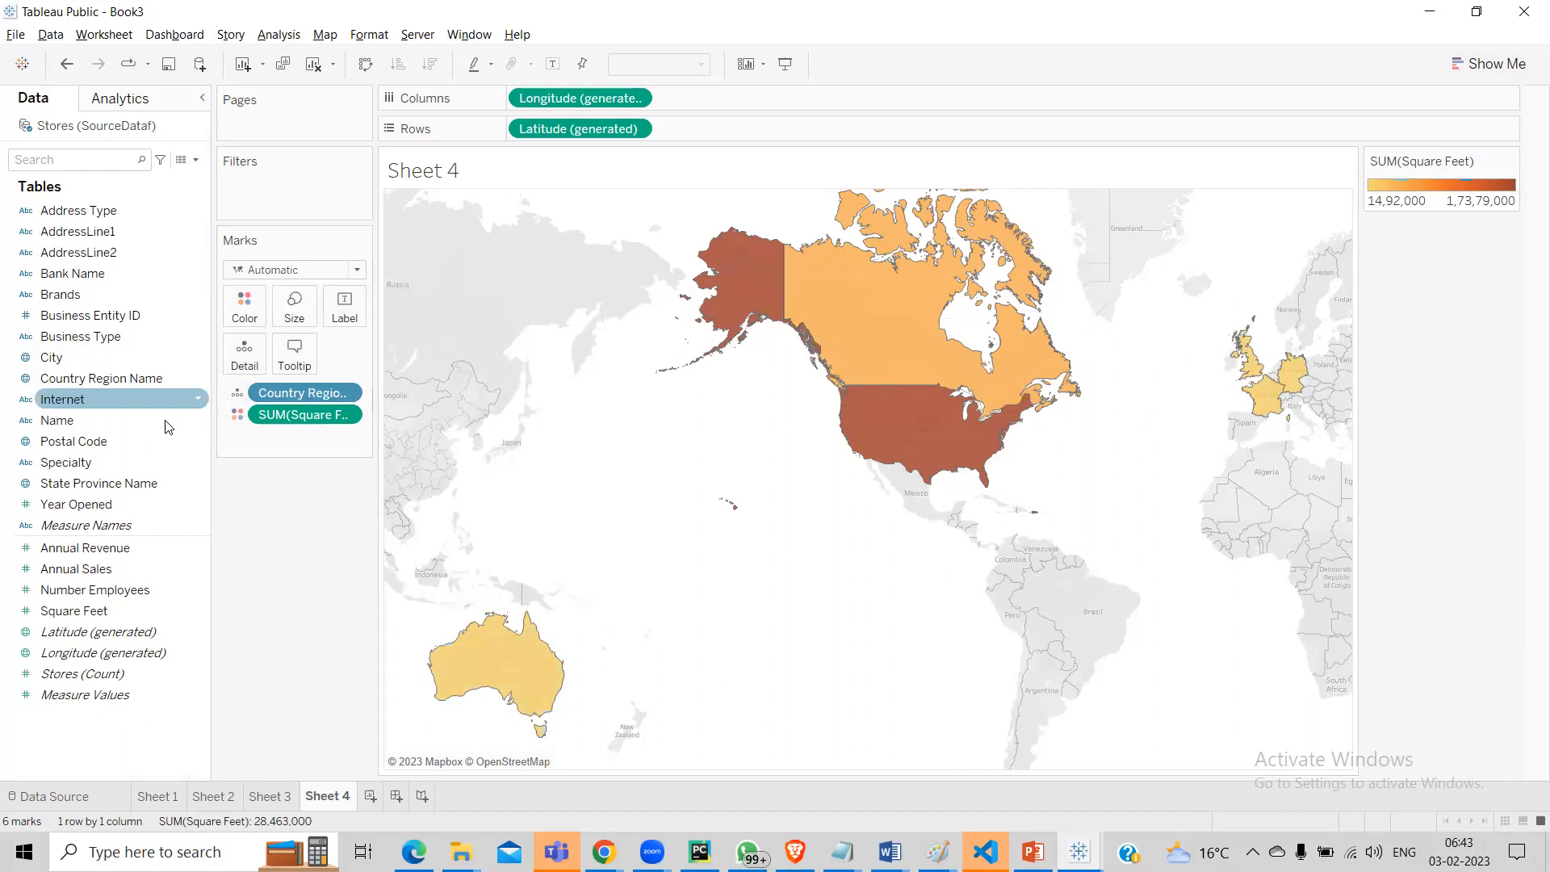
# Step: Add City as a detail on the Square Feet map and search the map for United States to focus on it
pyautogui.moveTo(92, 424); pyautogui.dragTo(265, 437)
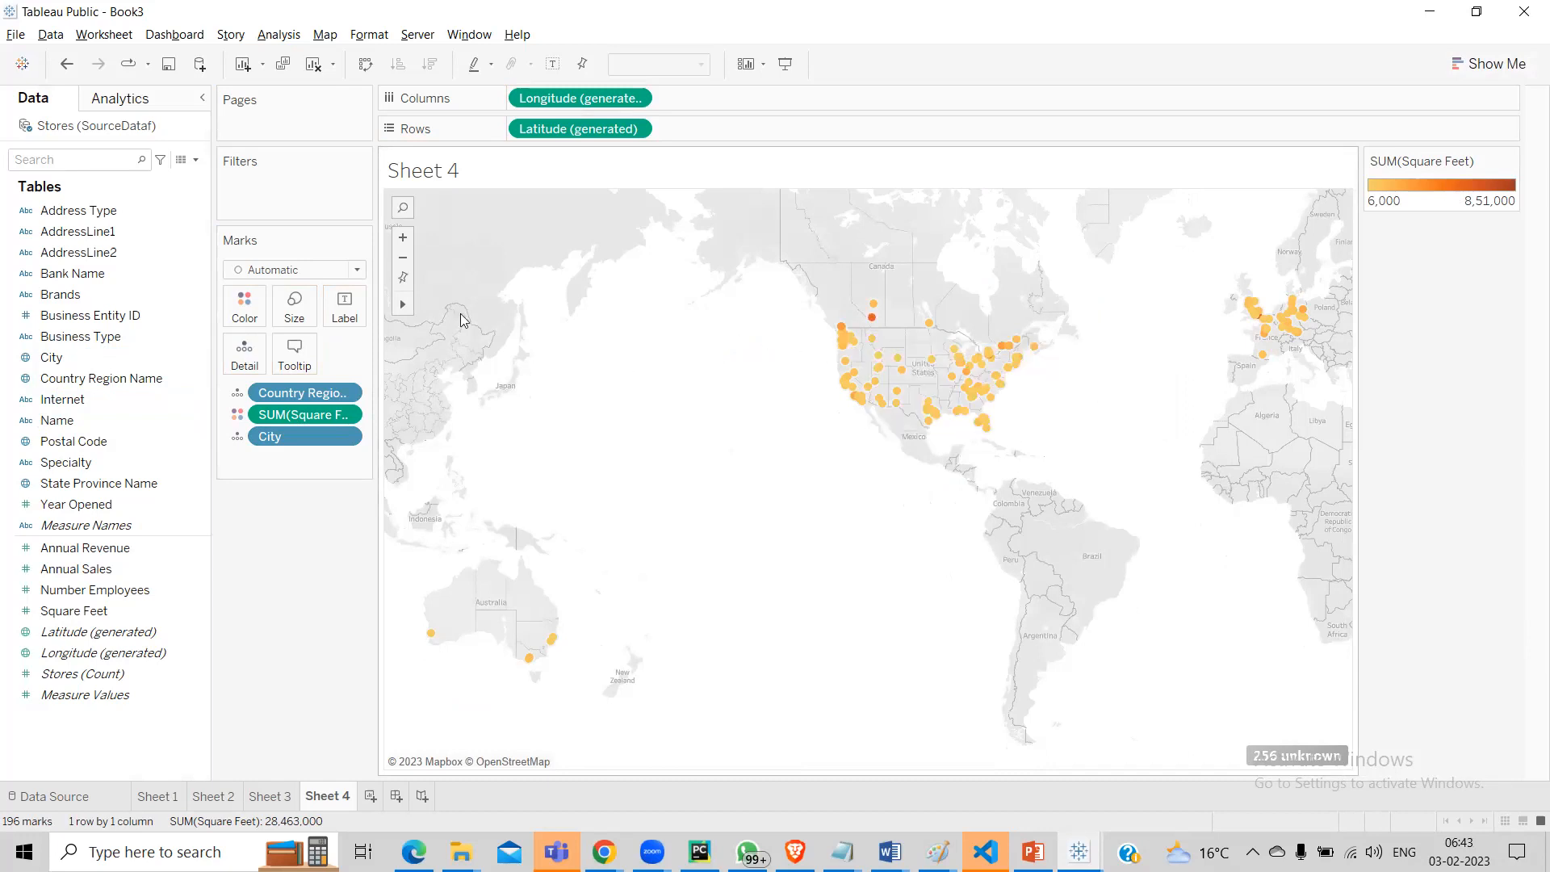
pyautogui.click(405, 207)
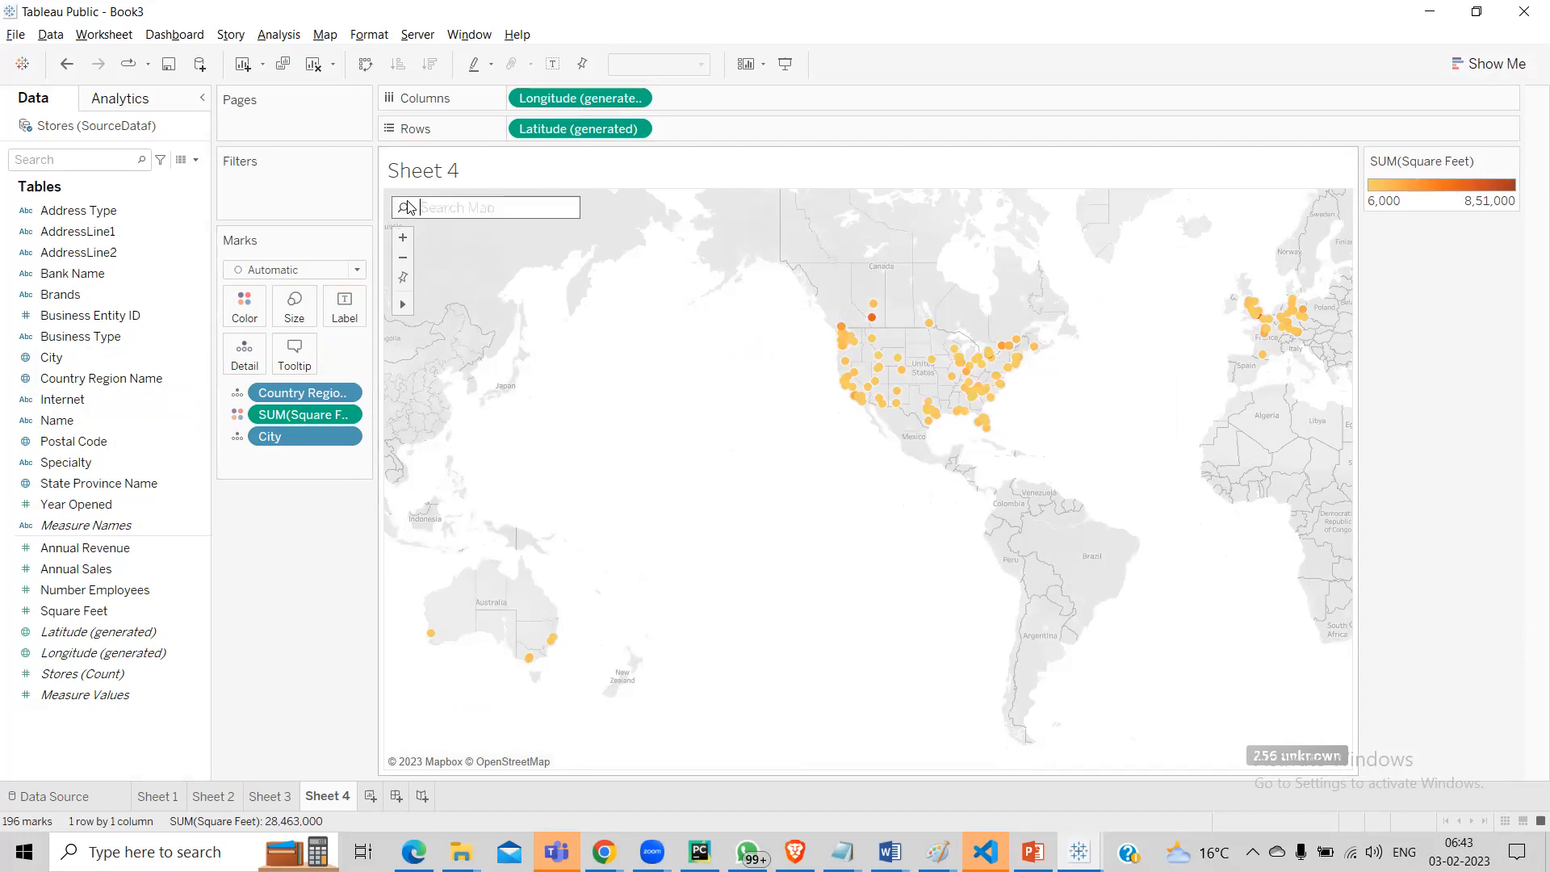
pyautogui.write('unite')
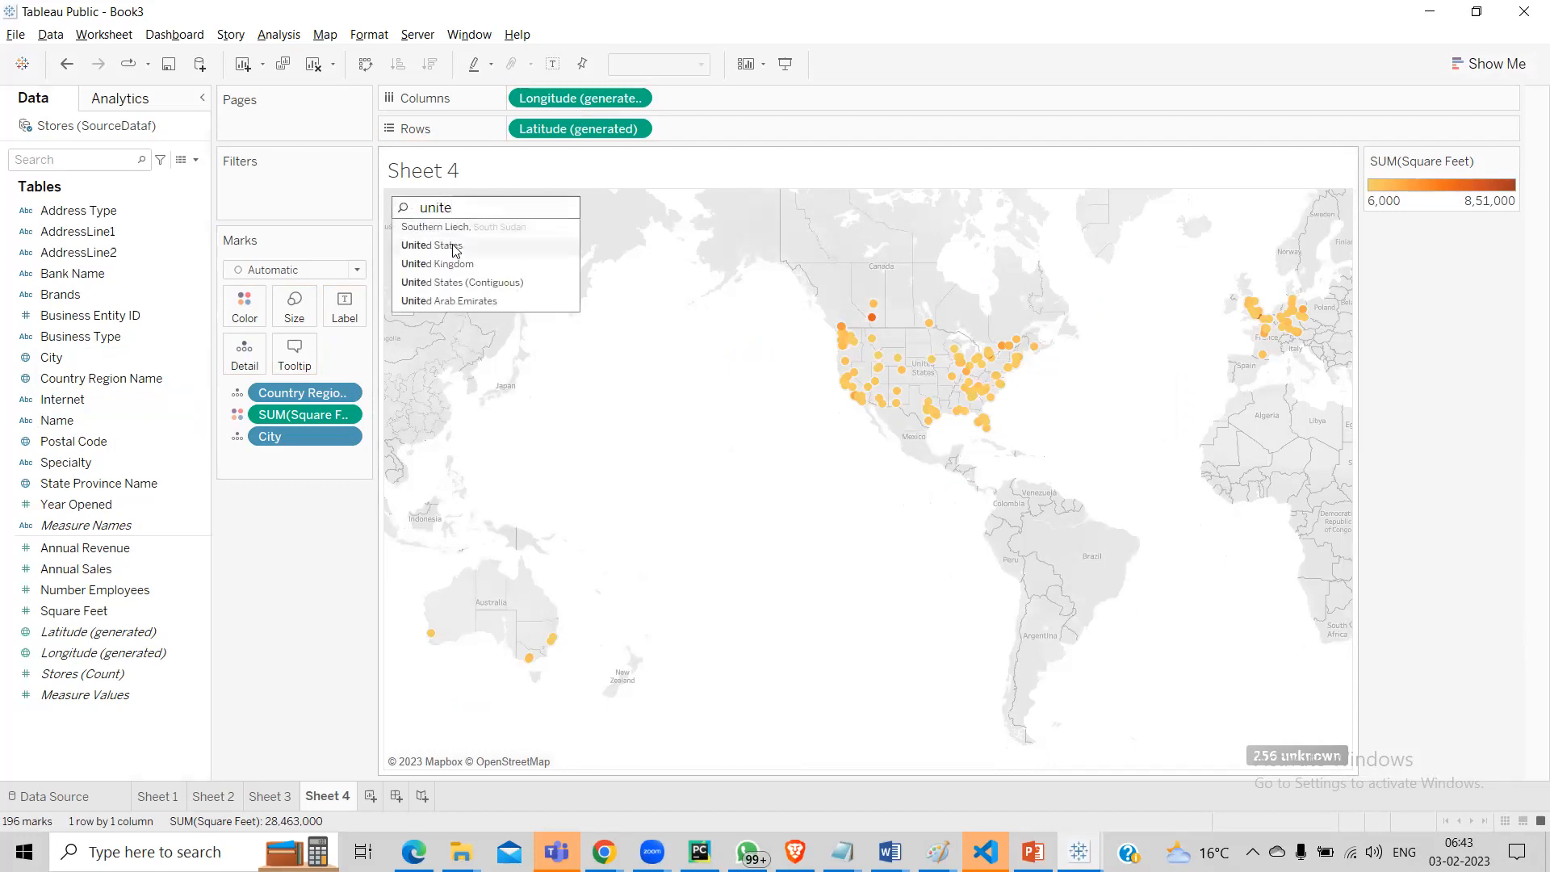
pyautogui.click(453, 245)
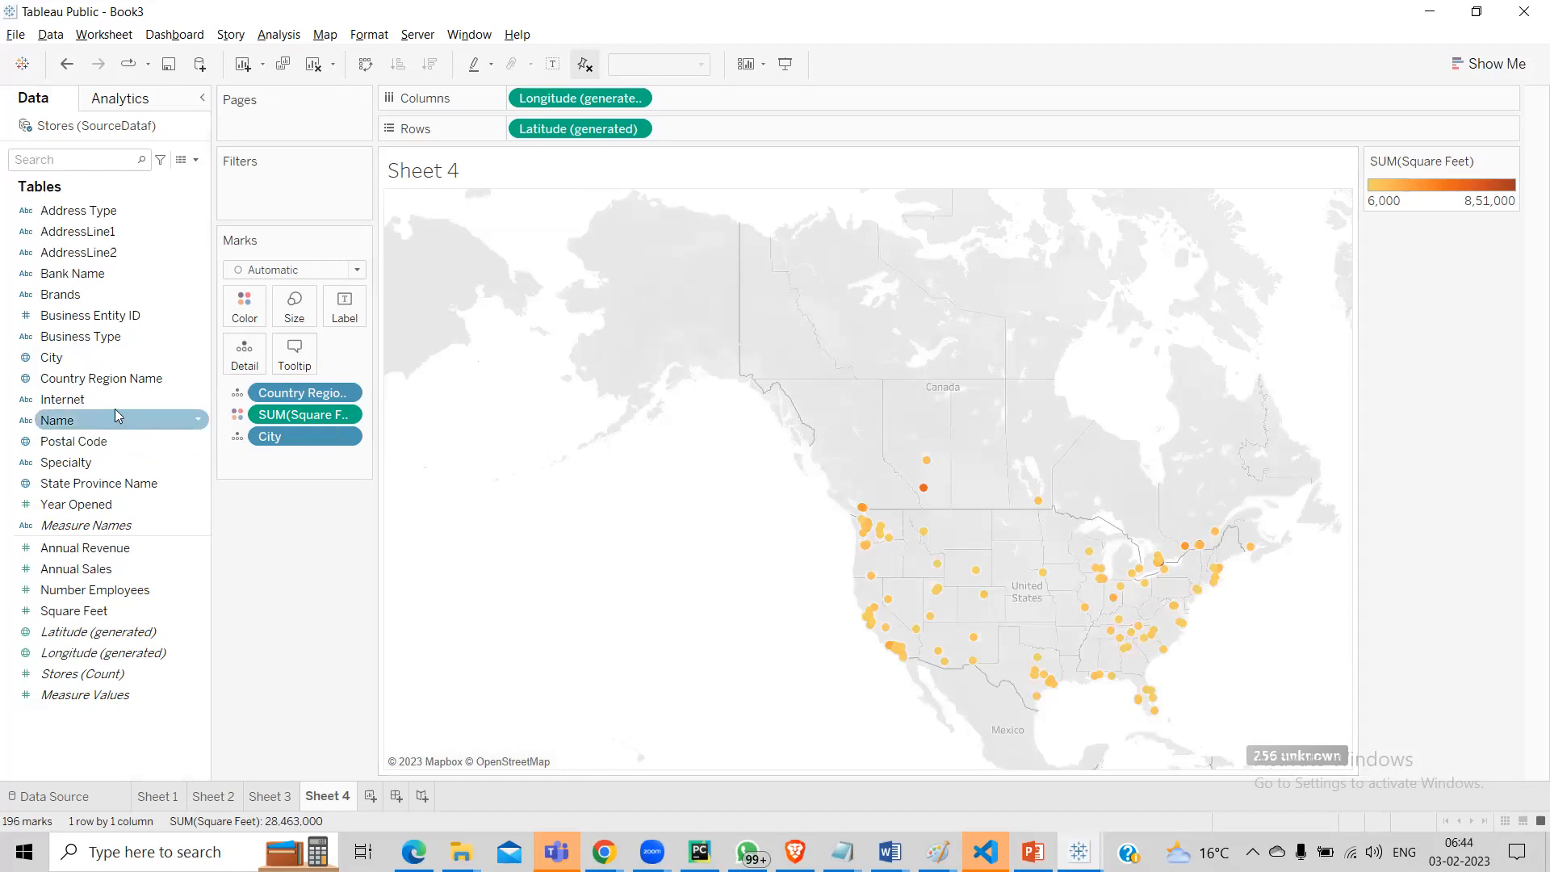
# Step: Create a new worksheet with a recommended filled map of Annual Sales by Country Region Name
pyautogui.click(369, 797)
pyautogui.click(97, 550)
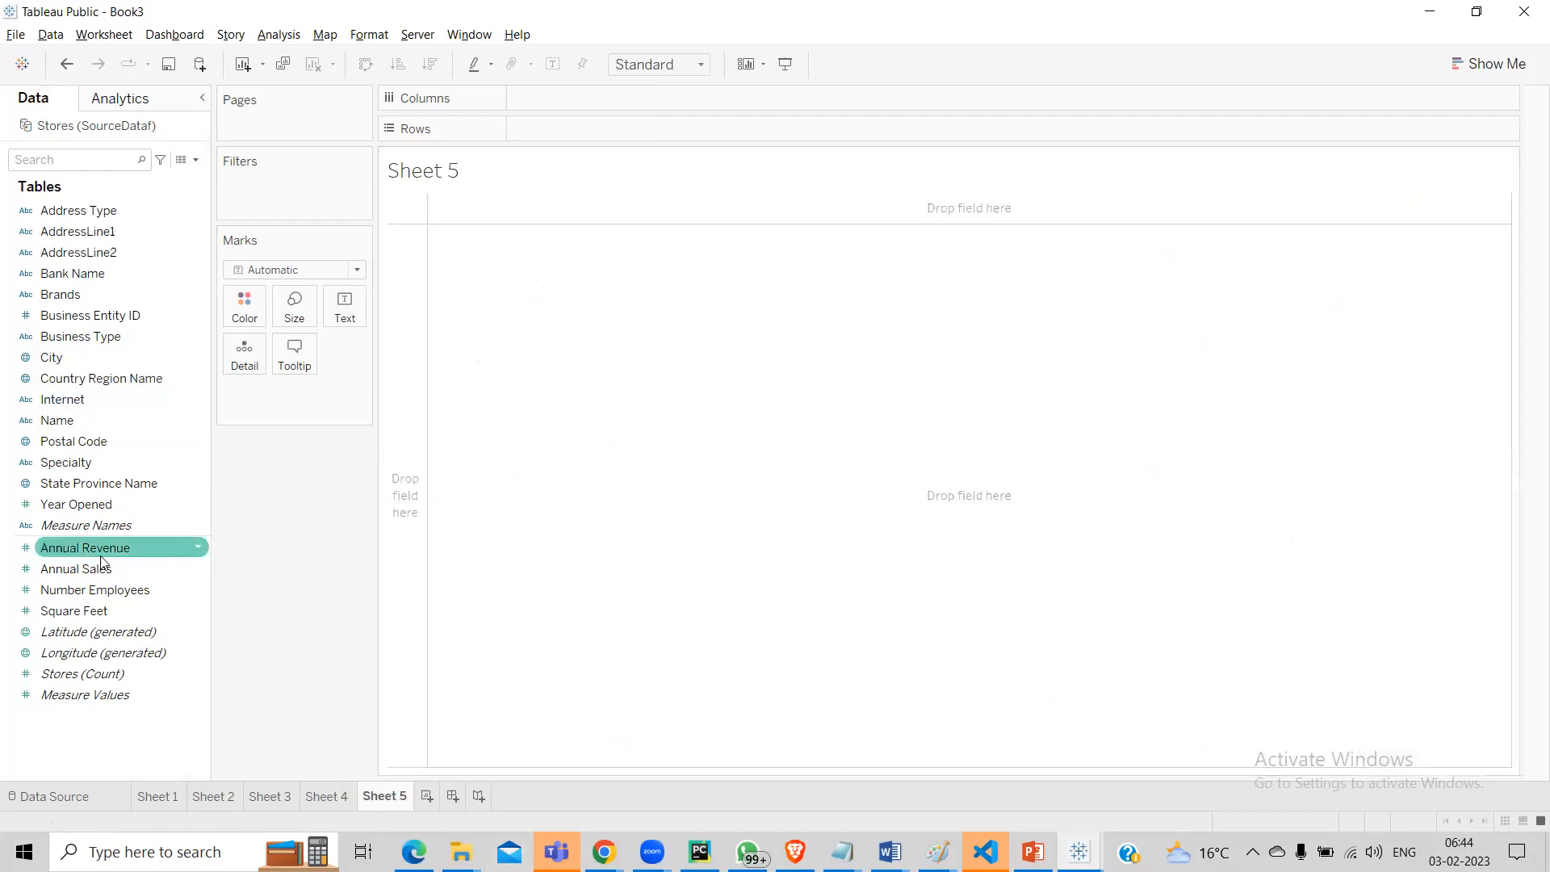
pyautogui.click(97, 570)
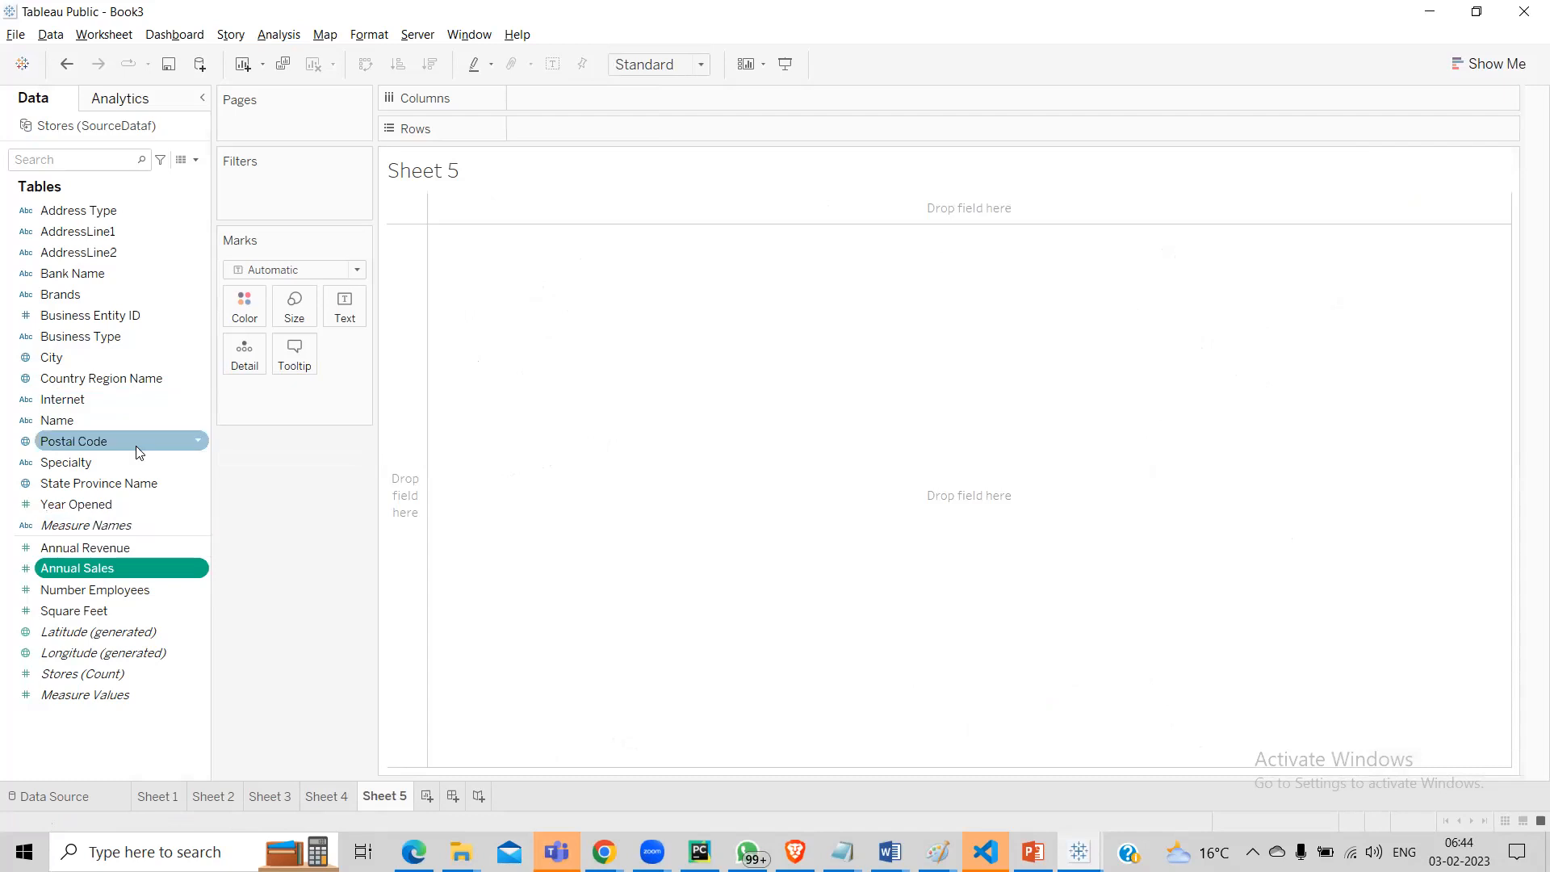
pyautogui.keyDown('ctrl'); pyautogui.click(106, 378); pyautogui.keyUp('ctrl')
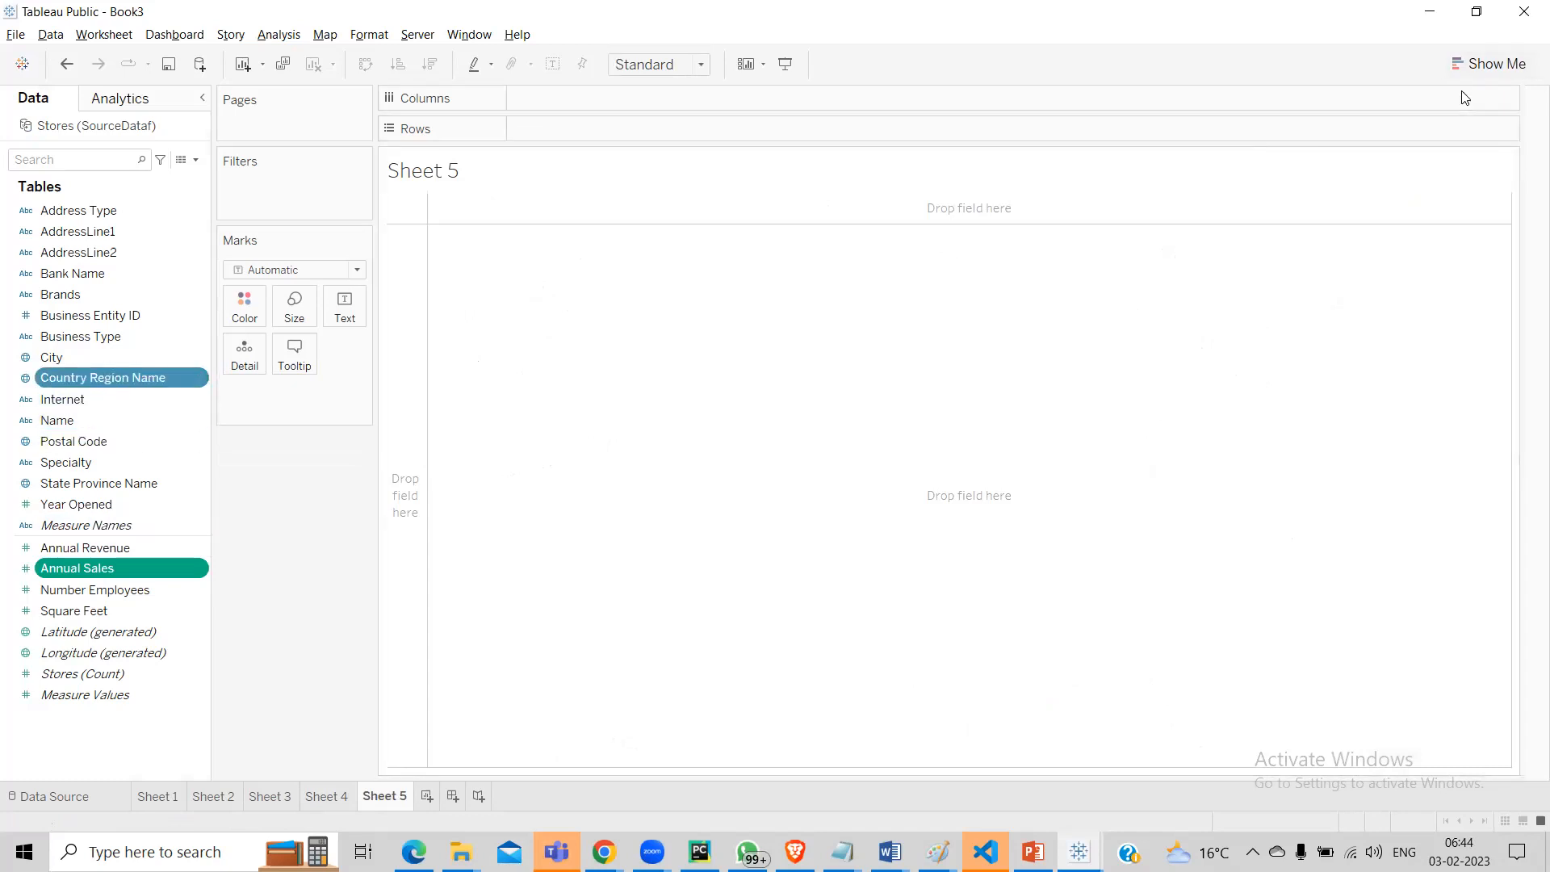
pyautogui.click(1485, 63)
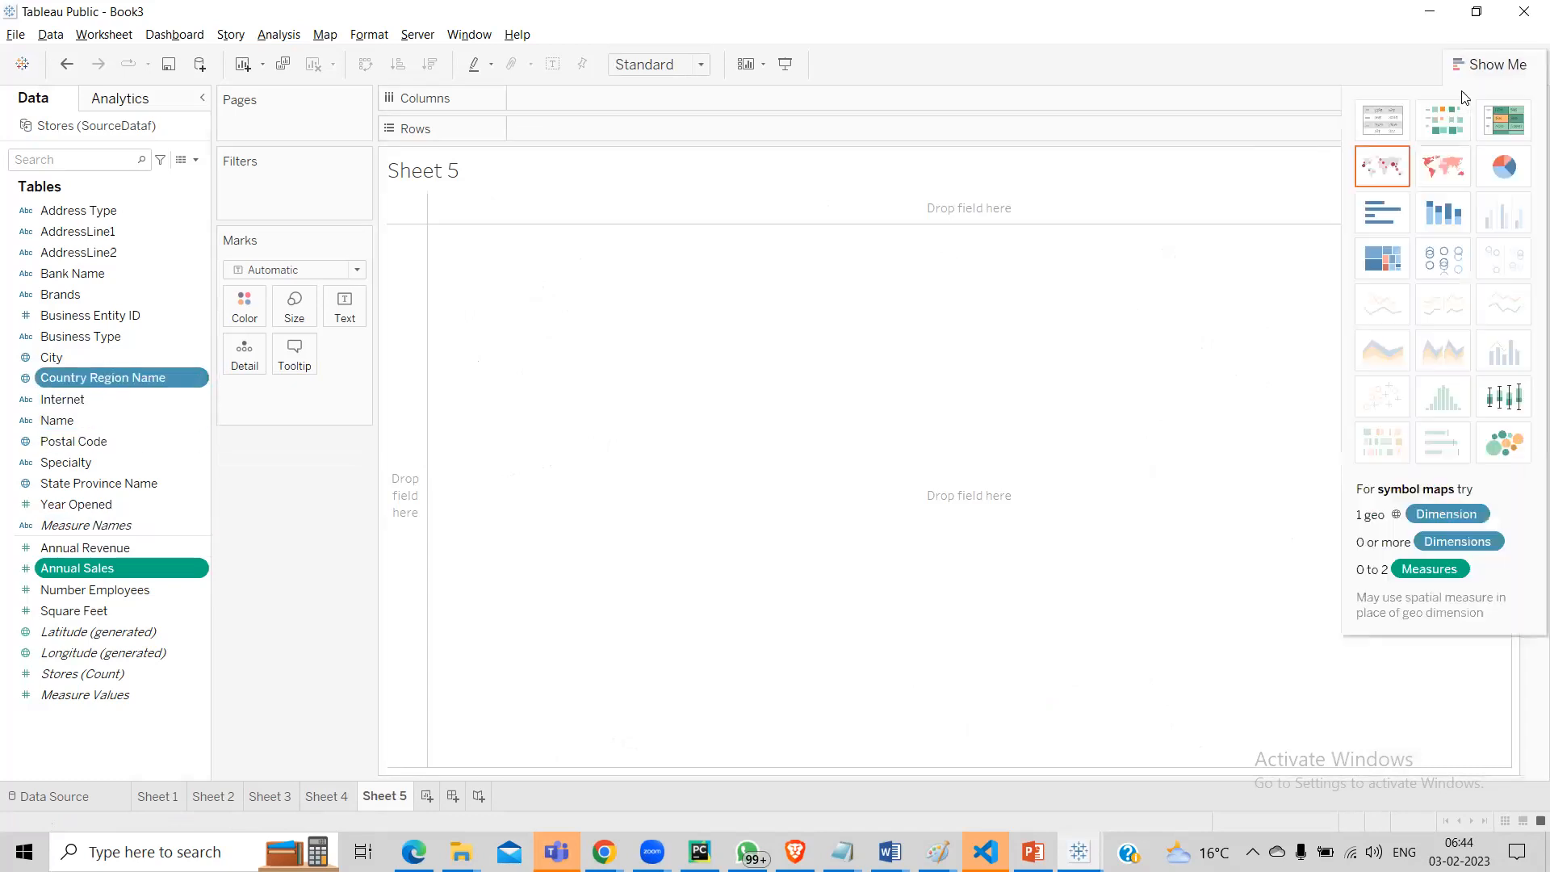
pyautogui.click(1444, 167)
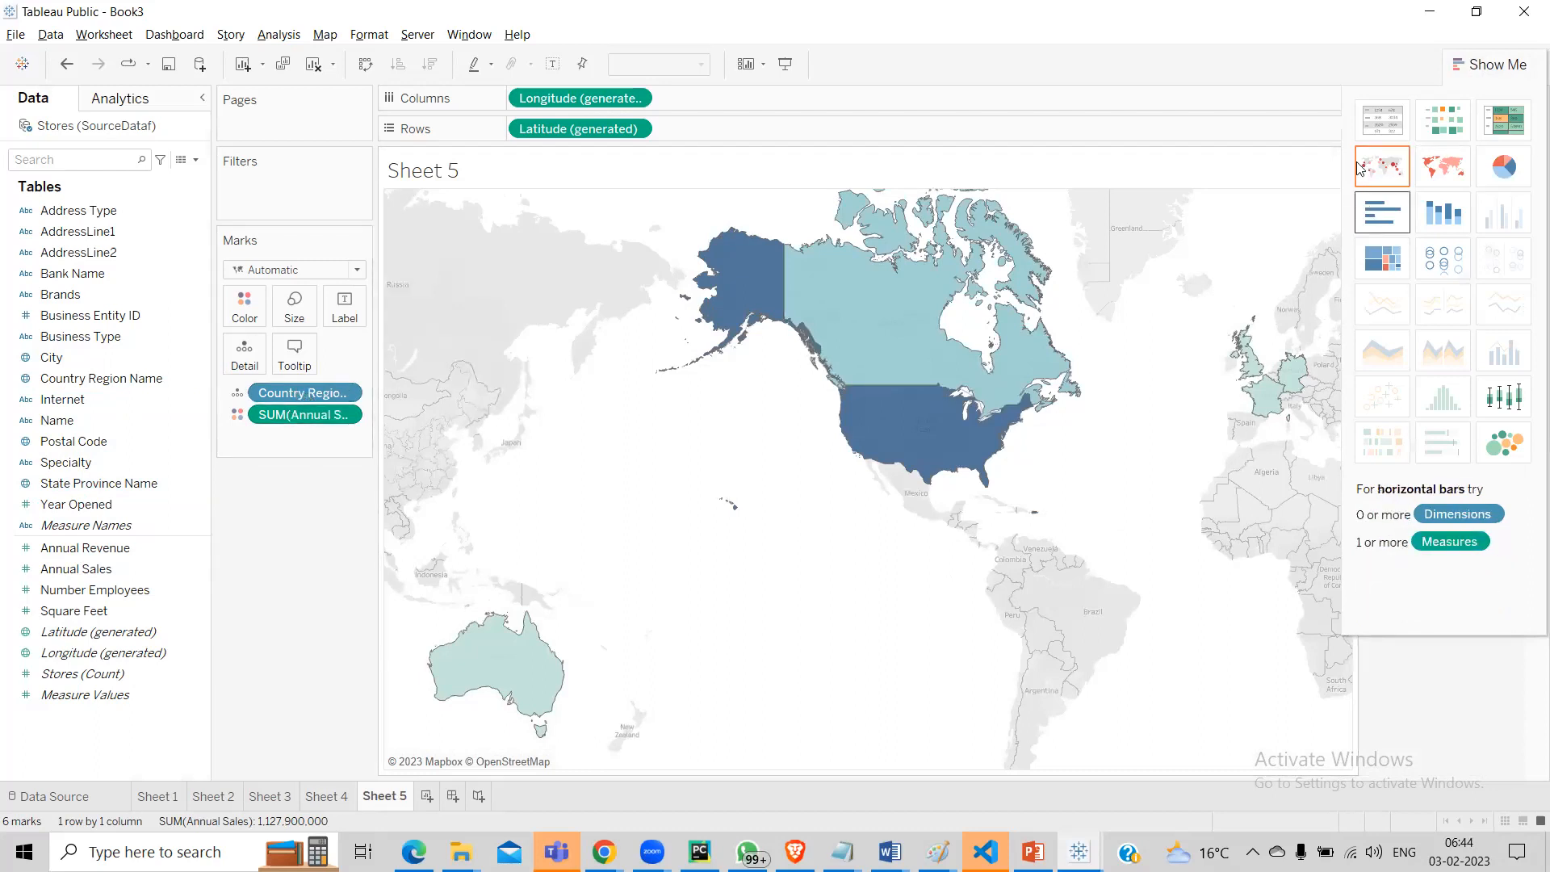
pyautogui.click(1501, 66)
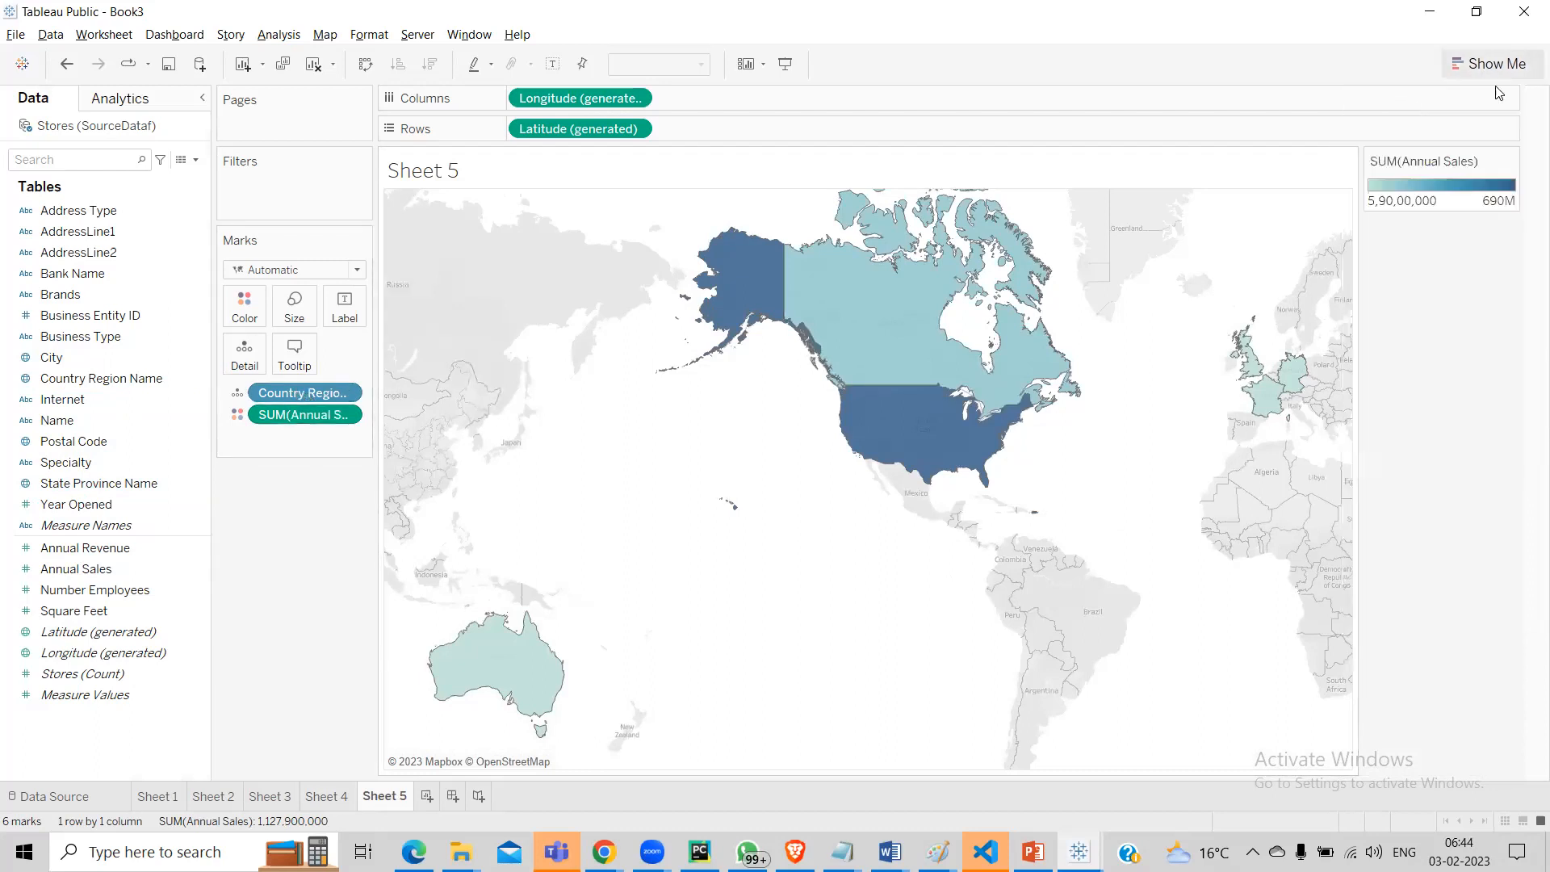
# Step: Apply the Red-Green-Gold Diverging palette to Annual Sales on the Sheet 5 map, using the full color range
pyautogui.click(1510, 161)
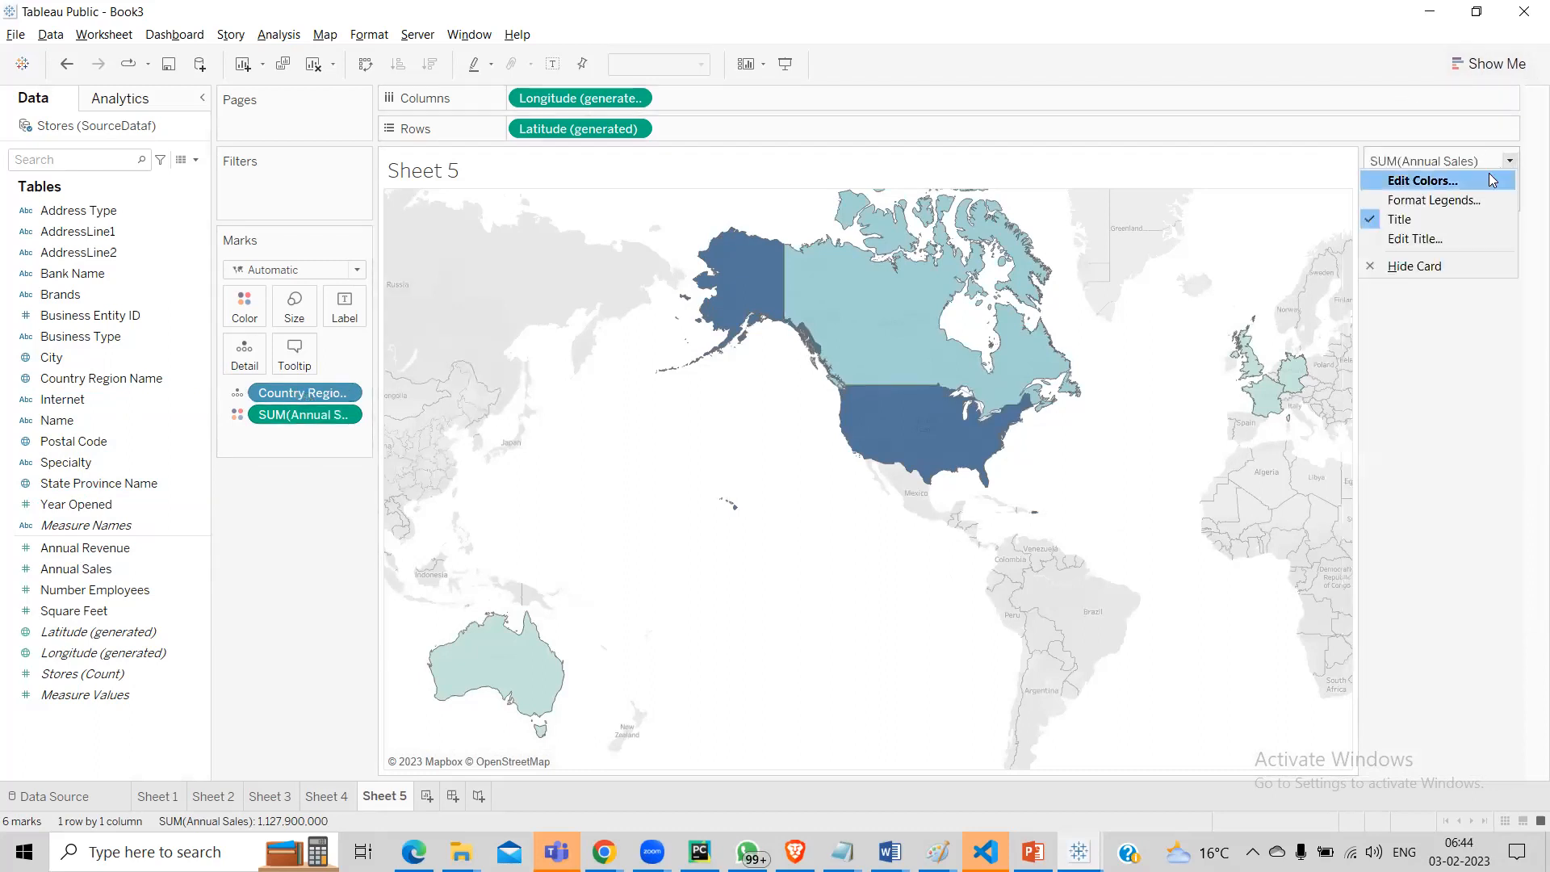
pyautogui.click(1431, 187)
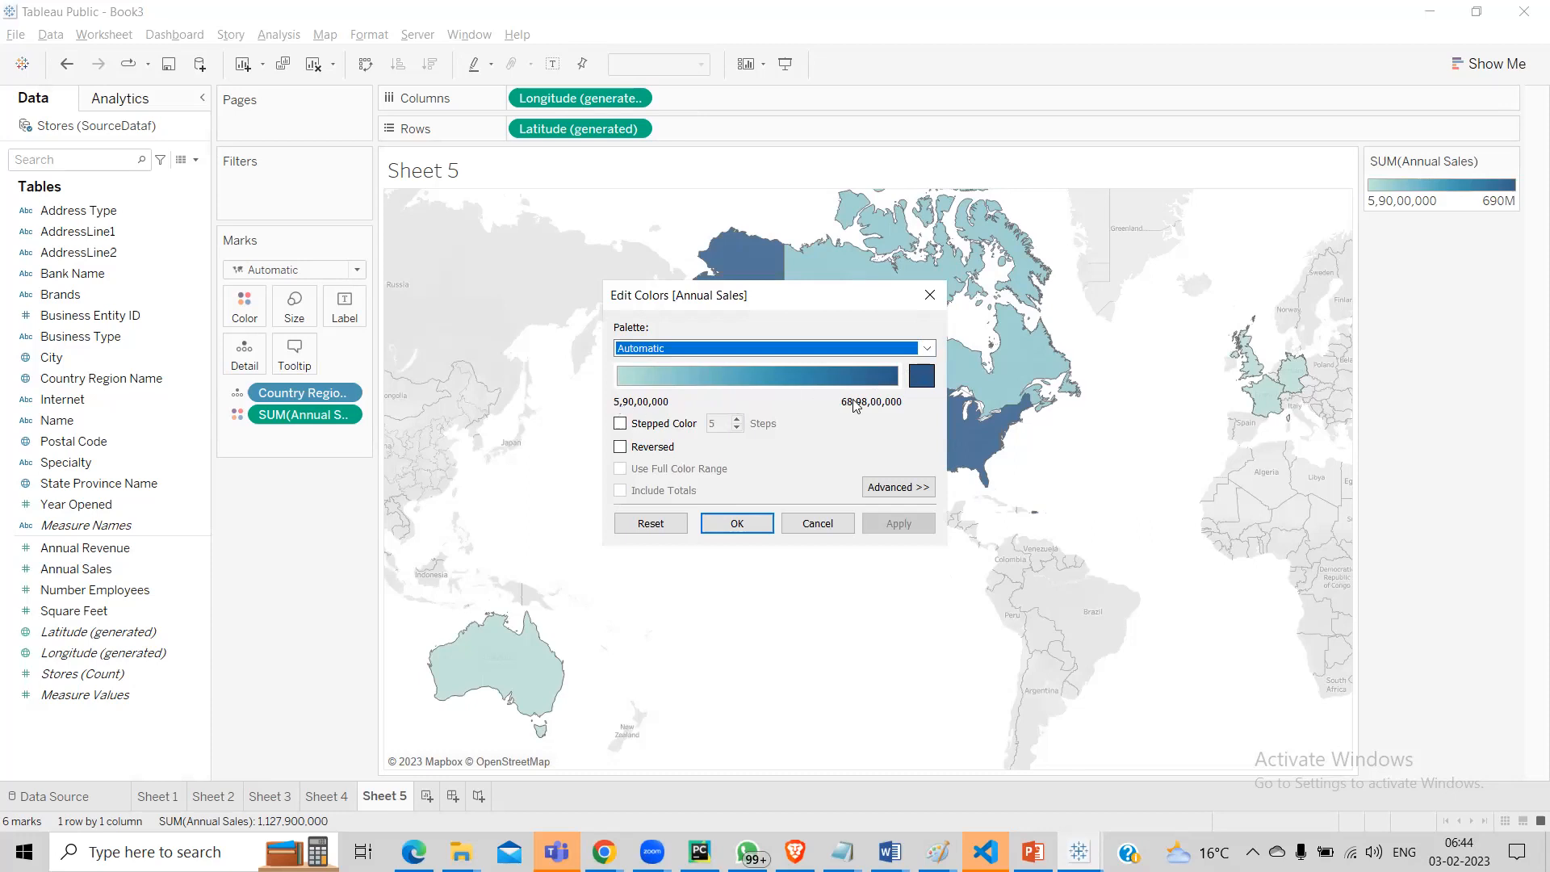
pyautogui.click(927, 348)
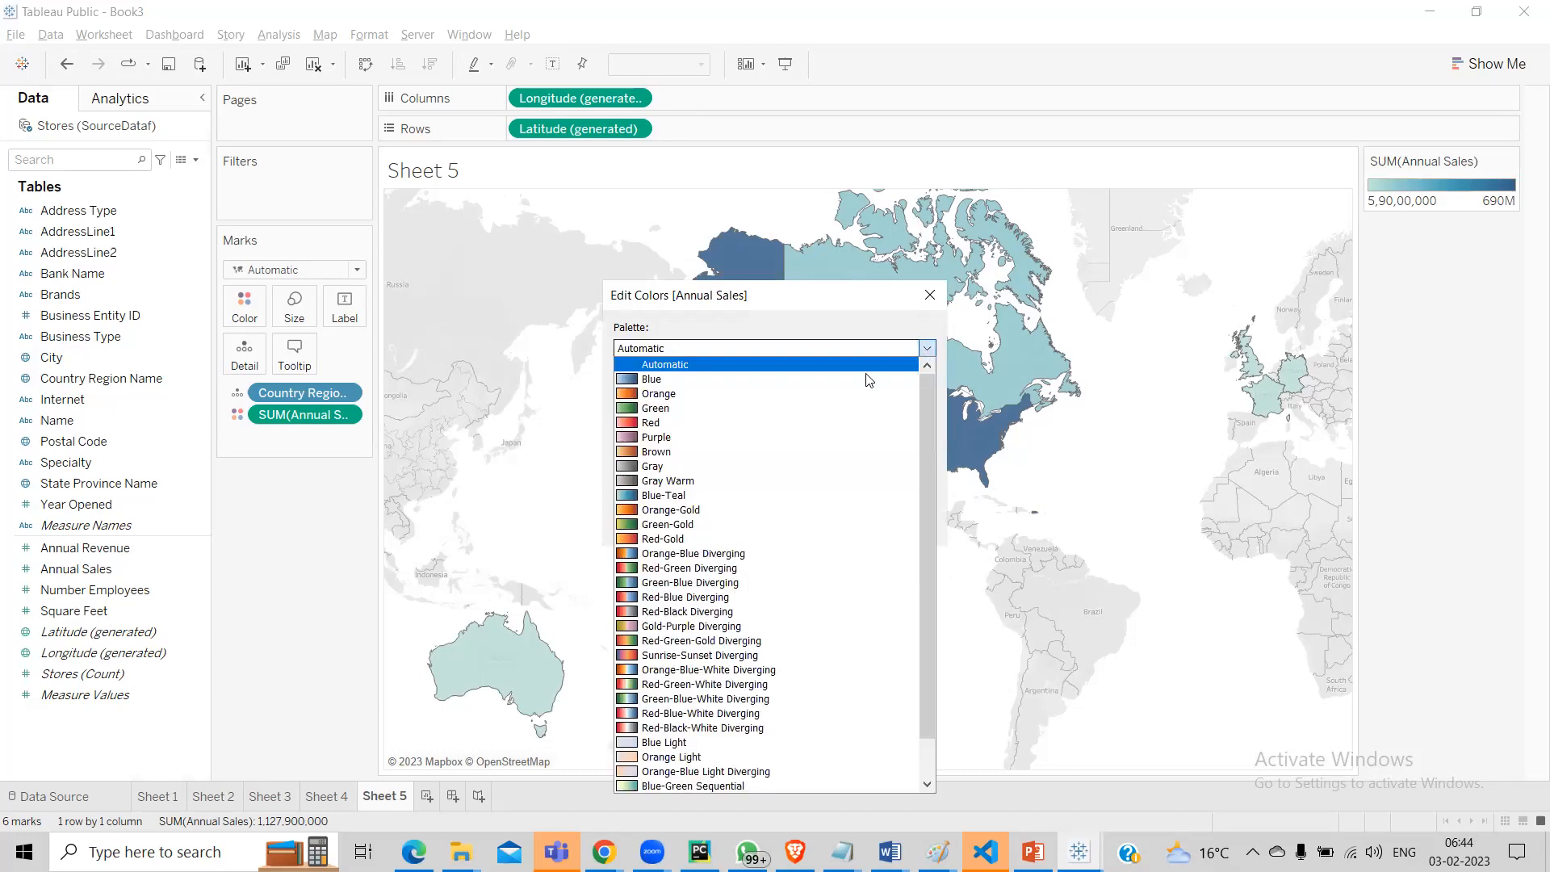
pyautogui.click(671, 641)
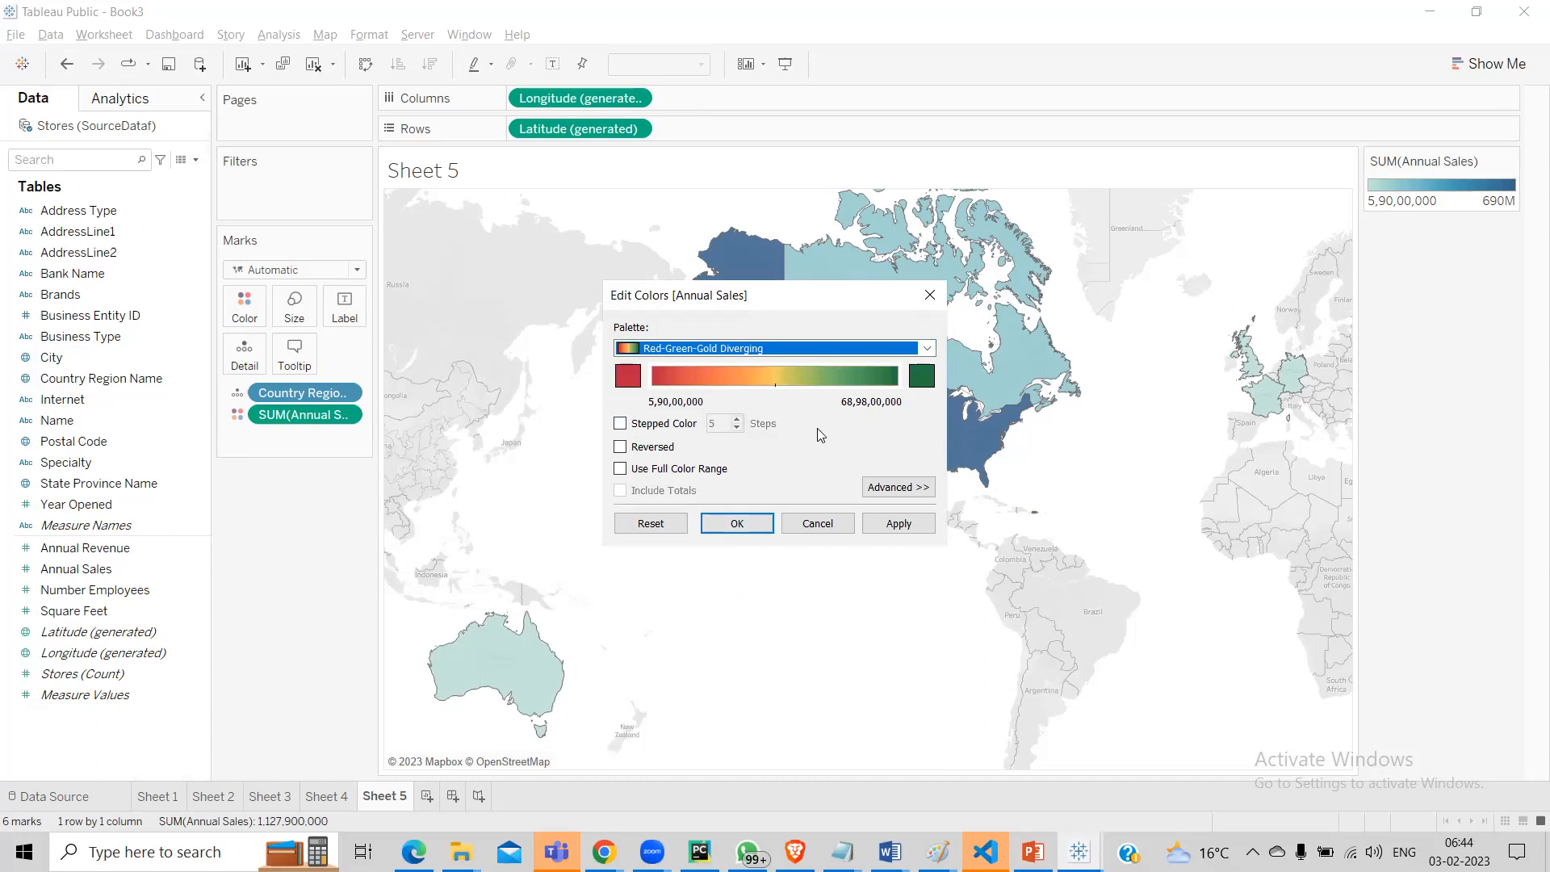
pyautogui.click(705, 476)
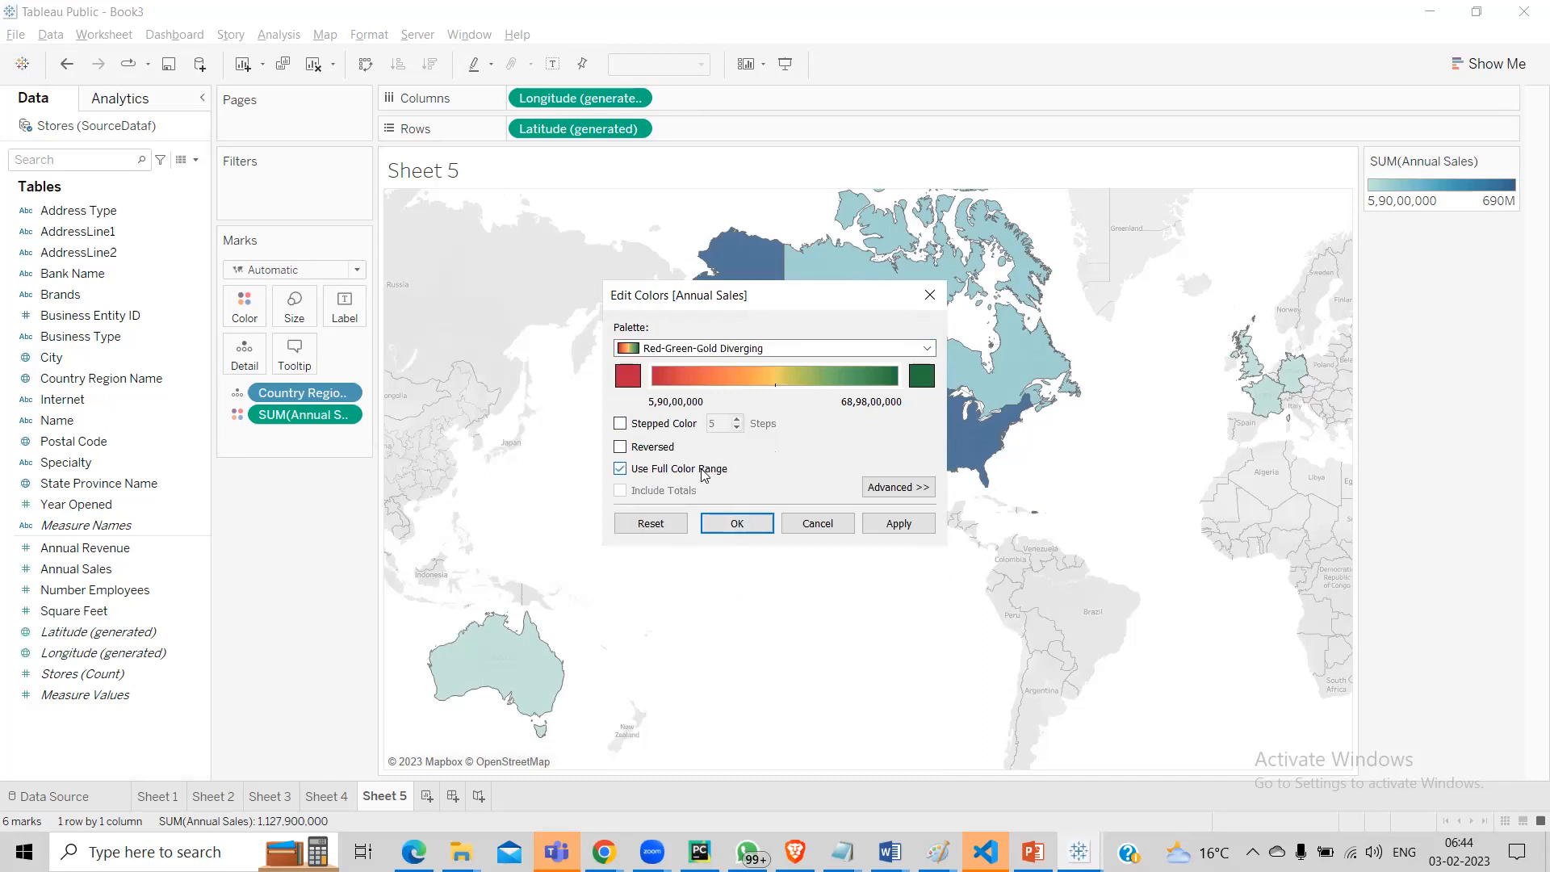
pyautogui.click(878, 525)
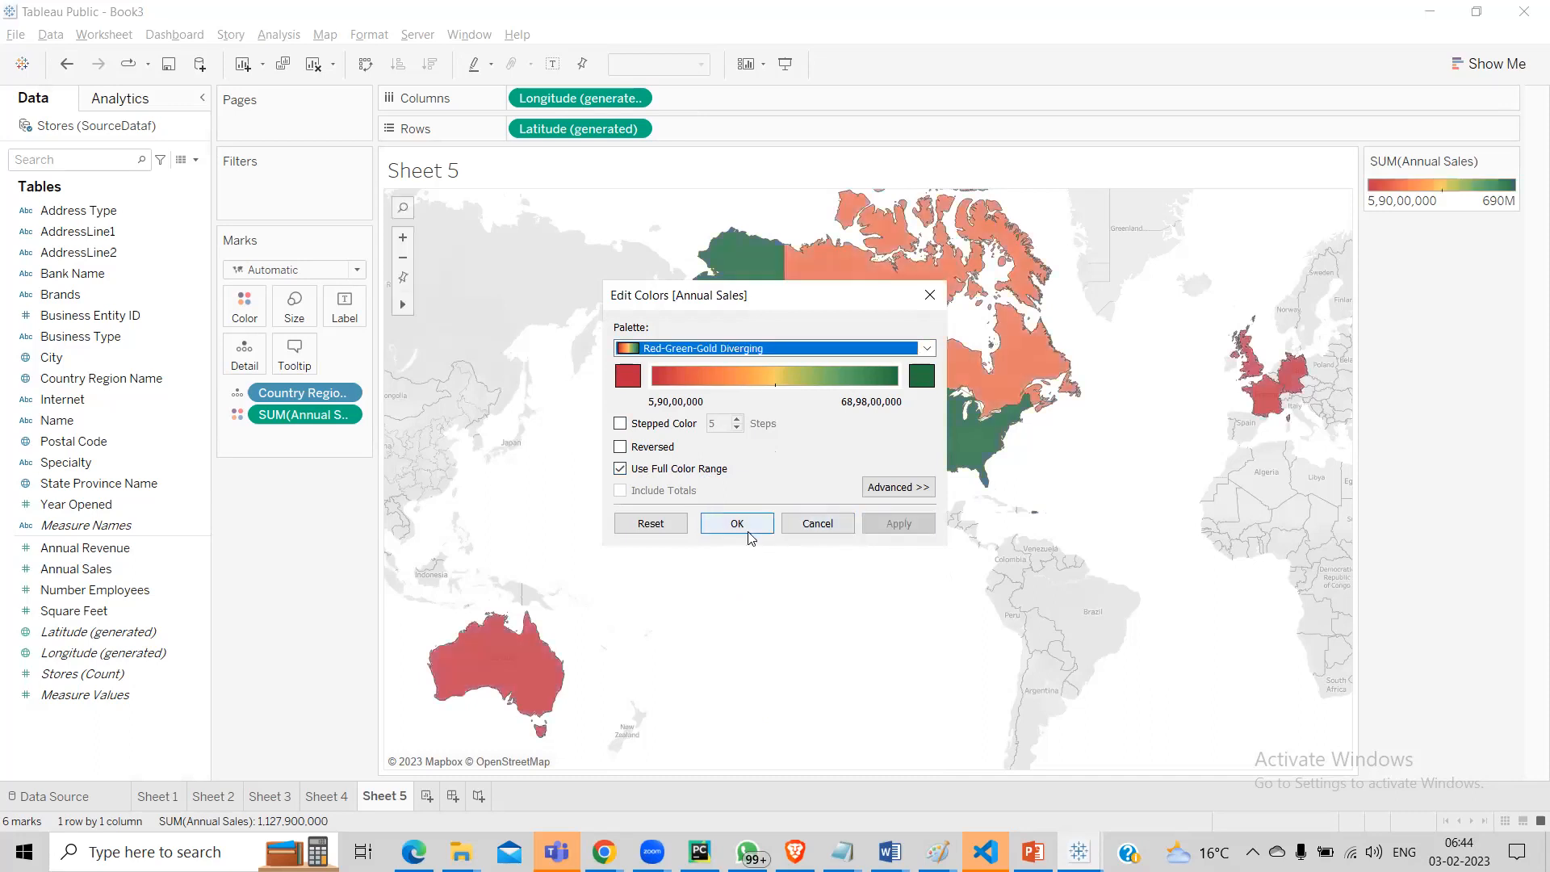
# Step: Accept the Annual Sales color settings and inspect the sales of Australia and the United States on the Sheet 5 map
pyautogui.click(749, 528)
pyautogui.moveTo(918, 336)
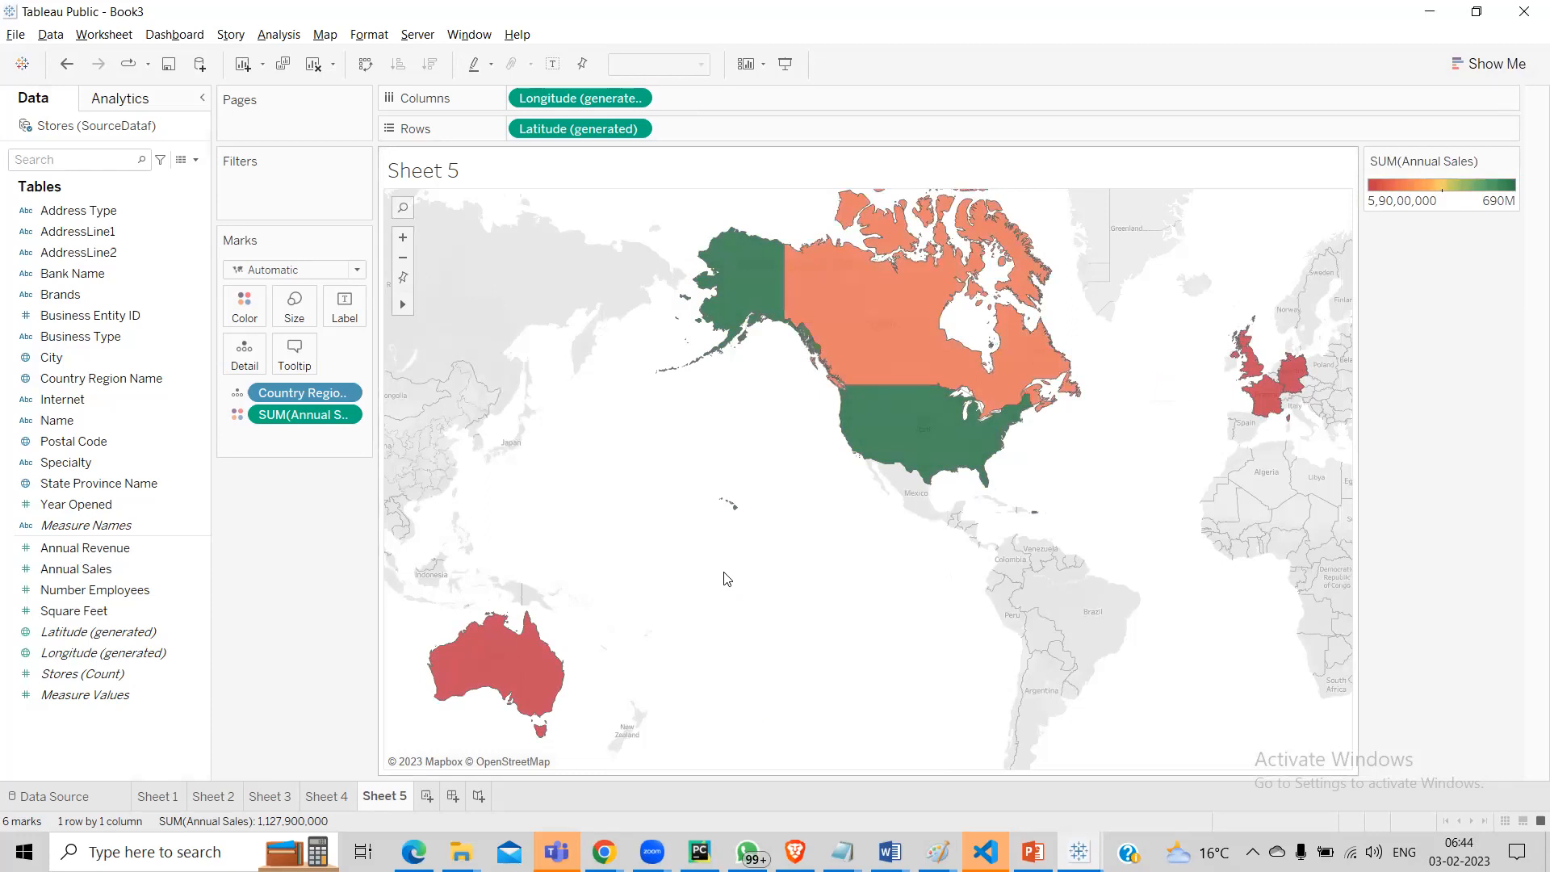
pyautogui.moveTo(511, 670)
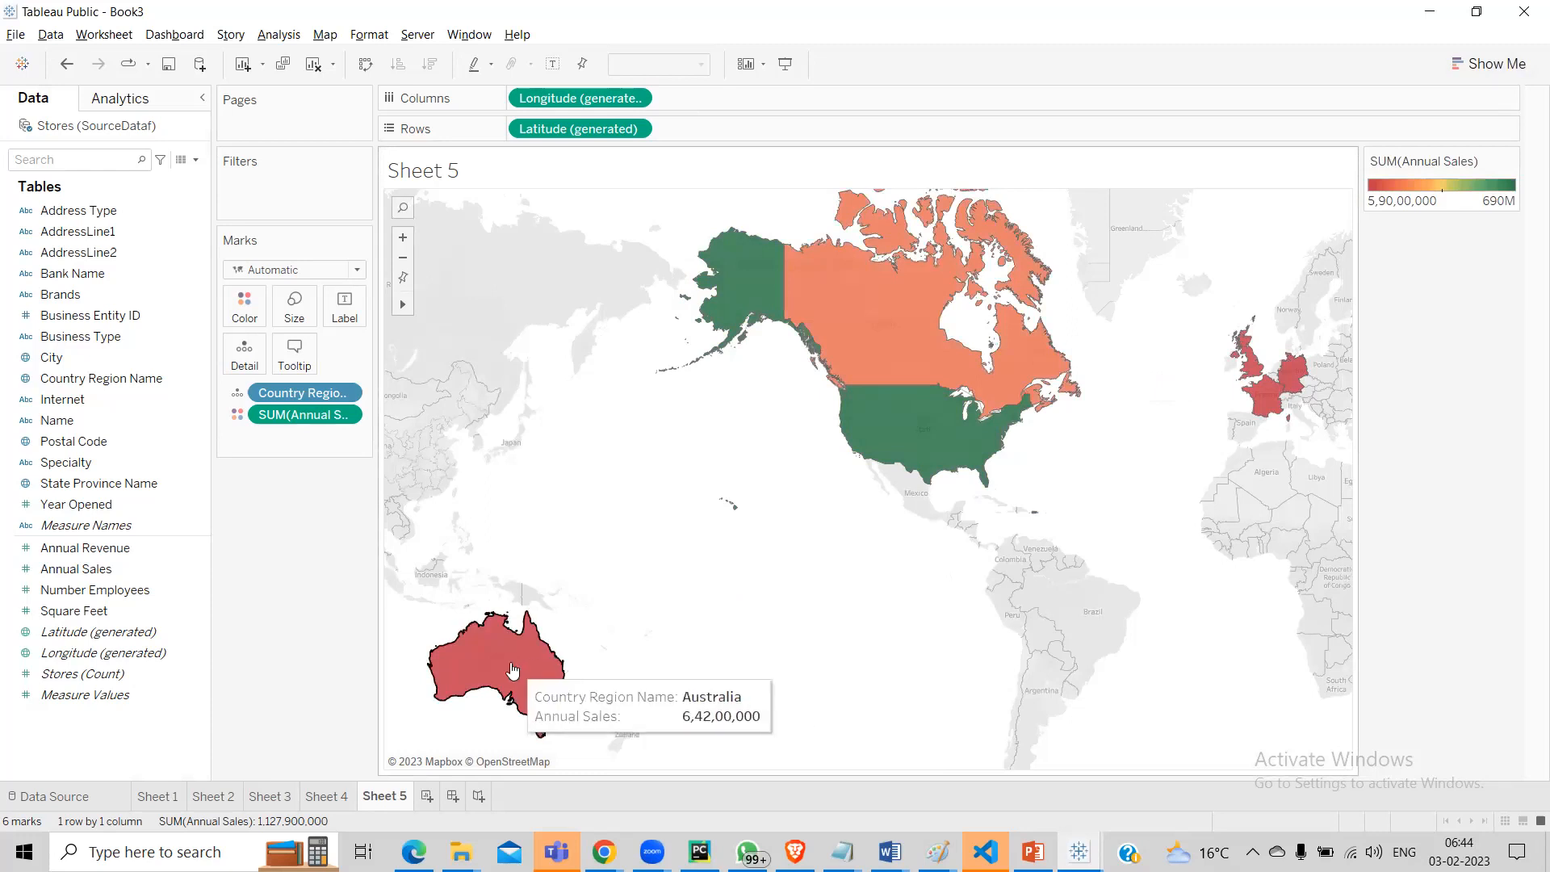
pyautogui.moveTo(998, 414)
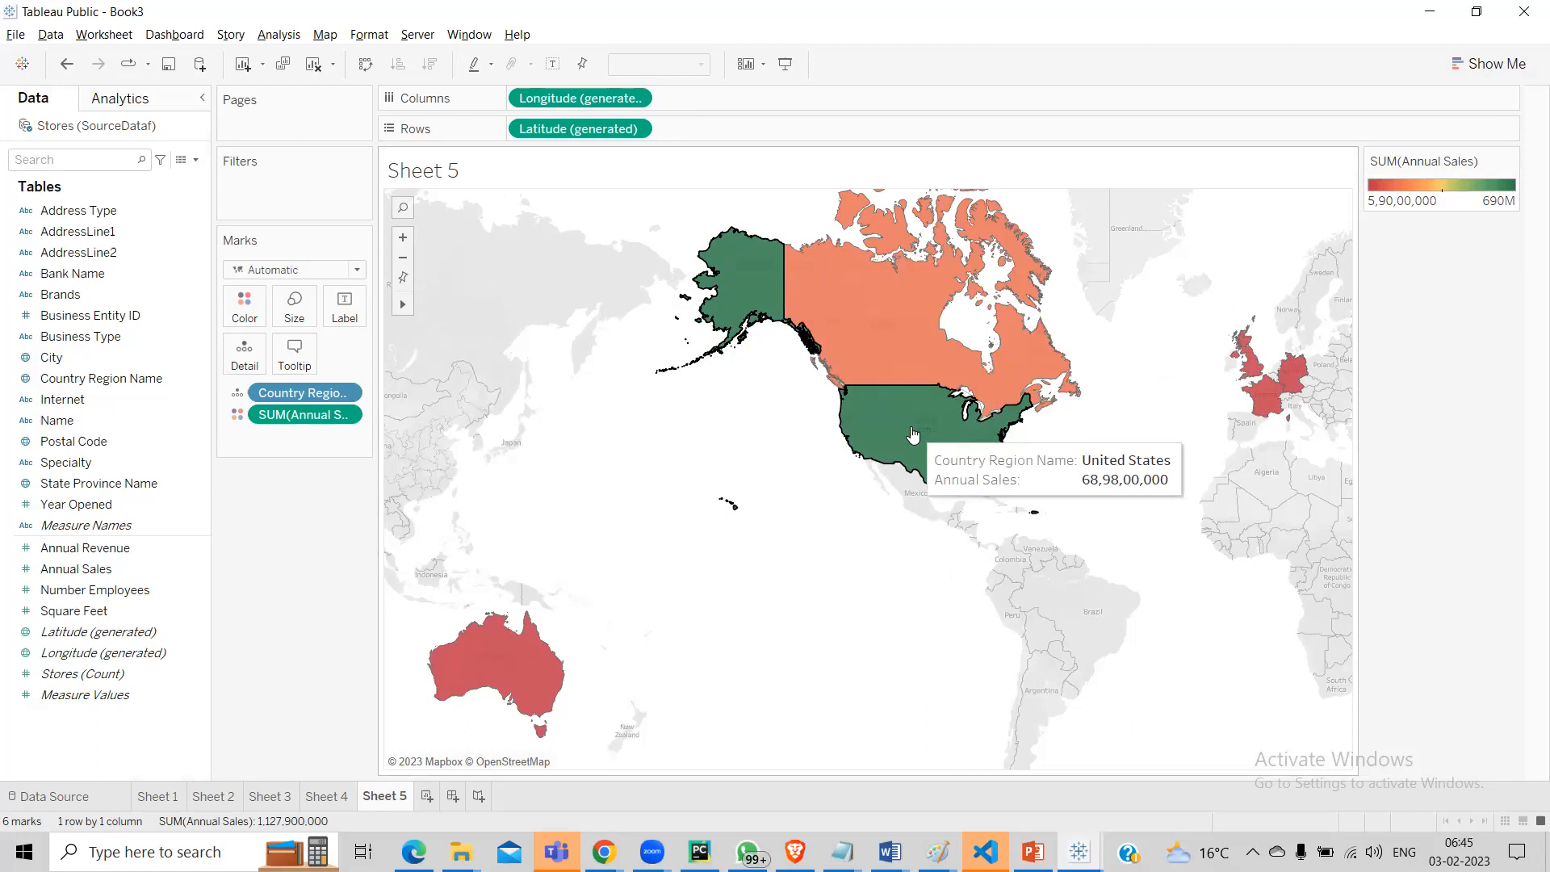
pyautogui.moveTo(910, 268)
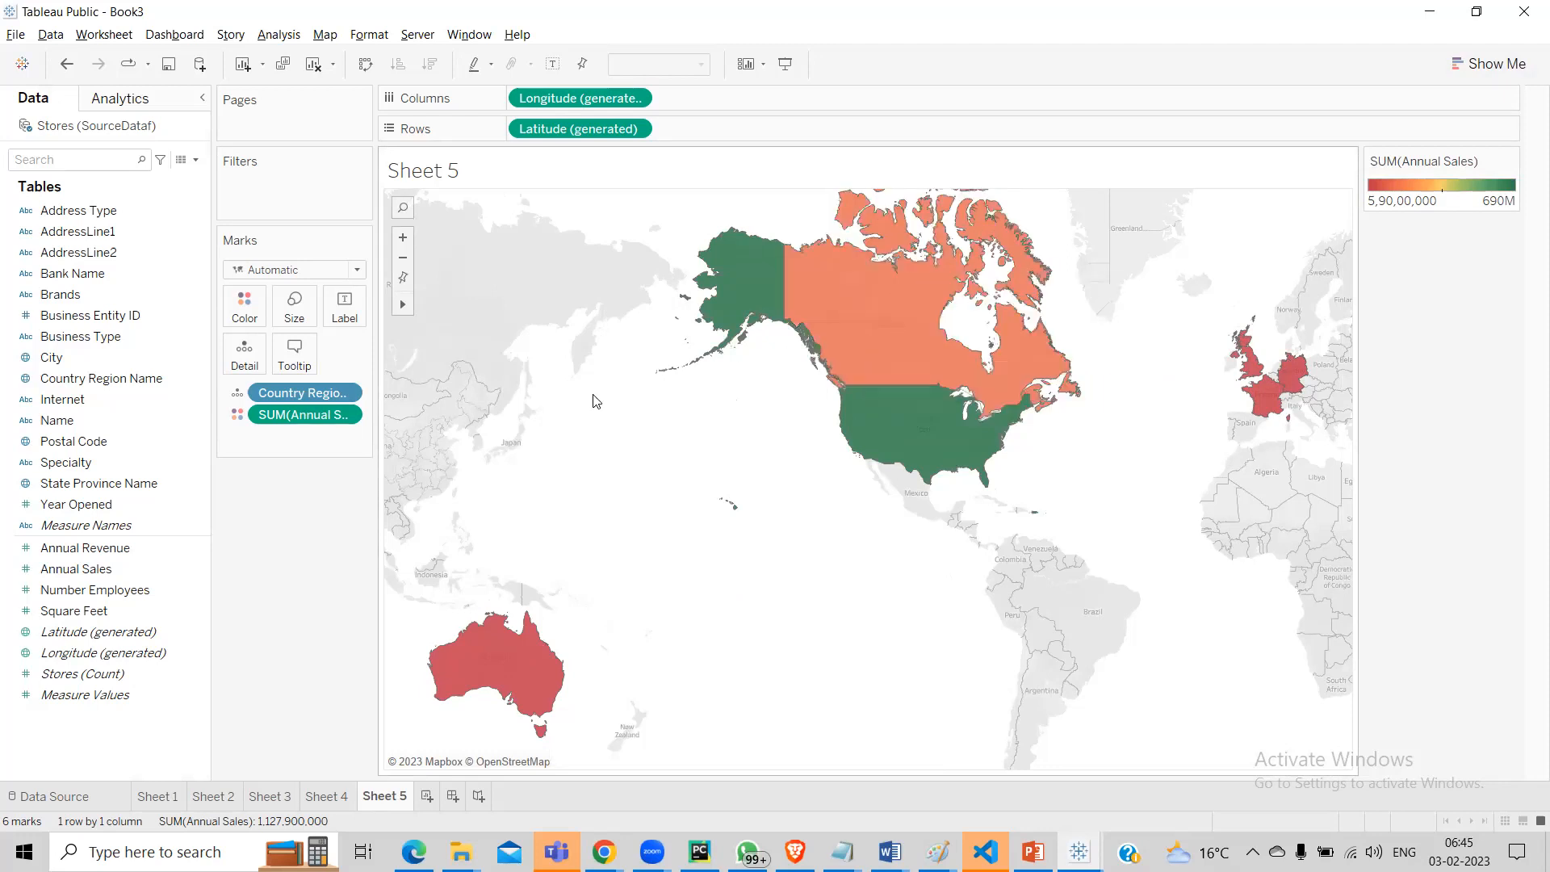
pyautogui.moveTo(1103, 352)
pyautogui.scroll(2, 1103, 352)
pyautogui.scroll(-5, 1020, 482)
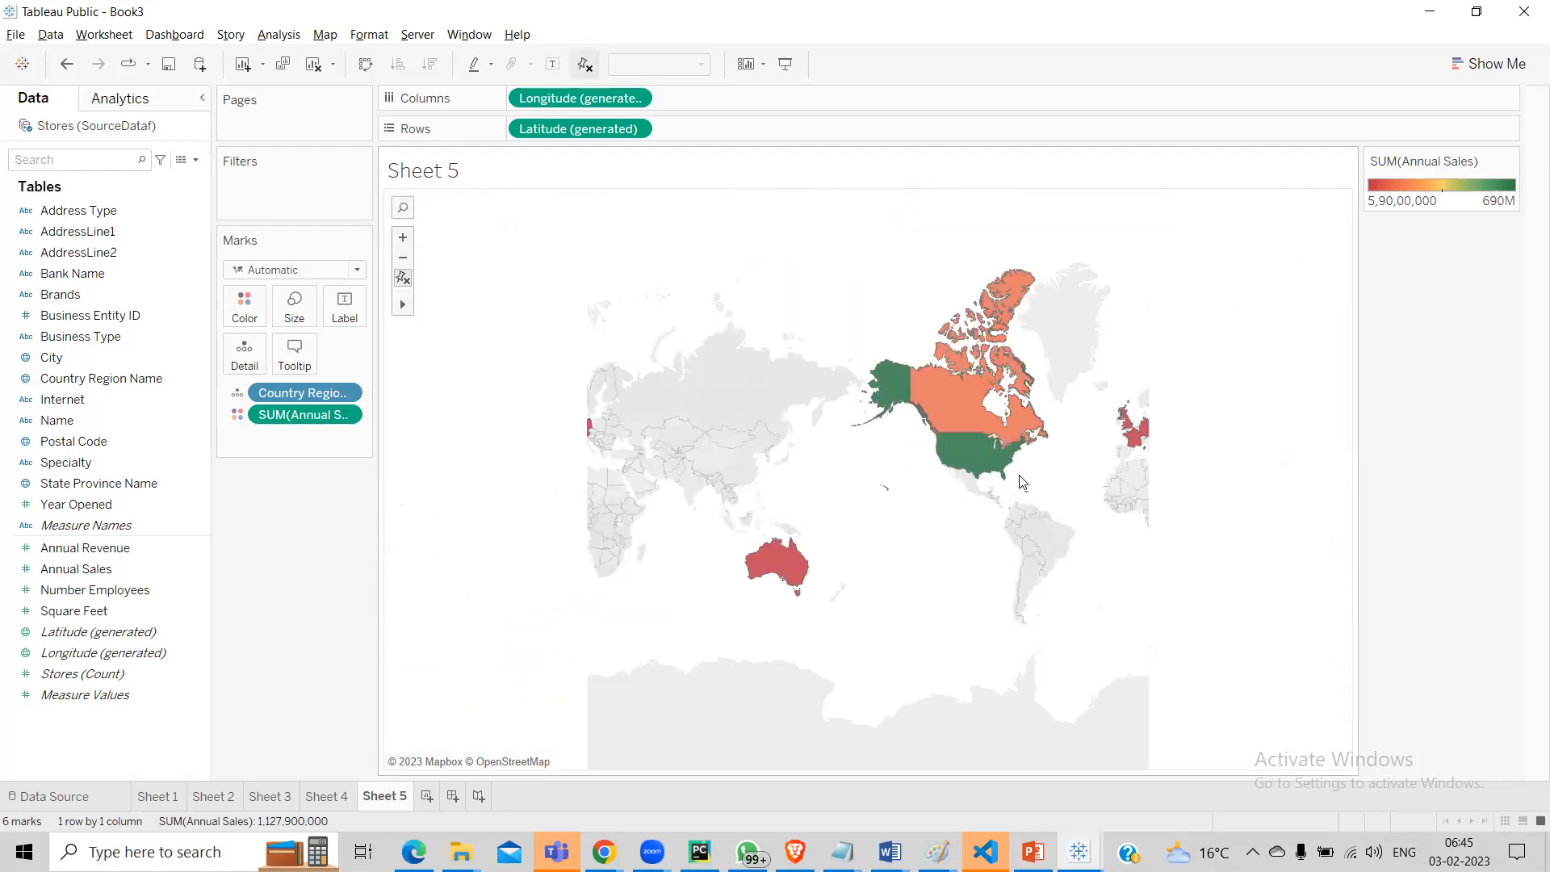
pyautogui.scroll(2, 1020, 482)
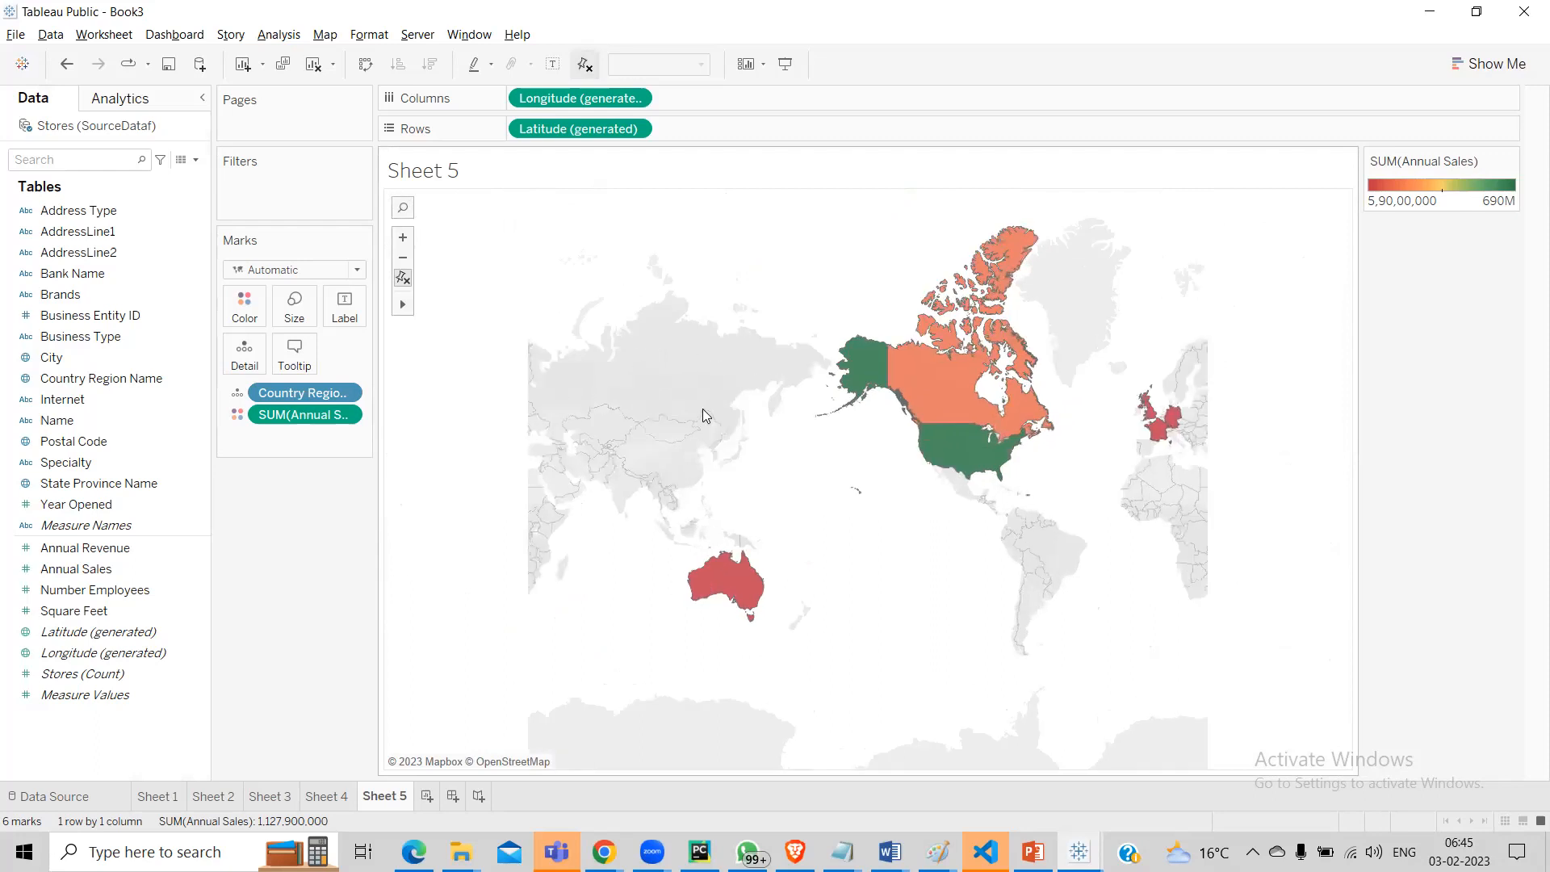
pyautogui.scroll(-1, 865, 428)
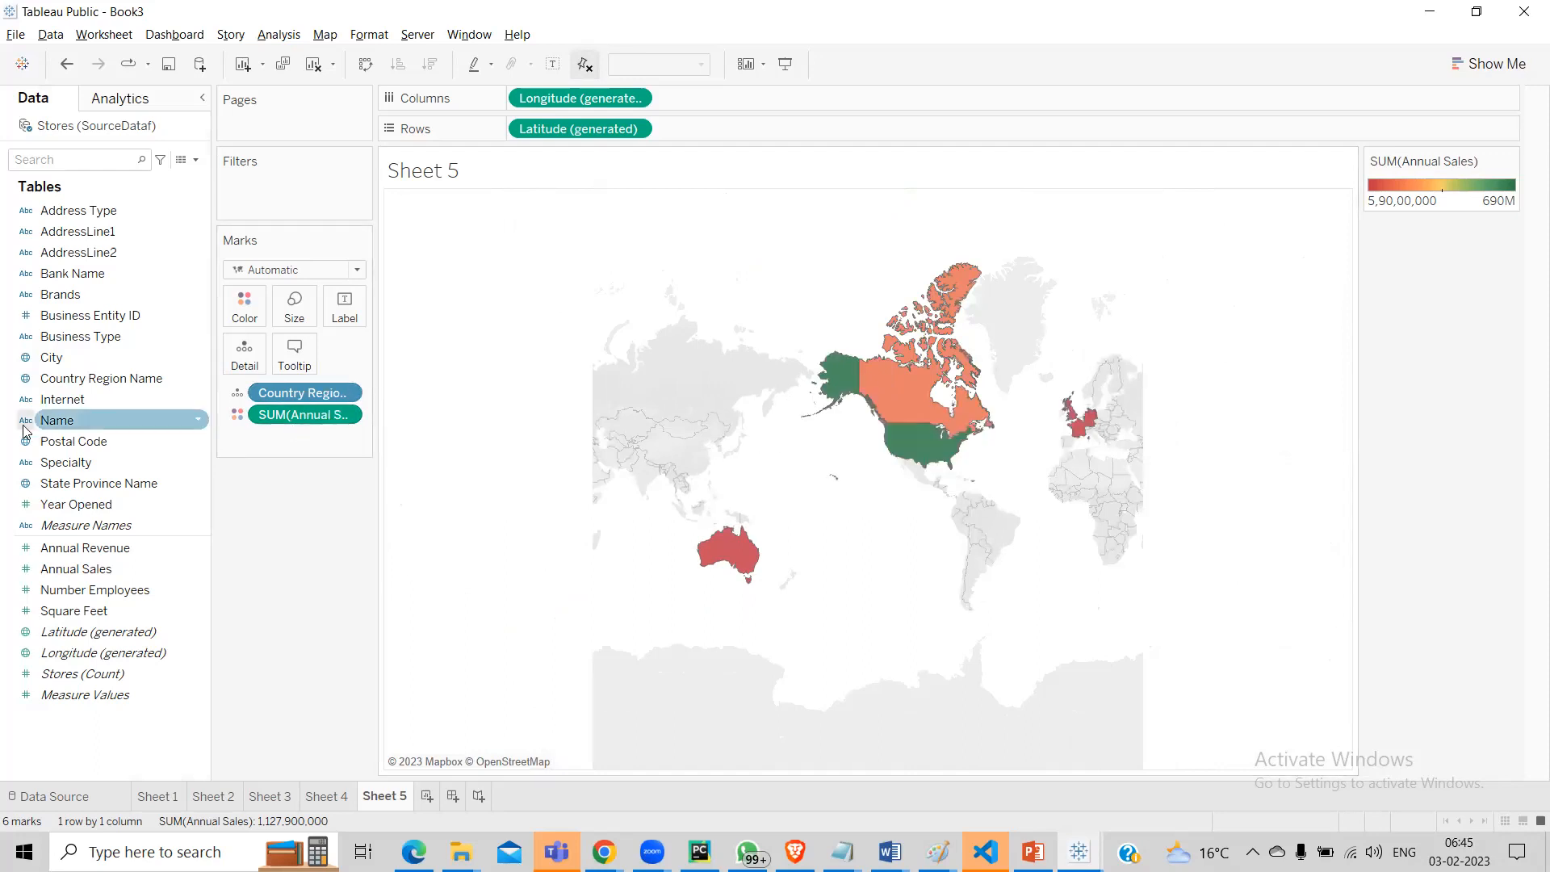
# Step: Add City as a detail on the Sheet 5 Annual Sales map and examine the city marks across the United States
pyautogui.click(91, 444)
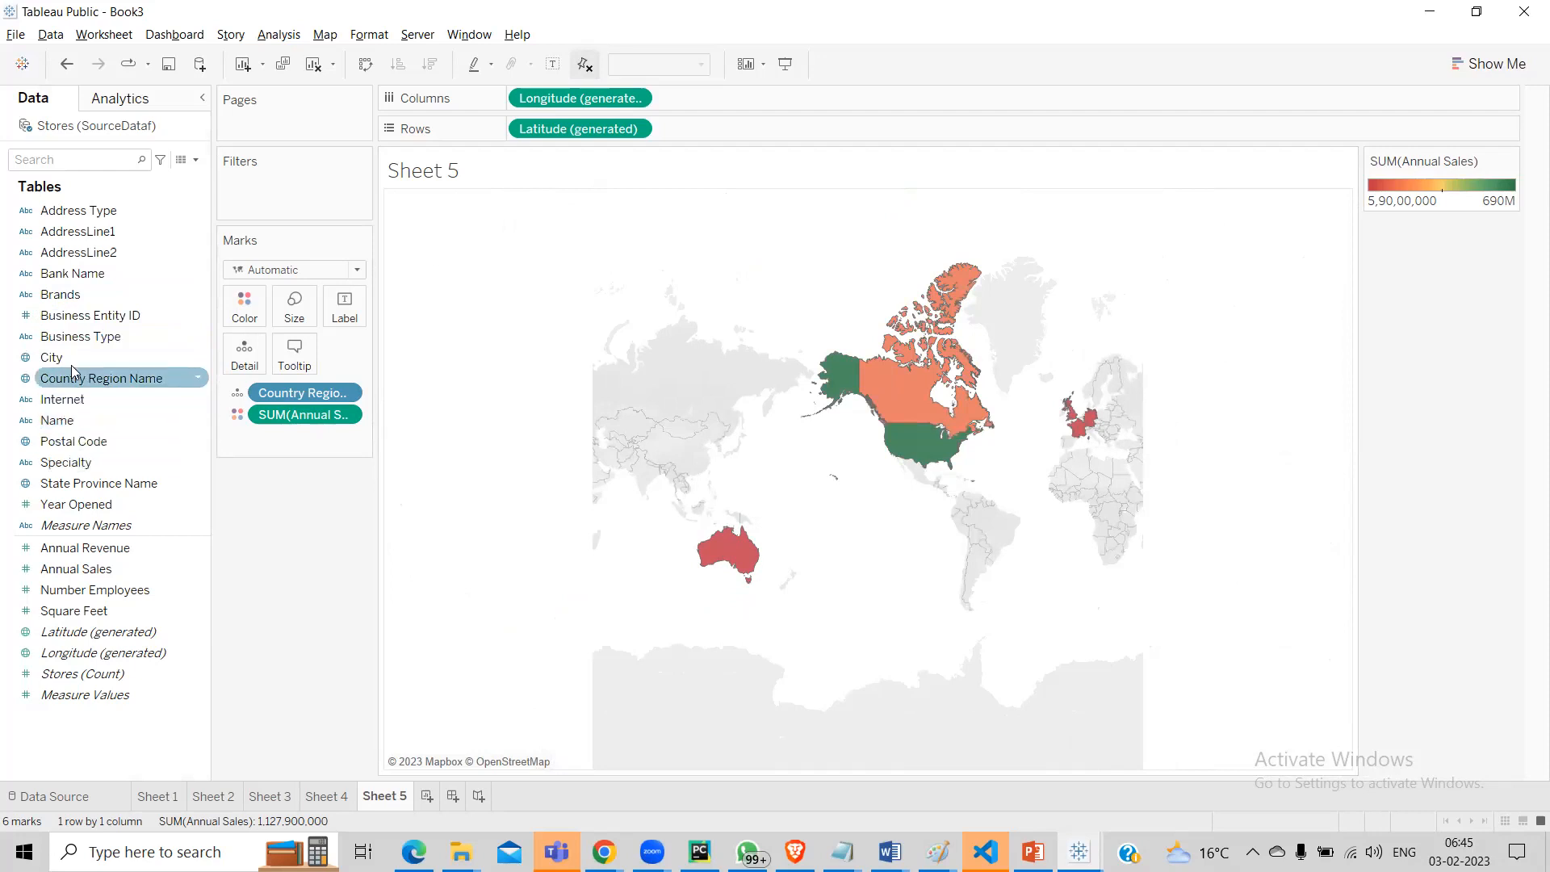
pyautogui.moveTo(61, 355); pyautogui.dragTo(249, 442)
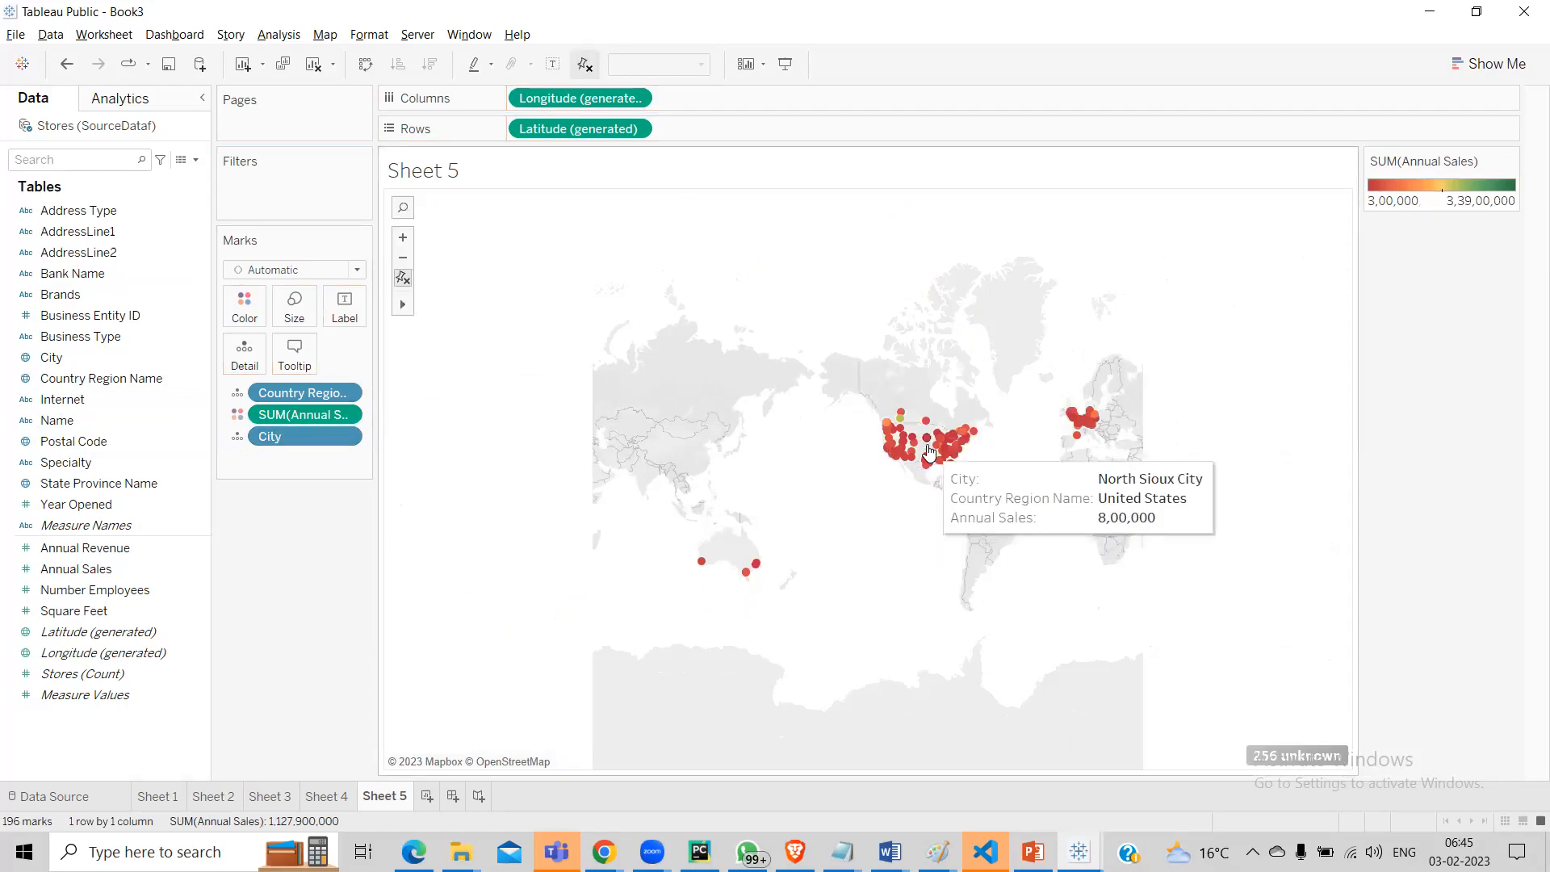
pyautogui.scroll(1, 929, 458)
pyautogui.scroll(3, 918, 503)
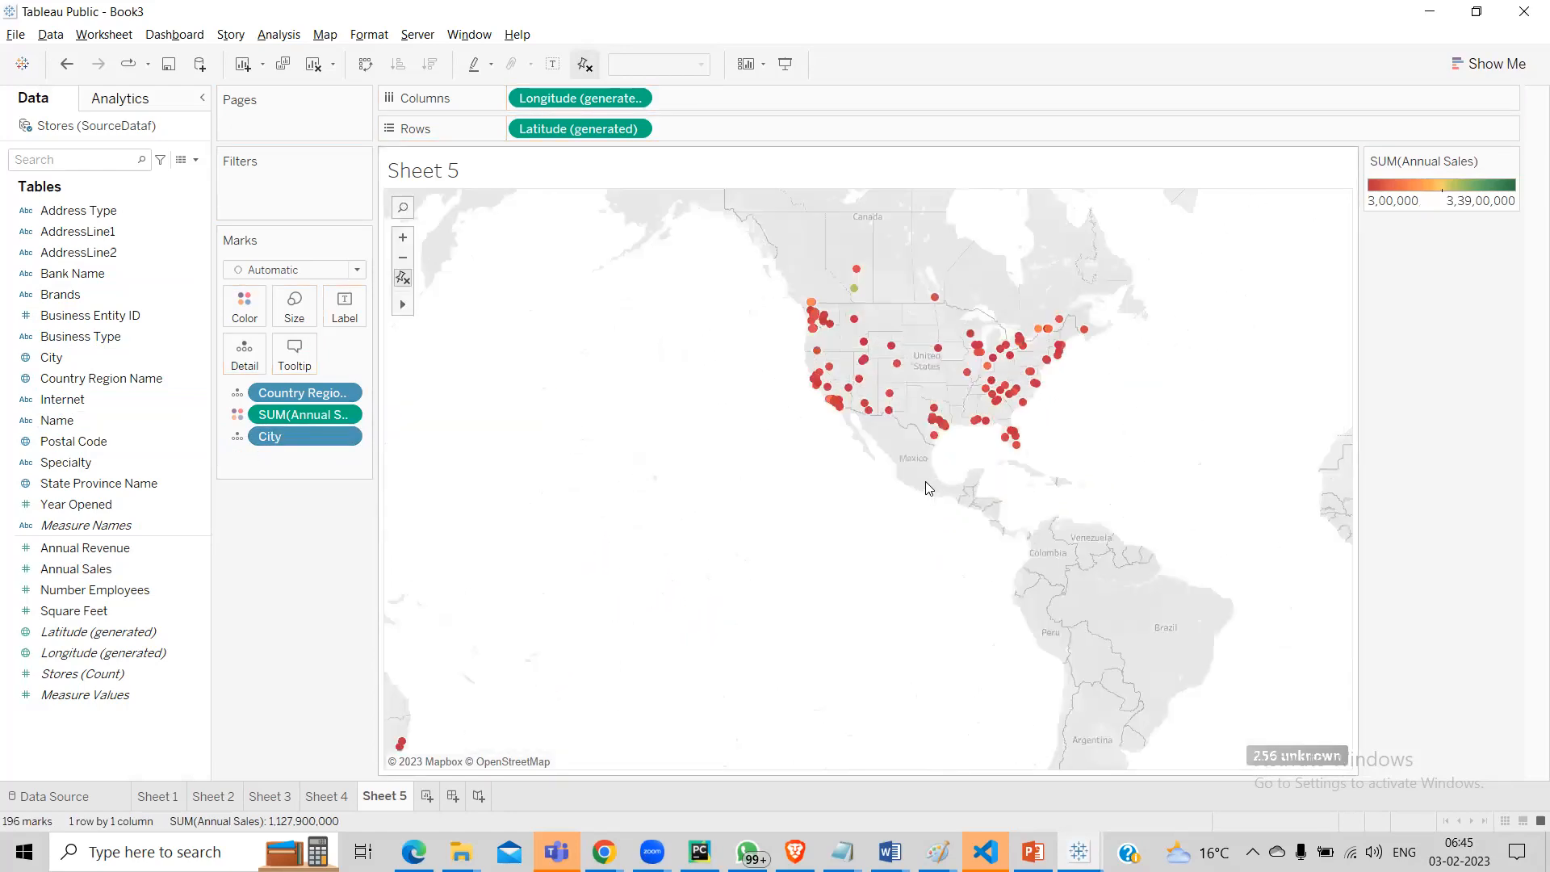
pyautogui.scroll(1, 937, 442)
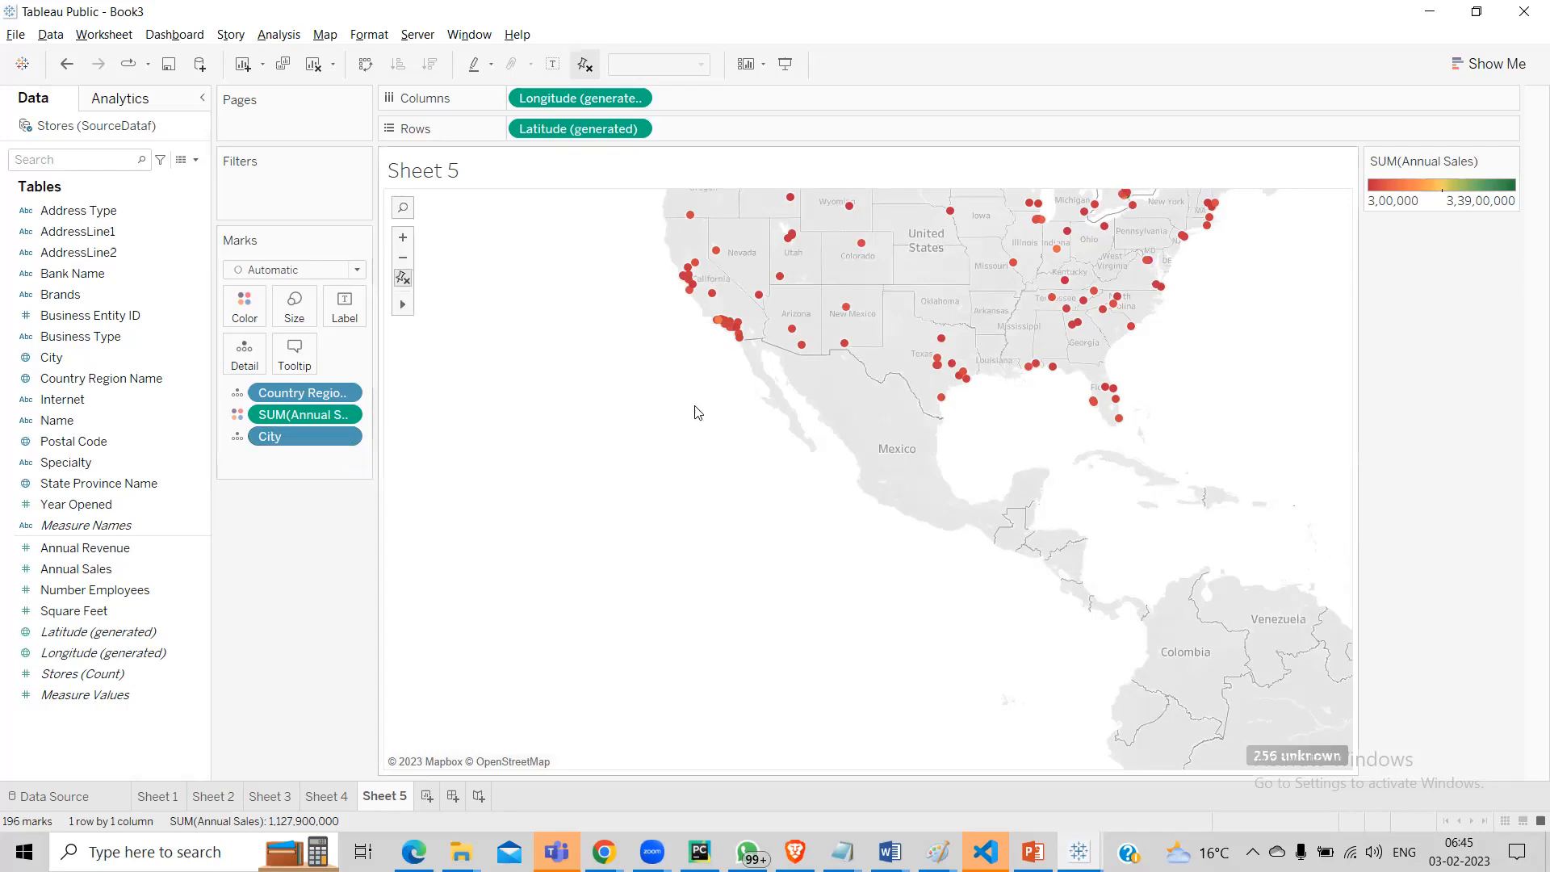
pyautogui.scroll(-5, 694, 410)
pyautogui.scroll(-1, 699, 413)
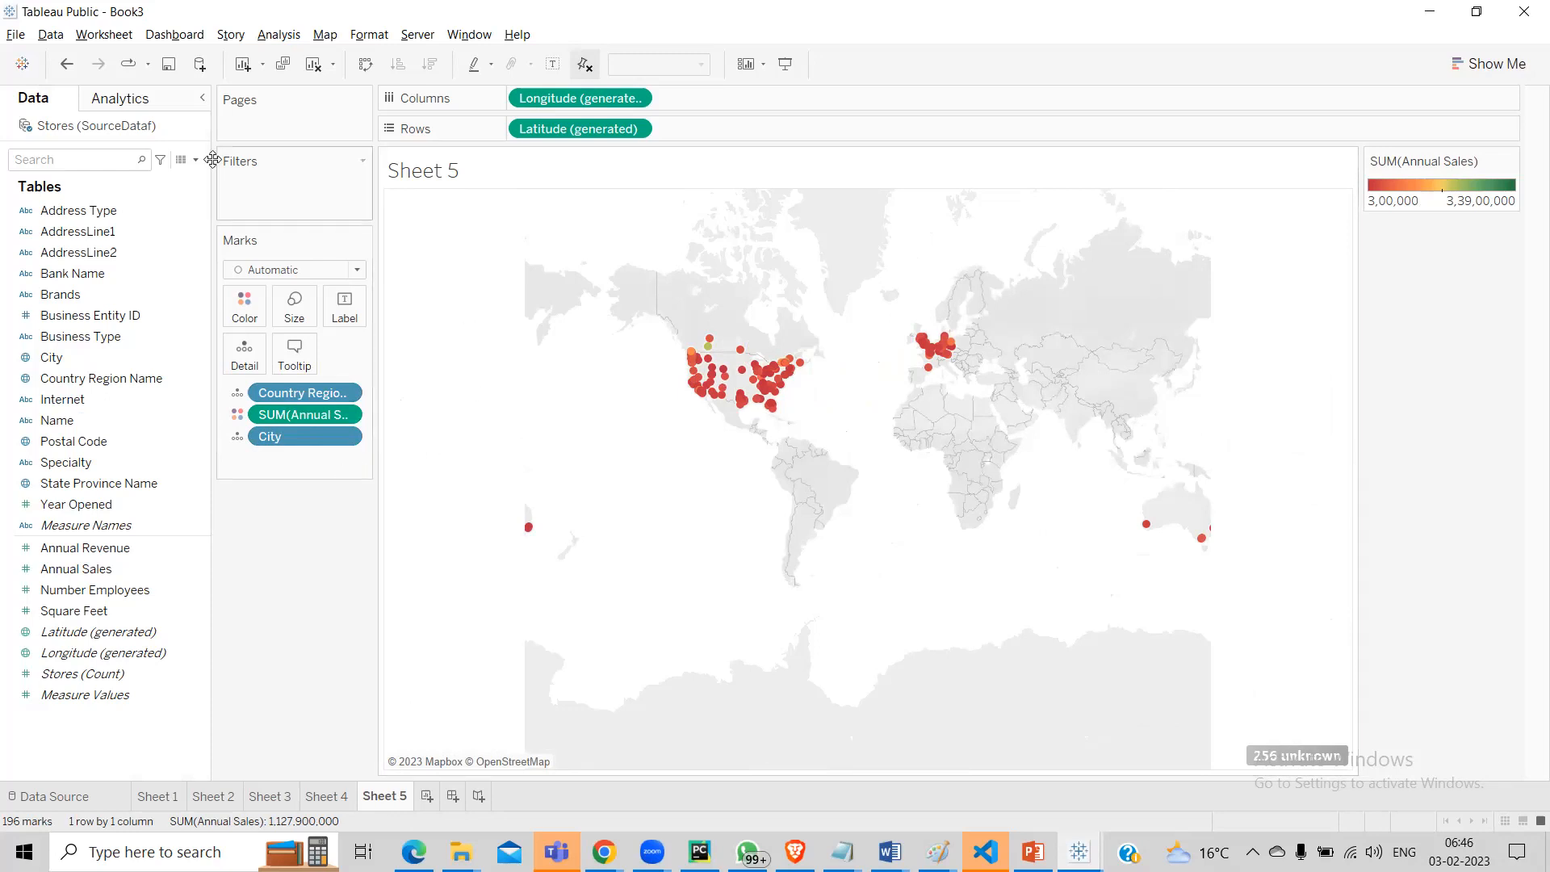
# Step: Display the analytics options and review which ones are available for the charts on Sheets 3, 2 and 1
pyautogui.click(121, 100)
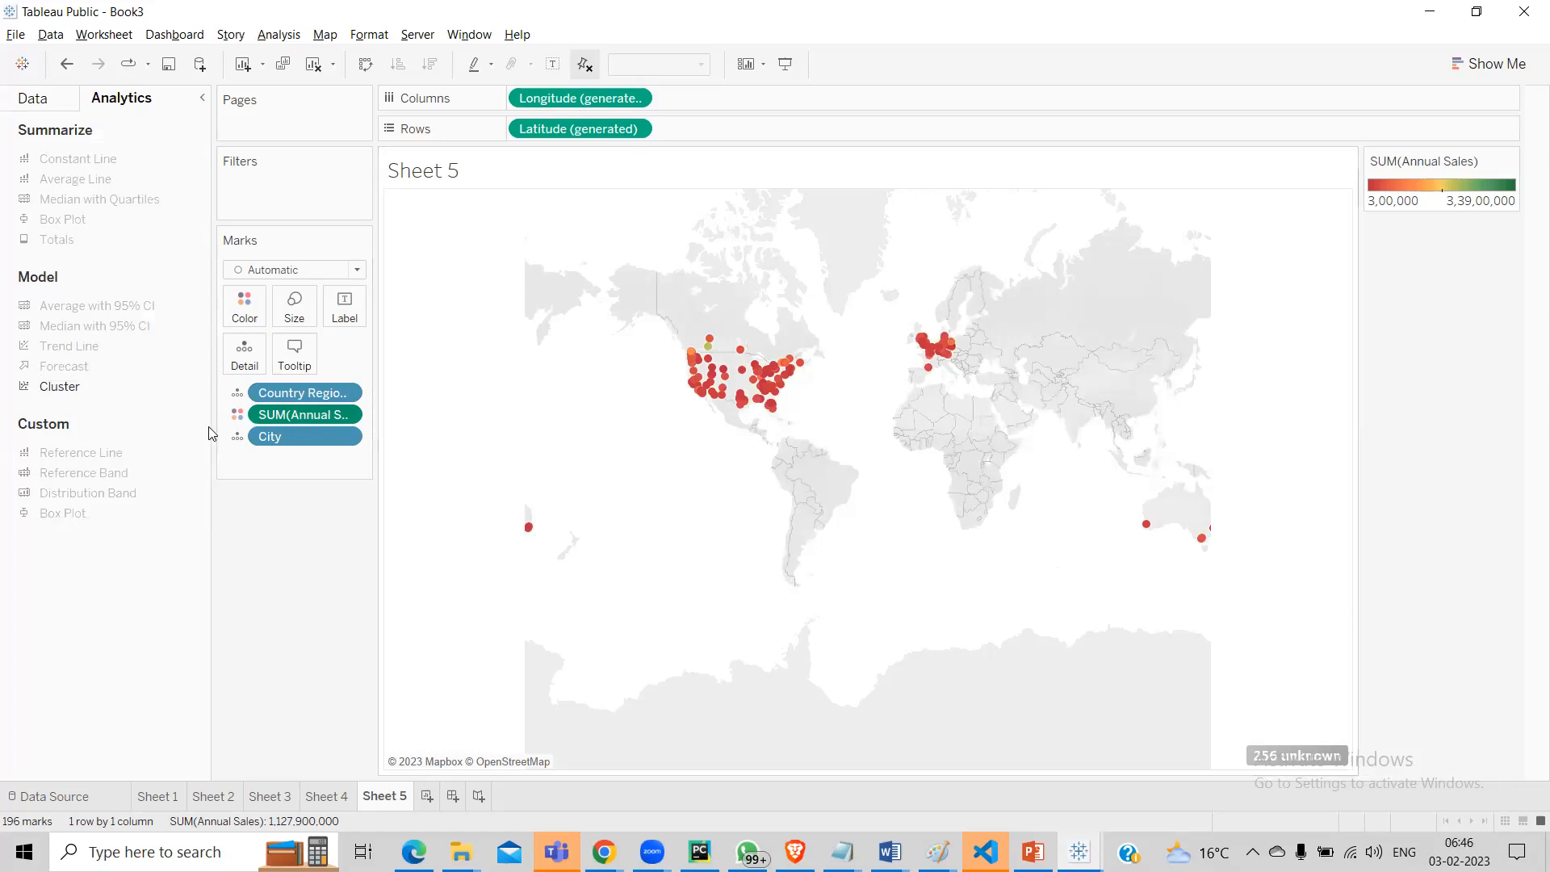
pyautogui.click(274, 795)
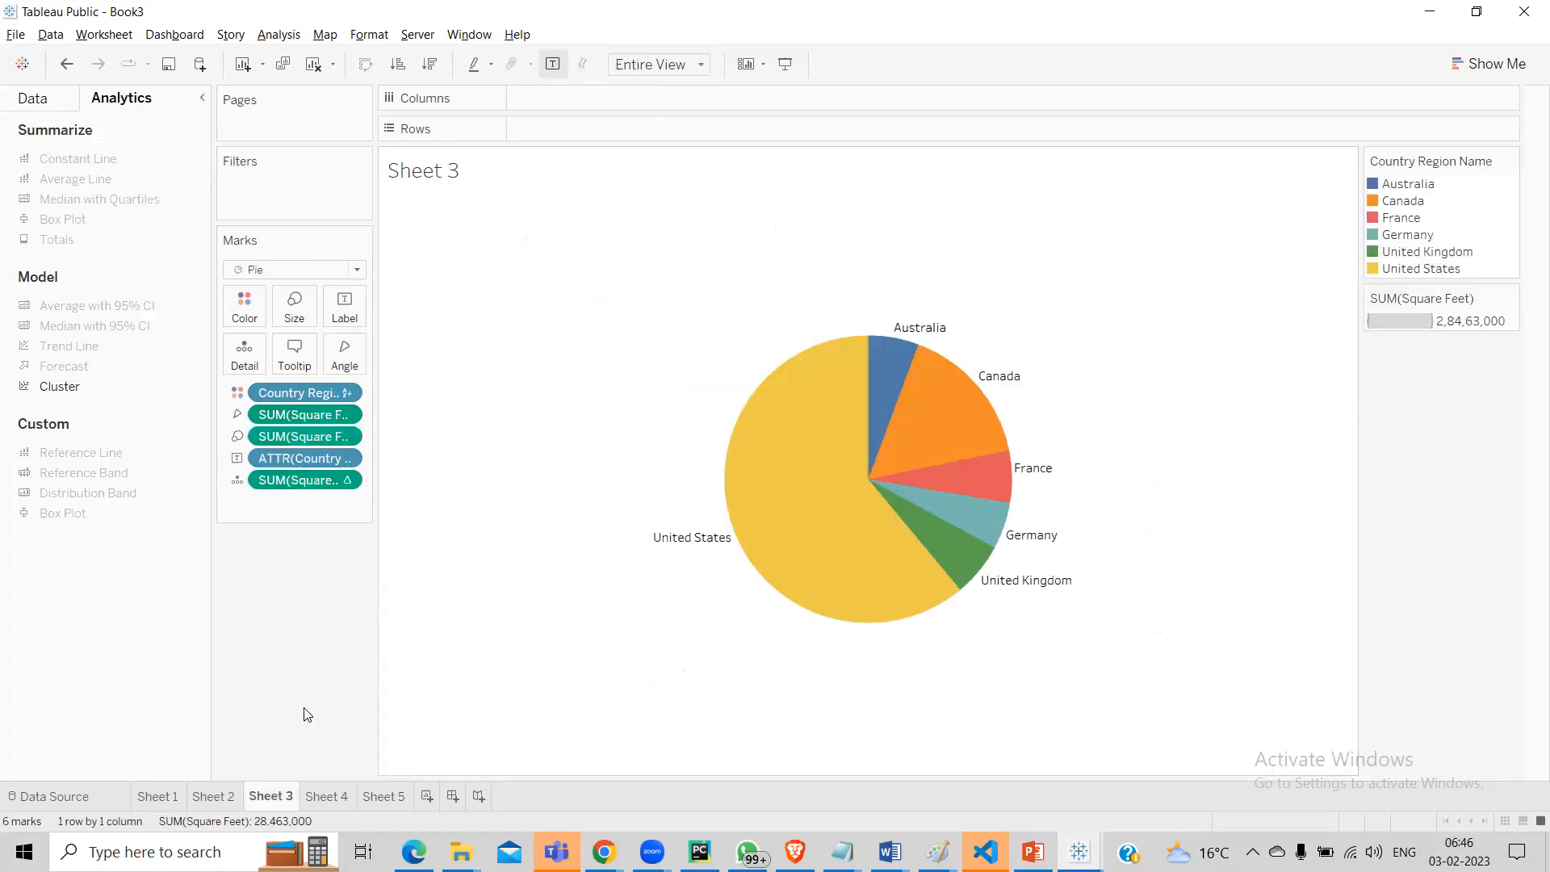
pyautogui.click(210, 795)
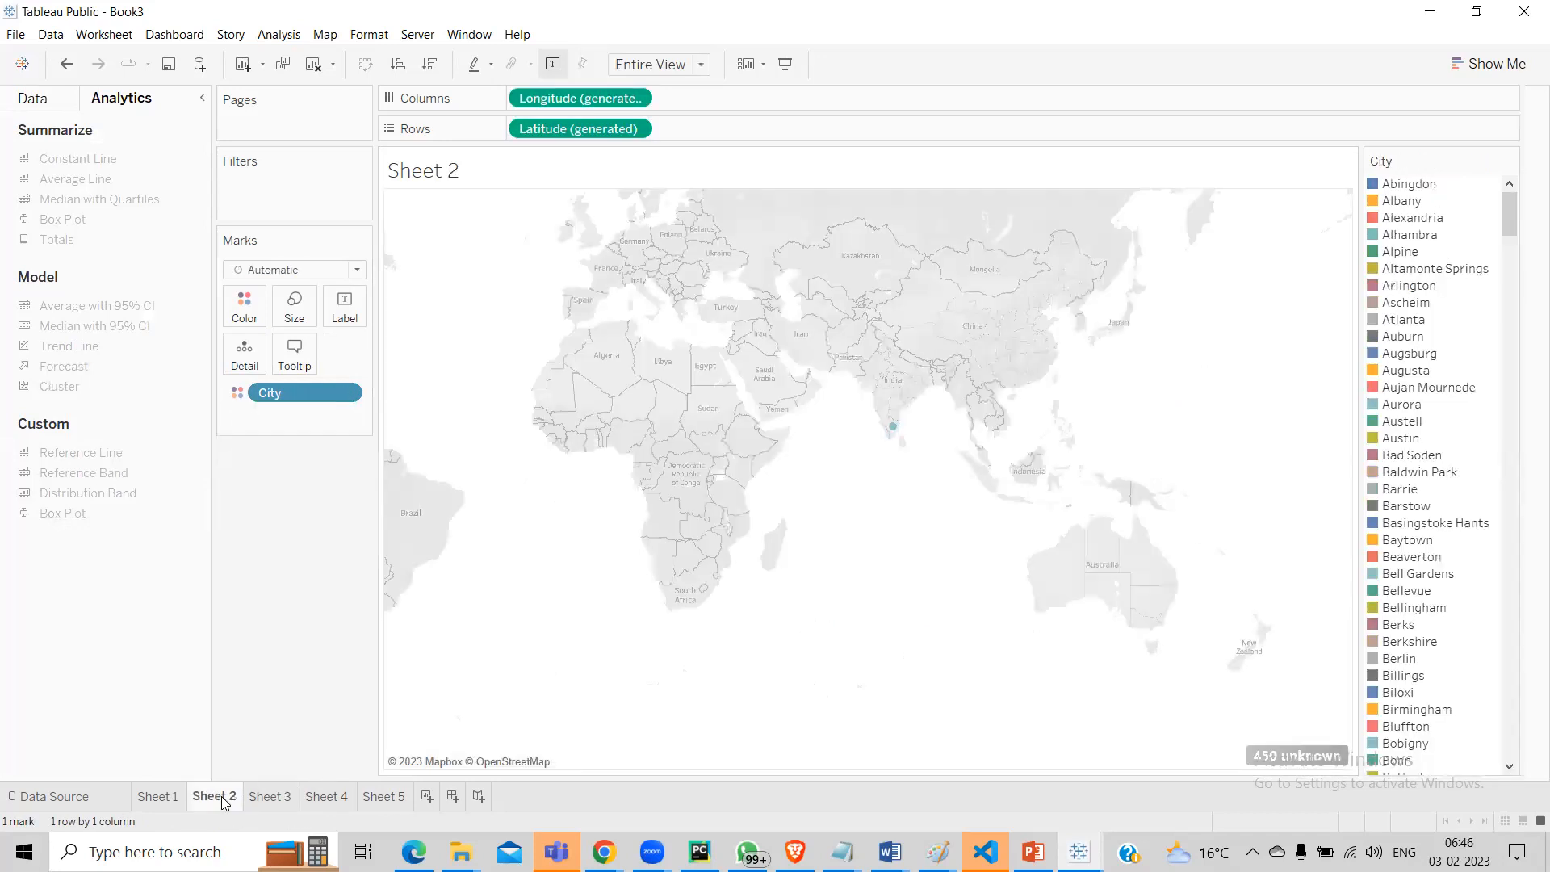
pyautogui.click(153, 797)
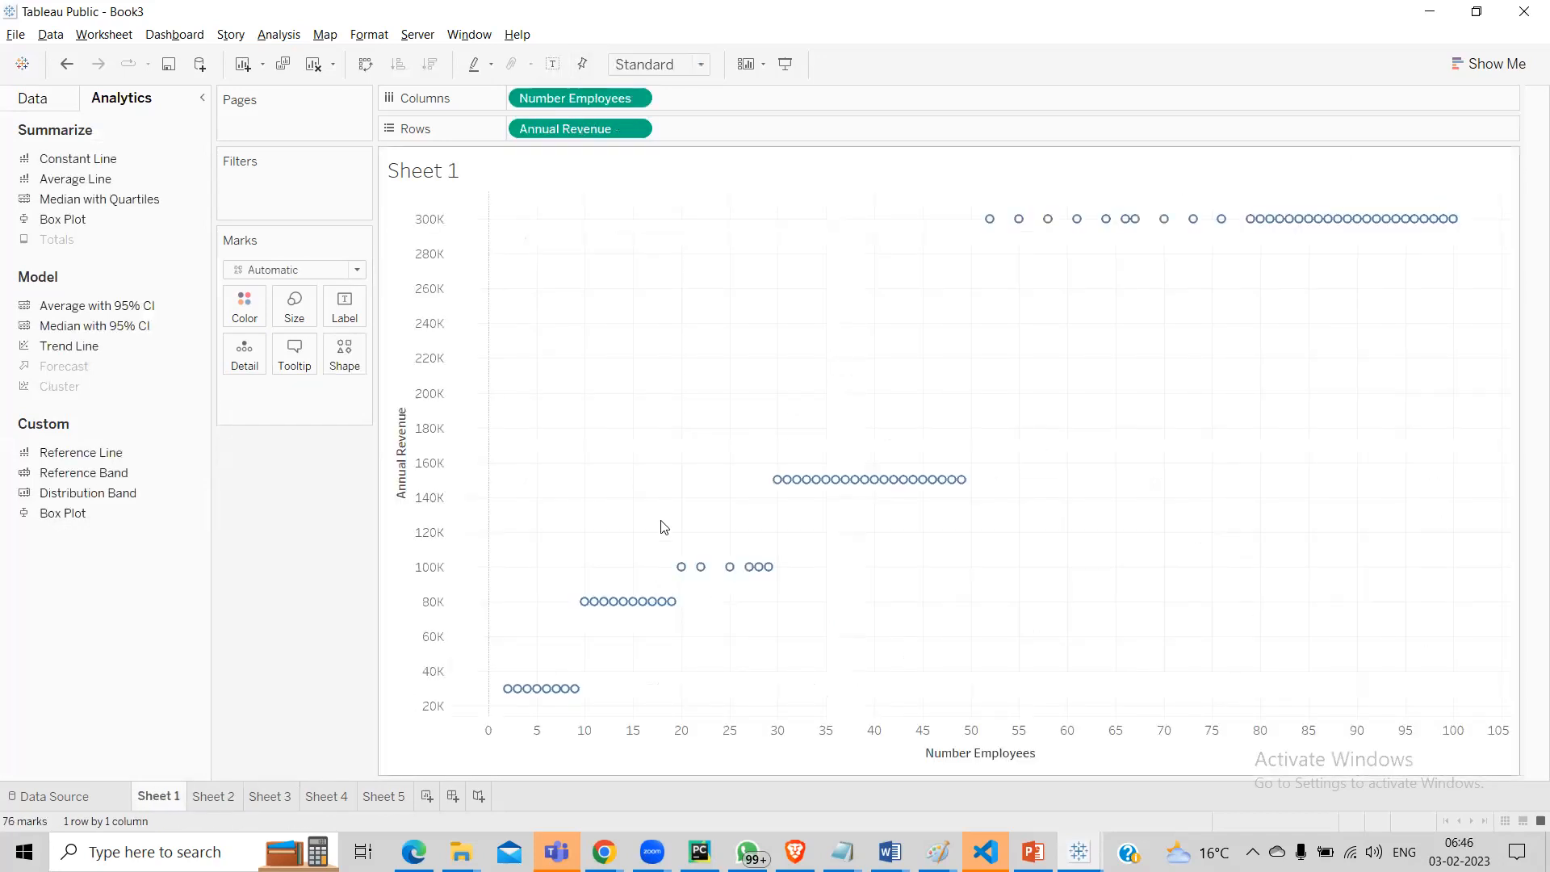
# Step: Try adding a box plot to the Annual Revenue by Number Employees scatter plot on Sheet 1, and remove it again
pyautogui.click(799, 483)
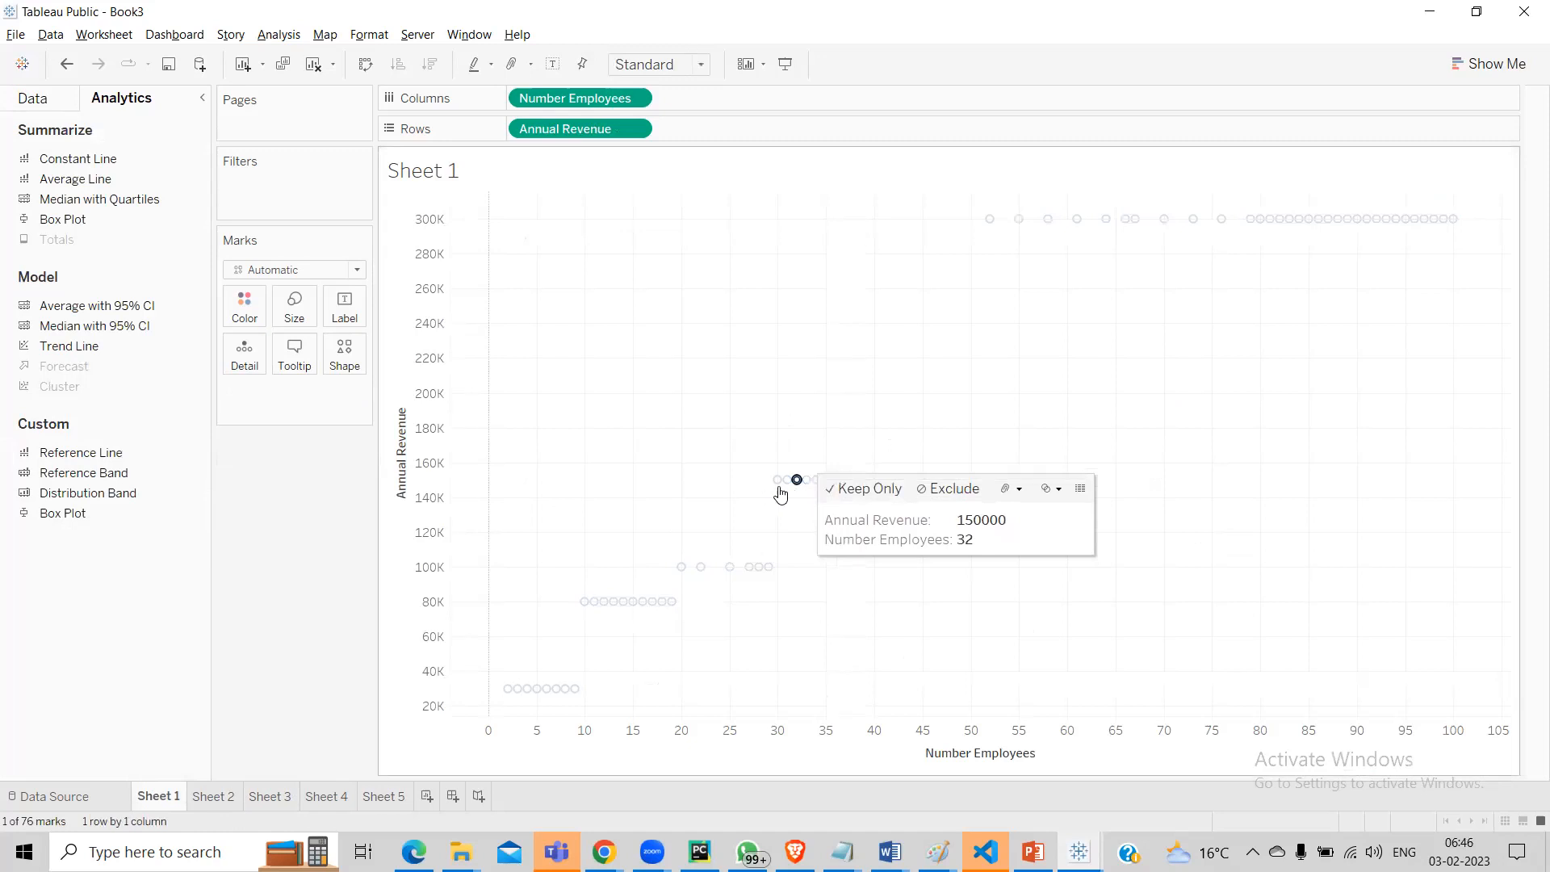
pyautogui.click(782, 457)
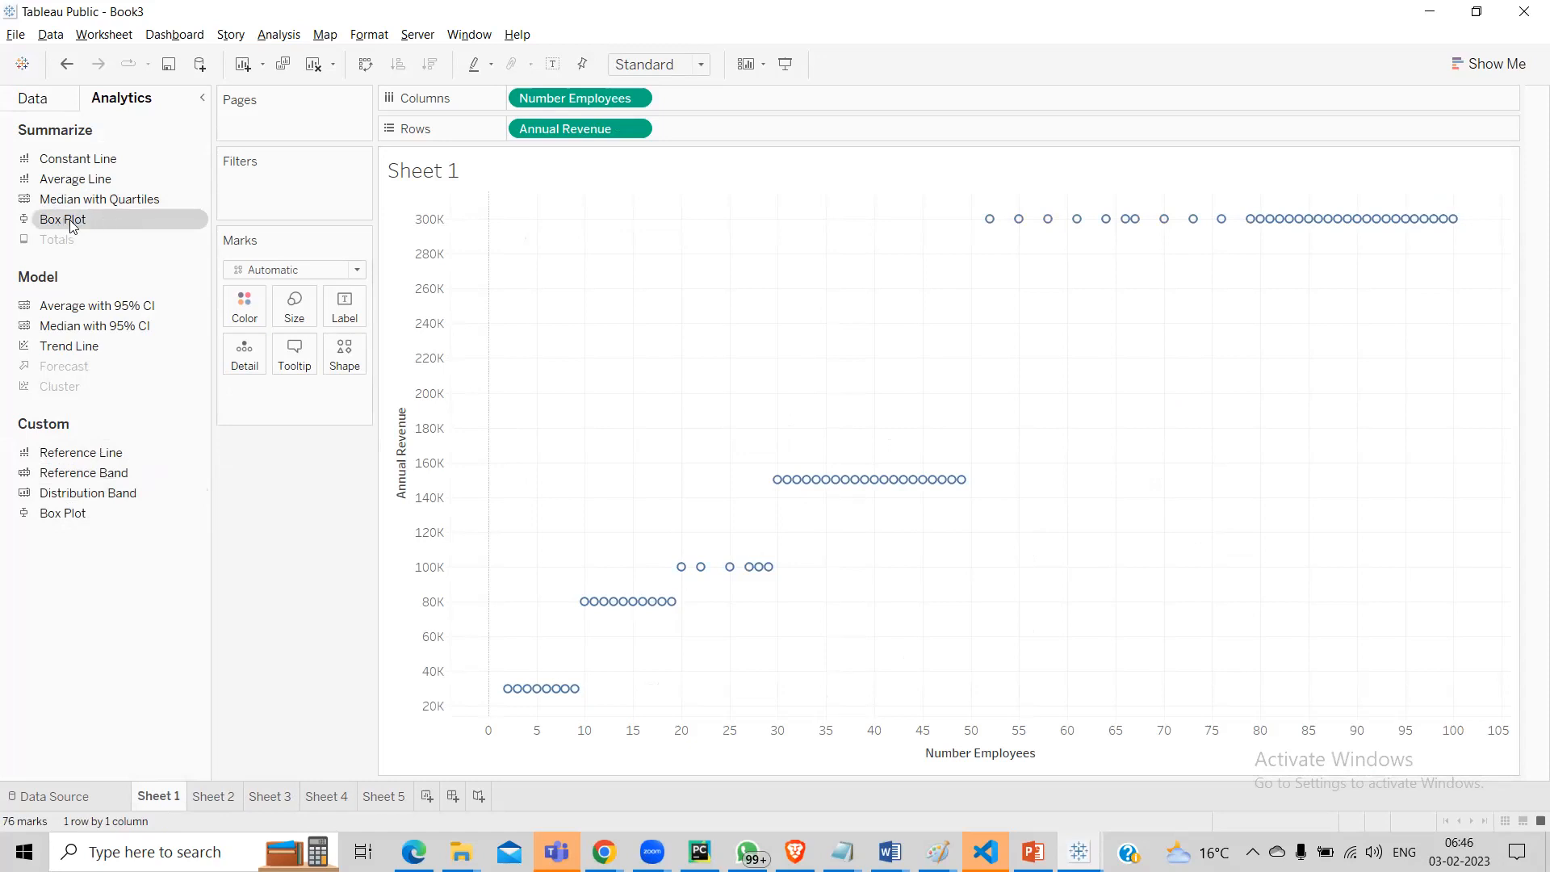
pyautogui.moveTo(69, 219); pyautogui.dragTo(799, 424)
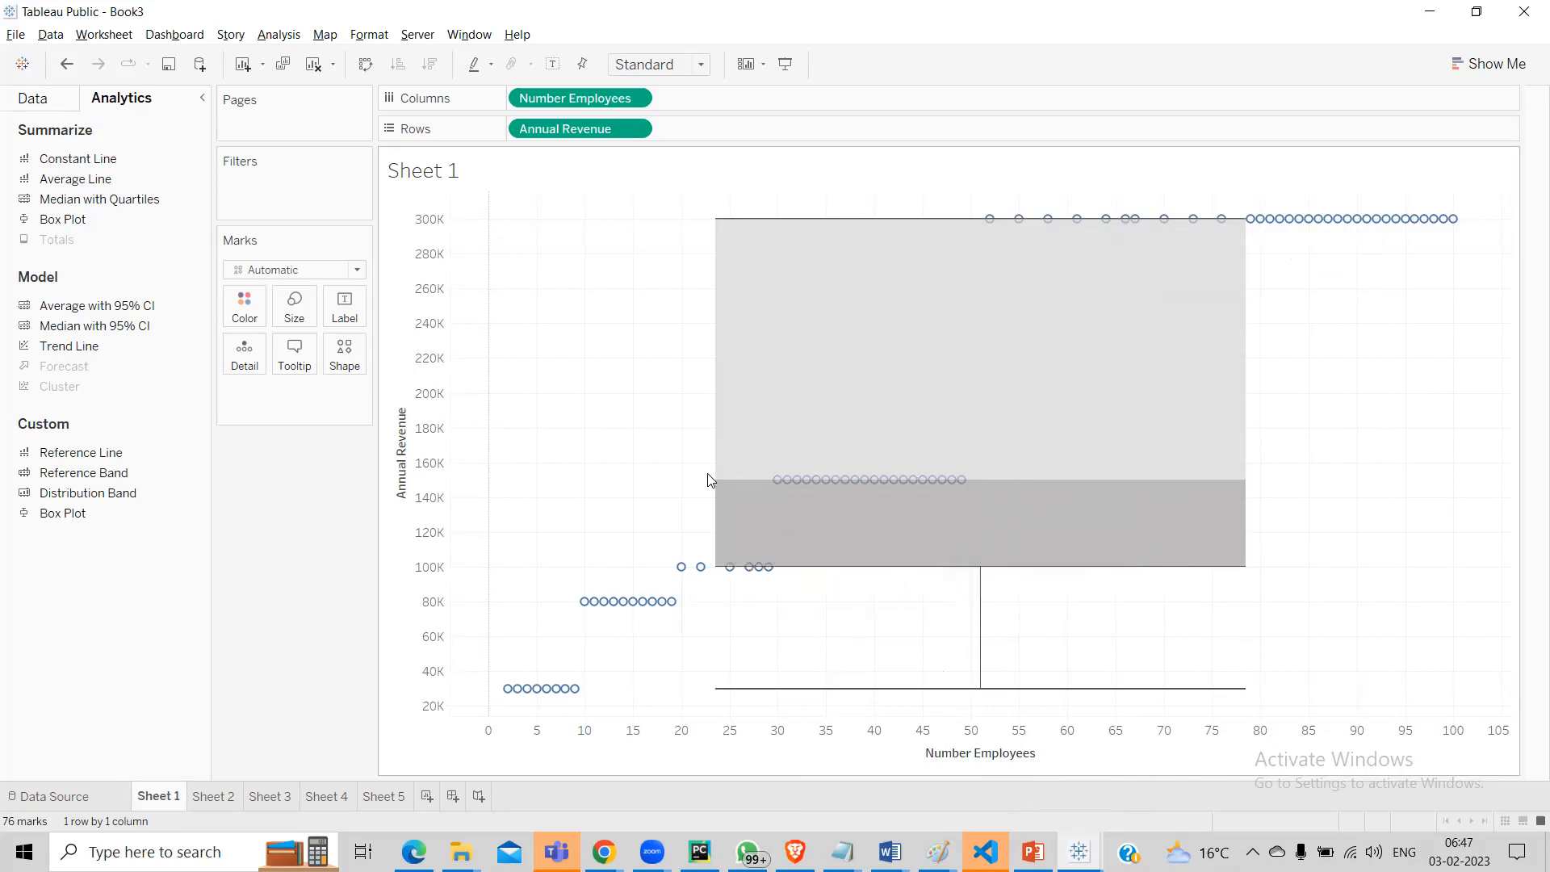
pyautogui.moveTo(61, 219)
pyautogui.mouseDown()
pyautogui.moveTo(96, 219)
pyautogui.moveTo(75, 208)
pyautogui.mouseUp()
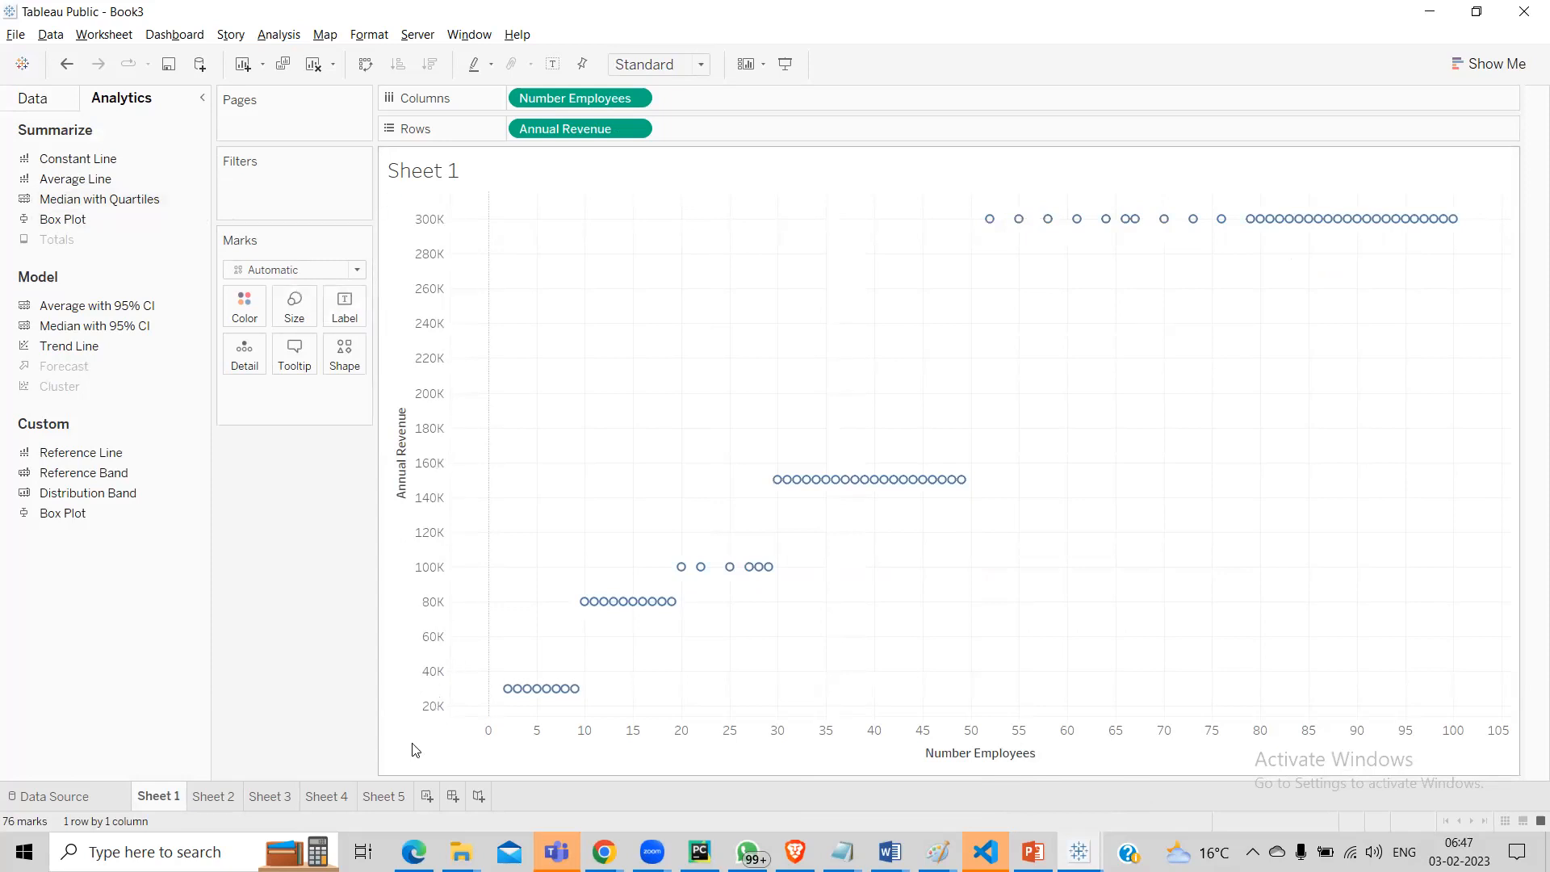
# Step: Create a new dashboard after returning to Sheet 5, and preview the Sheet 1 thumbnail among the available sheets
pyautogui.click(388, 793)
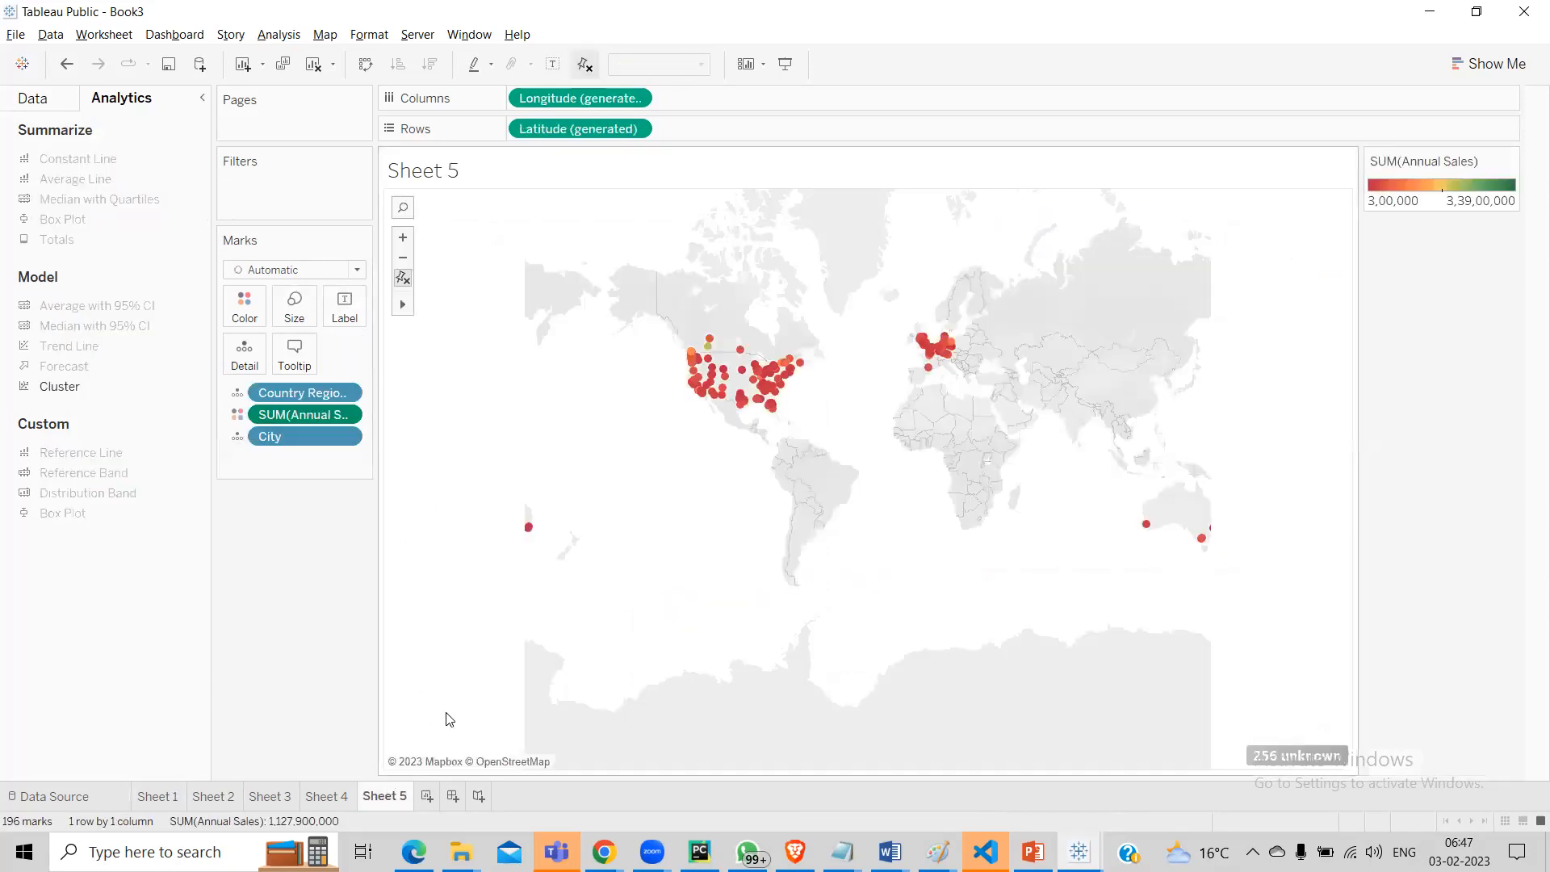
pyautogui.click(453, 797)
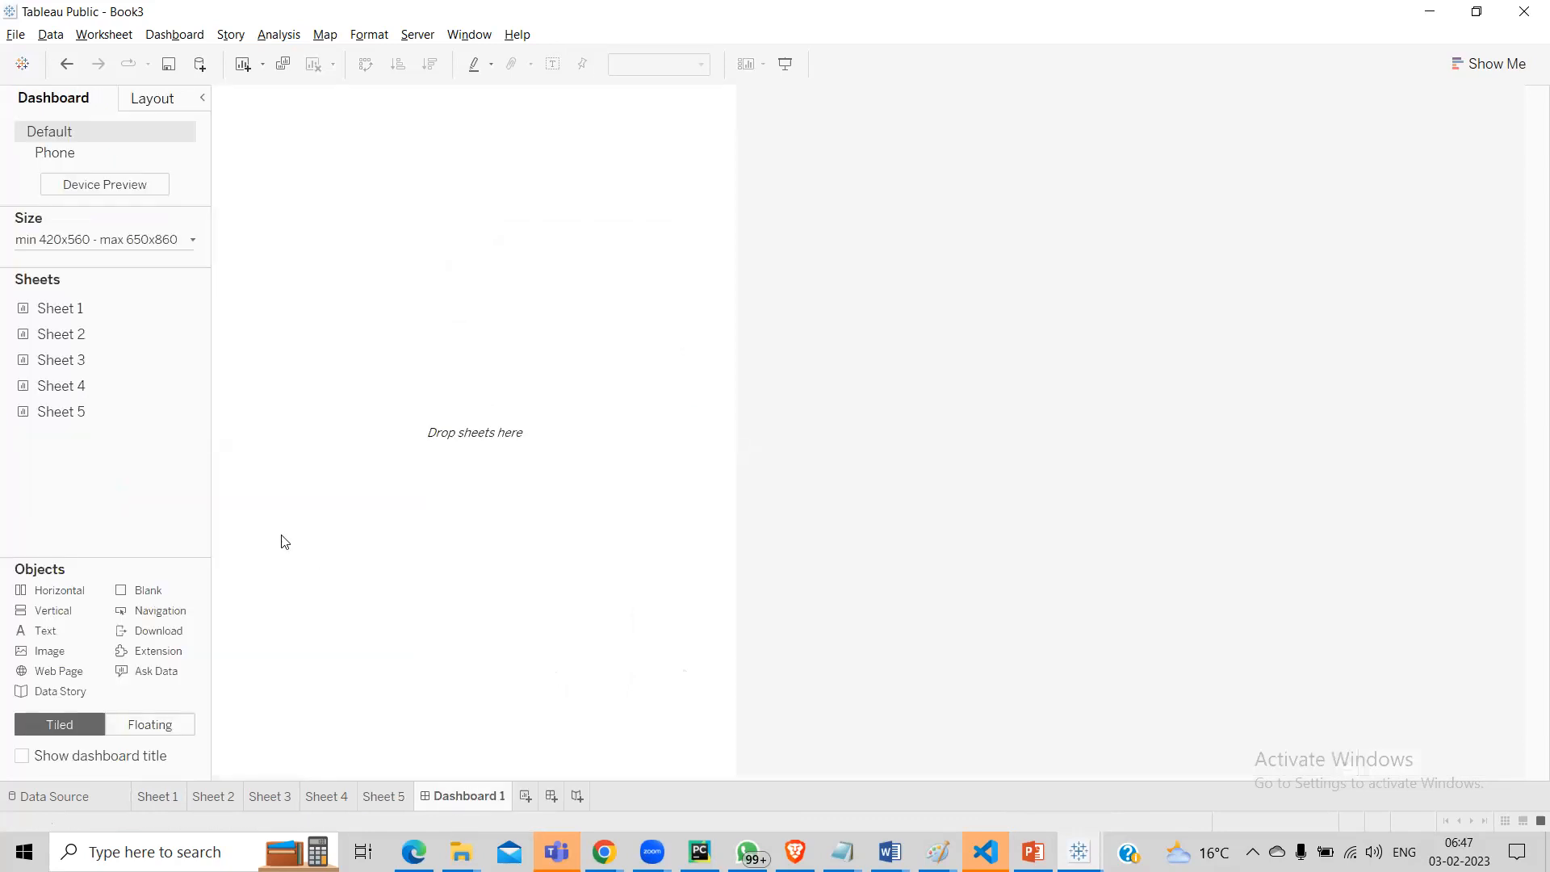
pyautogui.moveTo(127, 352)
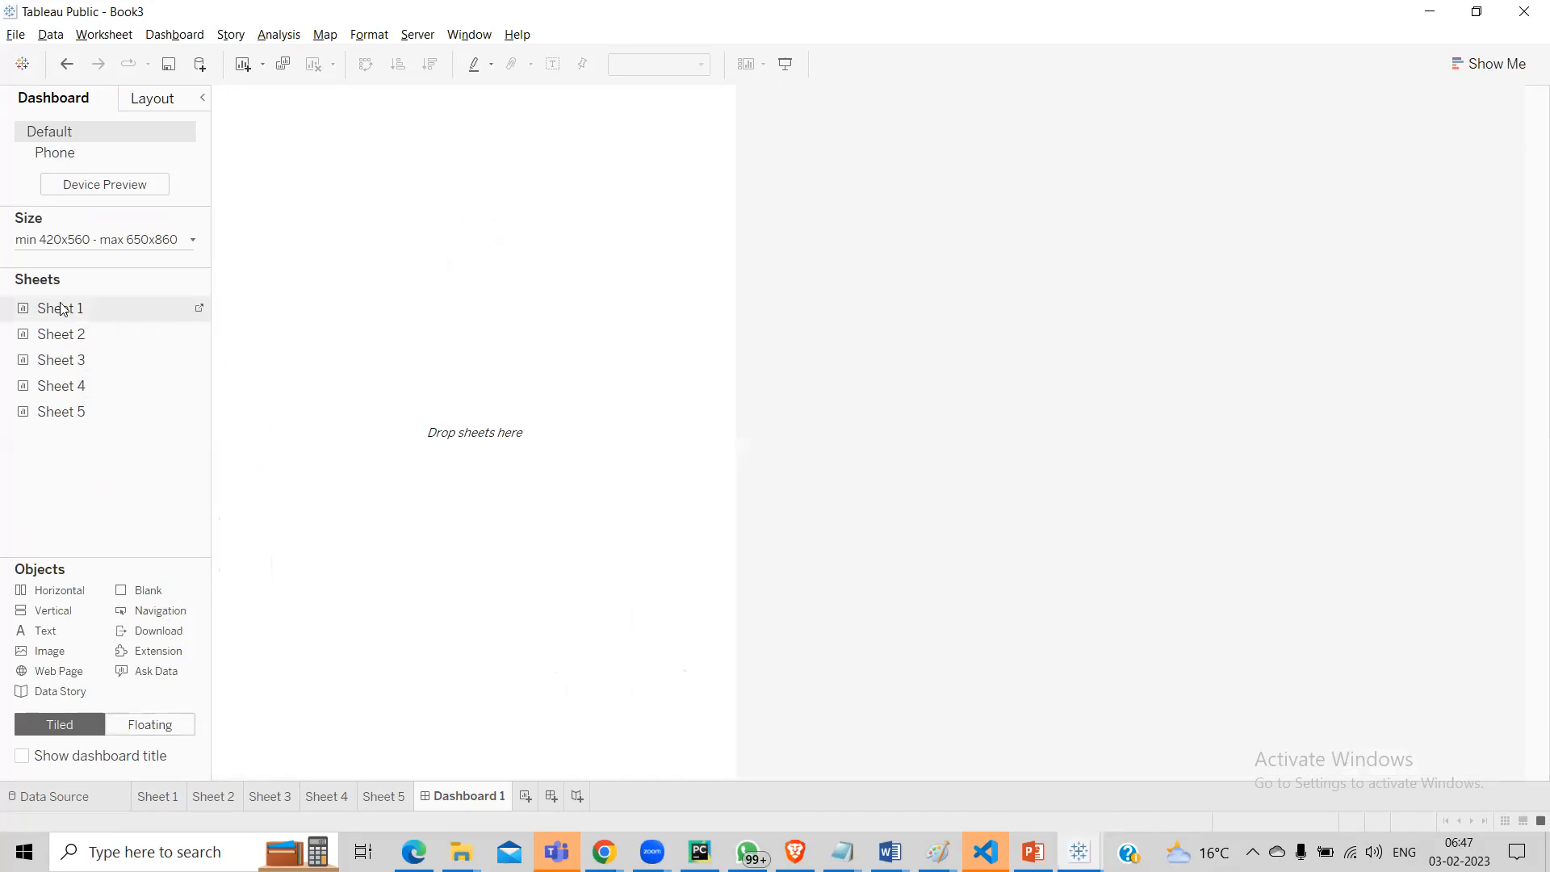
pyautogui.moveTo(38, 315)
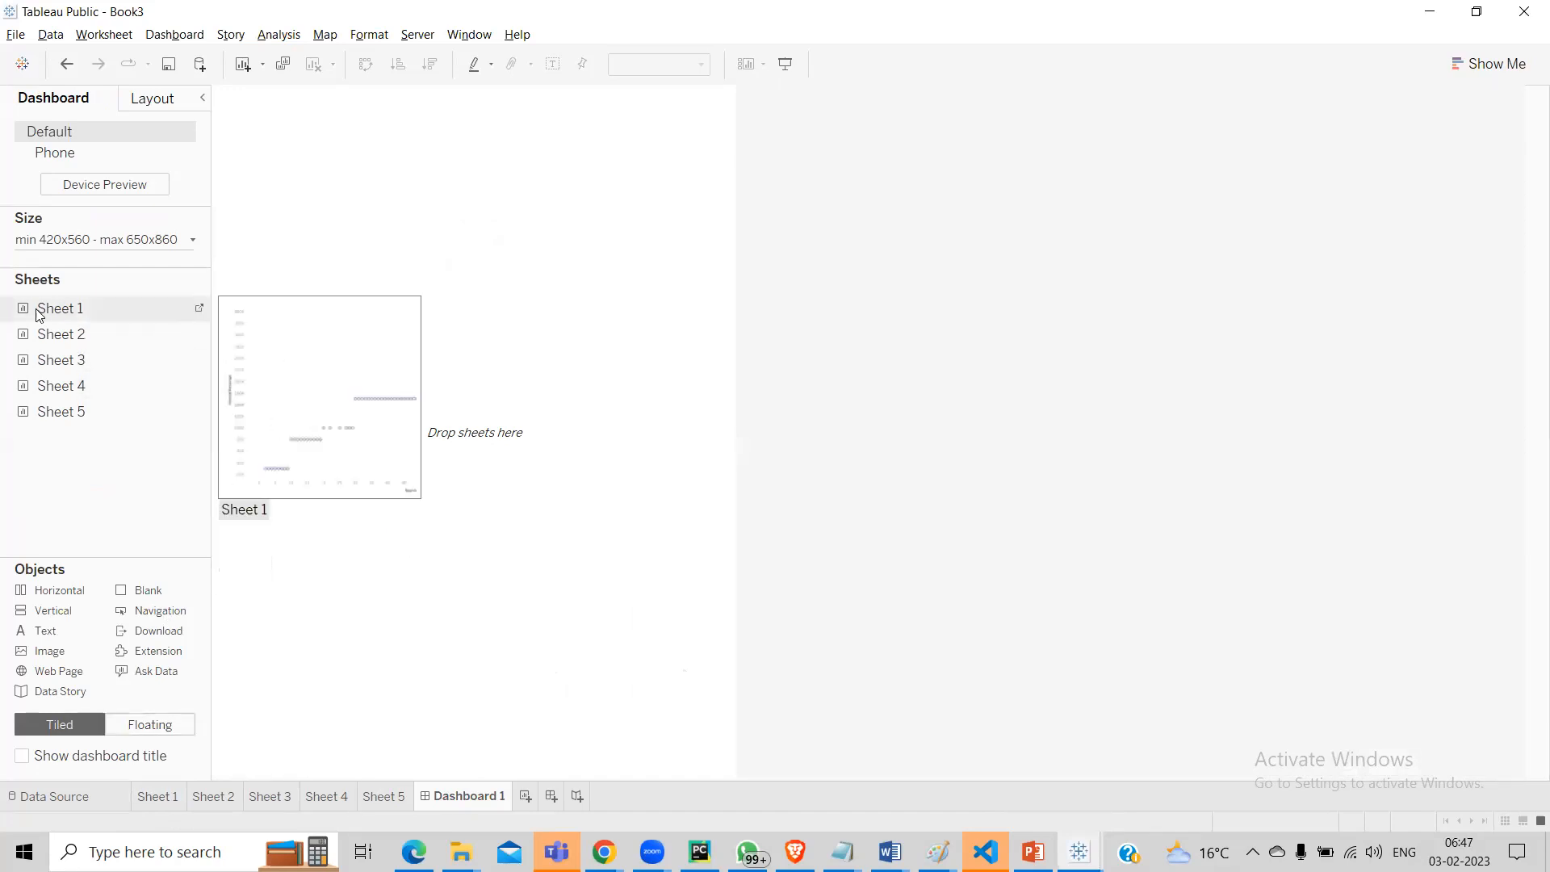
# Step: Place the Sheet 1 scatter plot on the empty dashboard
pyautogui.moveTo(42, 312); pyautogui.dragTo(359, 202)
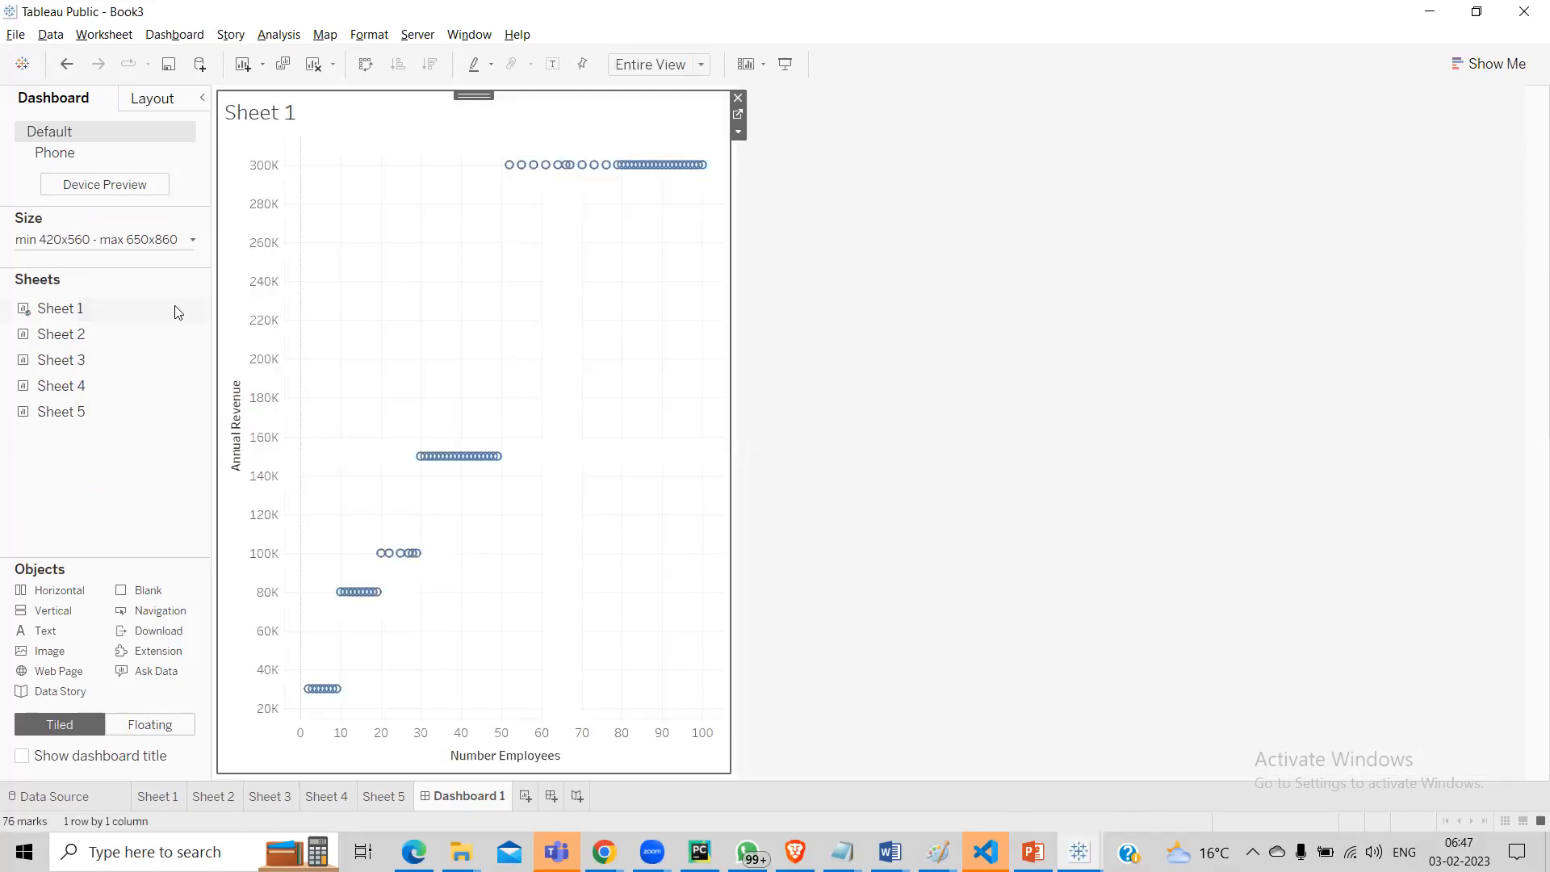
pyautogui.moveTo(57, 347)
pyautogui.click(791, 339)
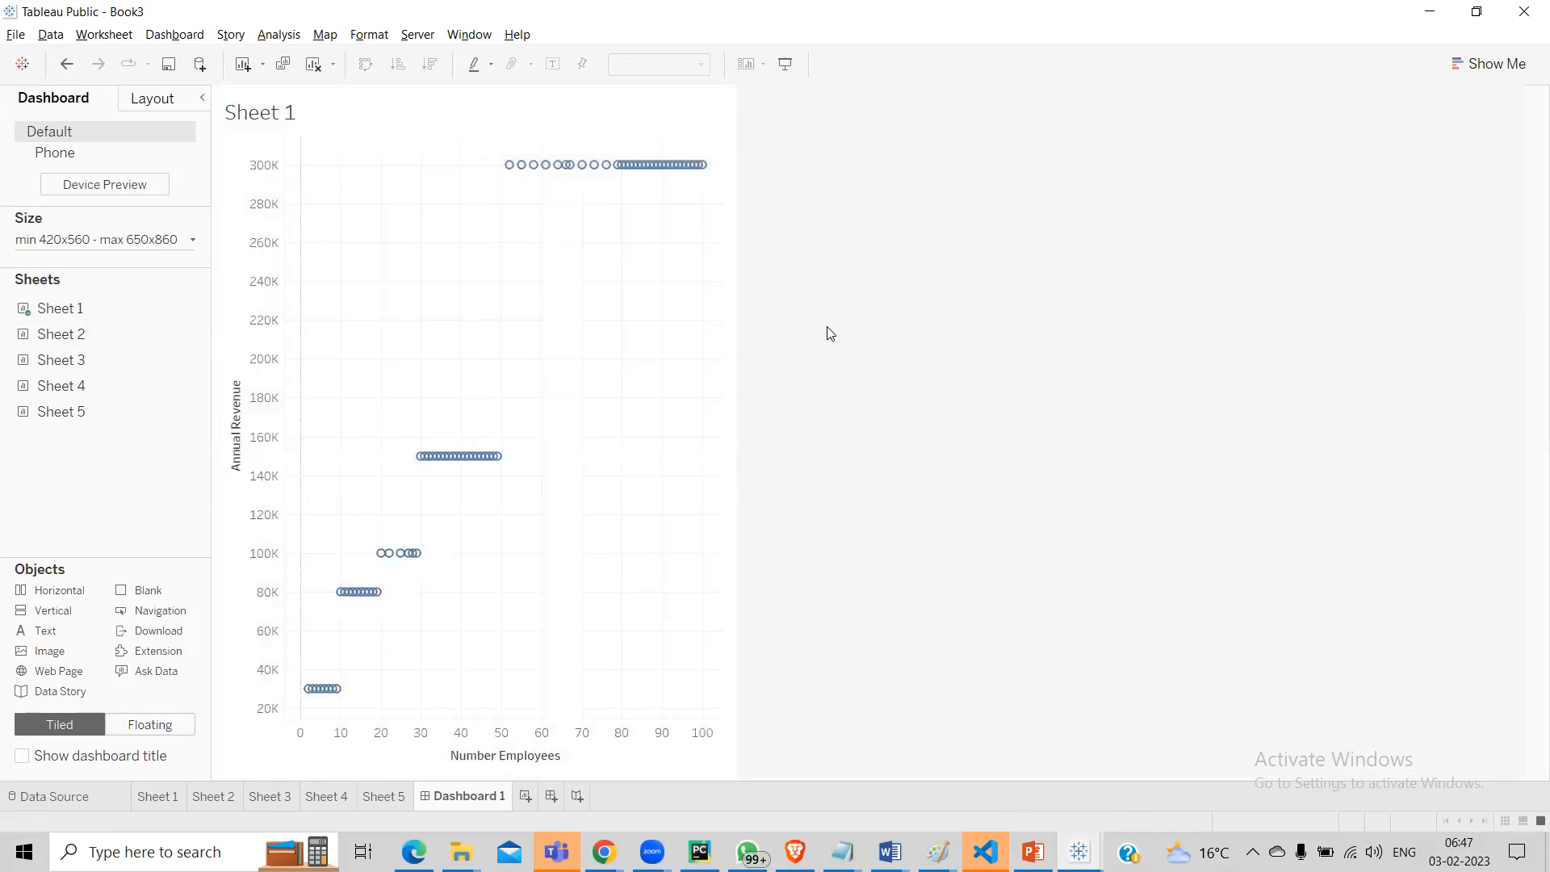
# Step: Add the Sheet 4 Square Feet map to the dashboard beside the Sheet 1 scatter plot
pyautogui.moveTo(148, 323)
pyautogui.moveTo(23, 368)
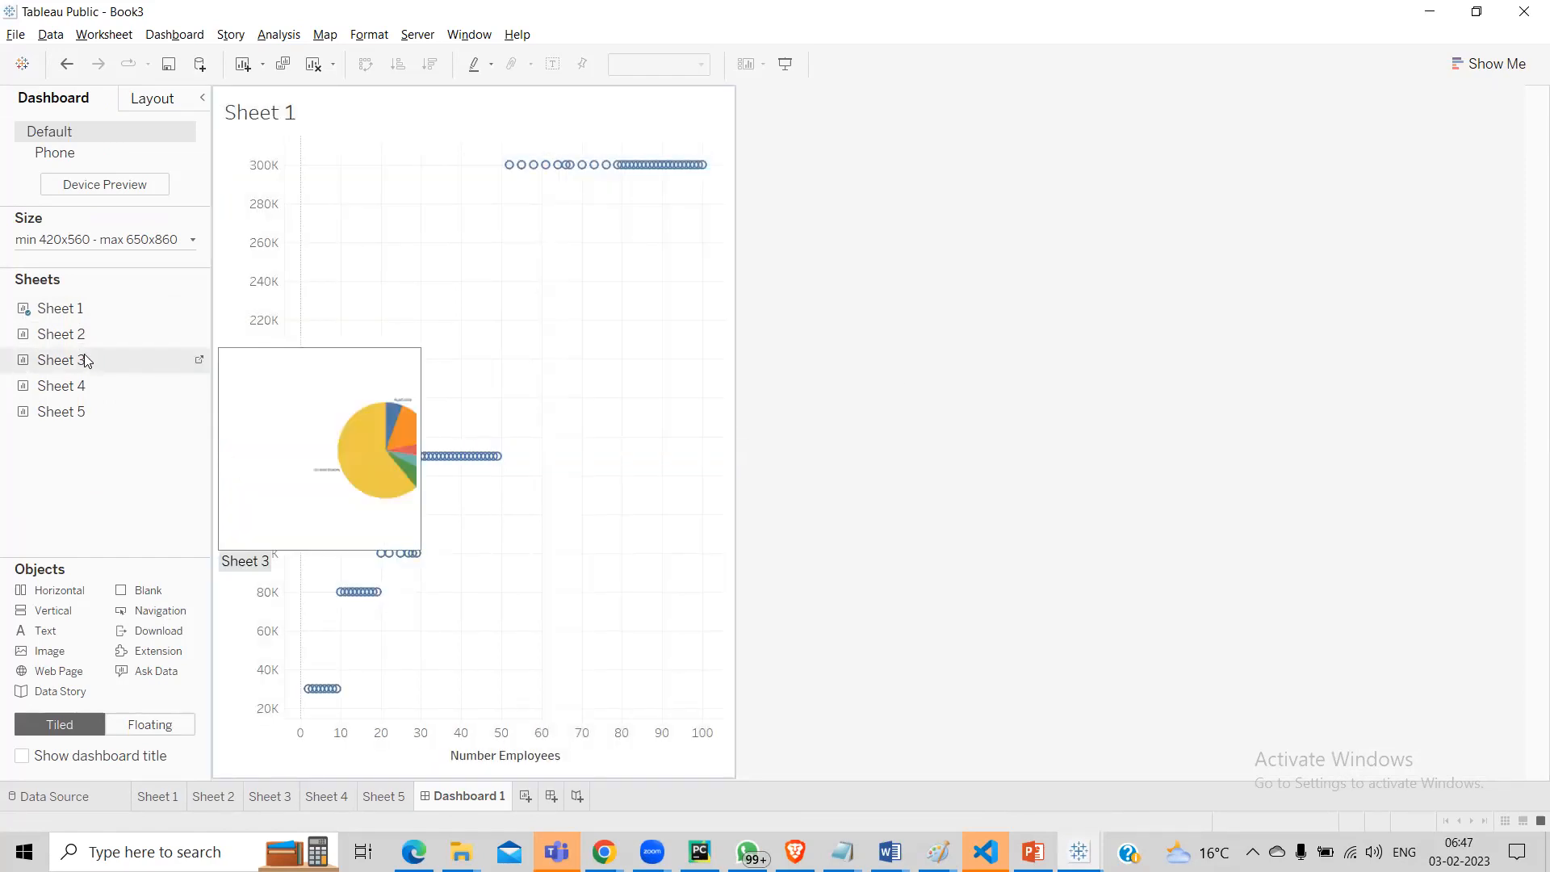
pyautogui.moveTo(55, 381)
pyautogui.mouseDown()
pyautogui.moveTo(332, 392)
pyautogui.moveTo(719, 368)
pyautogui.mouseUp()
pyautogui.moveTo(514, 268); pyautogui.dragTo(833, 310)
# Step: Try to move the Sheet 4 map lower within the dashboard, and remove it from the layout
pyautogui.moveTo(503, 96); pyautogui.dragTo(519, 378)
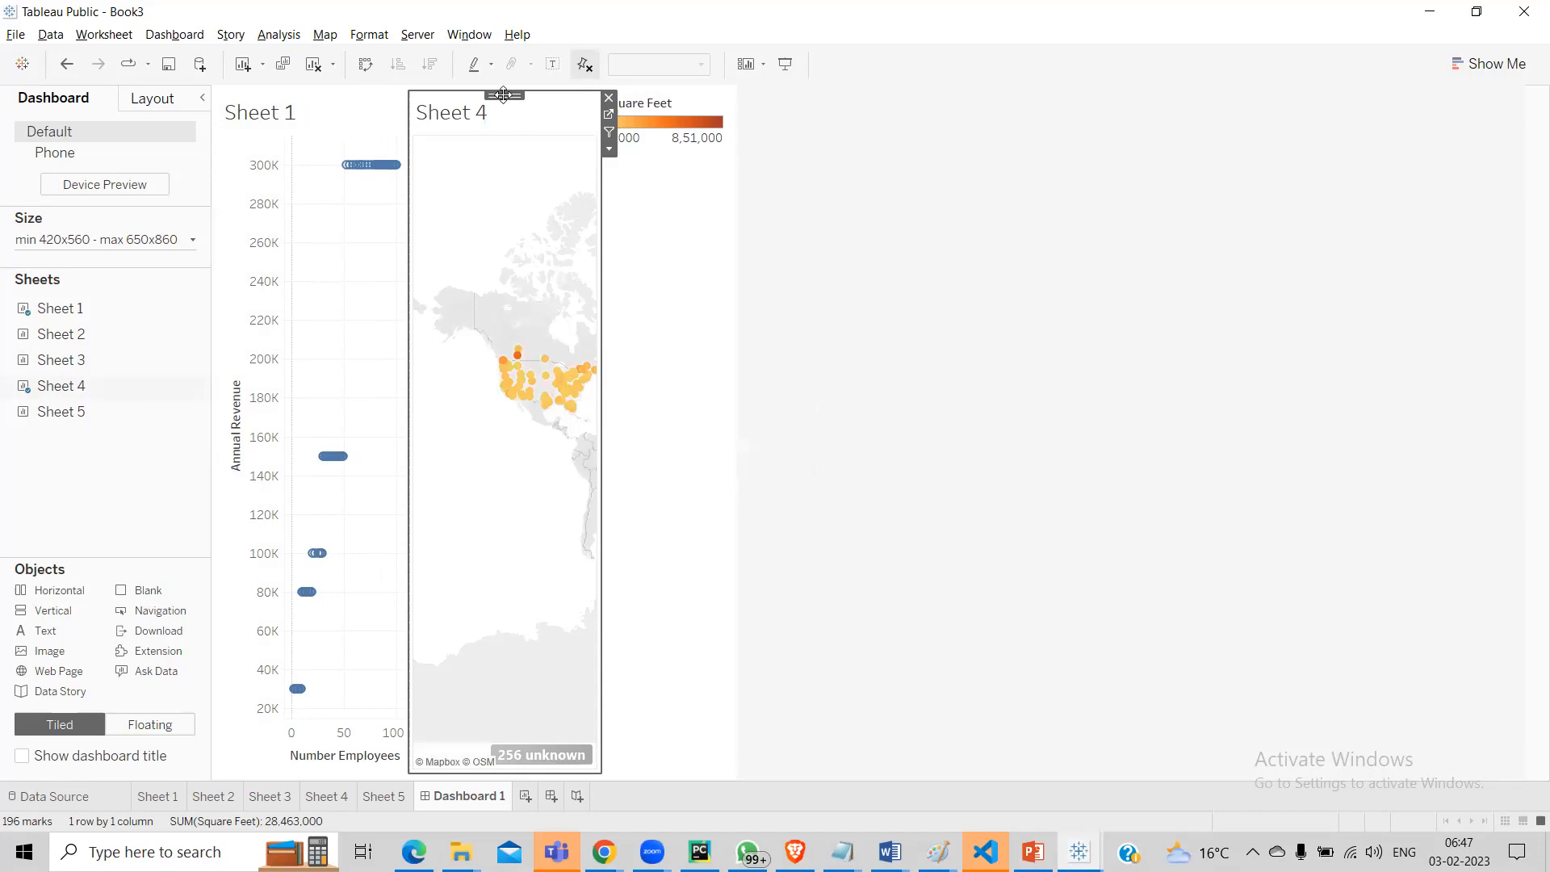
pyautogui.moveTo(504, 96); pyautogui.dragTo(511, 465)
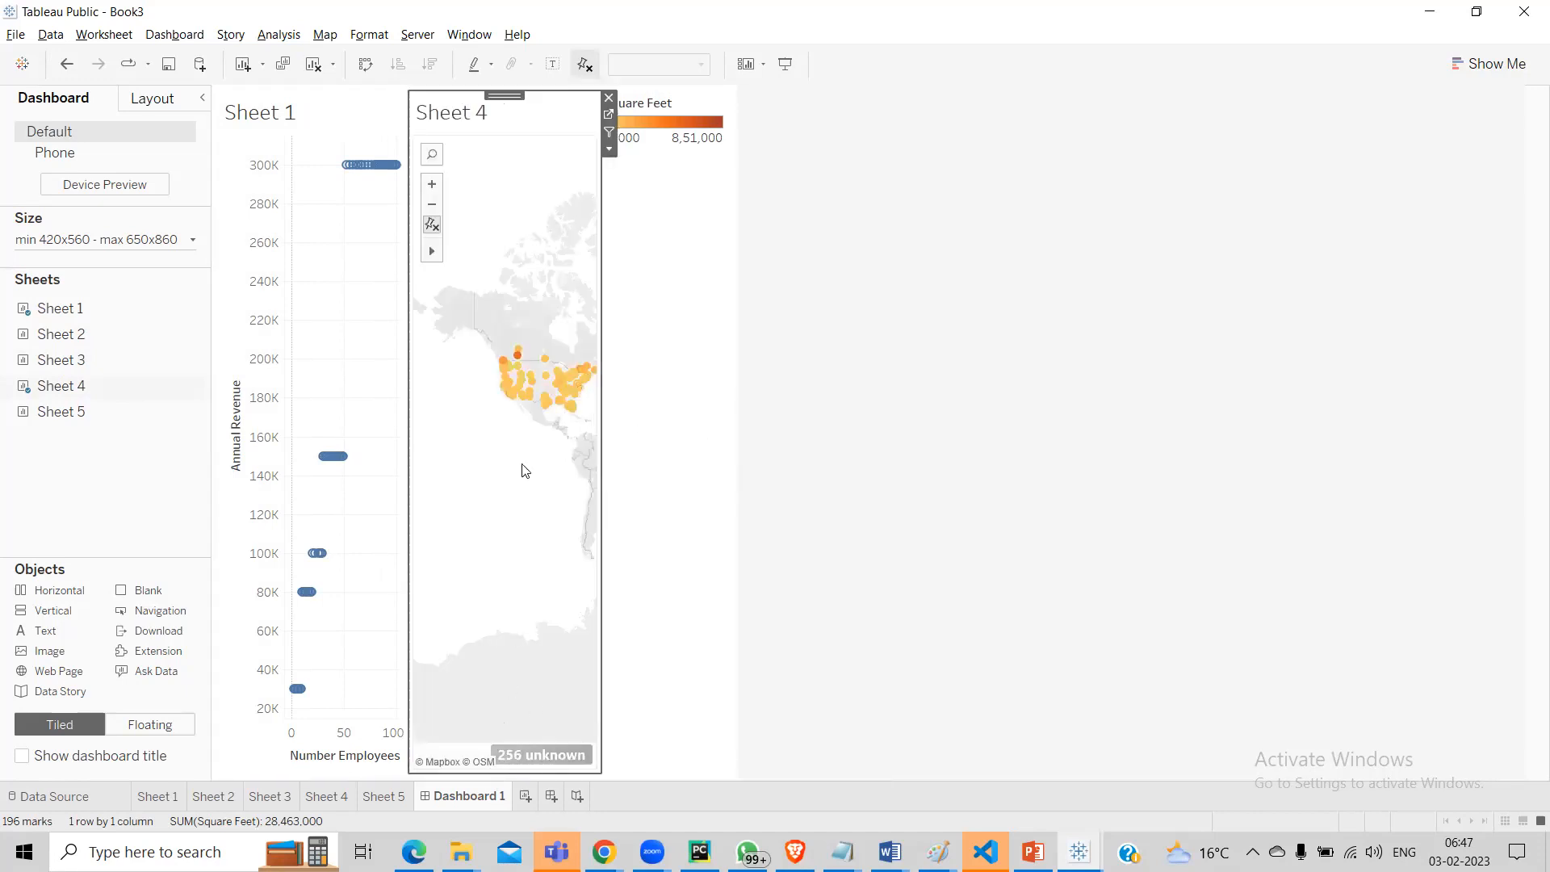
pyautogui.click(517, 350)
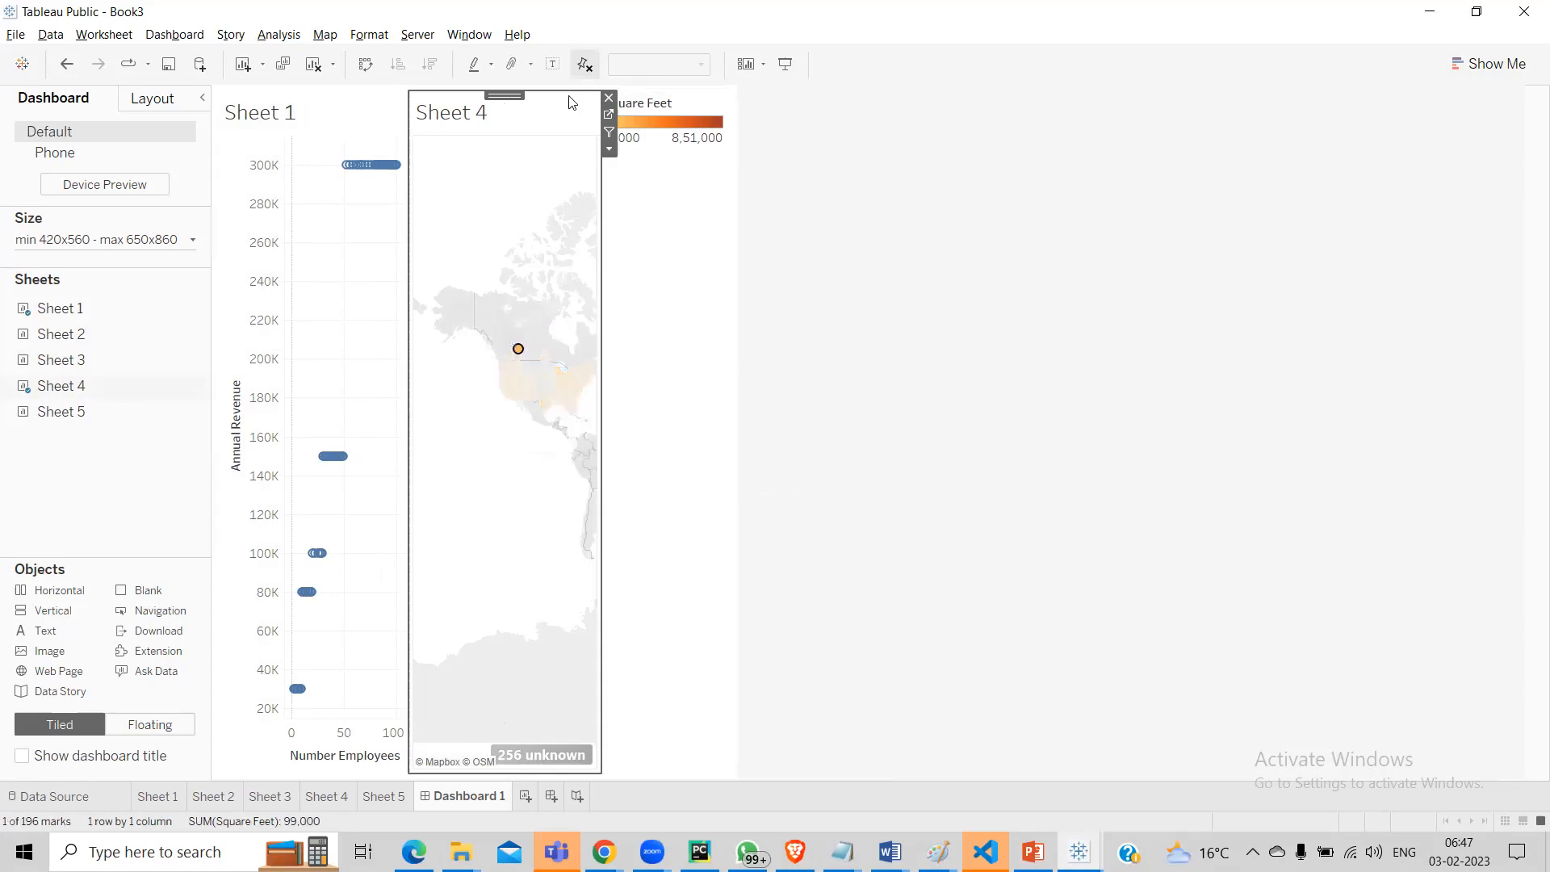
pyautogui.click(609, 98)
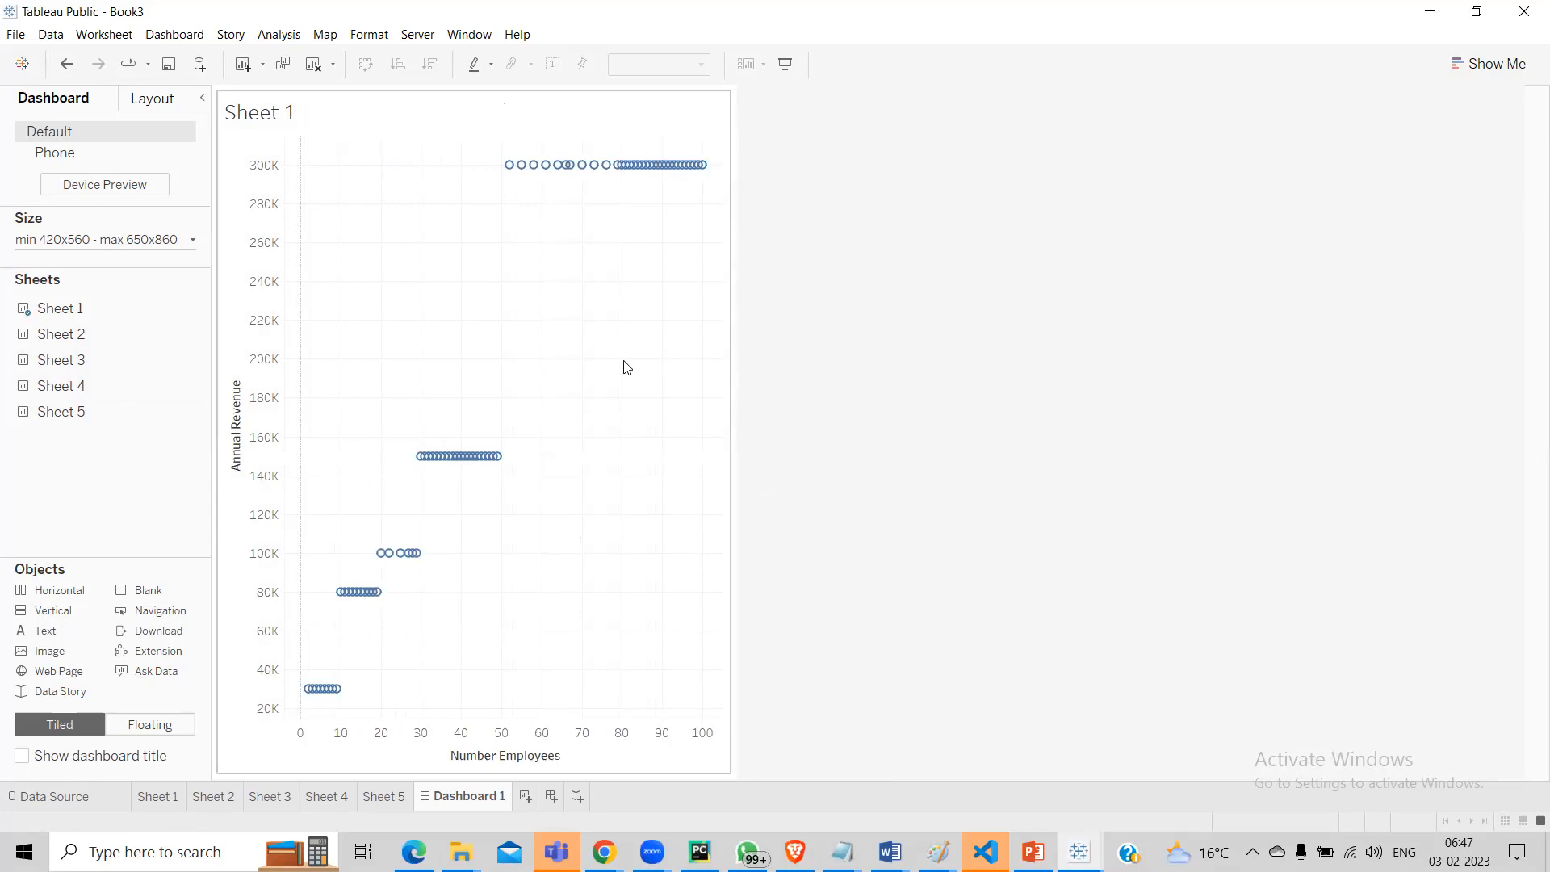
# Step: View the source worksheet of the Sheet 1 scatter plot from the dashboard, and remove Sheet 1 from Dashboard 1
pyautogui.click(526, 307)
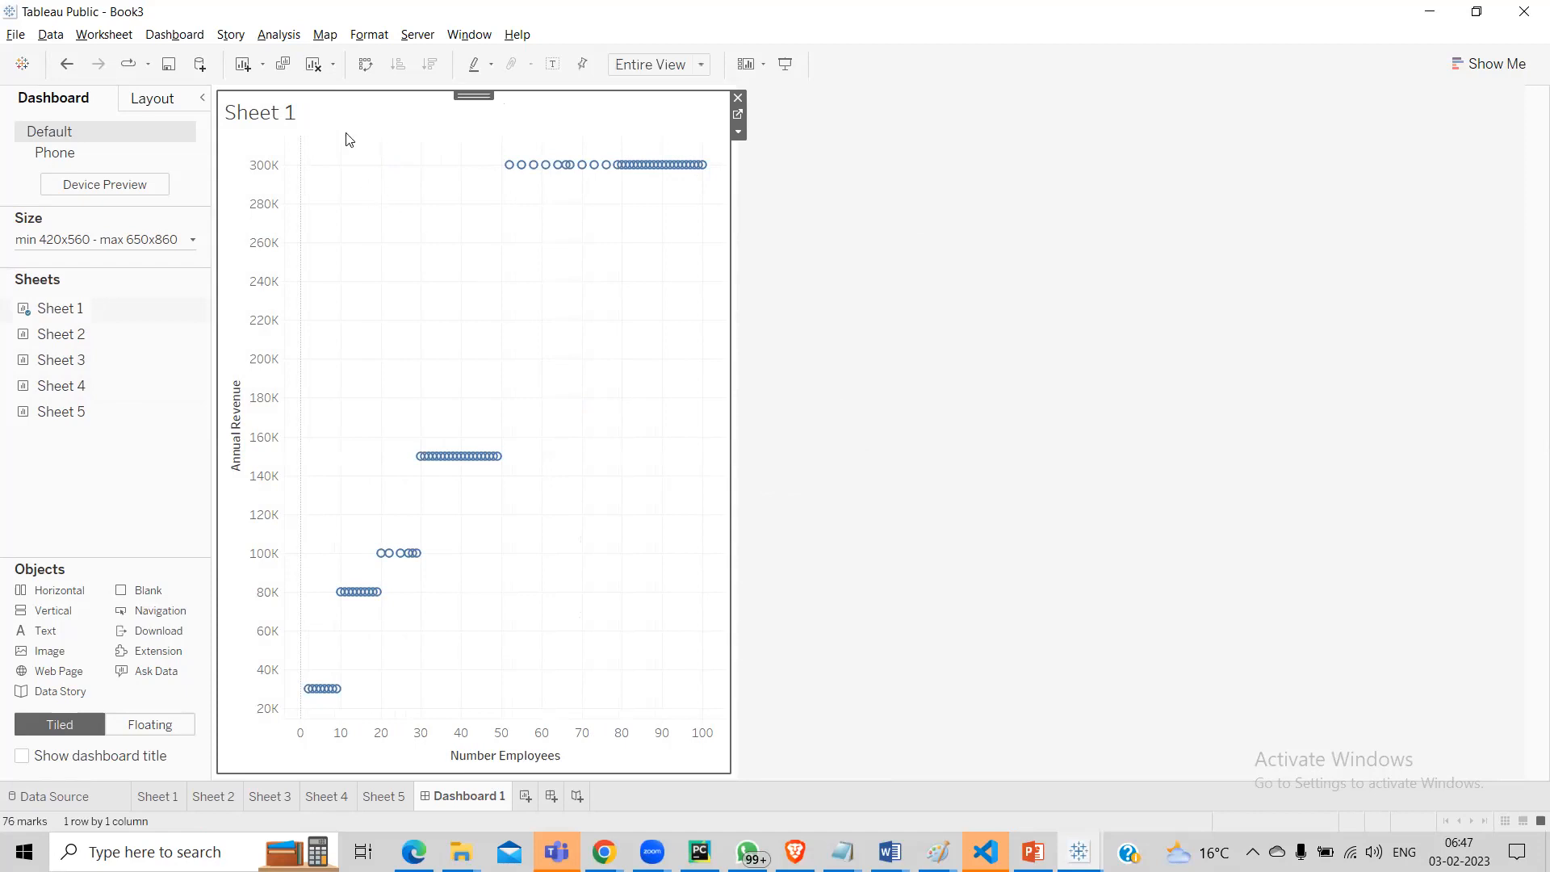
pyautogui.click(739, 116)
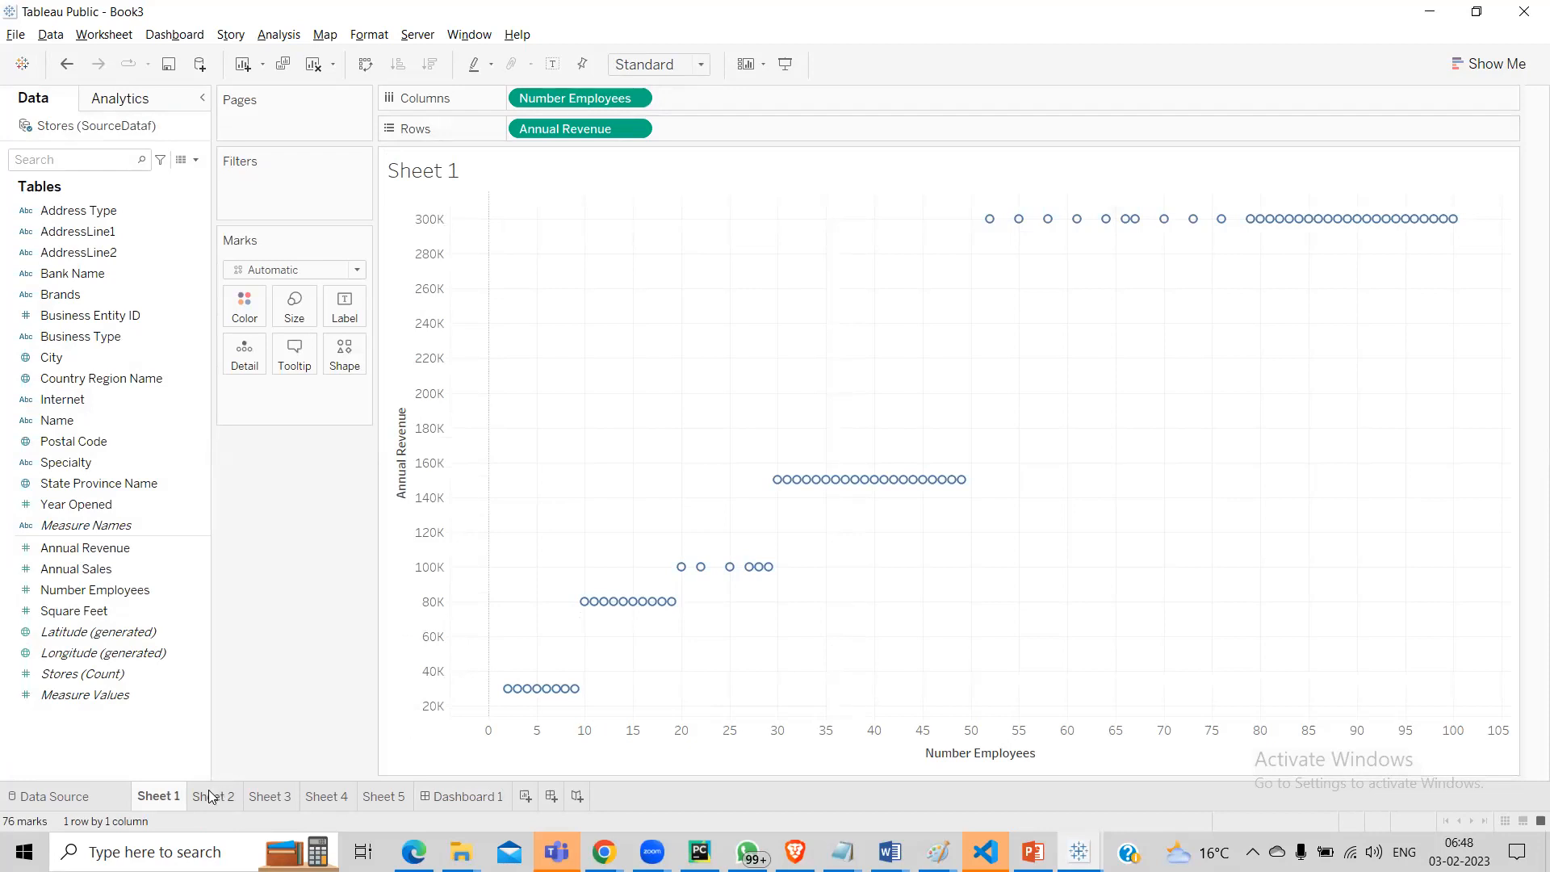
pyautogui.click(443, 798)
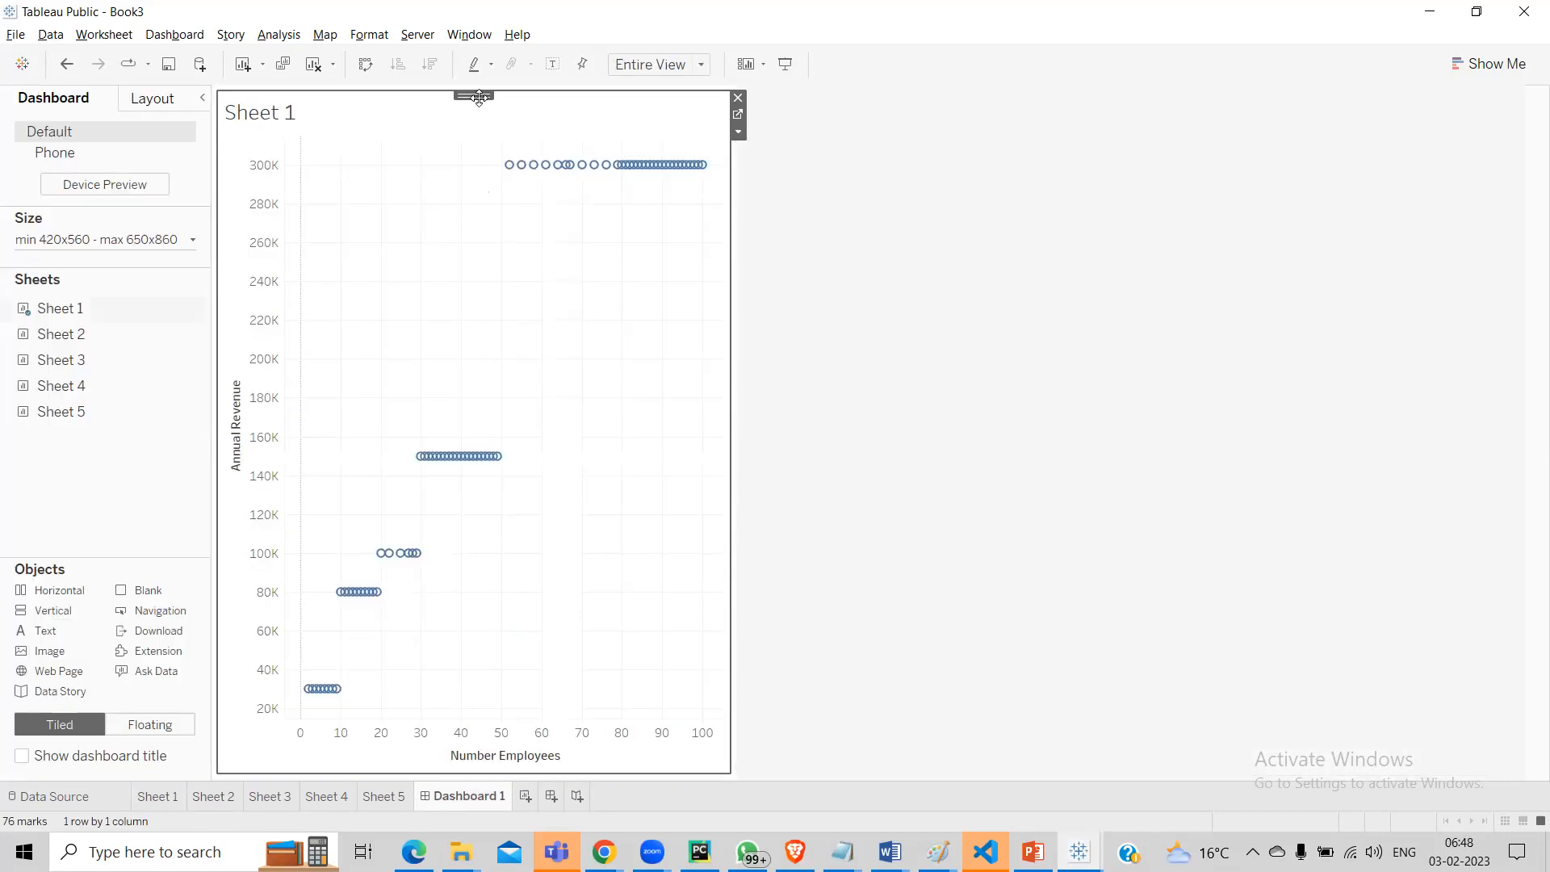
pyautogui.moveTo(479, 97); pyautogui.dragTo(597, 155)
pyautogui.moveTo(1184, 196); pyautogui.dragTo(1184, 201)
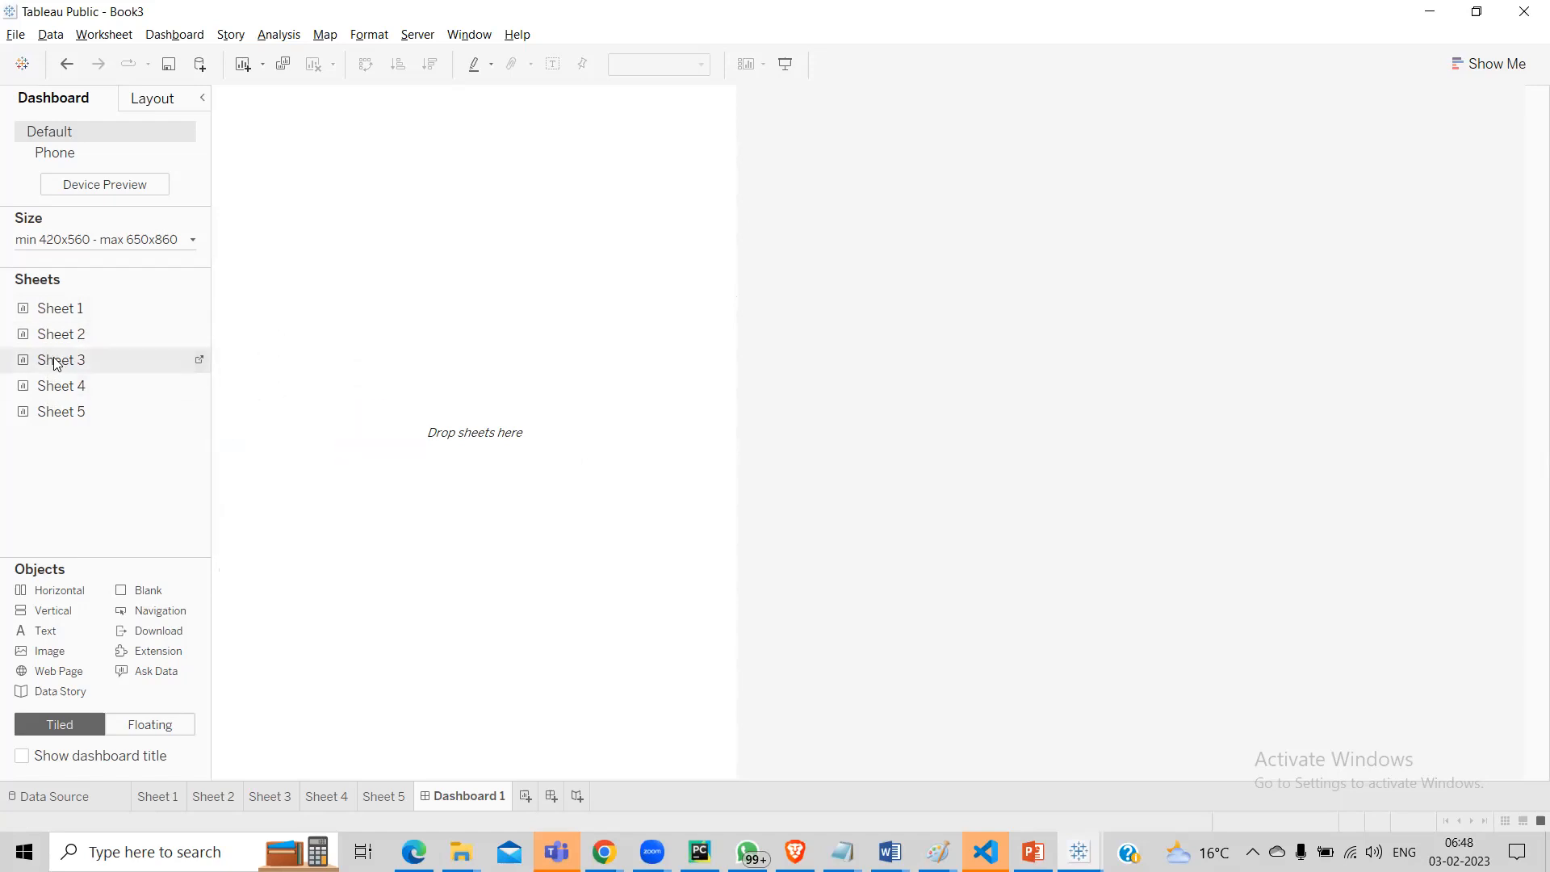
# Step: Place the Sheet 3 pie chart on the dashboard and add the Sheet 4 map, zoomed out two levels, in a vertical container below it
pyautogui.moveTo(56, 362); pyautogui.dragTo(392, 382)
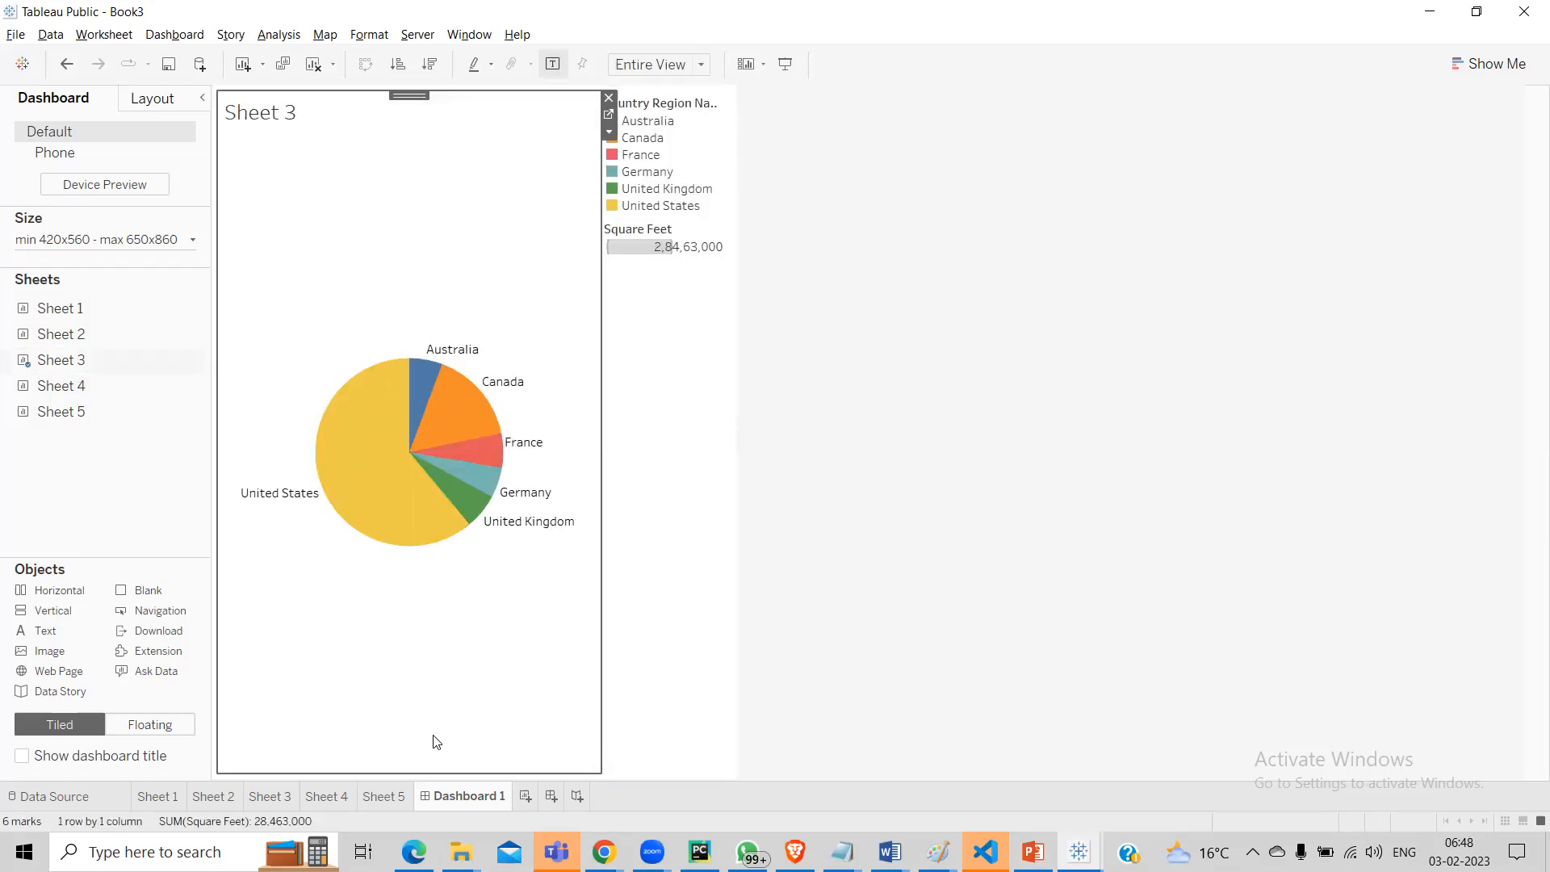
pyautogui.doubleClick(53, 614)
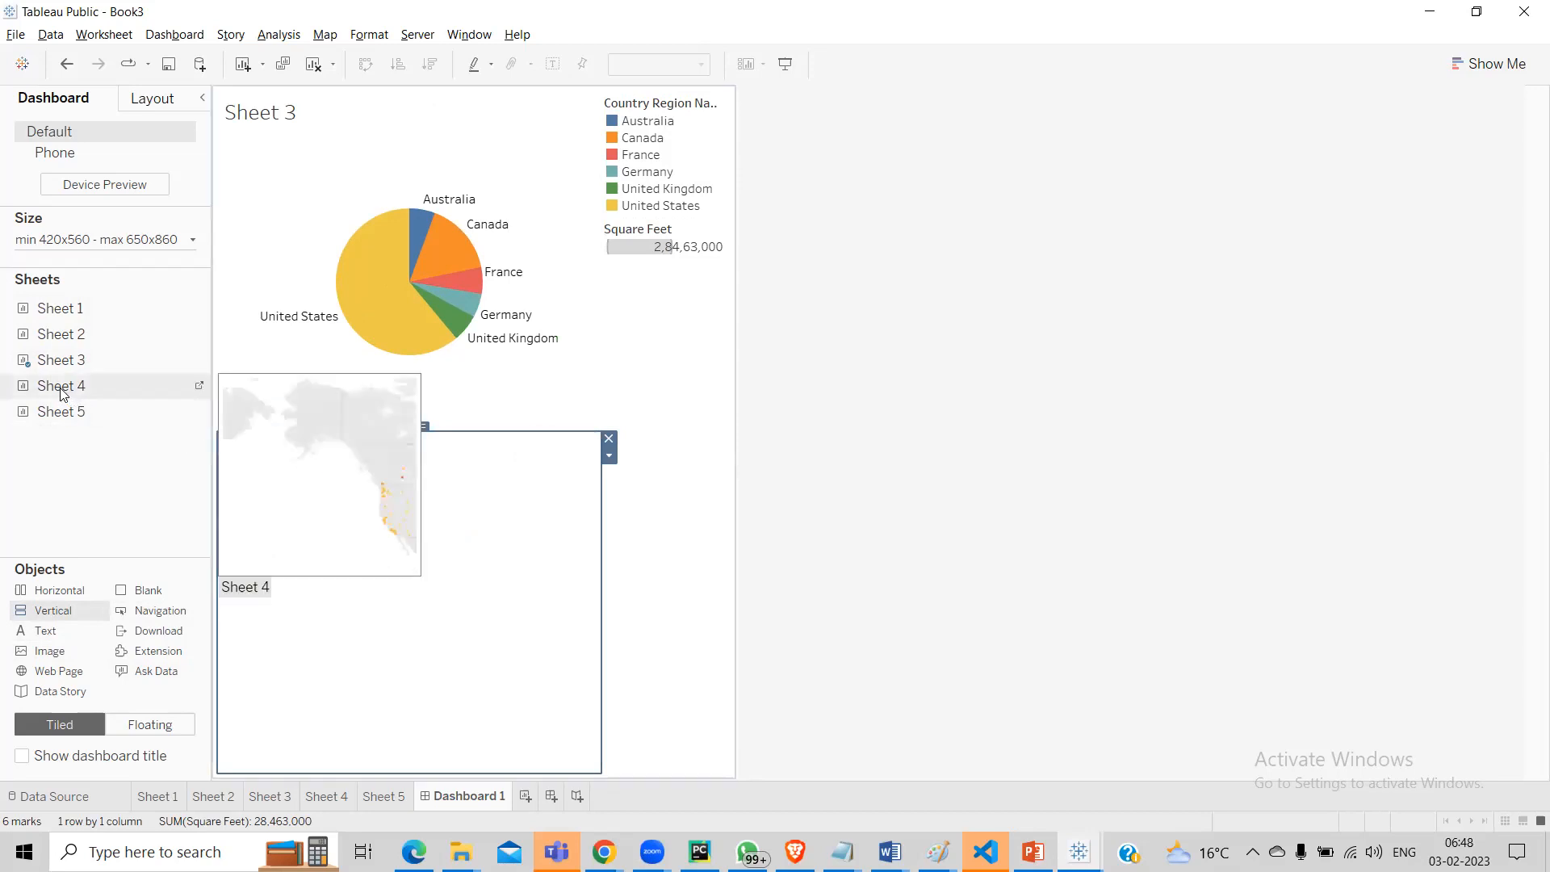
pyautogui.moveTo(59, 392); pyautogui.dragTo(434, 579)
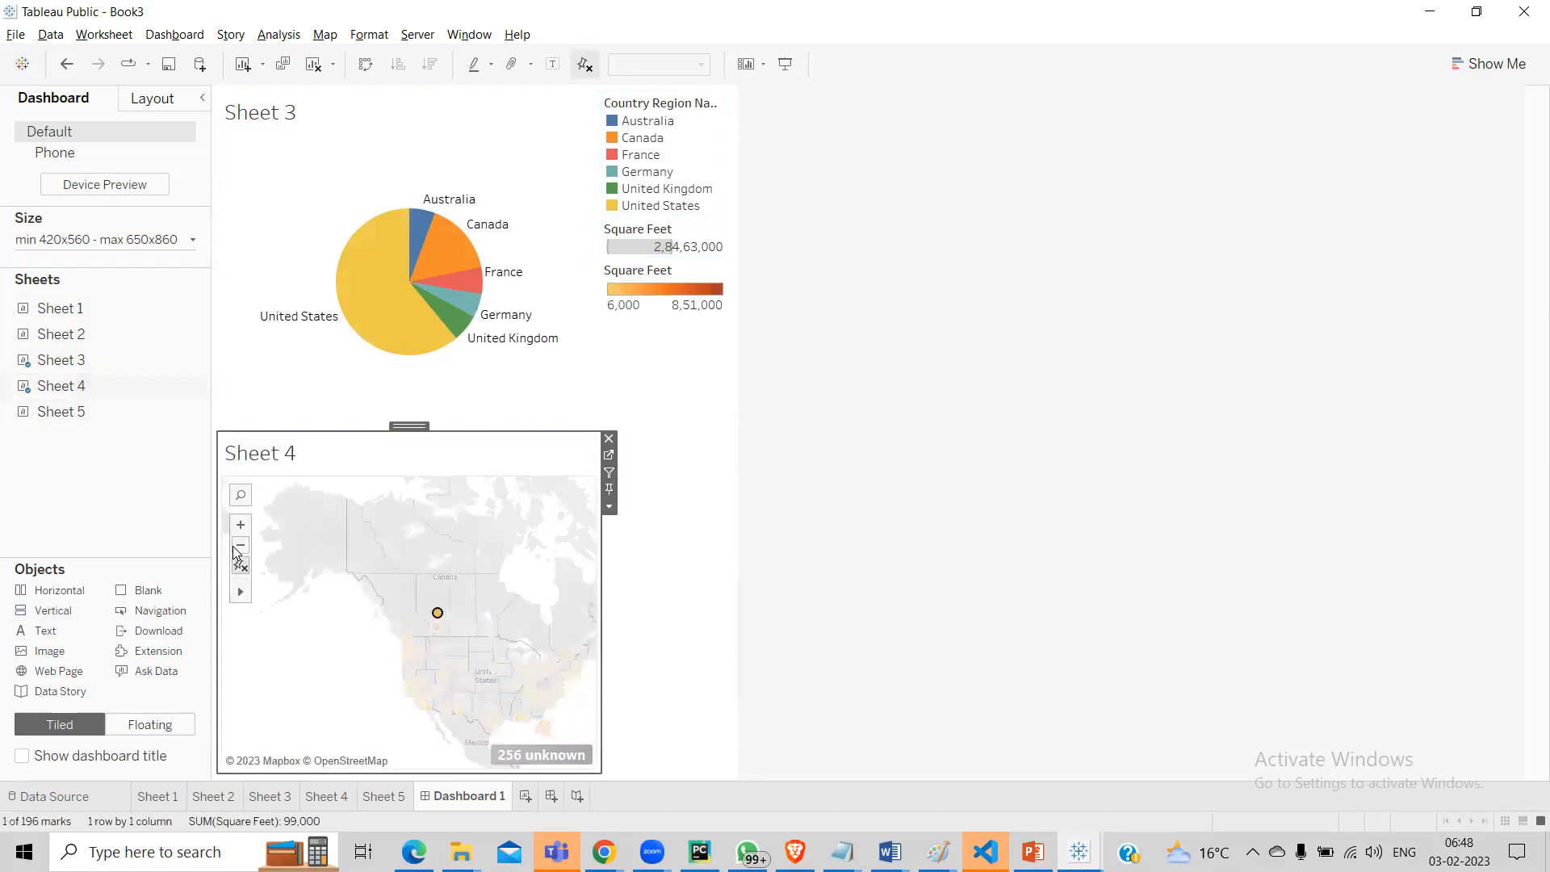
pyautogui.click(235, 549)
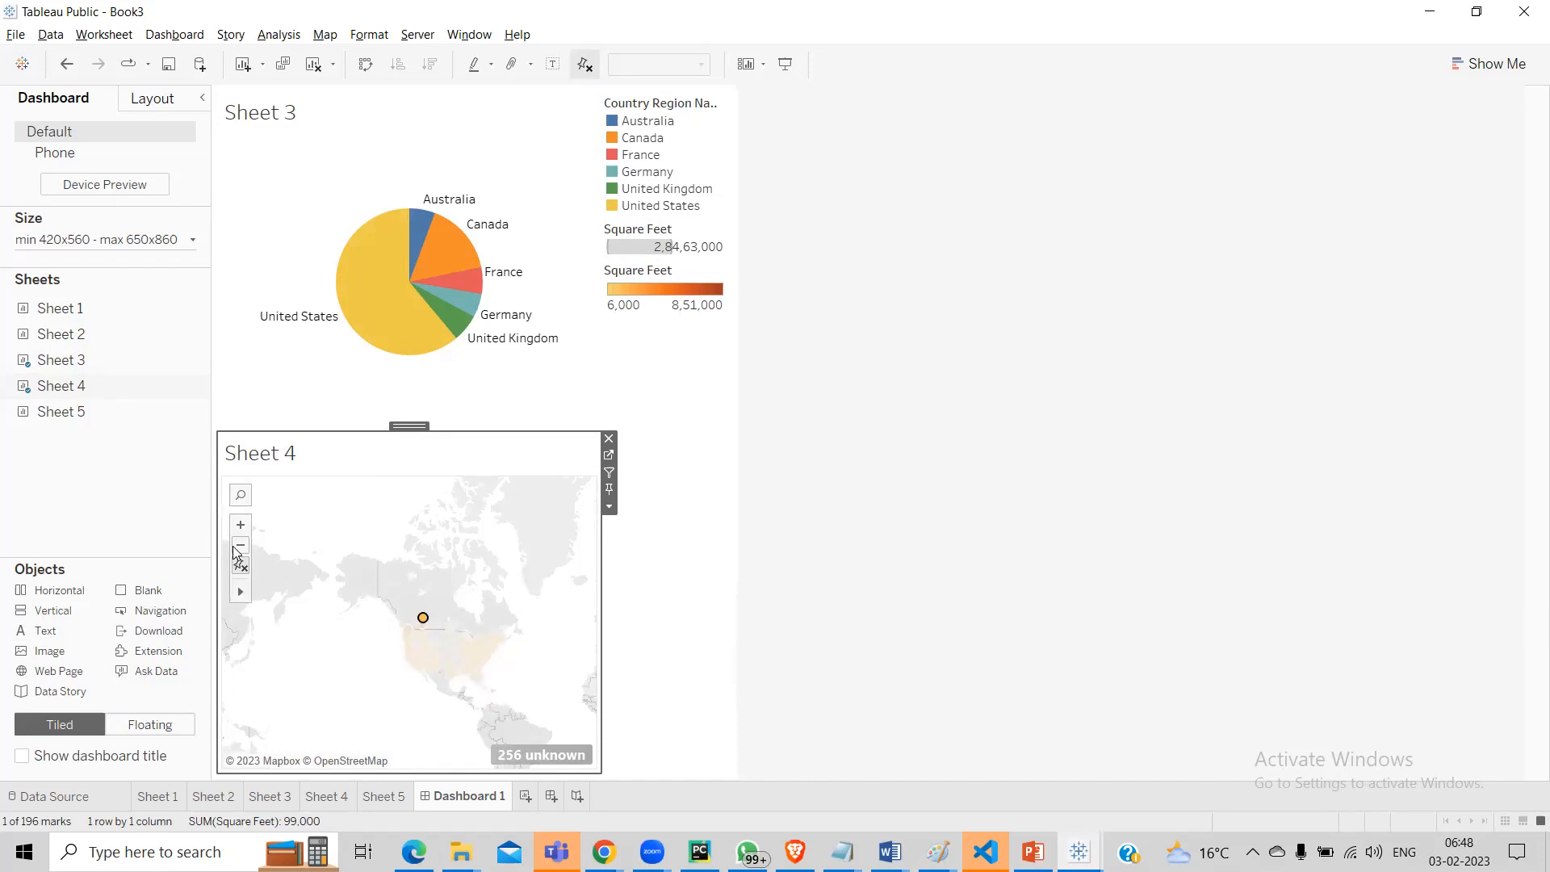
pyautogui.click(236, 548)
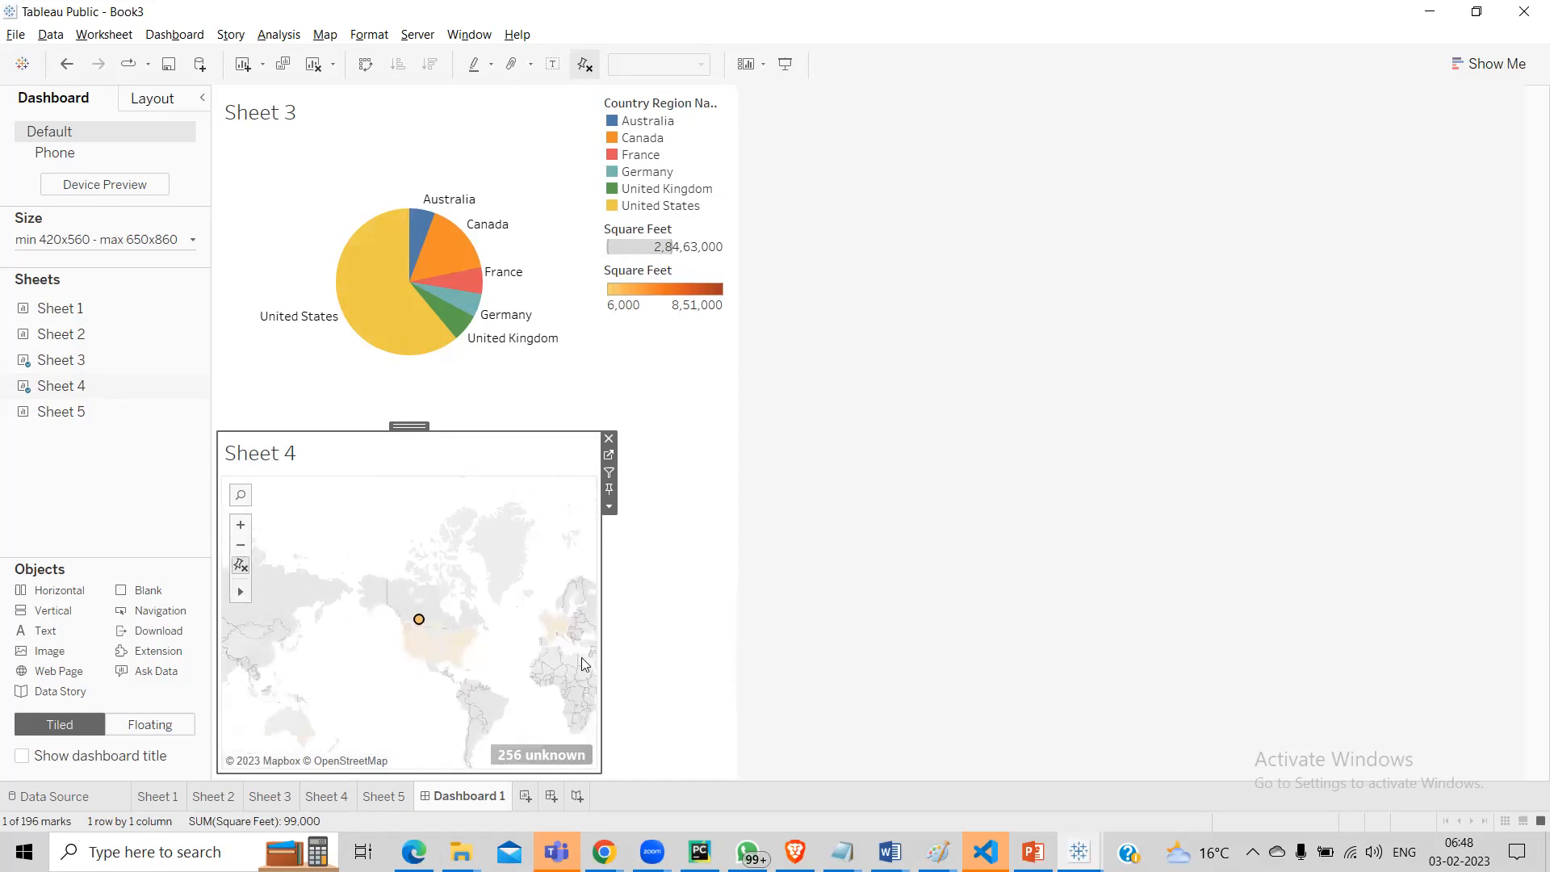
pyautogui.click(893, 529)
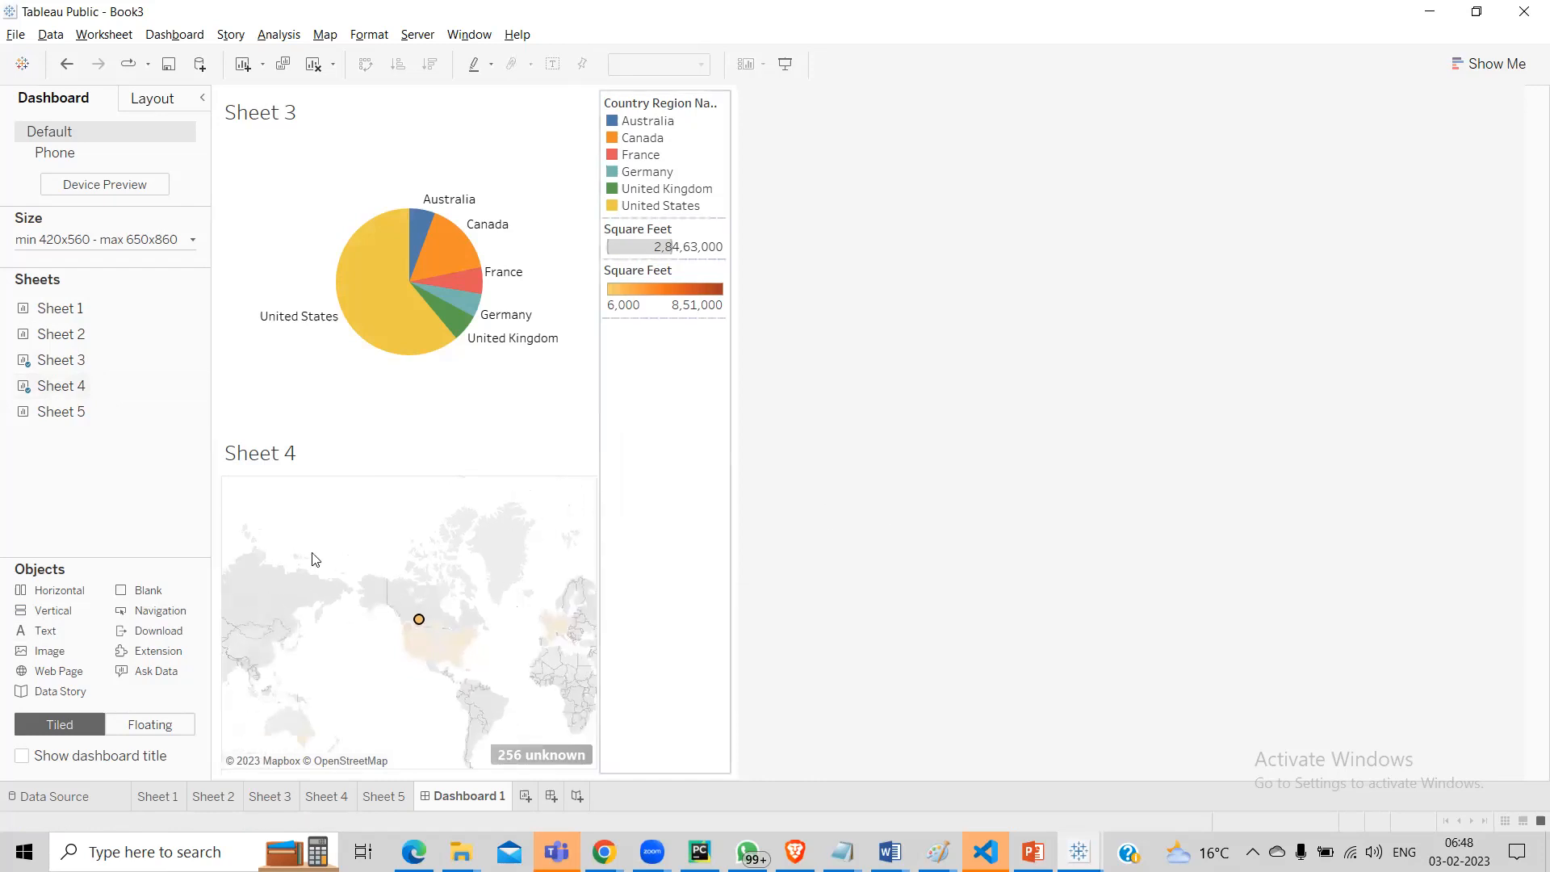
# Step: Add a horizontal container beside the Sheet 3 pie chart and place the Sheet 1 scatter plot in it
pyautogui.doubleClick(58, 592)
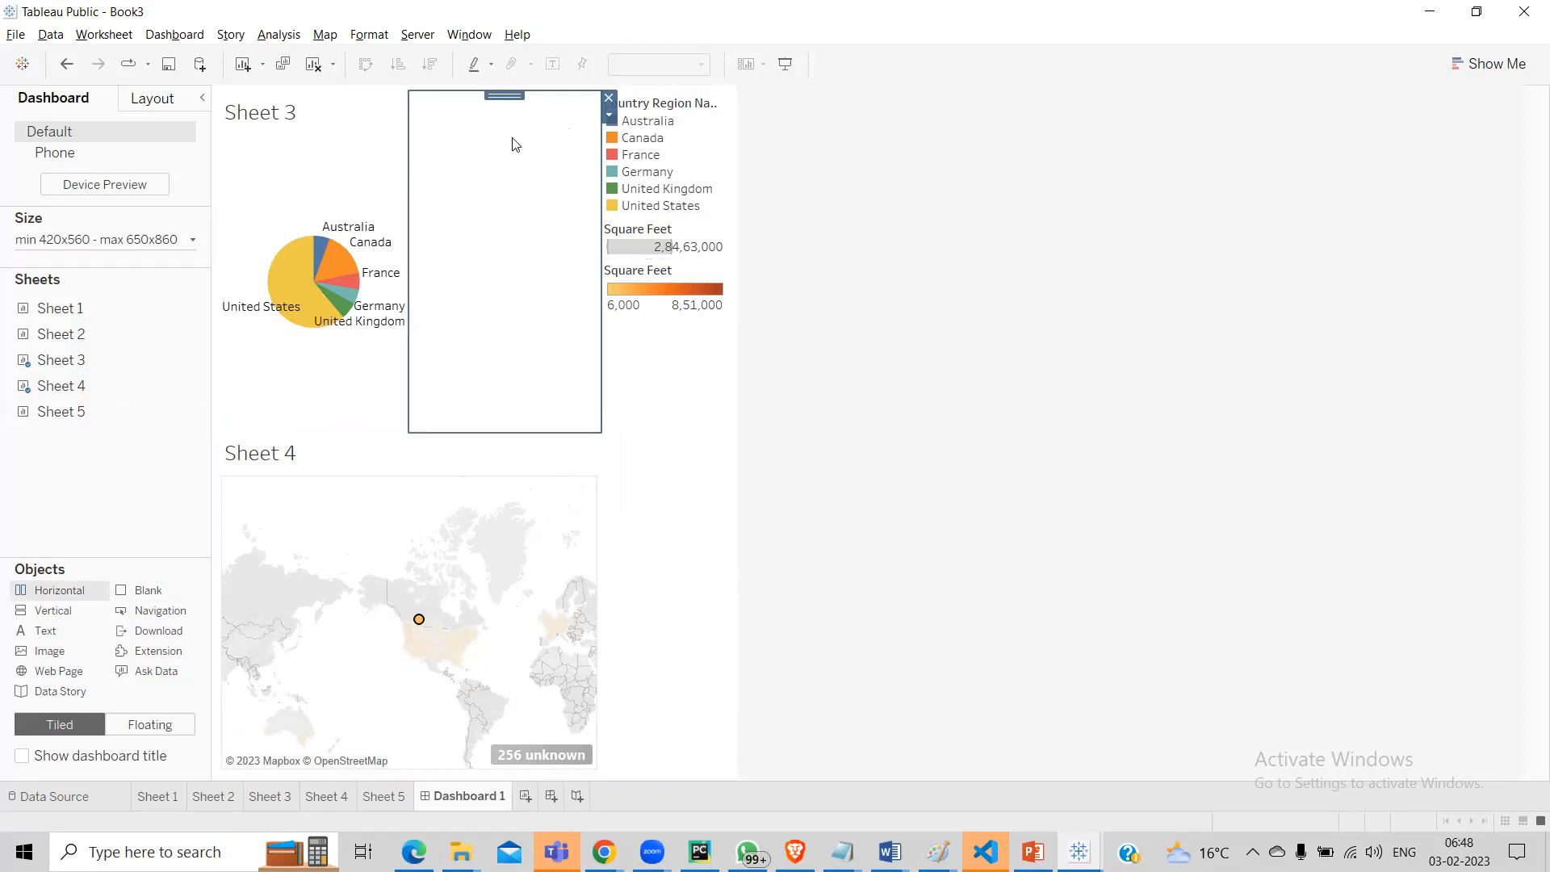
pyautogui.click(415, 520)
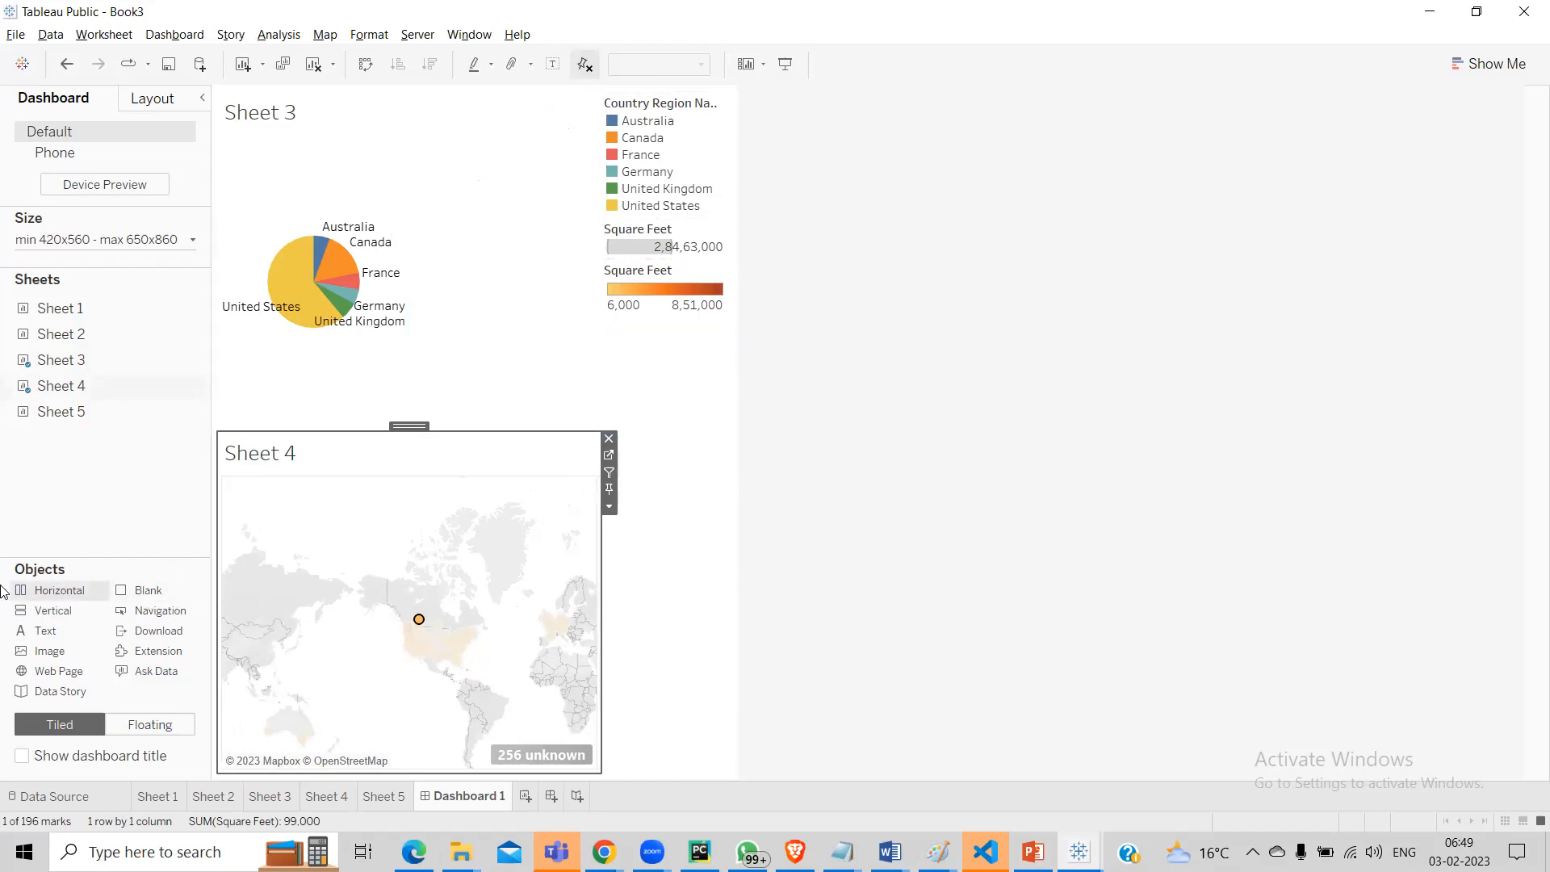
pyautogui.moveTo(41, 590); pyautogui.dragTo(557, 259)
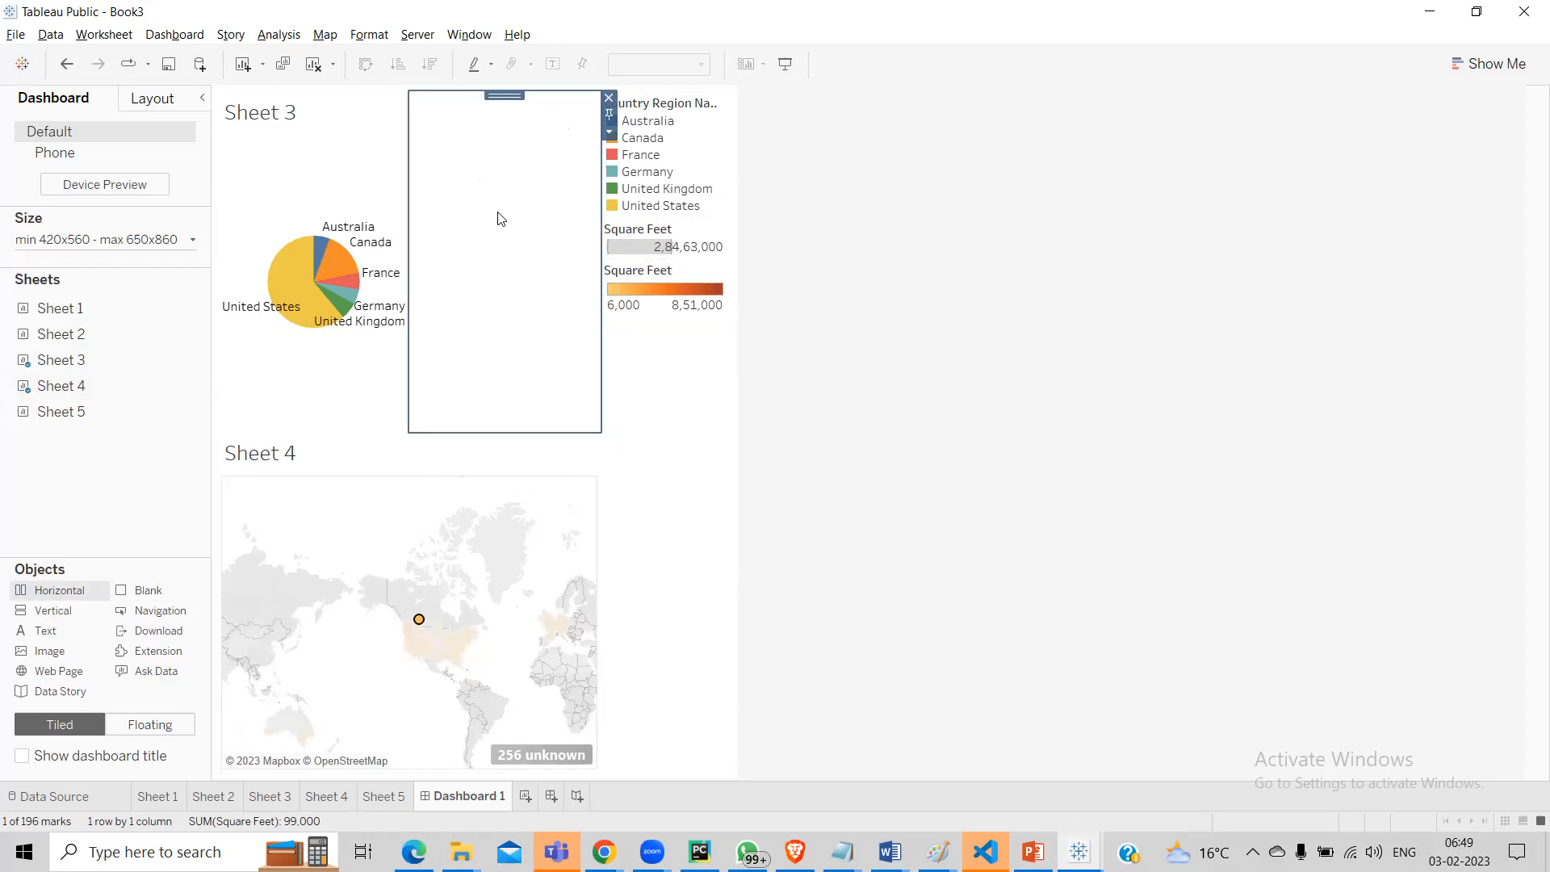
pyautogui.moveTo(70, 309)
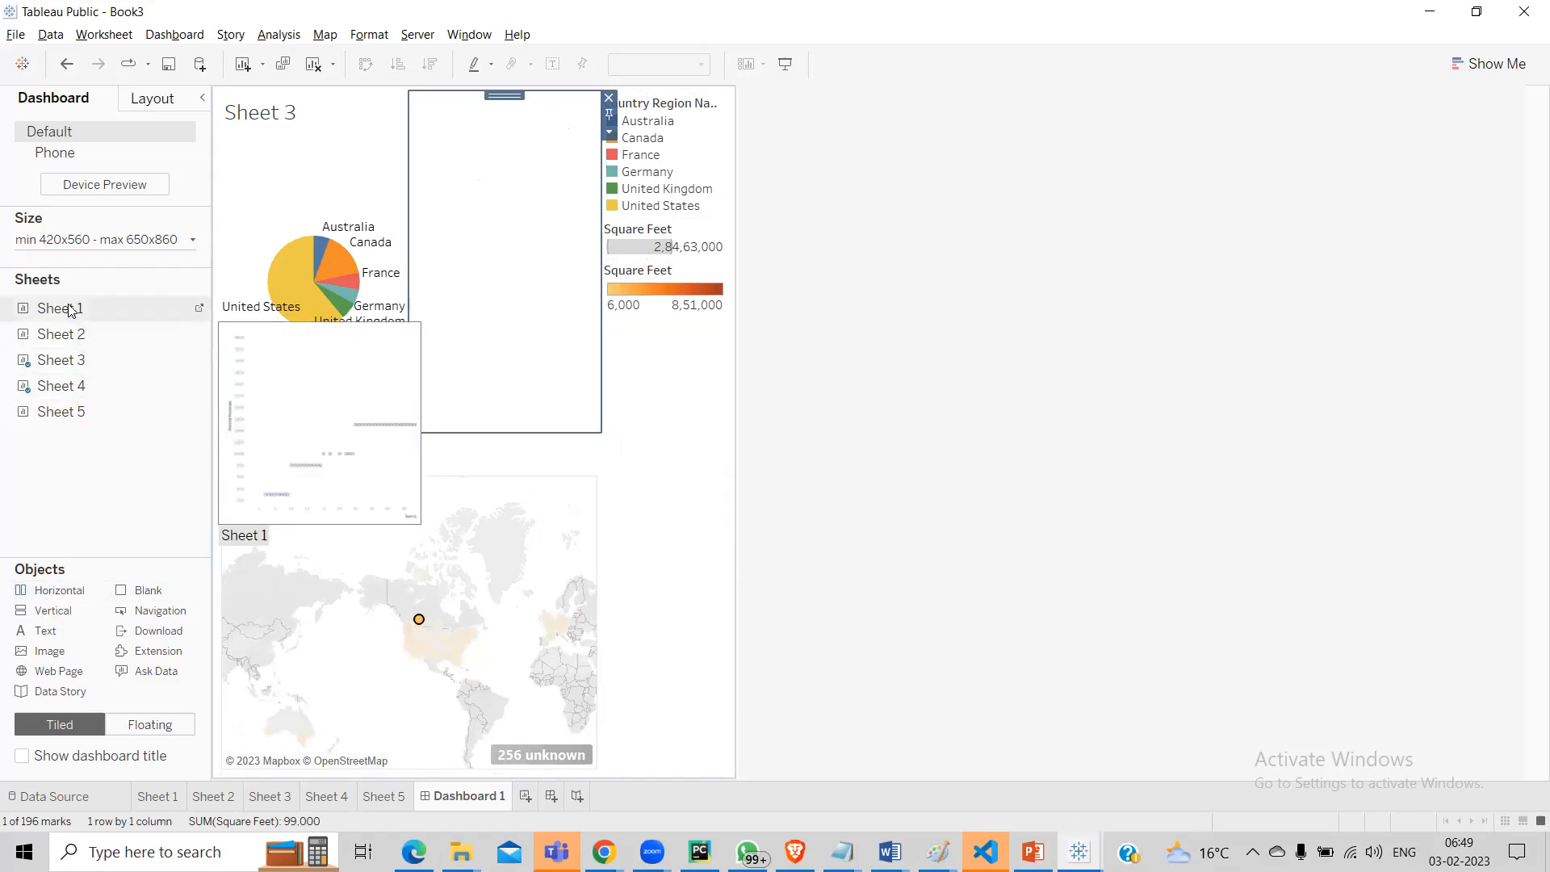
pyautogui.moveTo(69, 309); pyautogui.dragTo(534, 245)
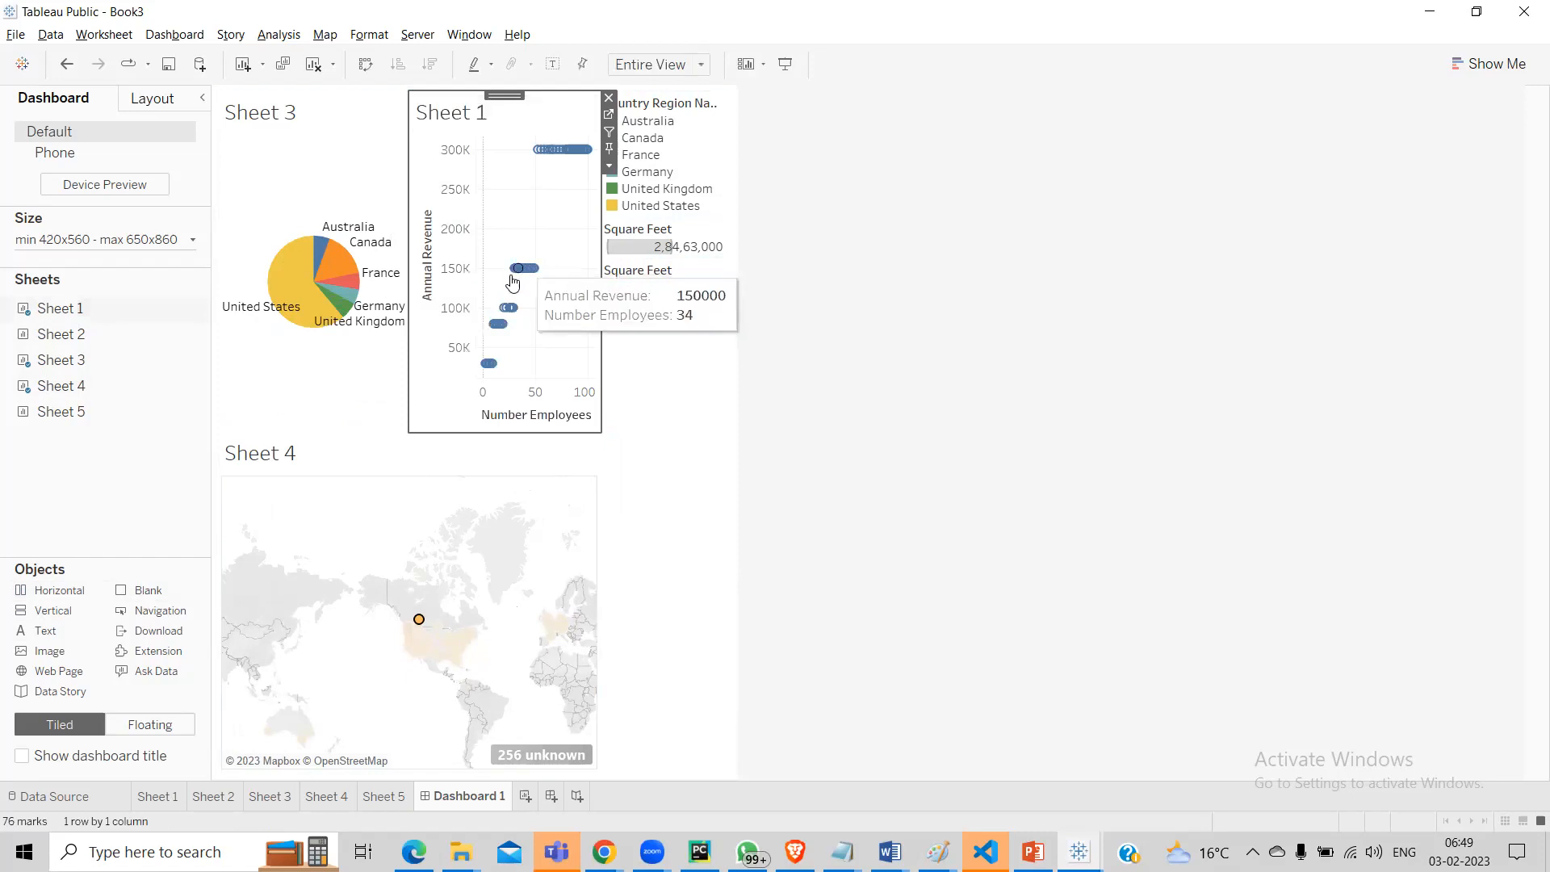
pyautogui.click(709, 428)
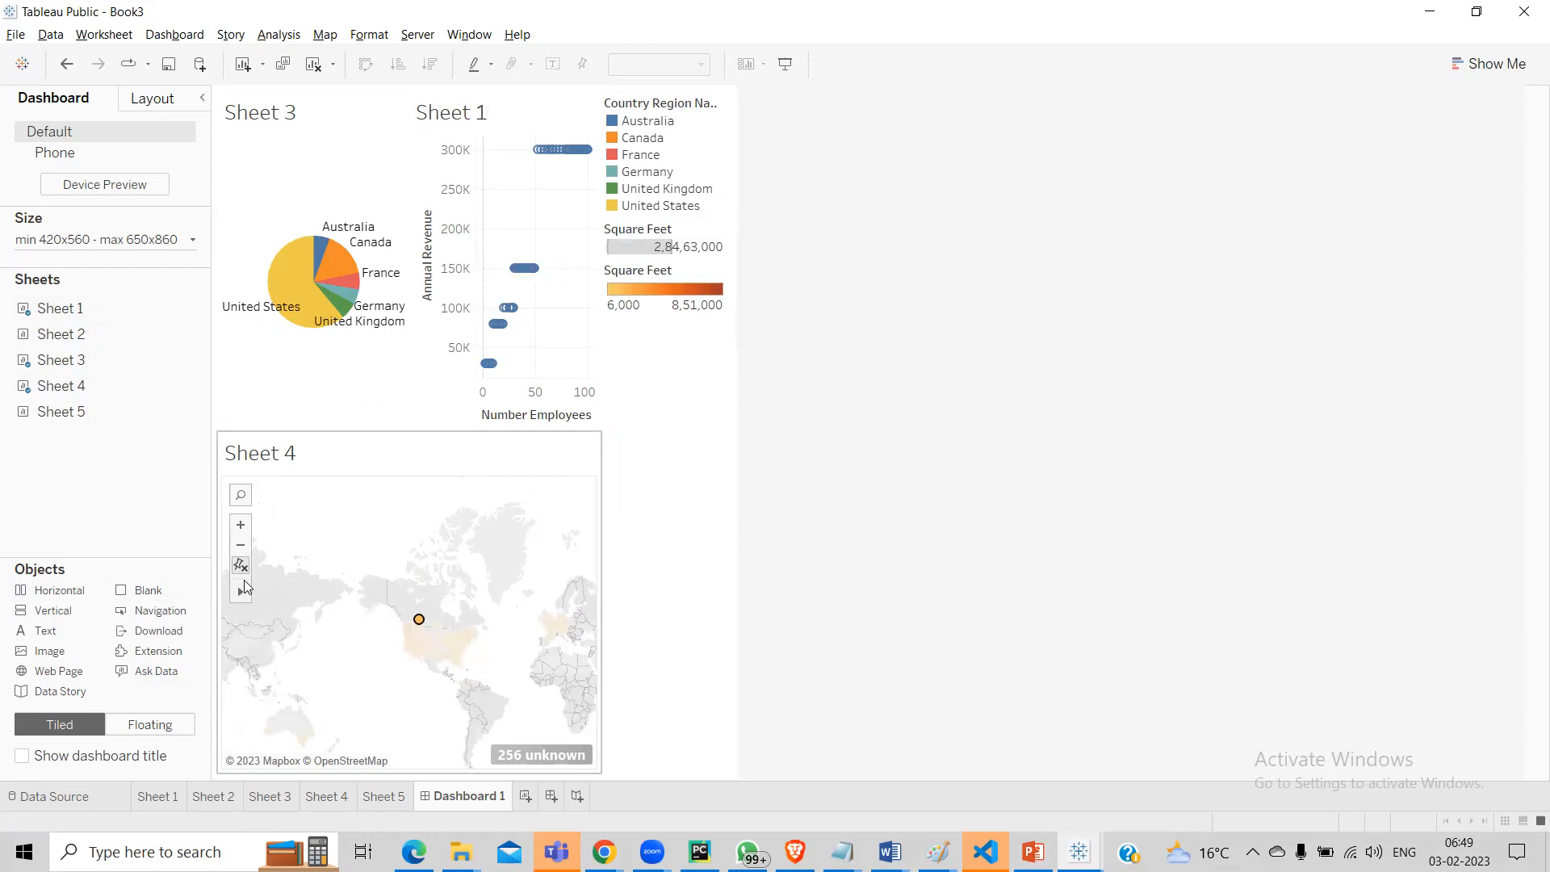
# Step: Set new objects to floating and move the Sheet 3 pie chart into a full-width row above Sheet 1, Sheet 4 and the legends
pyautogui.click(162, 731)
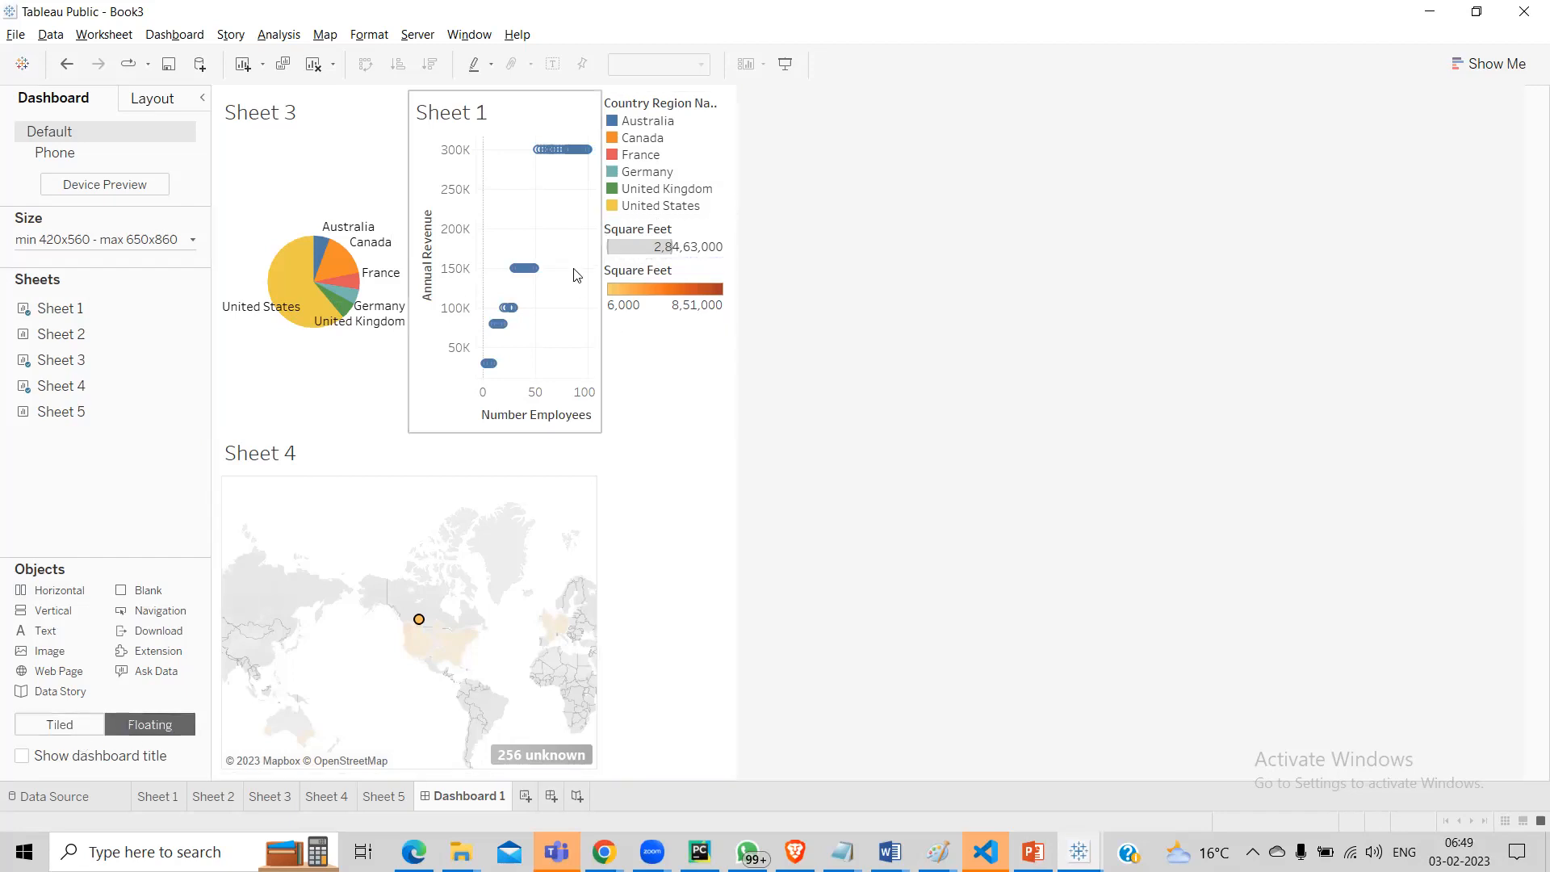
pyautogui.moveTo(311, 155); pyautogui.dragTo(502, 206)
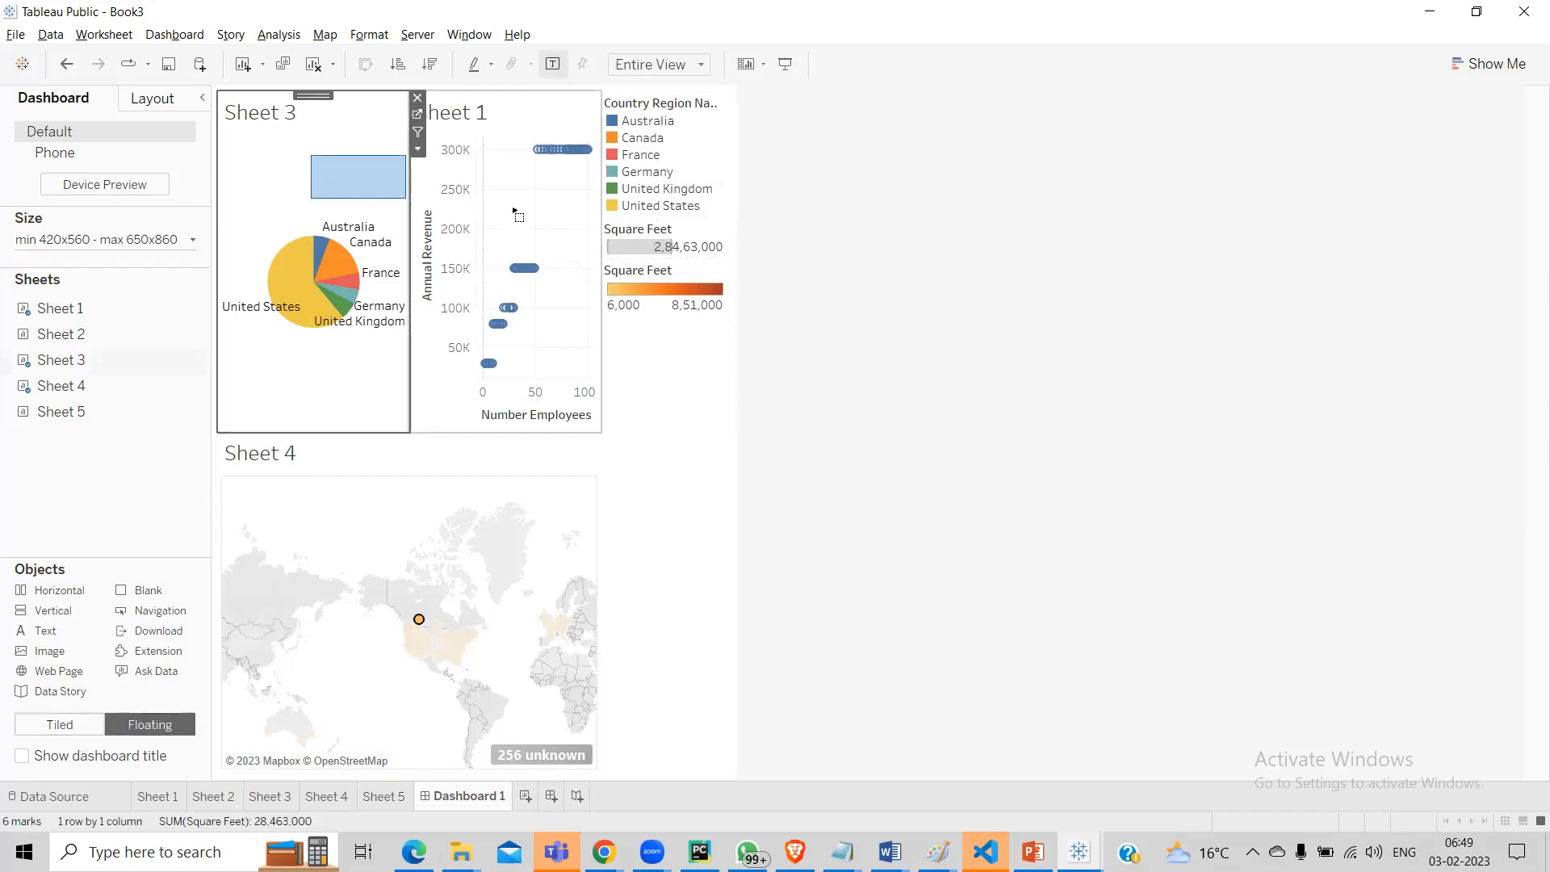
pyautogui.moveTo(314, 95); pyautogui.dragTo(520, 260)
pyautogui.moveTo(564, 95); pyautogui.dragTo(302, 103)
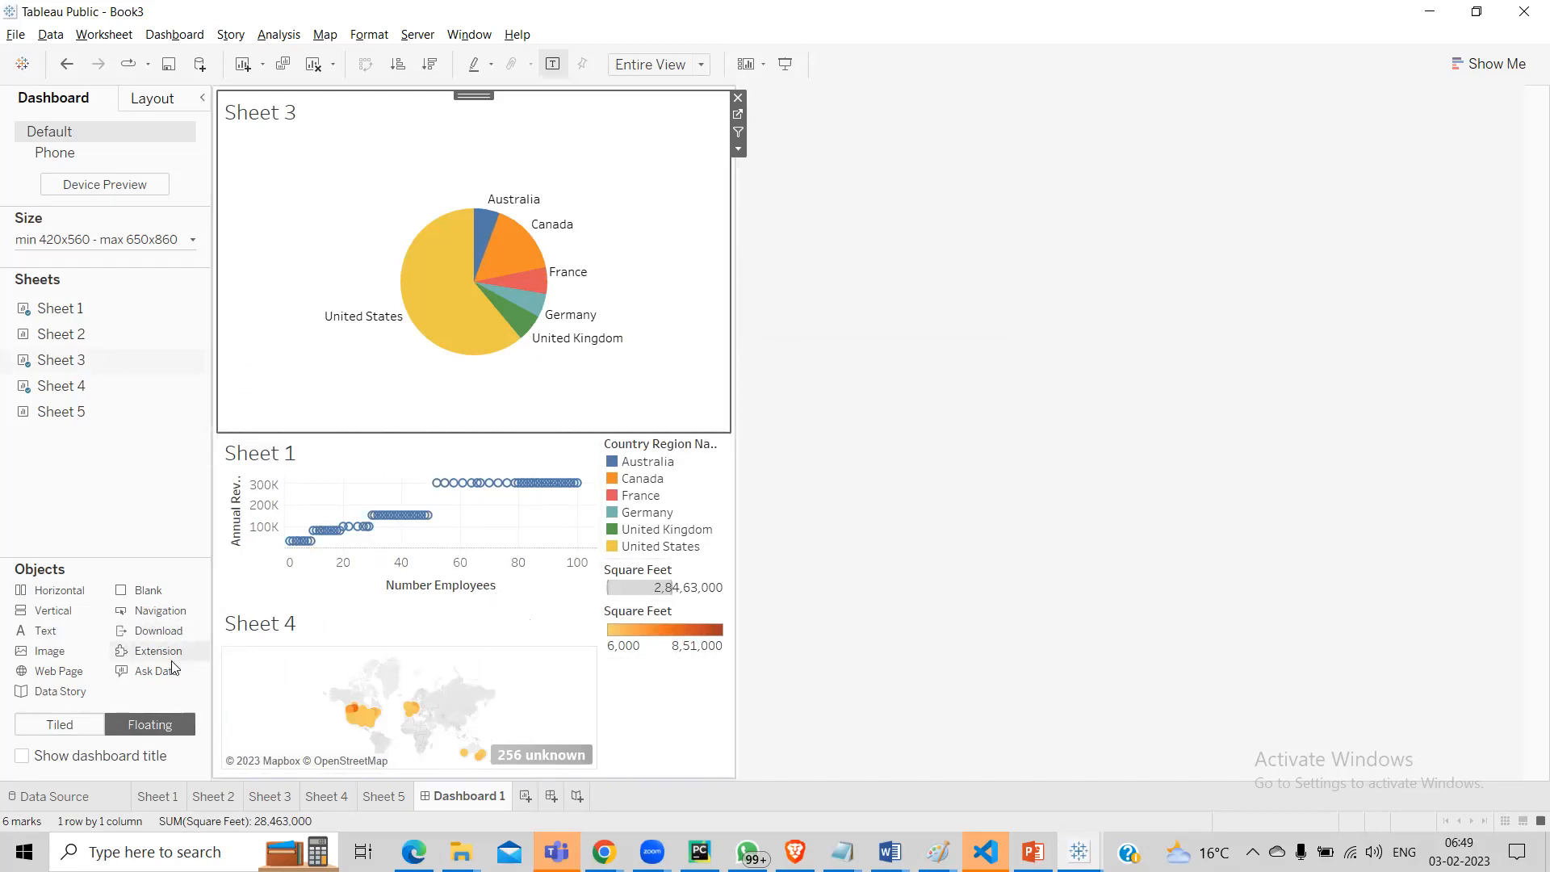
# Step: Show the dashboard title and change its text to "PieChart"
pyautogui.click(108, 762)
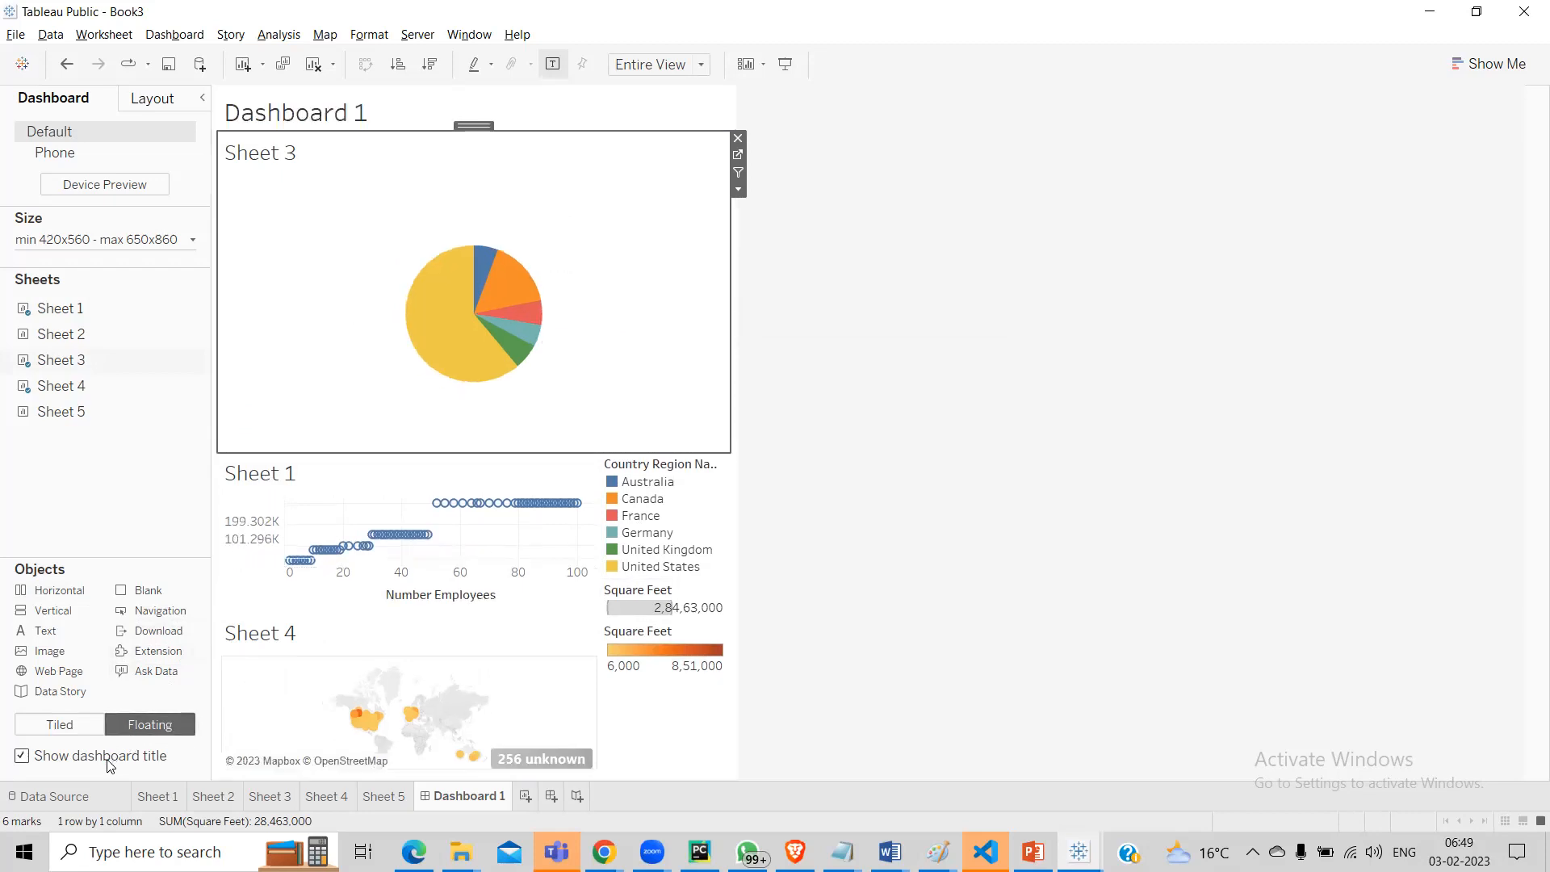
pyautogui.doubleClick(305, 120)
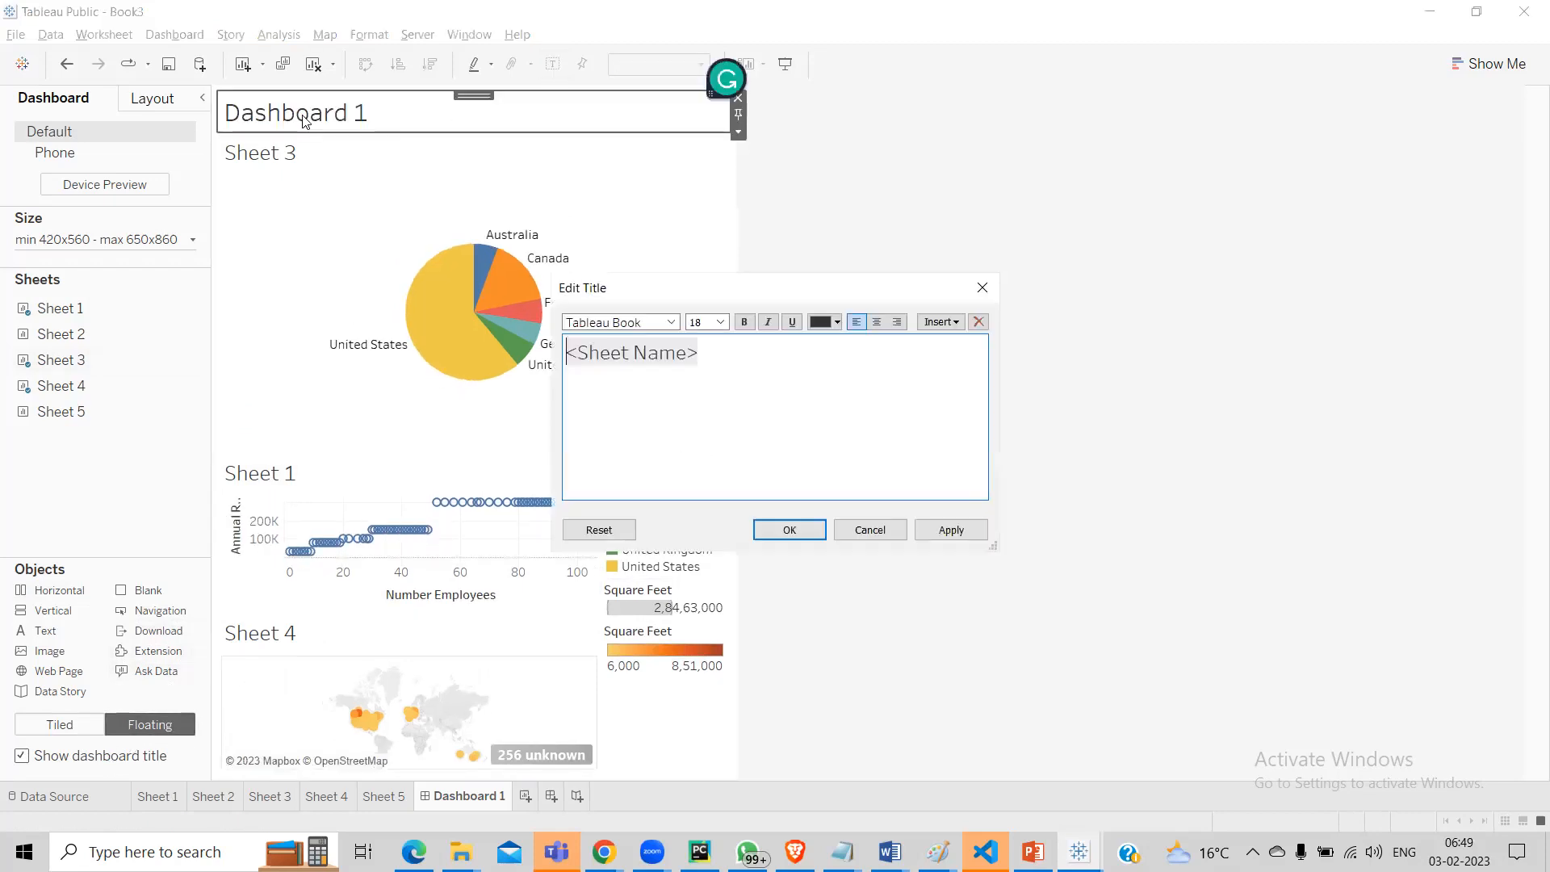
pyautogui.doubleClick(658, 356)
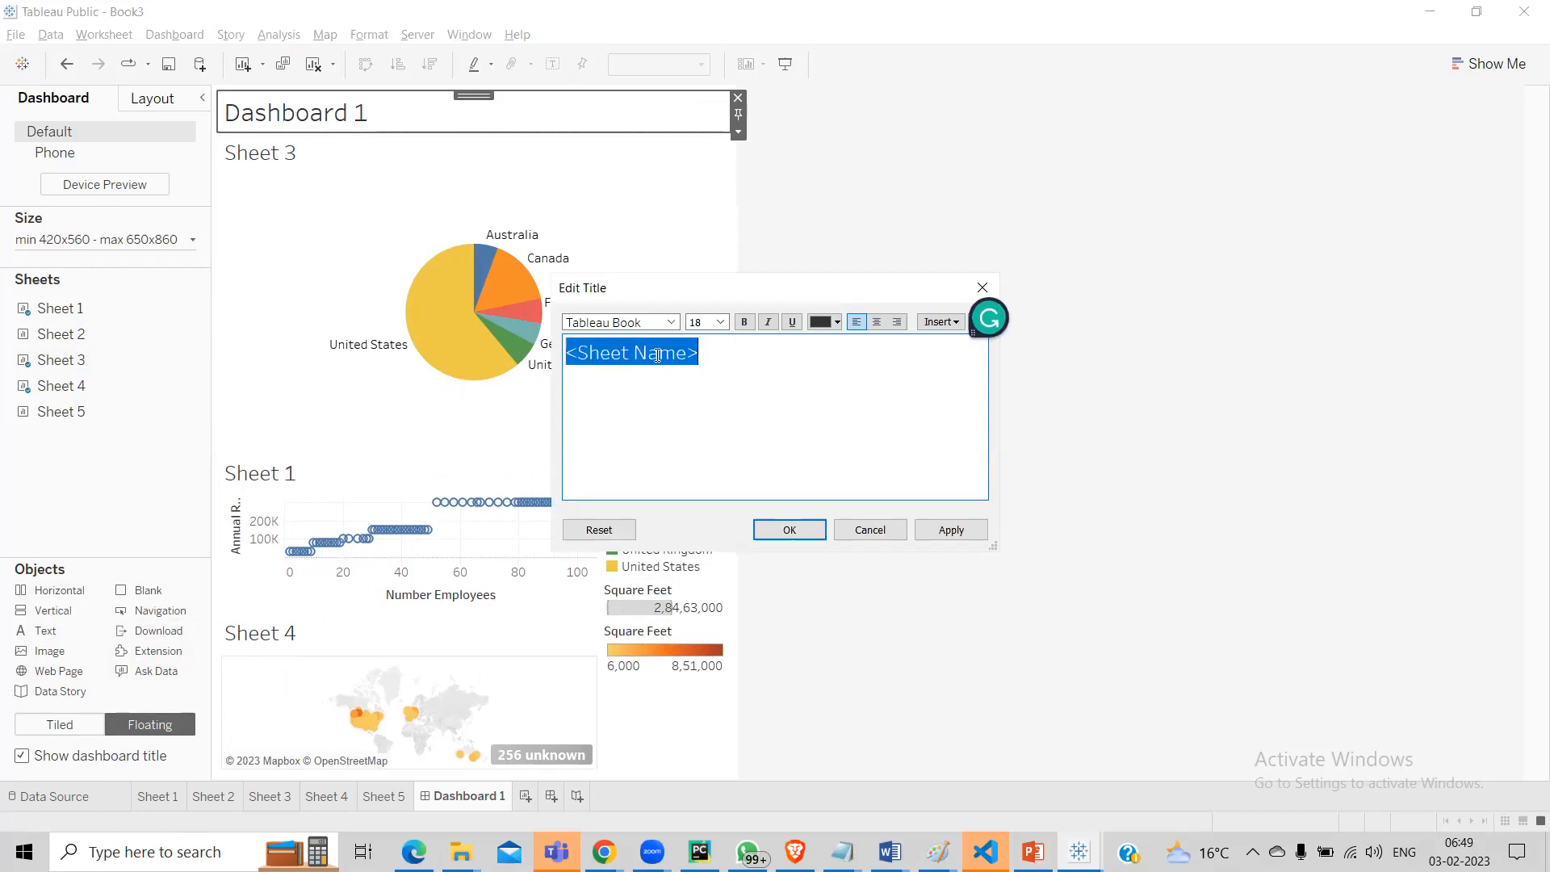
pyautogui.write('Pie')
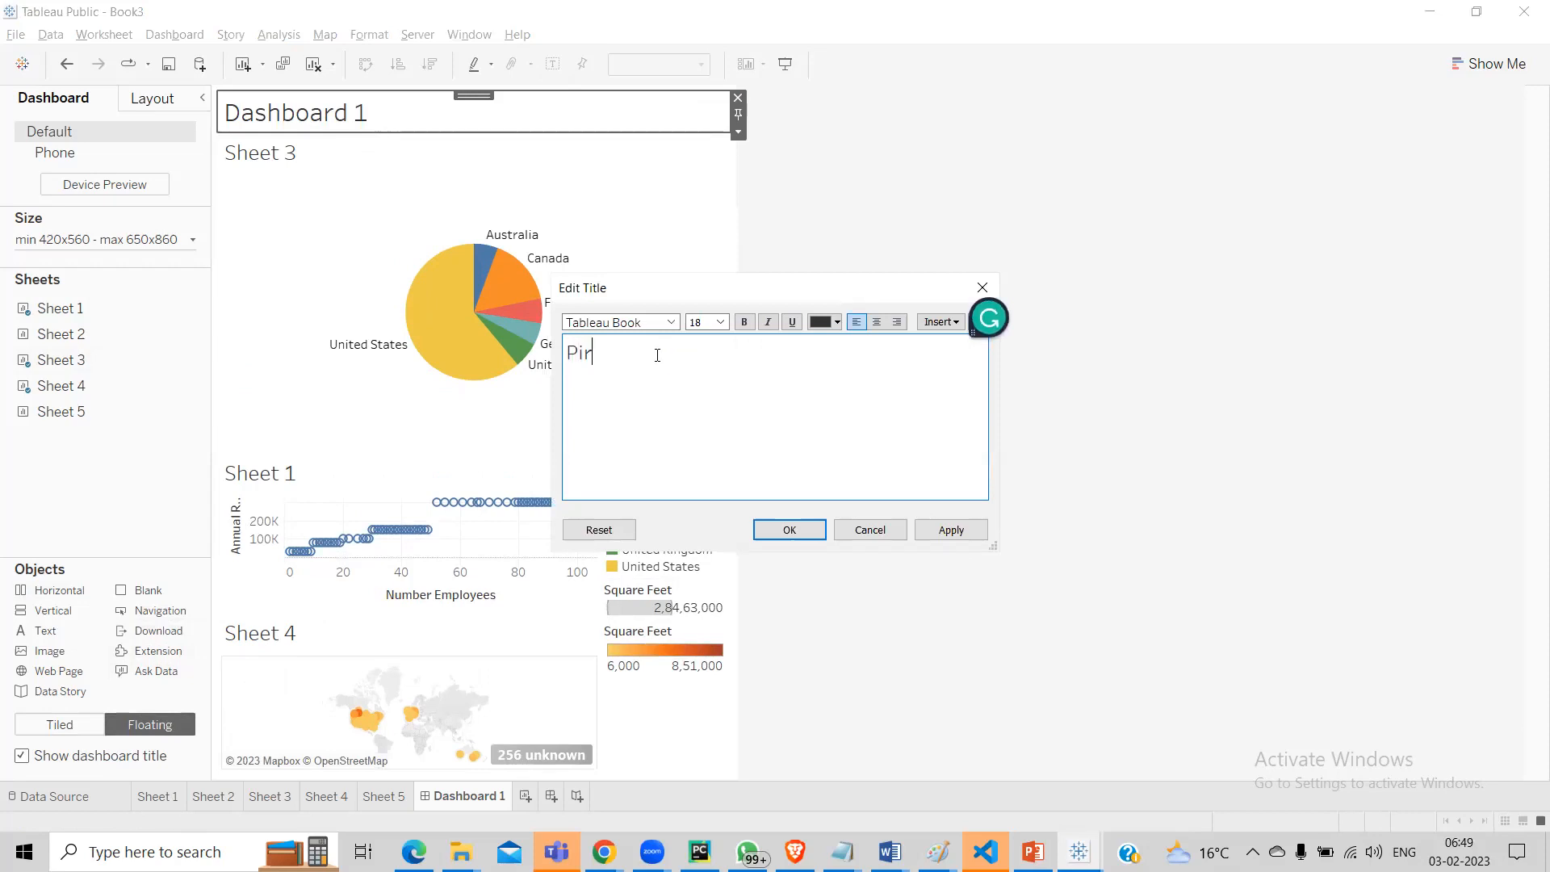
pyautogui.write('Chart')
pyautogui.click(934, 534)
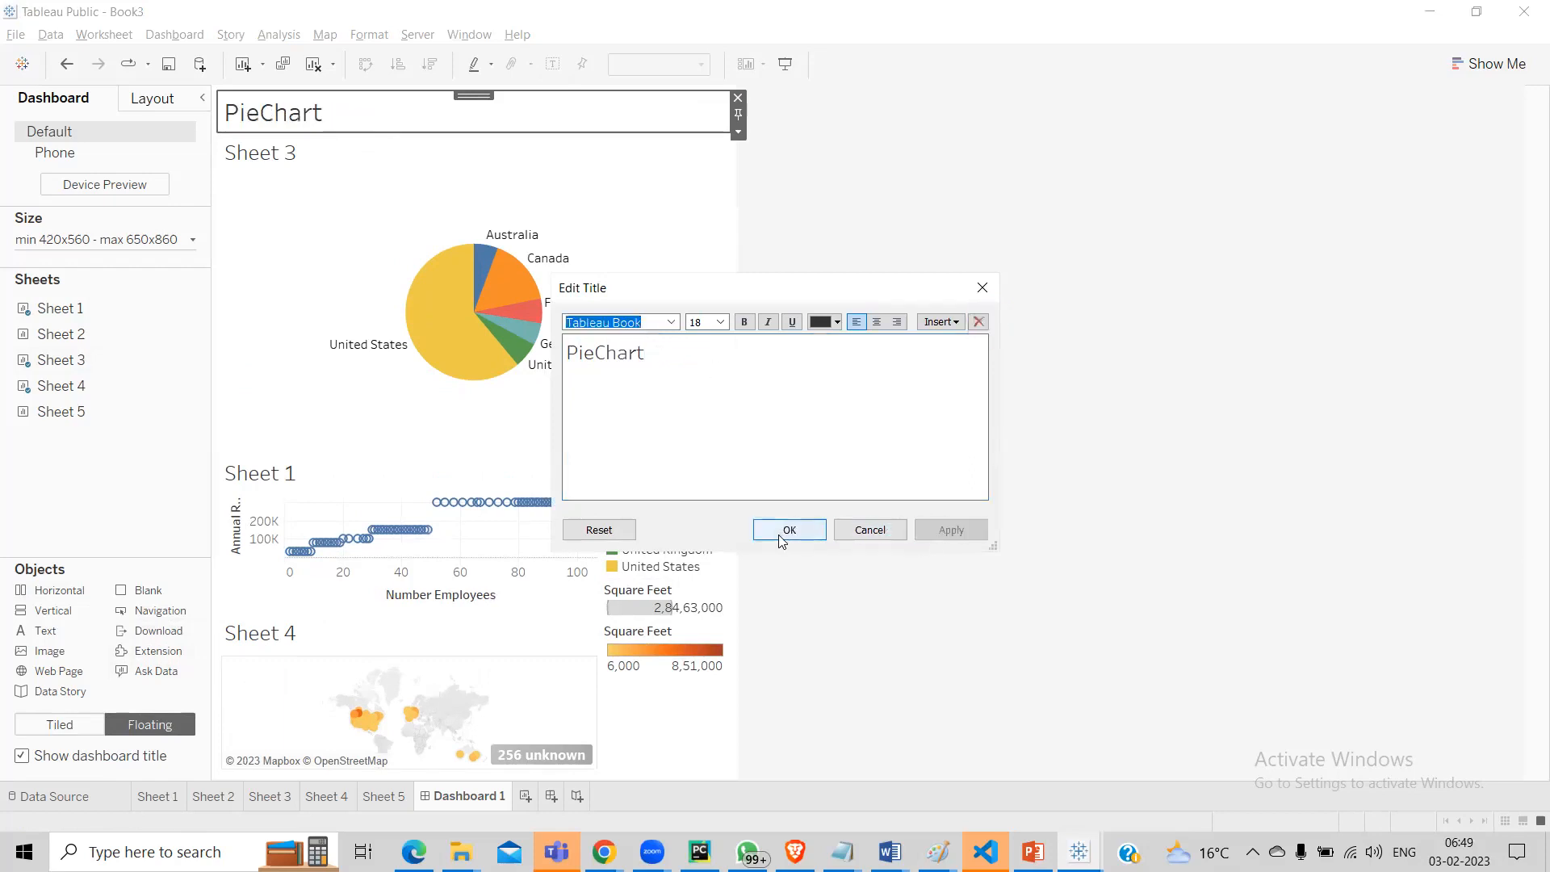
pyautogui.click(783, 533)
pyautogui.click(935, 481)
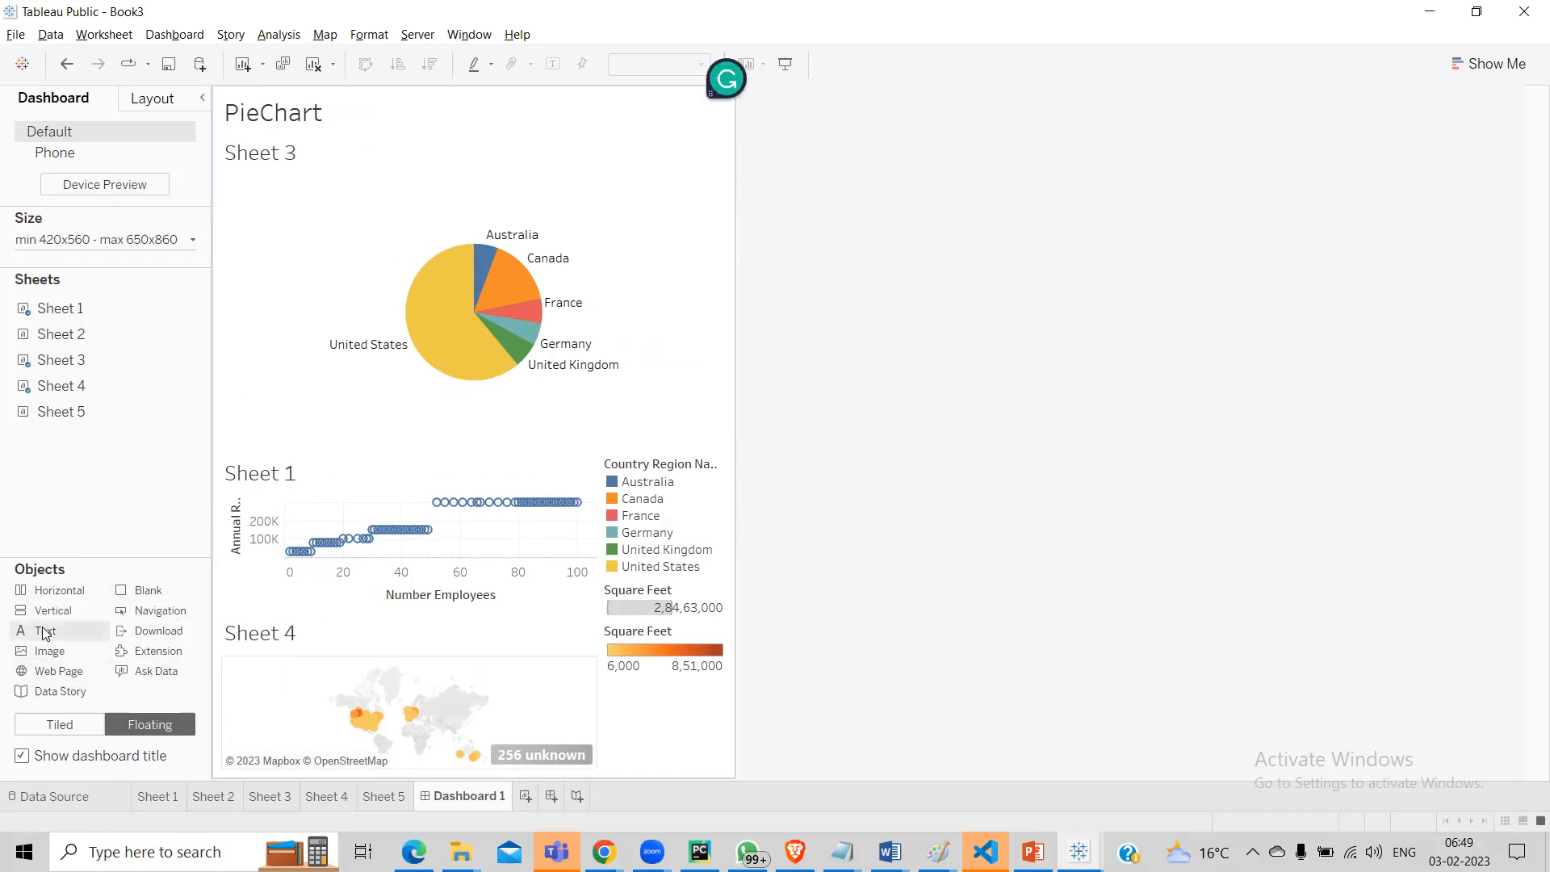
# Step: Add a floating text object reading "Dashboard 1" and place it in the dashboard's upper-right corner, level with the title
pyautogui.moveTo(904, 305); pyautogui.dragTo(909, 283)
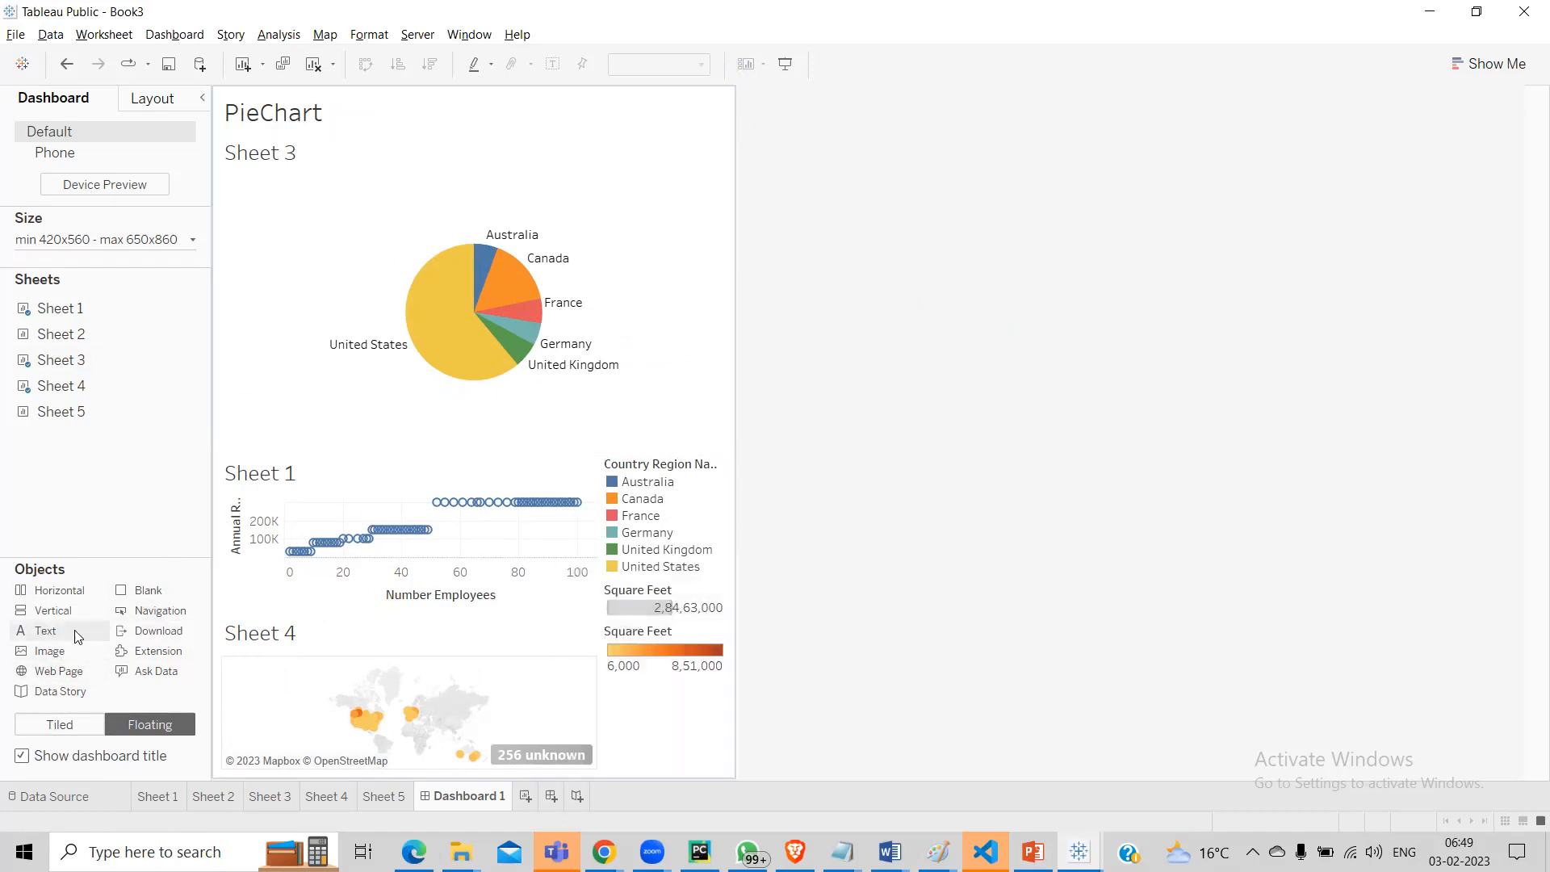
pyautogui.doubleClick(46, 632)
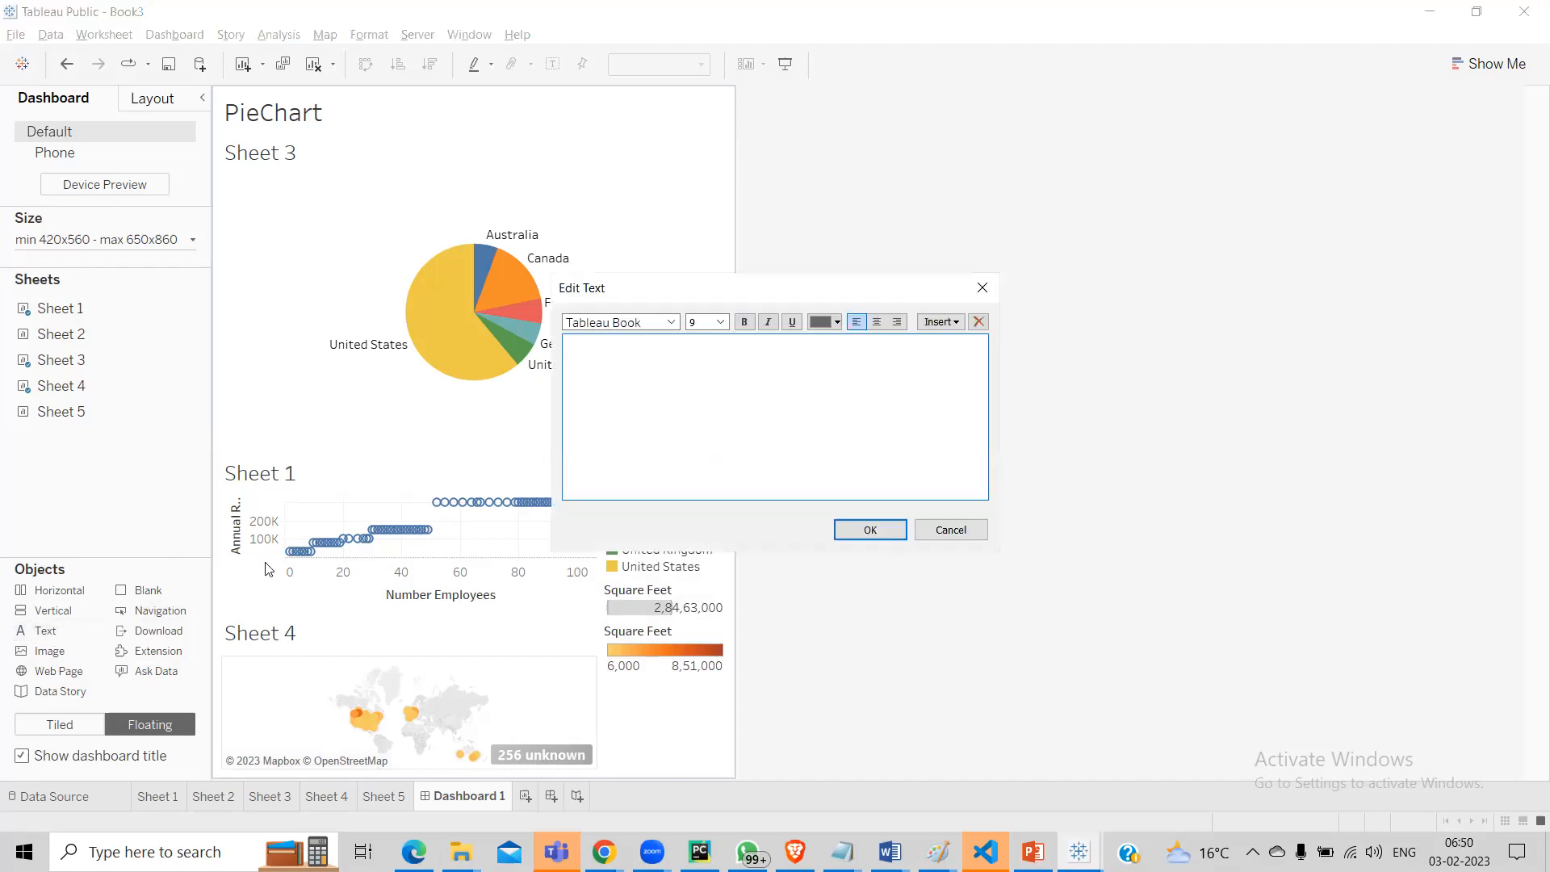
pyautogui.moveTo(723, 300); pyautogui.dragTo(1053, 234)
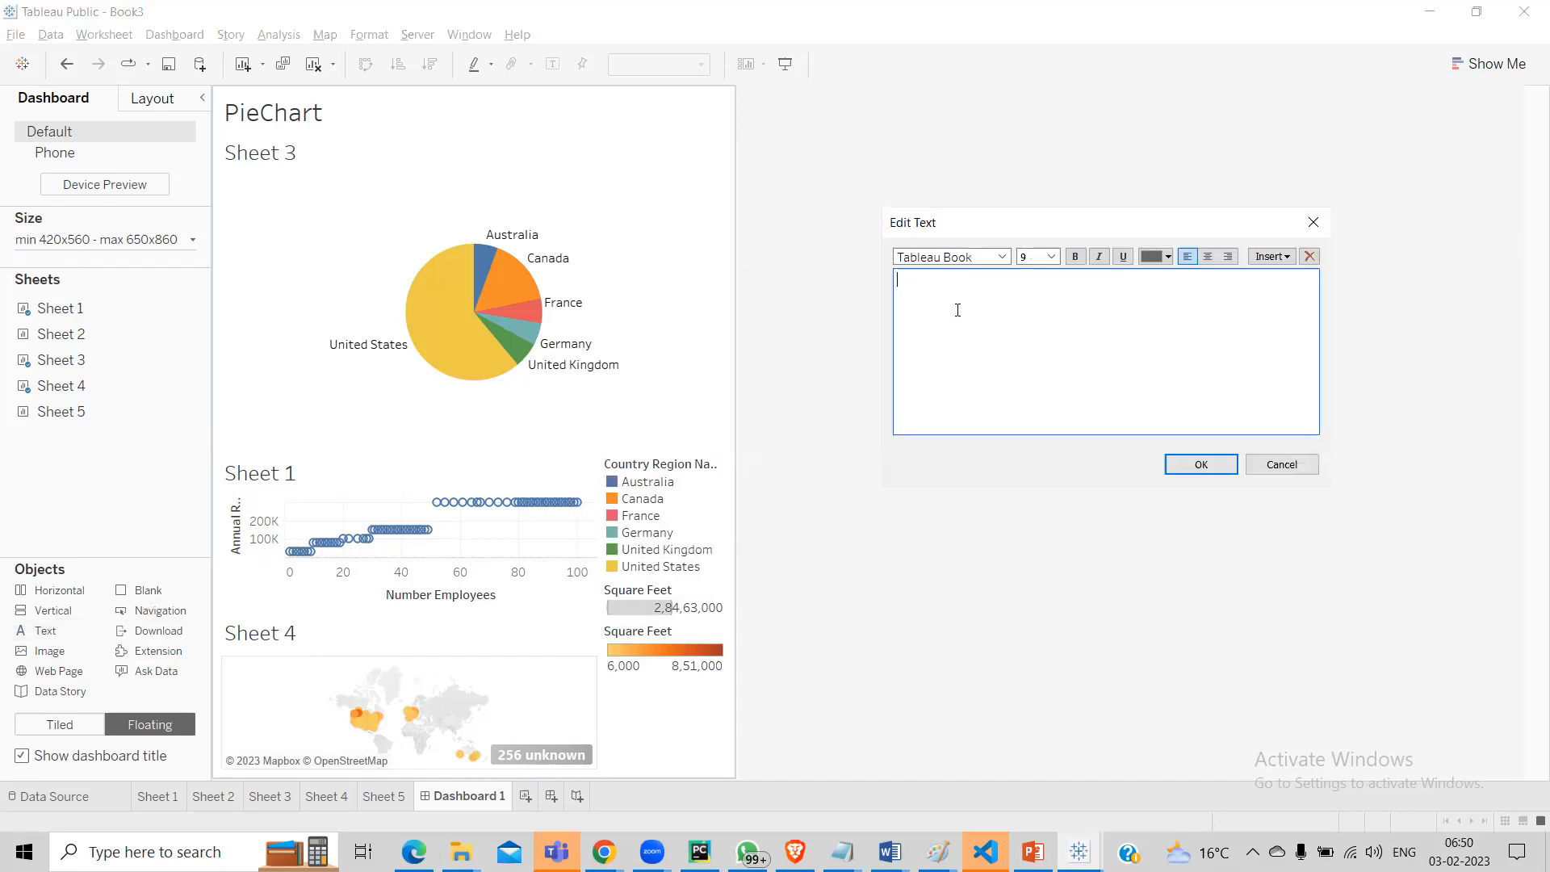
pyautogui.write('Dashboard 1')
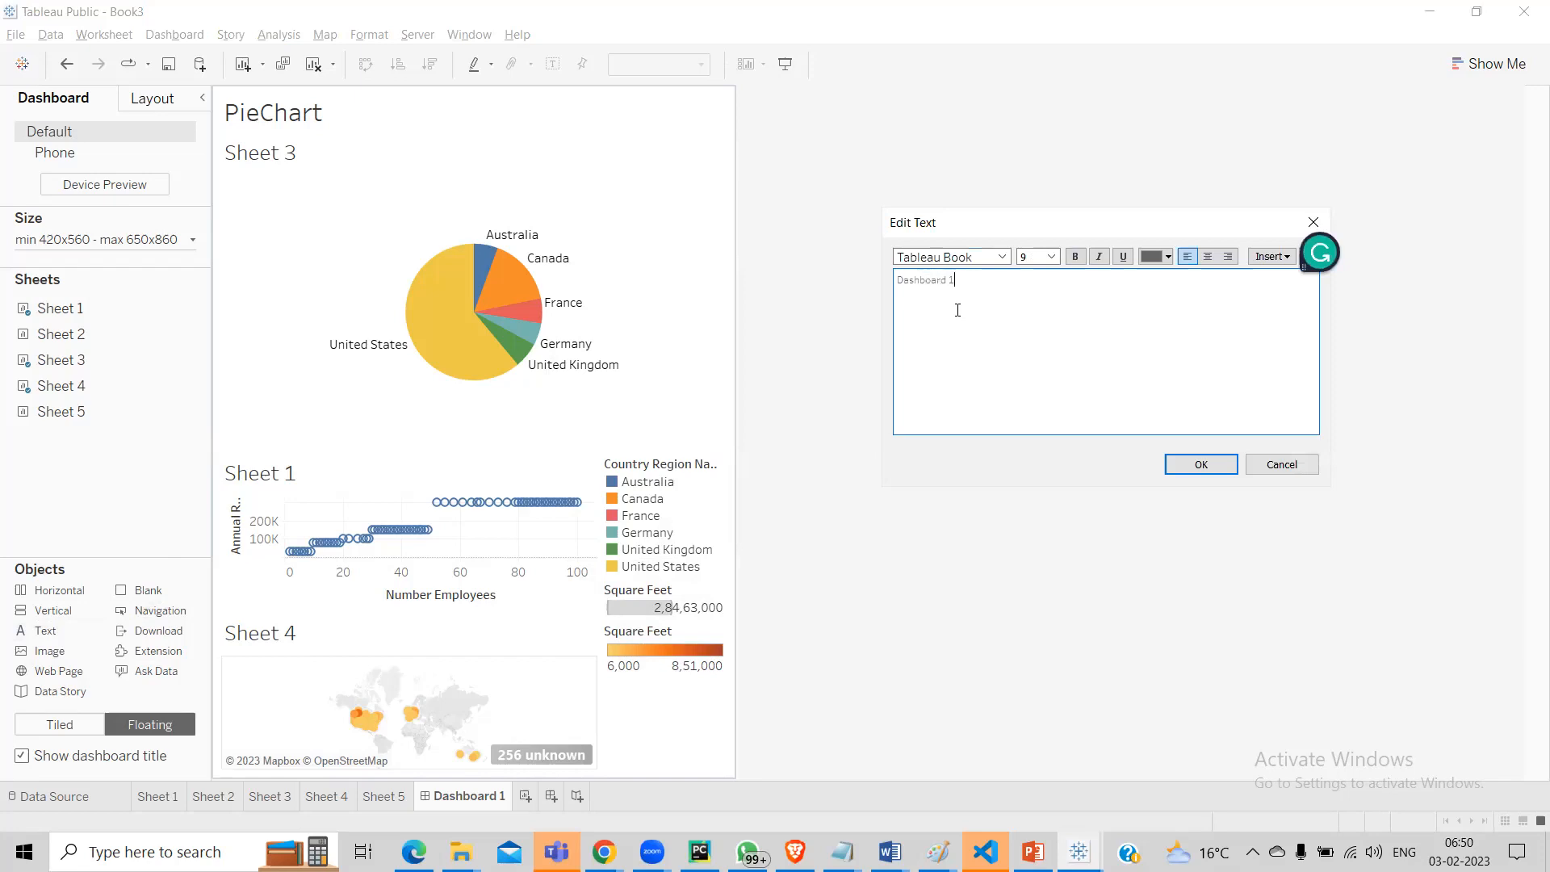
pyautogui.click(1181, 465)
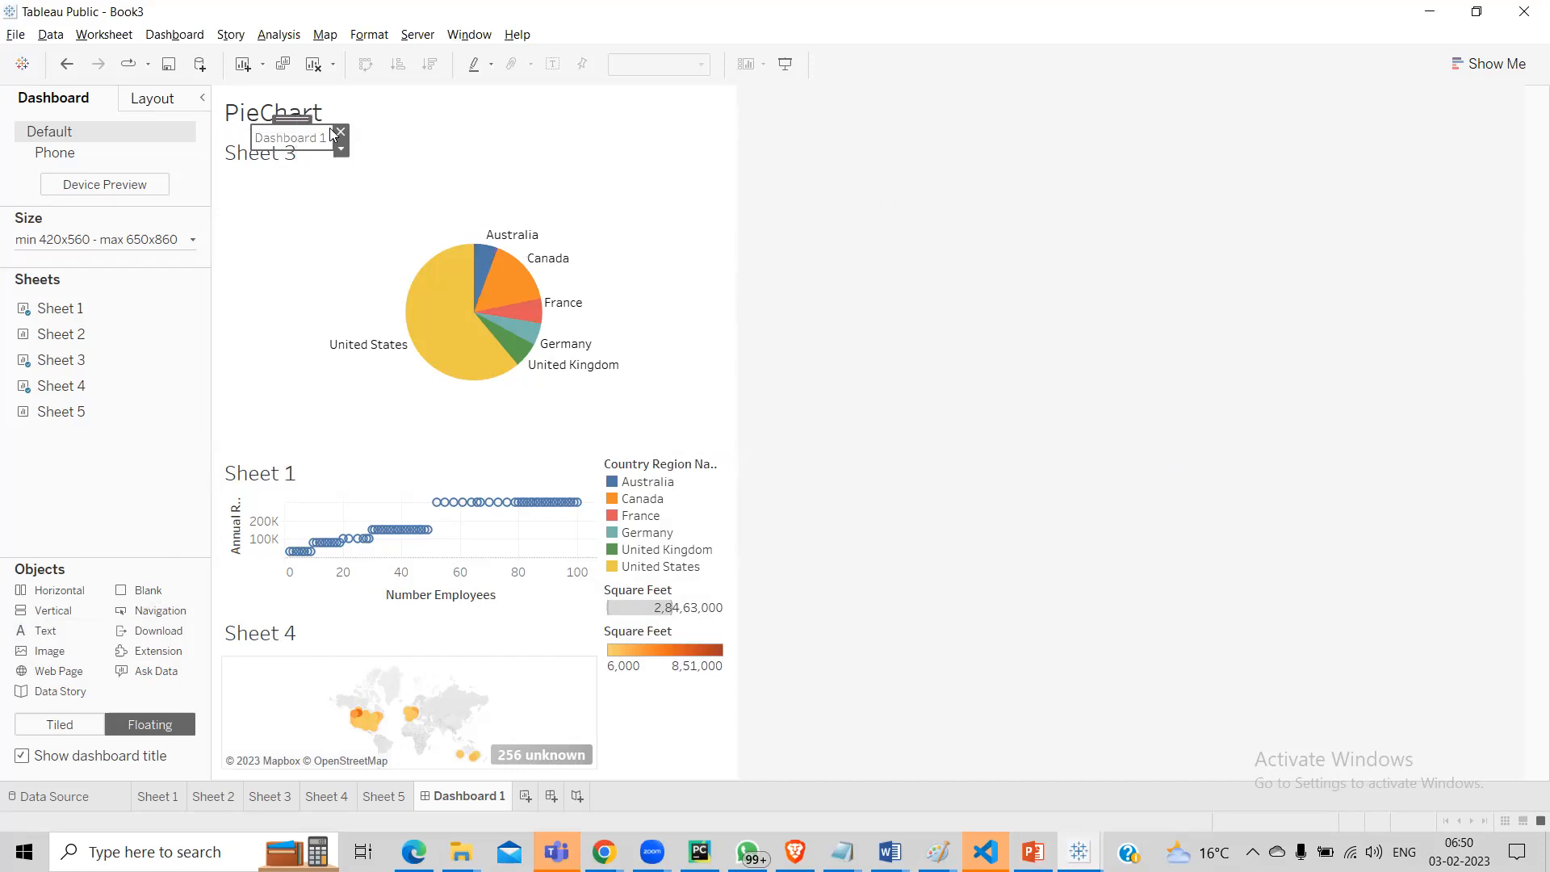
pyautogui.moveTo(293, 119); pyautogui.dragTo(692, 86)
pyautogui.click(891, 253)
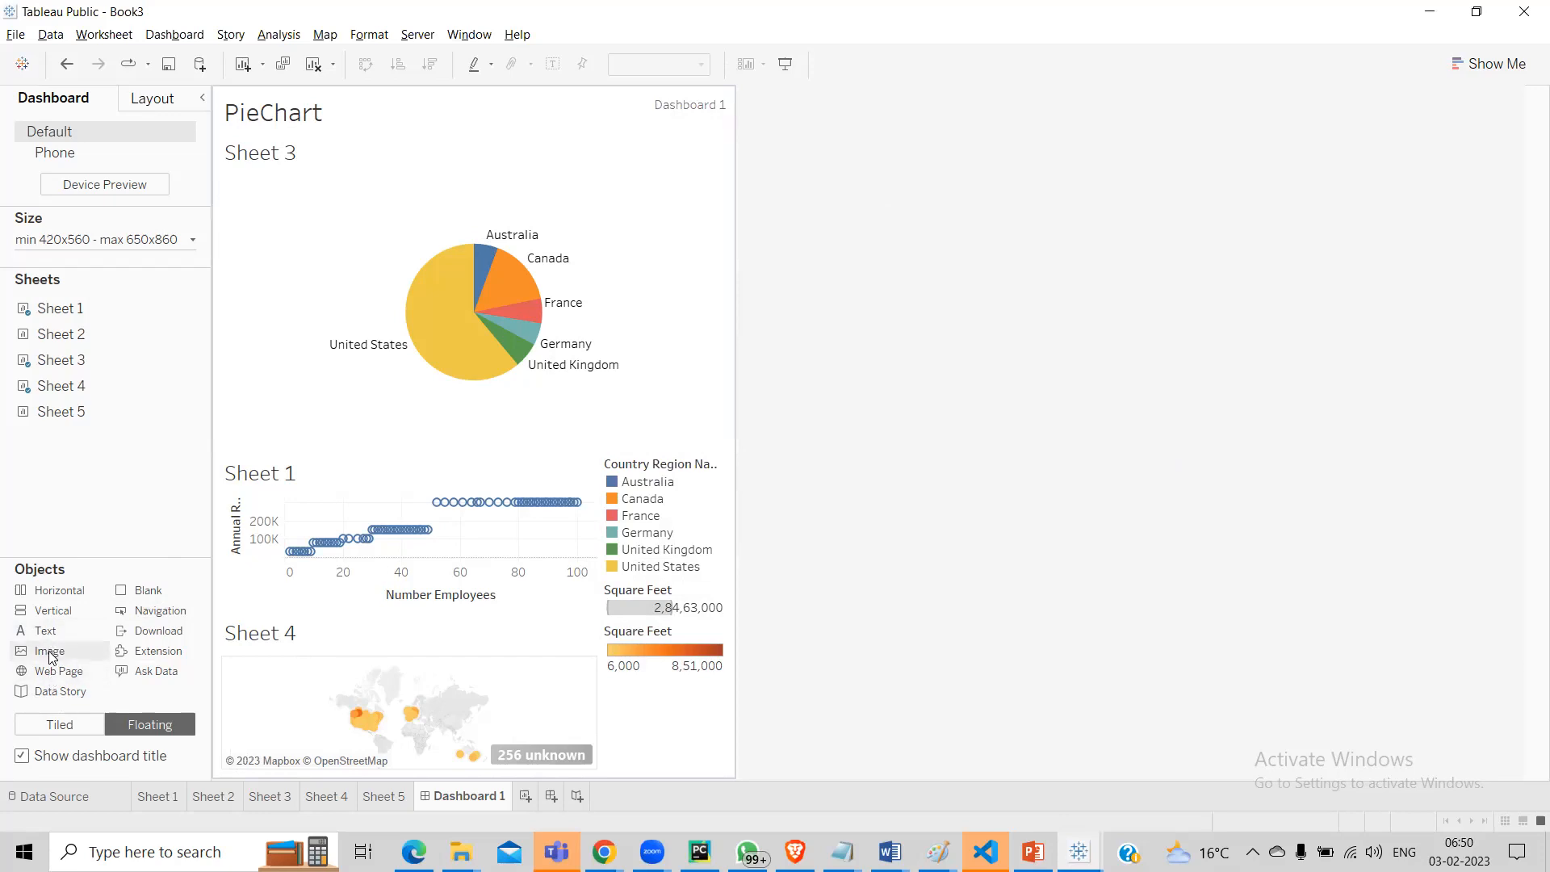
pyautogui.moveTo(49, 656); pyautogui.dragTo(620, 163)
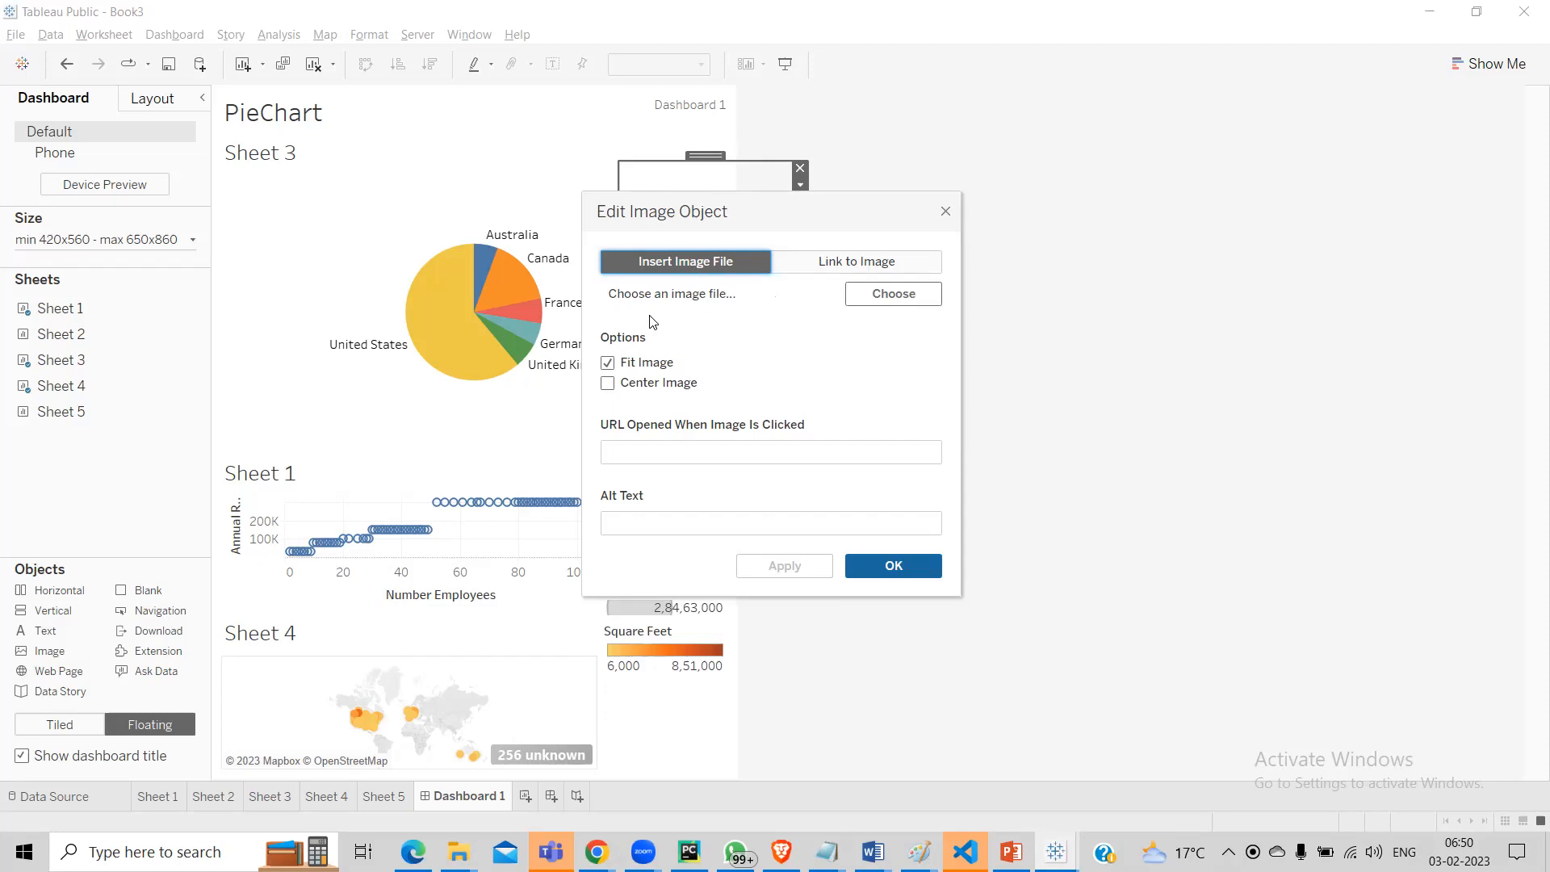
pyautogui.click(677, 458)
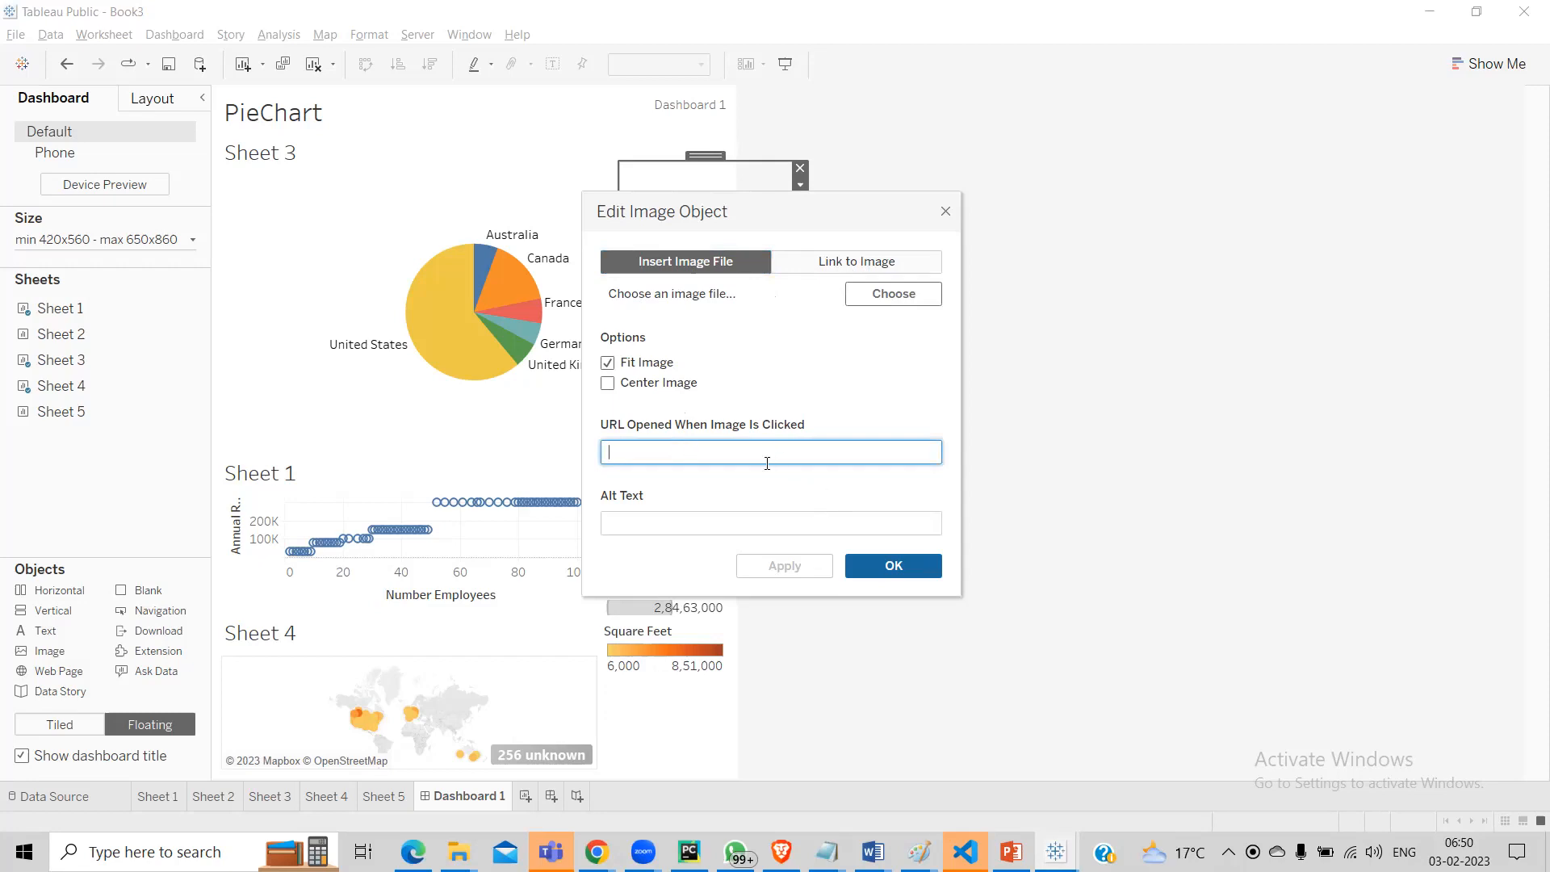
pyautogui.write('go')
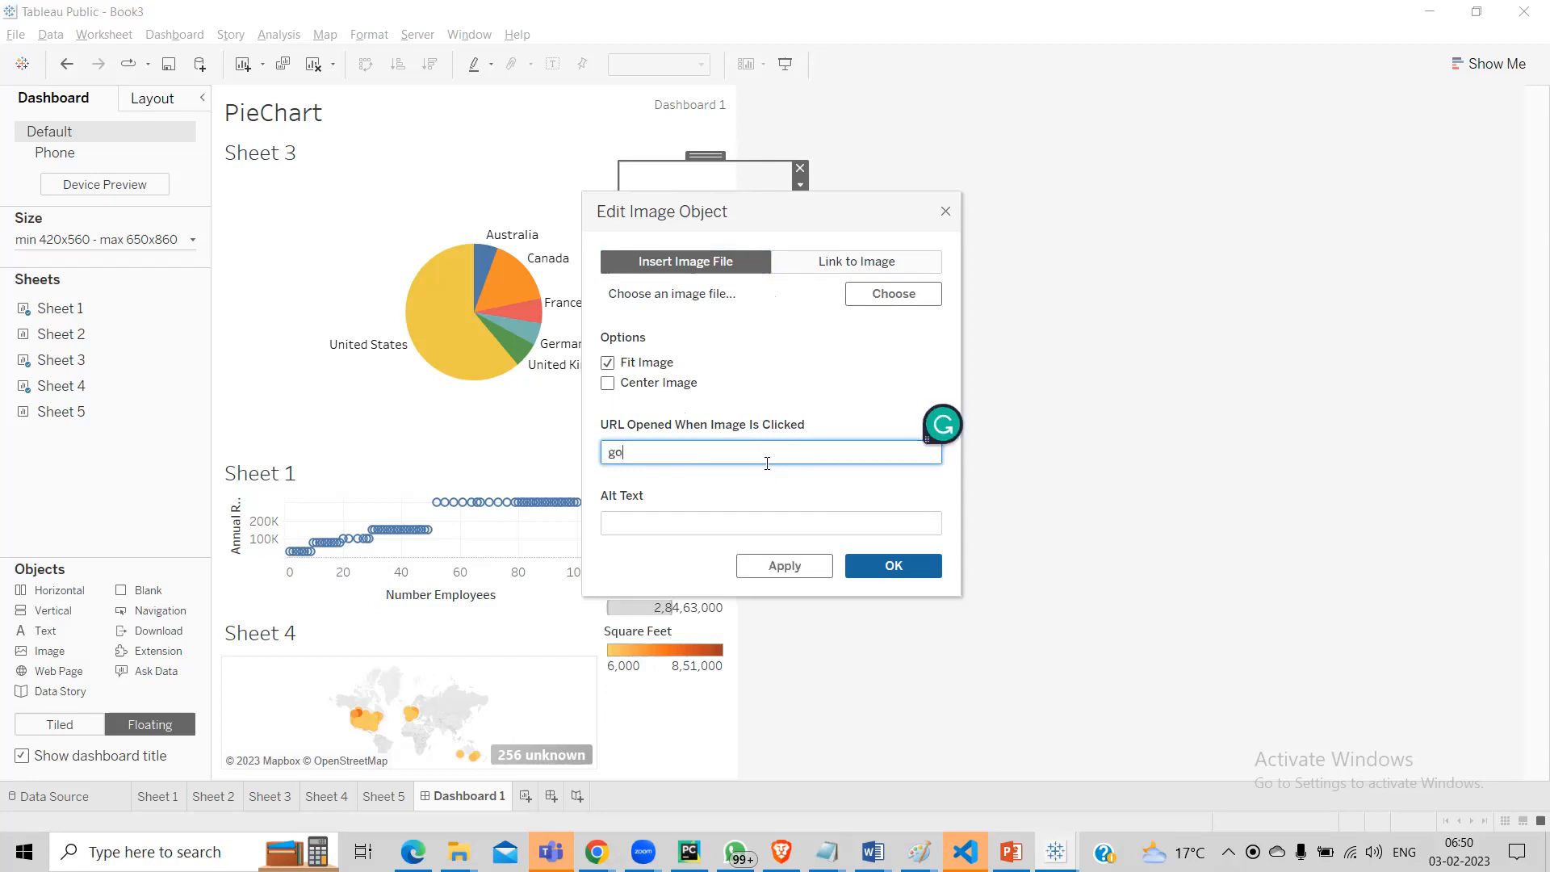
pyautogui.write('ogle.com')
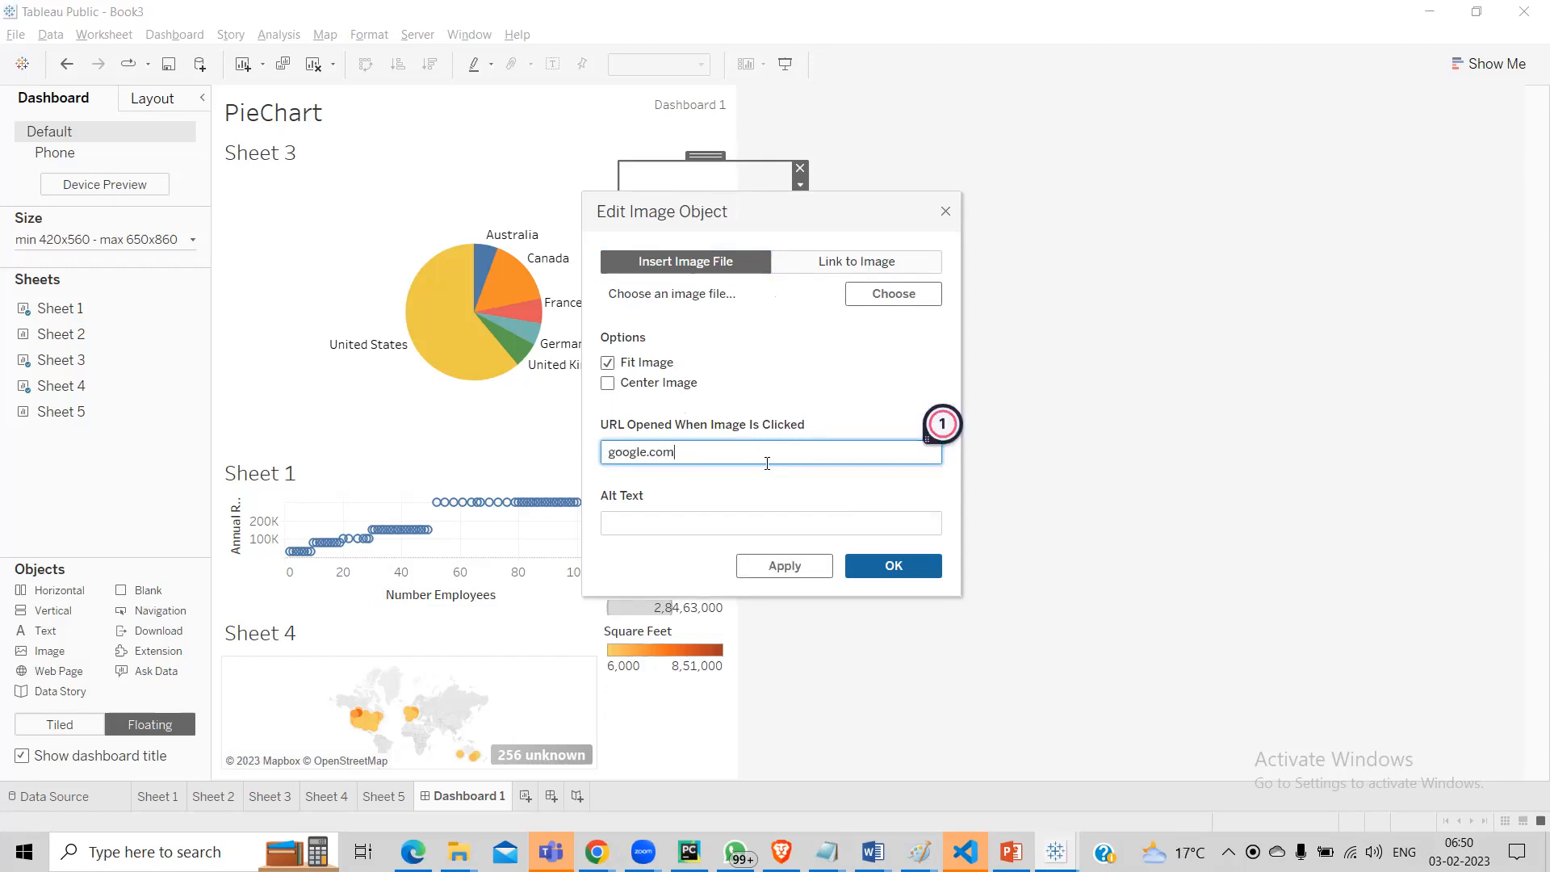
pyautogui.press('Home')
pyautogui.write('http://')
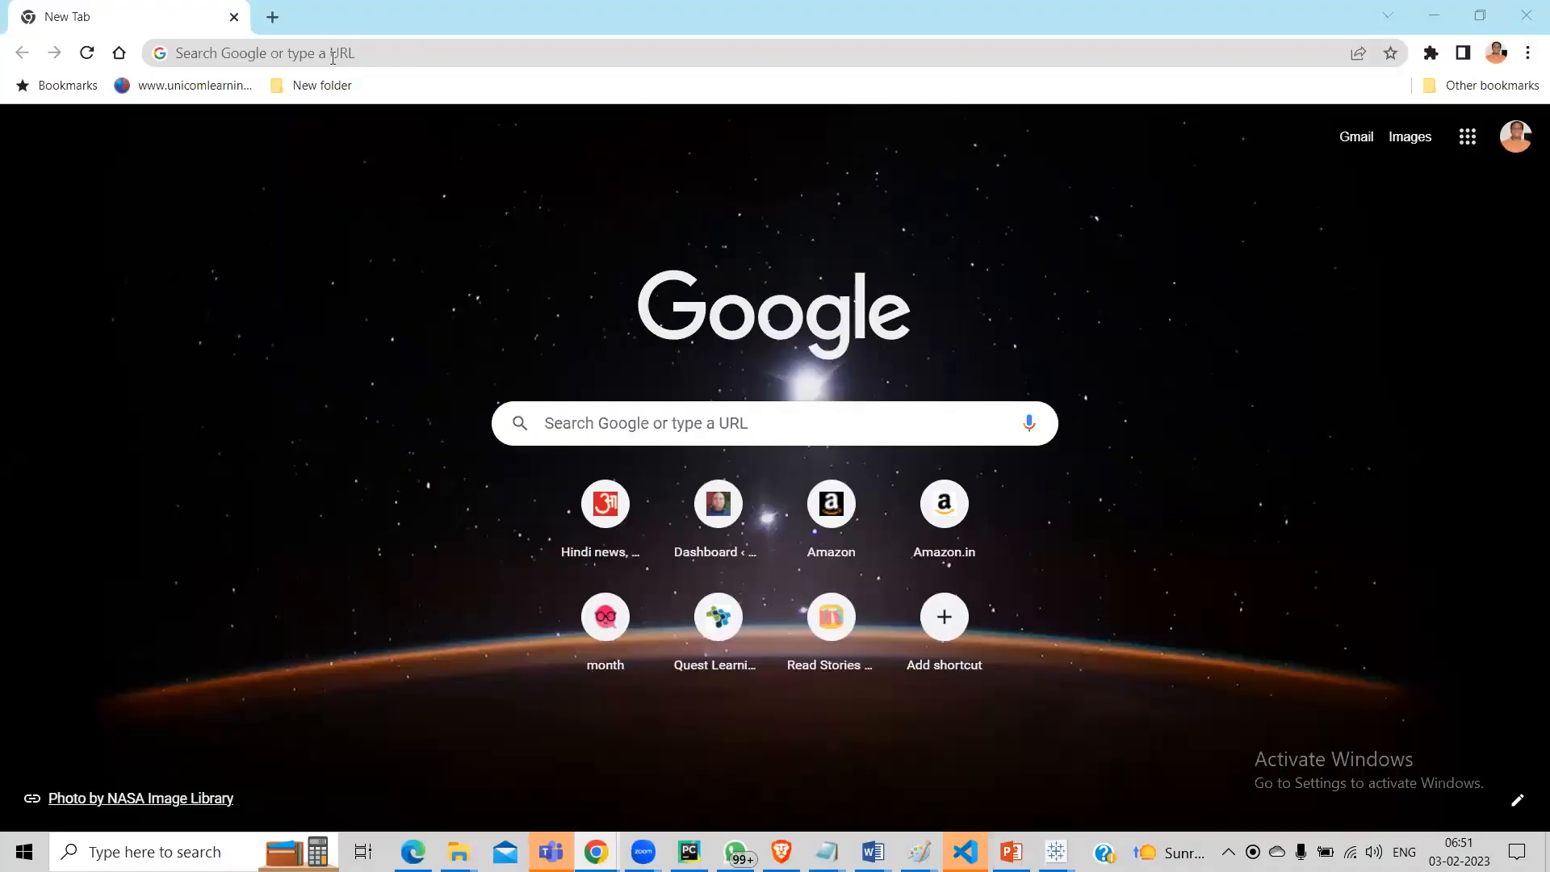
# Step: Switch to Chrome and search for "google logo" images
pyautogui.click(332, 54)
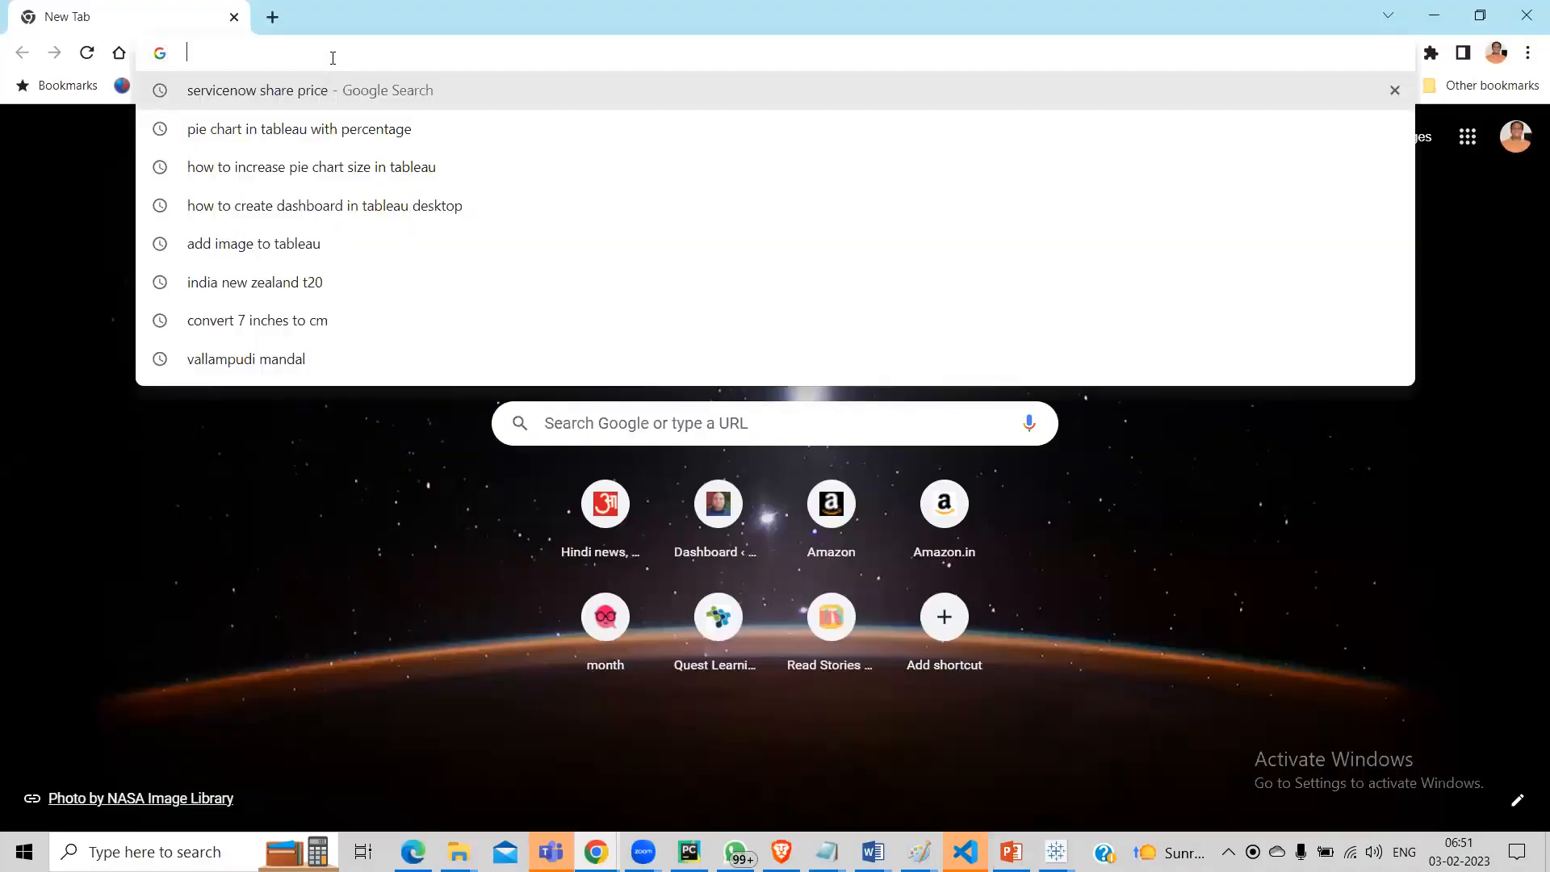
pyautogui.write('google logo')
pyautogui.press('Return')
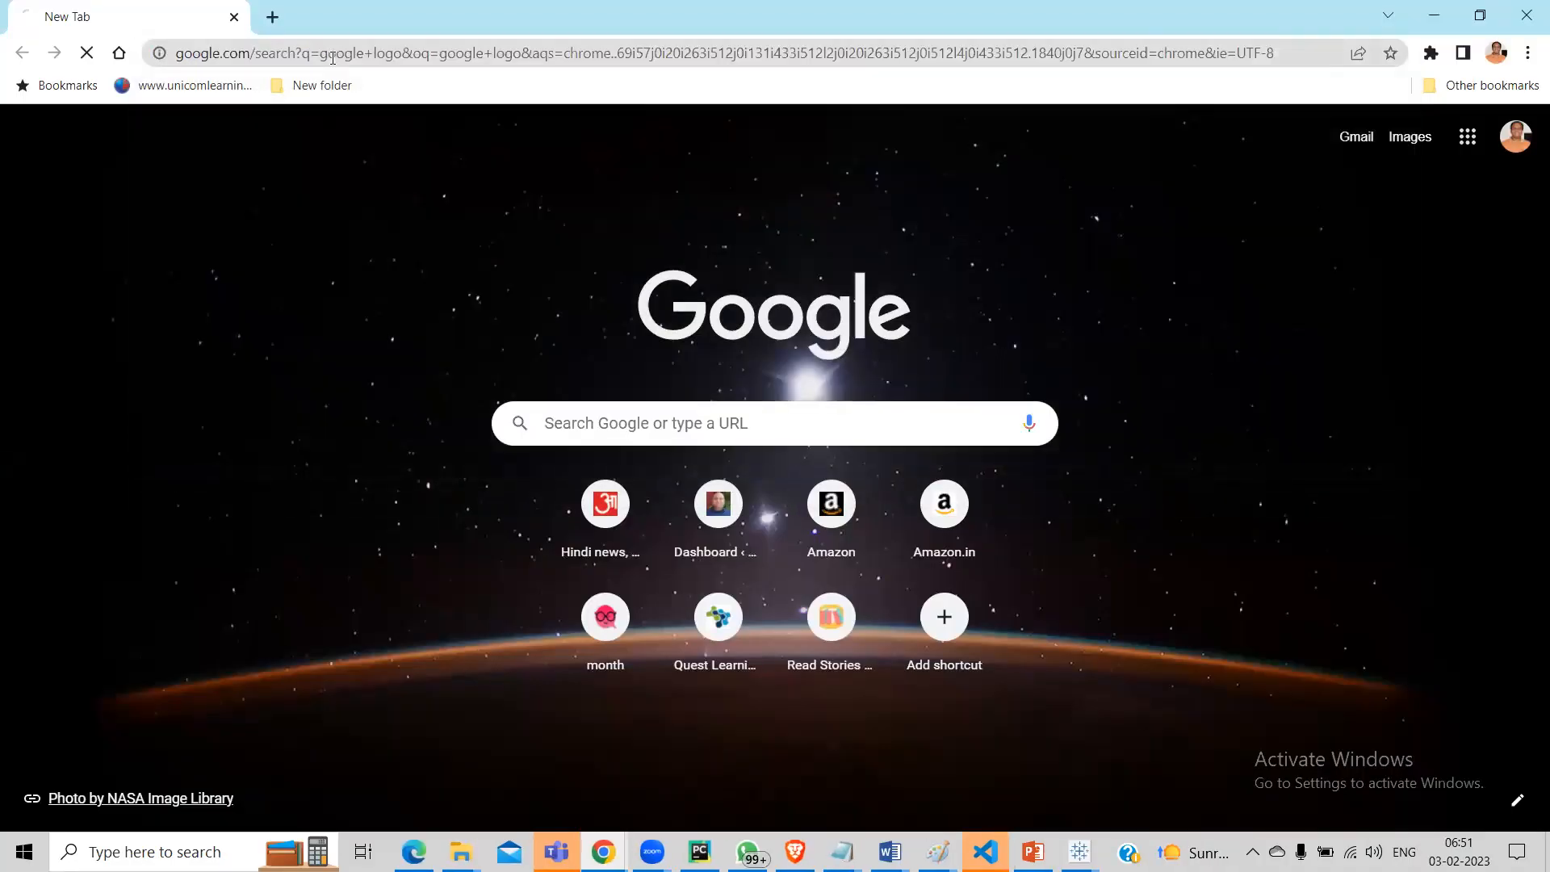
pyautogui.click(308, 214)
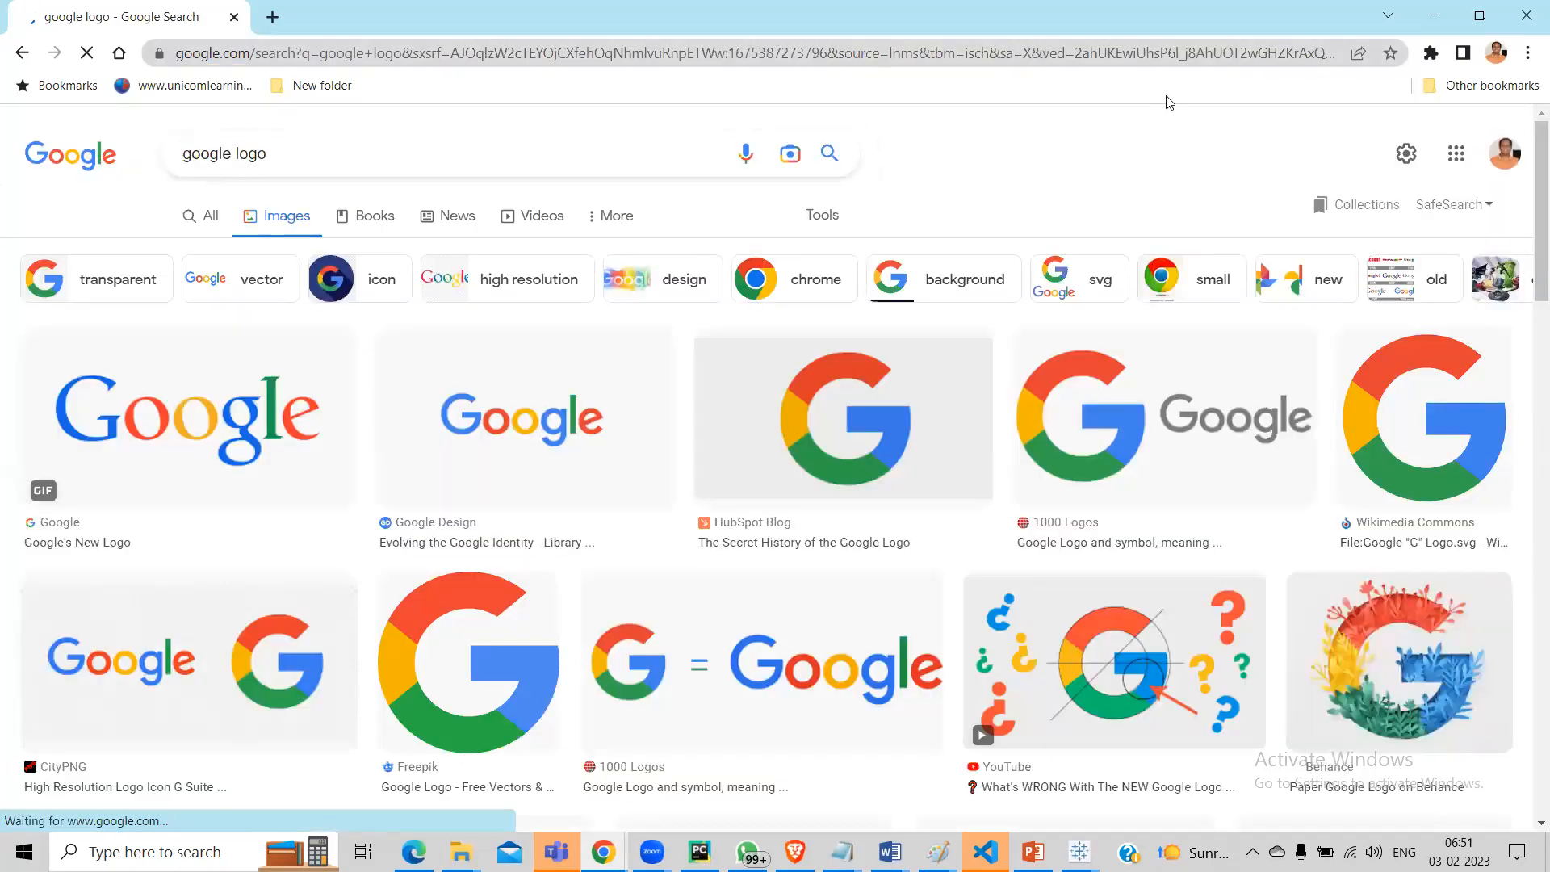
# Step: Preview the HubSpot Blog "G" logo in the image results and copy its link address
pyautogui.click(850, 435)
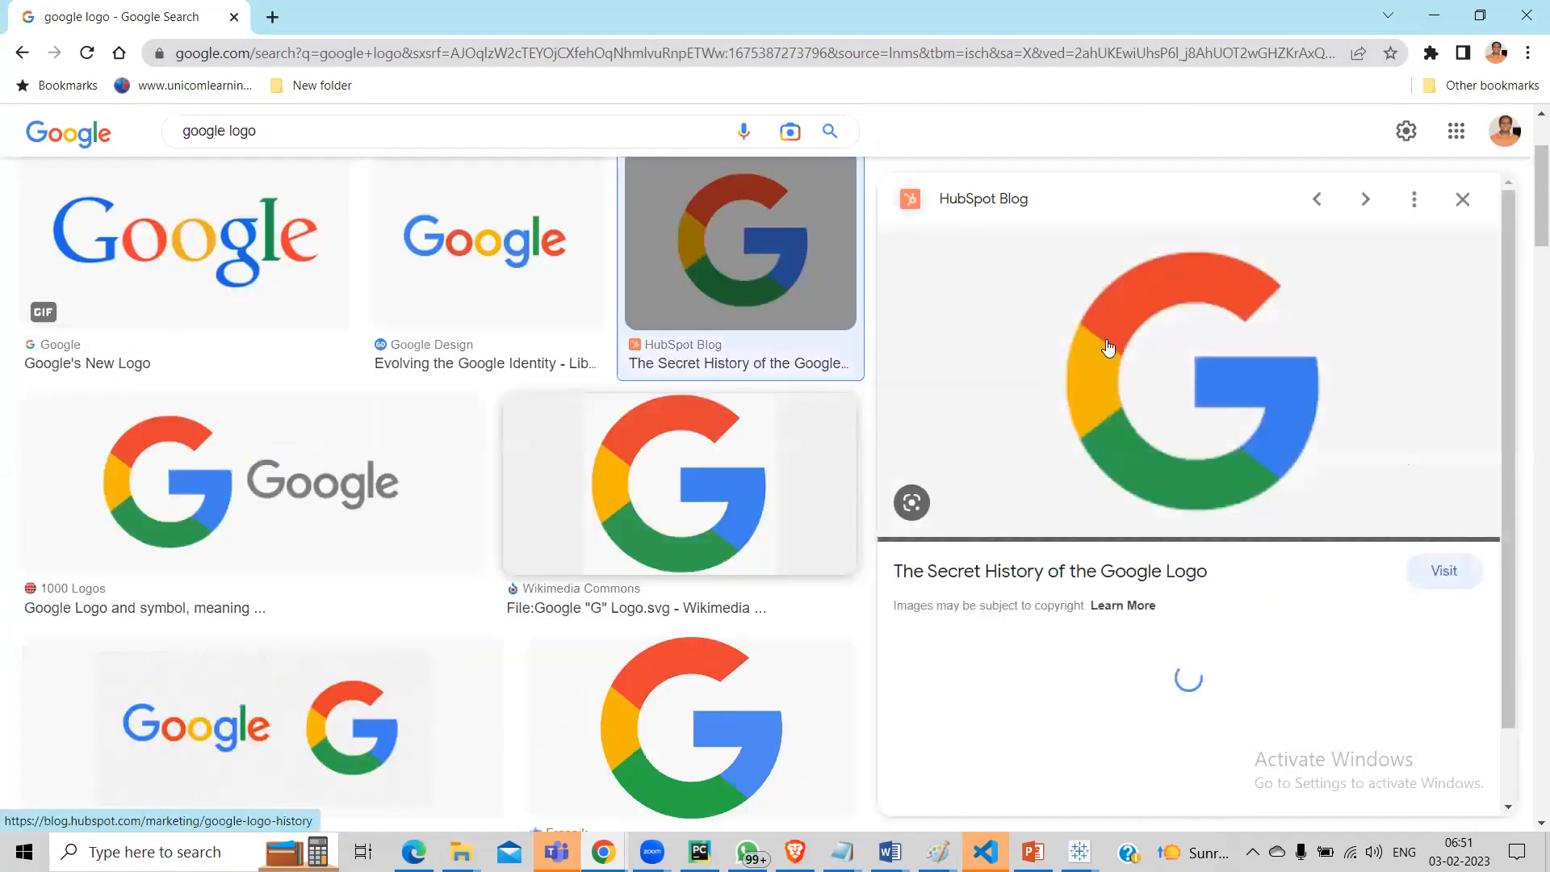
pyautogui.rightClick(1164, 369)
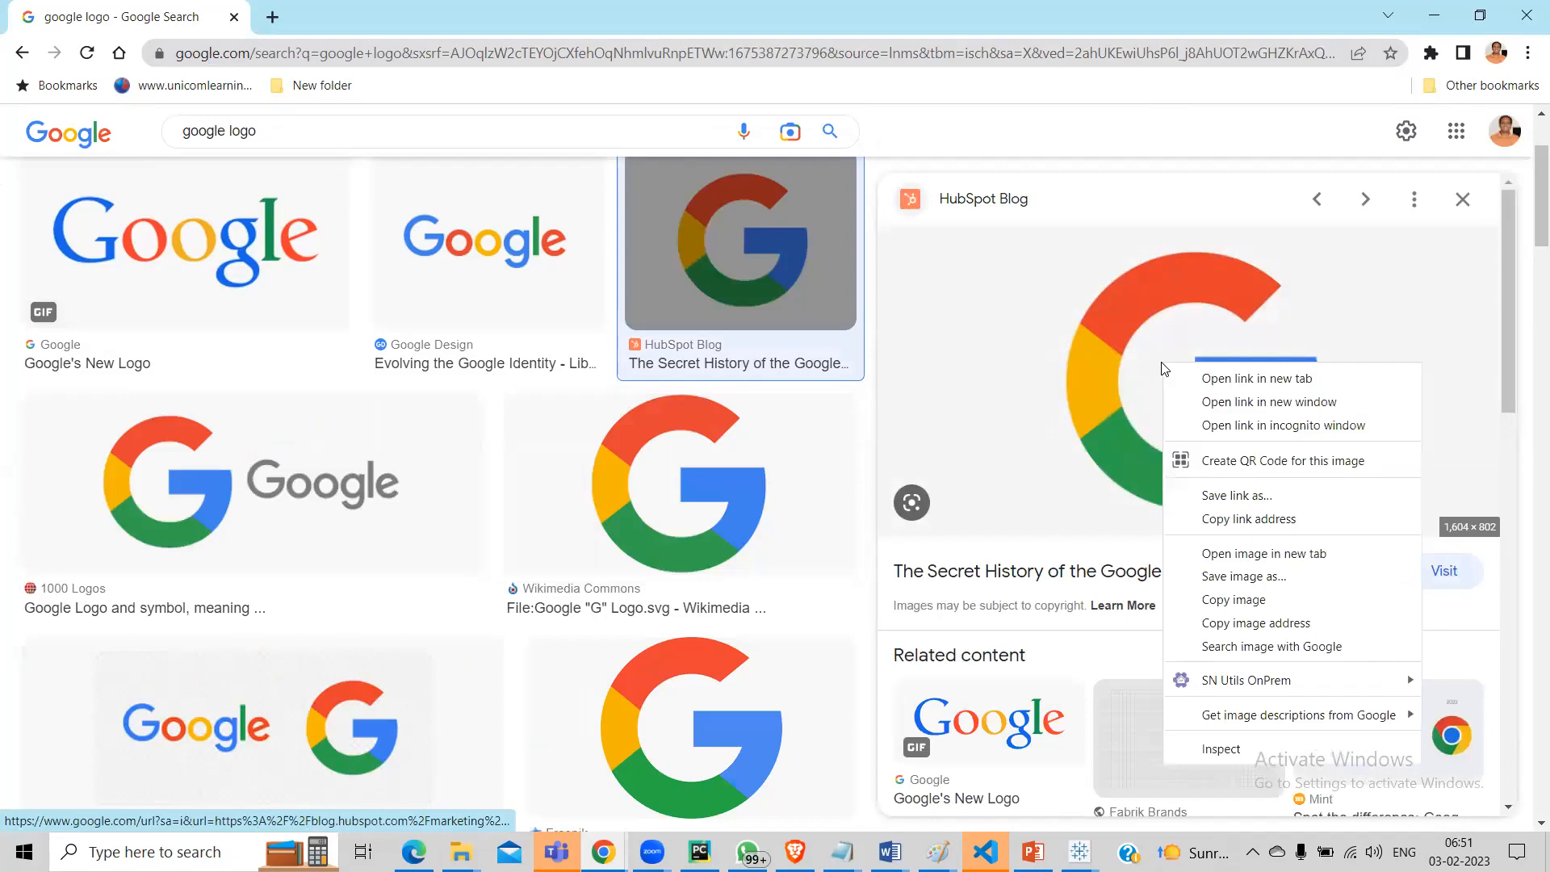
pyautogui.click(1206, 519)
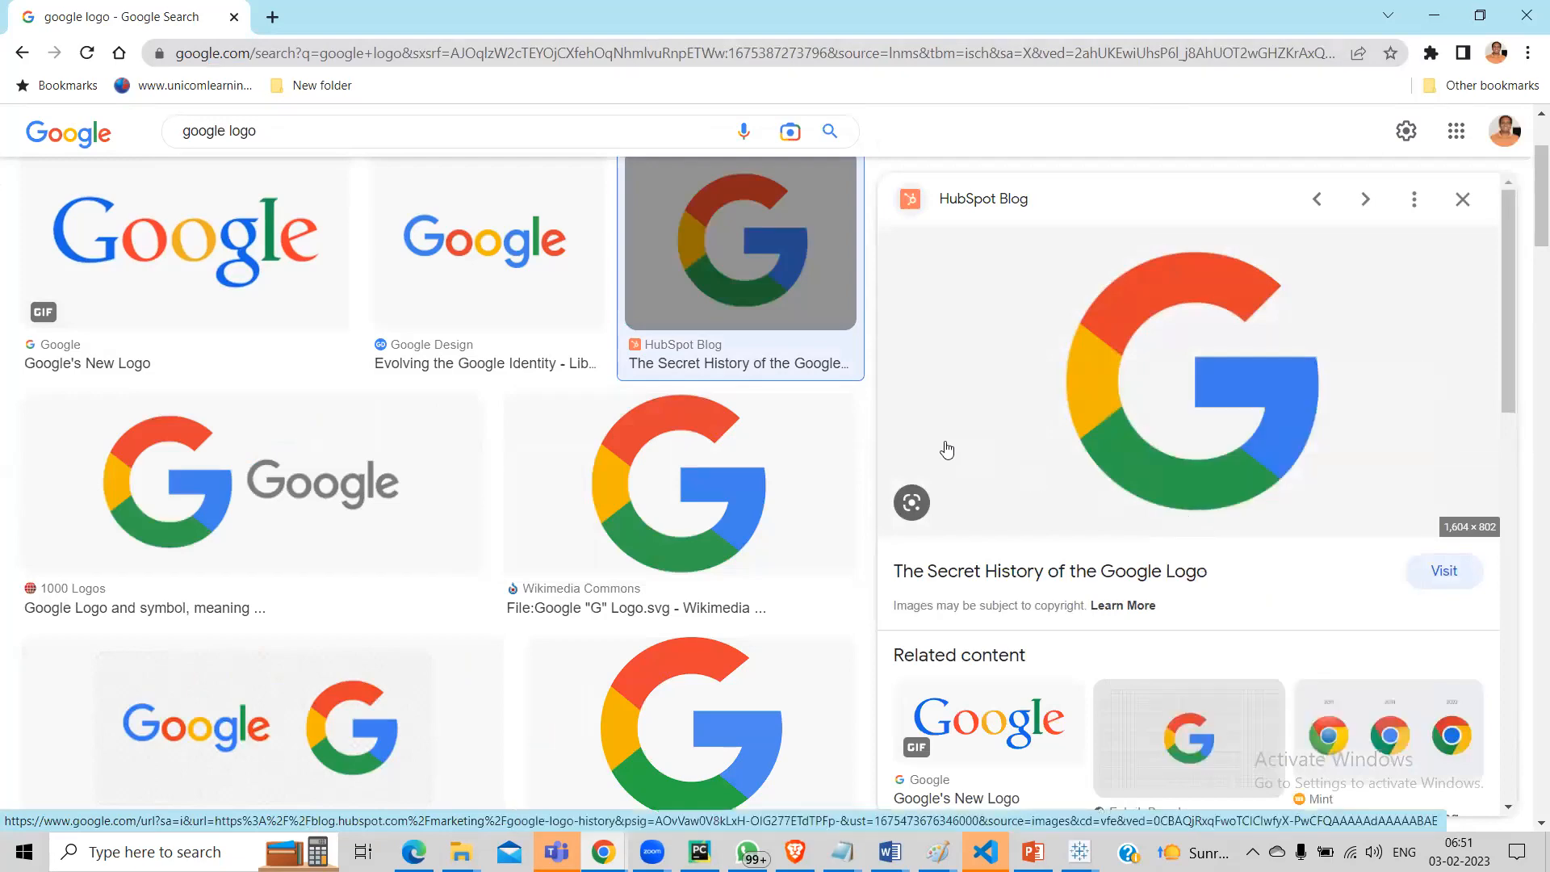
# Step: Switch to Tableau Public and set the image object to Link to Image with the copied address as its web image URL
pyautogui.hotkey('alt', 'Tab')
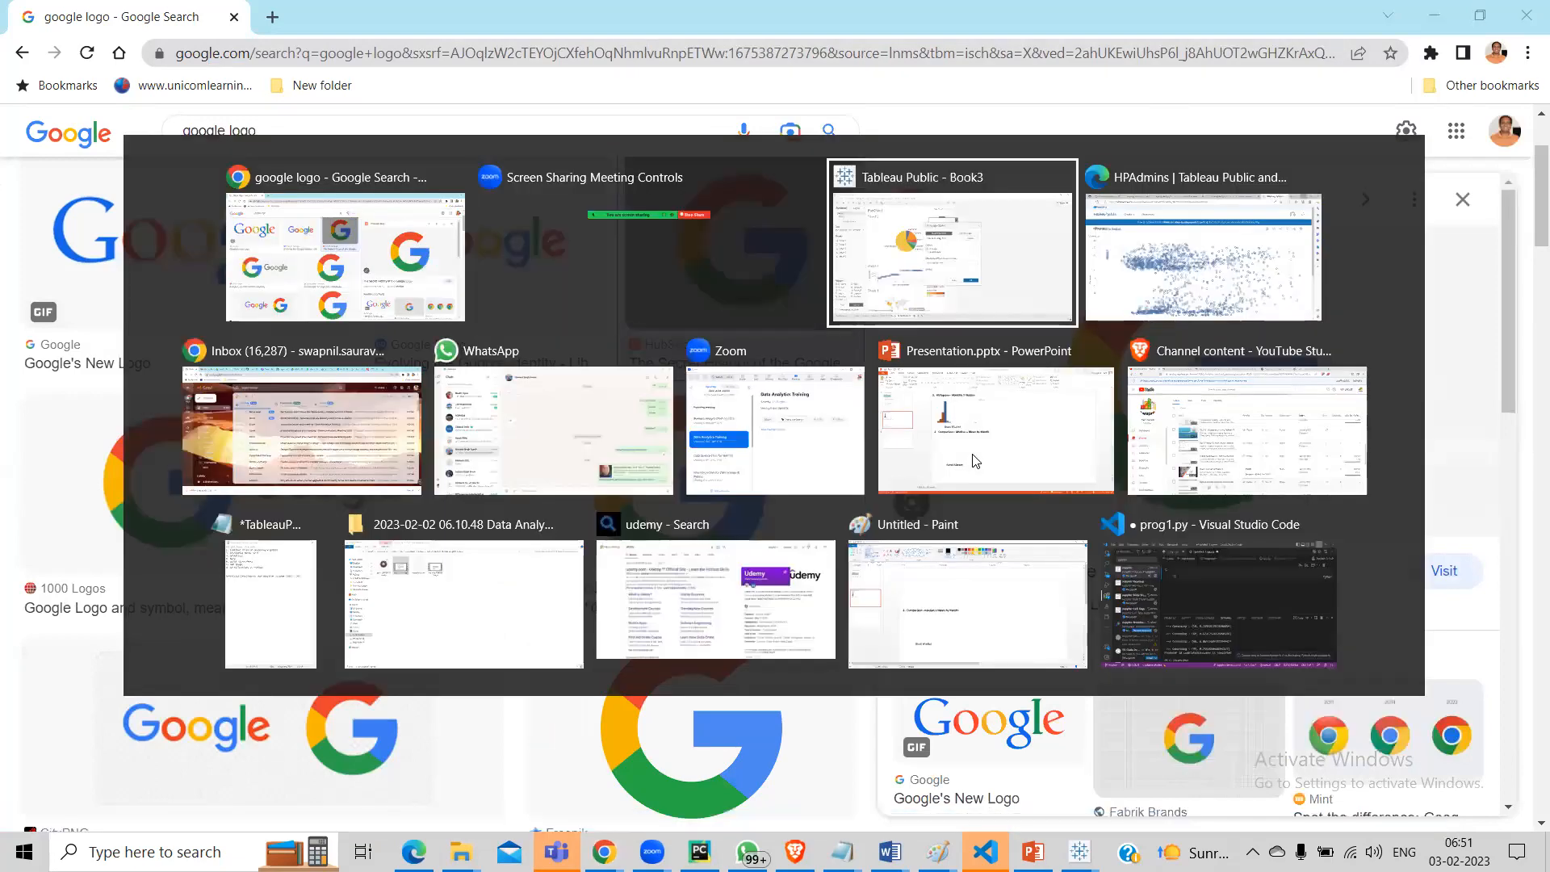
pyautogui.click(902, 288)
pyautogui.click(857, 260)
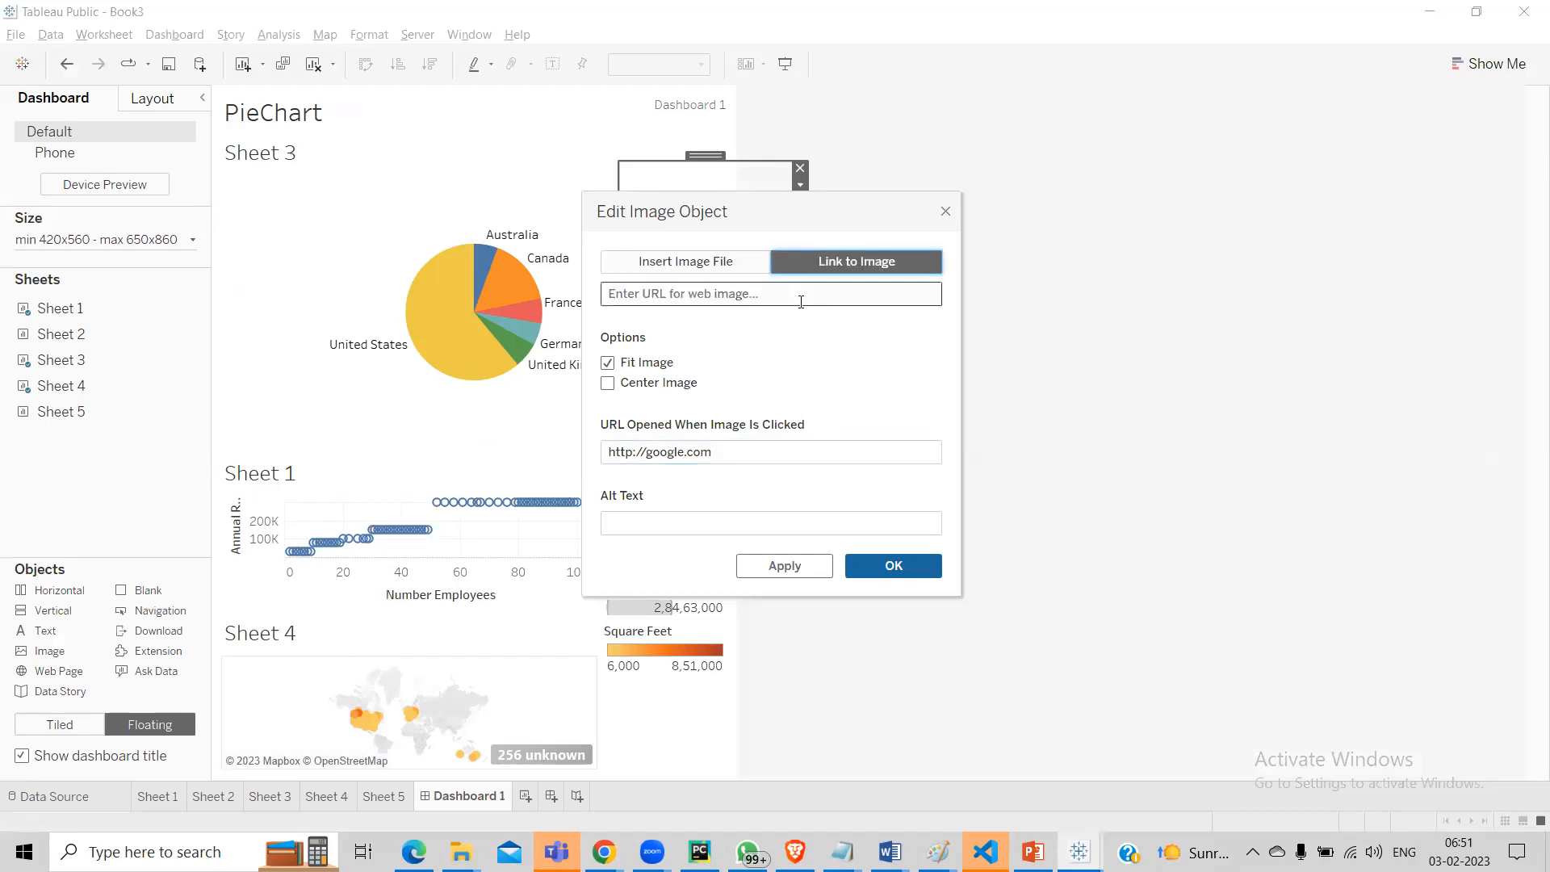
pyautogui.hotkey('ctrl', 'v')
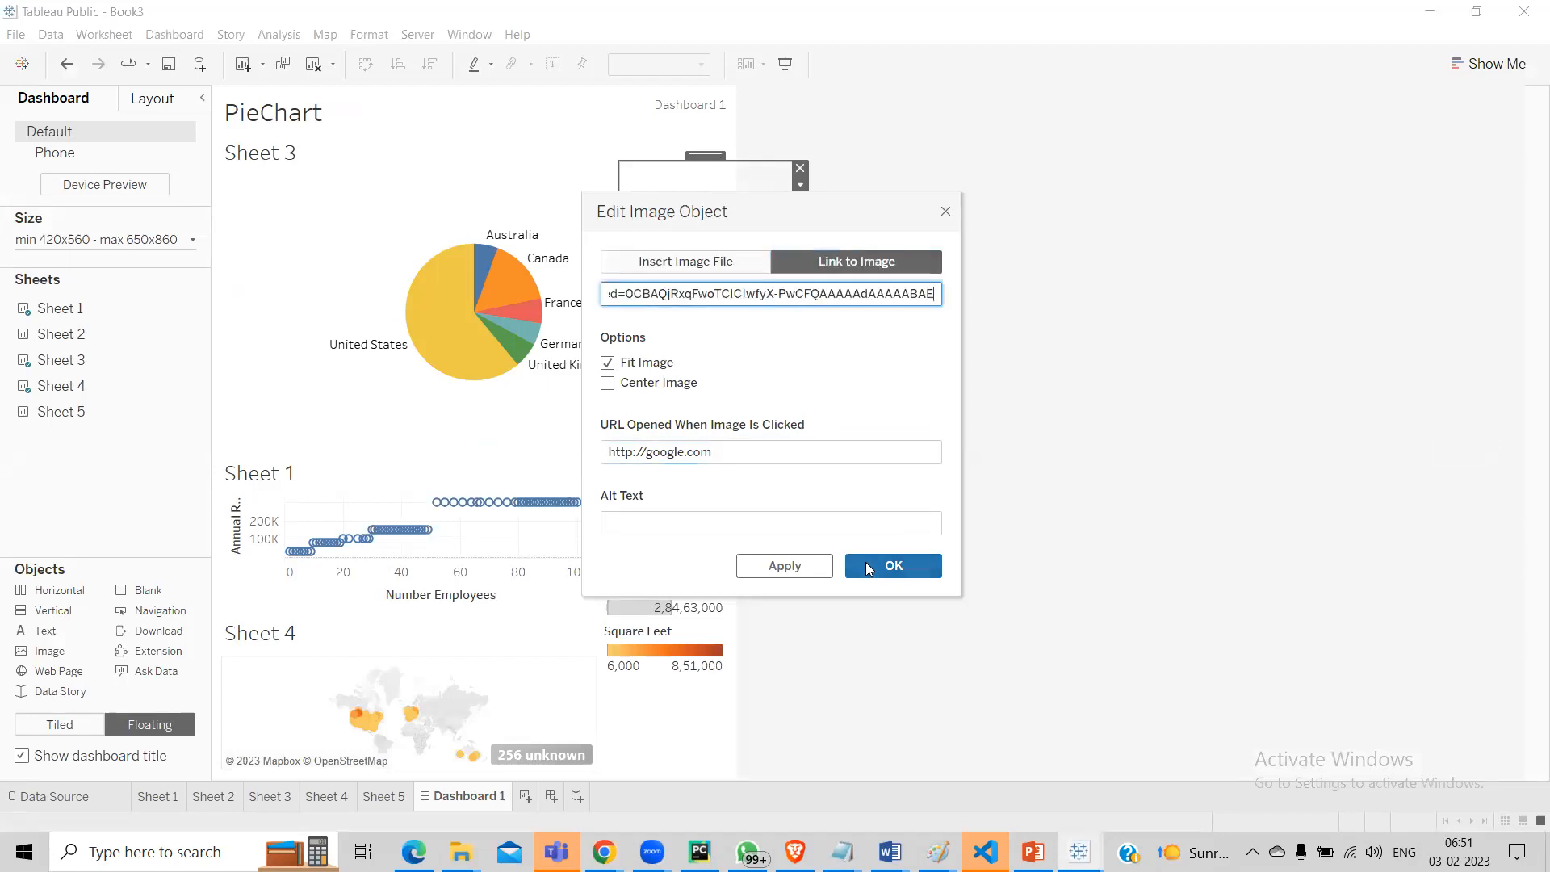
pyautogui.click(825, 567)
pyautogui.click(870, 562)
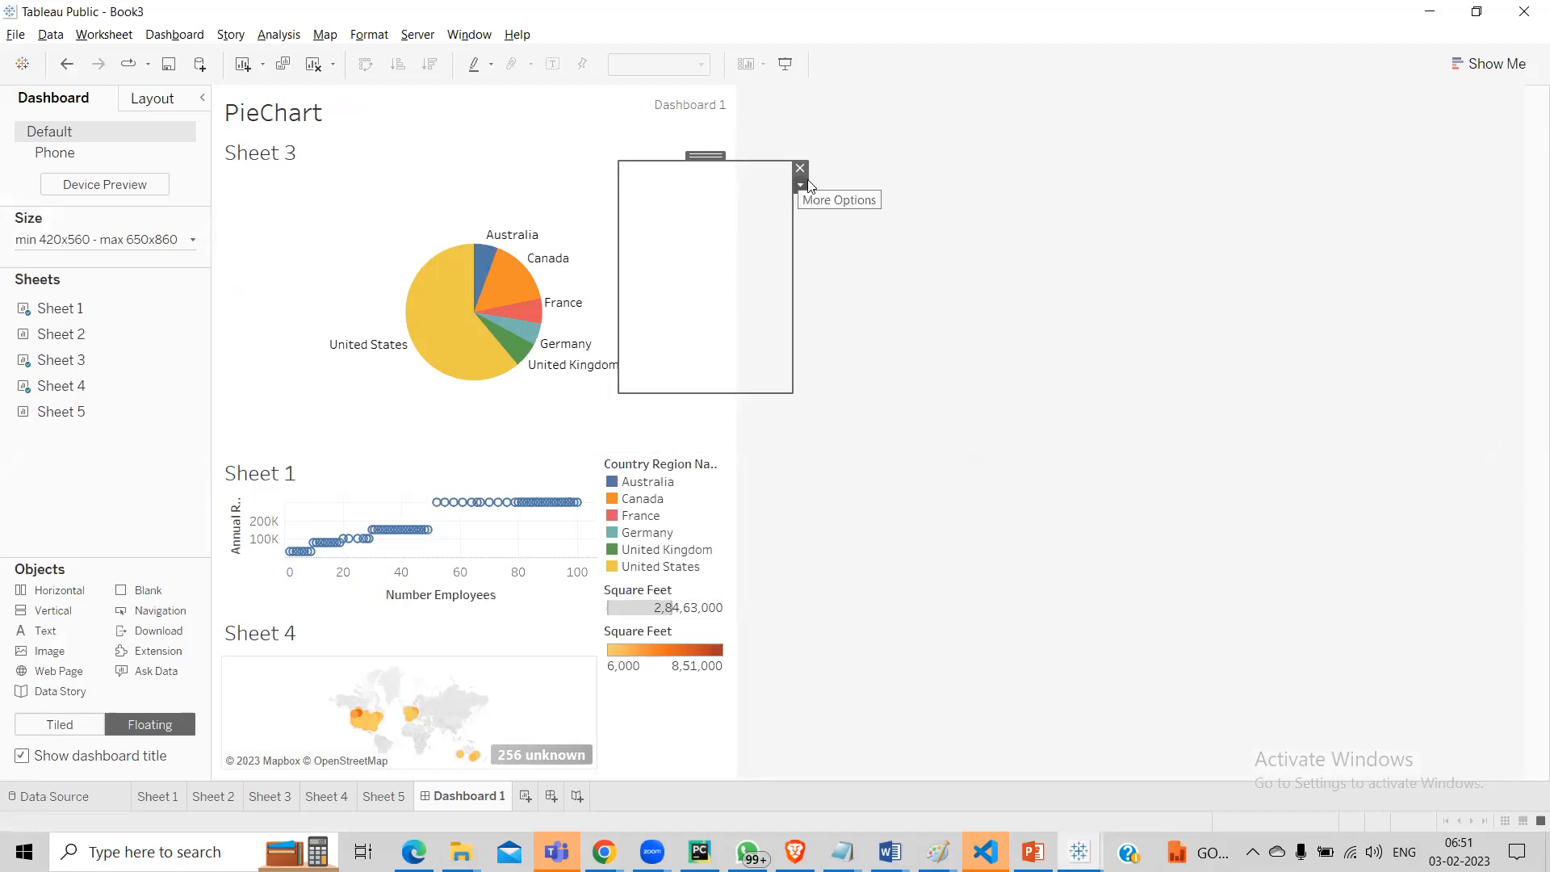
# Step: Move the floating image object up and left, shrink it to a small square above the pie chart labels, and open it for editing
pyautogui.moveTo(724, 162); pyautogui.dragTo(680, 127)
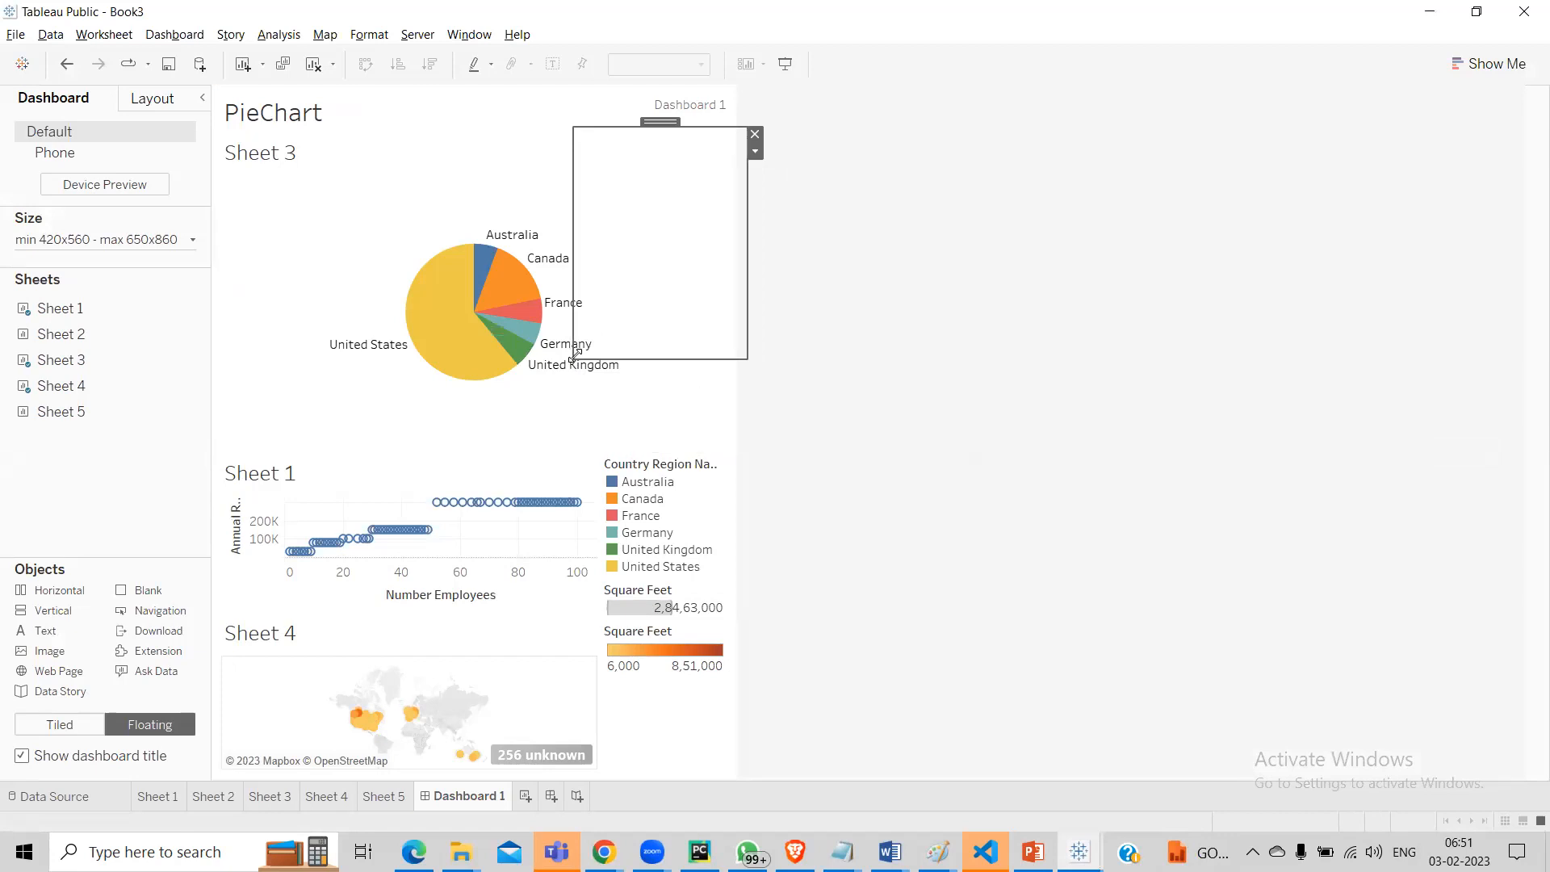
pyautogui.moveTo(742, 355); pyautogui.dragTo(684, 234)
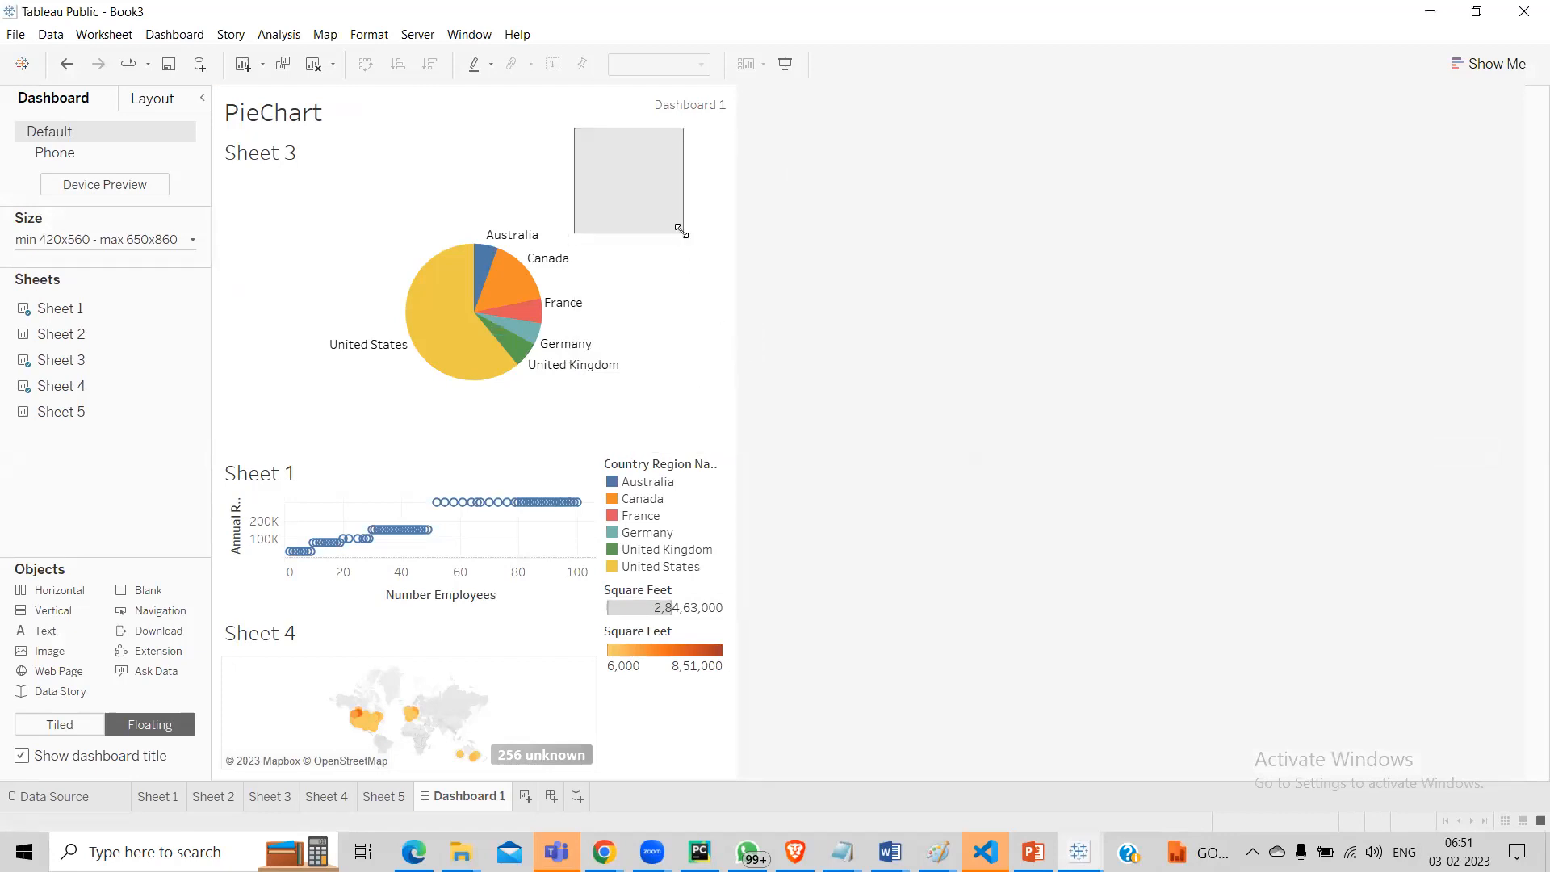
pyautogui.click(857, 252)
pyautogui.click(660, 178)
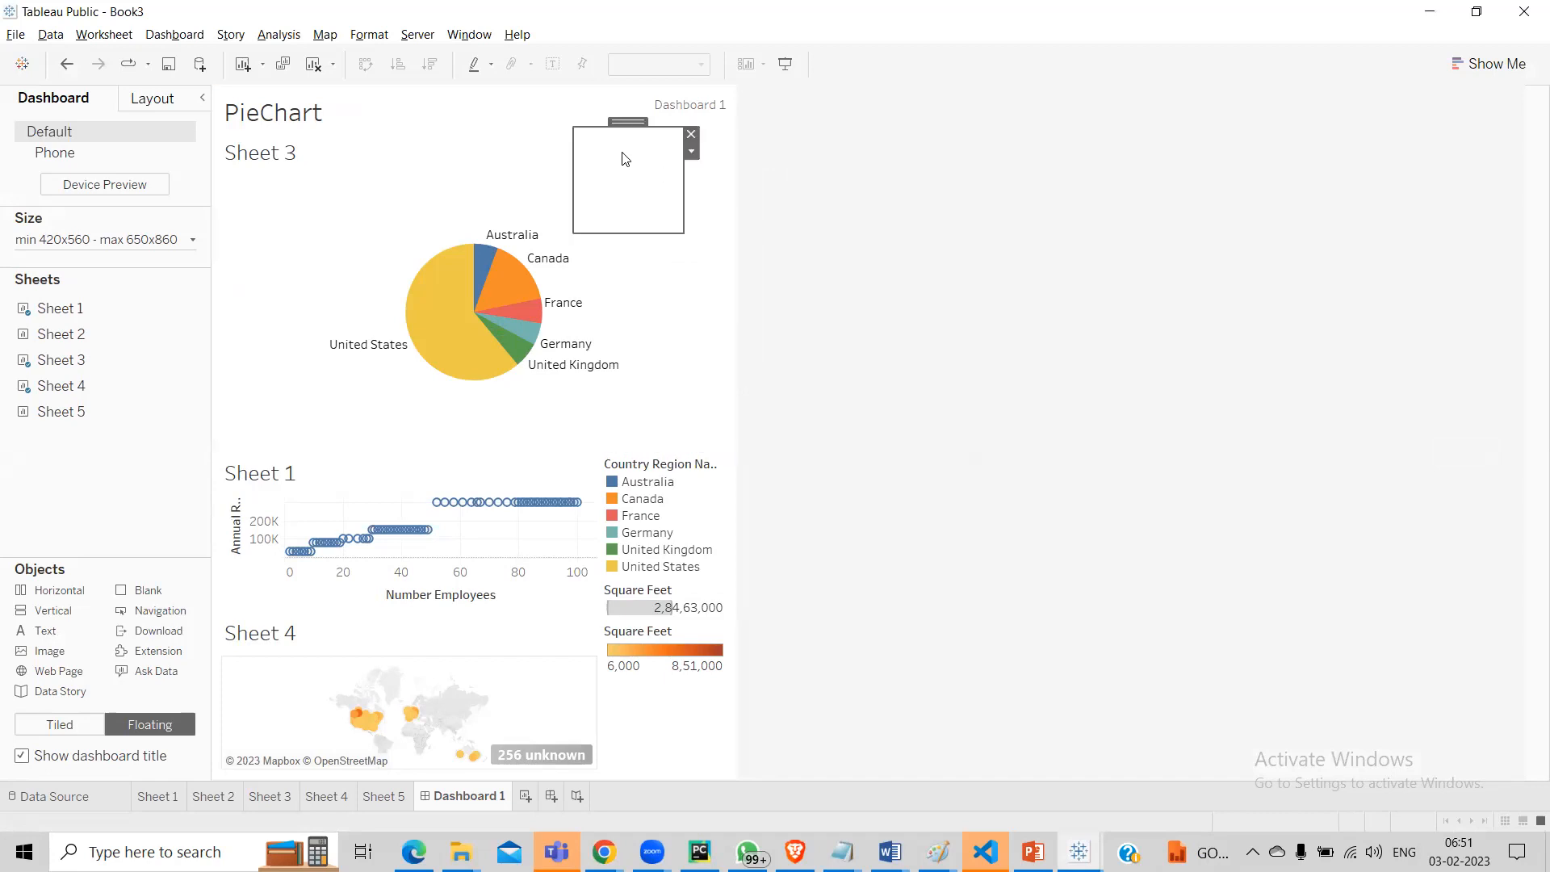
pyautogui.rightClick(623, 159)
pyautogui.click(640, 165)
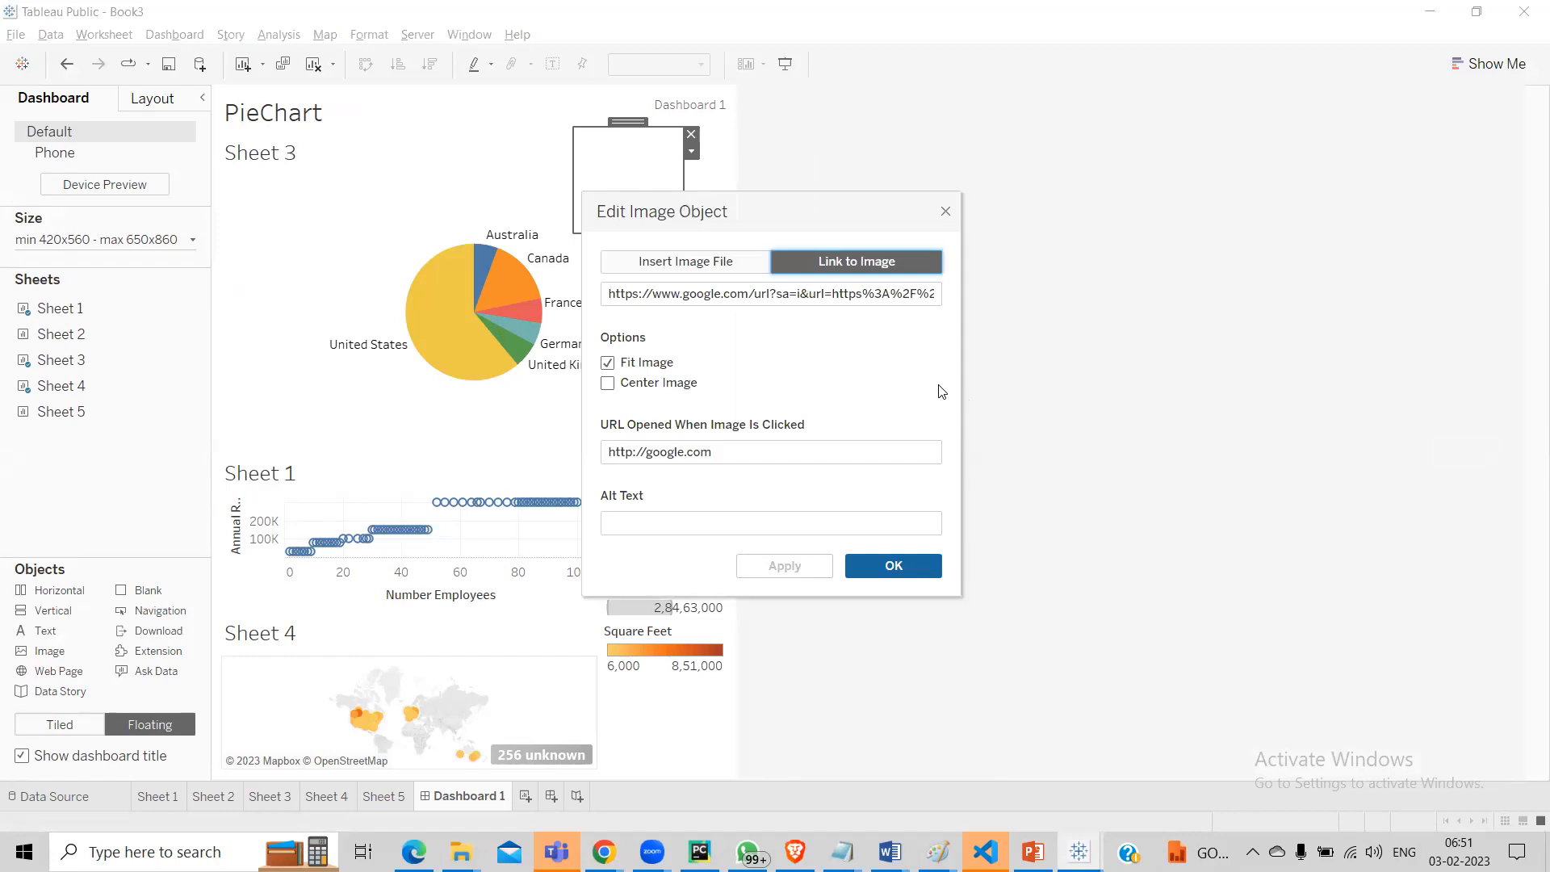
# Step: Switch to Chrome, copy the link address of Freepik's flat Google logo and load it in a new tab
pyautogui.hotkey('alt', 'Tab')
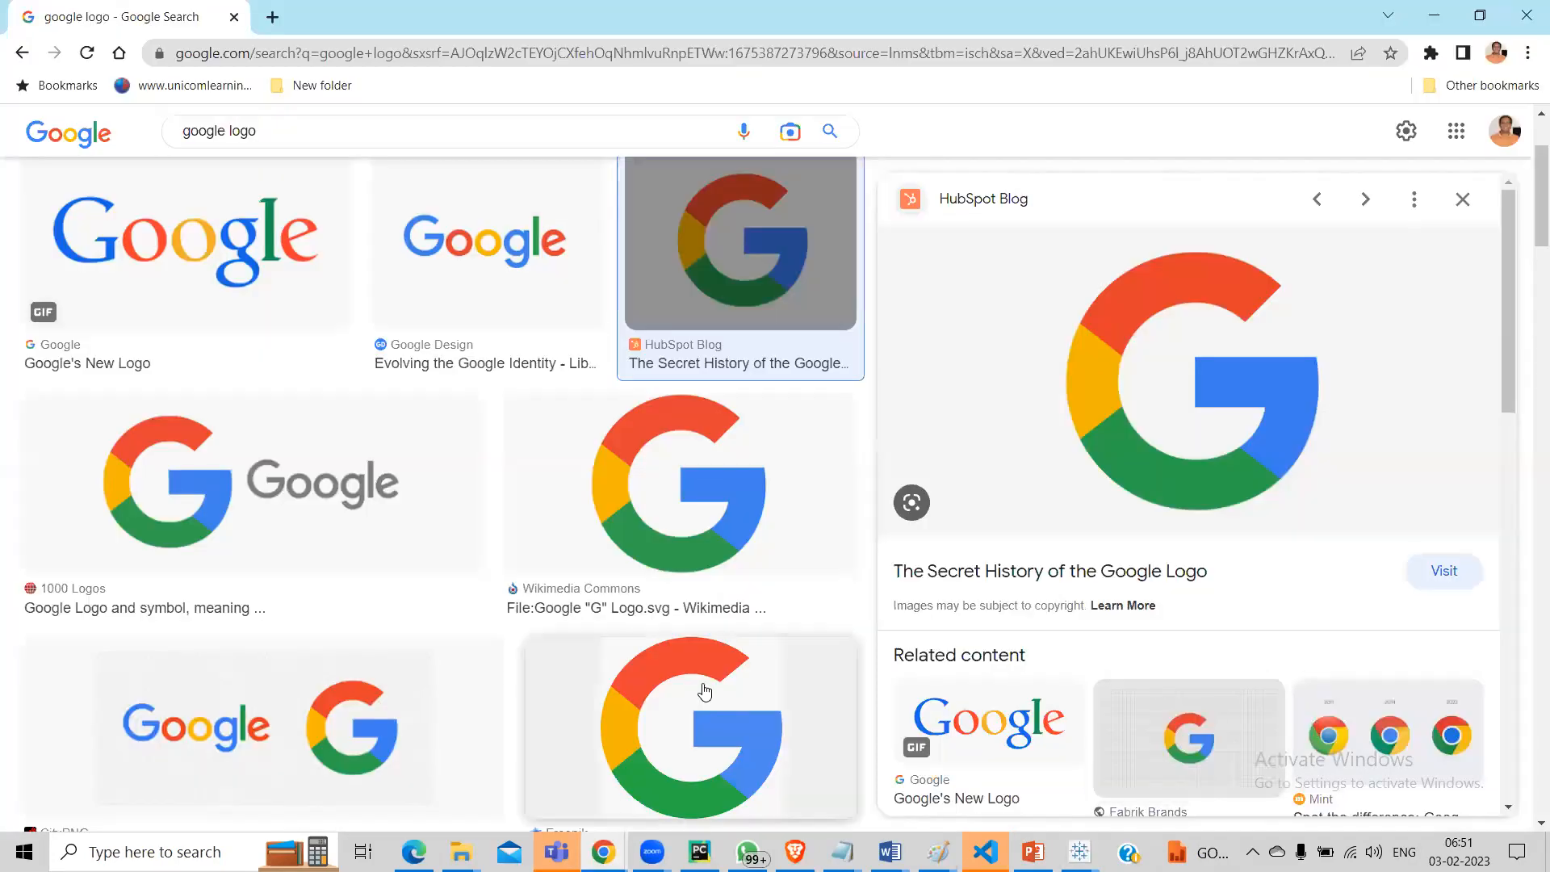
pyautogui.click(703, 684)
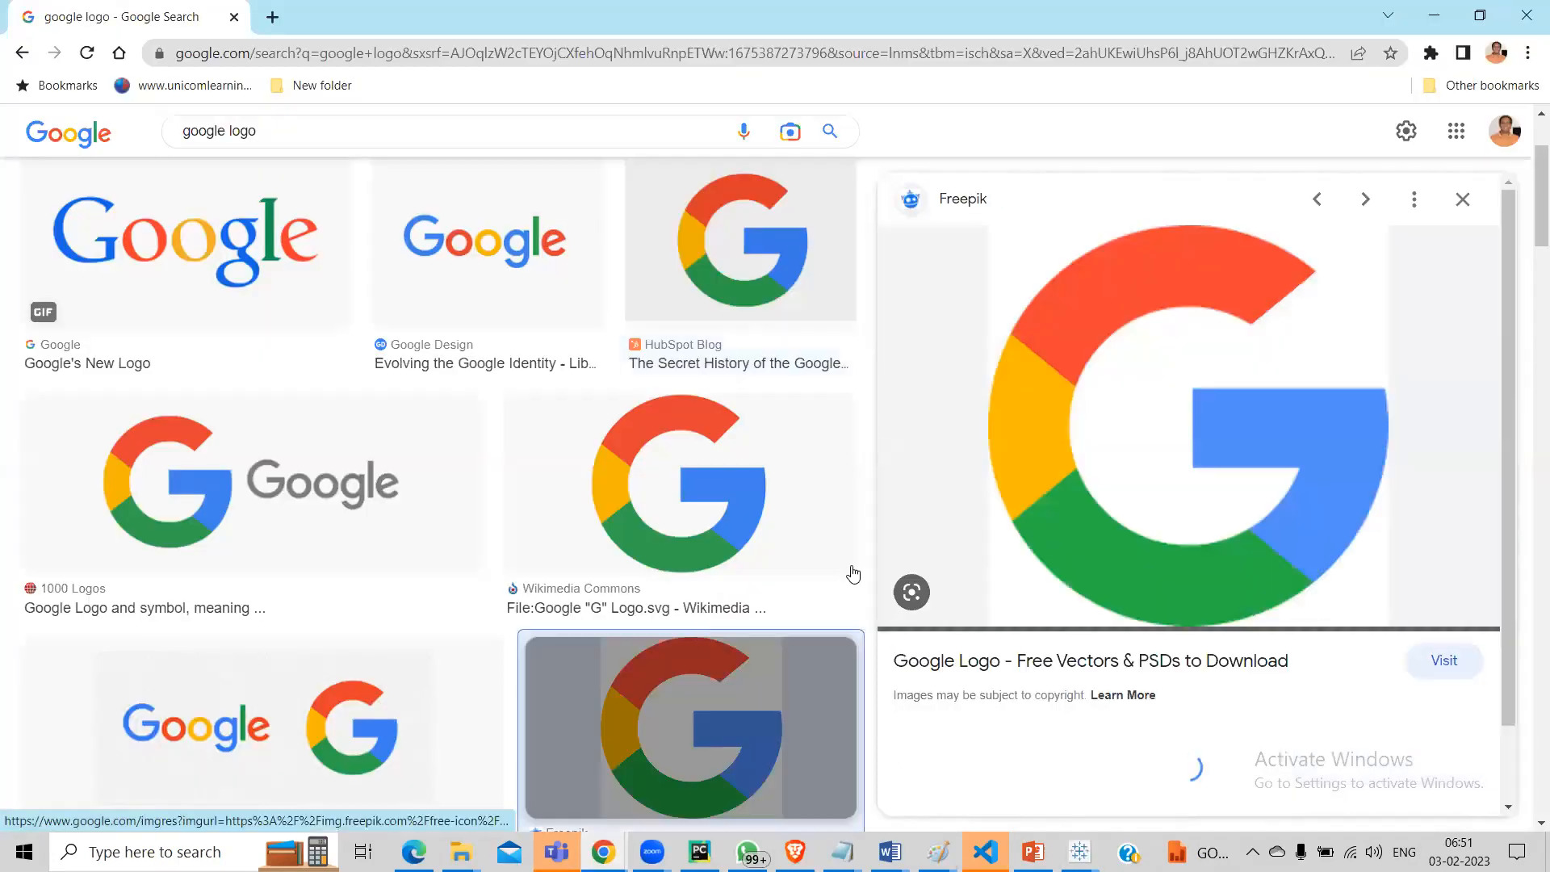
pyautogui.rightClick(1119, 414)
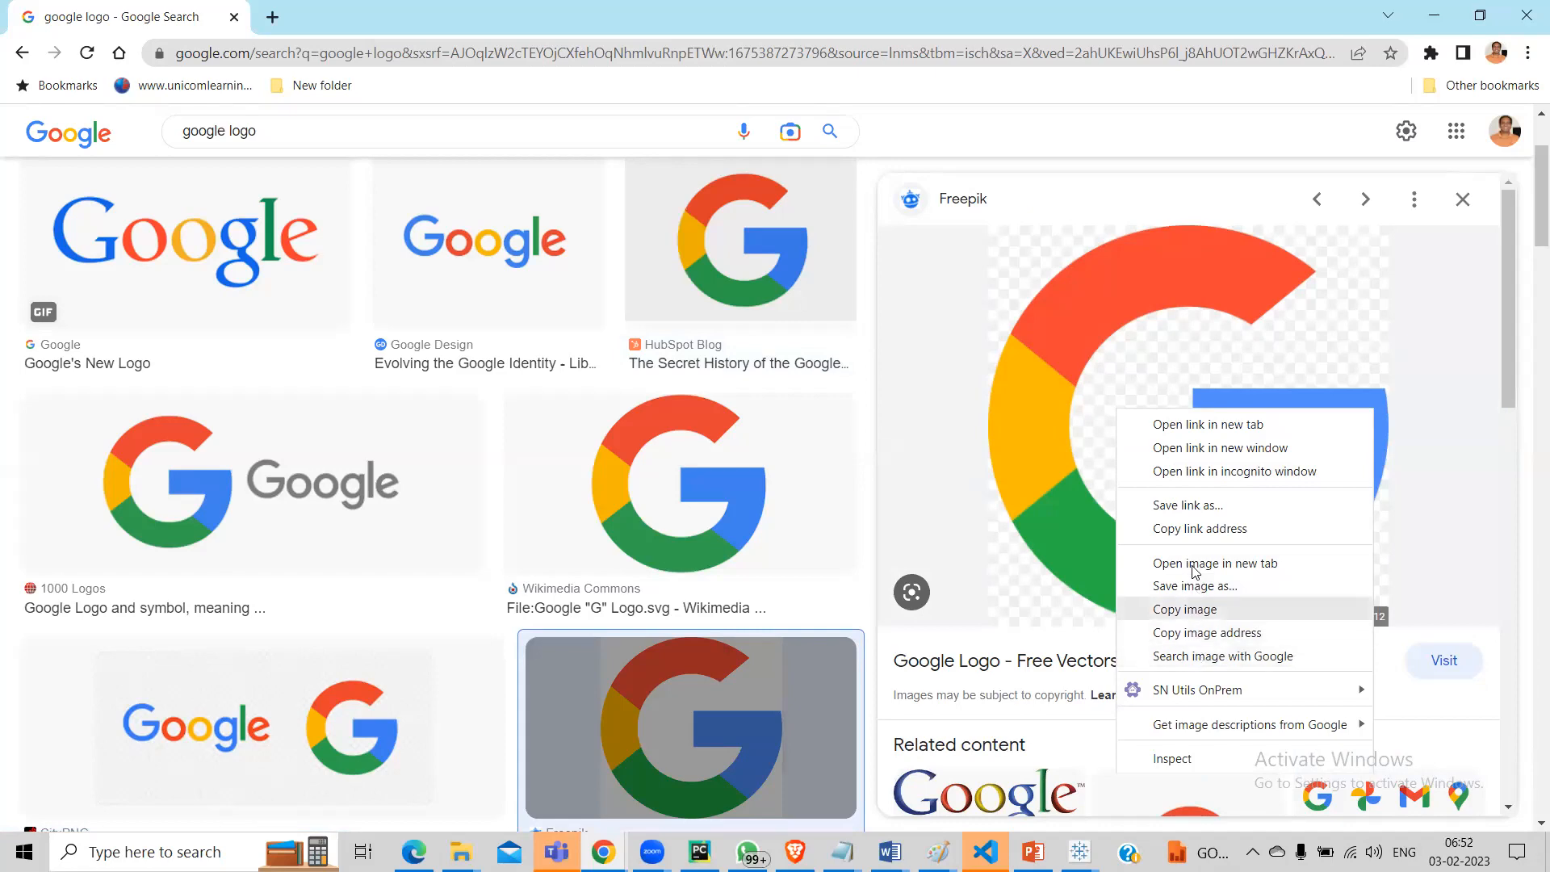
pyautogui.click(1193, 531)
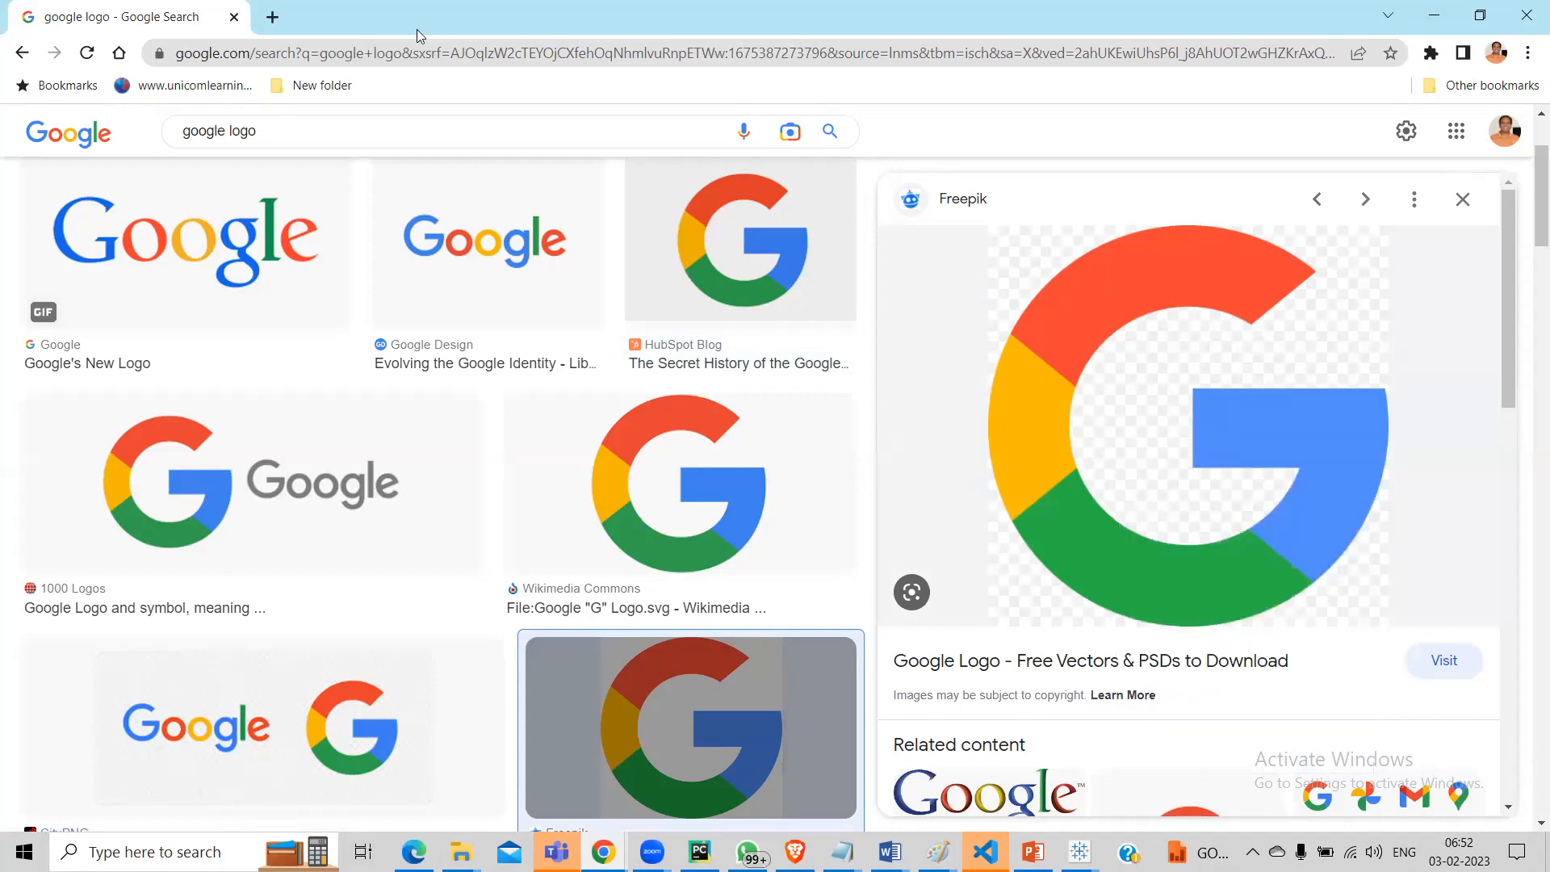
pyautogui.click(272, 17)
pyautogui.hotkey('ctrl', 'v')
pyautogui.press('Return')
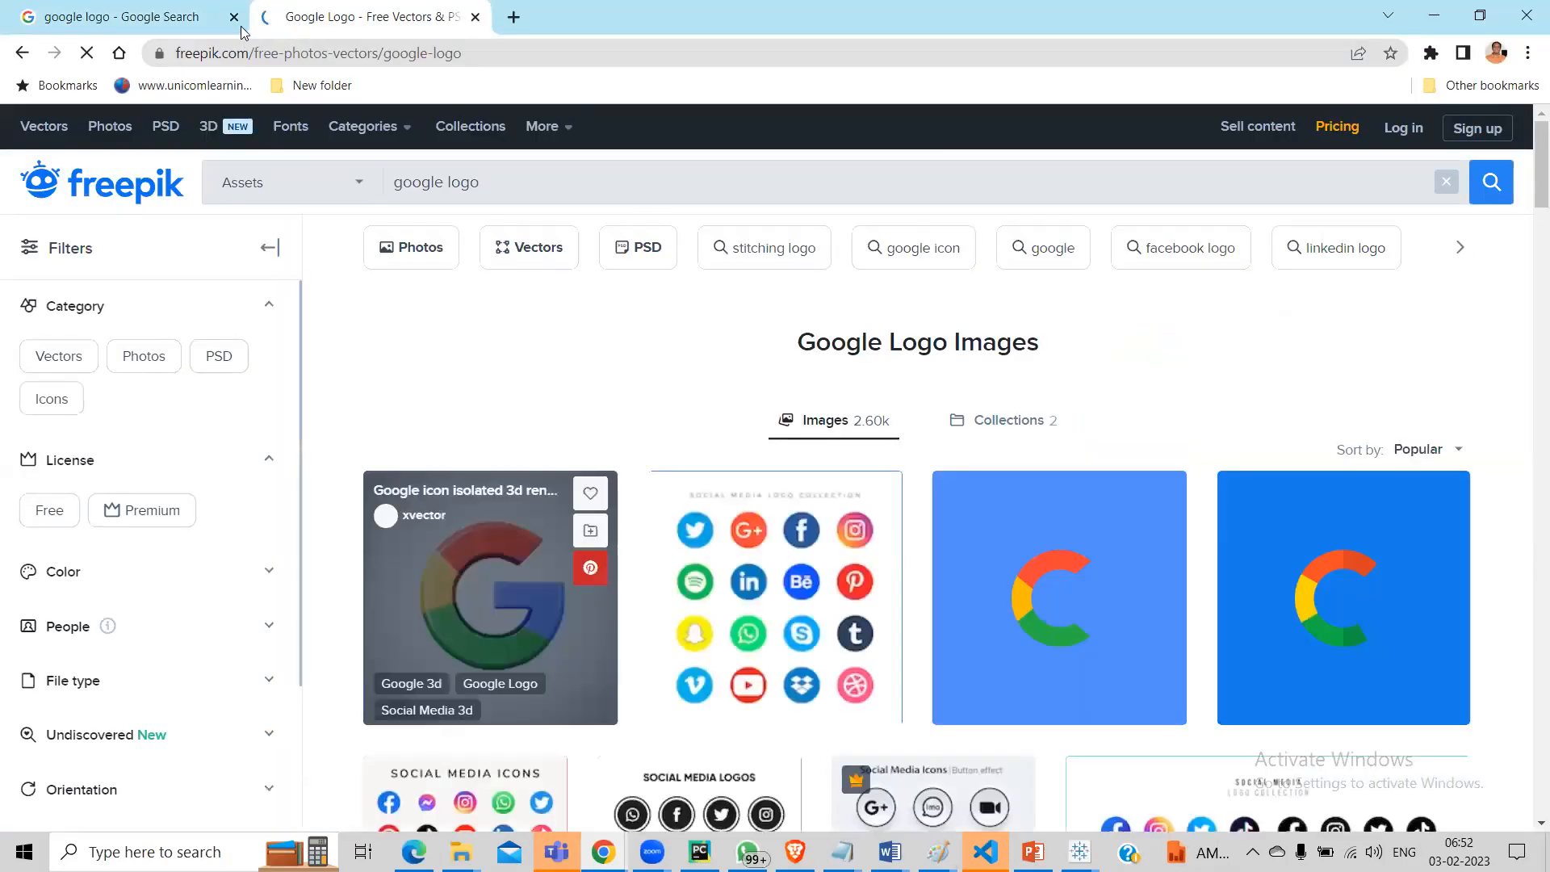
# Step: Return to the google logo image results, preview Freepik's "Google Logo 3d" image and copy its link address
pyautogui.click(182, 16)
pyautogui.scroll(-5, 764, 366)
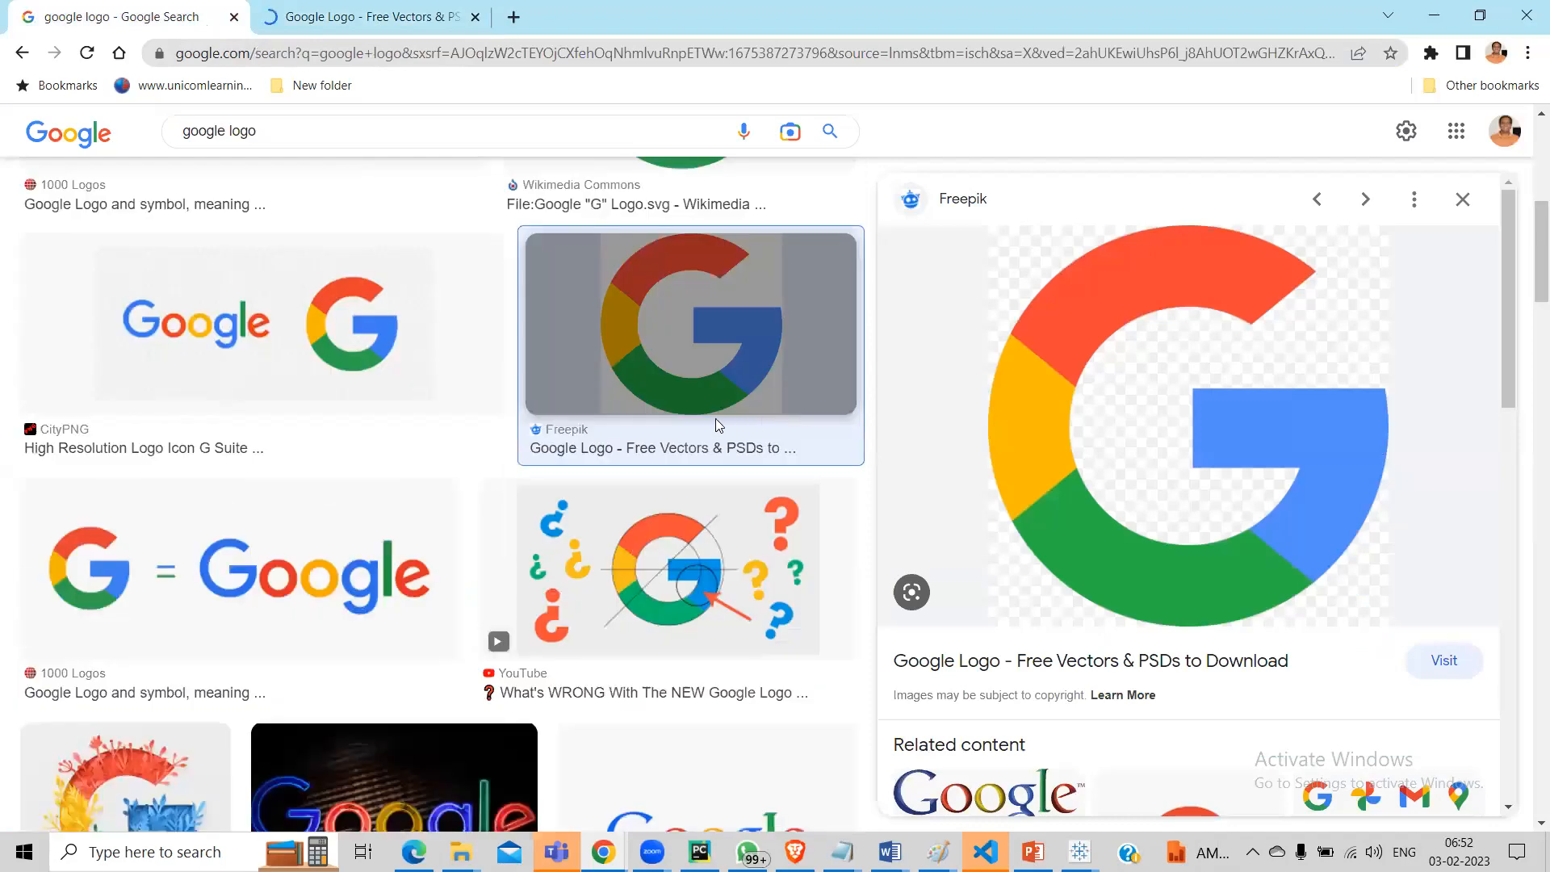
pyautogui.scroll(-5, 742, 417)
pyautogui.scroll(-7, 676, 571)
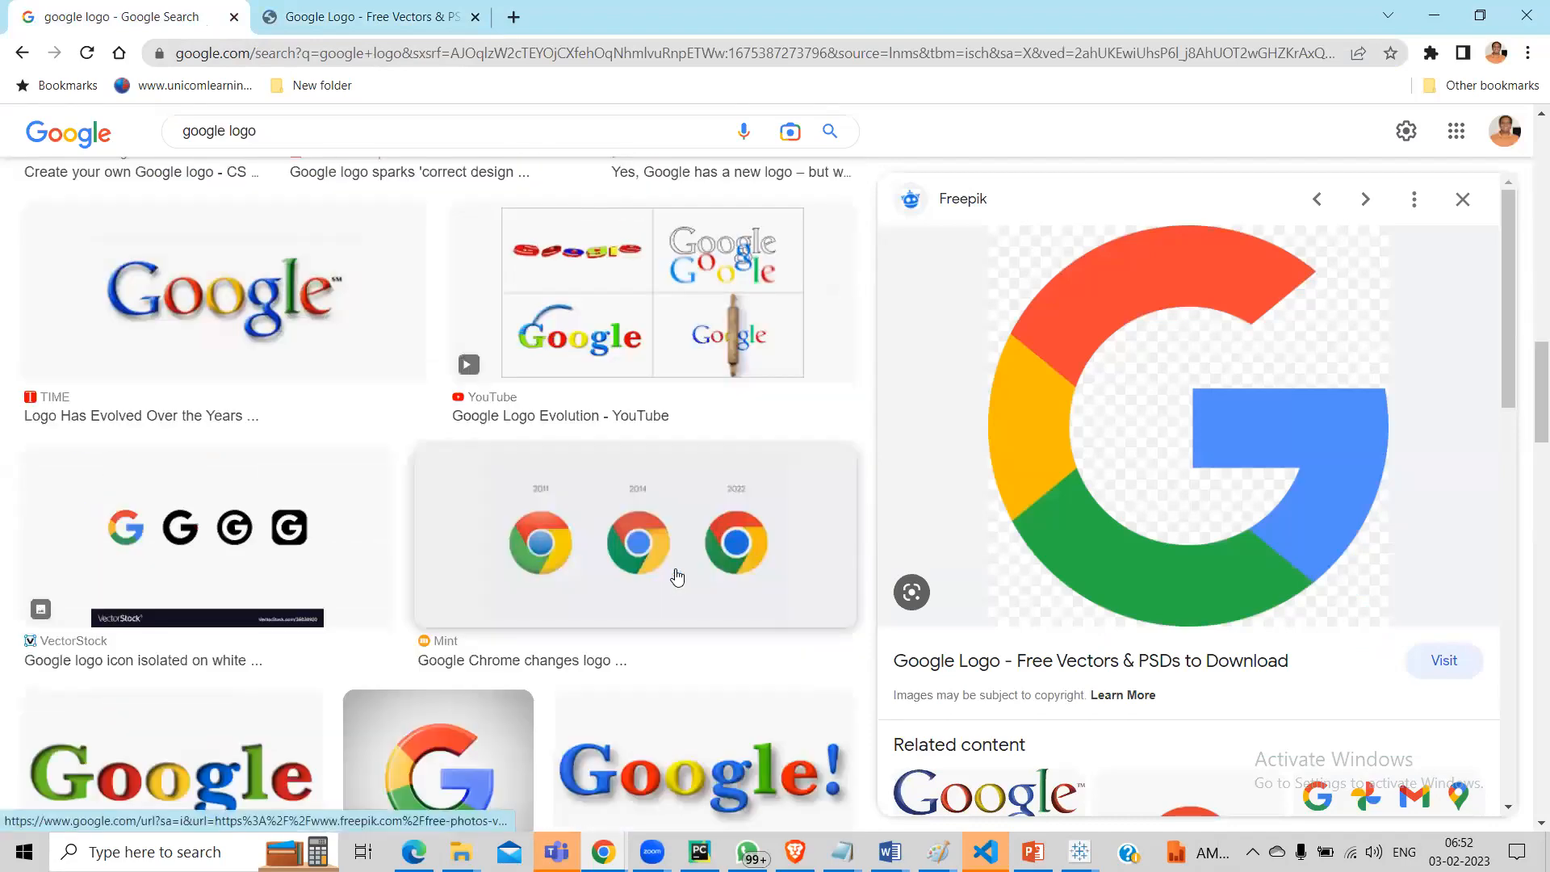
pyautogui.scroll(-5, 436, 533)
pyautogui.click(420, 387)
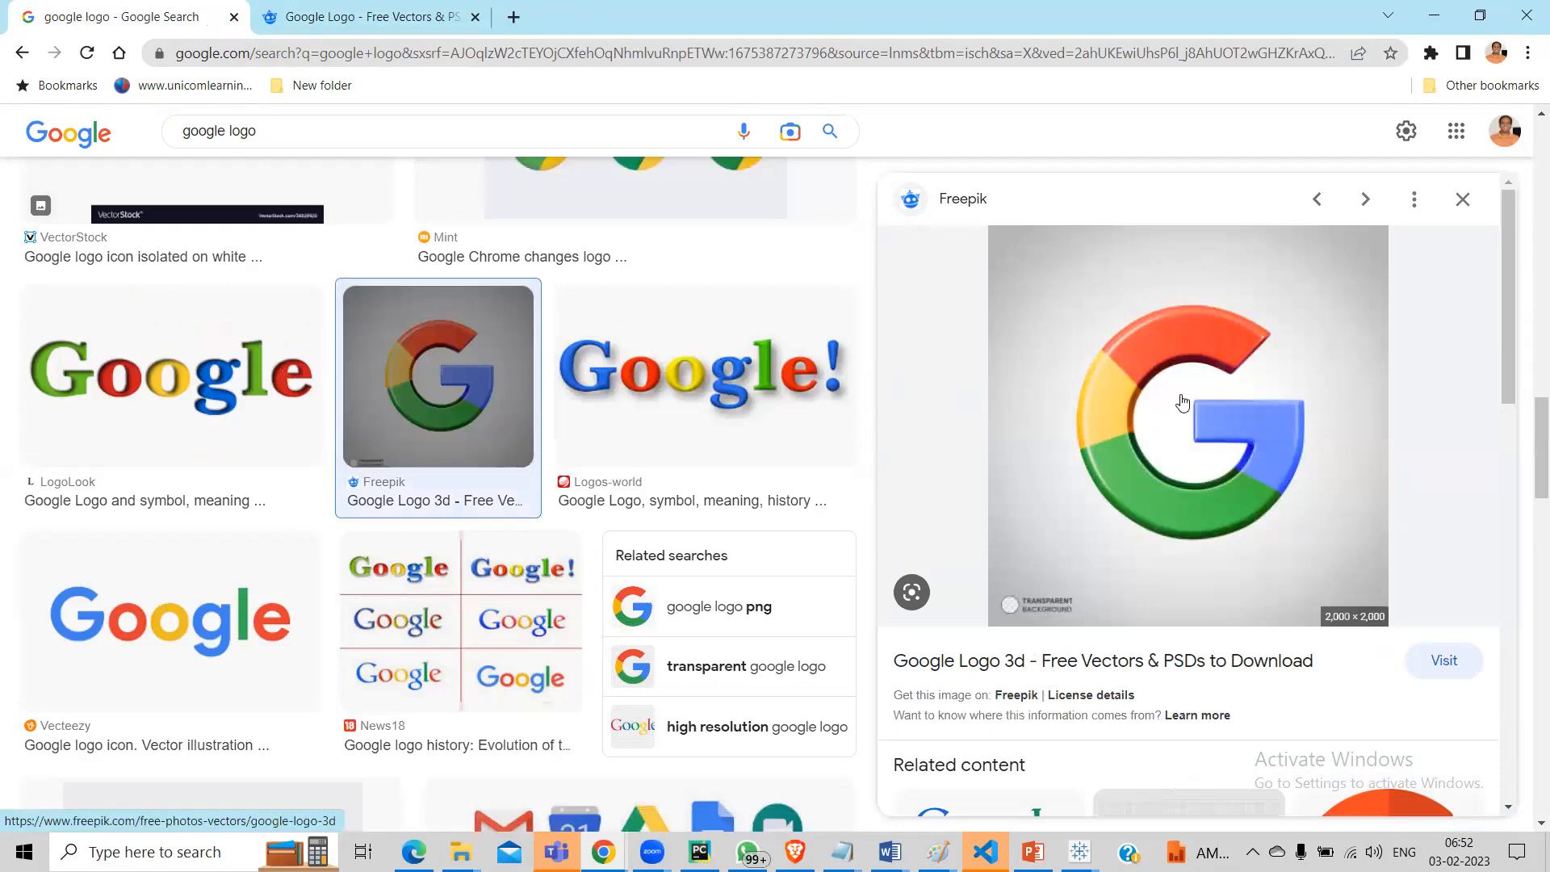
pyautogui.scroll(-3, 1176, 426)
pyautogui.scroll(-4, 1175, 430)
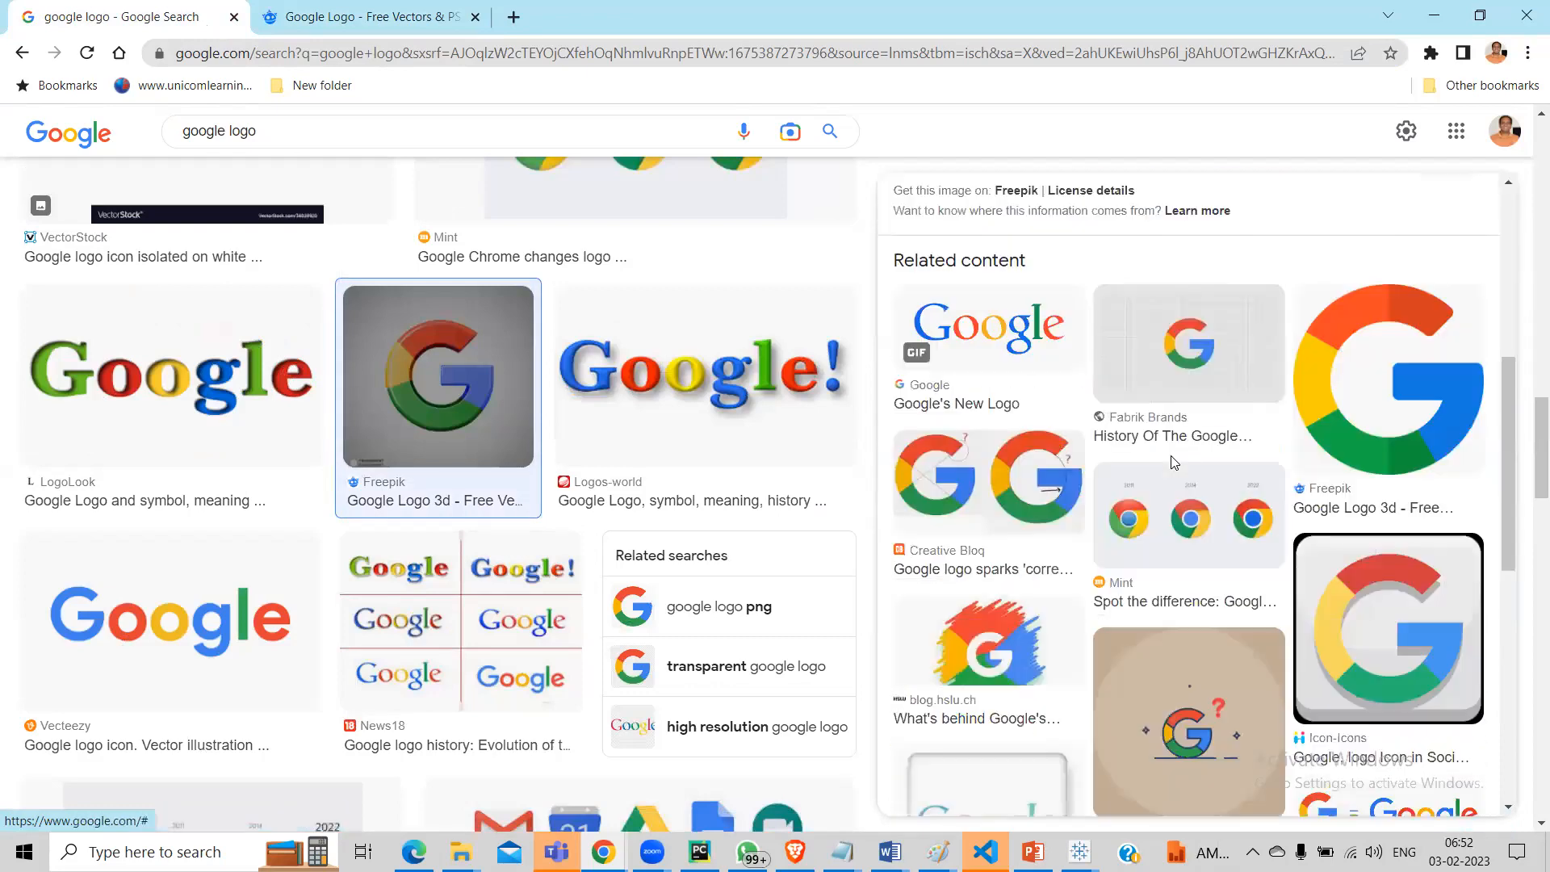
pyautogui.scroll(6, 1179, 452)
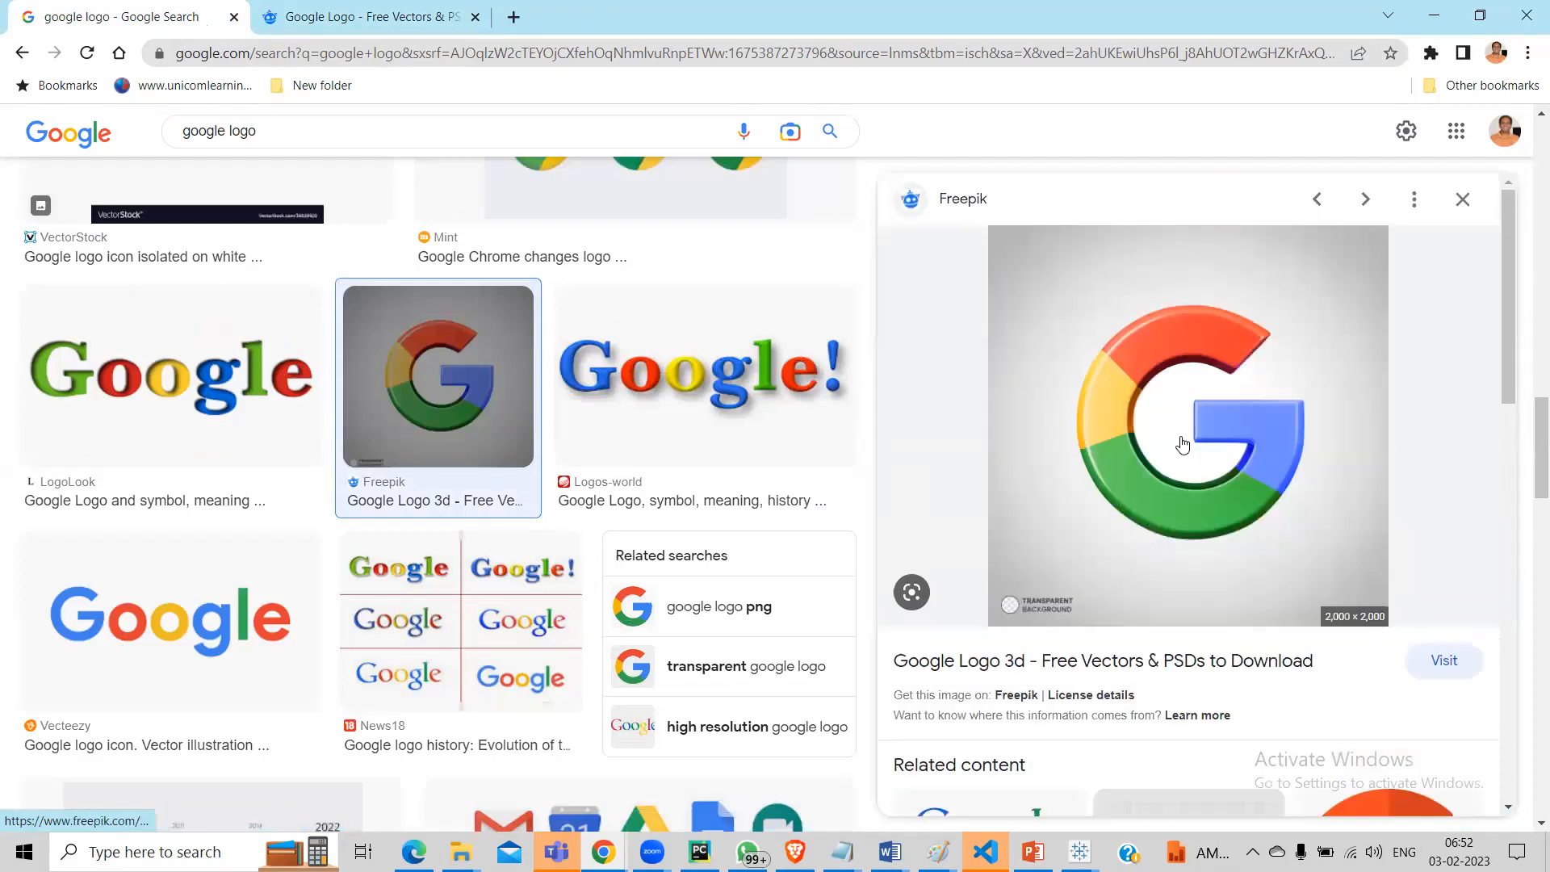
pyautogui.rightClick(1188, 389)
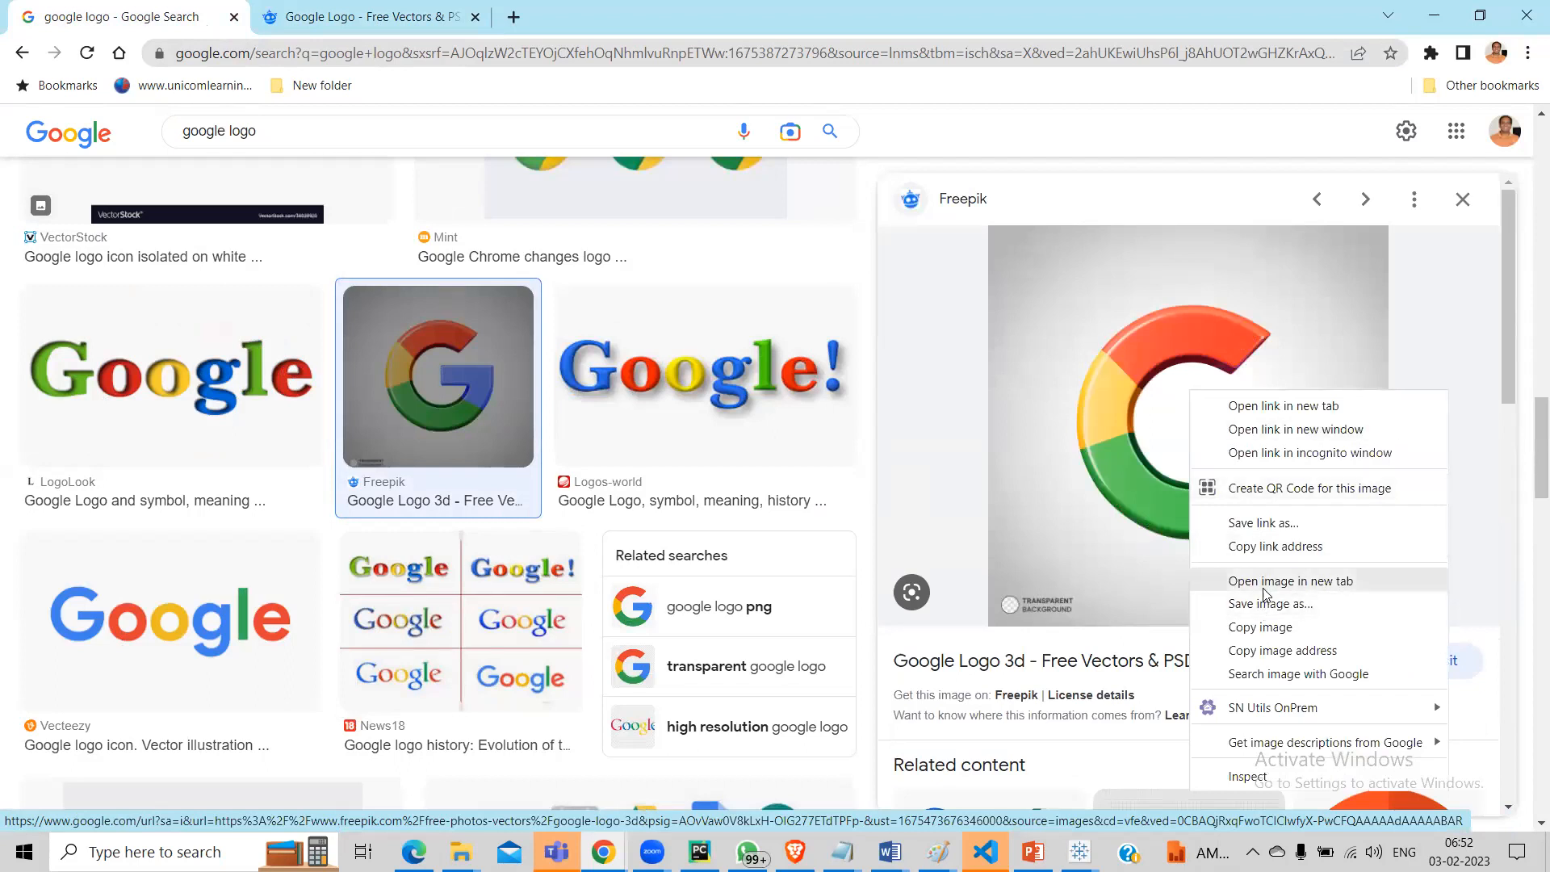
pyautogui.click(1264, 548)
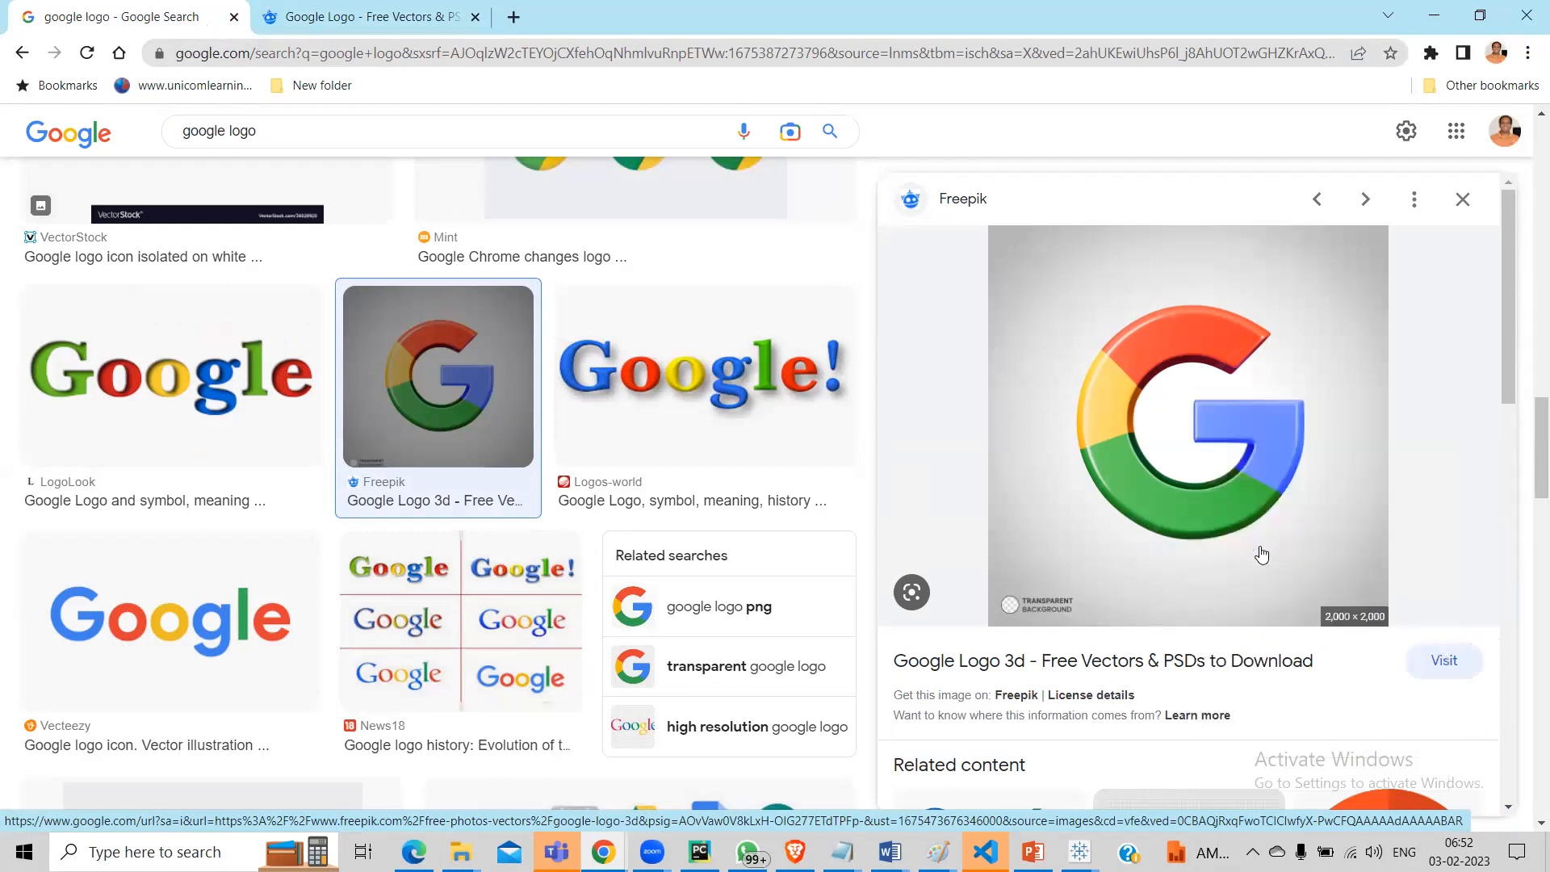
# Step: Open the 3D Google icon's Freepik illustration page, trim its address to end at .htm, copy it and load it
pyautogui.click(1261, 554)
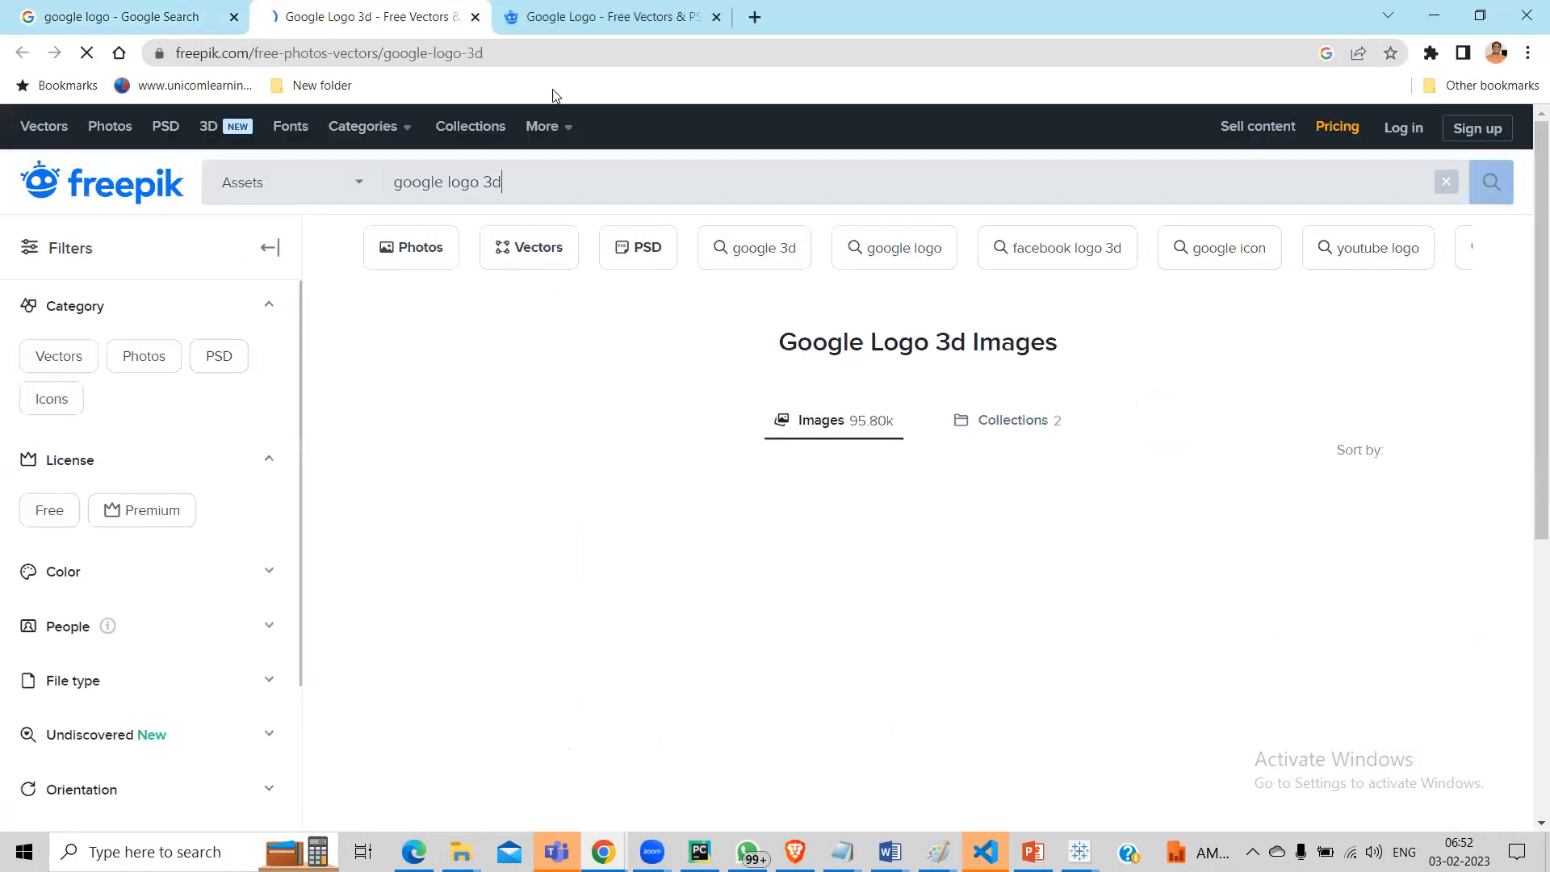
pyautogui.click(557, 521)
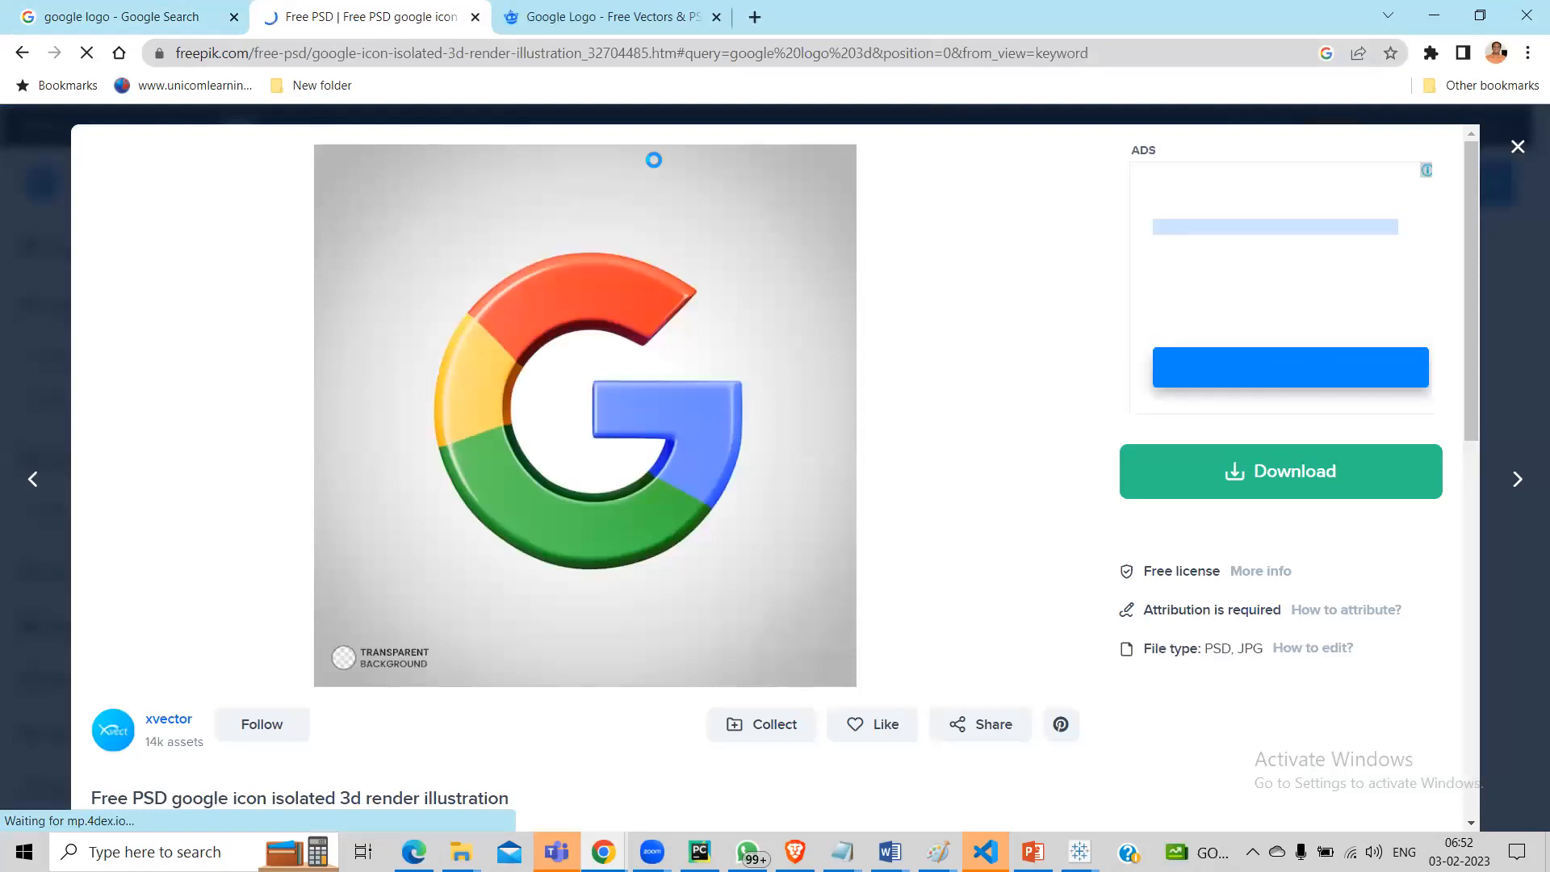
pyautogui.moveTo(677, 53); pyautogui.dragTo(8, 53)
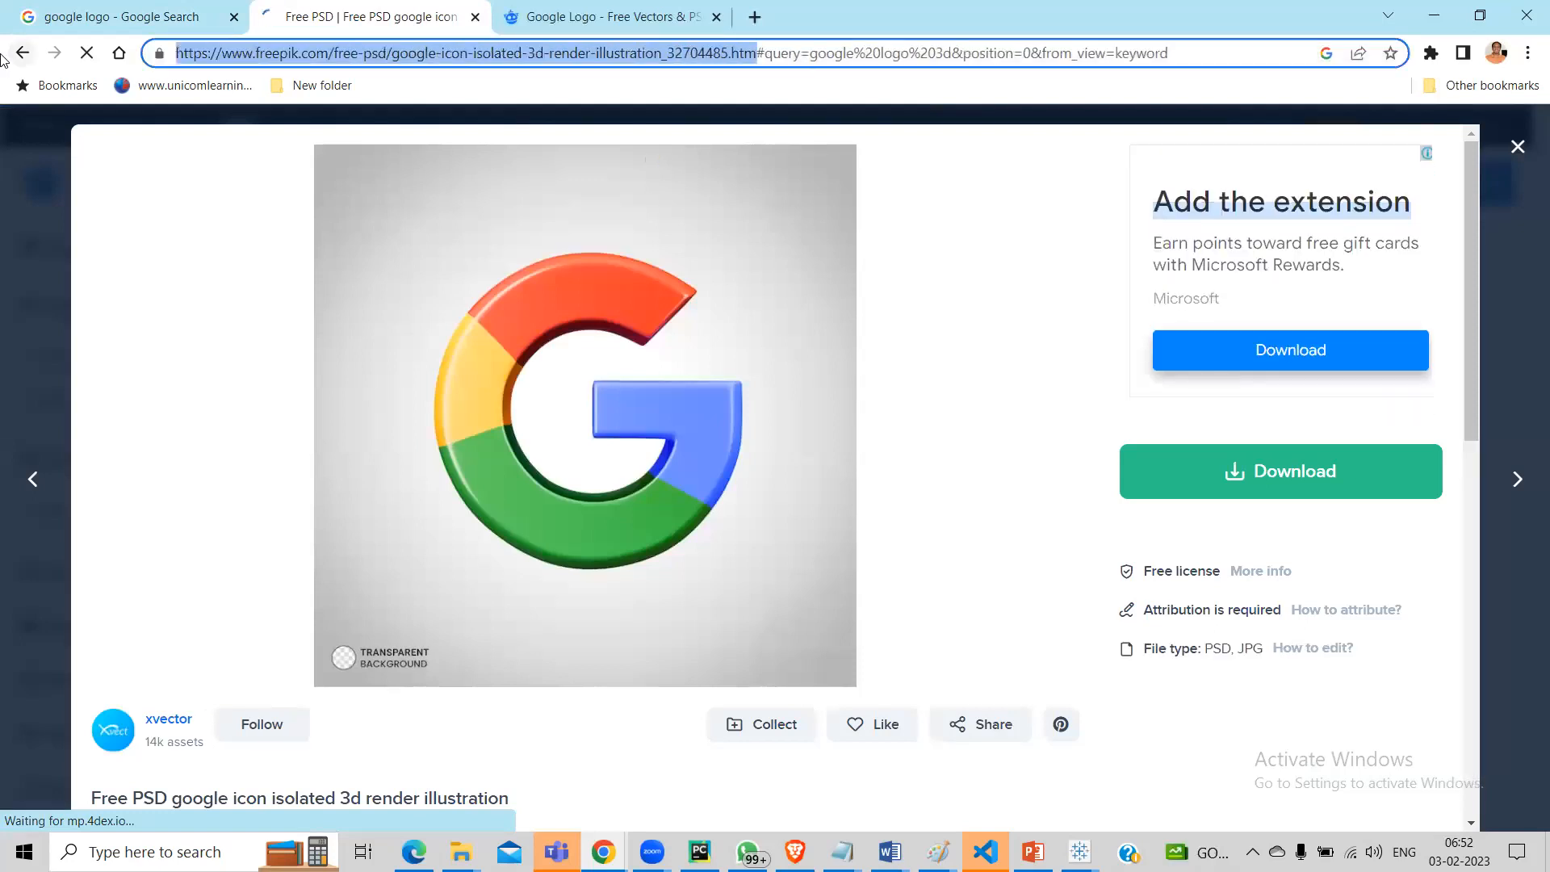
pyautogui.press('BackSpace')
pyautogui.hotkey('ctrl', 'a')
pyautogui.press('Escape')
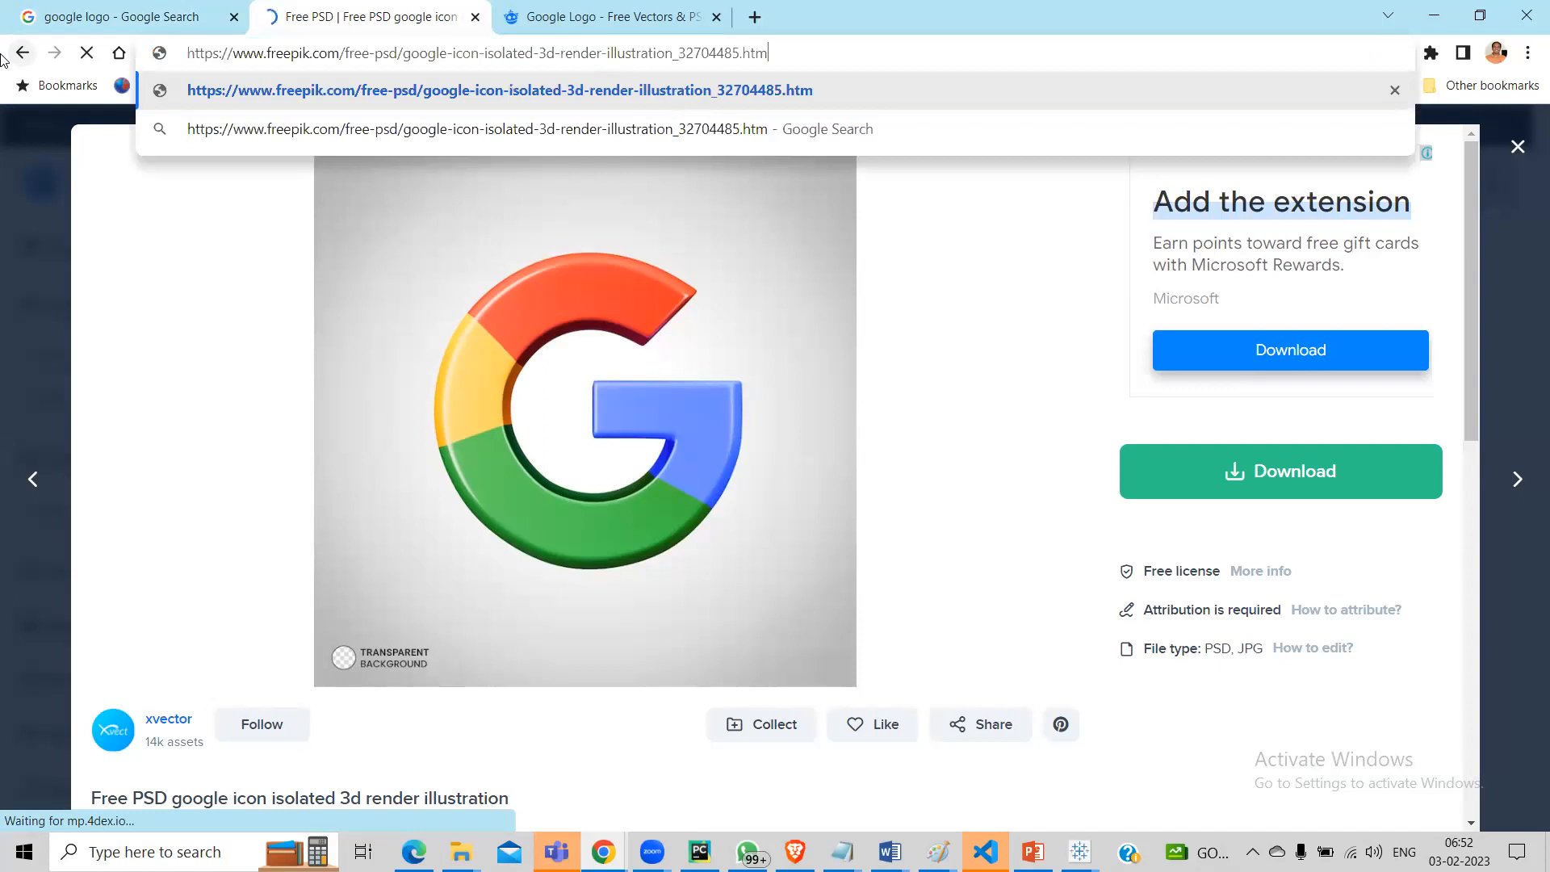
pyautogui.press('Escape')
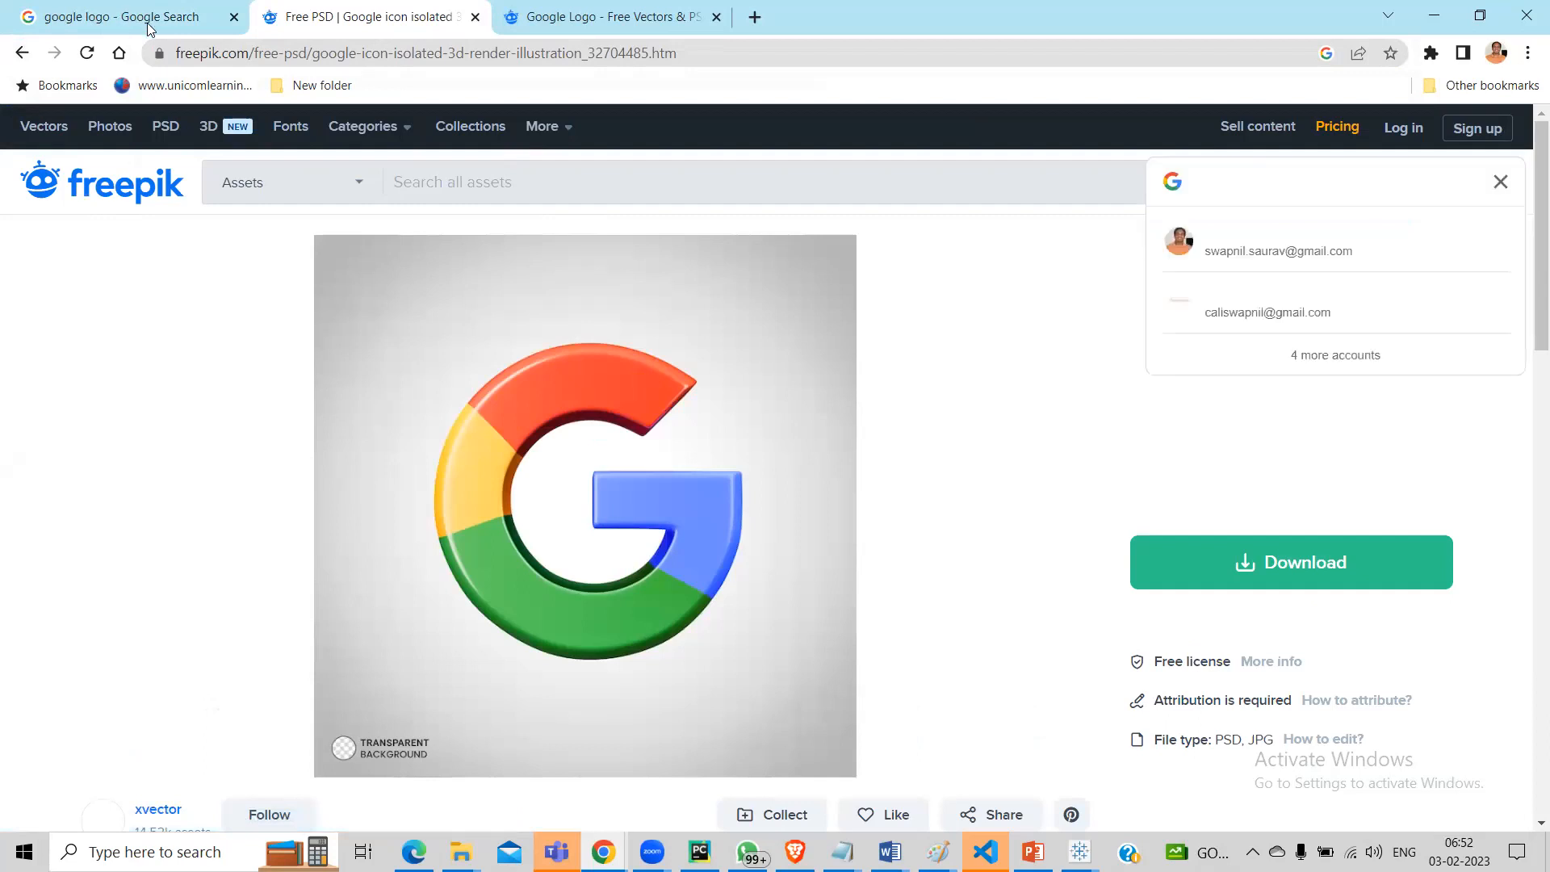
# Step: Switch to Tableau Public and replace the image object's web image URL with the copied Freepik address google-icon-isolated-3d-render-illustration_32704485.htm
pyautogui.hotkey('alt', 'Tab')
pyautogui.click(735, 295)
pyautogui.hotkey('ctrl', 'a')
pyautogui.hotkey('ctrl', 'v')
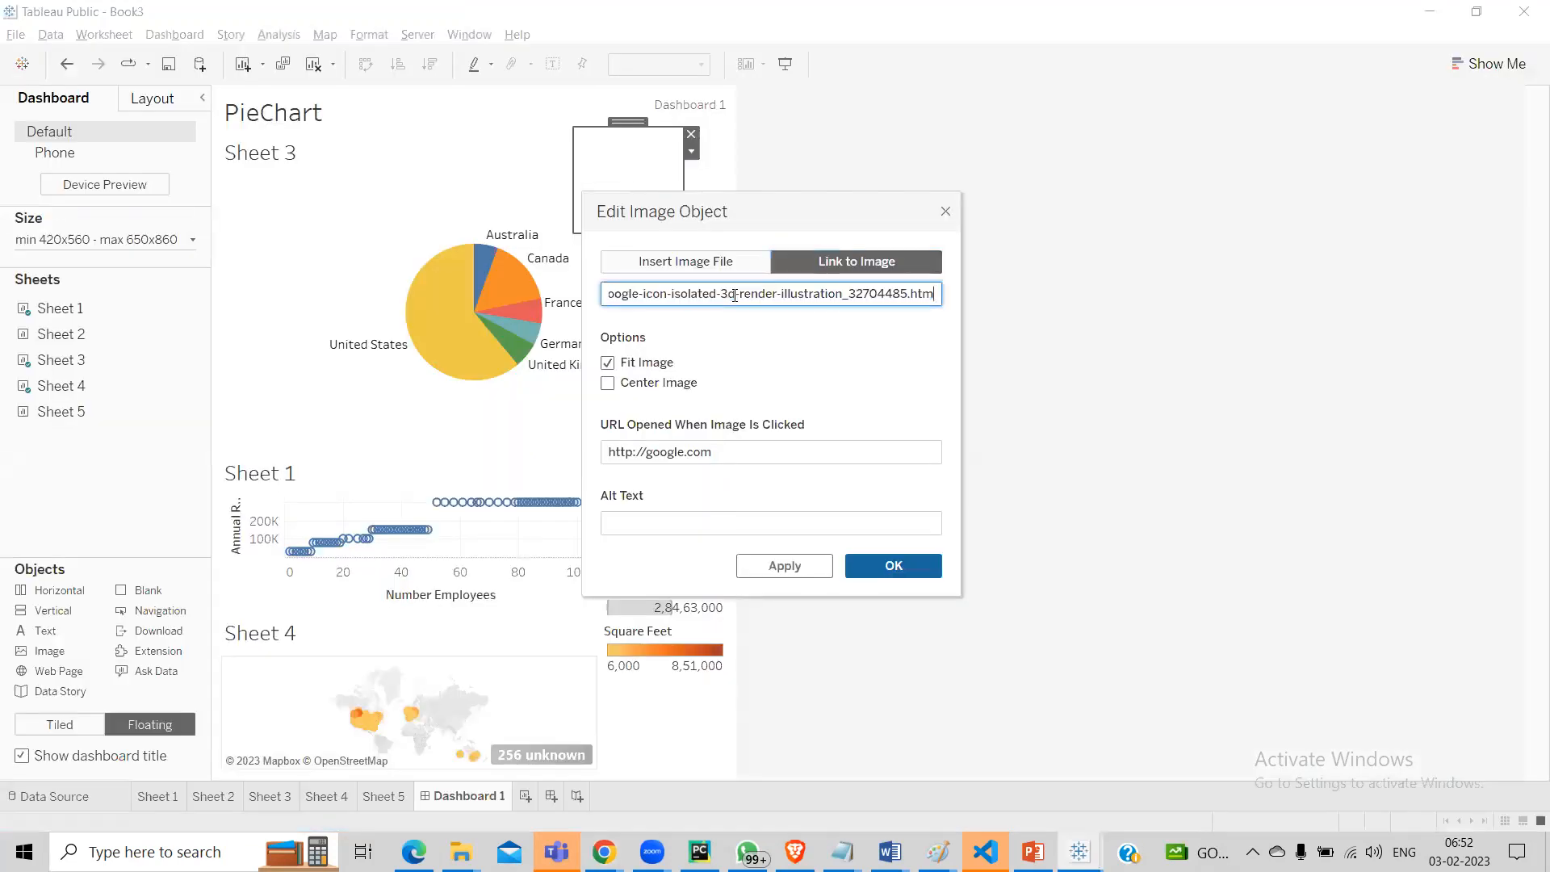
pyautogui.click(821, 570)
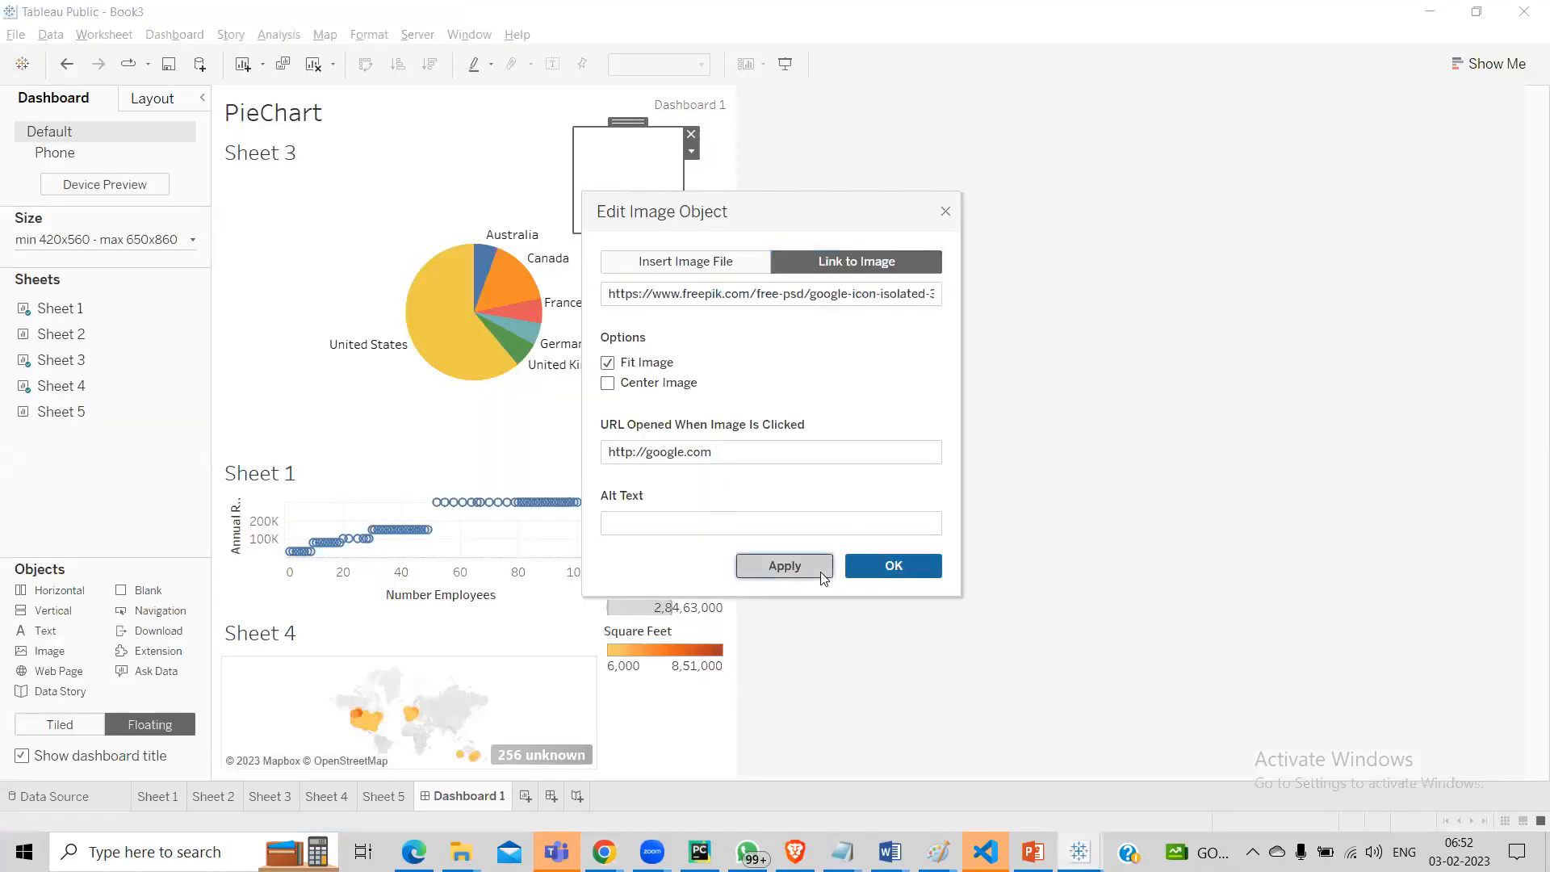
pyautogui.click(867, 568)
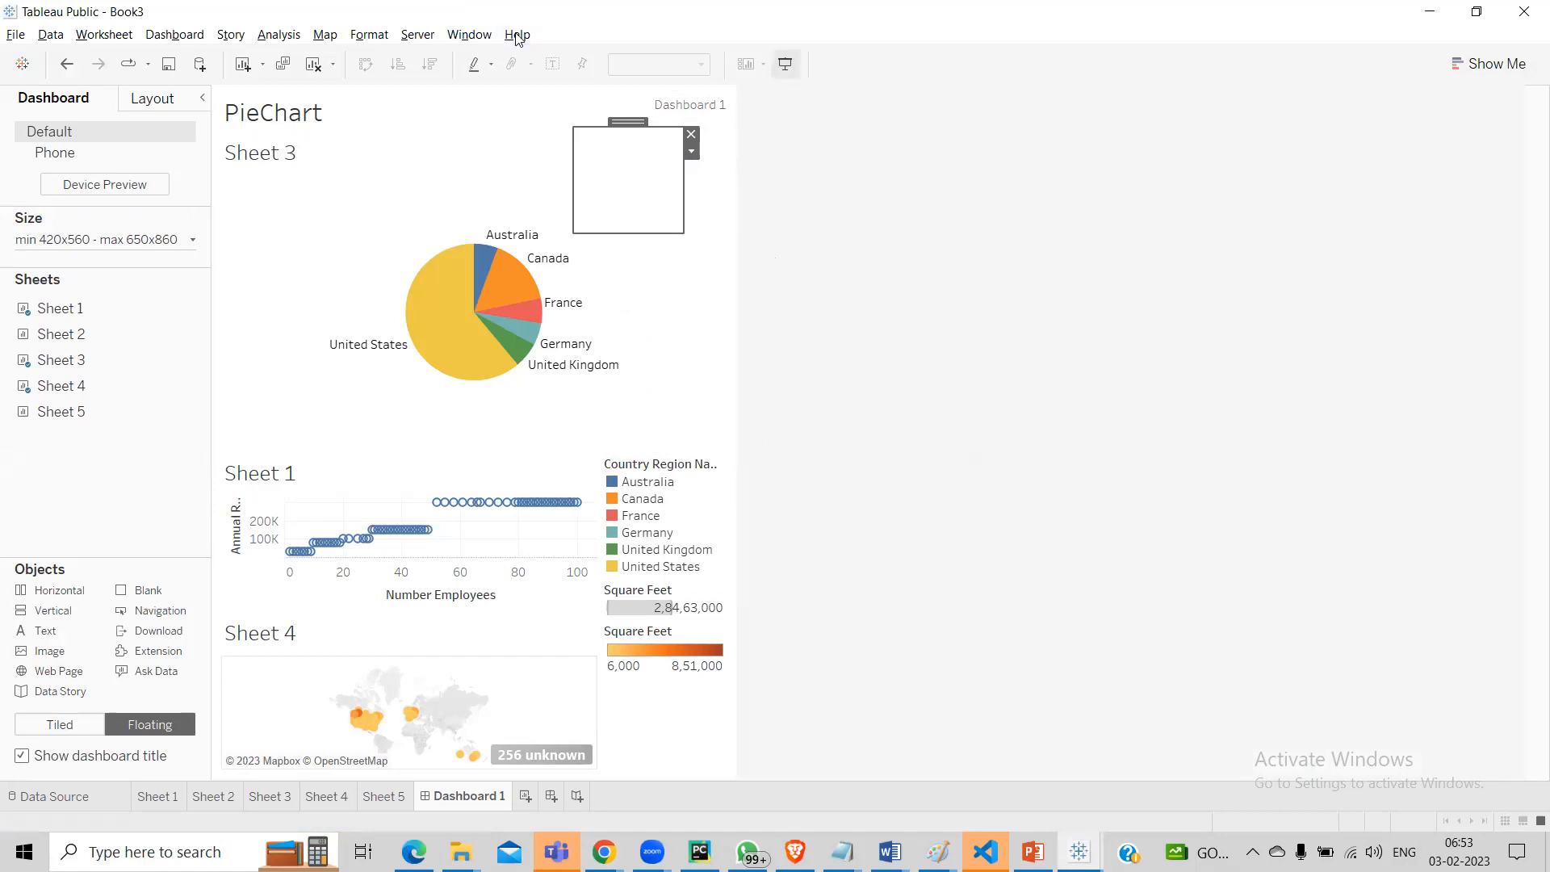
# Step: Check the dashboard in presentation mode, return to the editing view and deselect the dashboard objects
pyautogui.press('F7')
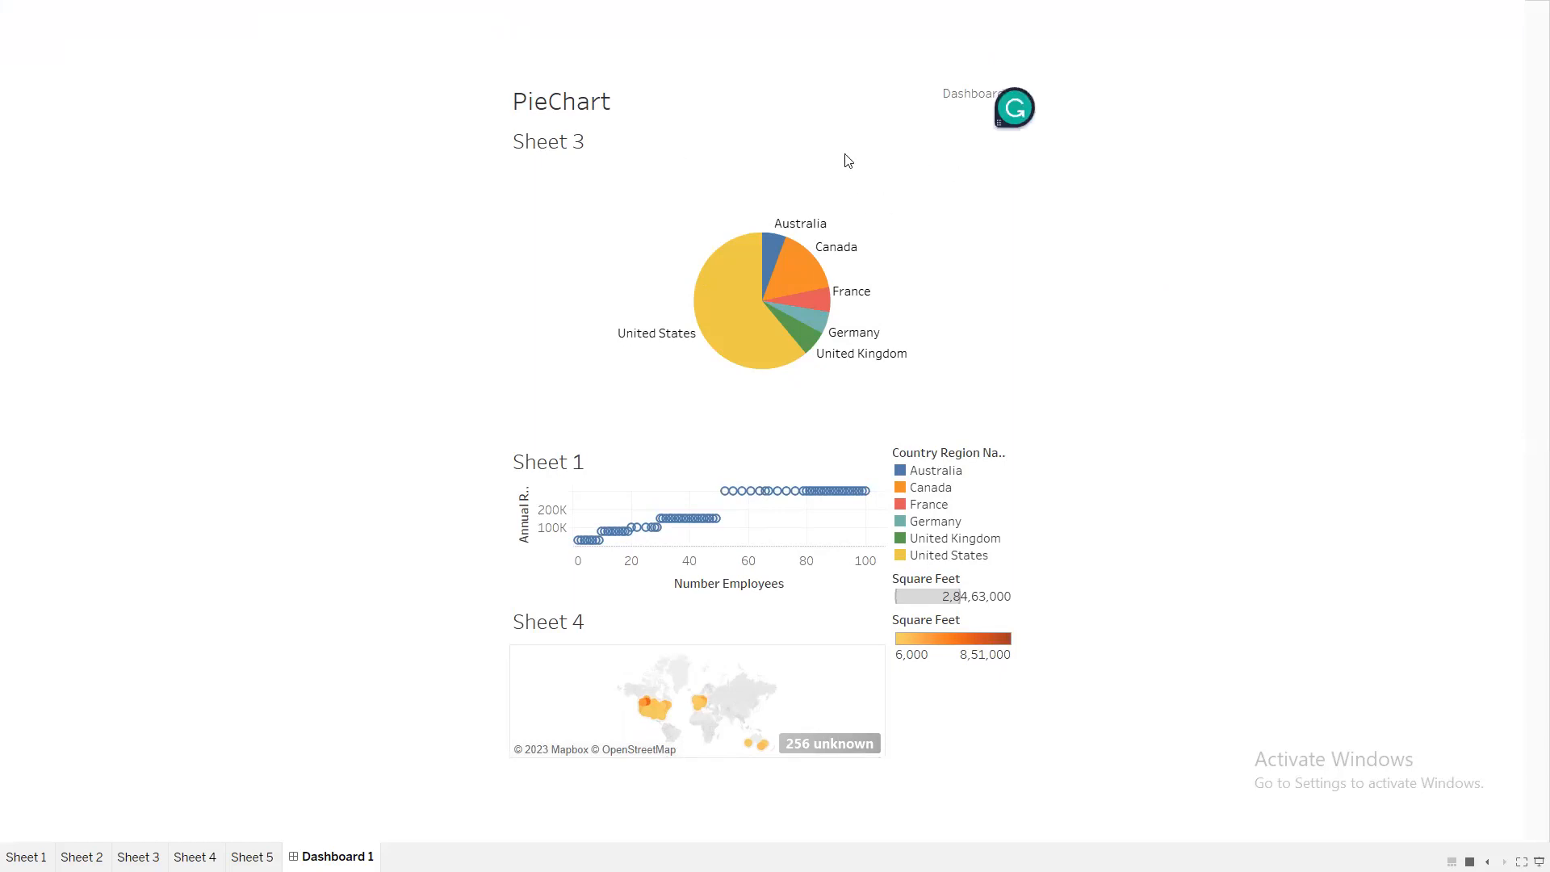
pyautogui.press('Escape')
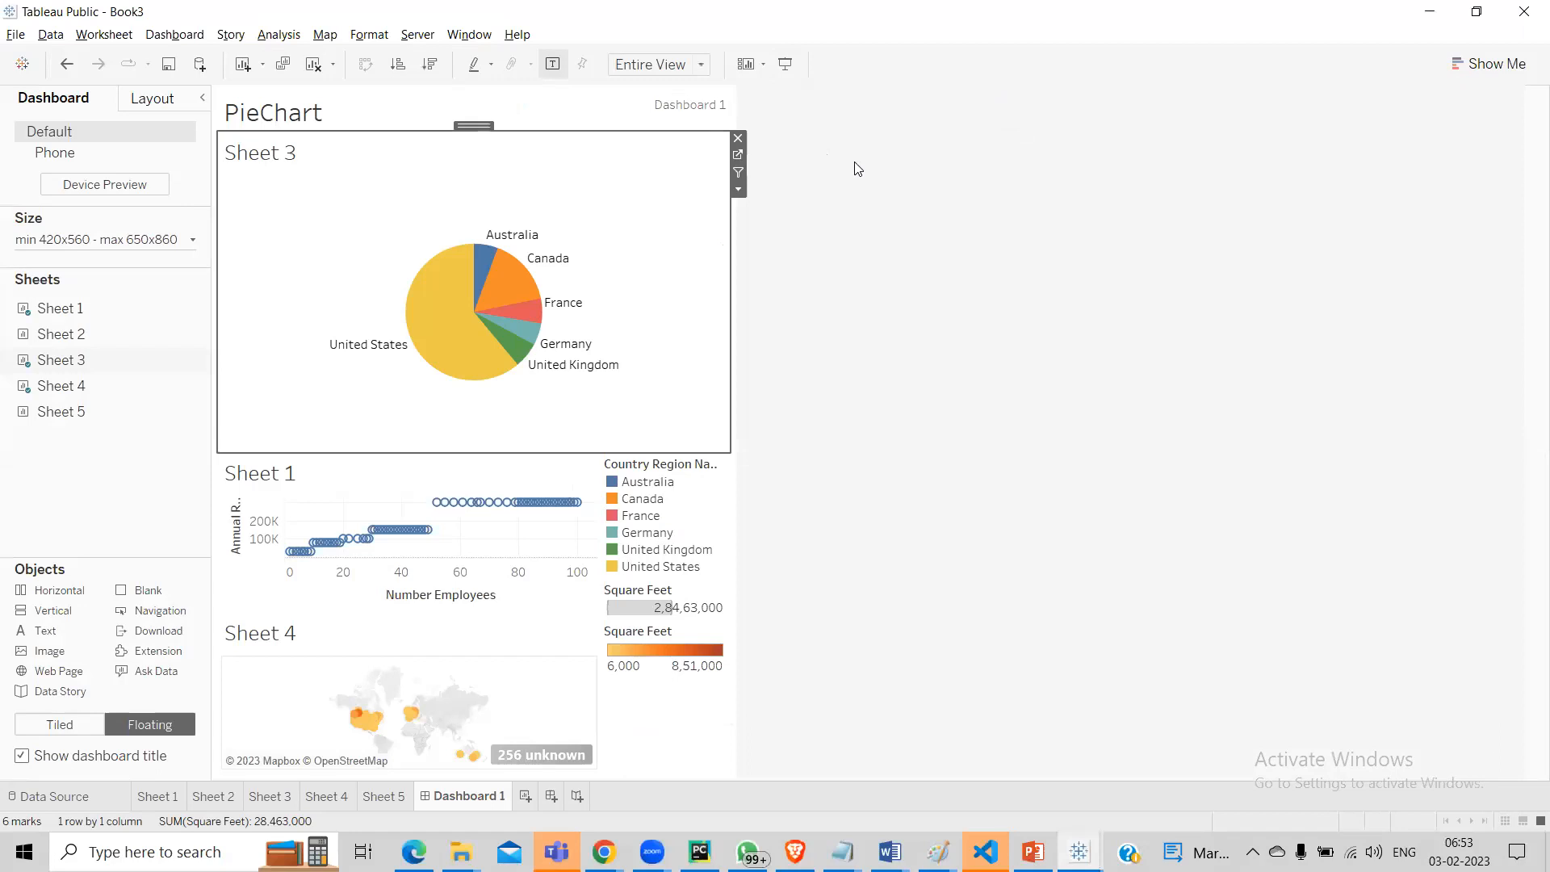
pyautogui.click(858, 163)
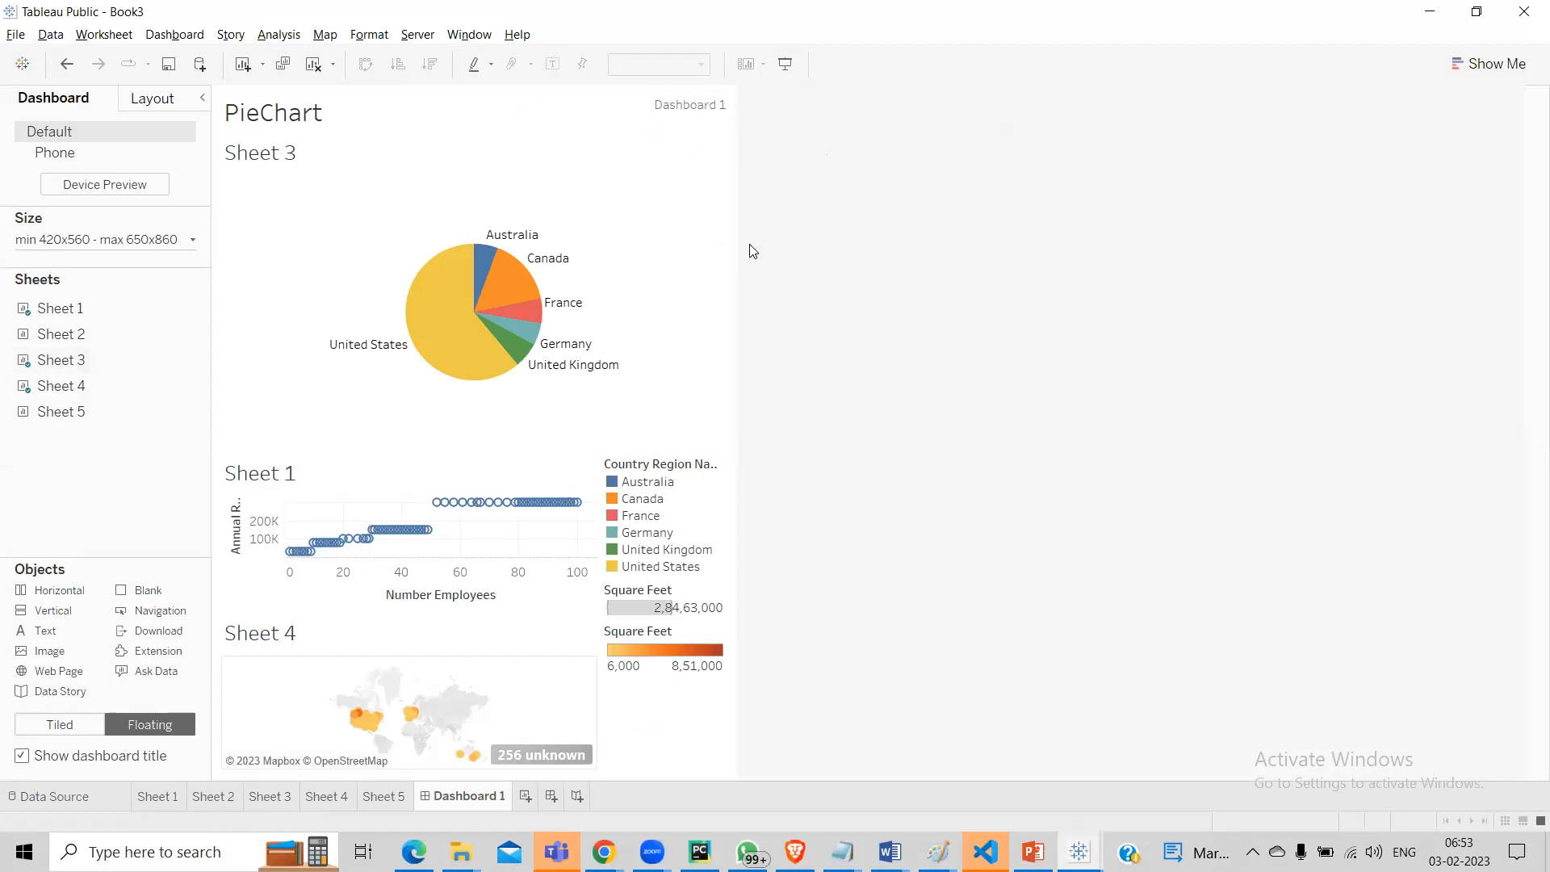
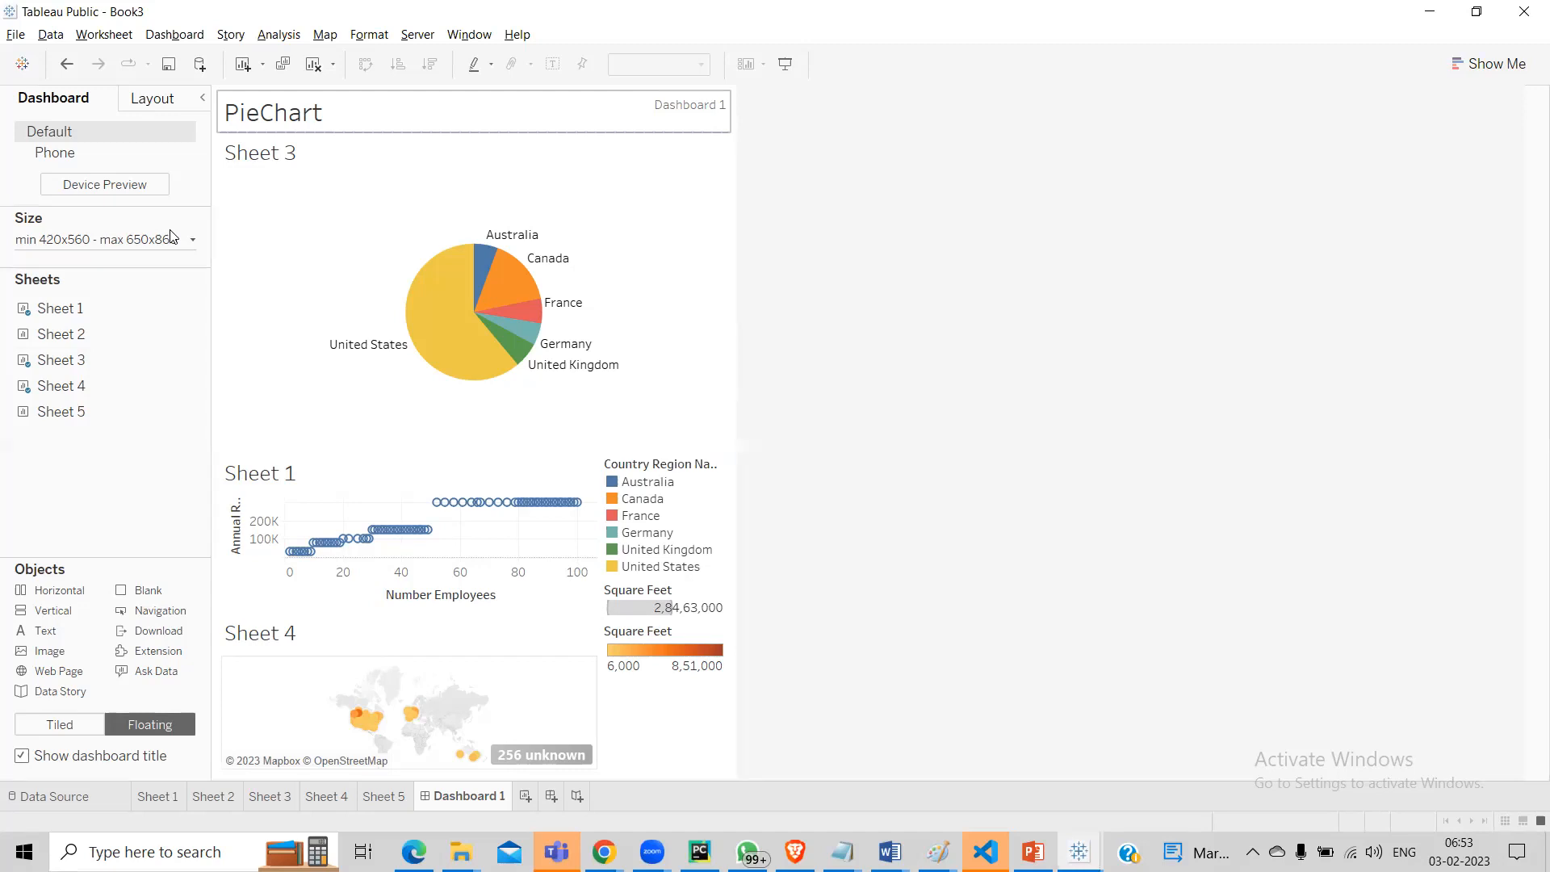
# Step: Review the dashboard image object's settings, including the URL opened when the image is clicked, and close them
pyautogui.rightClick(631, 175)
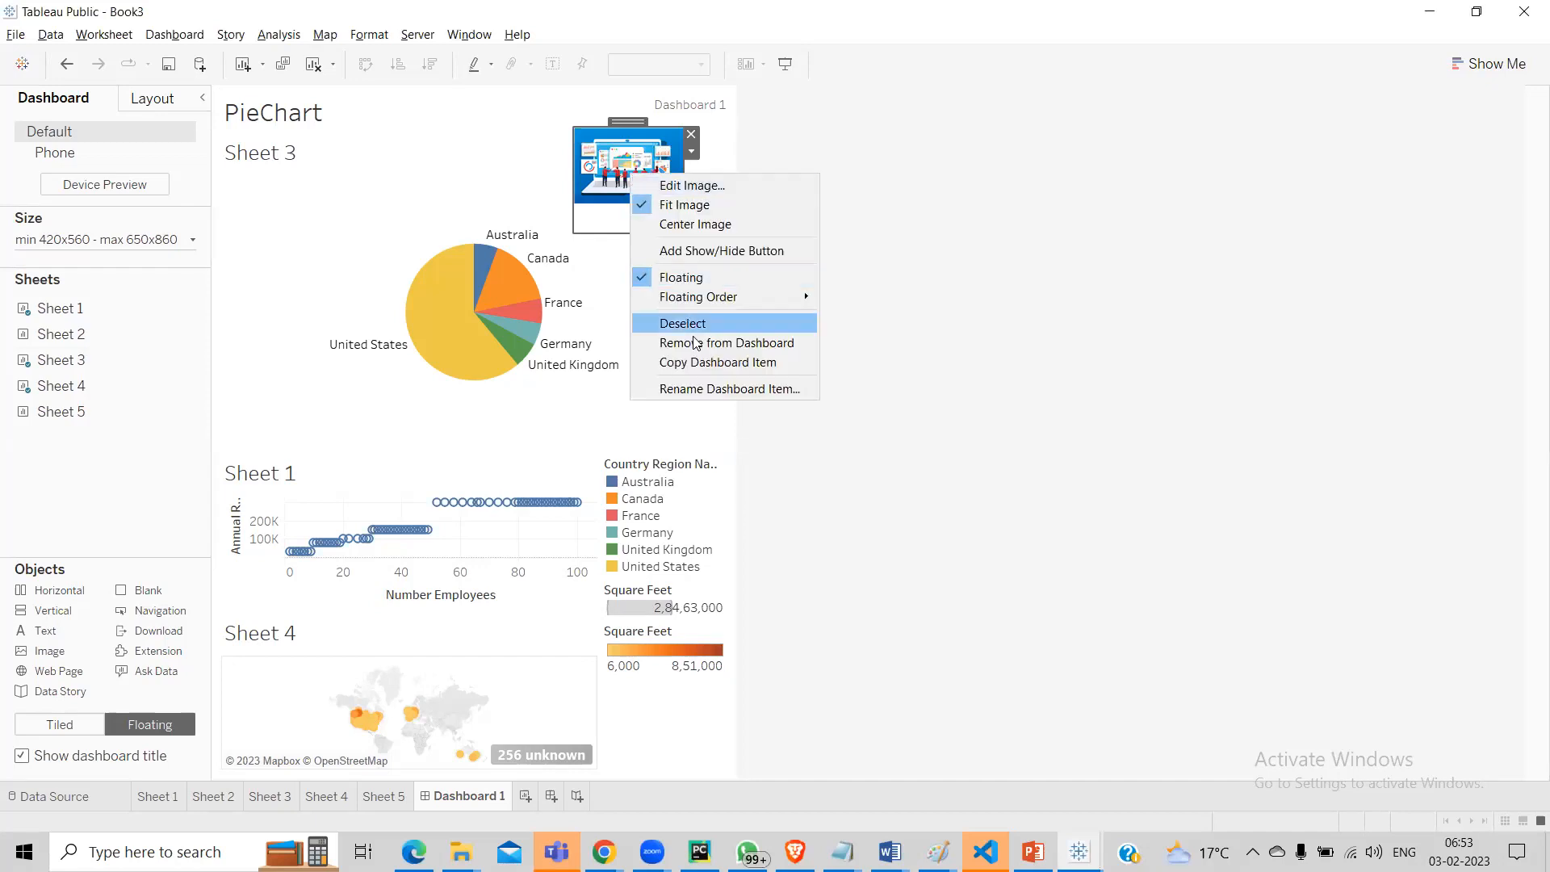
pyautogui.click(657, 183)
pyautogui.click(664, 454)
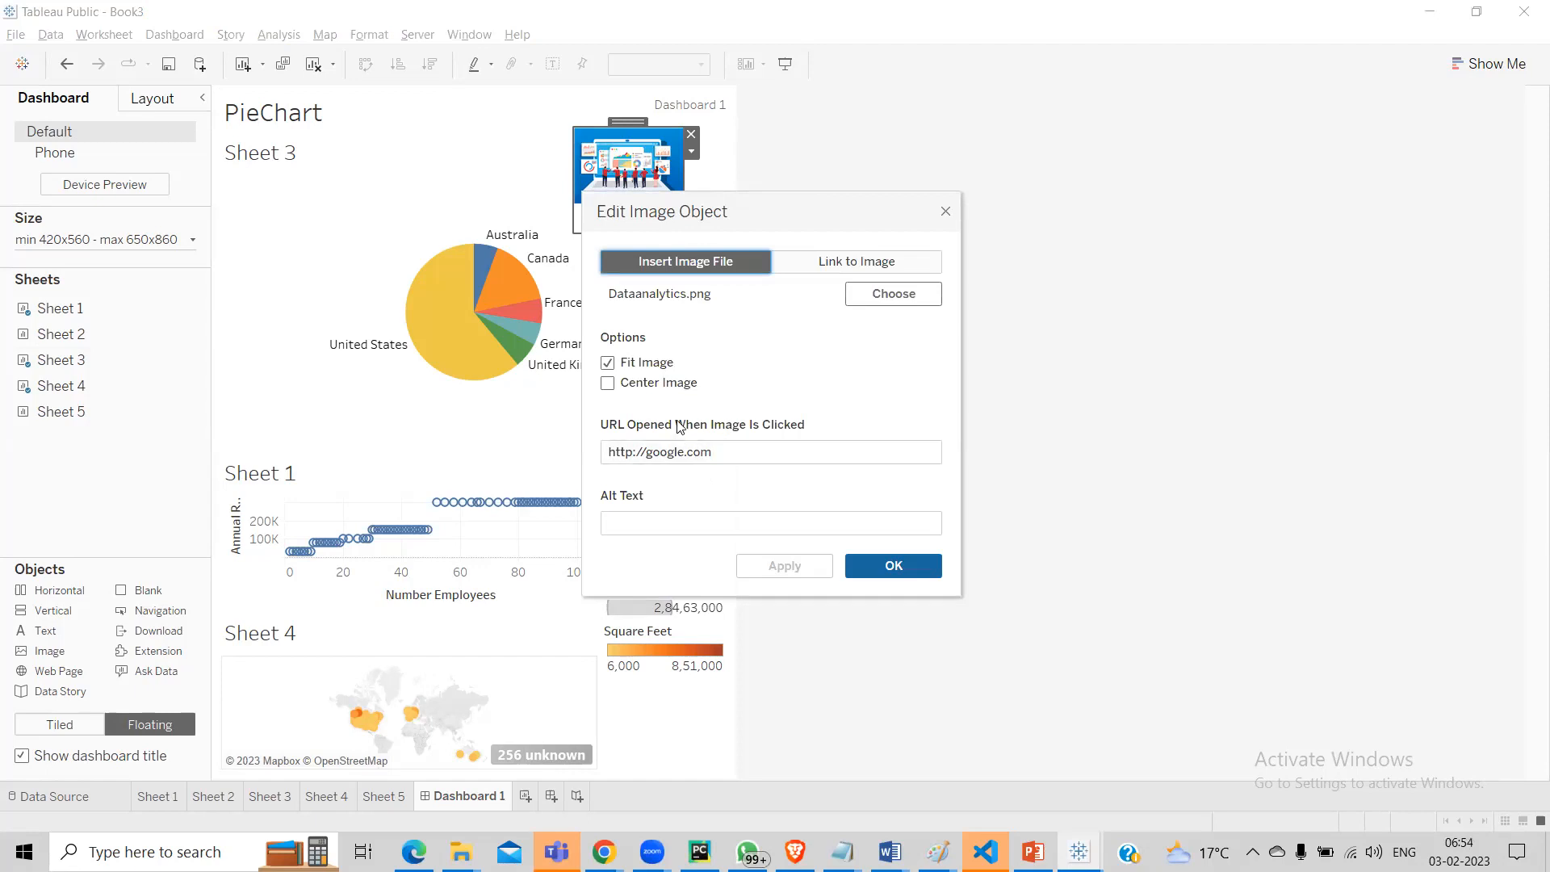
pyautogui.click(886, 568)
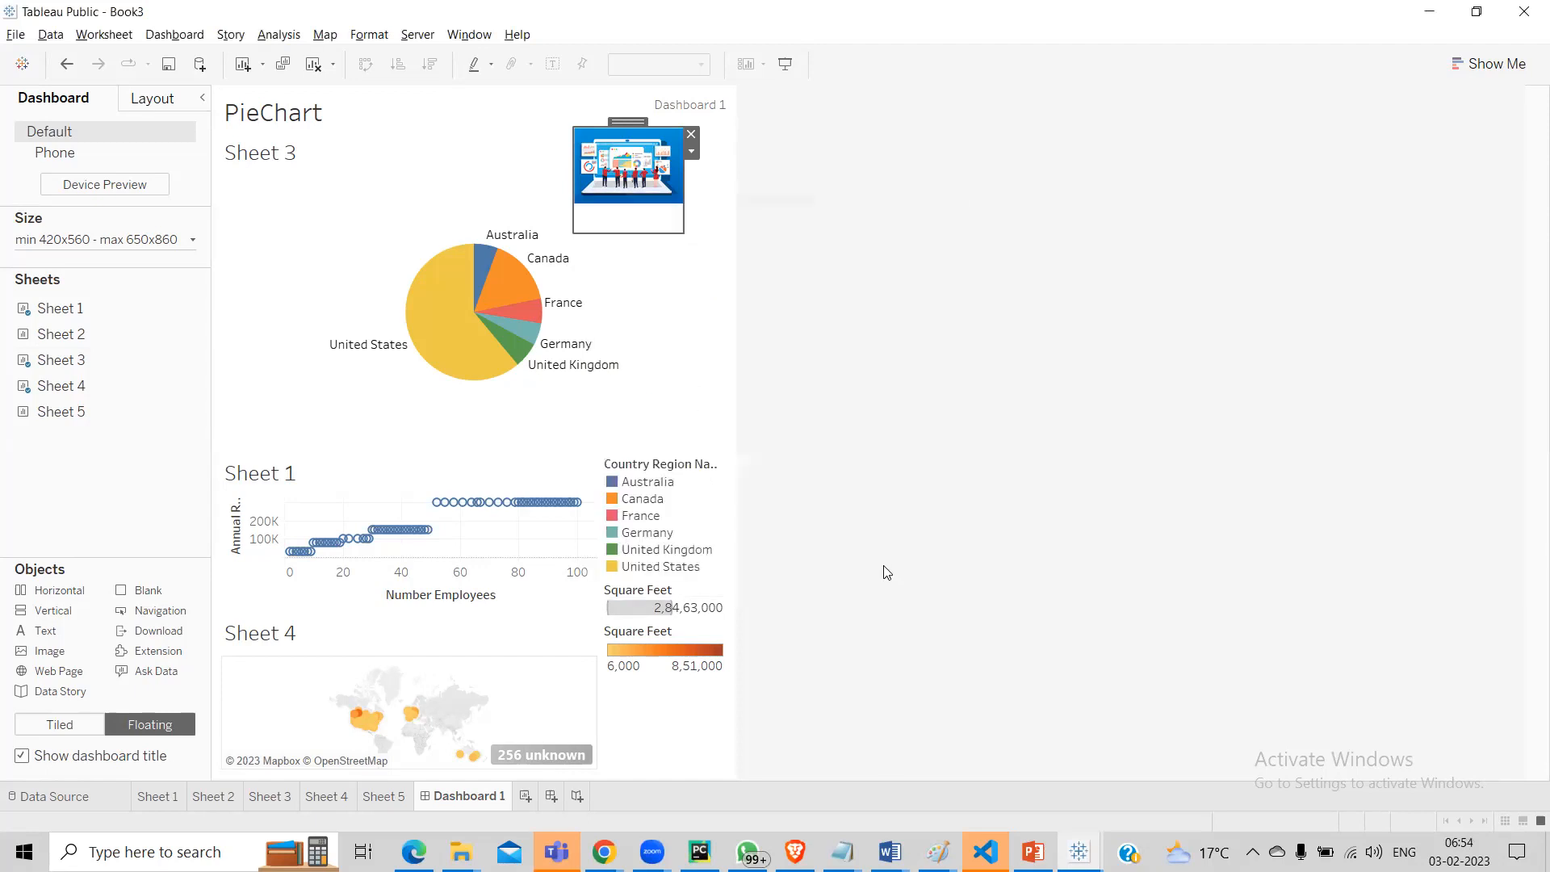
# Step: Test the image's web link in presentation mode and return to the dashboard's editing view
pyautogui.press('F7')
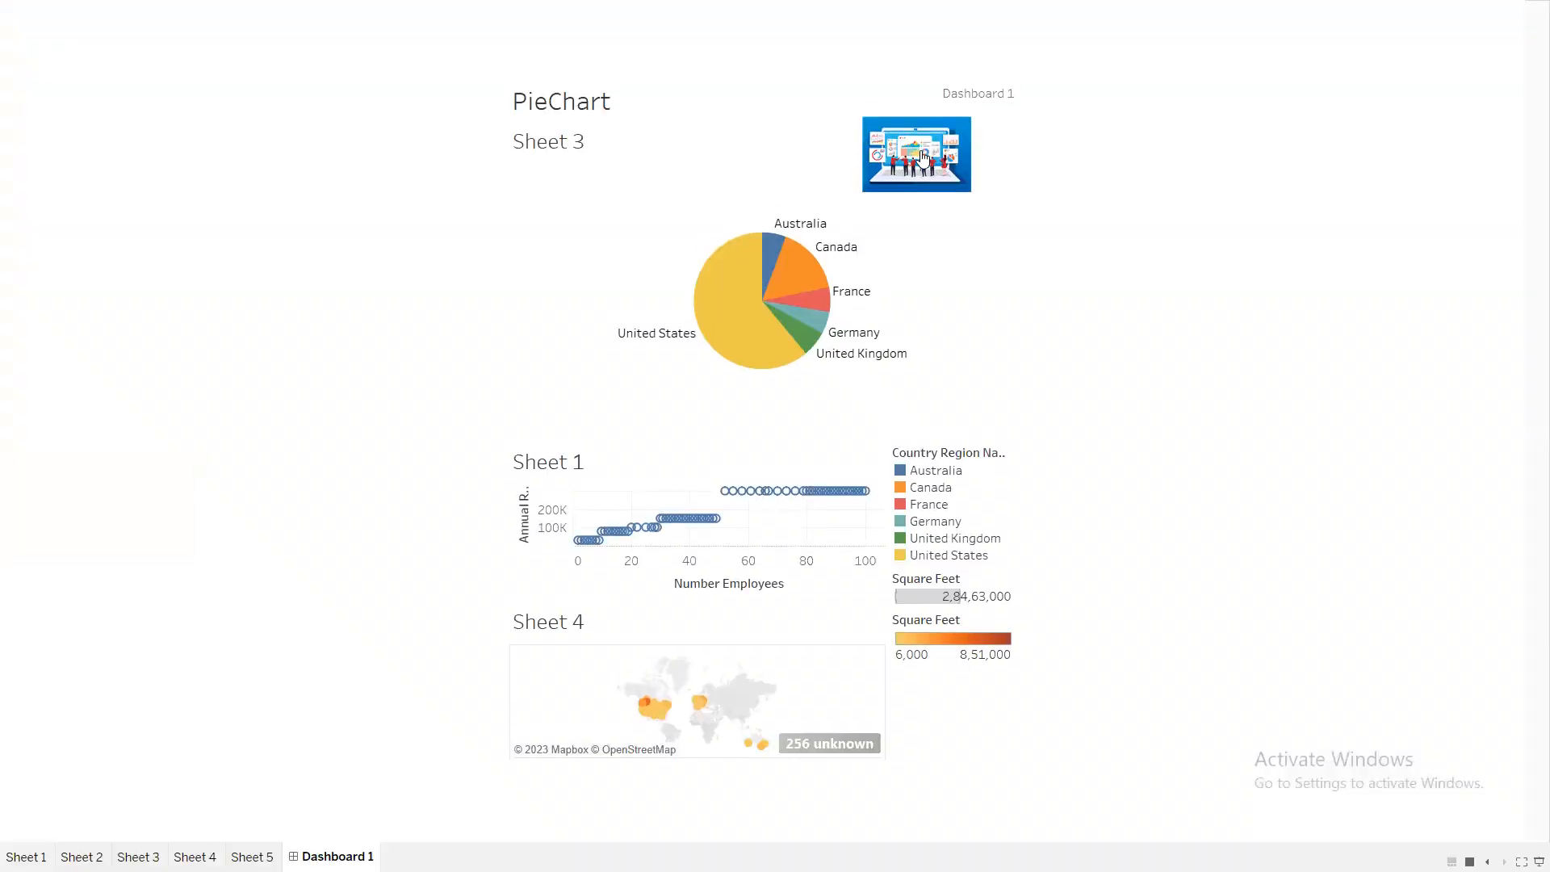
pyautogui.click(923, 157)
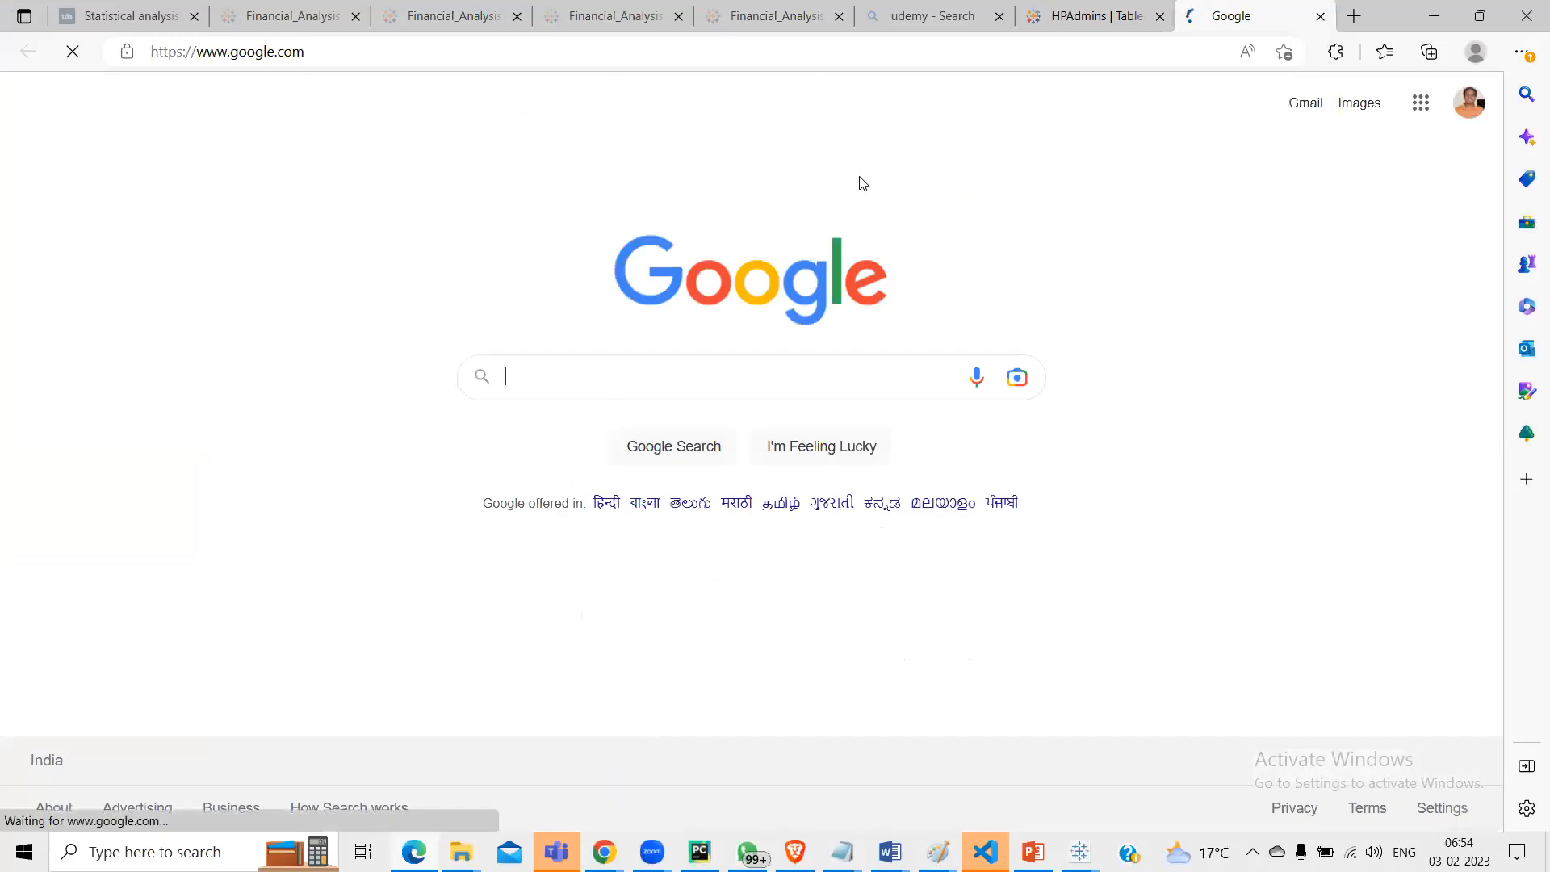
pyautogui.hotkey('alt', 'Tab')
pyautogui.hotkey('alt', 'Tab')
pyautogui.hotkey('alt', 'Tab')
pyautogui.moveTo(878, 364)
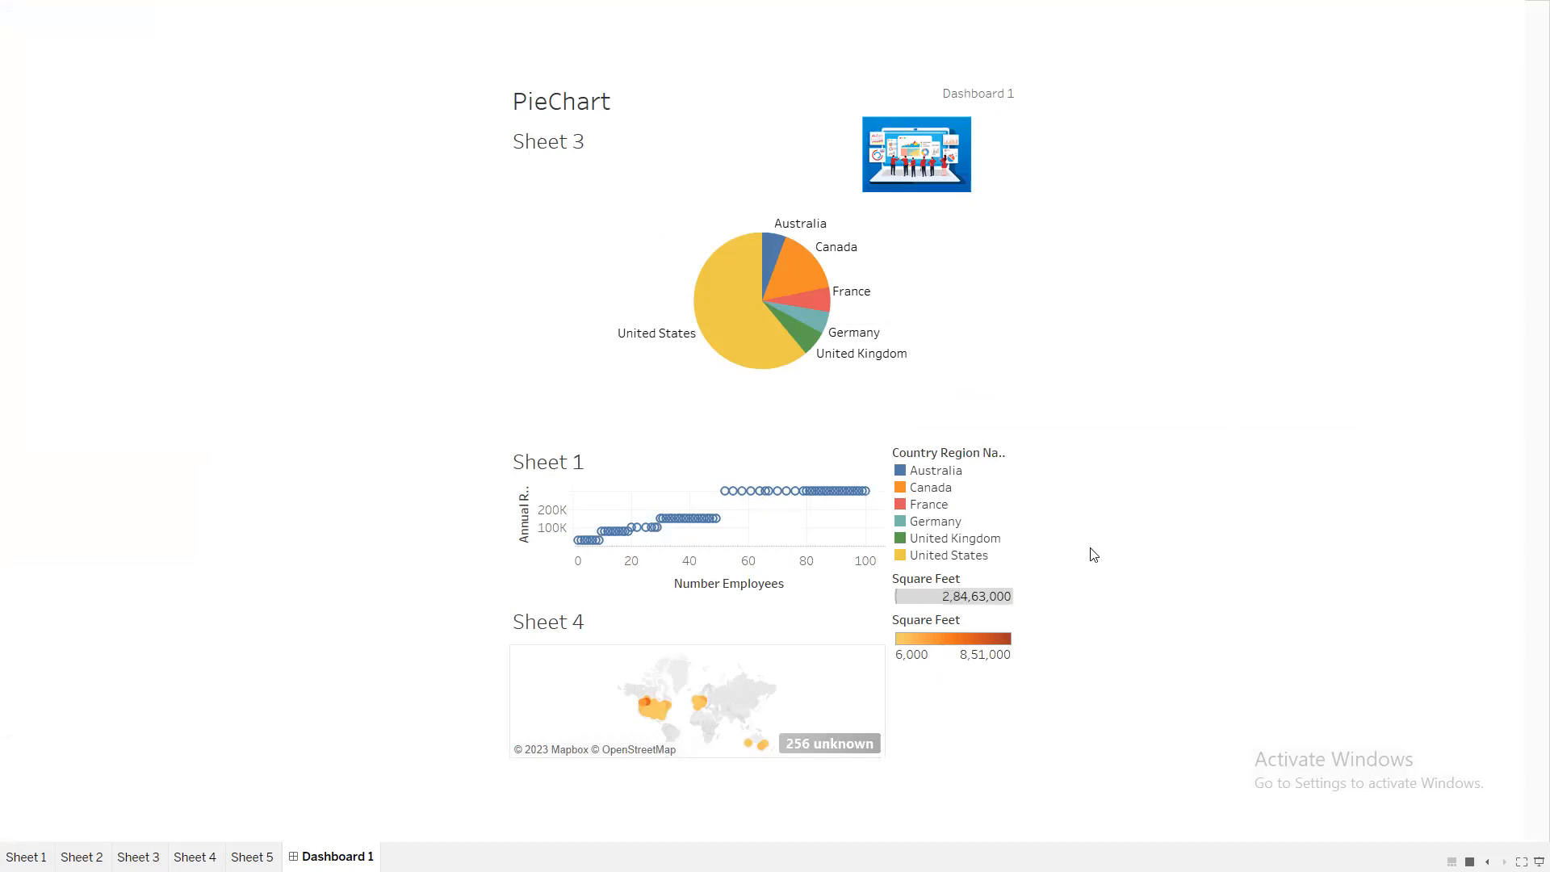
pyautogui.press('Escape')
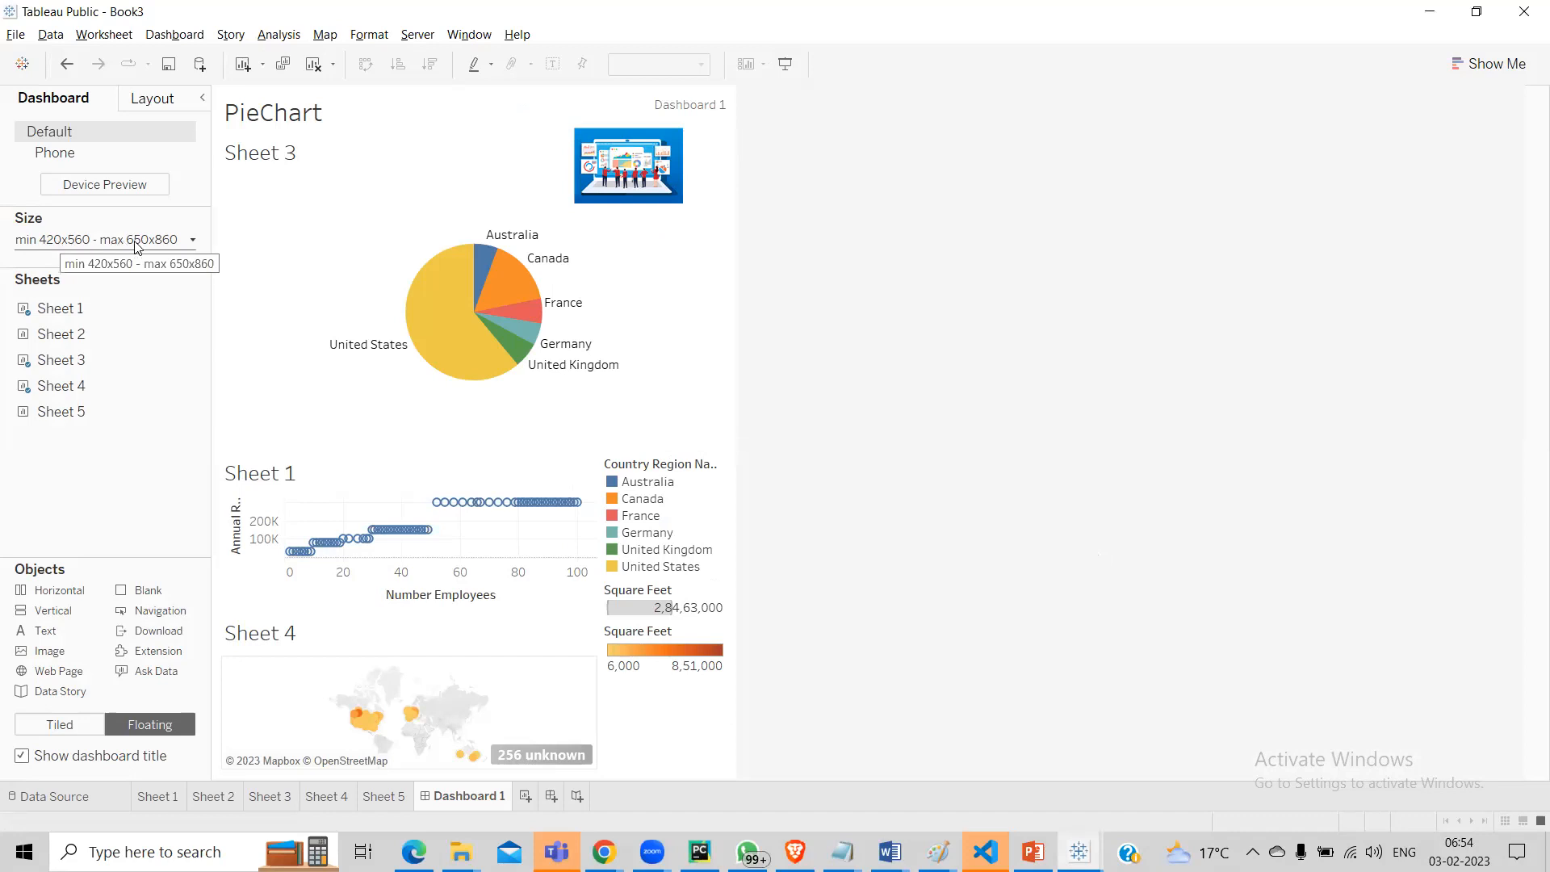
# Step: Turn off the minimum size in the dashboard's Range size settings
pyautogui.click(192, 240)
pyautogui.click(193, 241)
pyautogui.click(193, 240)
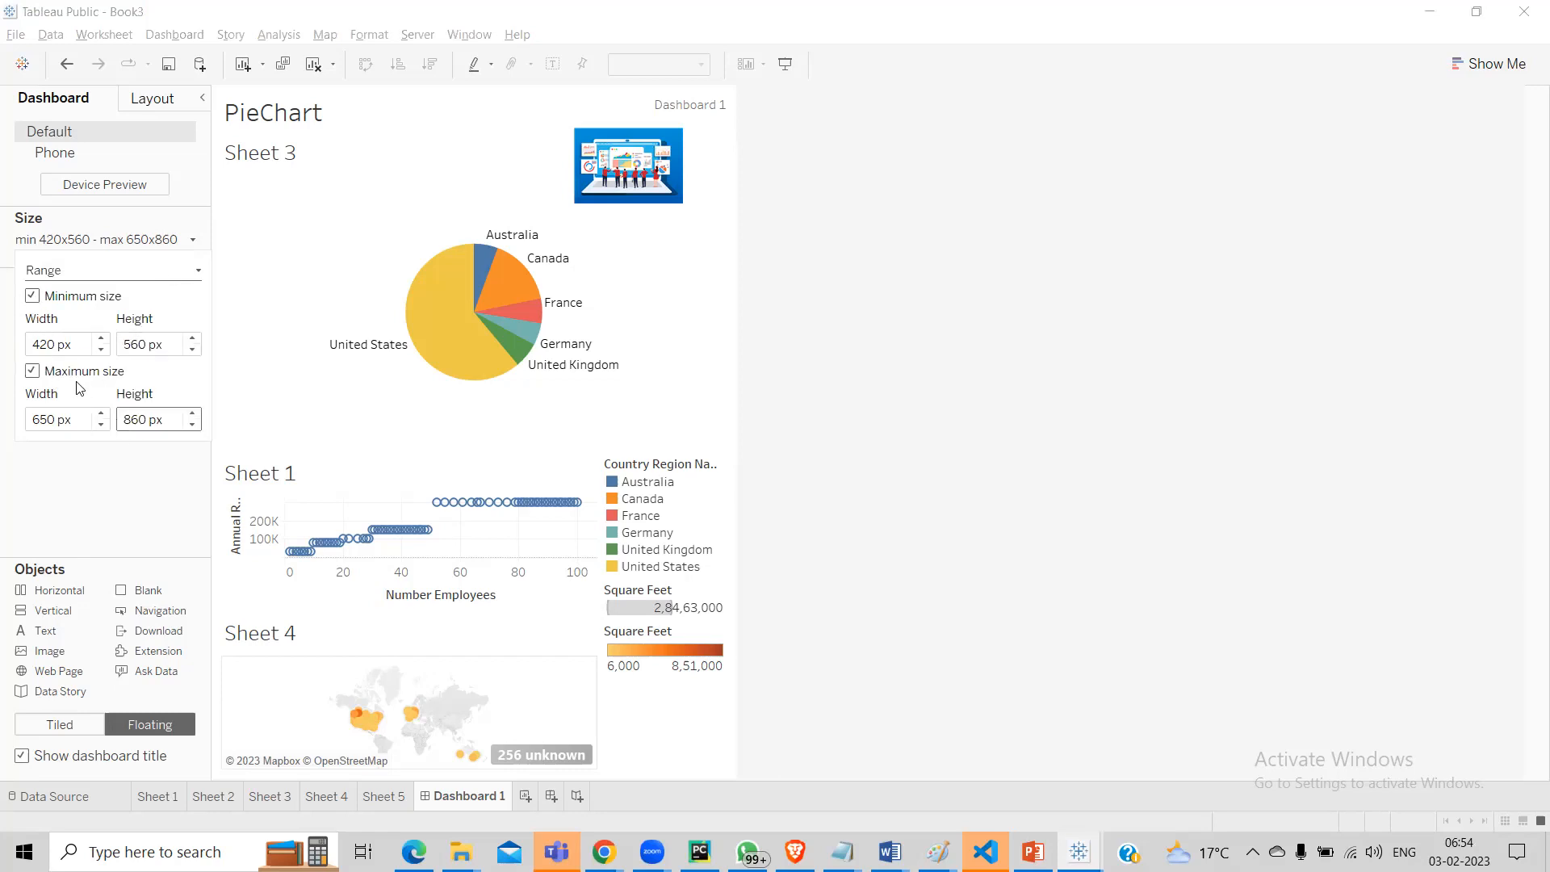
pyautogui.click(32, 299)
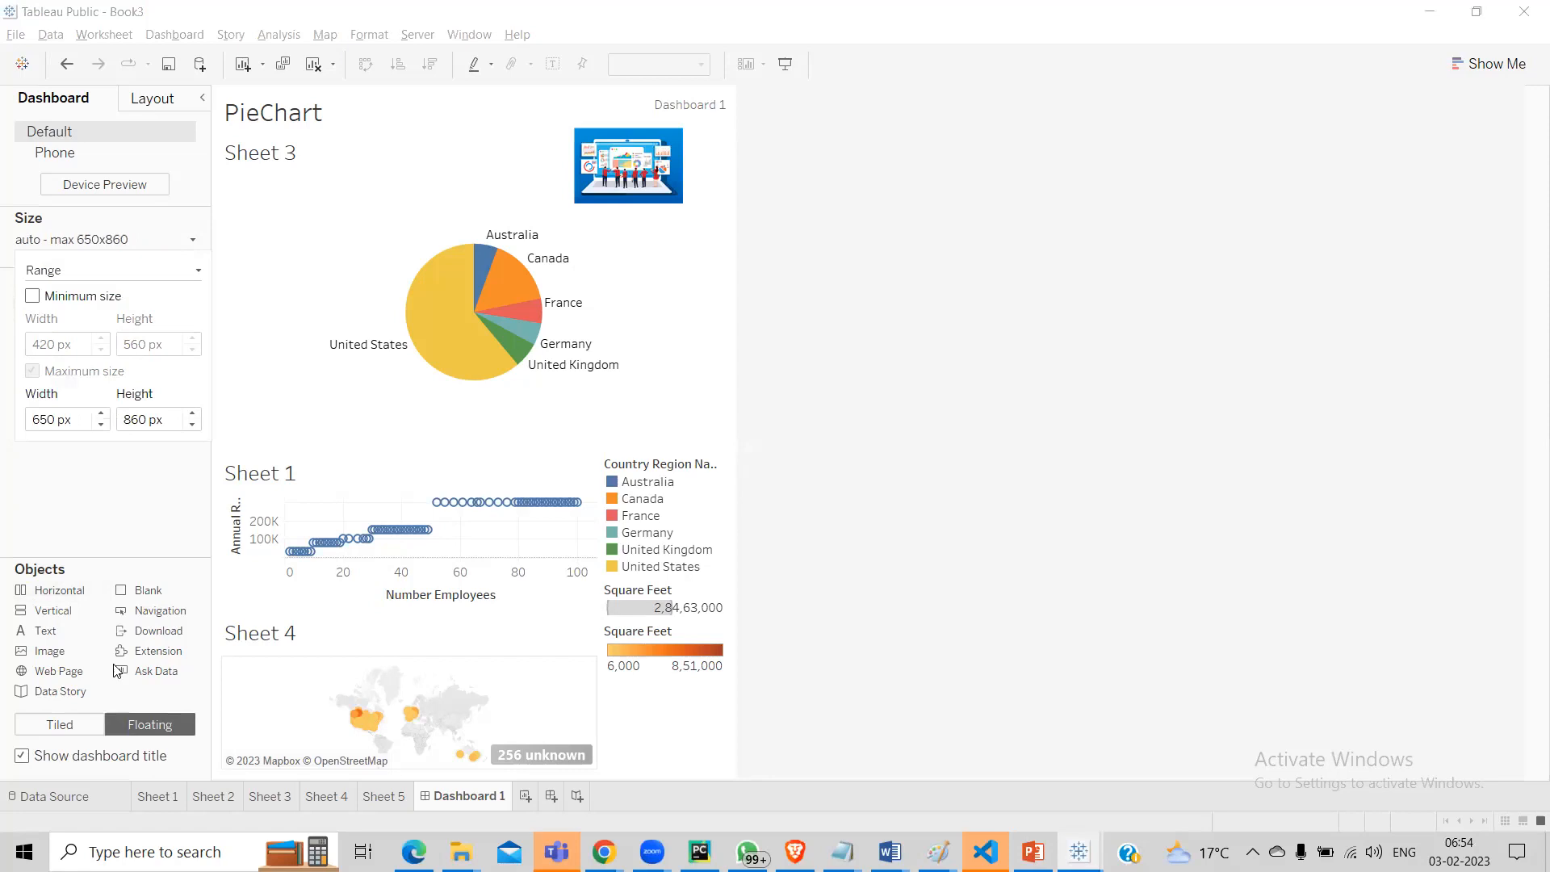
# Step: Set the dashboard's maximum width to 950 px, trying wider and narrower values first, and close the size settings
pyautogui.click(102, 414)
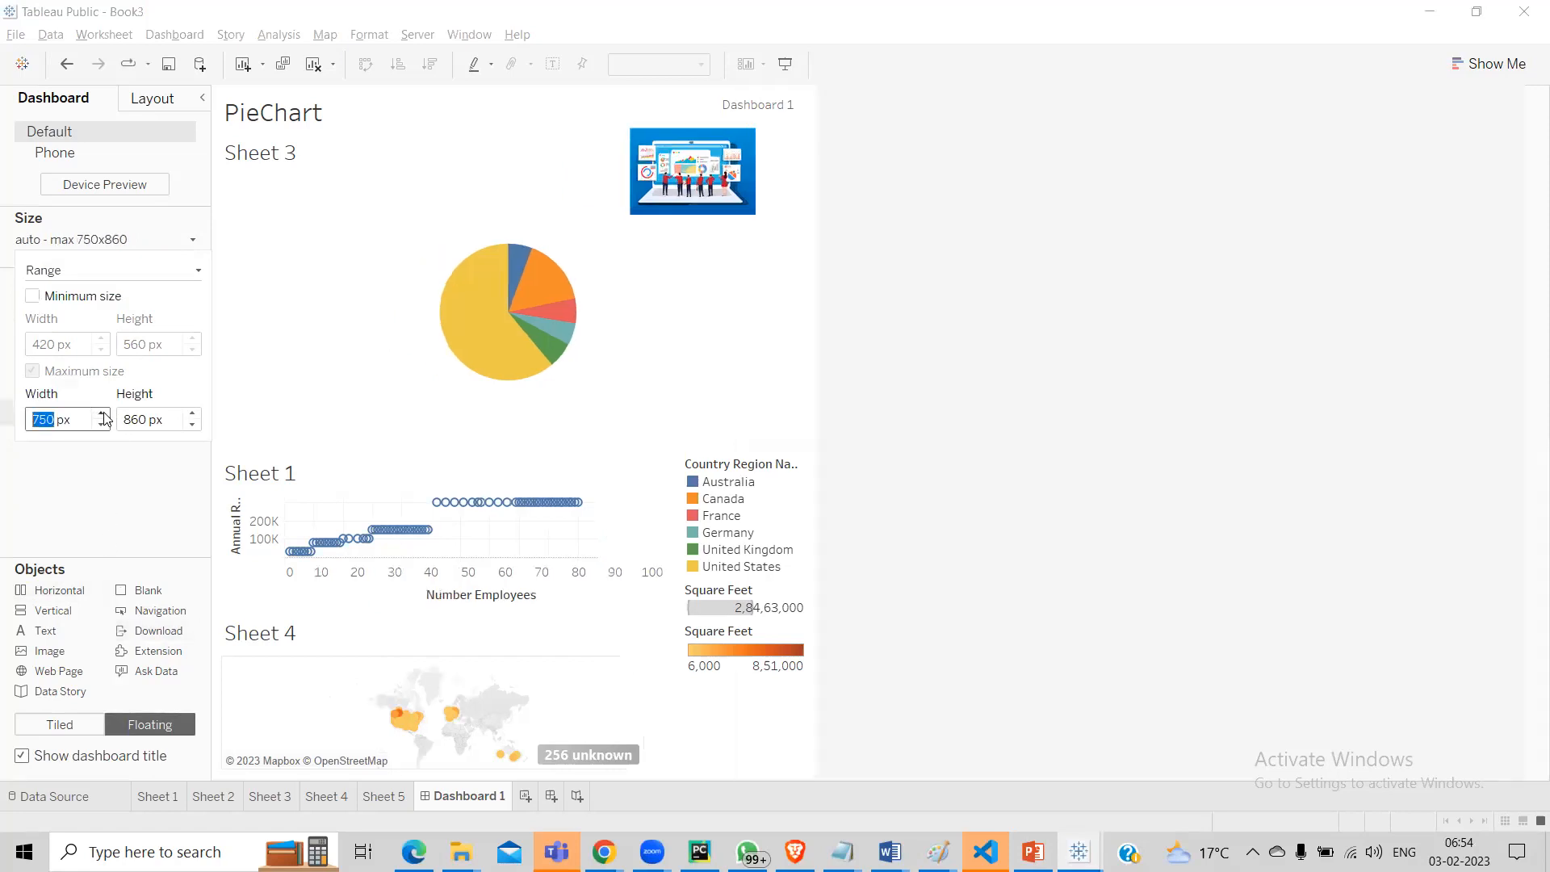
pyautogui.click(103, 414)
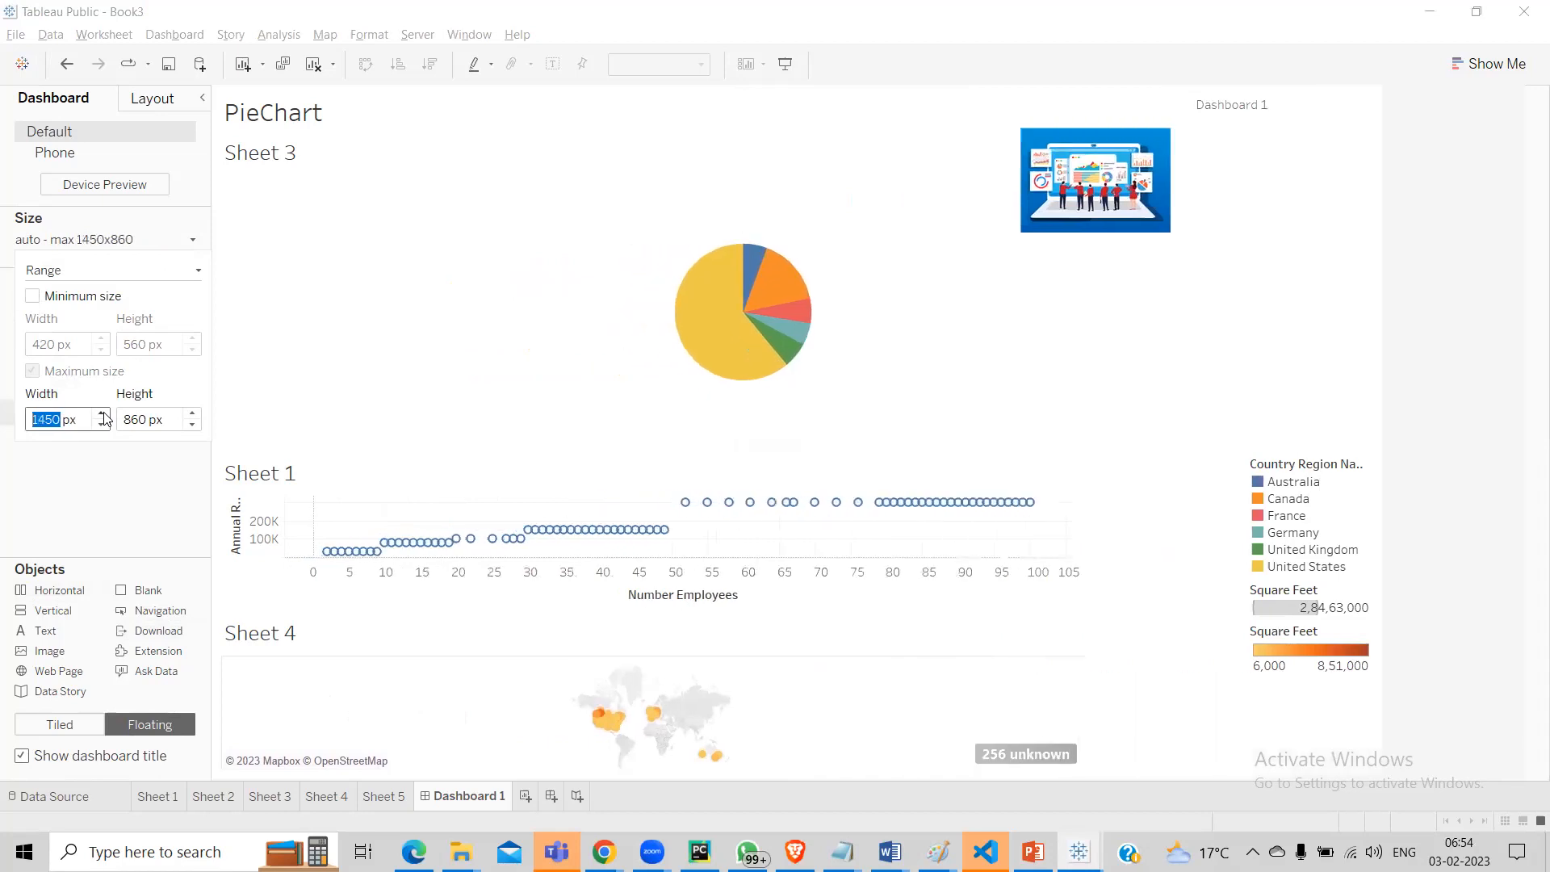
pyautogui.click(101, 426)
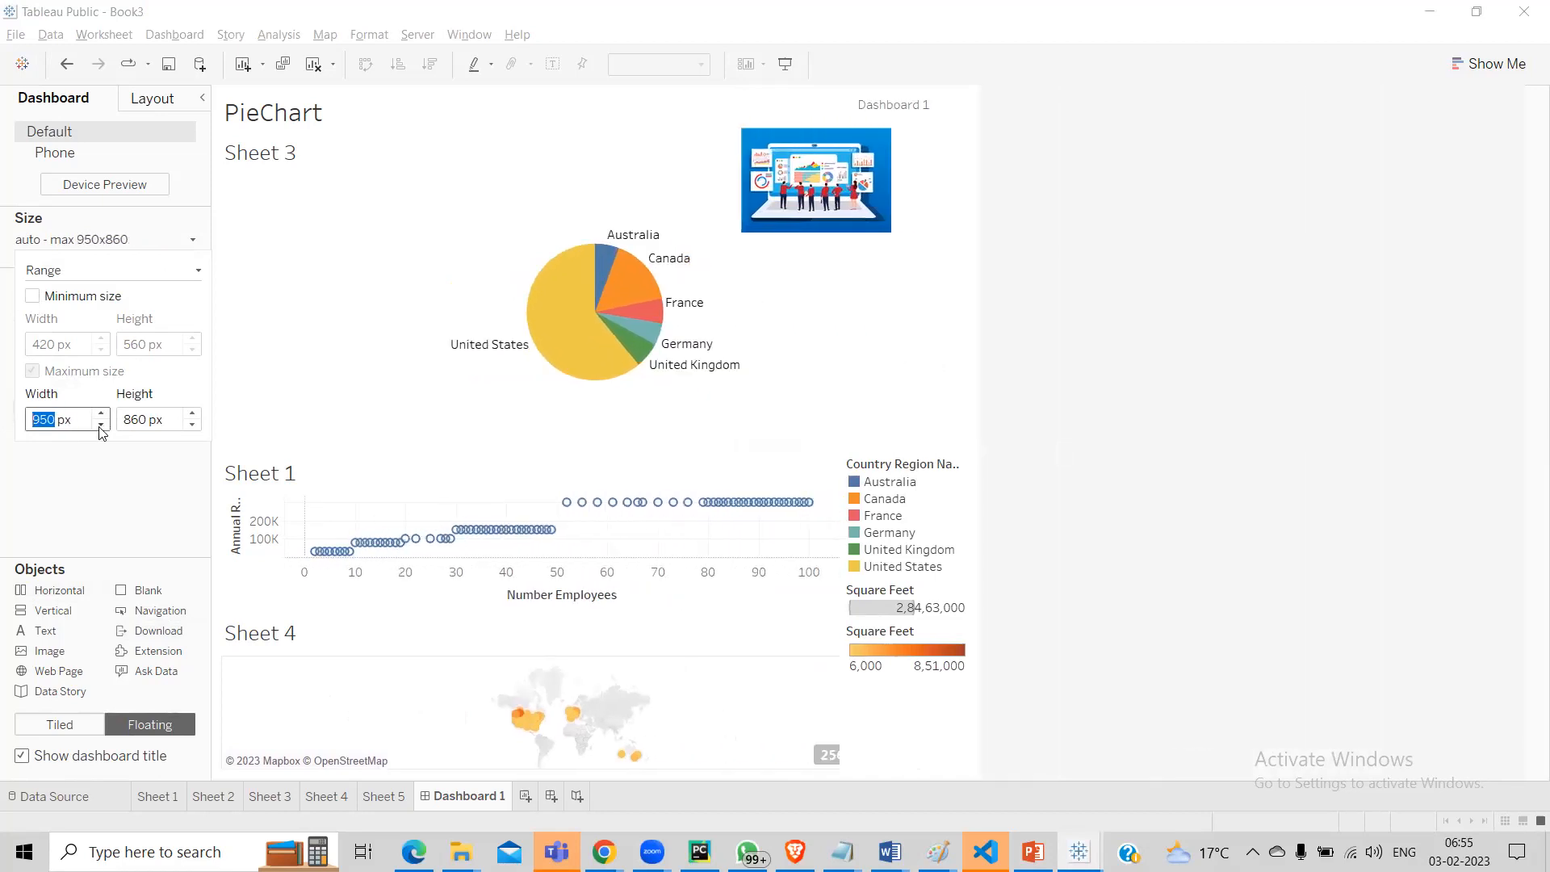
pyautogui.click(103, 414)
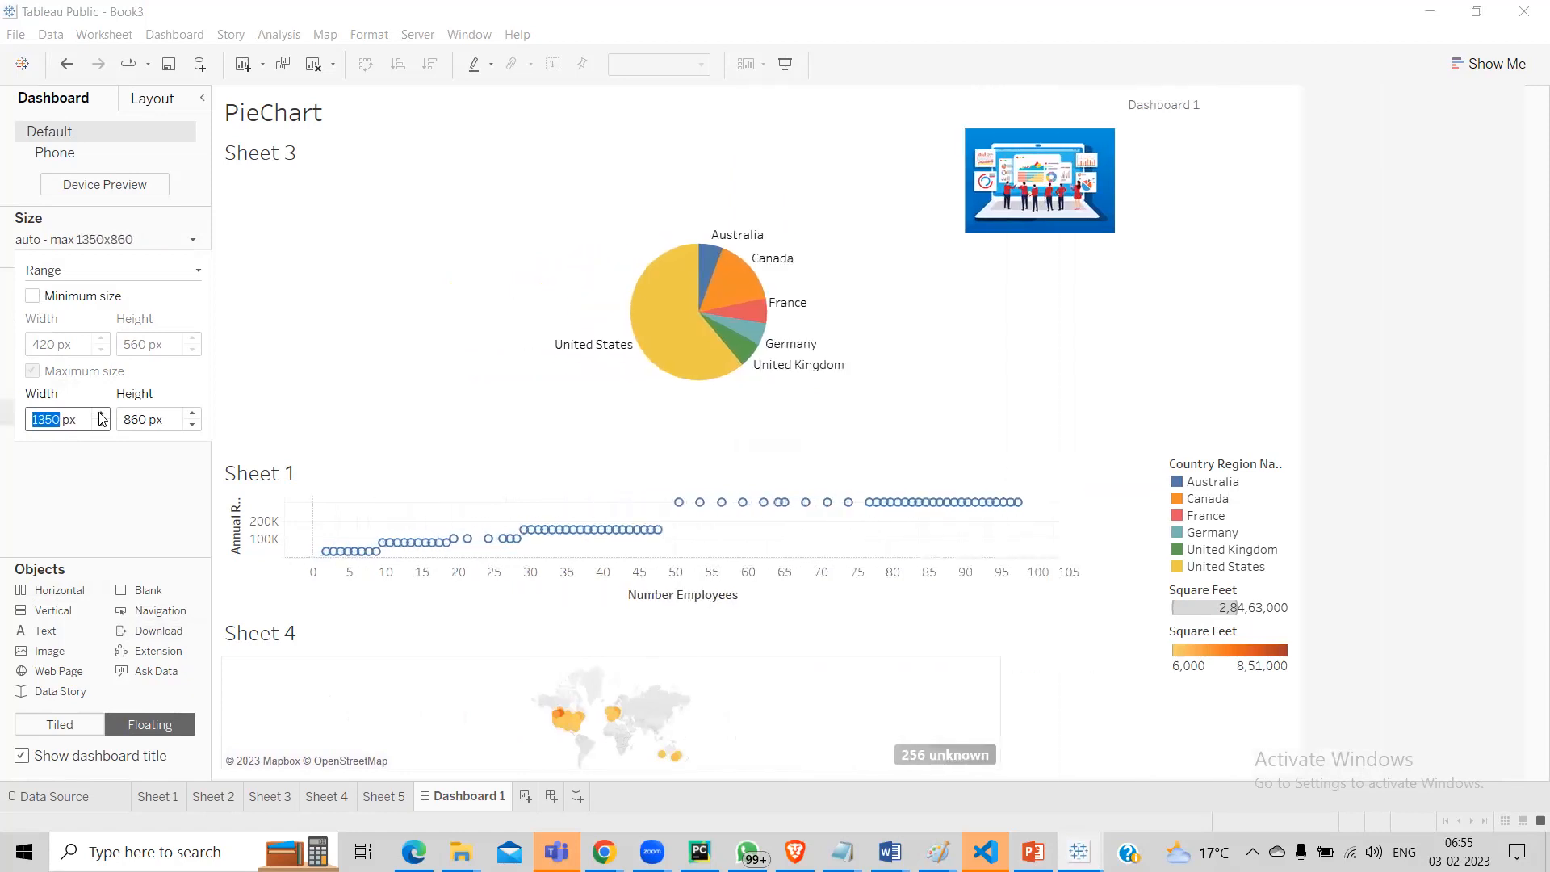
pyautogui.click(101, 414)
pyautogui.click(102, 414)
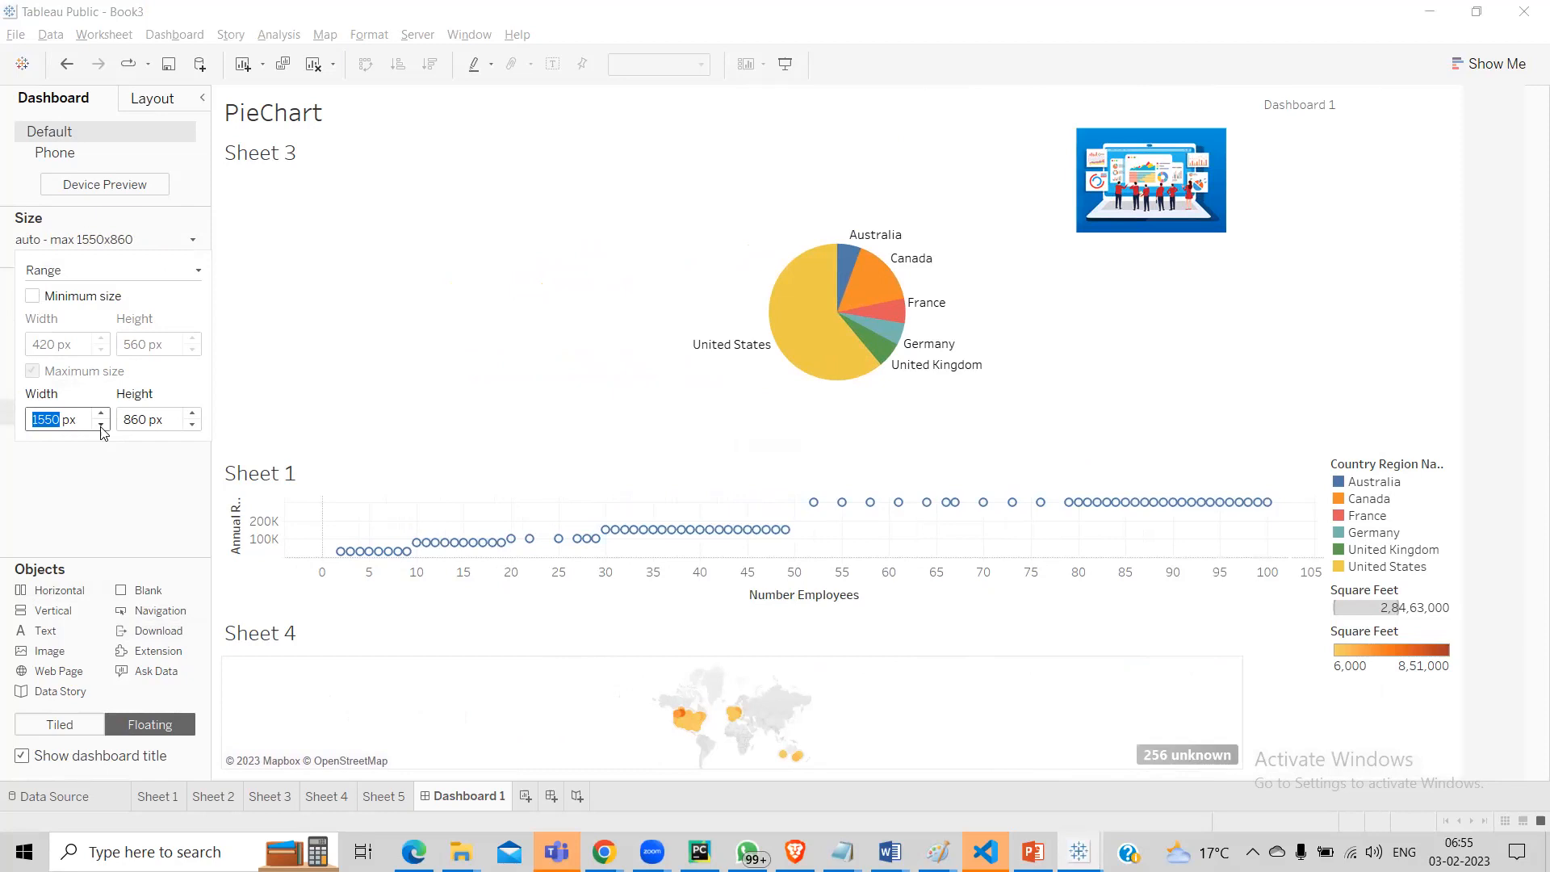
pyautogui.click(101, 424)
pyautogui.click(101, 425)
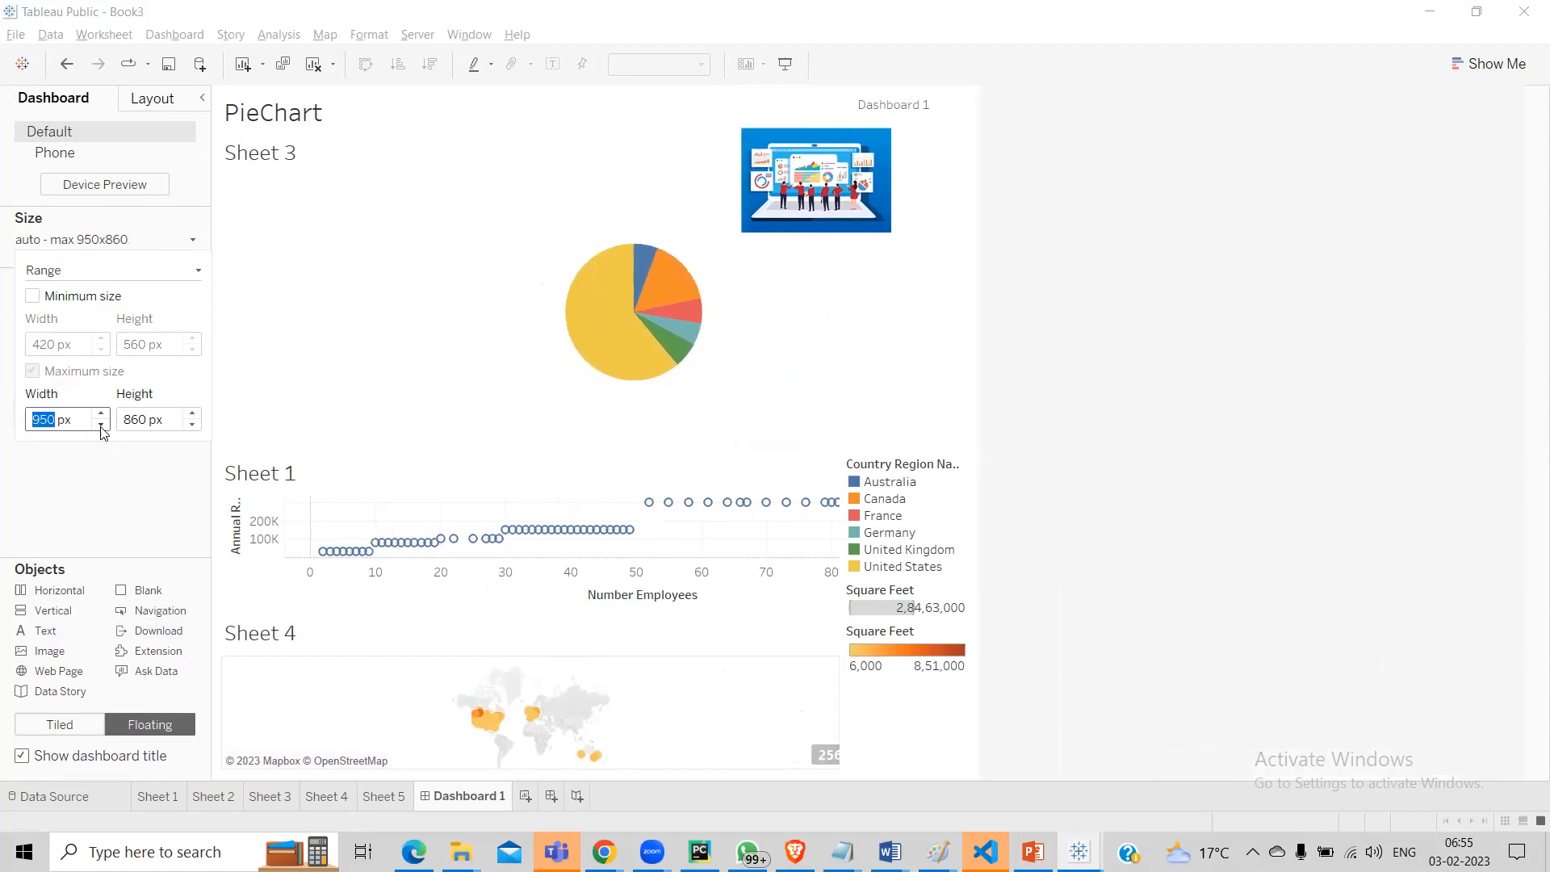
pyautogui.click(101, 425)
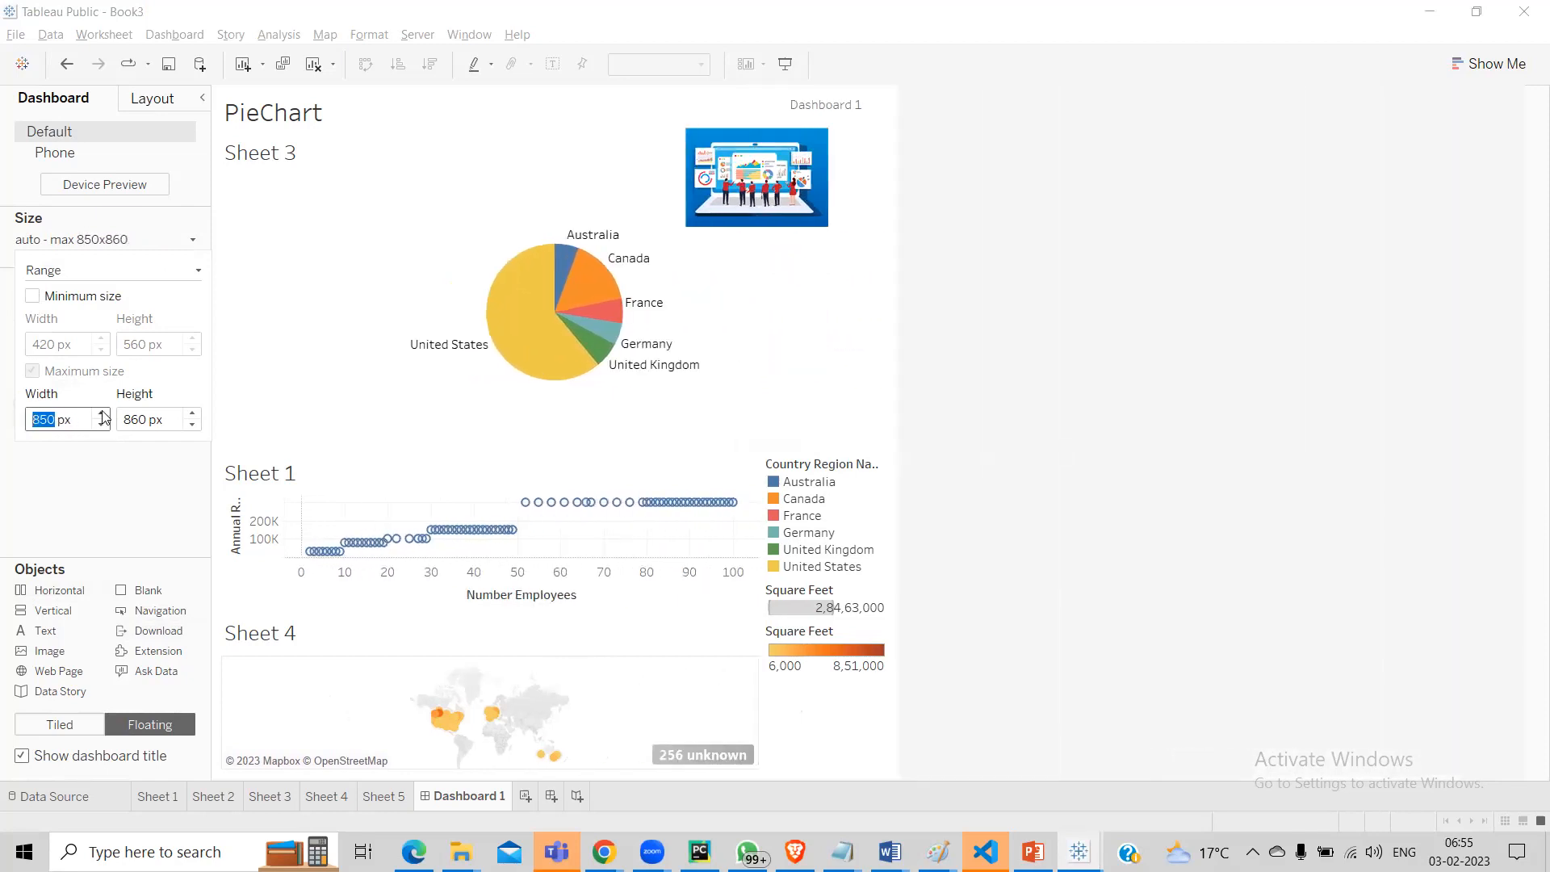
pyautogui.click(102, 413)
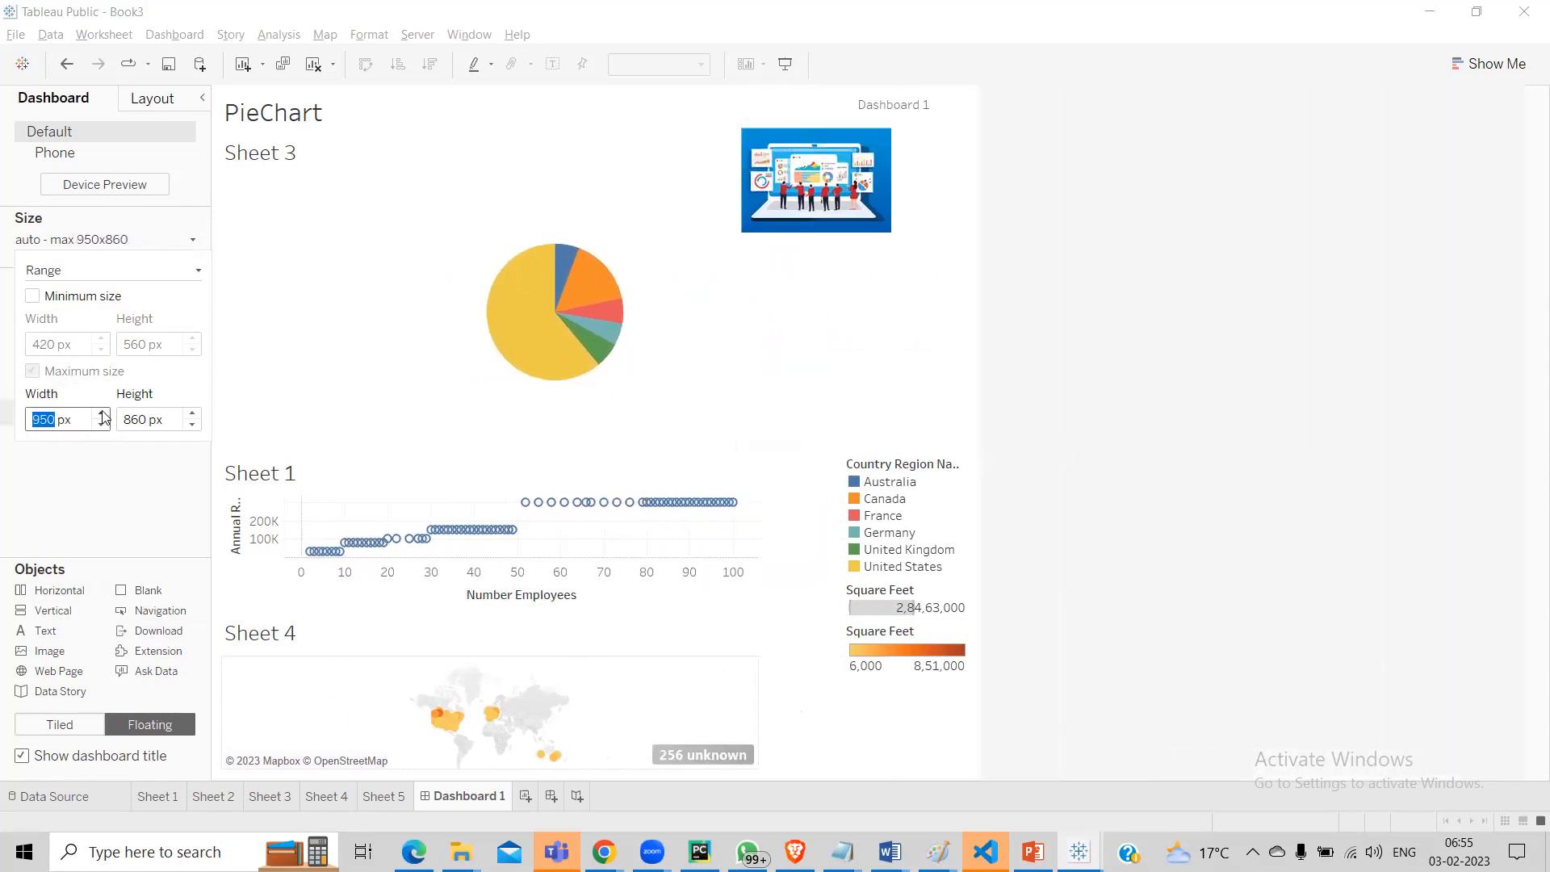
pyautogui.click(1122, 536)
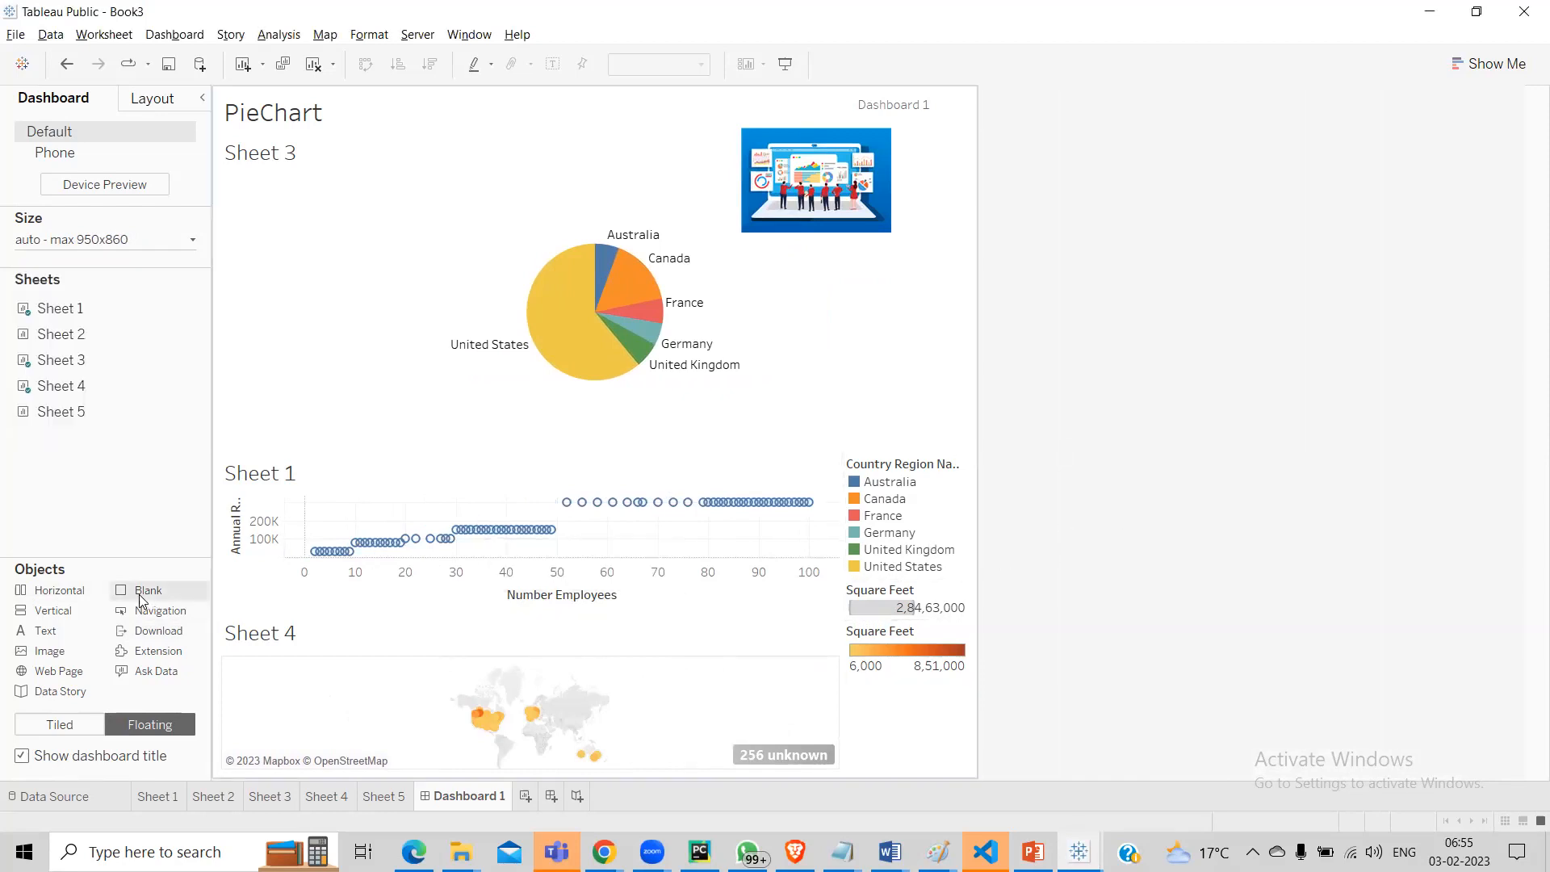
# Step: Place a floating Blank object over the pie chart view and remove it
pyautogui.moveTo(139, 599); pyautogui.dragTo(261, 136)
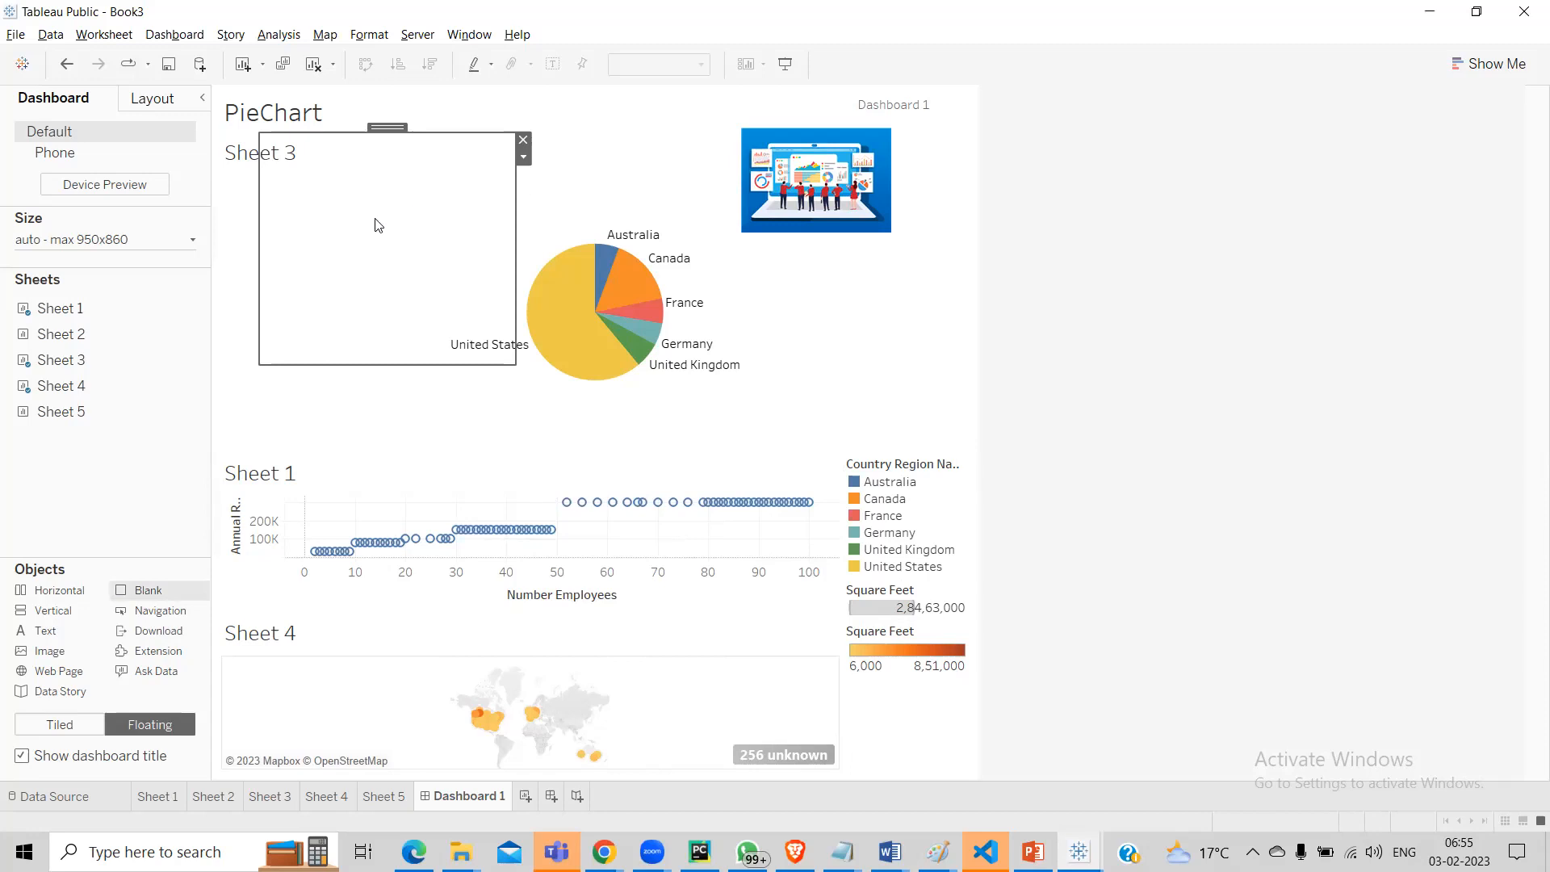
pyautogui.click(525, 140)
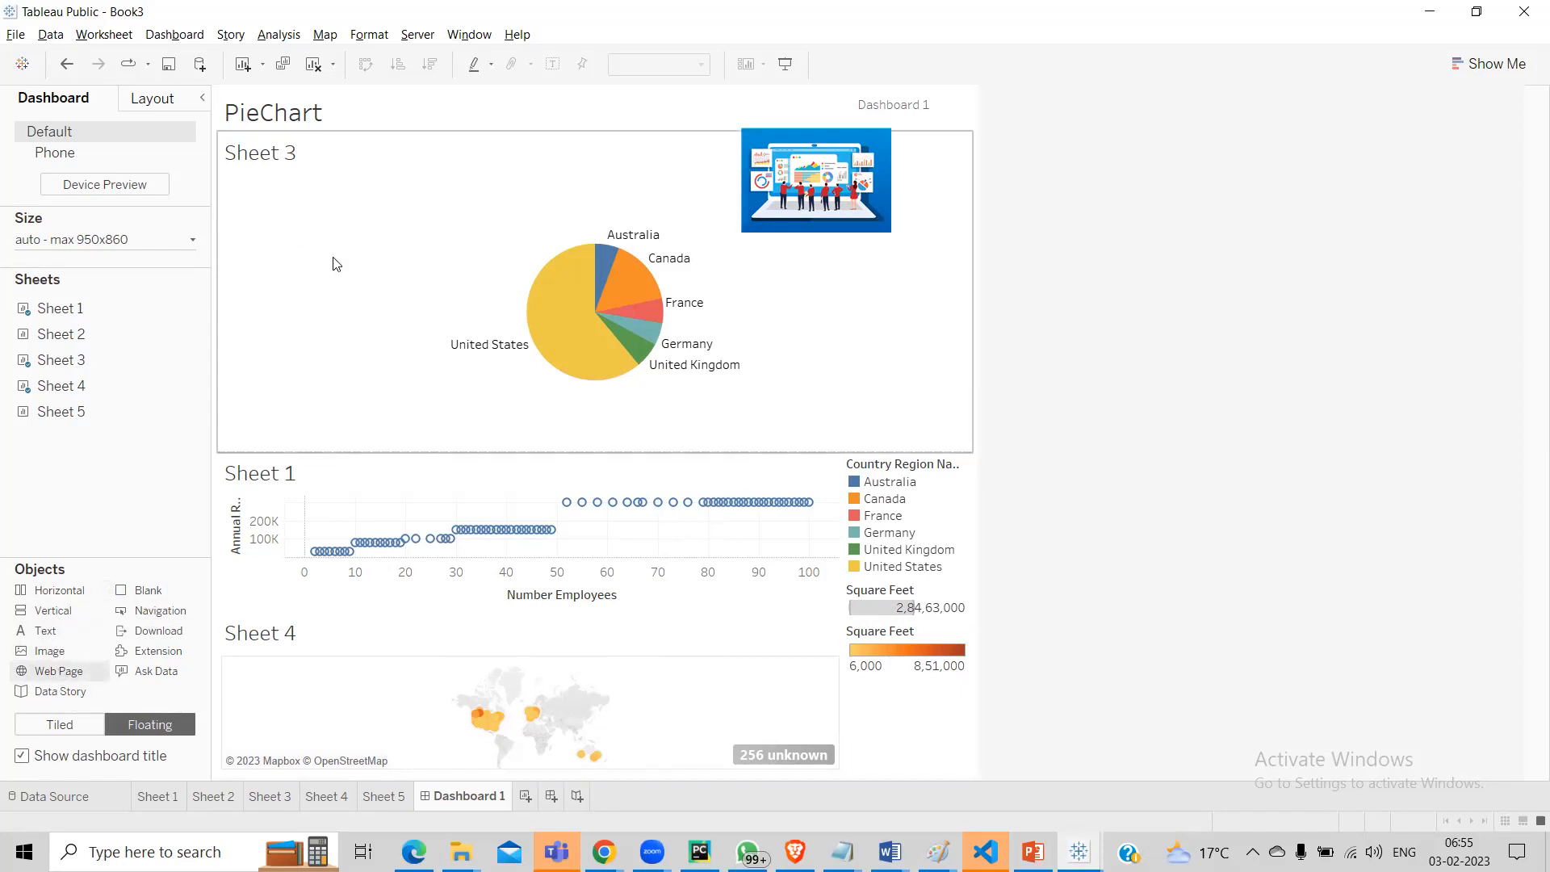
# Step: Add a floating Web Page object beside the pie chart with the personal website's URL, and scroll the page to My Patents
pyautogui.moveTo(58, 671); pyautogui.dragTo(253, 183)
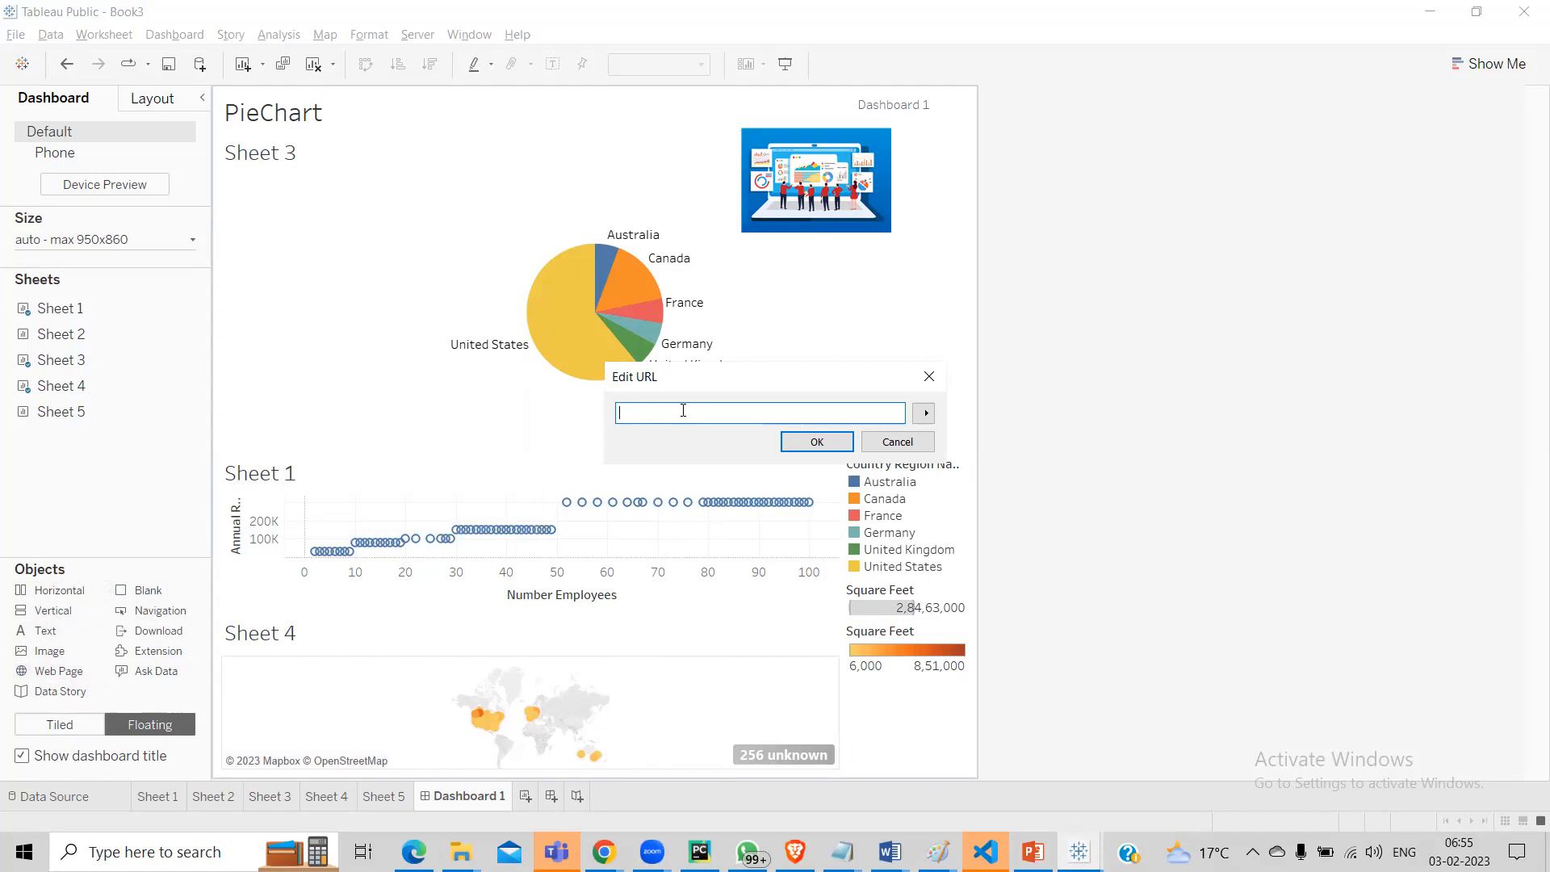
pyautogui.write('http')
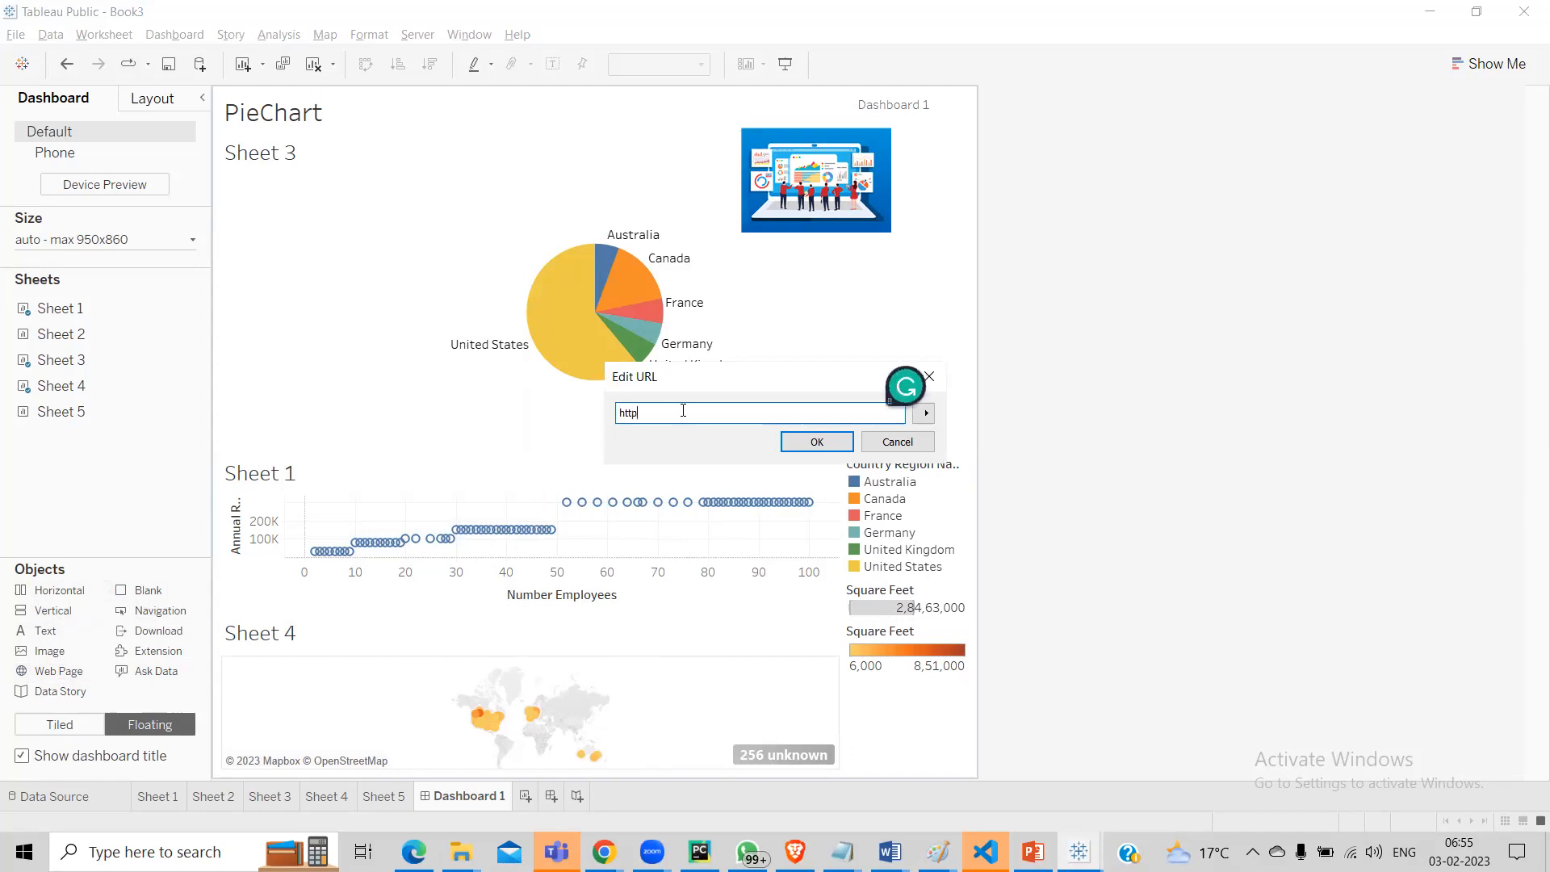
pyautogui.write('://swapnil.pw')
pyautogui.click(810, 442)
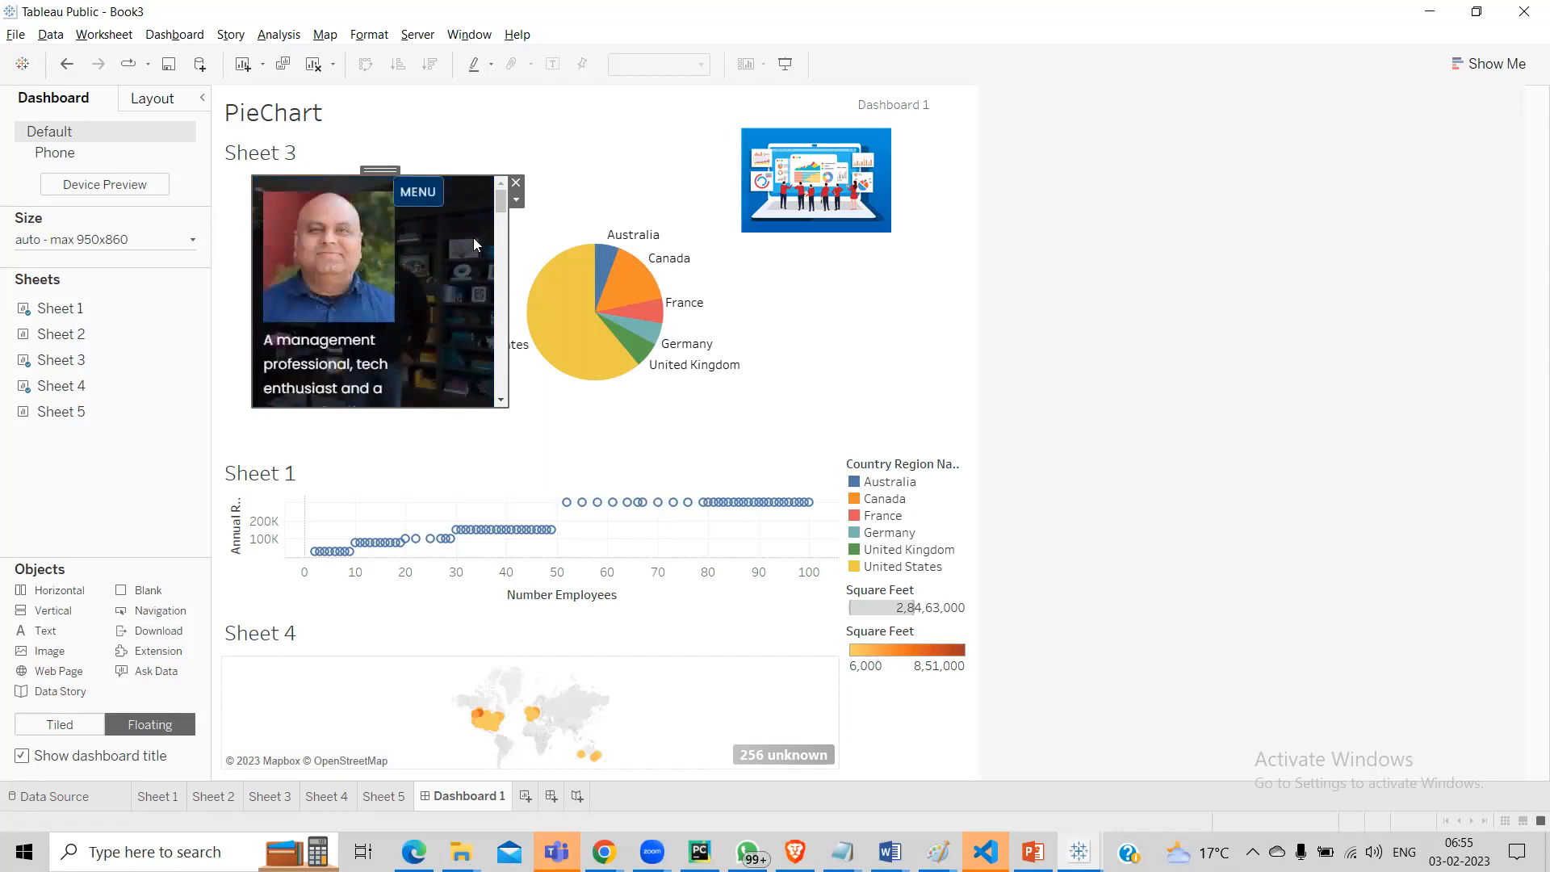
pyautogui.scroll(-5, 499, 210)
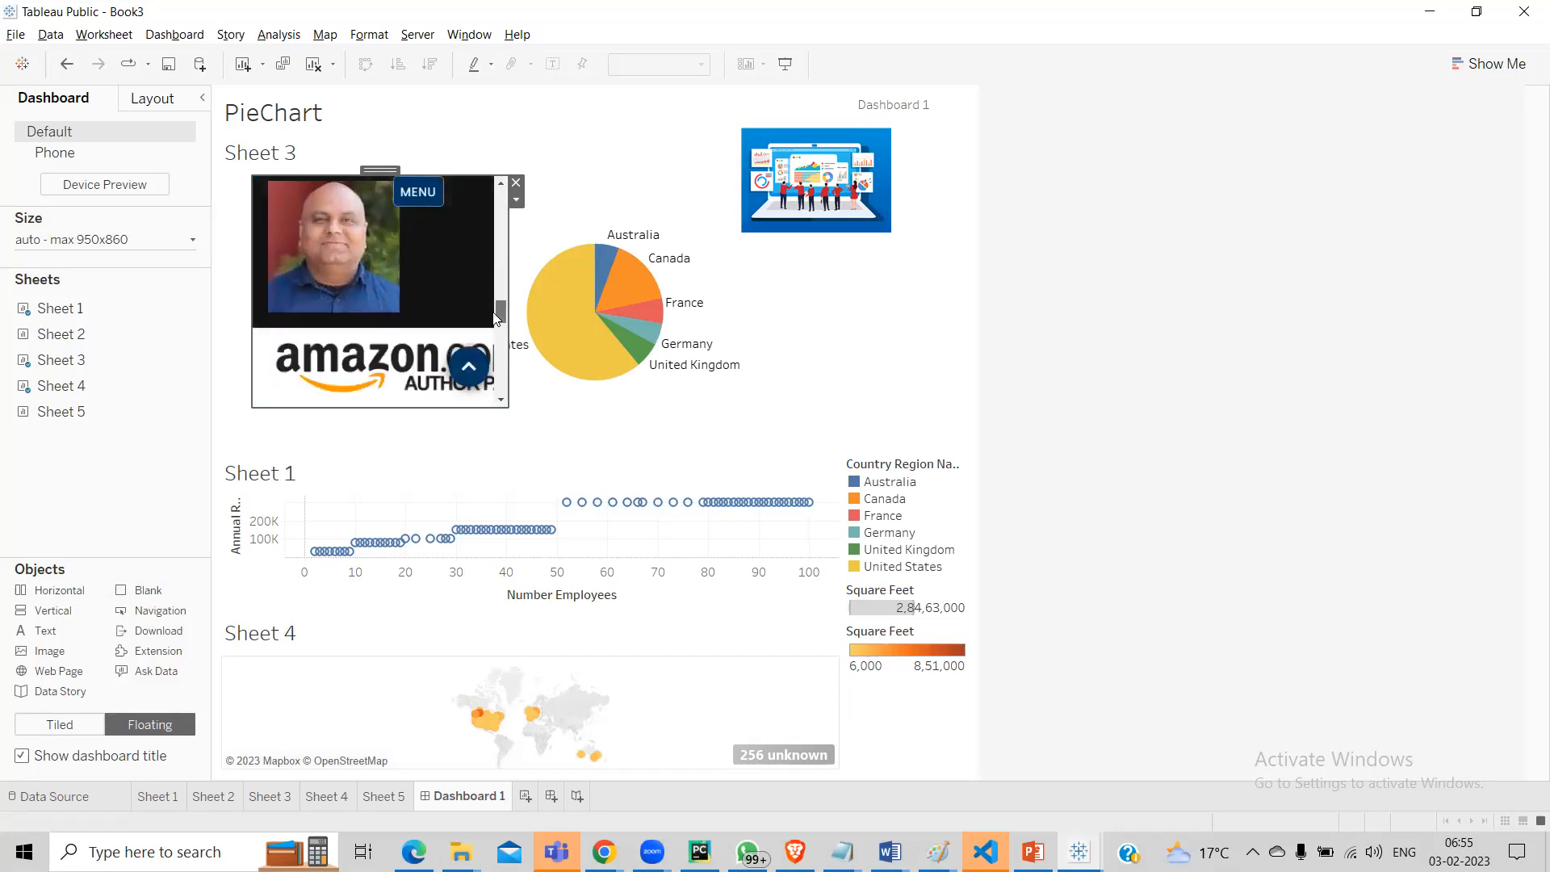
pyautogui.moveTo(496, 238); pyautogui.dragTo(498, 225)
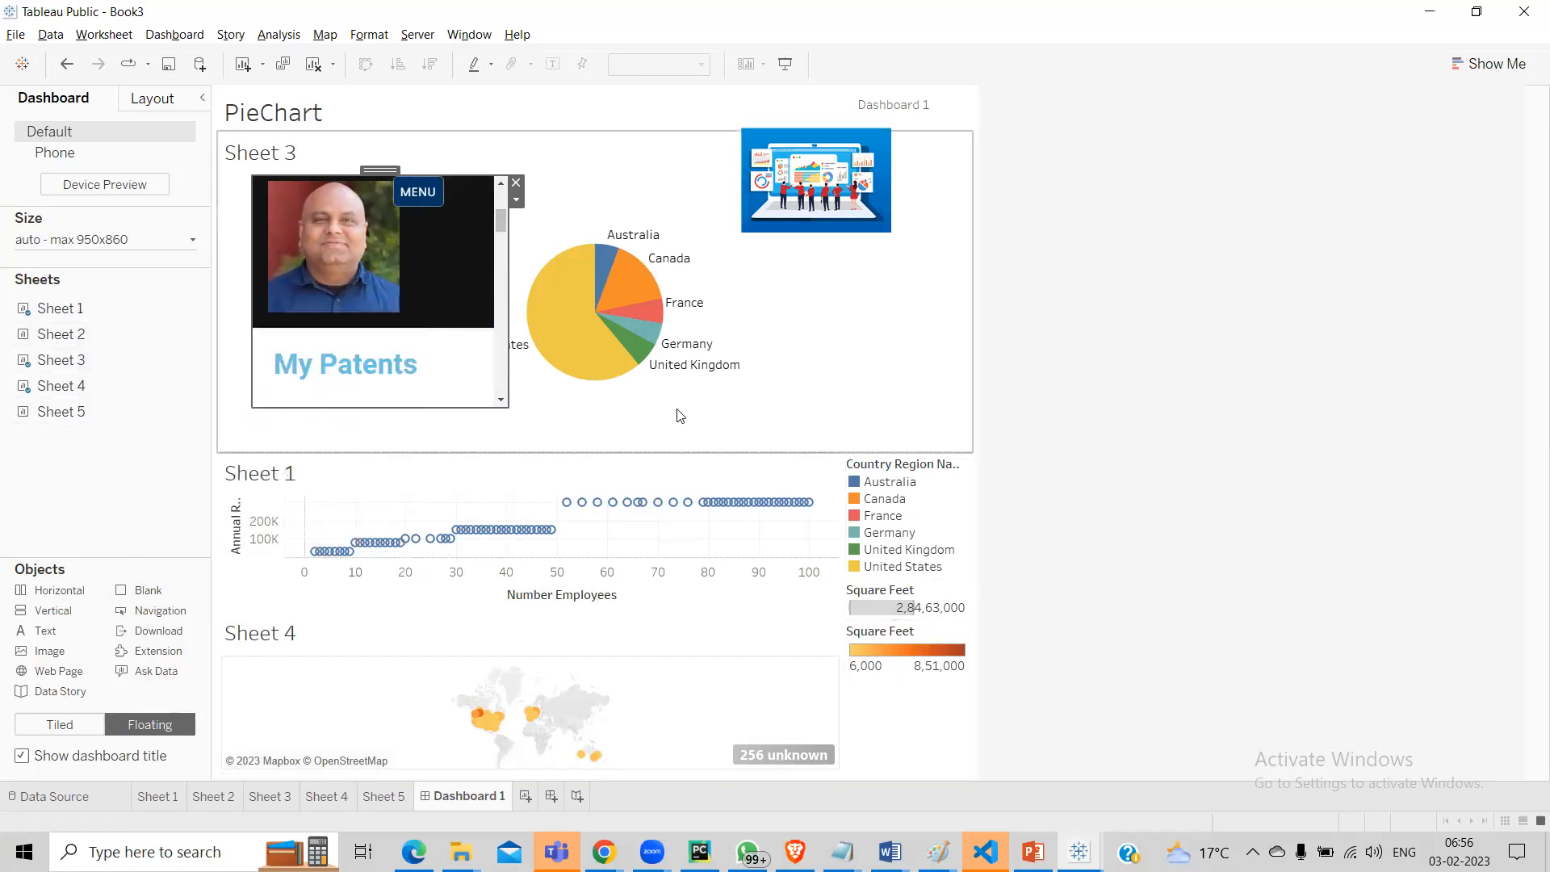
# Step: Add a floating Vertical container to the dashboard and move it over the Sheet 4 map
pyautogui.click(594, 677)
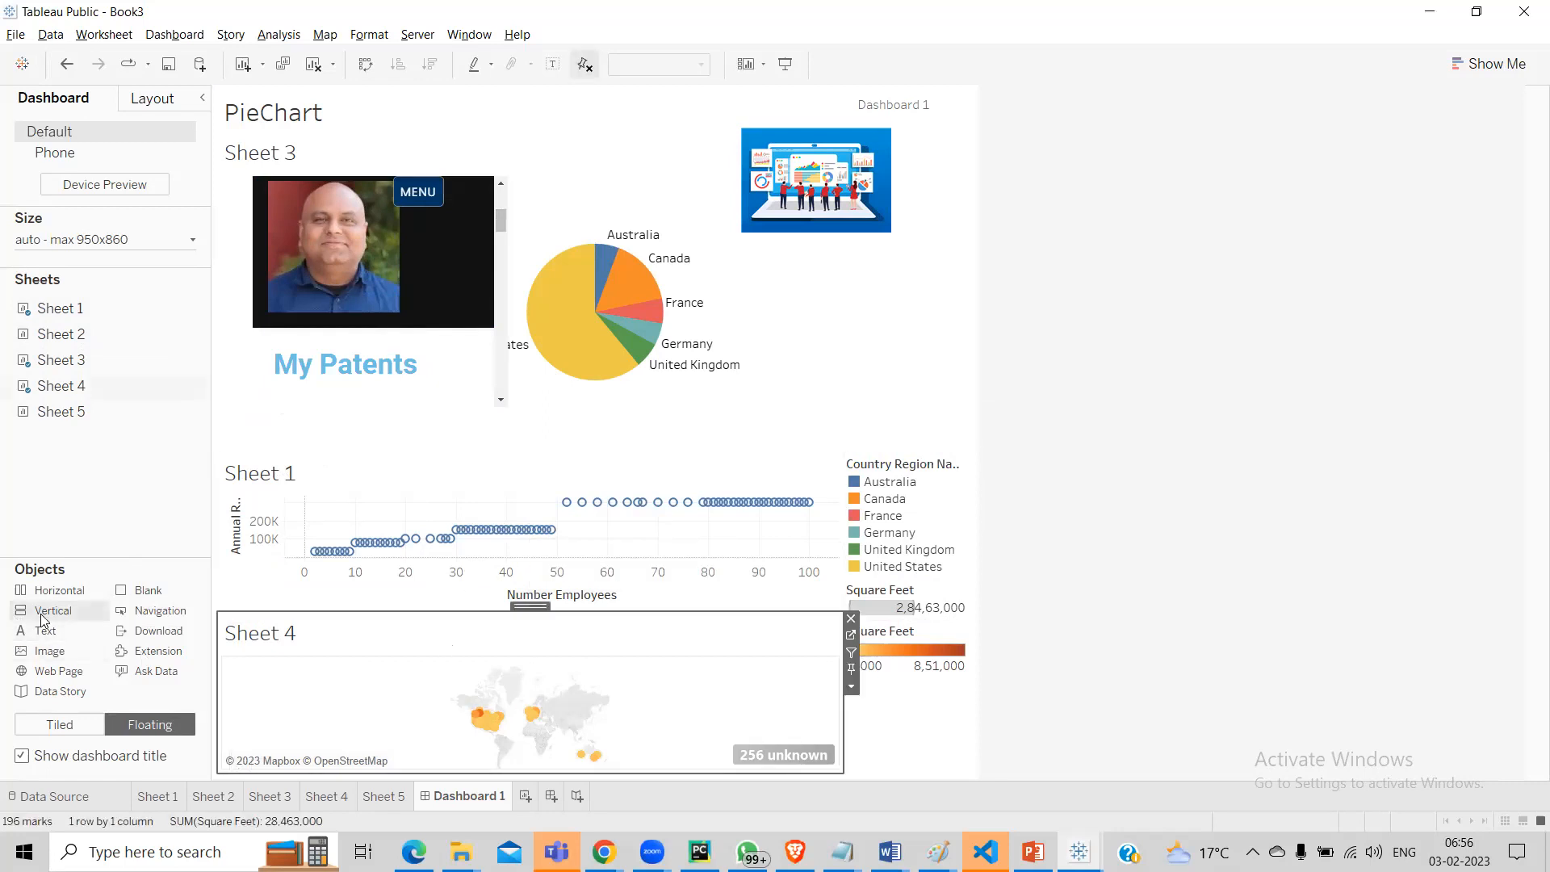
pyautogui.moveTo(51, 620); pyautogui.dragTo(271, 145)
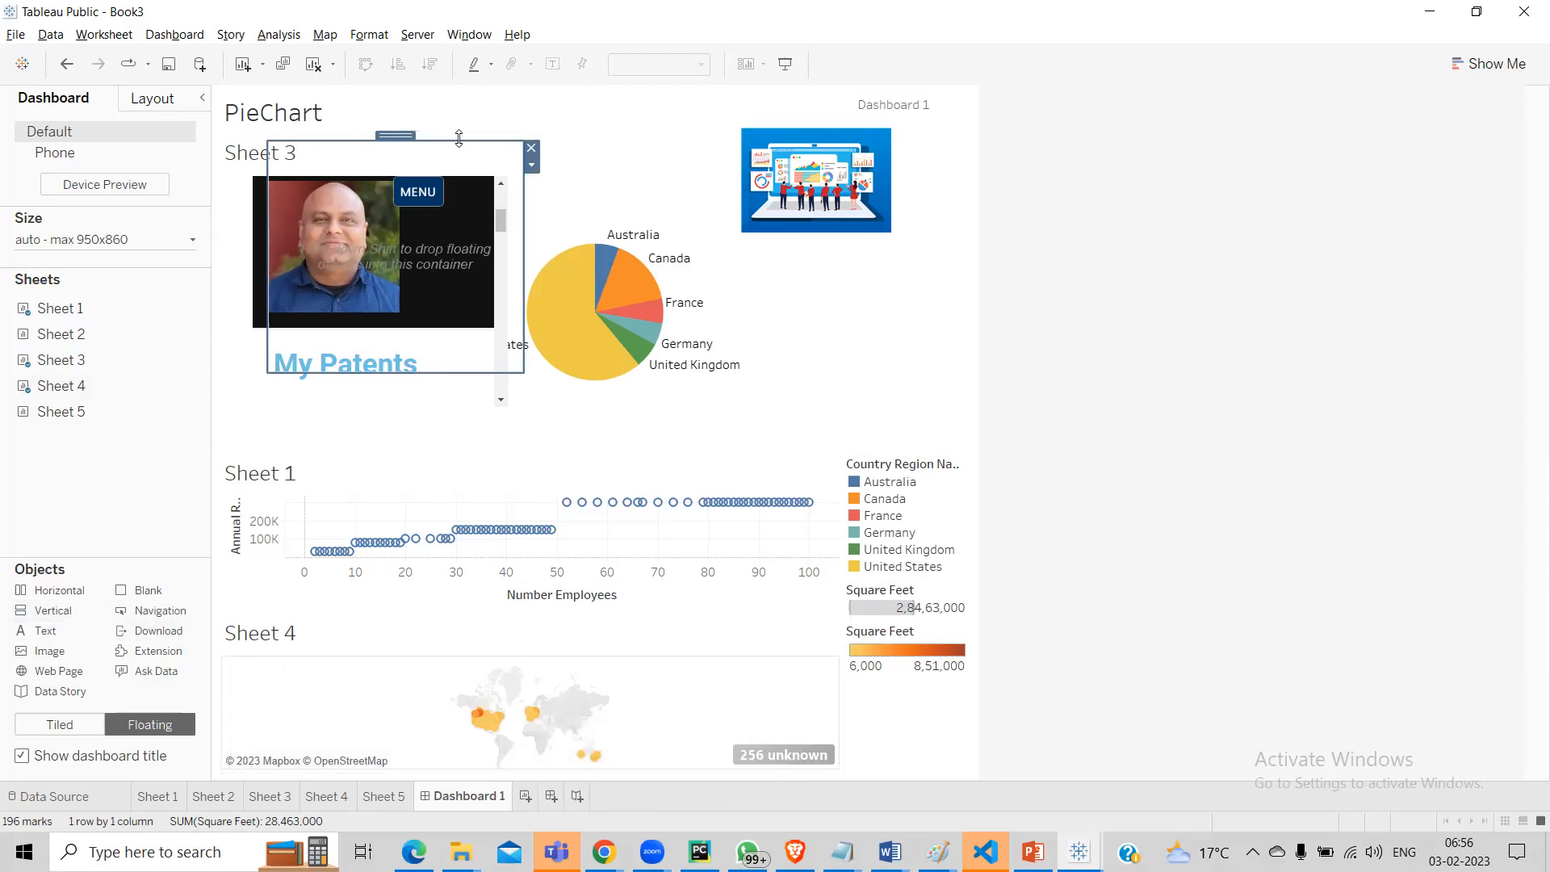
pyautogui.moveTo(448, 141); pyautogui.dragTo(680, 623)
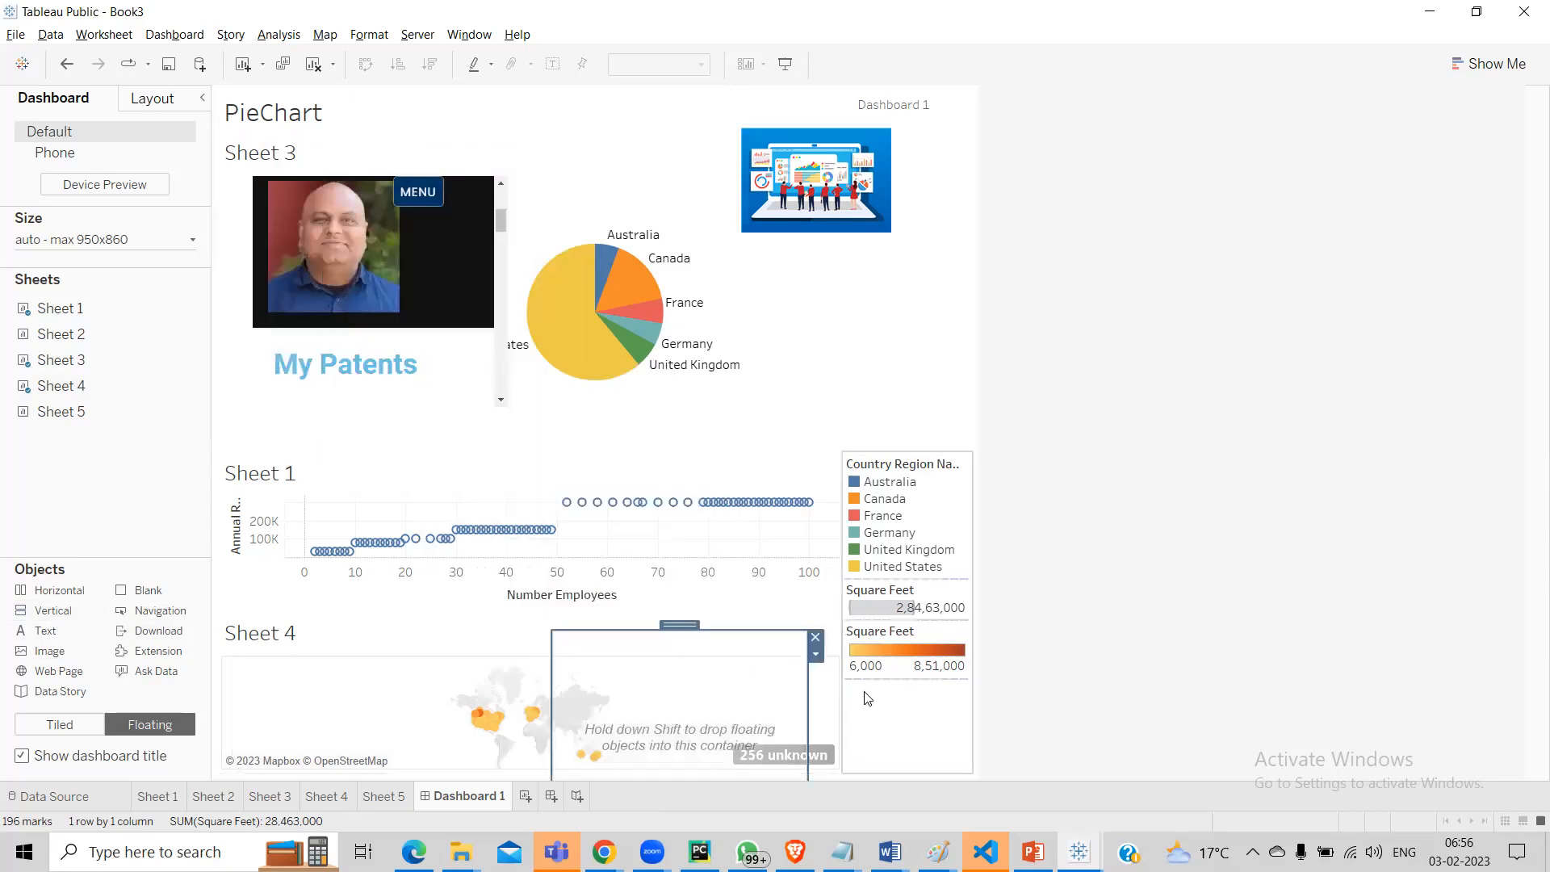
# Step: Widen the container holding the legends and move it between the Sheet 3 and Sheet 1 views
pyautogui.moveTo(841, 692); pyautogui.dragTo(514, 685)
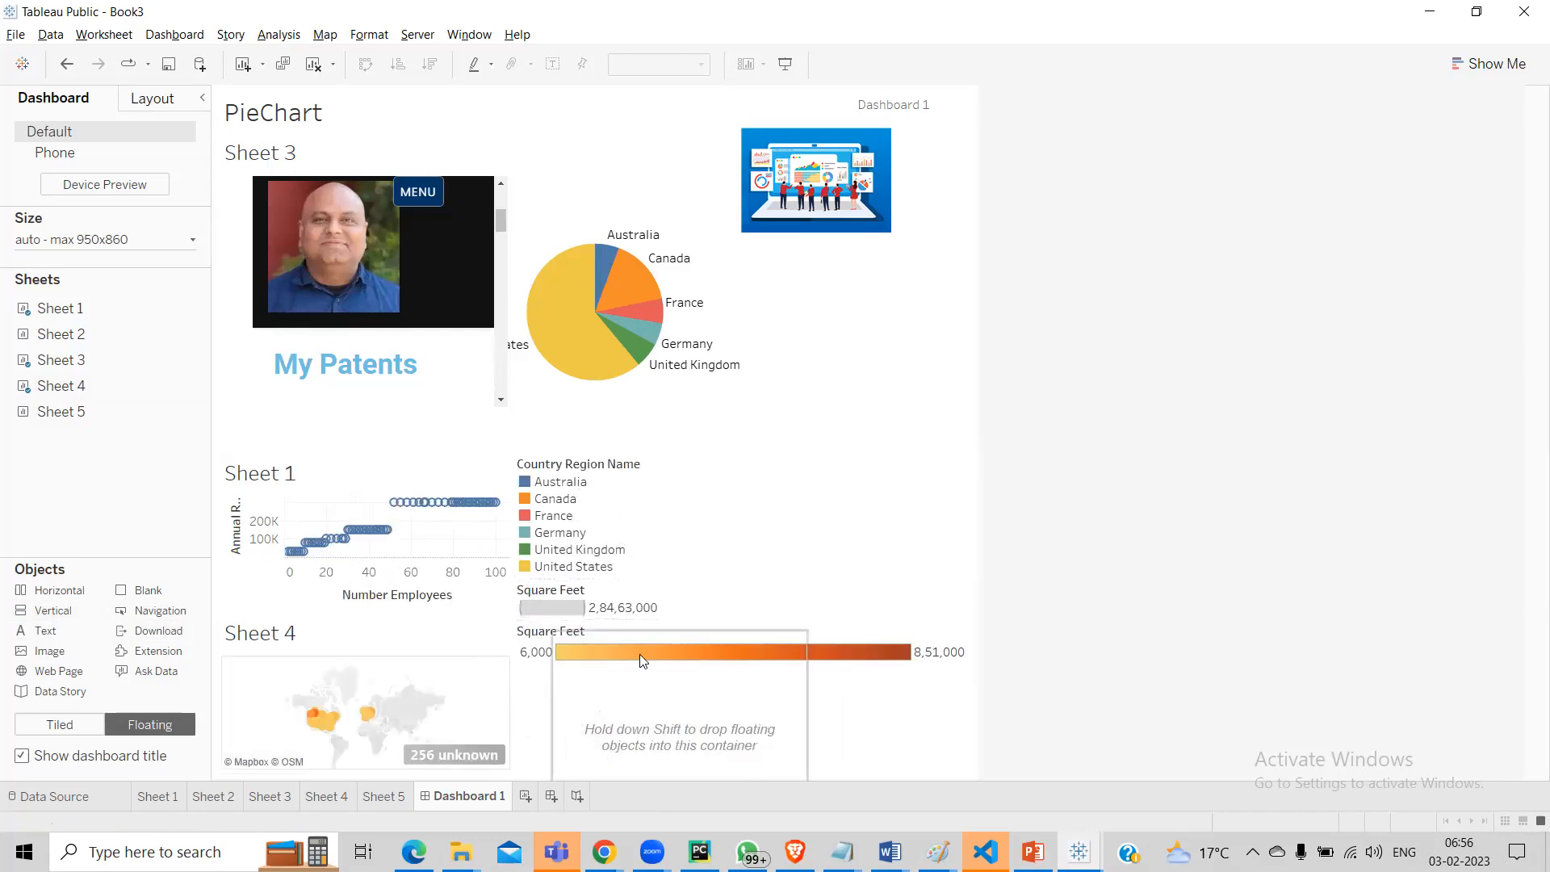
pyautogui.click(553, 706)
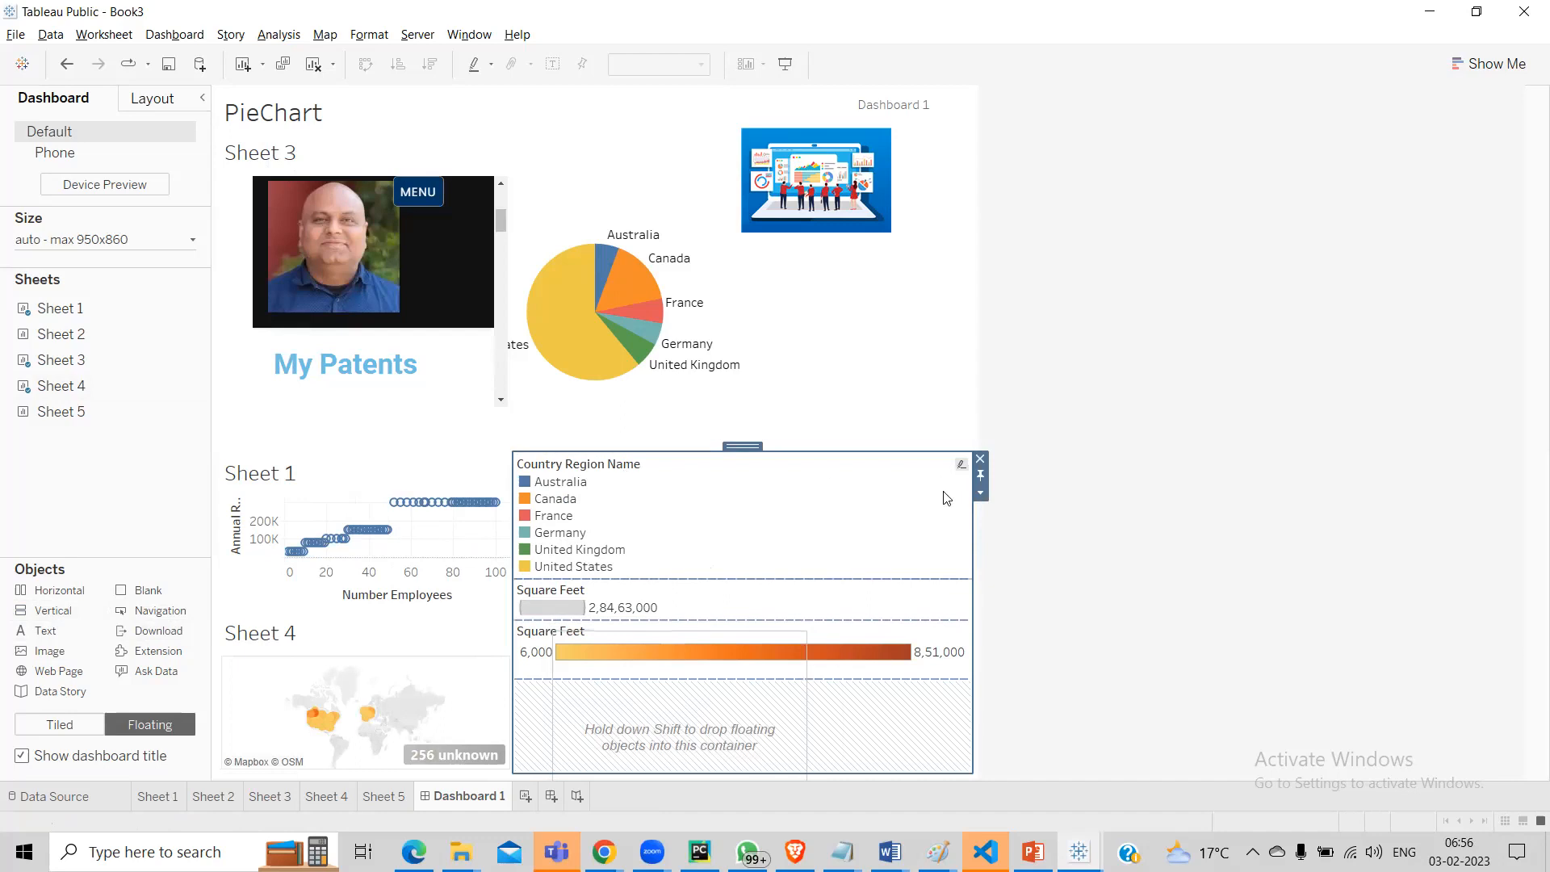
pyautogui.moveTo(742, 447); pyautogui.dragTo(743, 429)
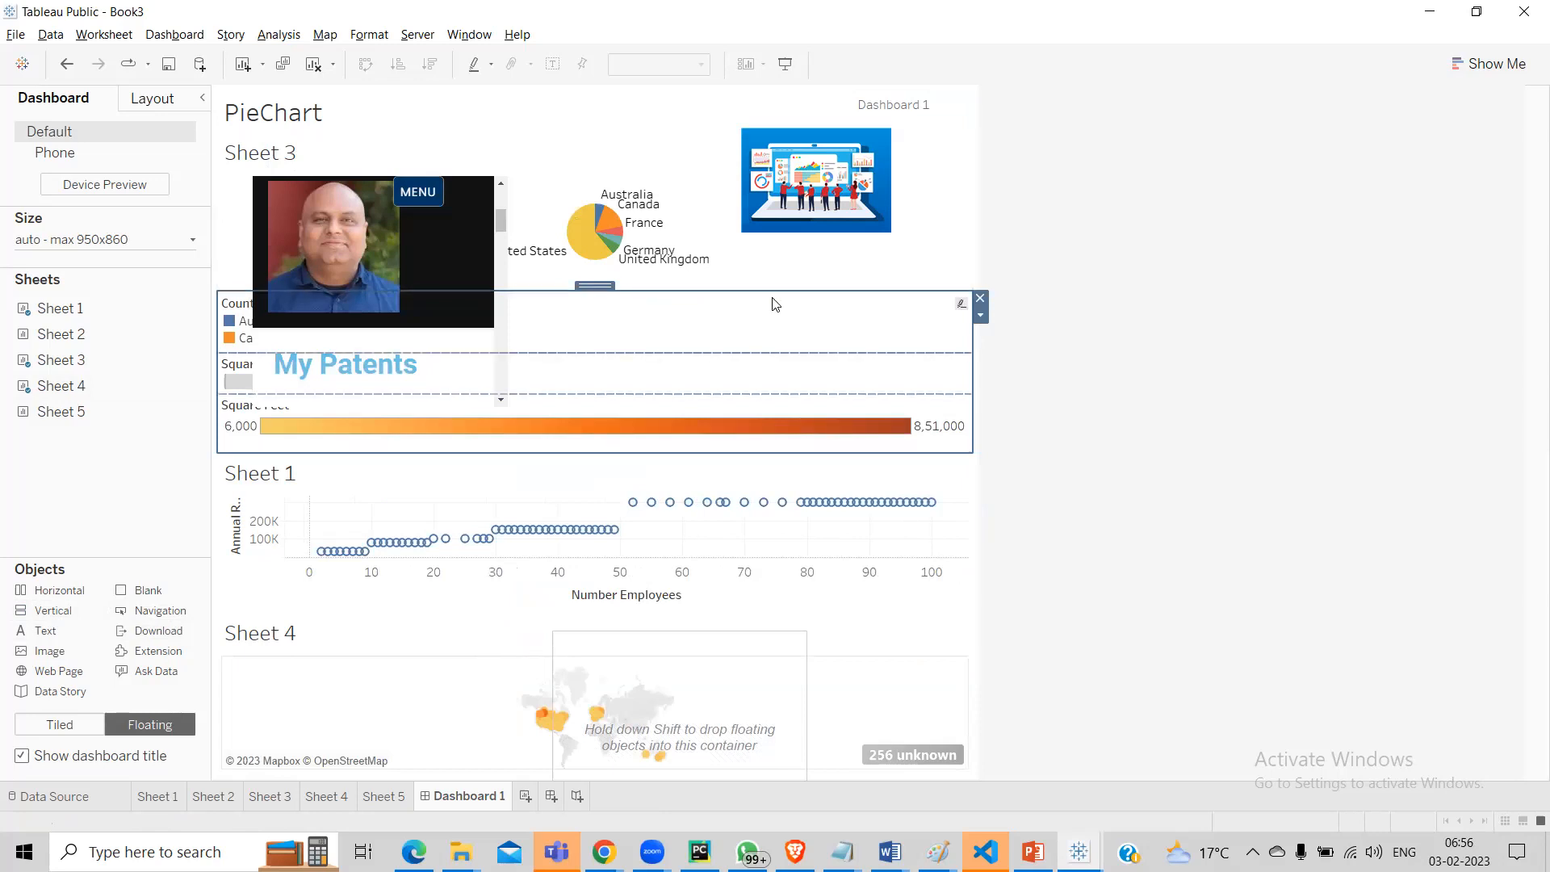
pyautogui.moveTo(596, 284); pyautogui.dragTo(580, 385)
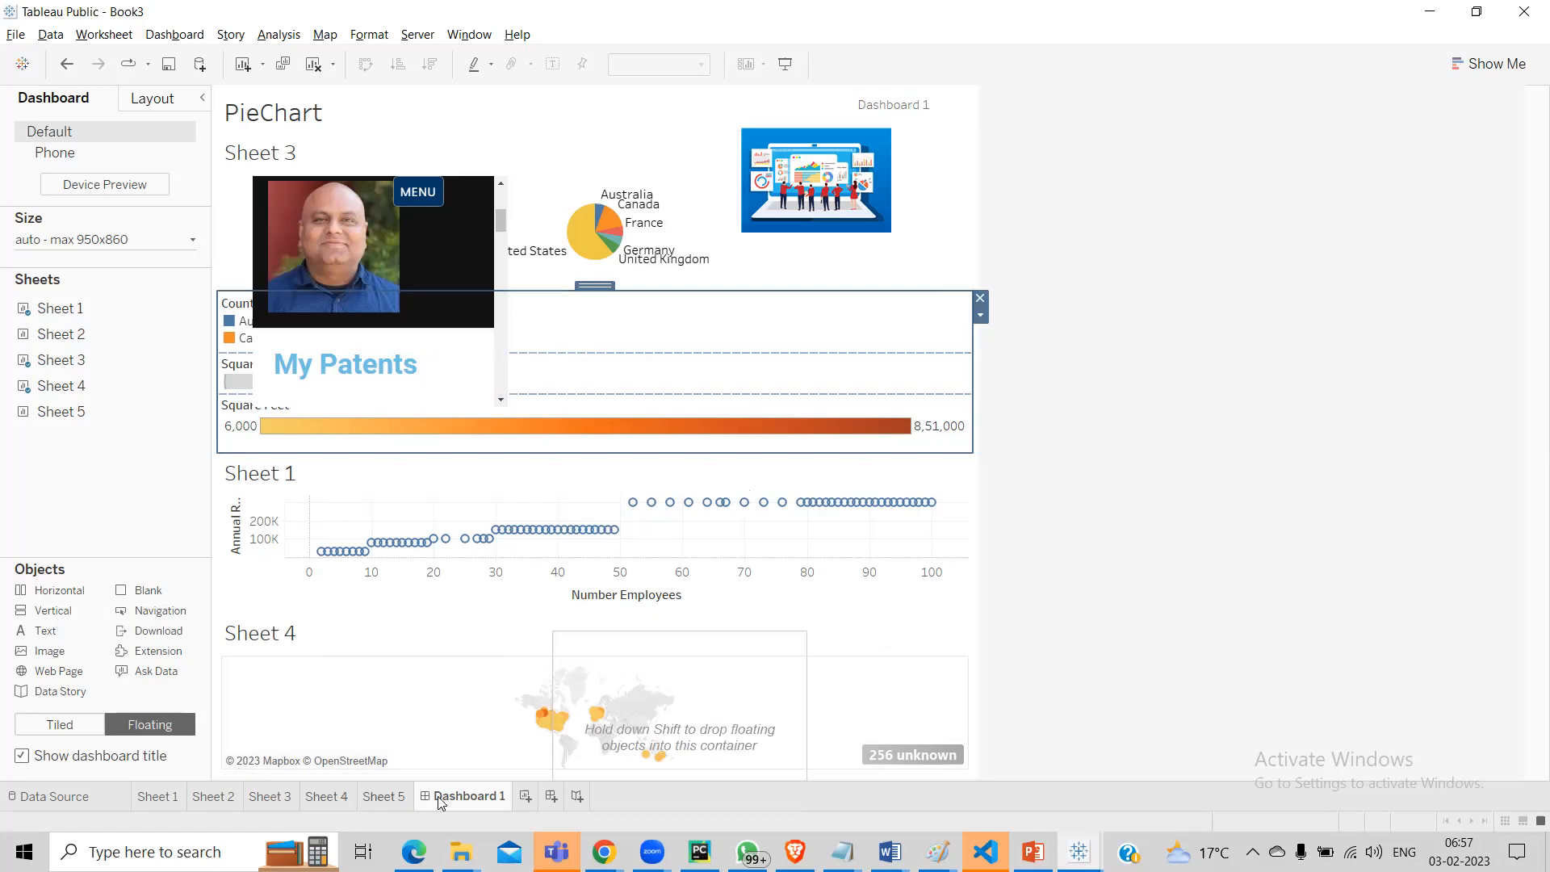
# Step: Add a blank worksheet and a second dashboard, and set the new dashboard's maximum width to 1450 px
pyautogui.click(524, 796)
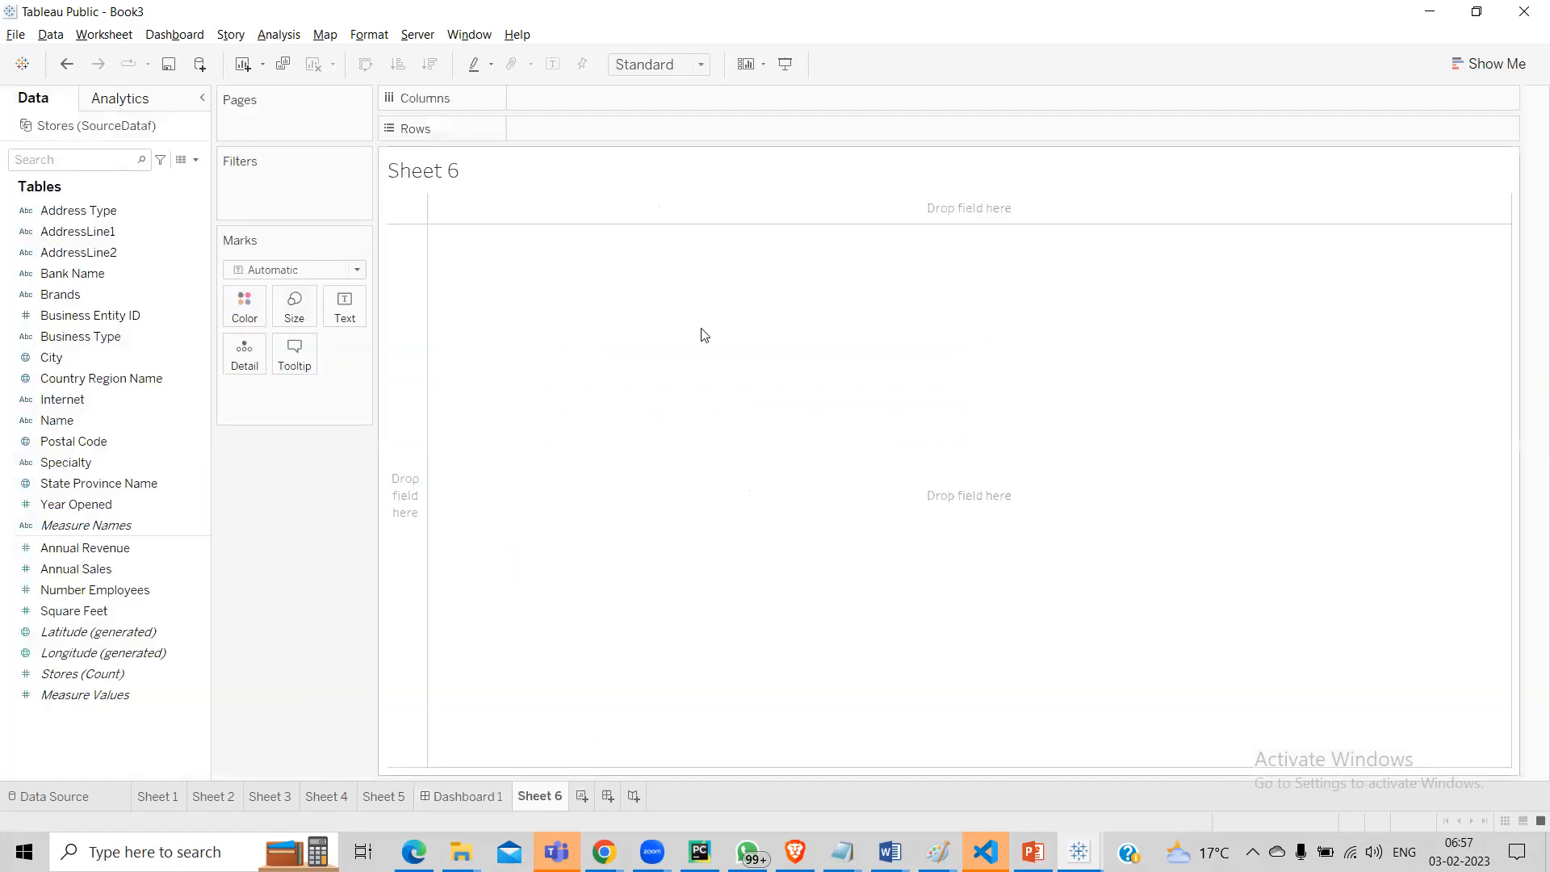
pyautogui.click(607, 798)
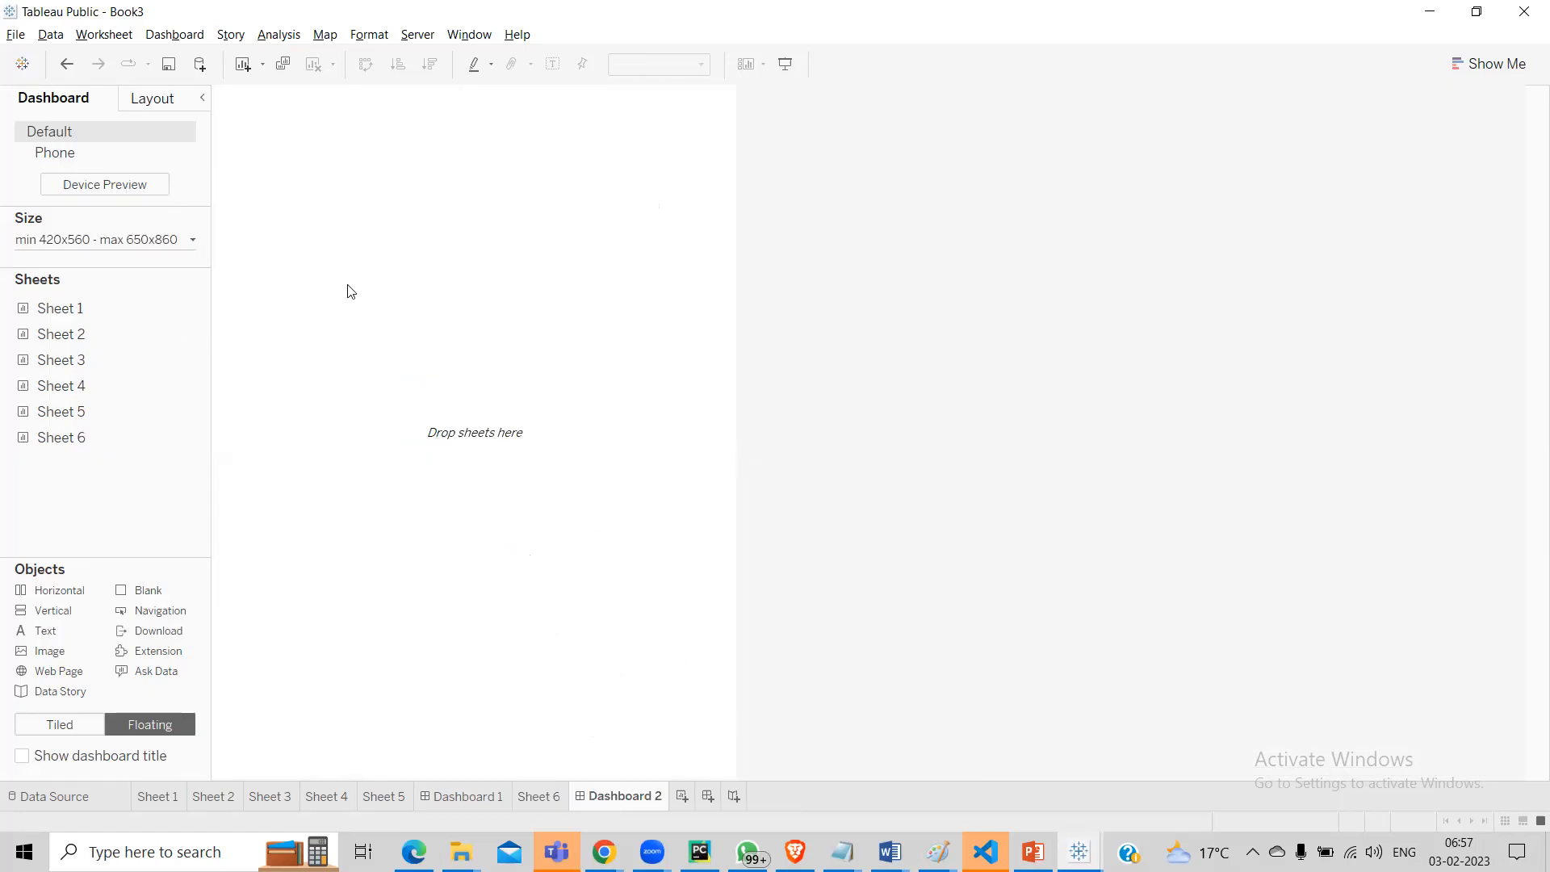
pyautogui.click(195, 242)
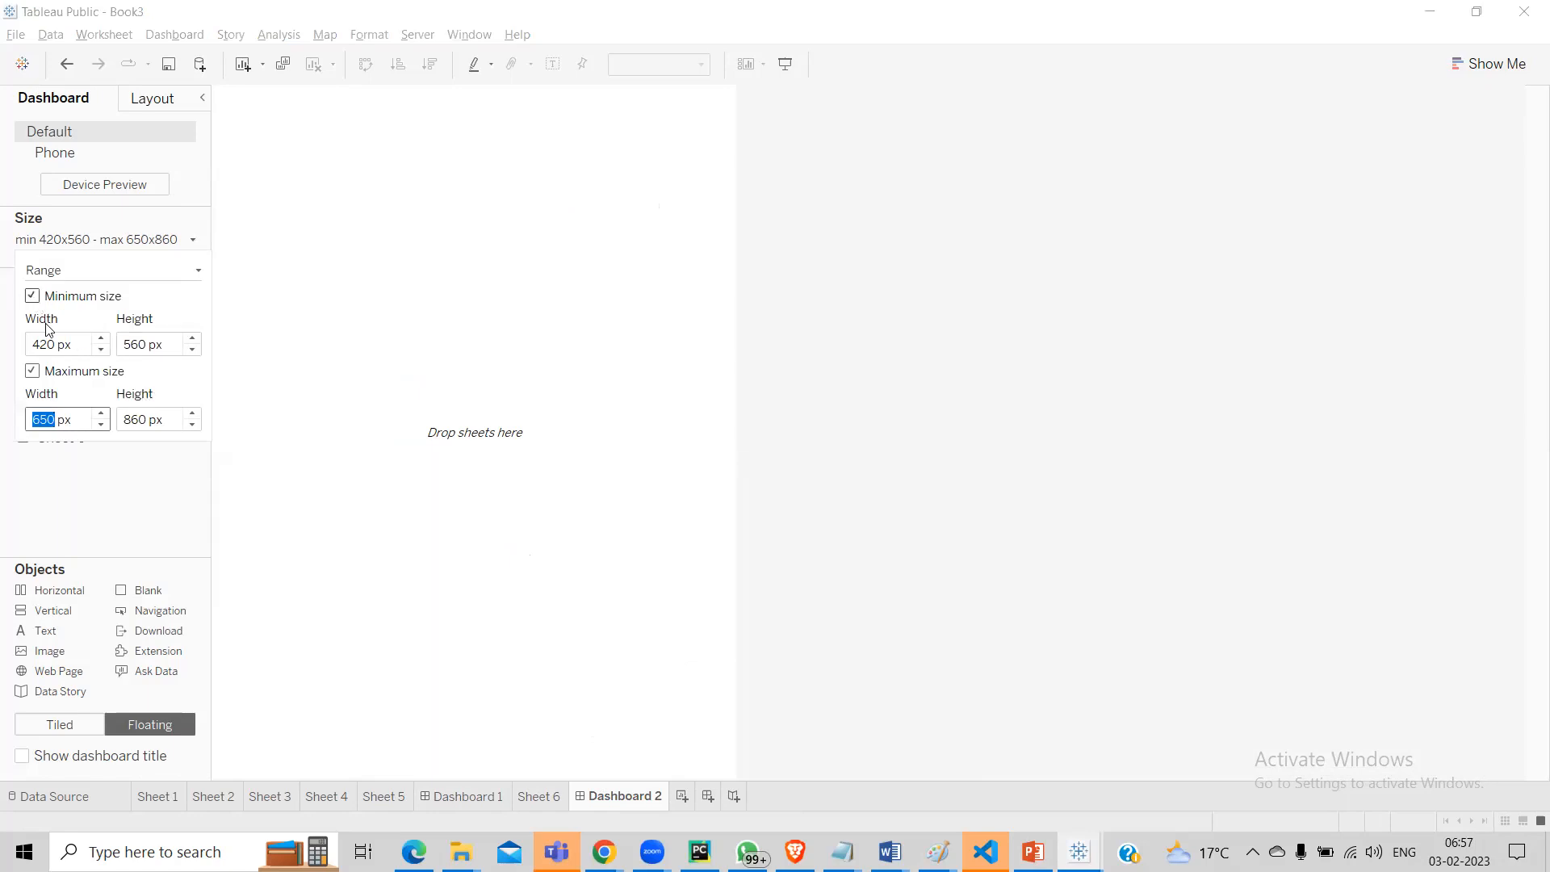
pyautogui.click(102, 415)
pyautogui.click(102, 415)
pyautogui.click(102, 415)
pyautogui.click(102, 415)
pyautogui.click(102, 415)
pyautogui.click(102, 415)
pyautogui.click(102, 416)
pyautogui.click(102, 415)
pyautogui.click(116, 483)
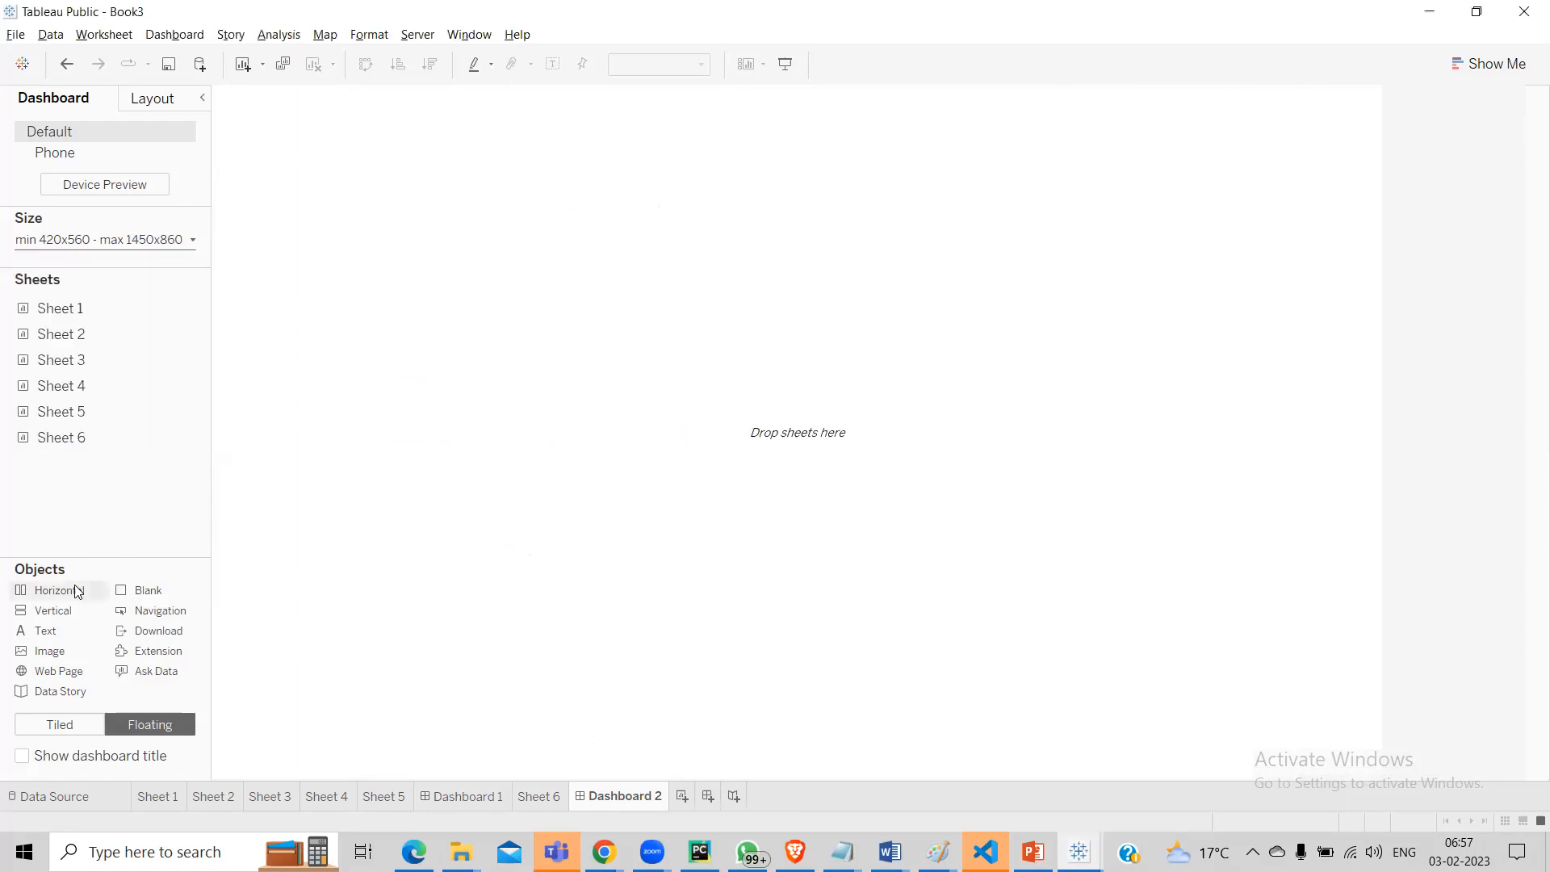
# Step: Place three floating Horizontal containers on Dashboard 2, two side by side along the upper edge and one below the first
pyautogui.moveTo(74, 594); pyautogui.dragTo(380, 344)
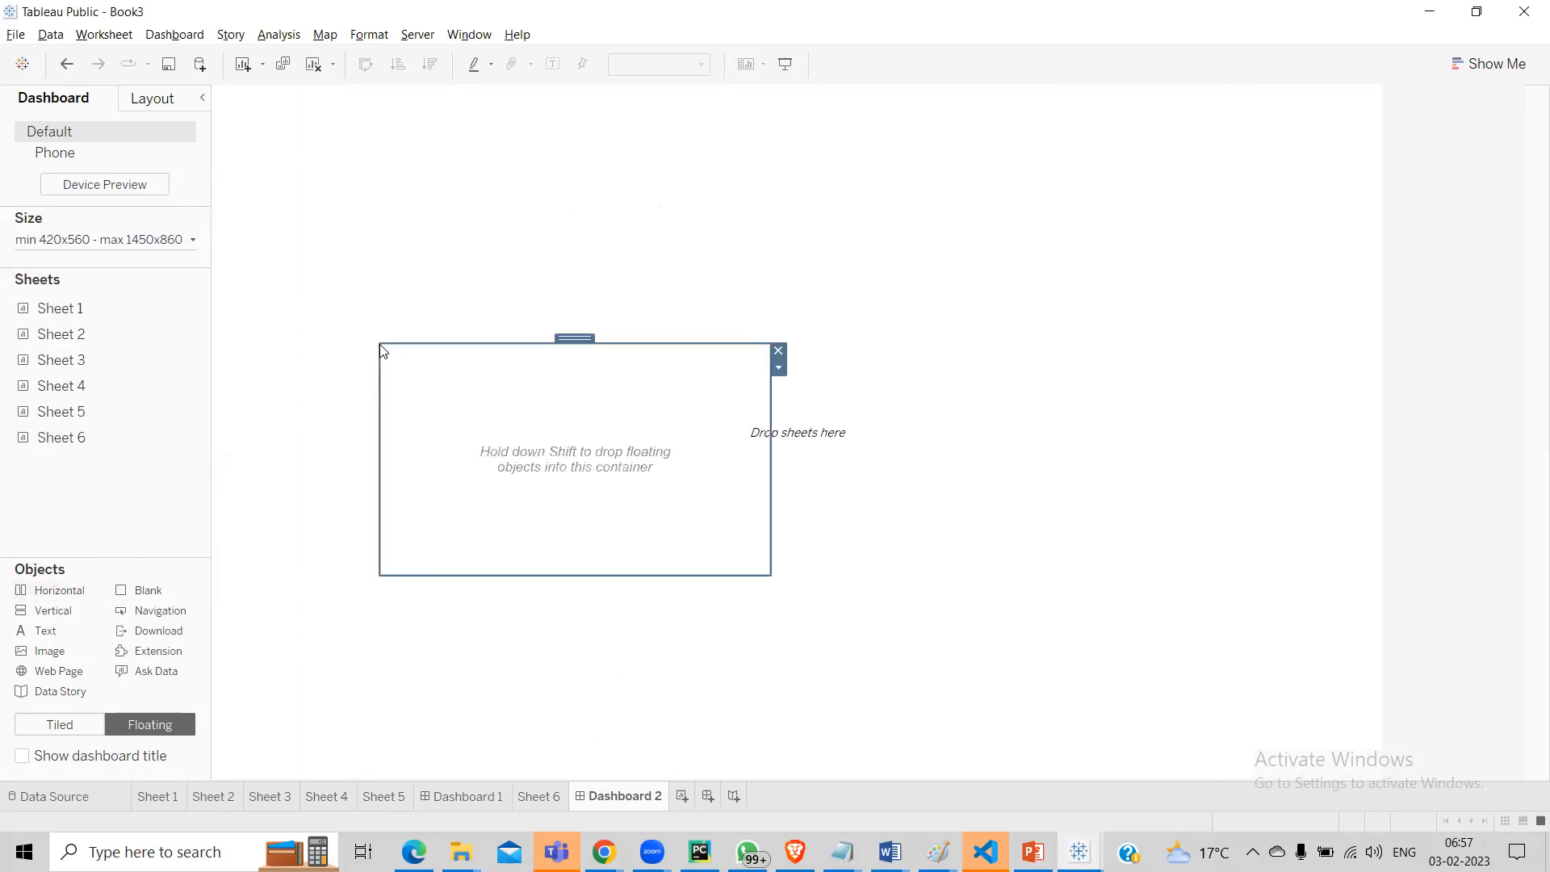
pyautogui.moveTo(585, 340); pyautogui.dragTo(443, 96)
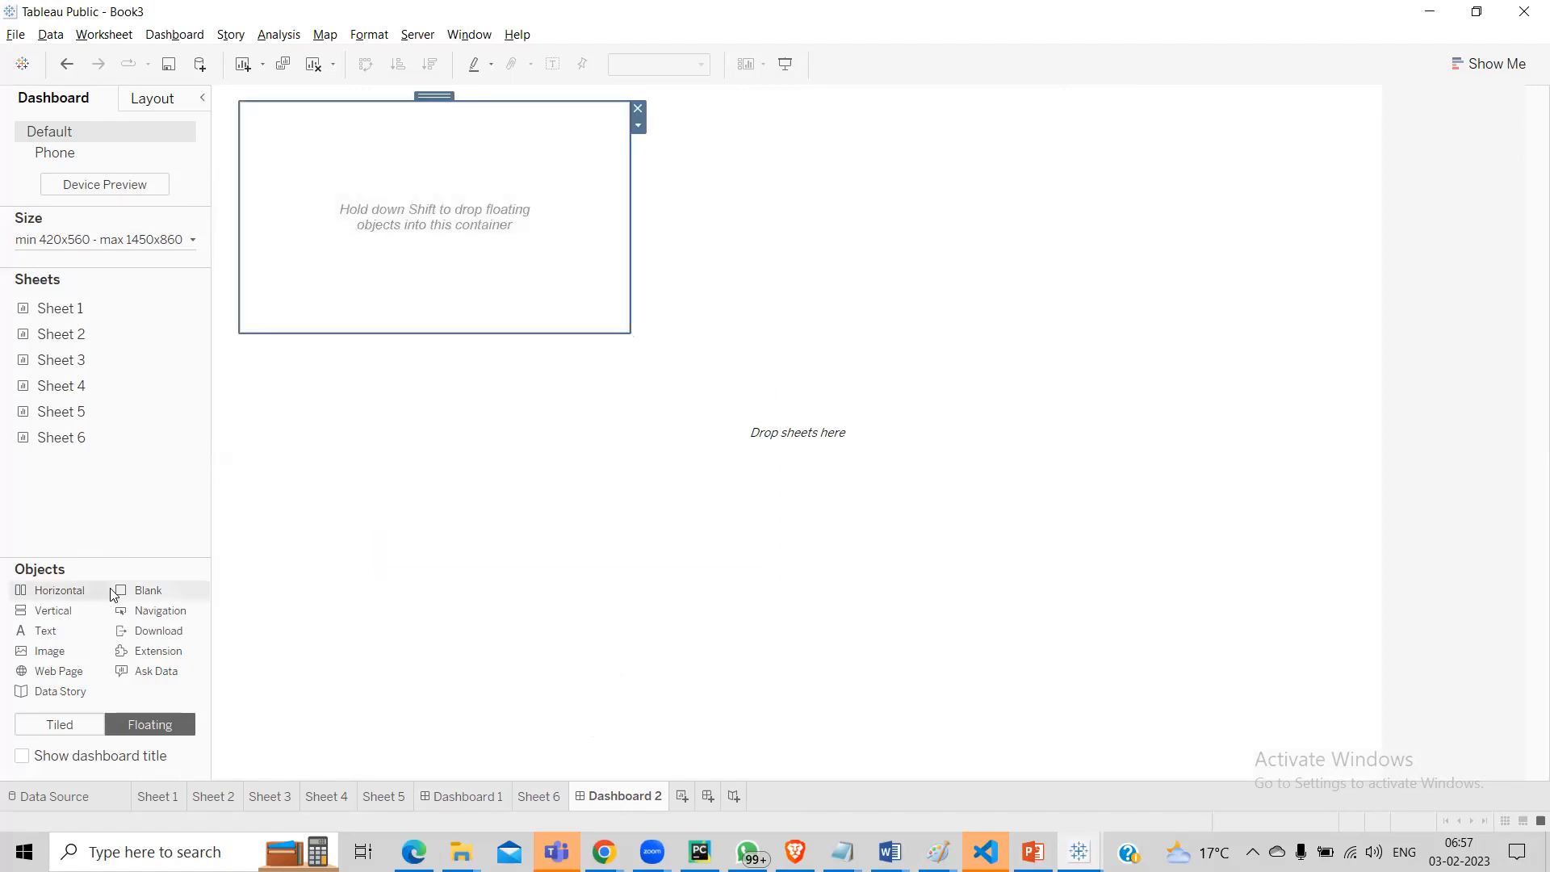
pyautogui.moveTo(74, 594); pyautogui.dragTo(651, 102)
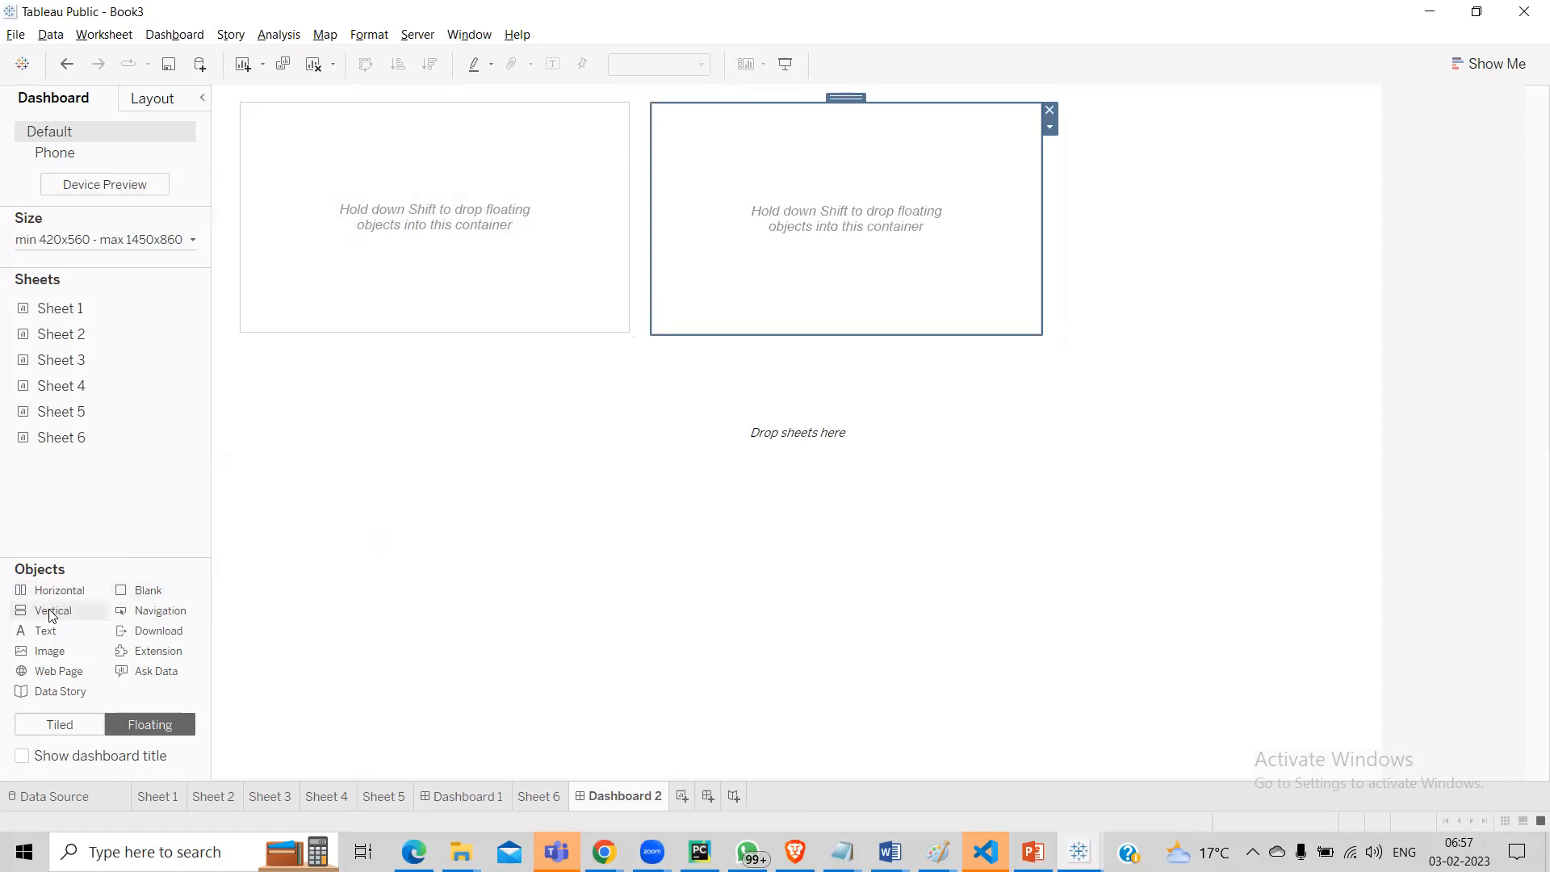
pyautogui.moveTo(50, 594); pyautogui.dragTo(236, 365)
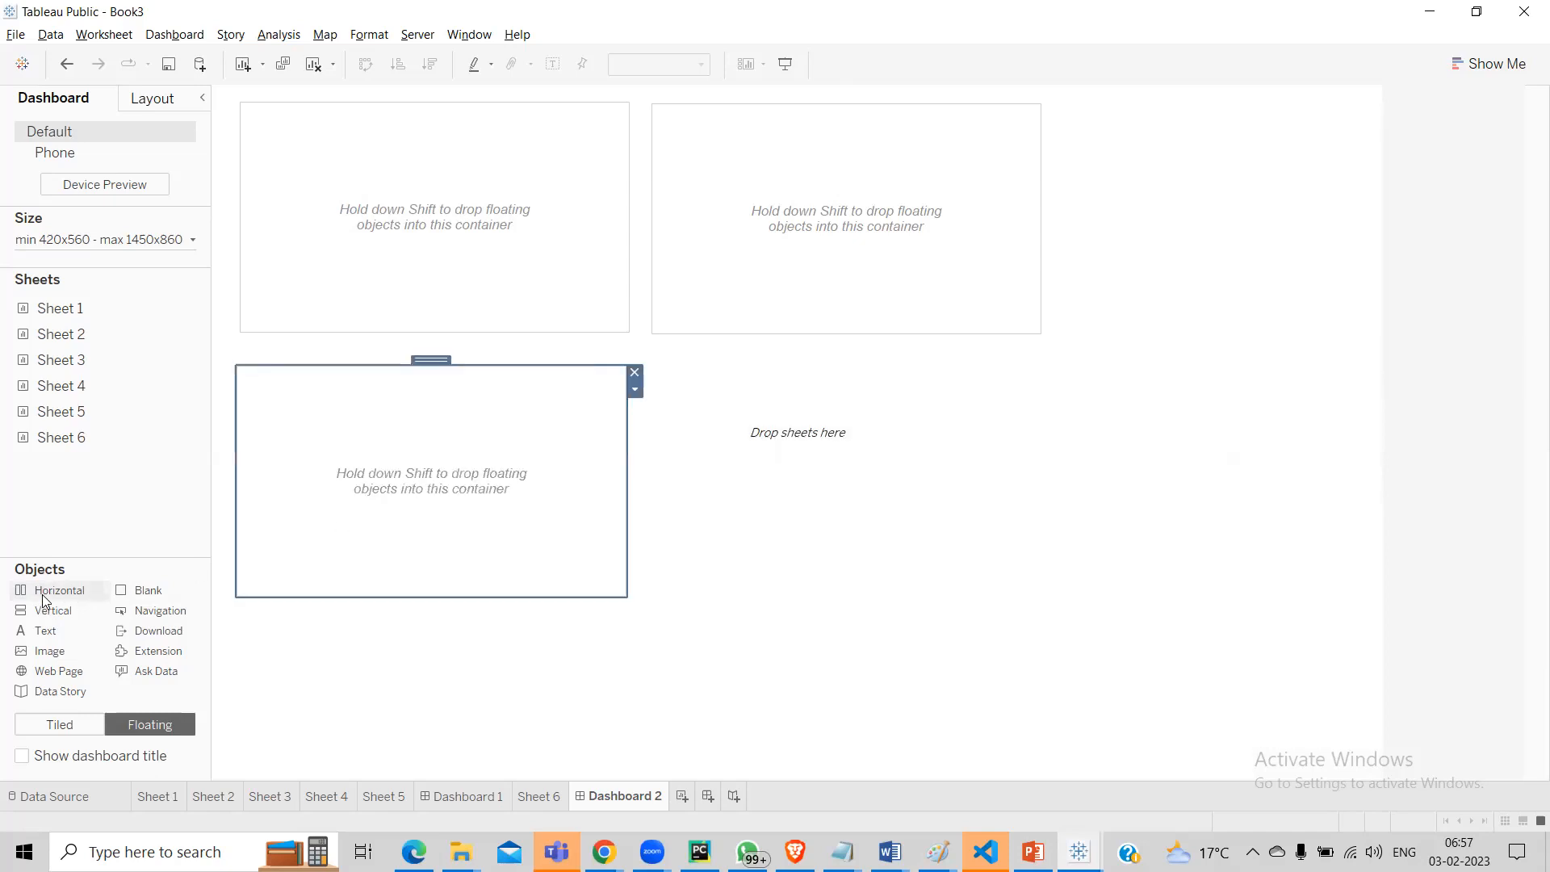
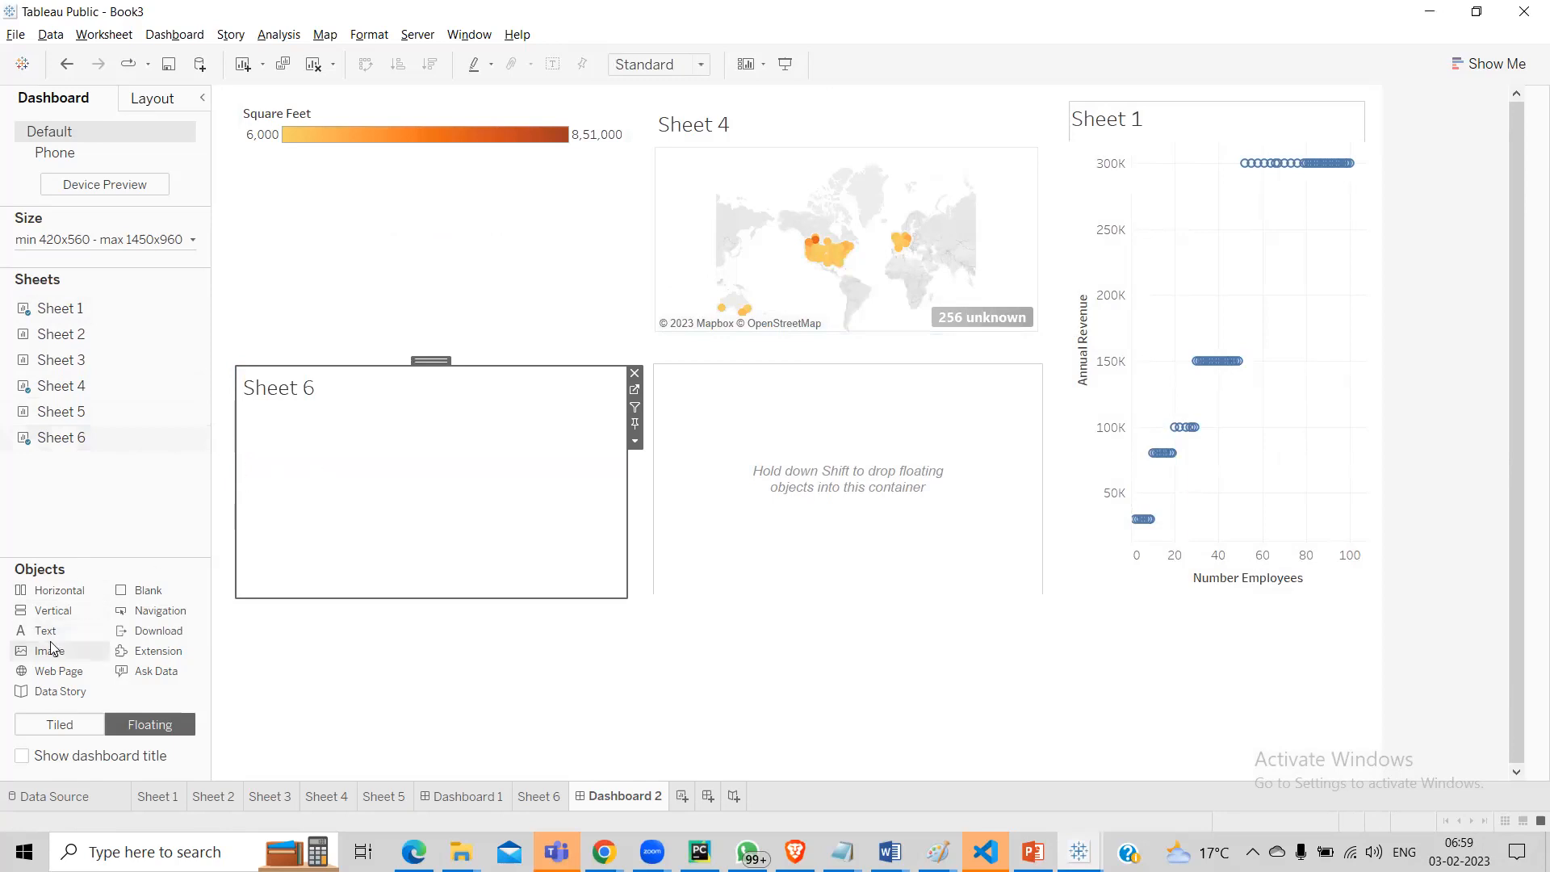
# Step: Add a floating Image object without choosing a picture and move it over the empty container below the Sheet 4 map
pyautogui.moveTo(46, 648); pyautogui.dragTo(712, 402)
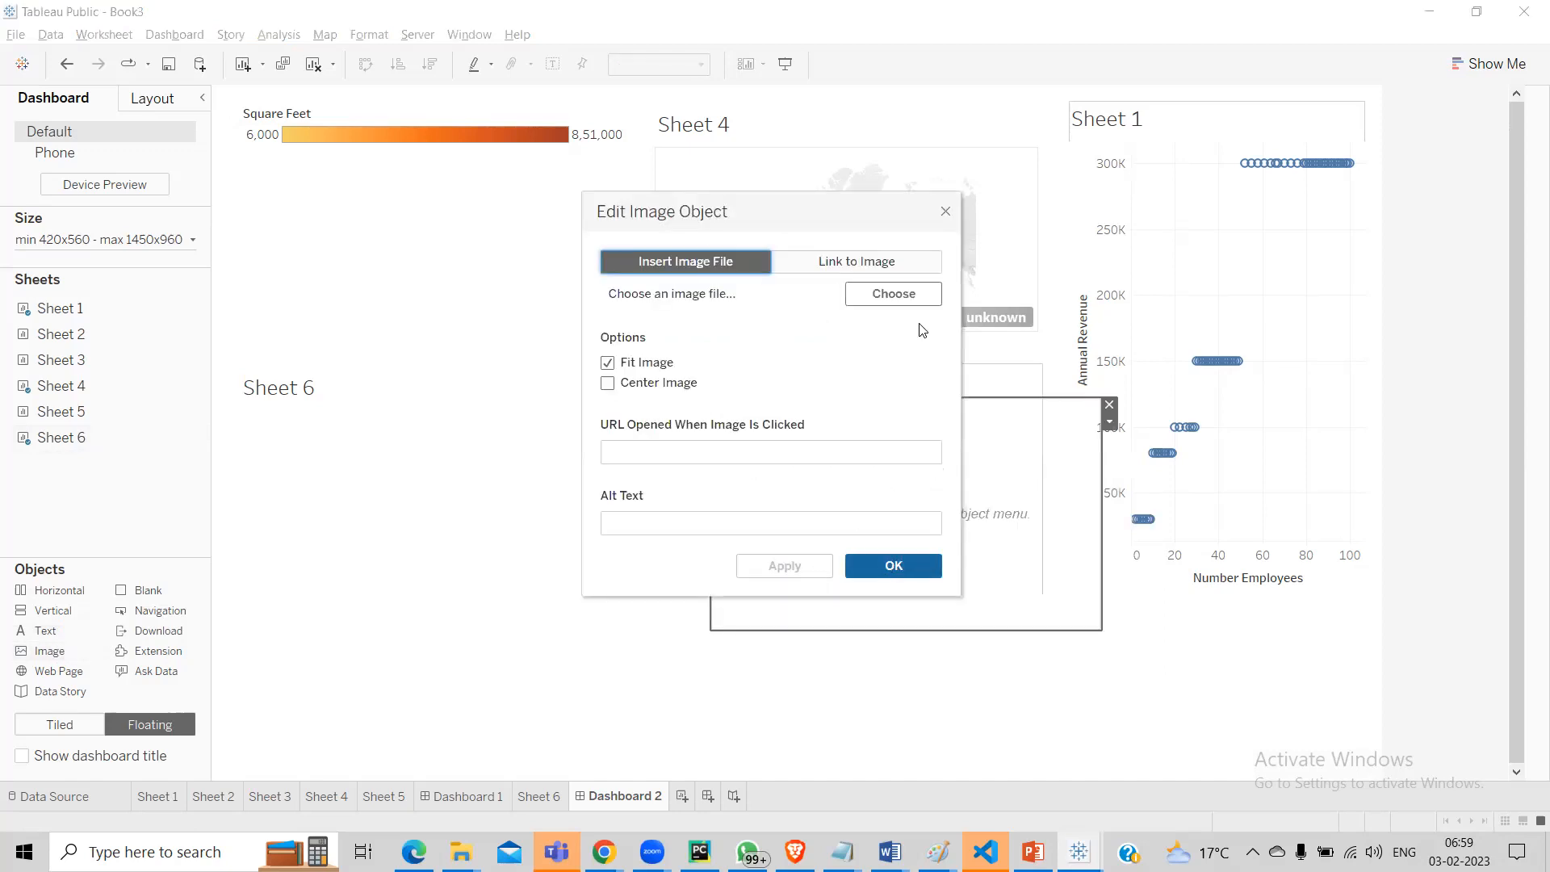
pyautogui.click(946, 212)
pyautogui.moveTo(871, 397)
pyautogui.mouseDown()
pyautogui.moveTo(831, 368)
pyautogui.moveTo(821, 415)
pyautogui.moveTo(905, 365)
pyautogui.moveTo(880, 370)
pyautogui.mouseUp()
pyautogui.click(853, 368)
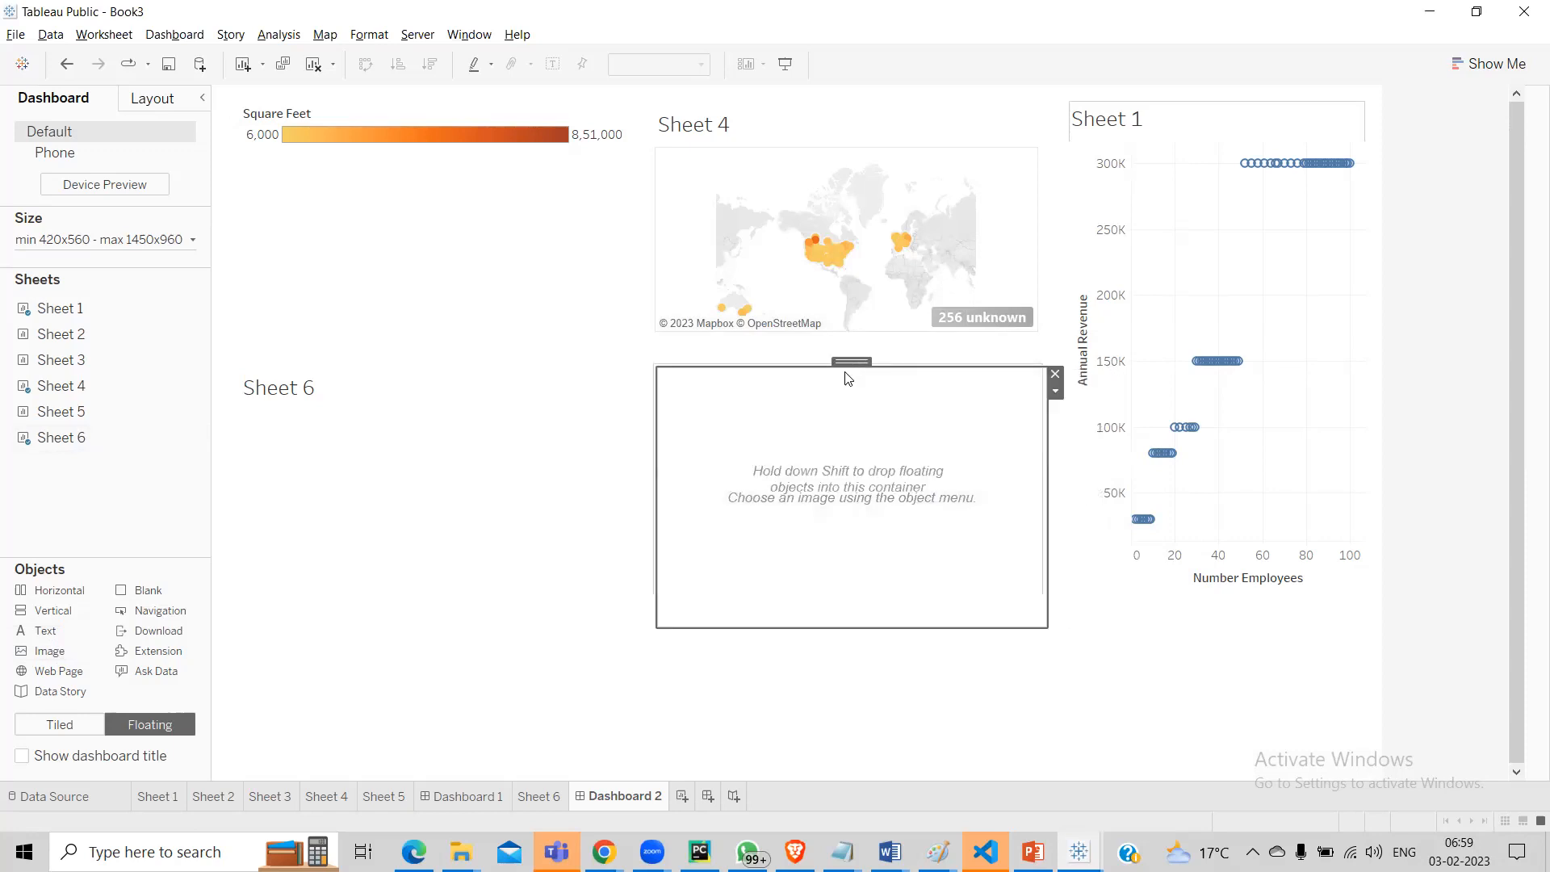
# Step: Present Dashboard 2 full screen, select individual marks in the Sheet 1 scatter plot, and return to editing
pyautogui.press('F7')
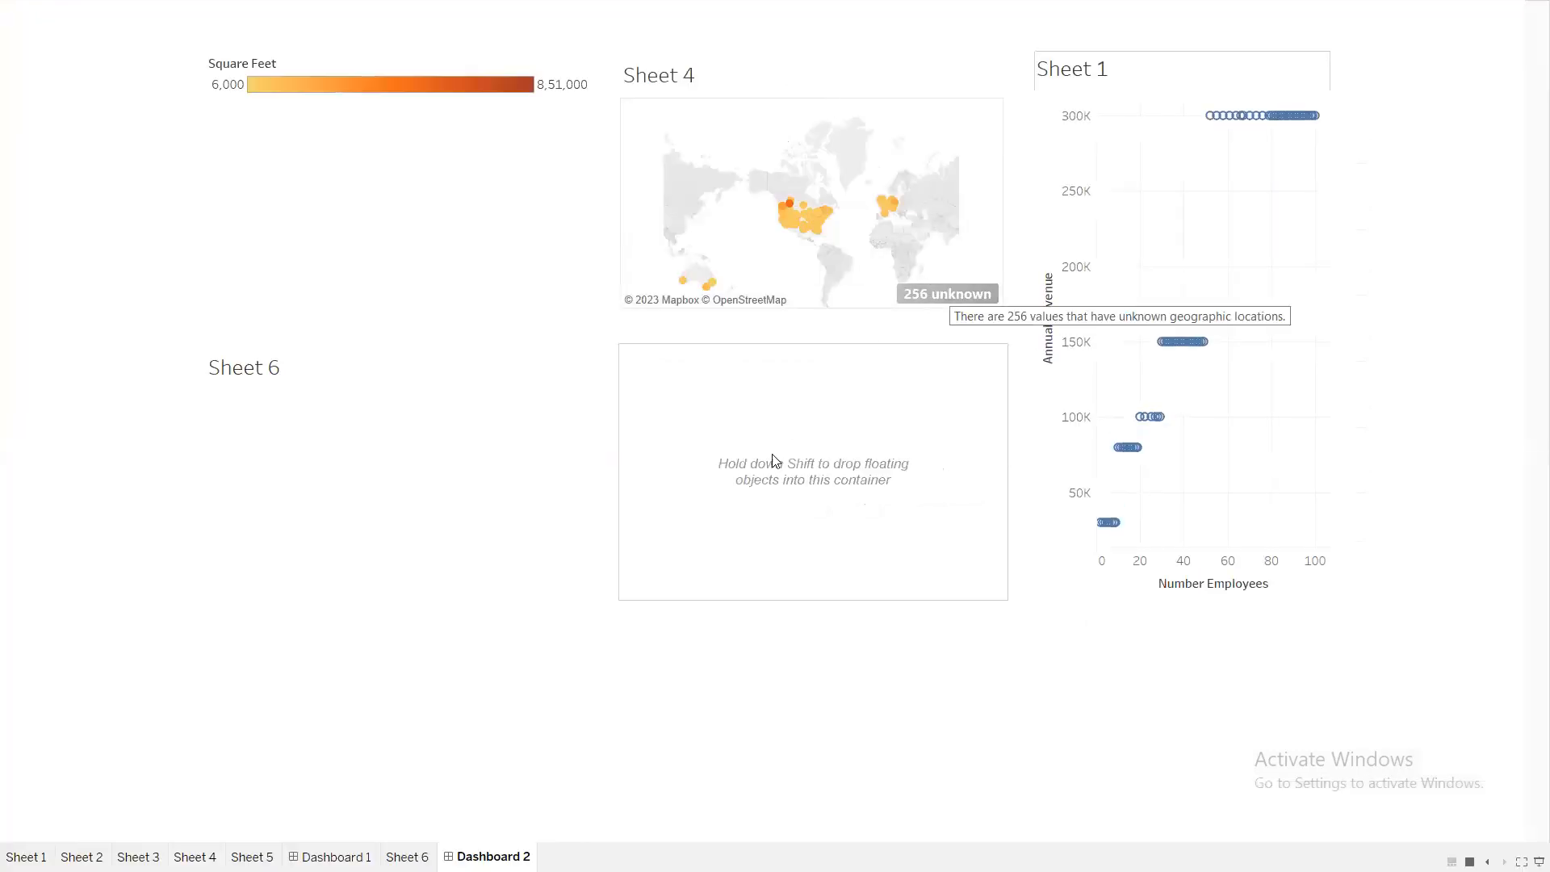
pyautogui.moveTo(786, 212)
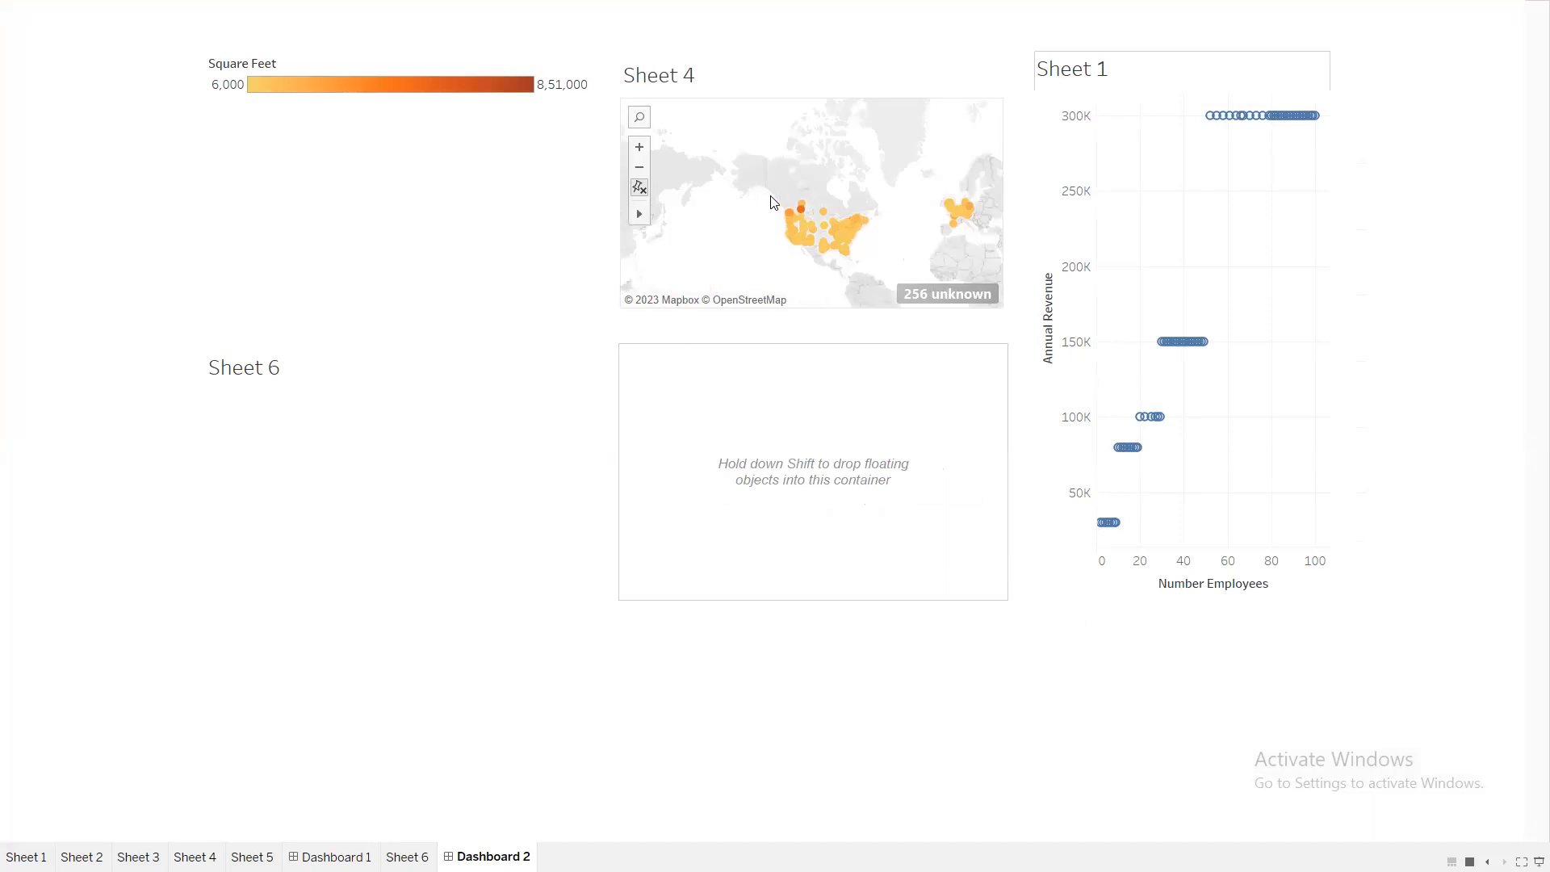
pyautogui.moveTo(1185, 341); pyautogui.dragTo(1127, 350)
pyautogui.click(1126, 447)
pyautogui.click(1161, 417)
pyautogui.click(1173, 342)
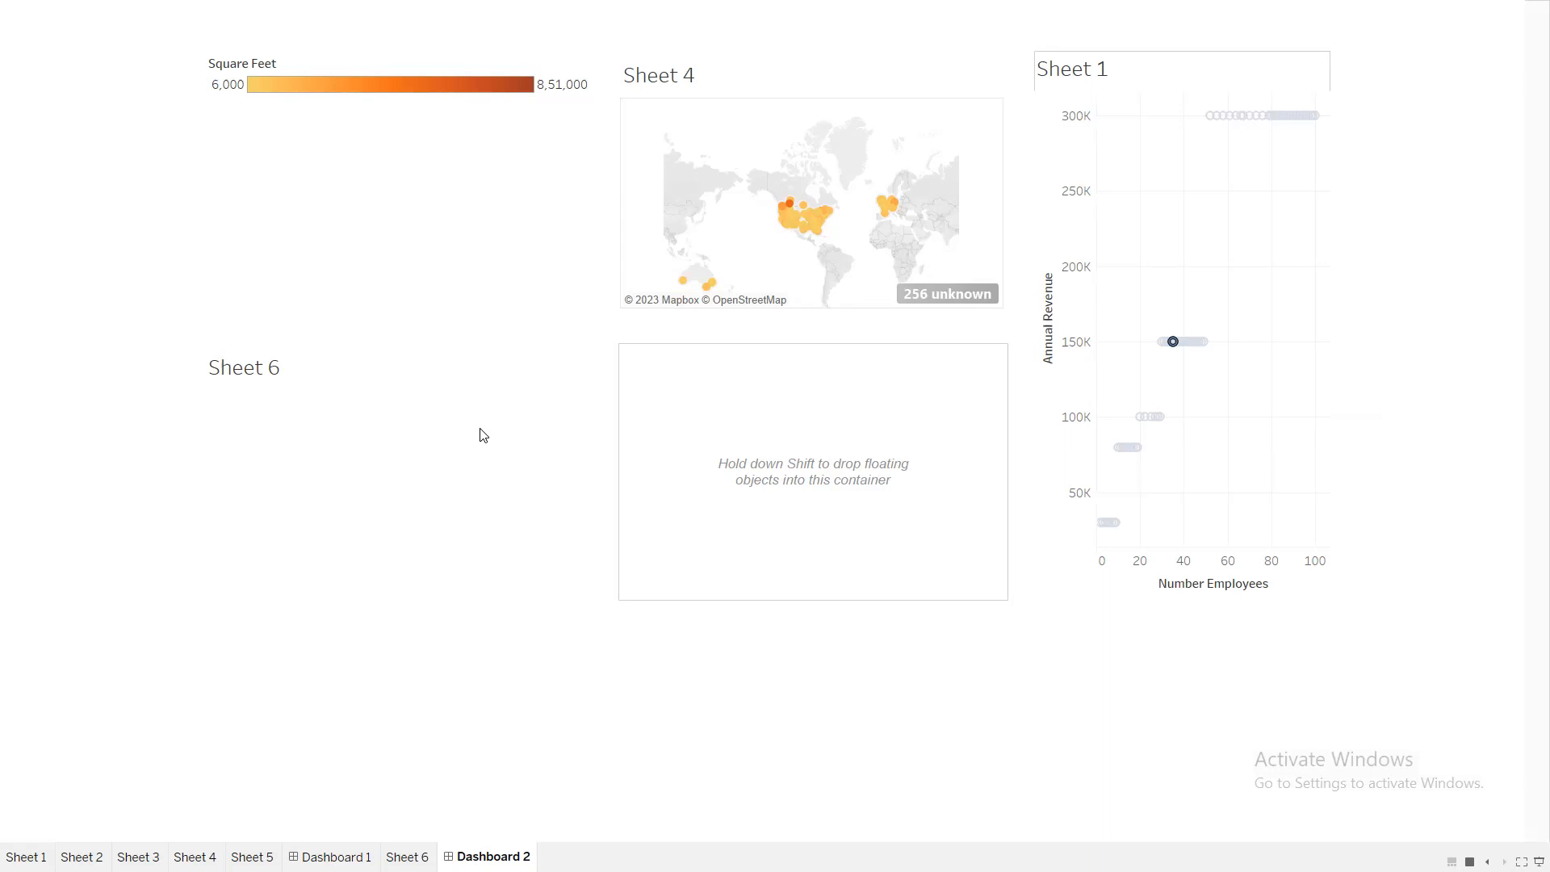
pyautogui.press('Escape')
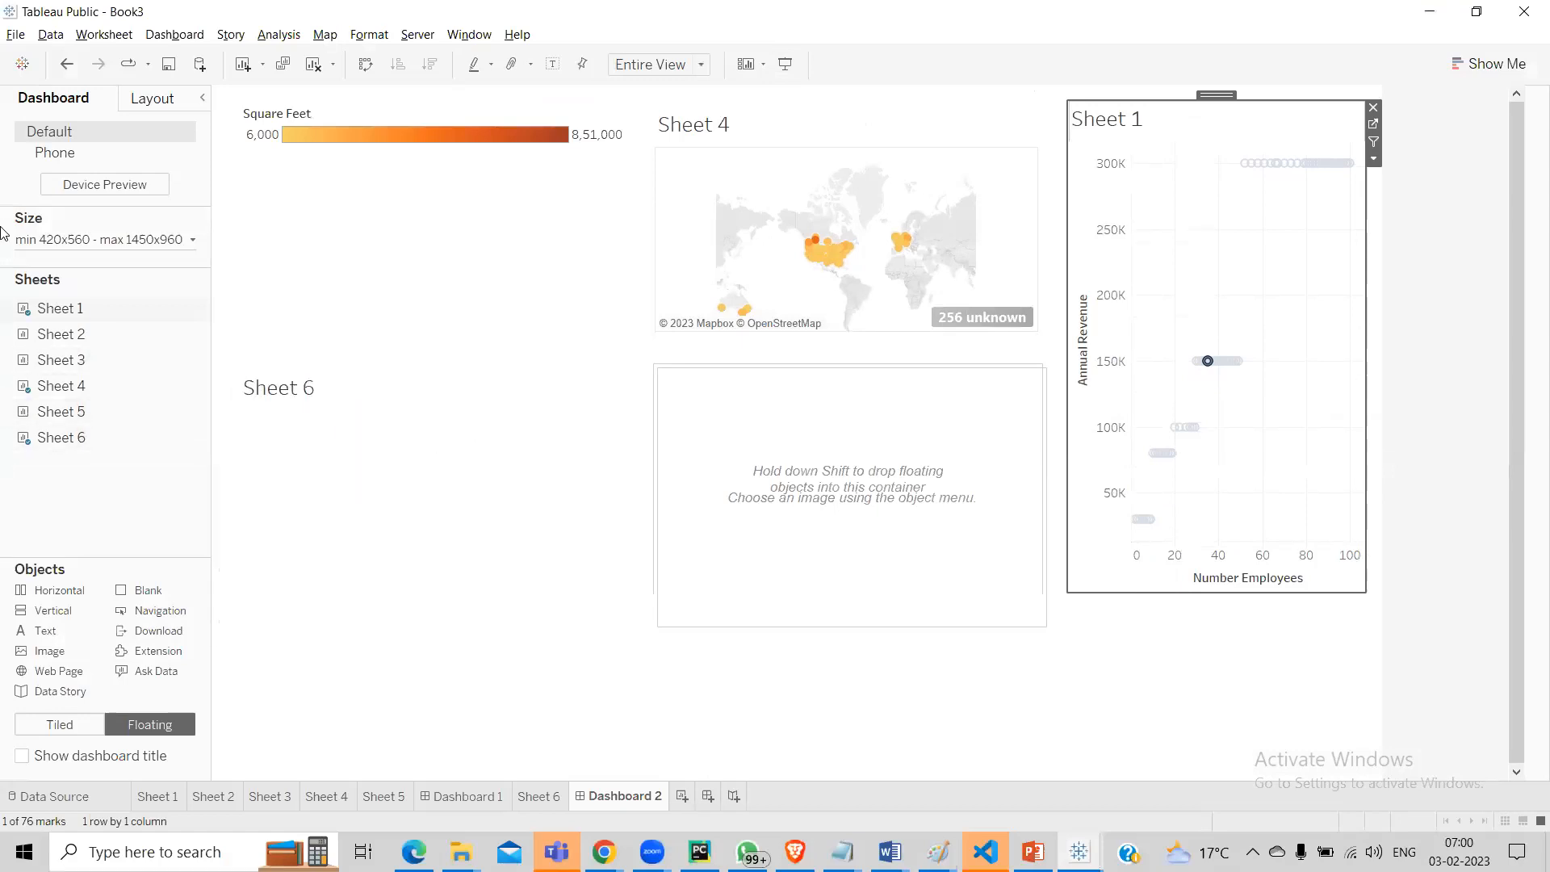
# Step: Start saving the workbook to Tableau Public under a name and dismiss the sign-in window
pyautogui.click(16, 36)
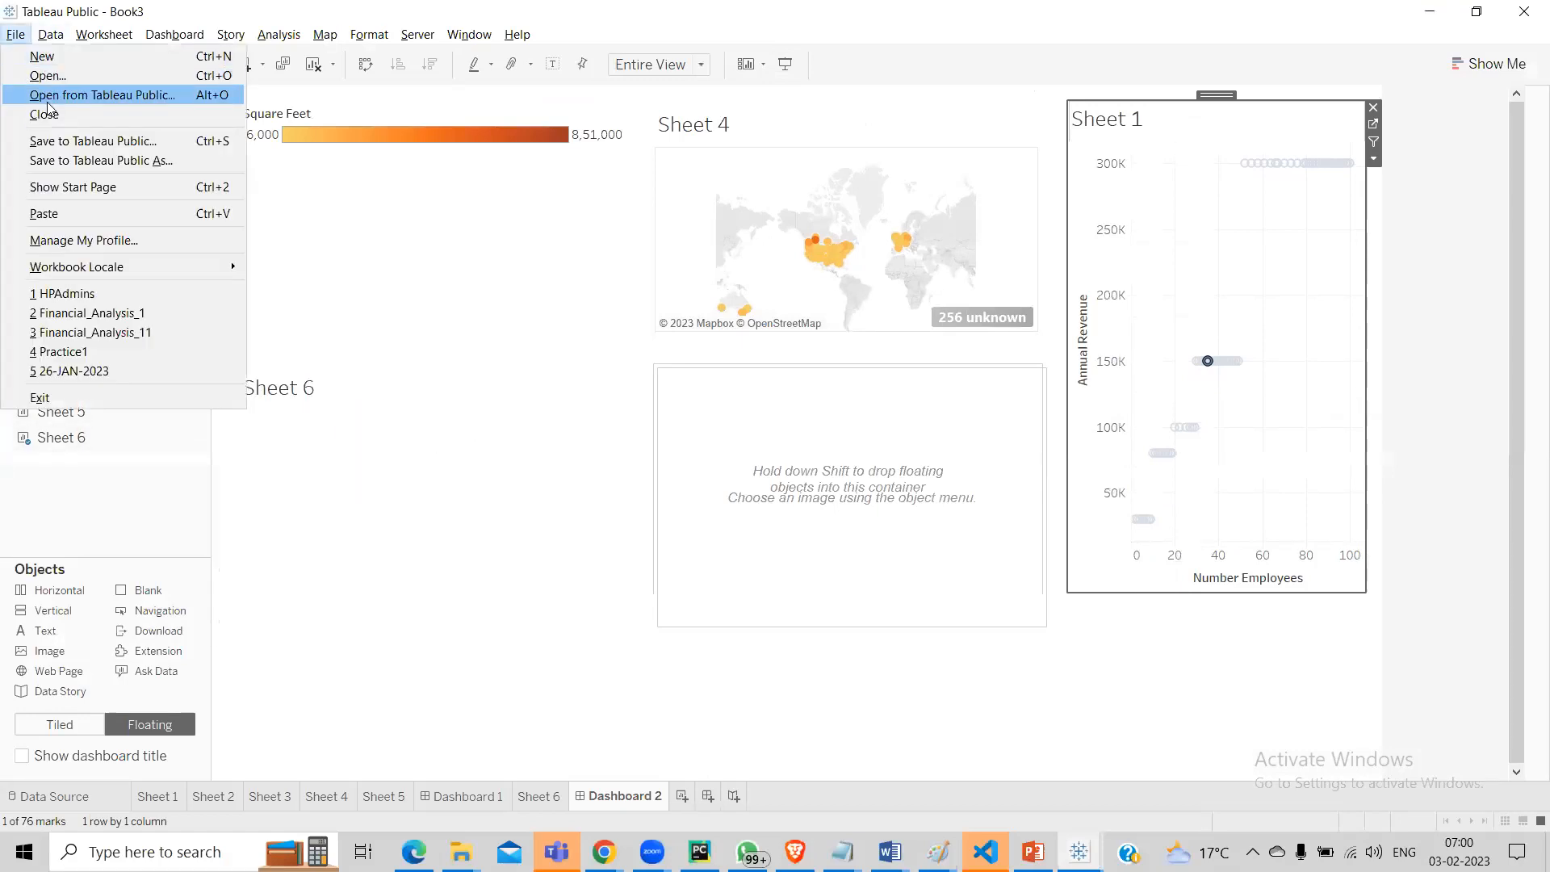
pyautogui.click(64, 162)
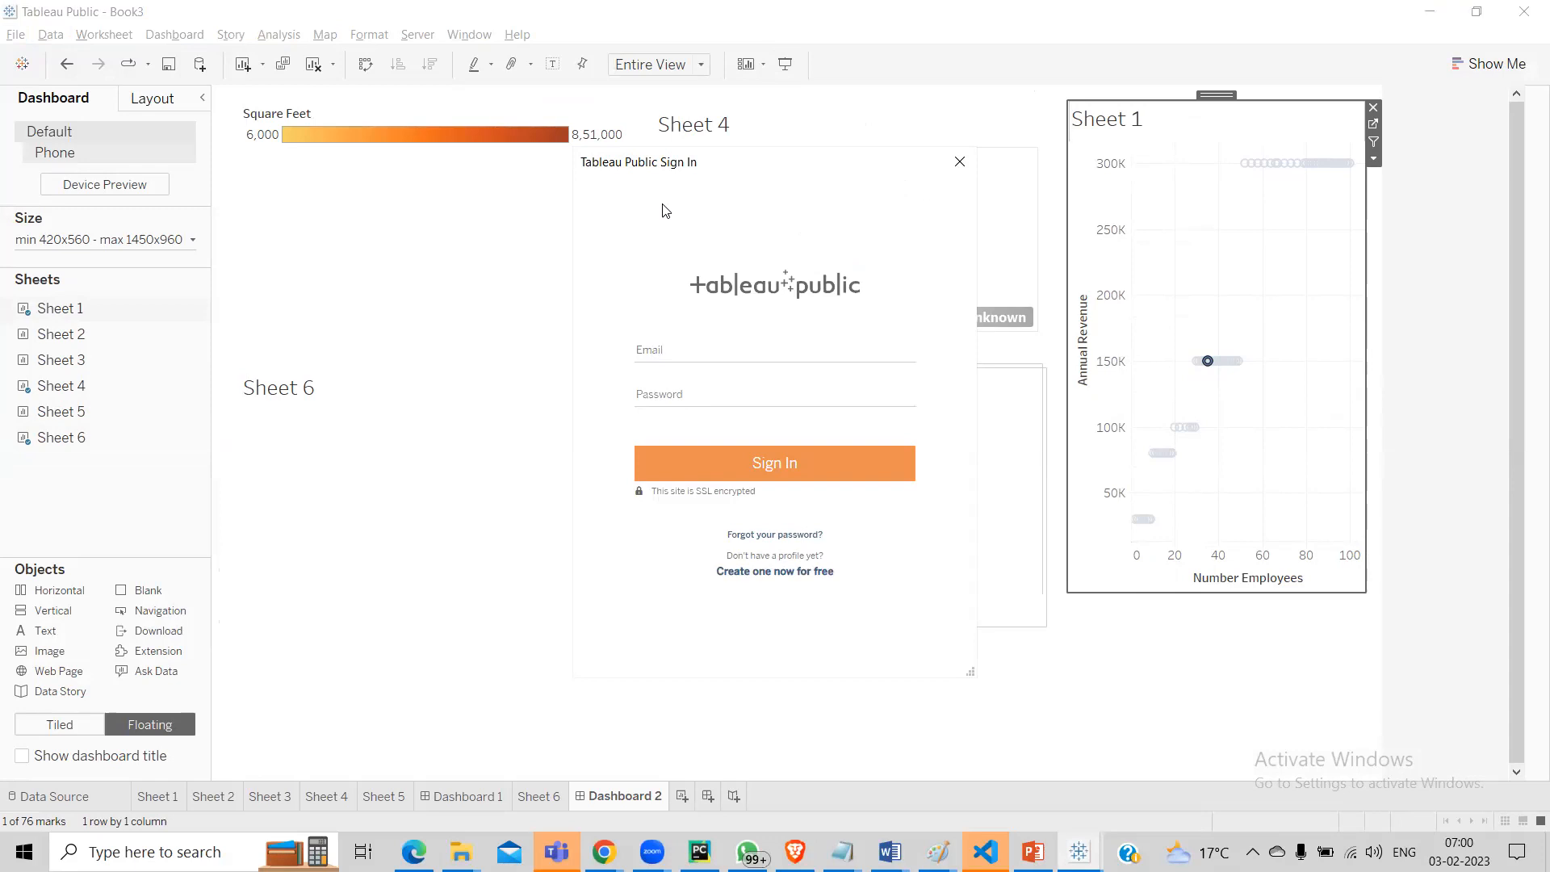
pyautogui.click(959, 161)
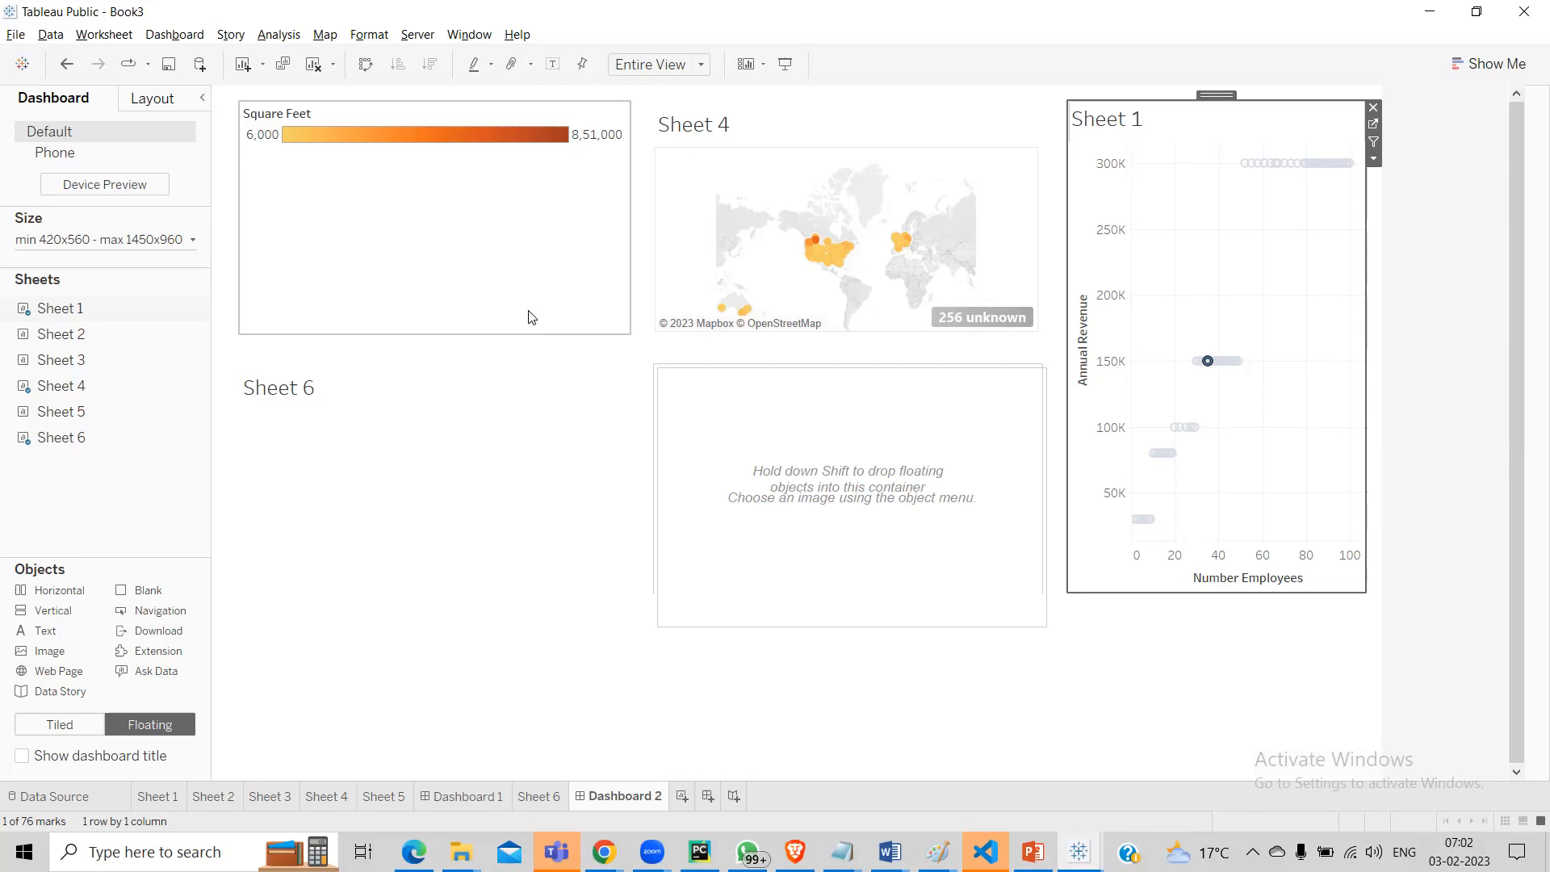
# Step: Create a story with Sheet 1 as its first story point and preview it full screen
pyautogui.click(734, 797)
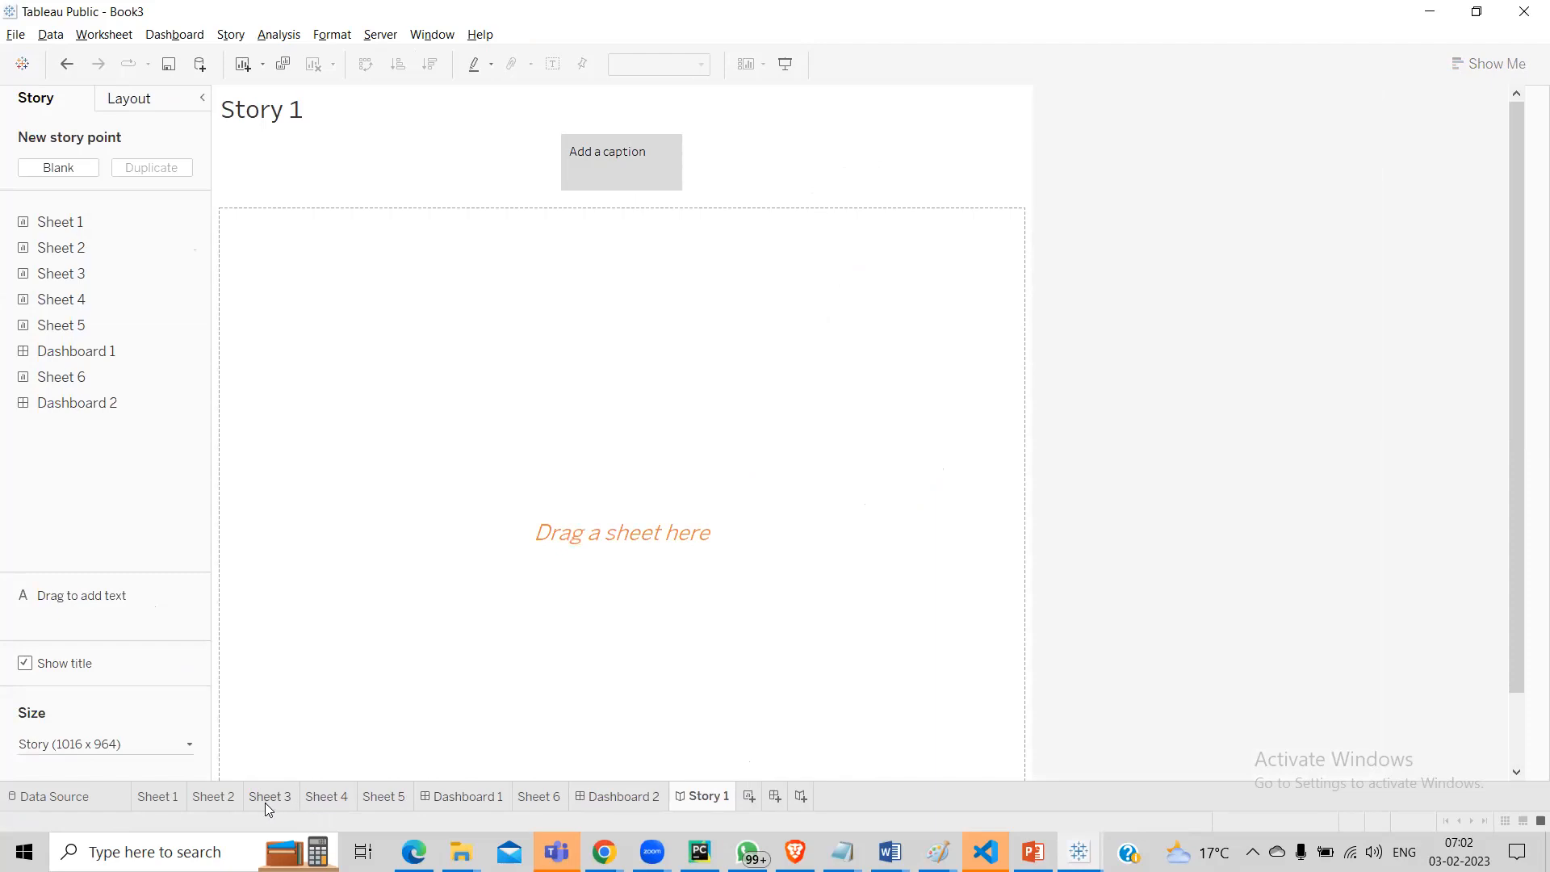
pyautogui.moveTo(470, 796)
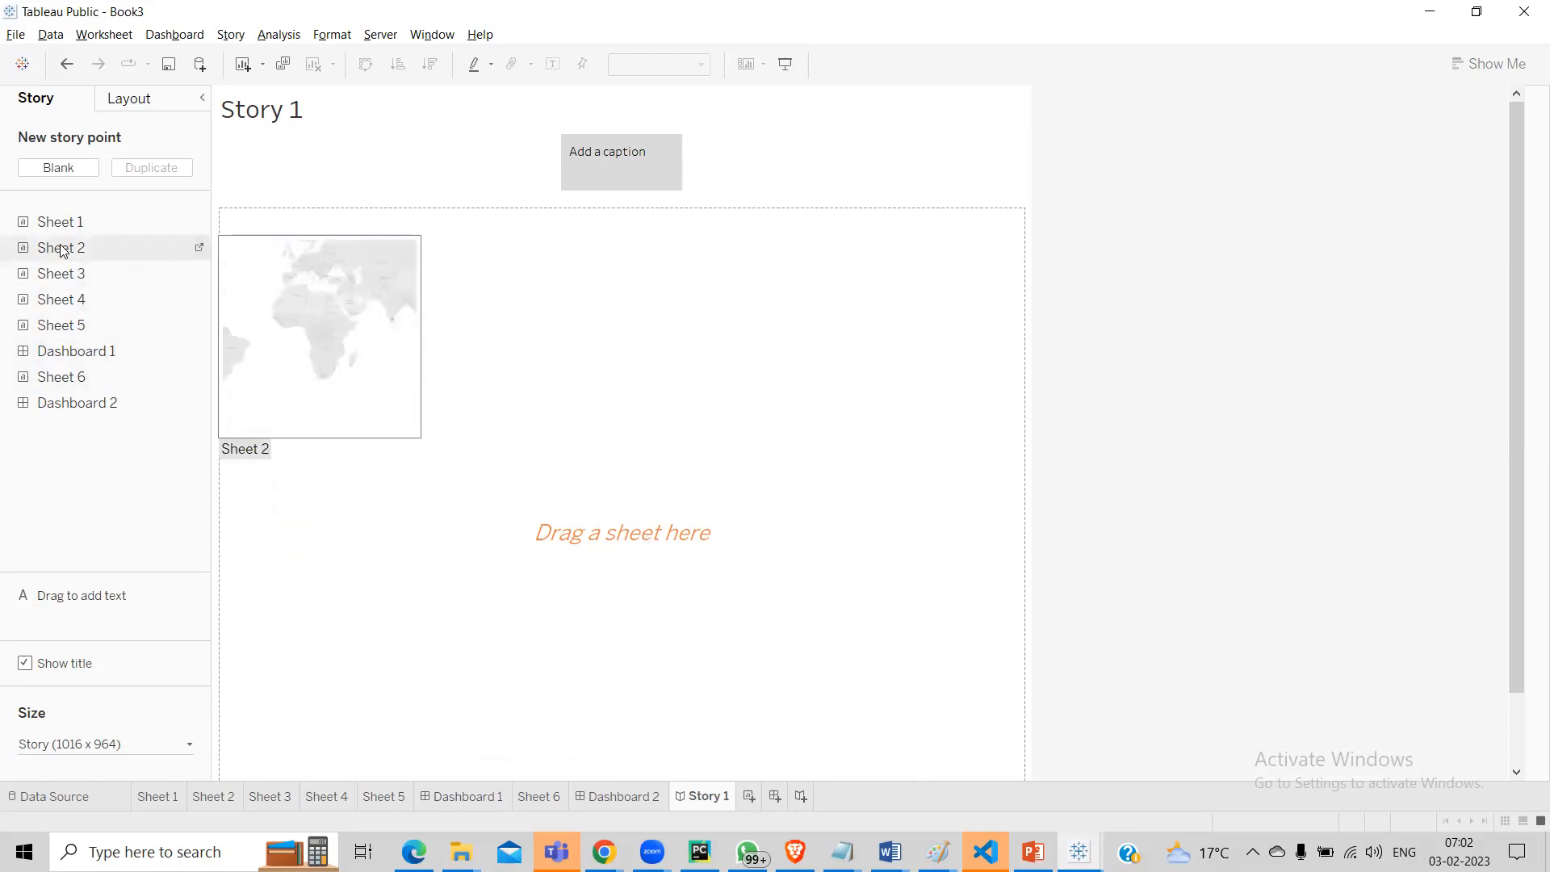
pyautogui.moveTo(60, 226); pyautogui.dragTo(353, 409)
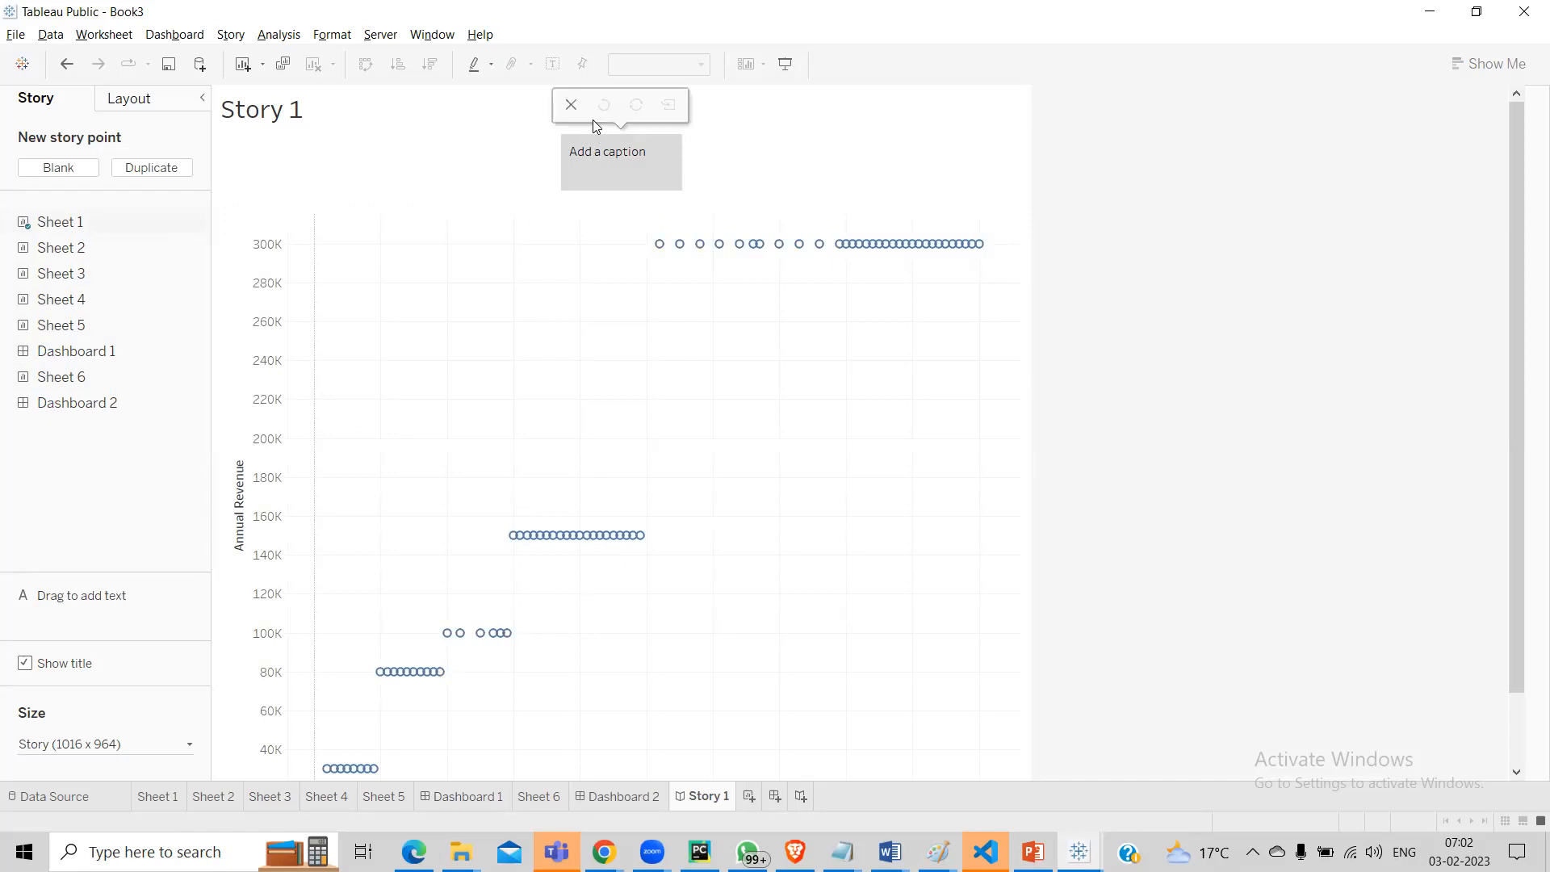
pyautogui.press('F7')
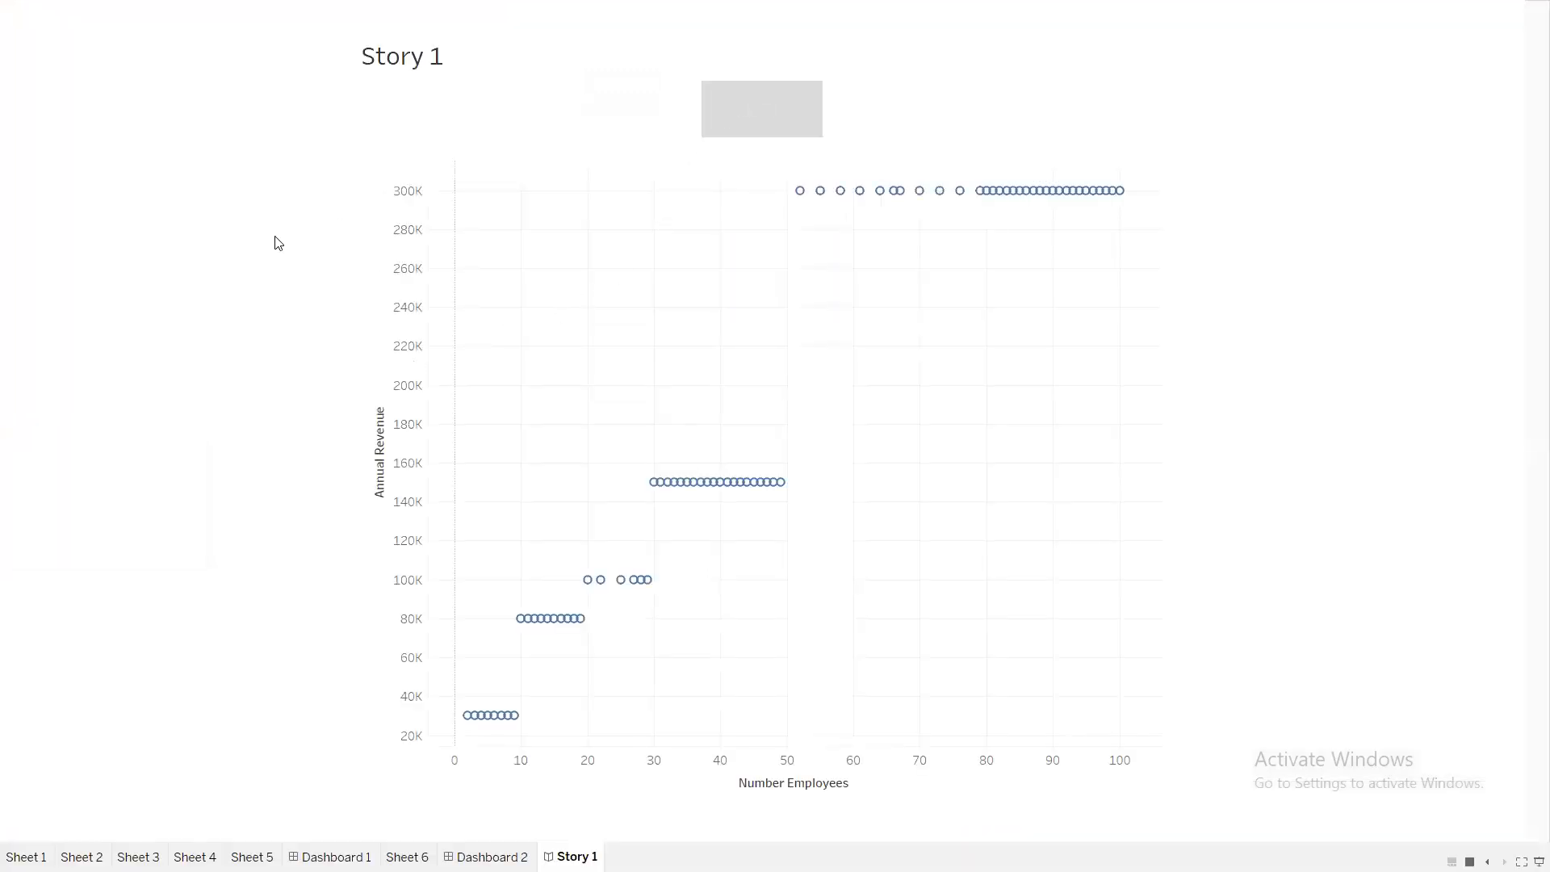
pyautogui.press('Escape')
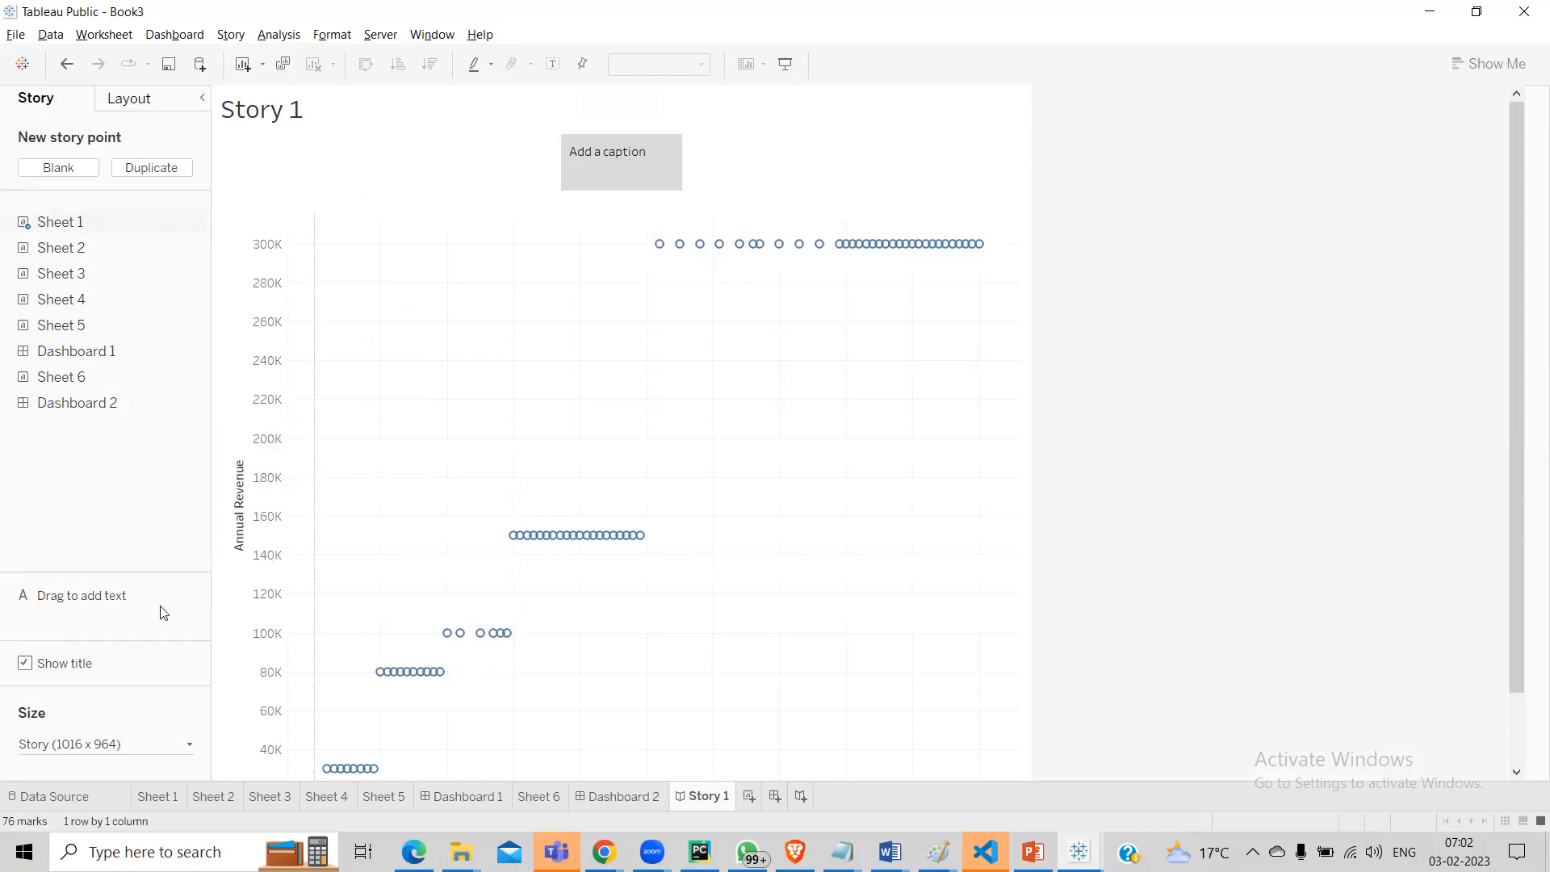
# Step: Check the story's navigator style options, and add Sheet 3 and Dashboard 1 as the second and third story points
pyautogui.click(166, 100)
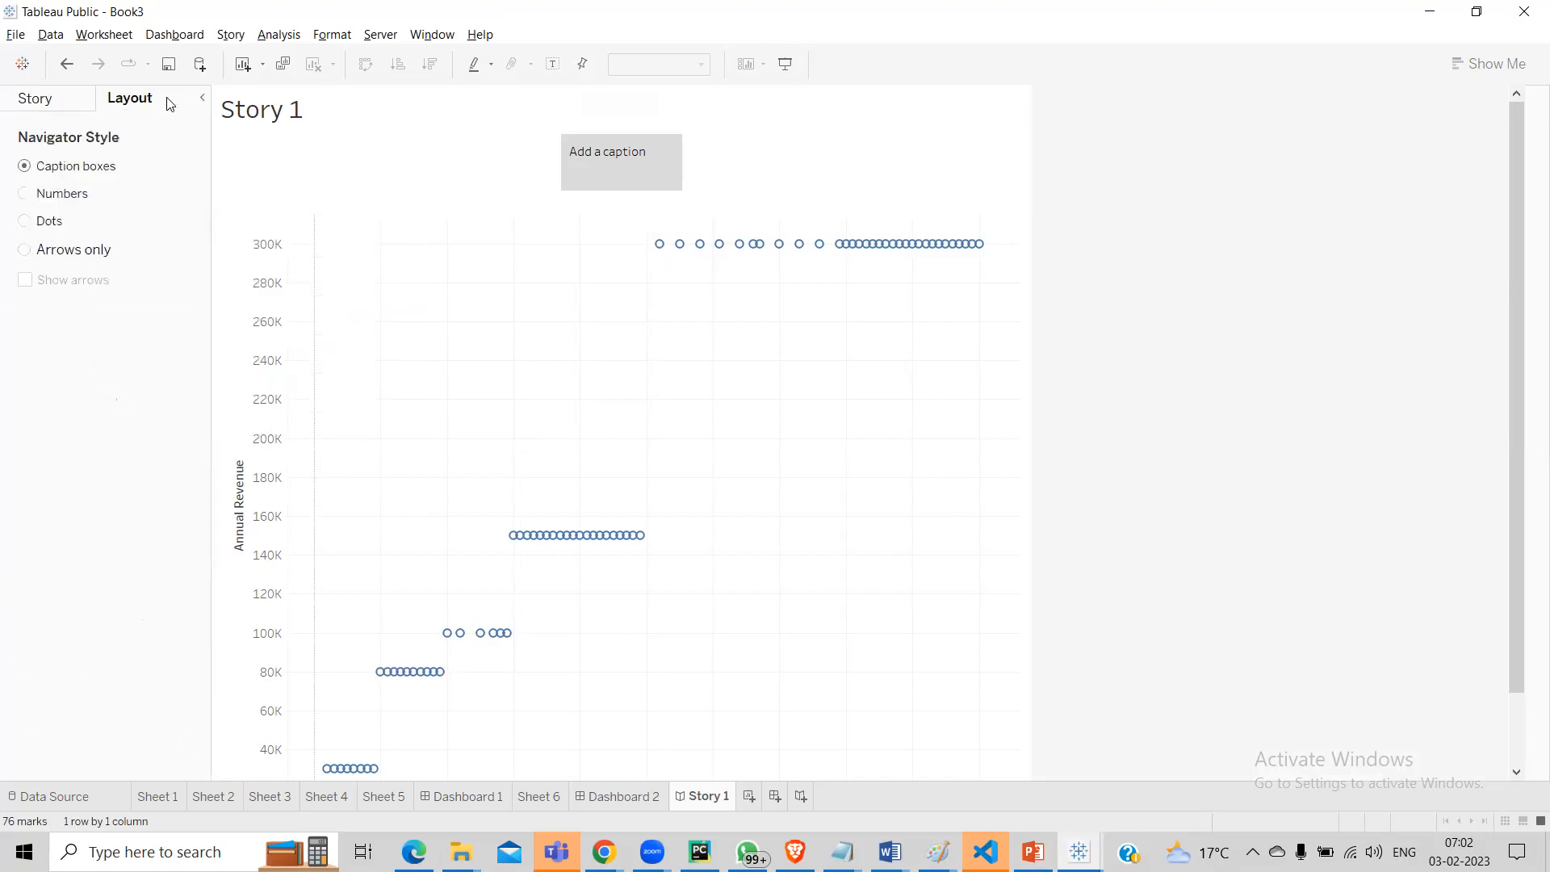
pyautogui.click(69, 107)
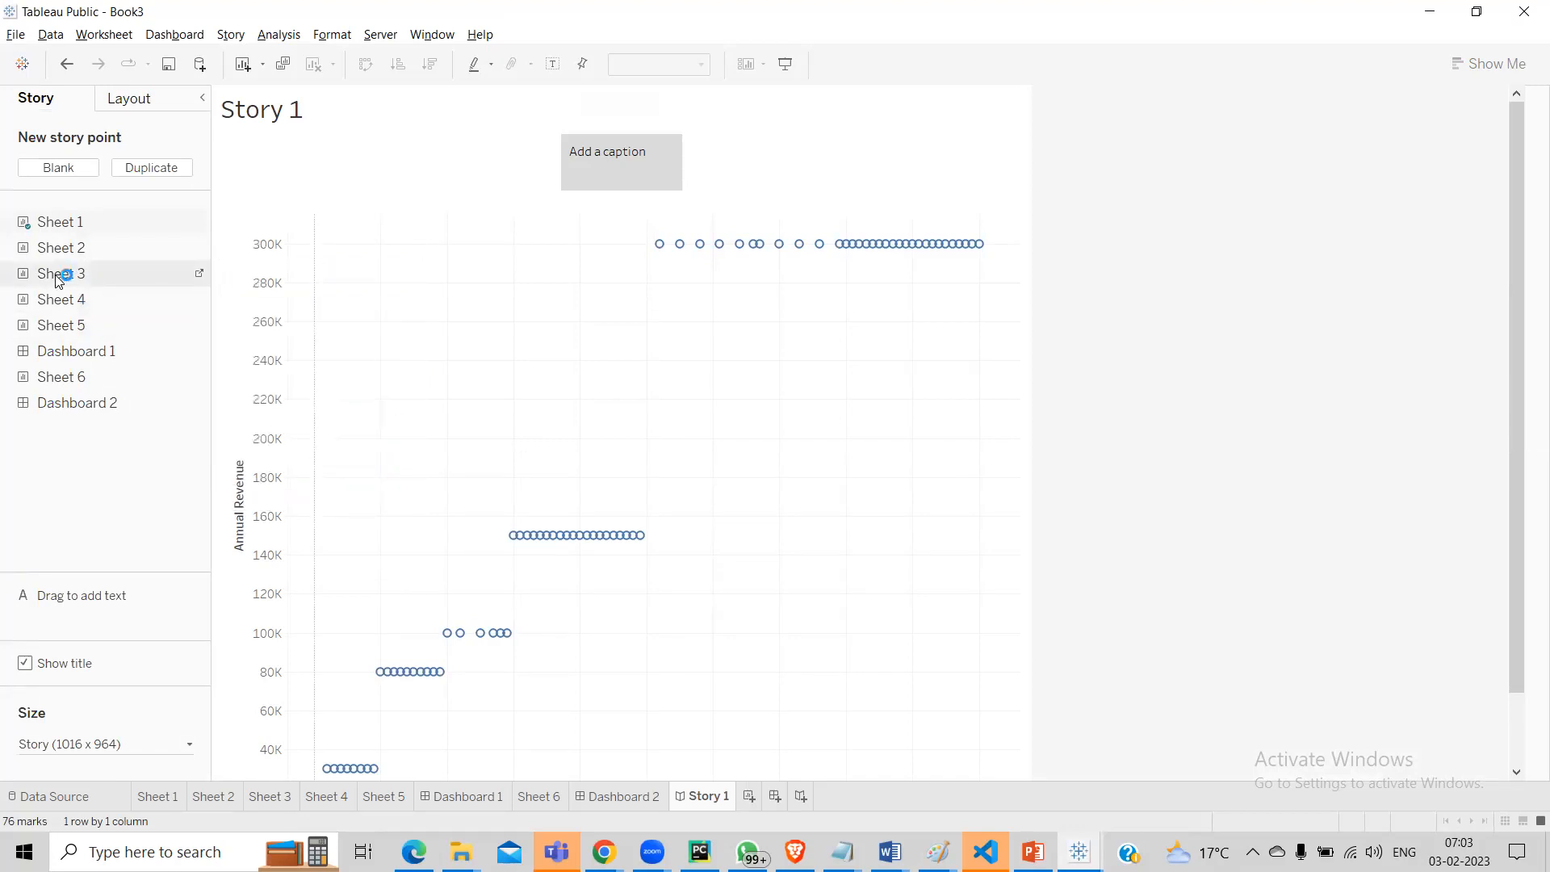
pyautogui.moveTo(58, 279); pyautogui.dragTo(565, 444)
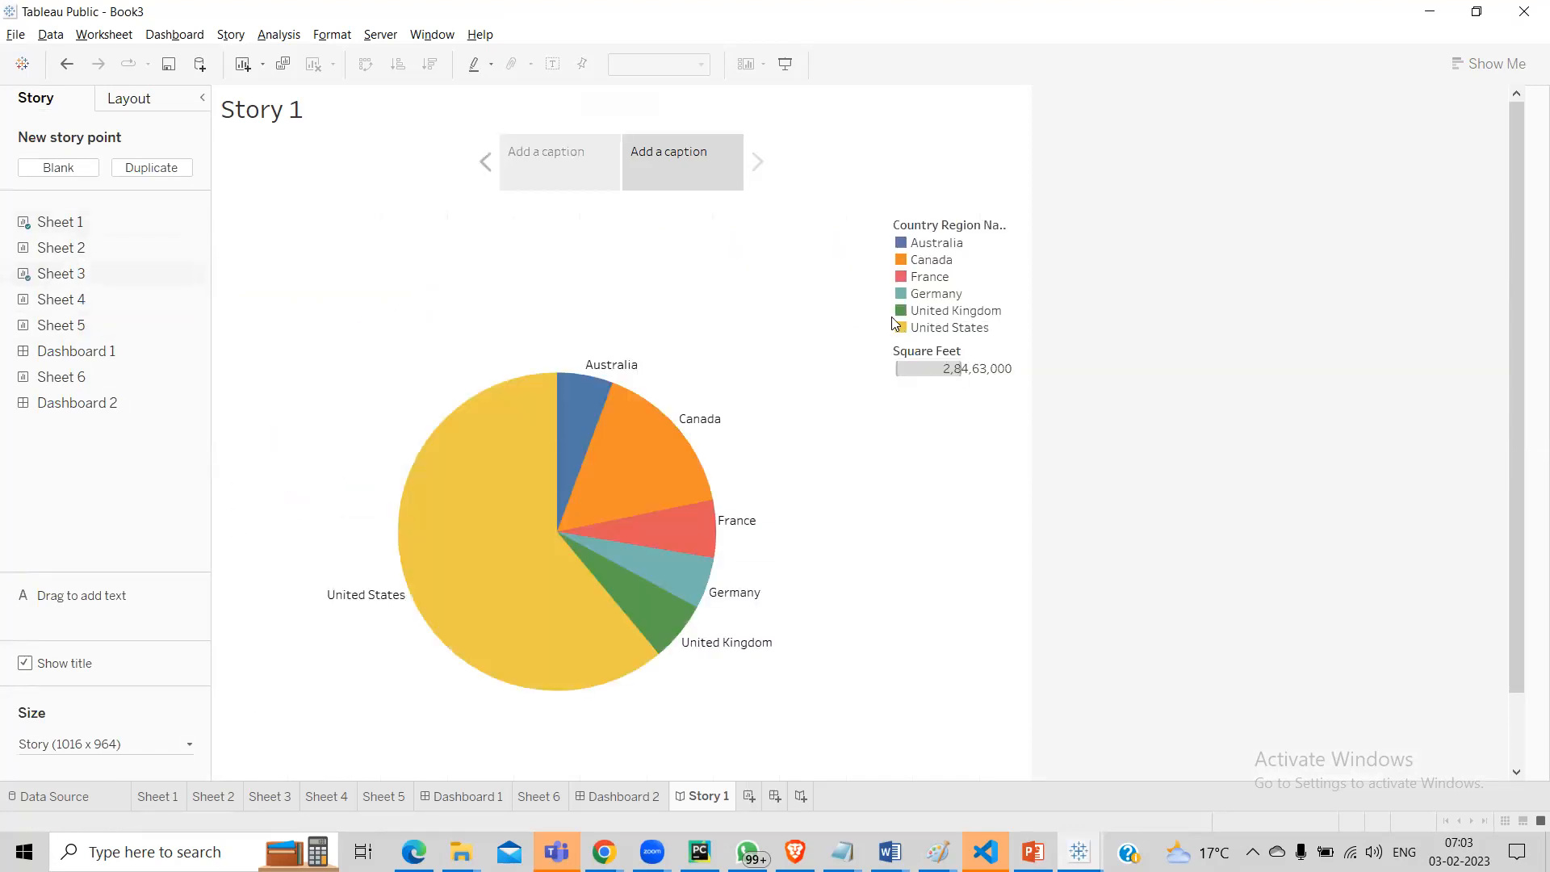
pyautogui.click(550, 159)
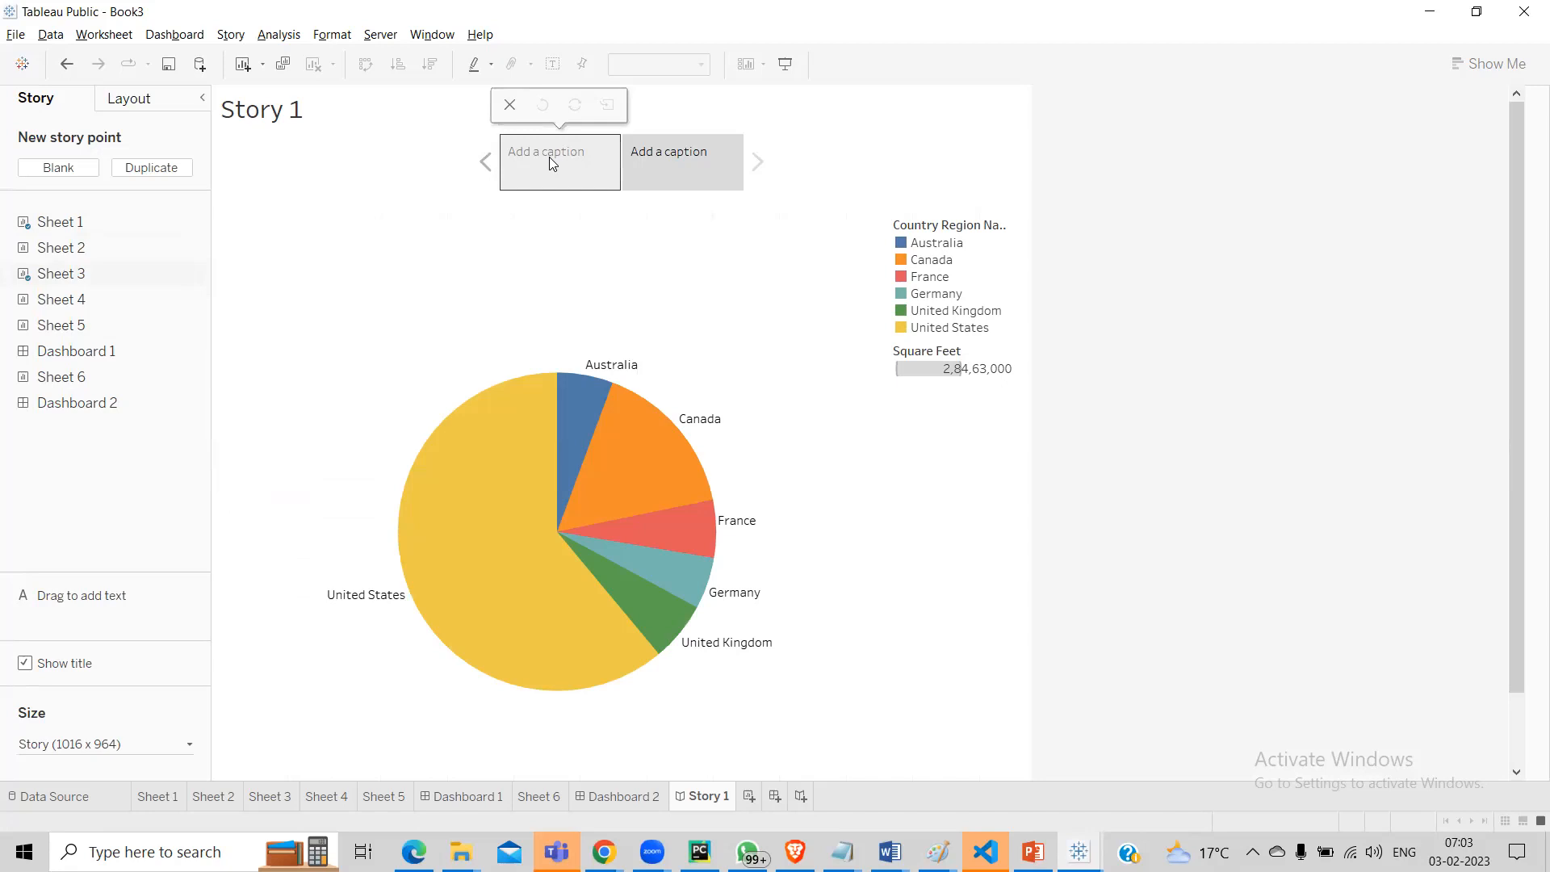
pyautogui.click(699, 147)
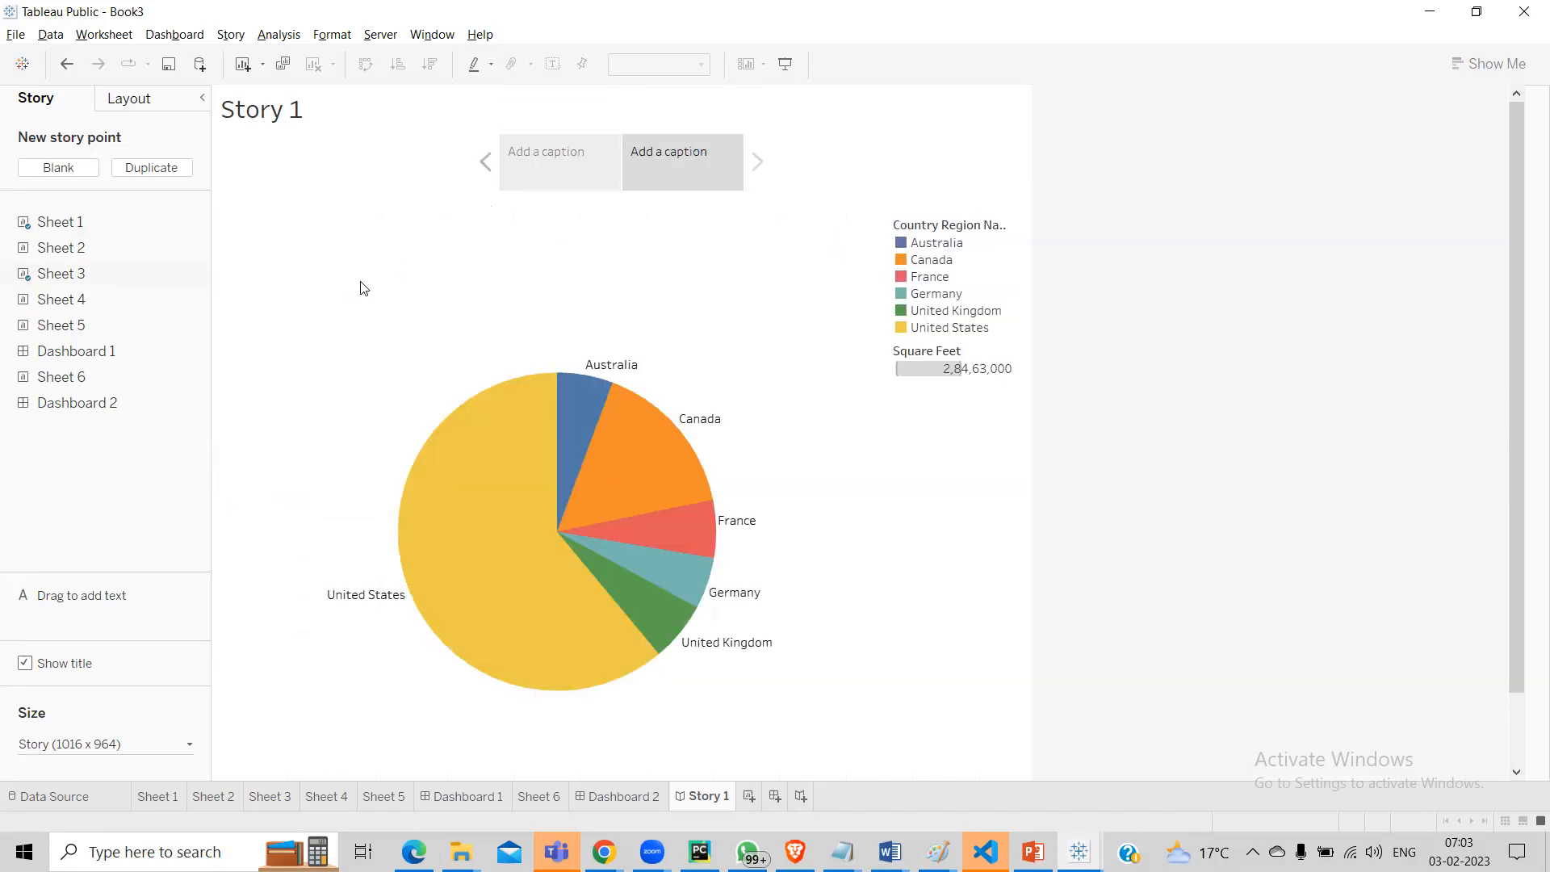
pyautogui.doubleClick(81, 356)
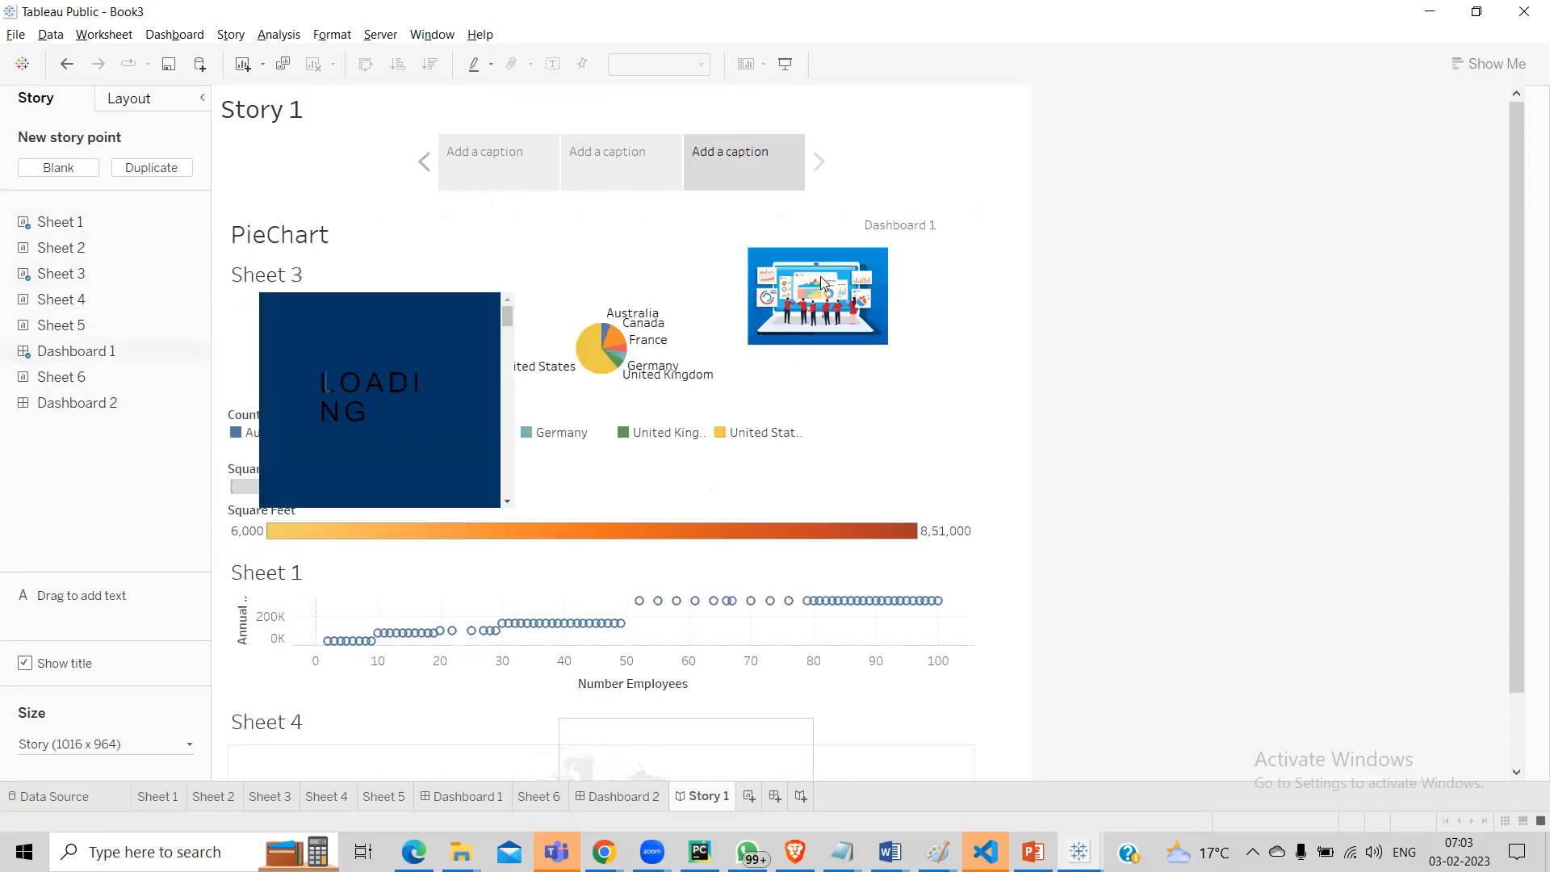
# Step: Present the story full screen and go back and forth through its three story points
pyautogui.press('F7')
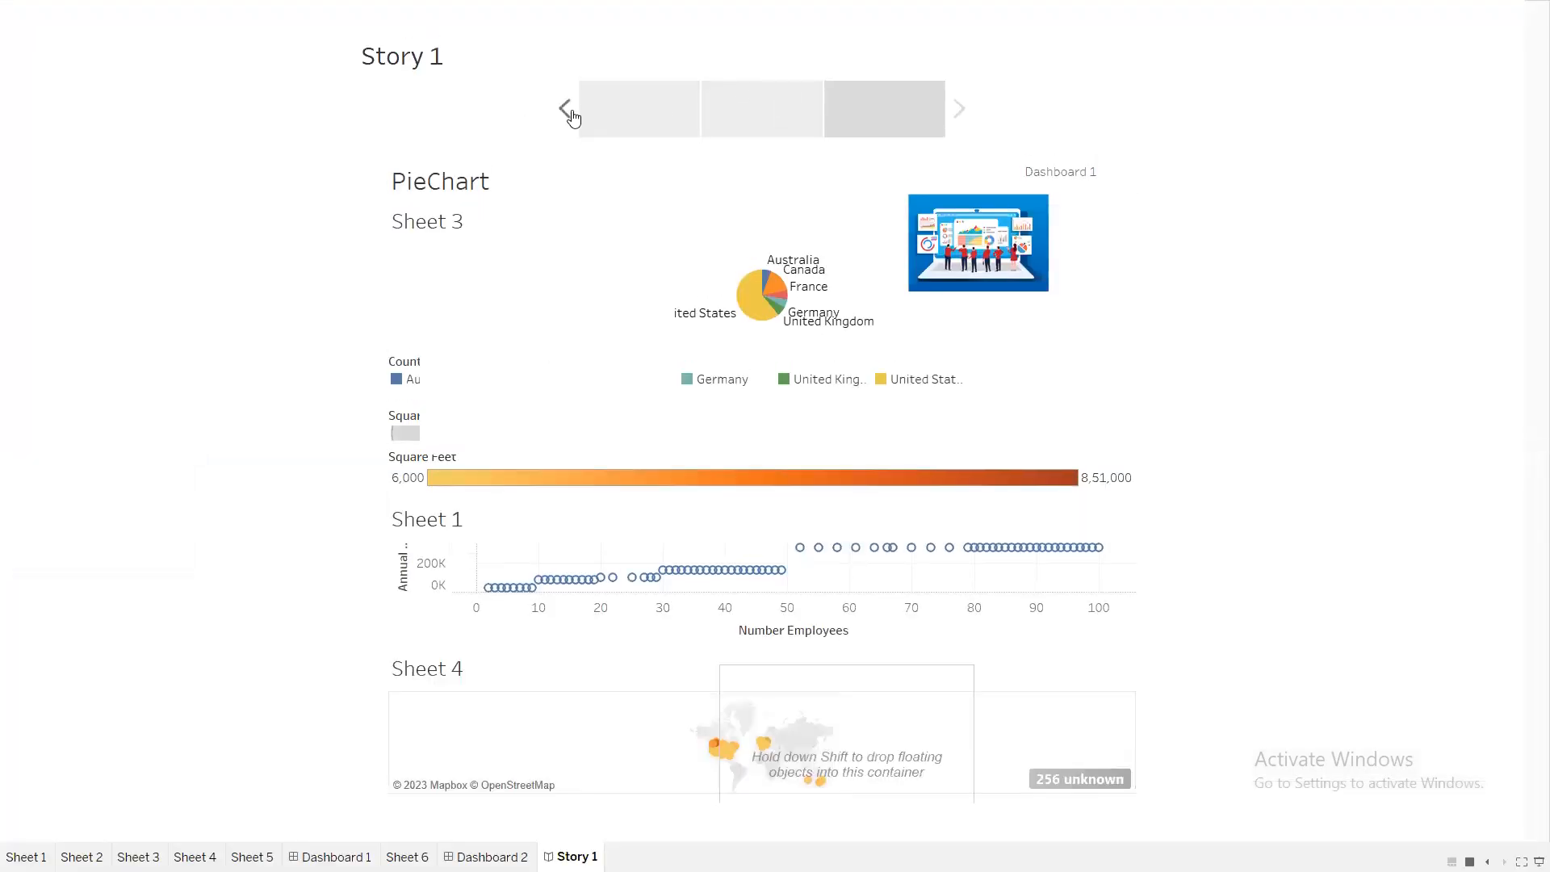
pyautogui.click(564, 111)
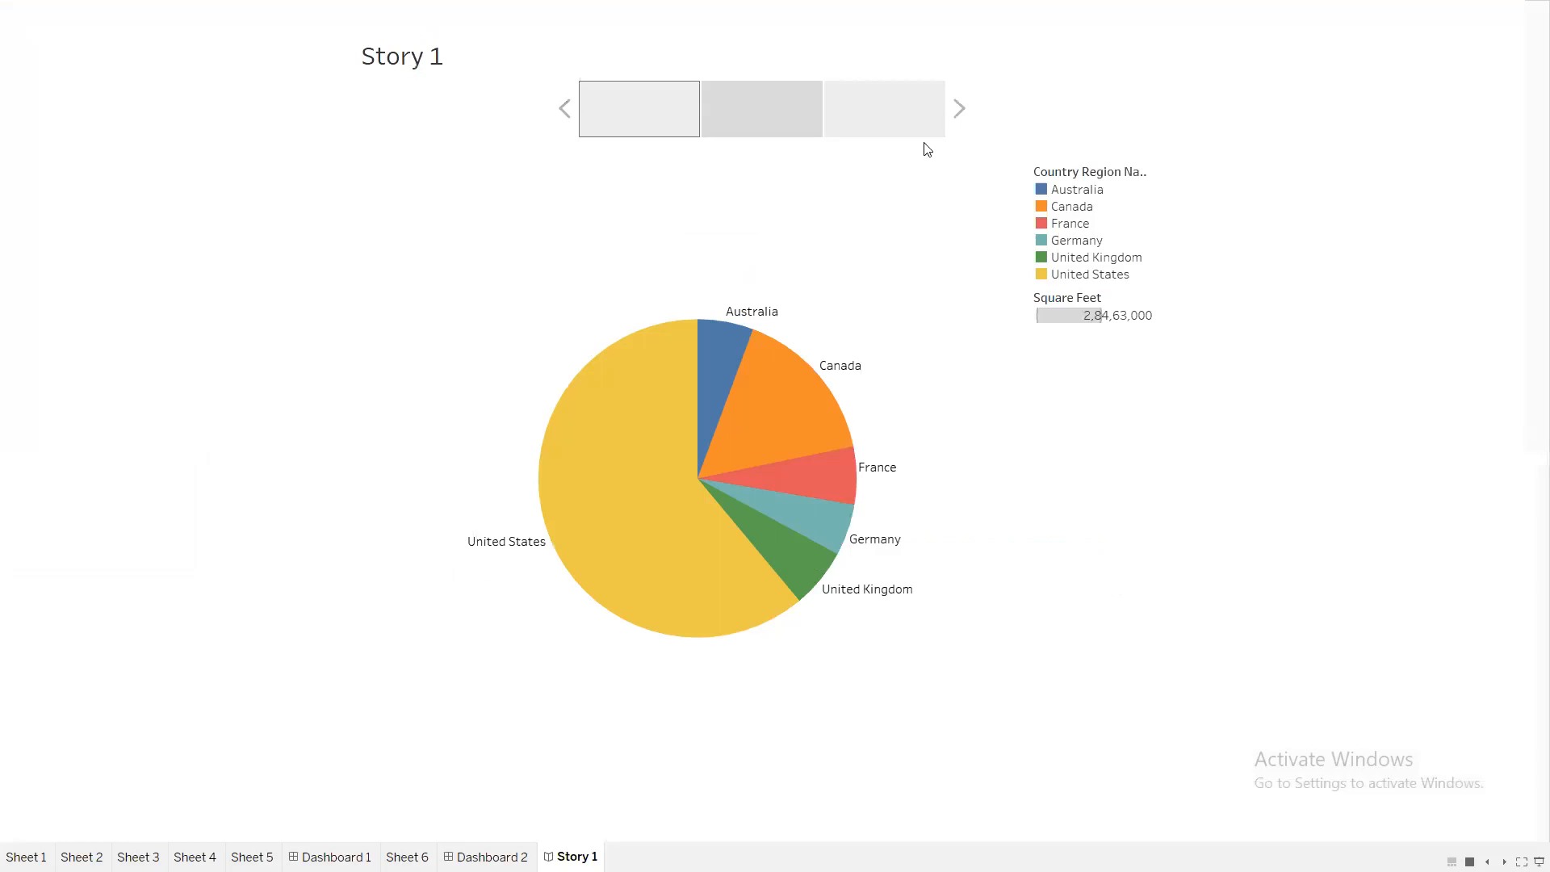
pyautogui.click(960, 113)
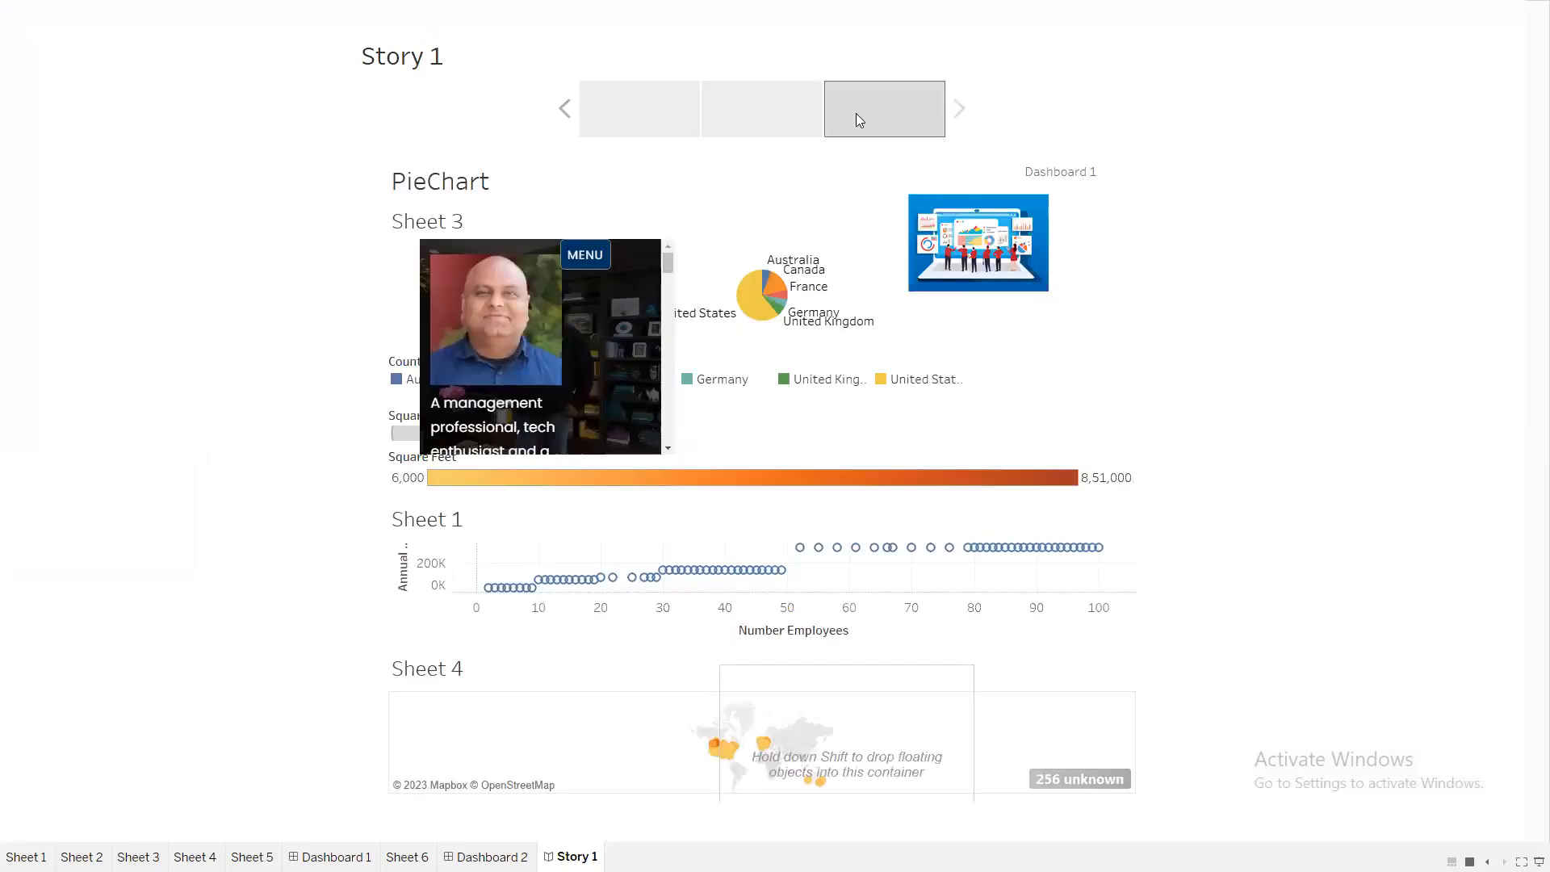
pyautogui.click(563, 111)
pyautogui.click(563, 111)
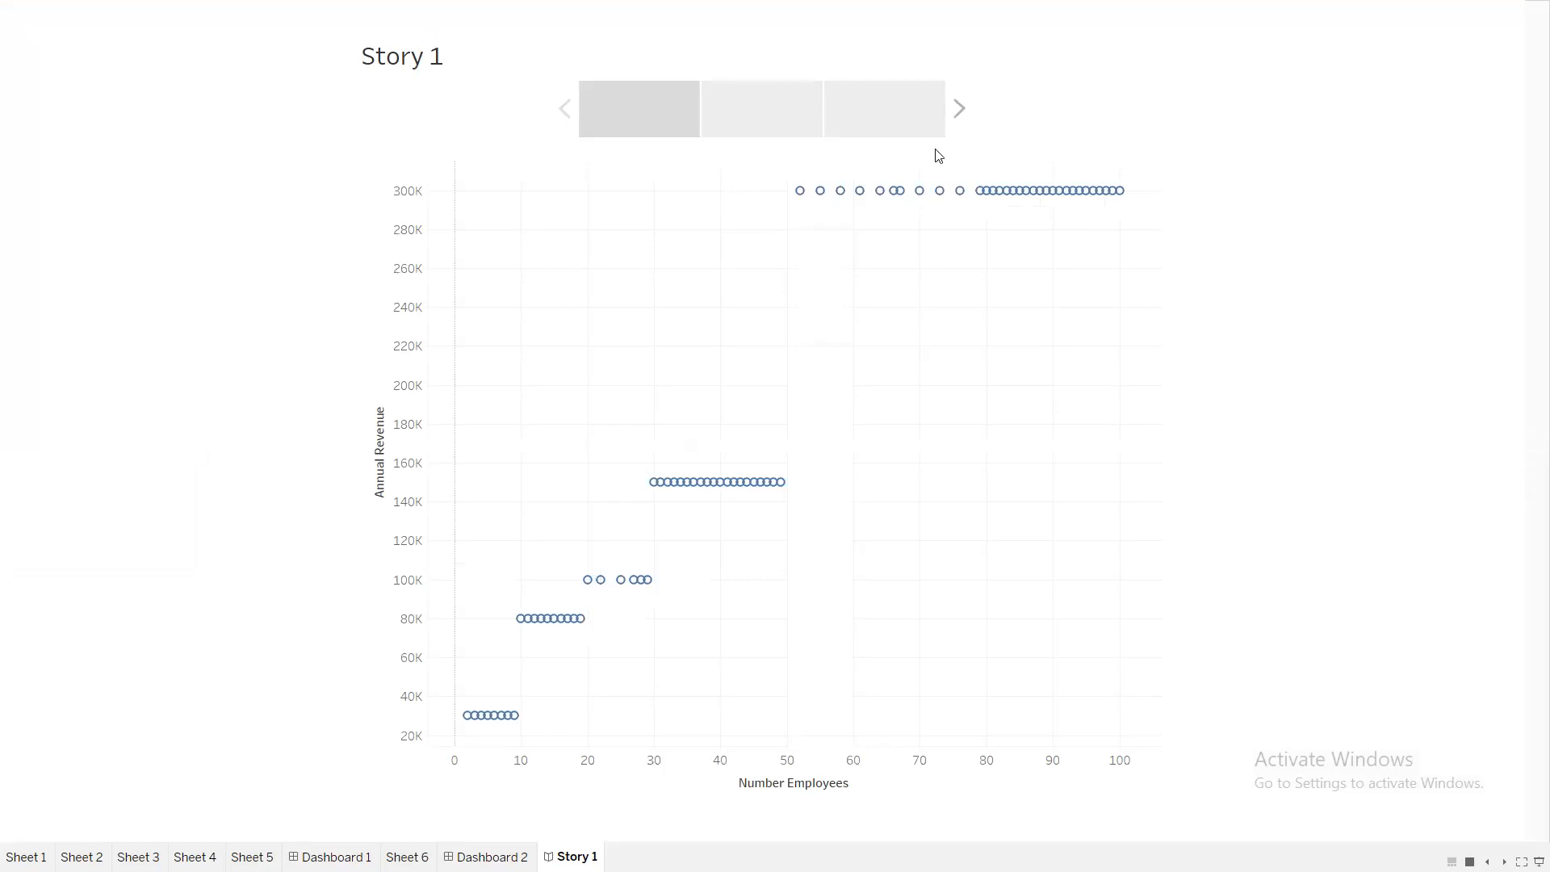
pyautogui.click(754, 125)
pyautogui.click(872, 129)
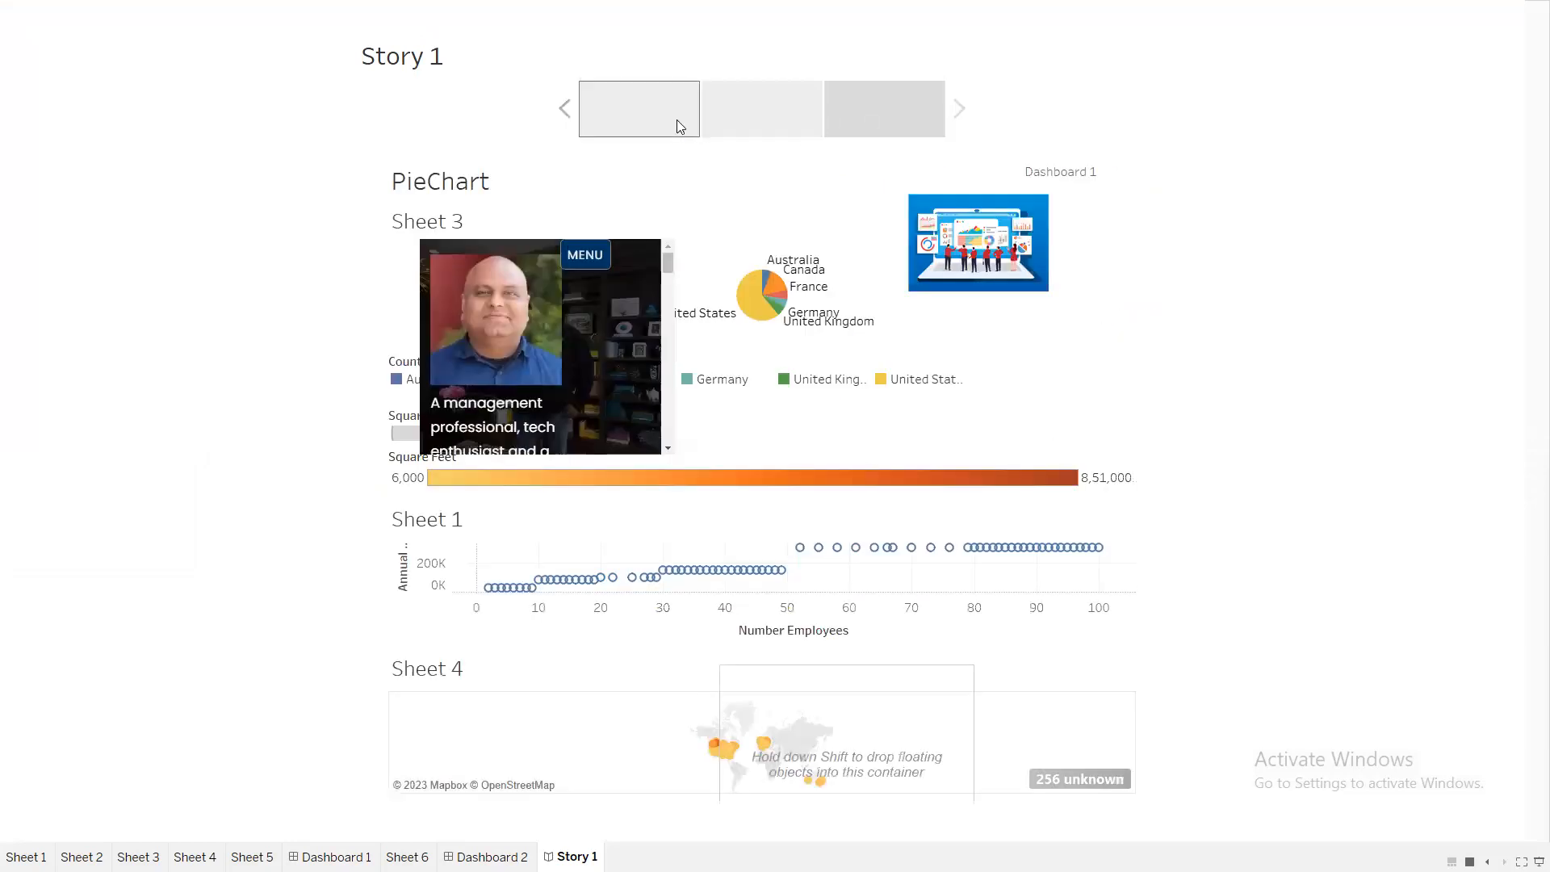
pyautogui.click(658, 119)
pyautogui.click(731, 121)
pyautogui.click(843, 121)
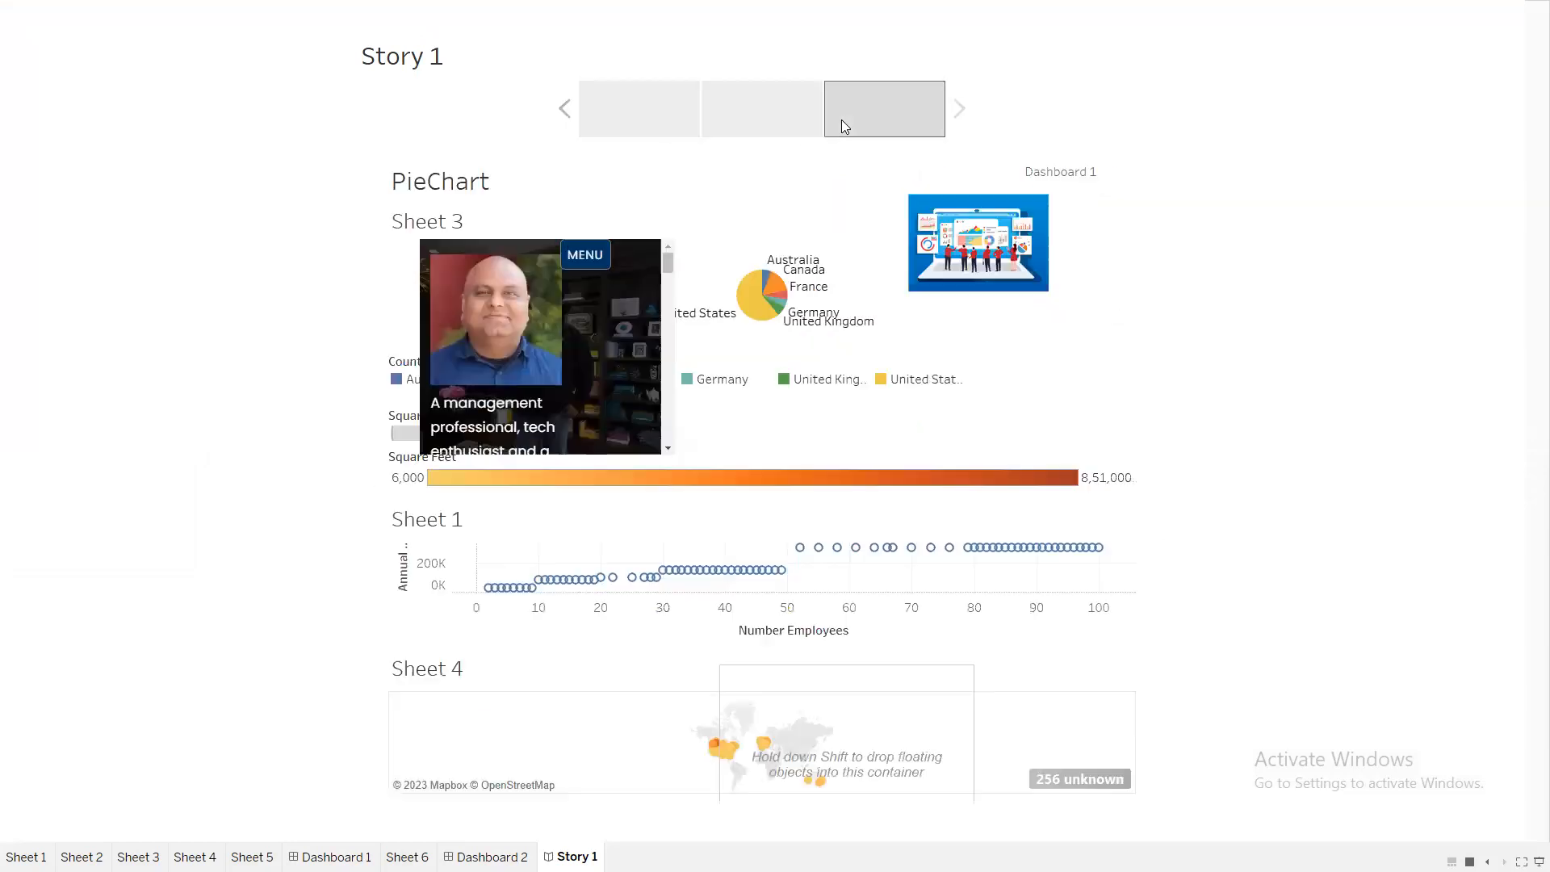
# Step: Go back to the second story point, return to the third, and leave the full-screen presentation
pyautogui.click(755, 110)
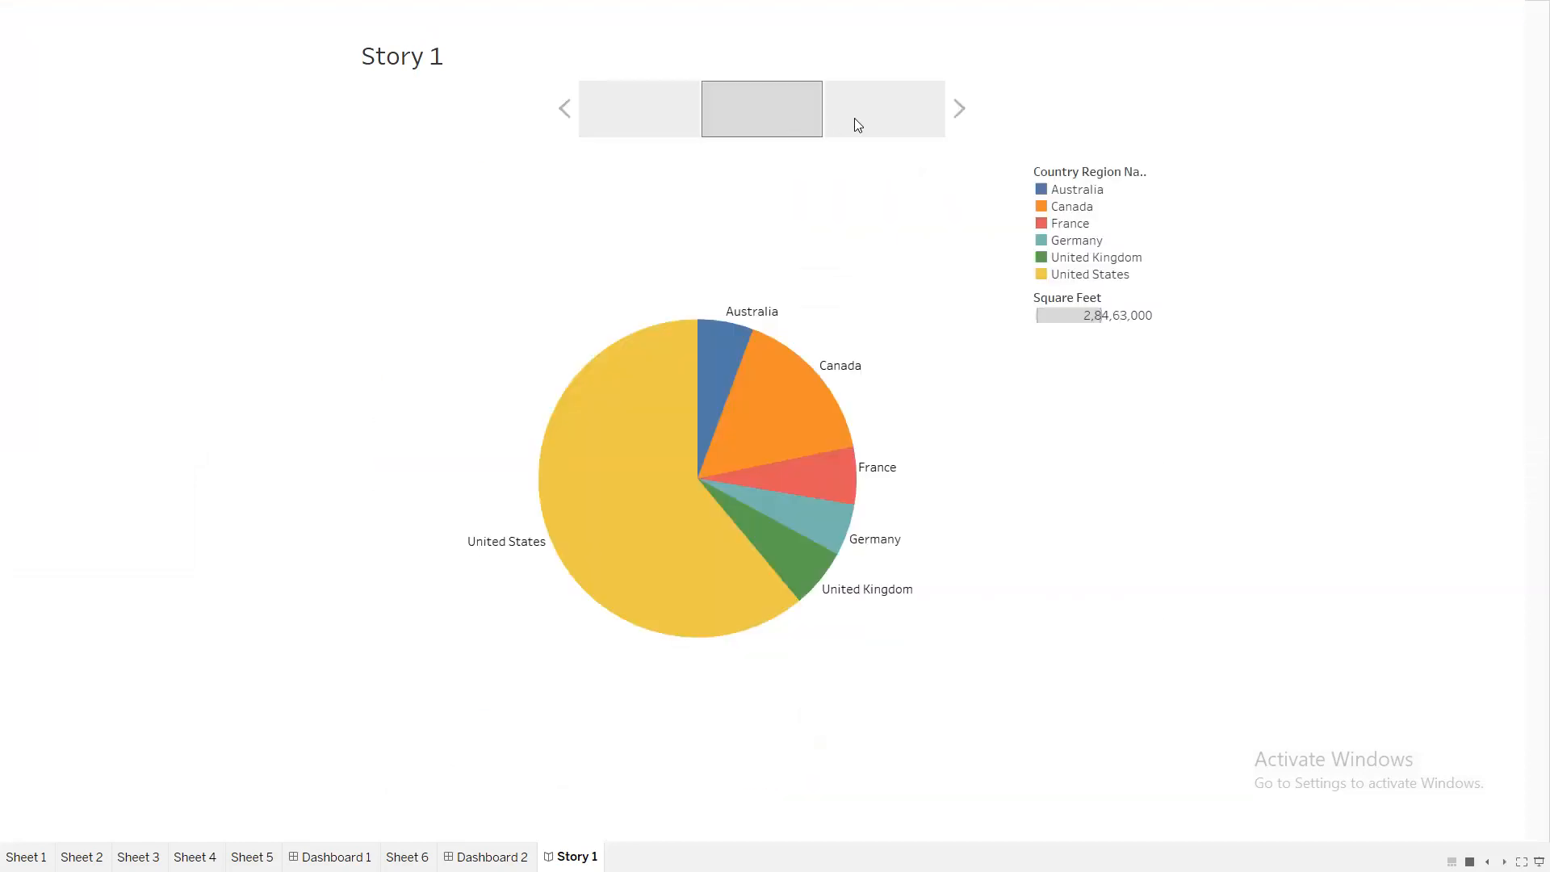
pyautogui.click(888, 113)
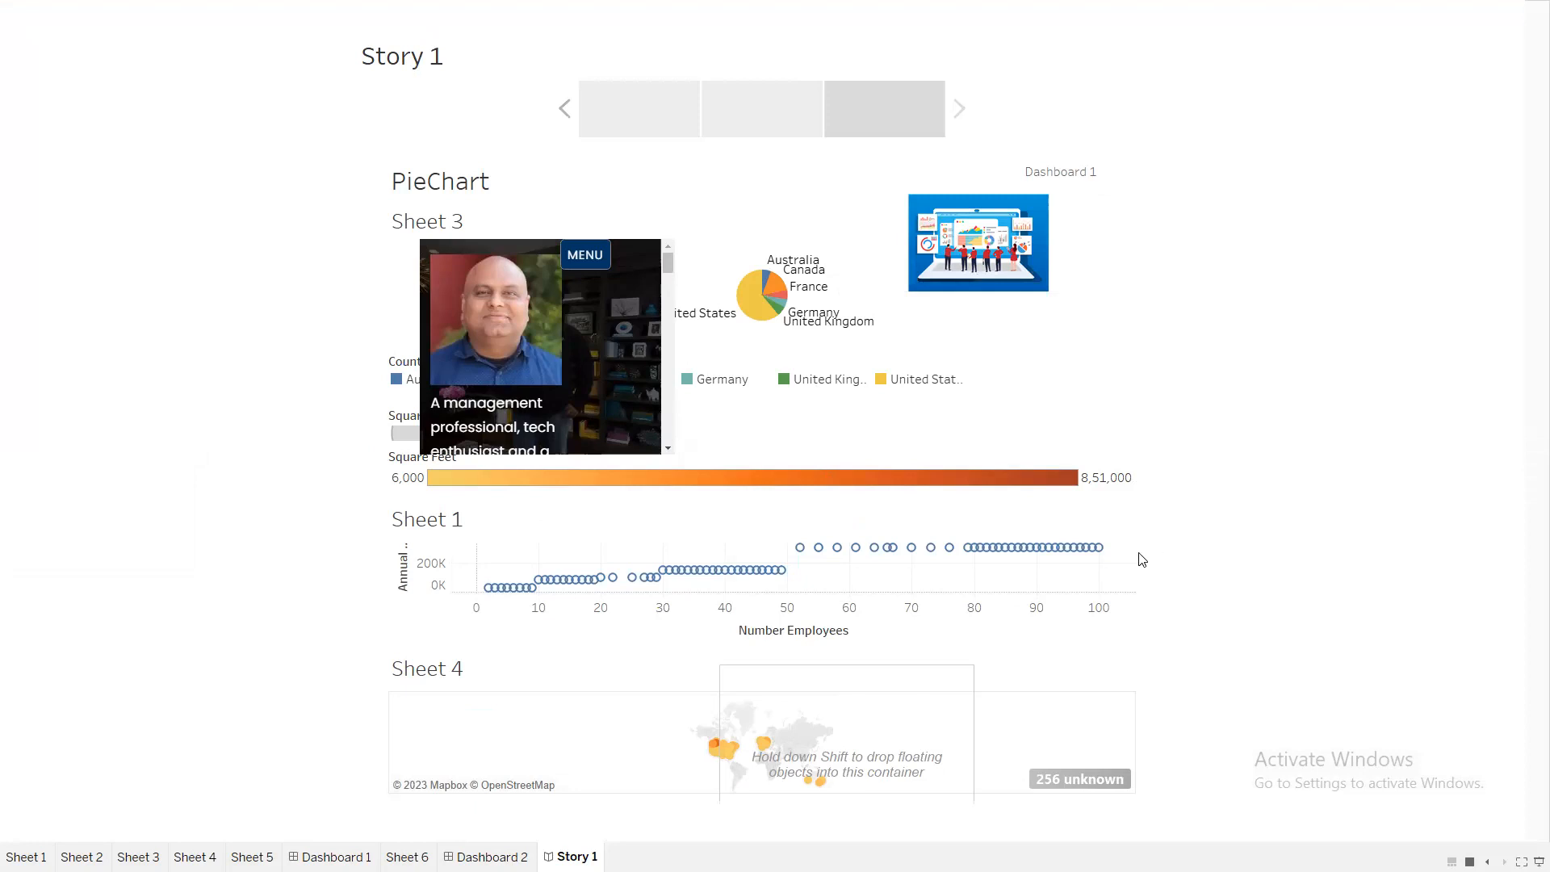
pyautogui.press('Escape')
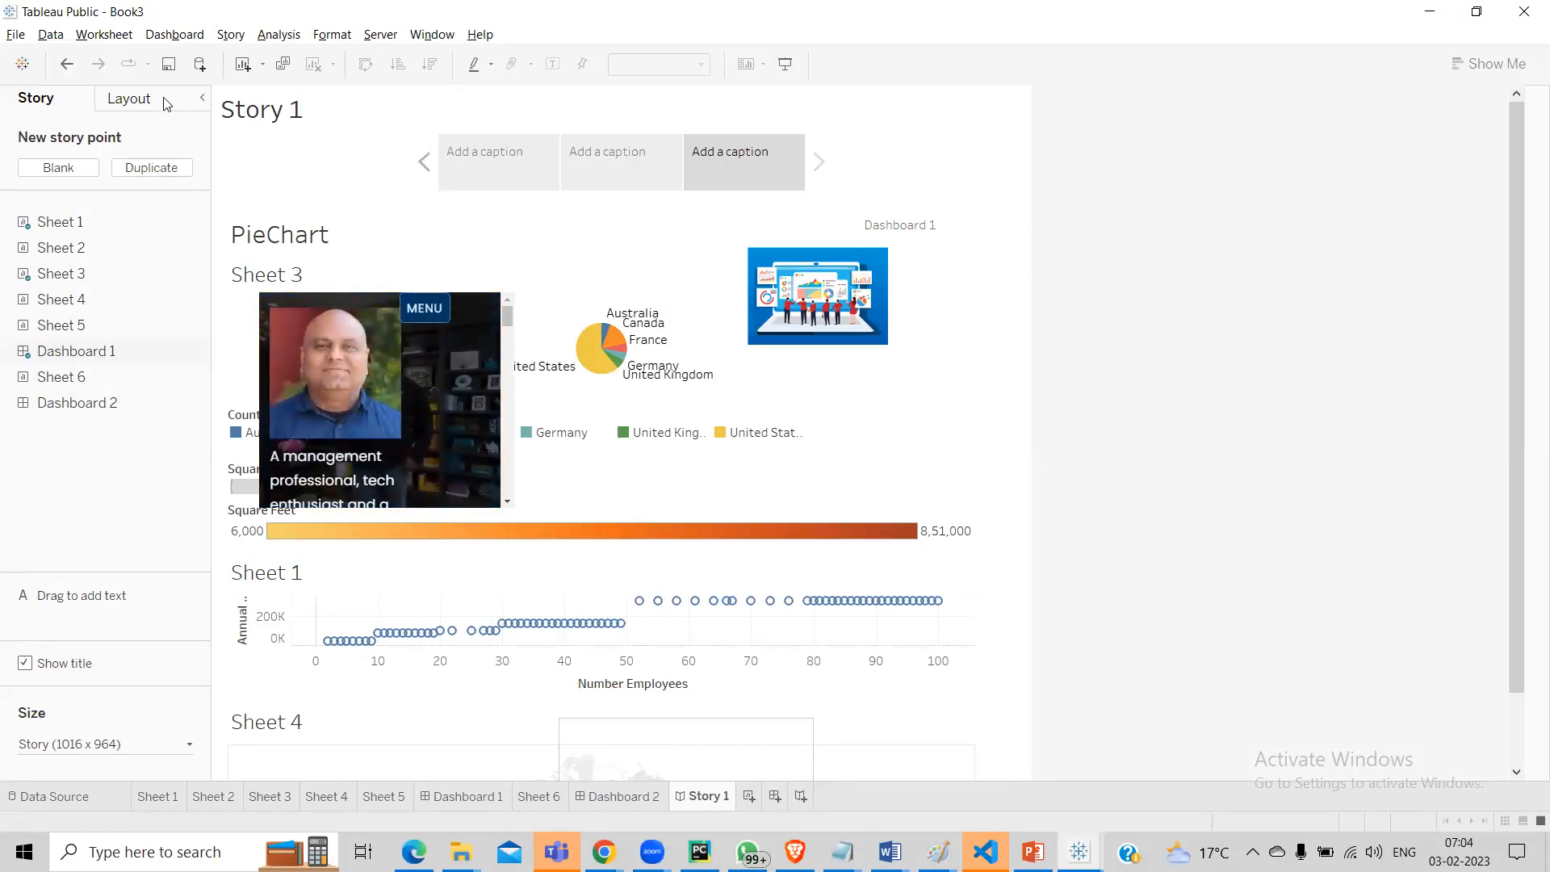
# Step: Filter the Sheet 5 map by Country Region Name, leaving out Australia and keeping the other five countries
pyautogui.click(369, 800)
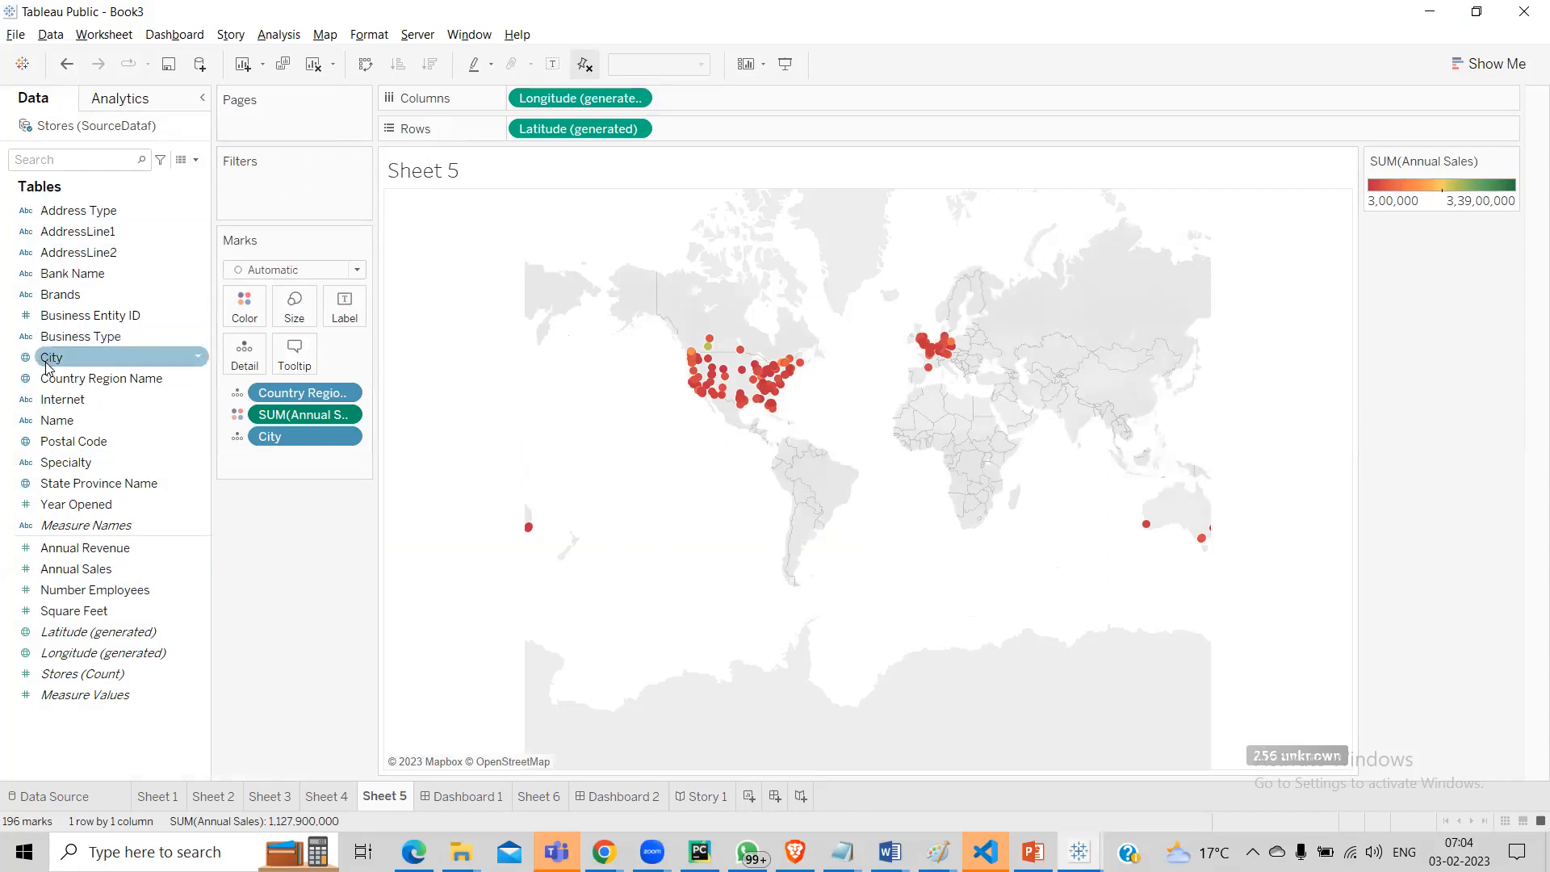
pyautogui.moveTo(81, 389); pyautogui.dragTo(329, 197)
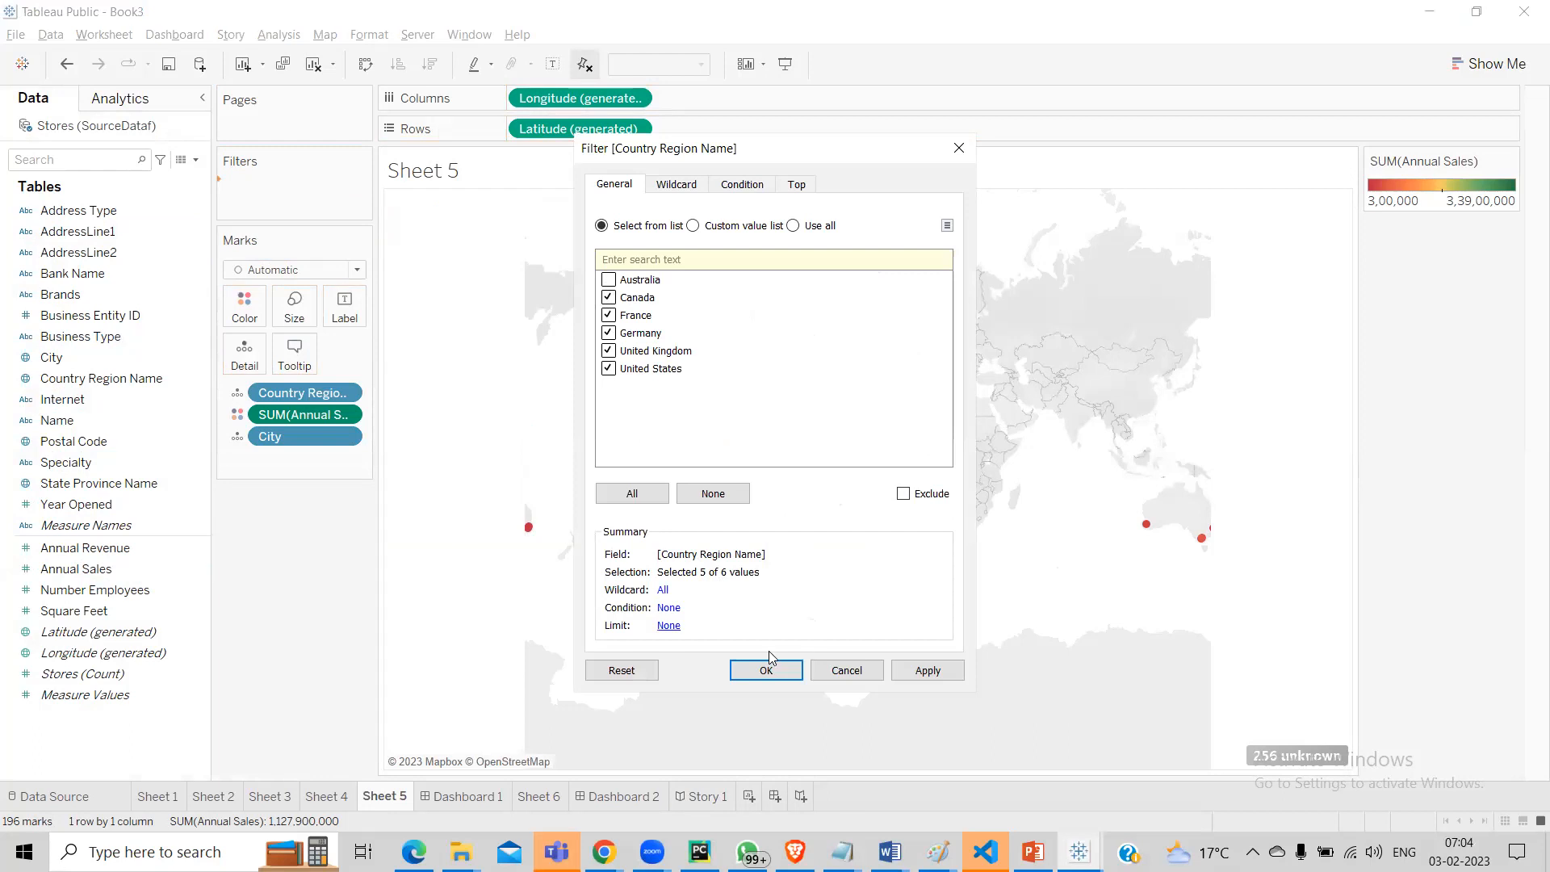
pyautogui.click(926, 673)
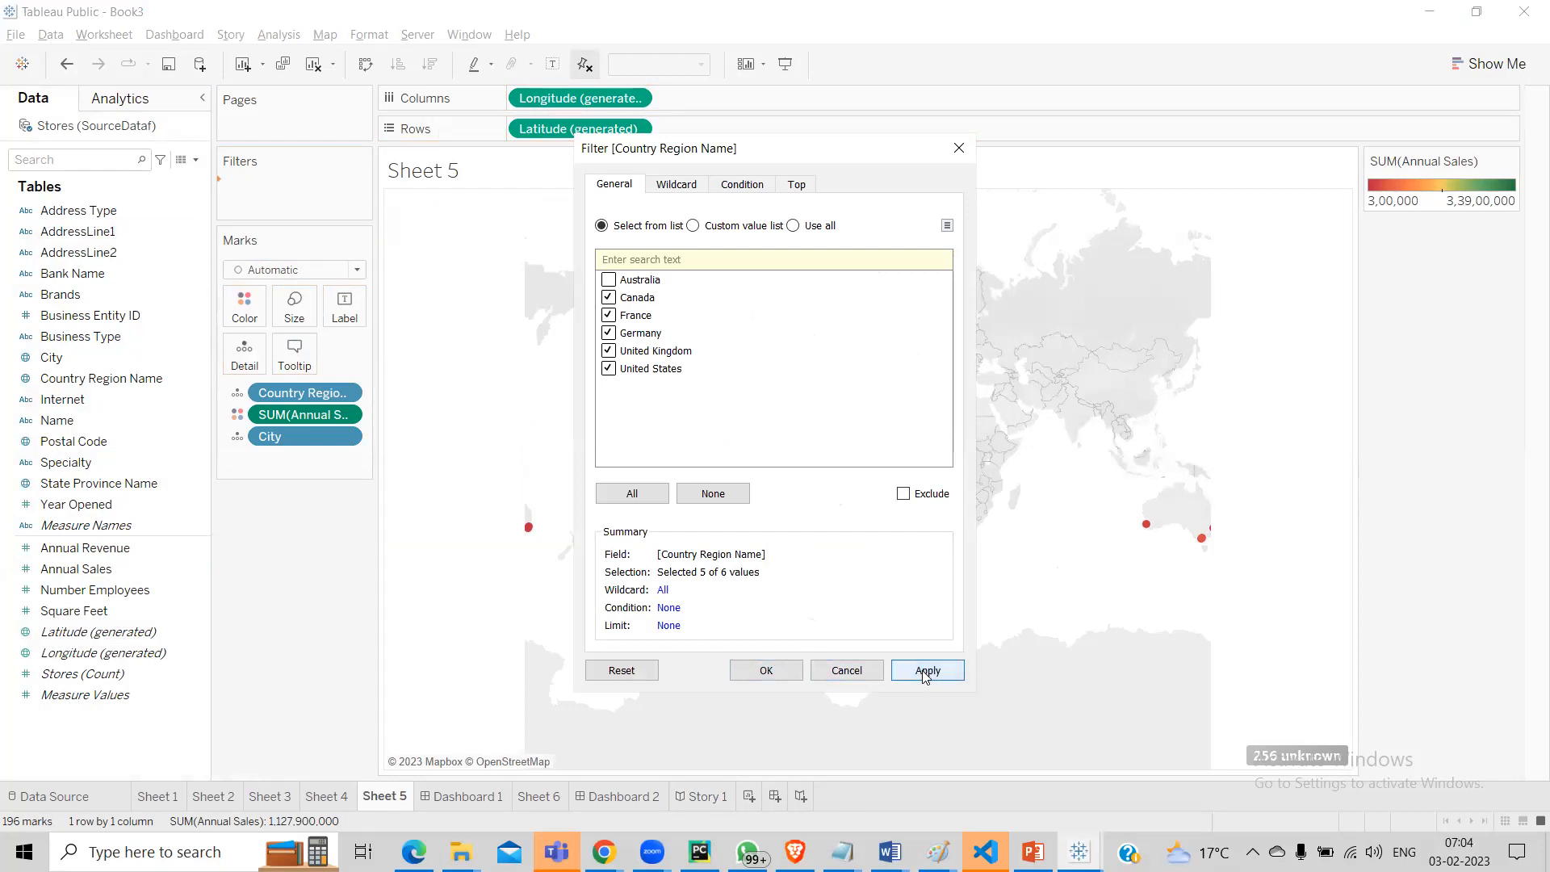
pyautogui.click(787, 675)
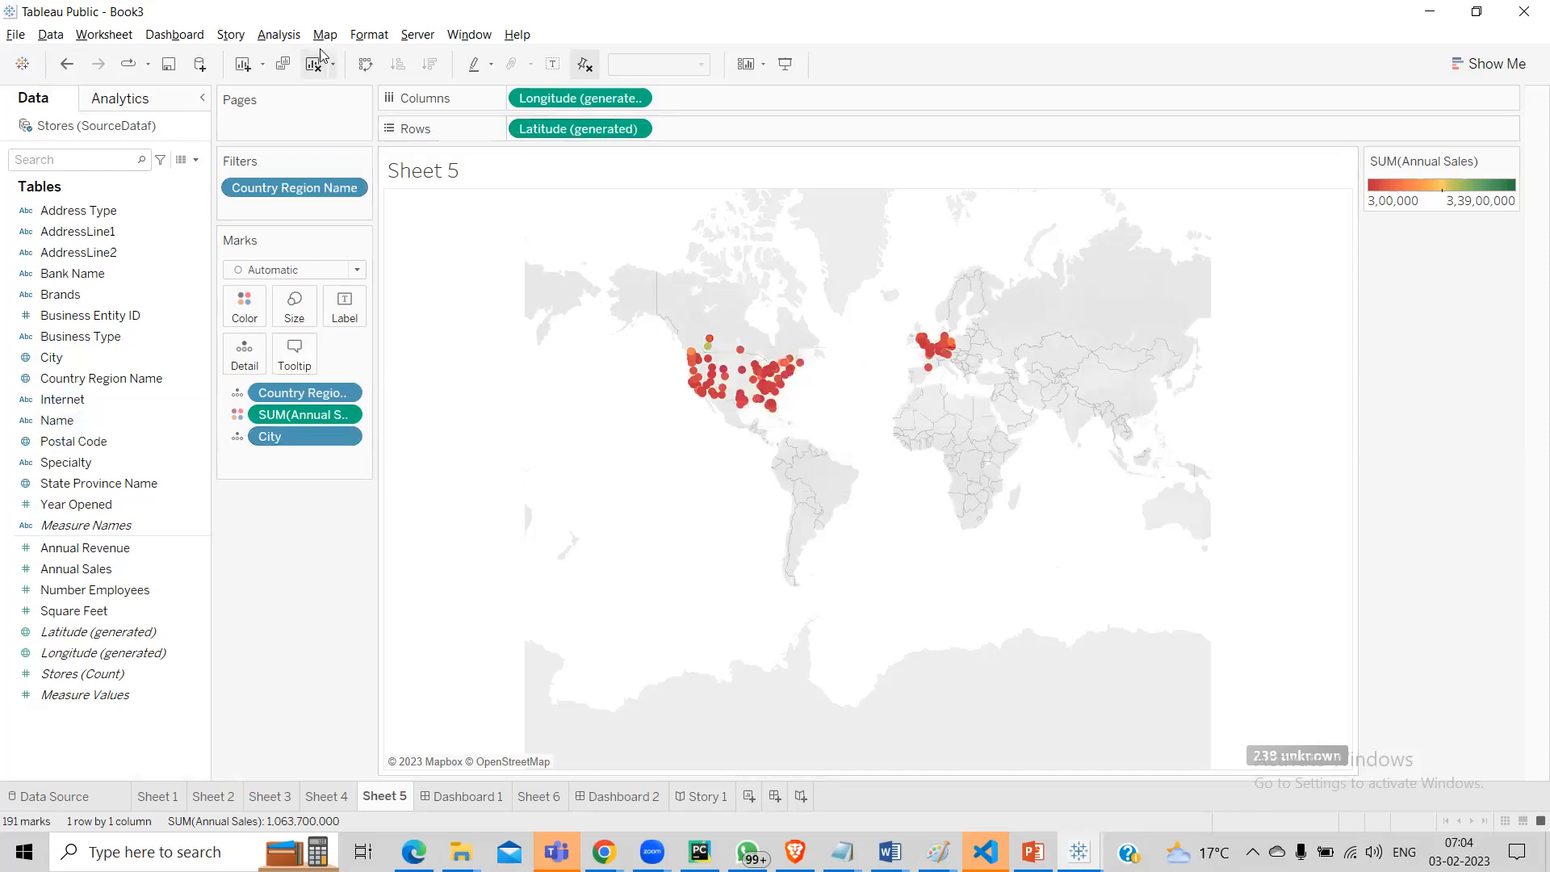
# Step: Look through the connection types offered for a new data source, and close the list without connecting
pyautogui.click(277, 37)
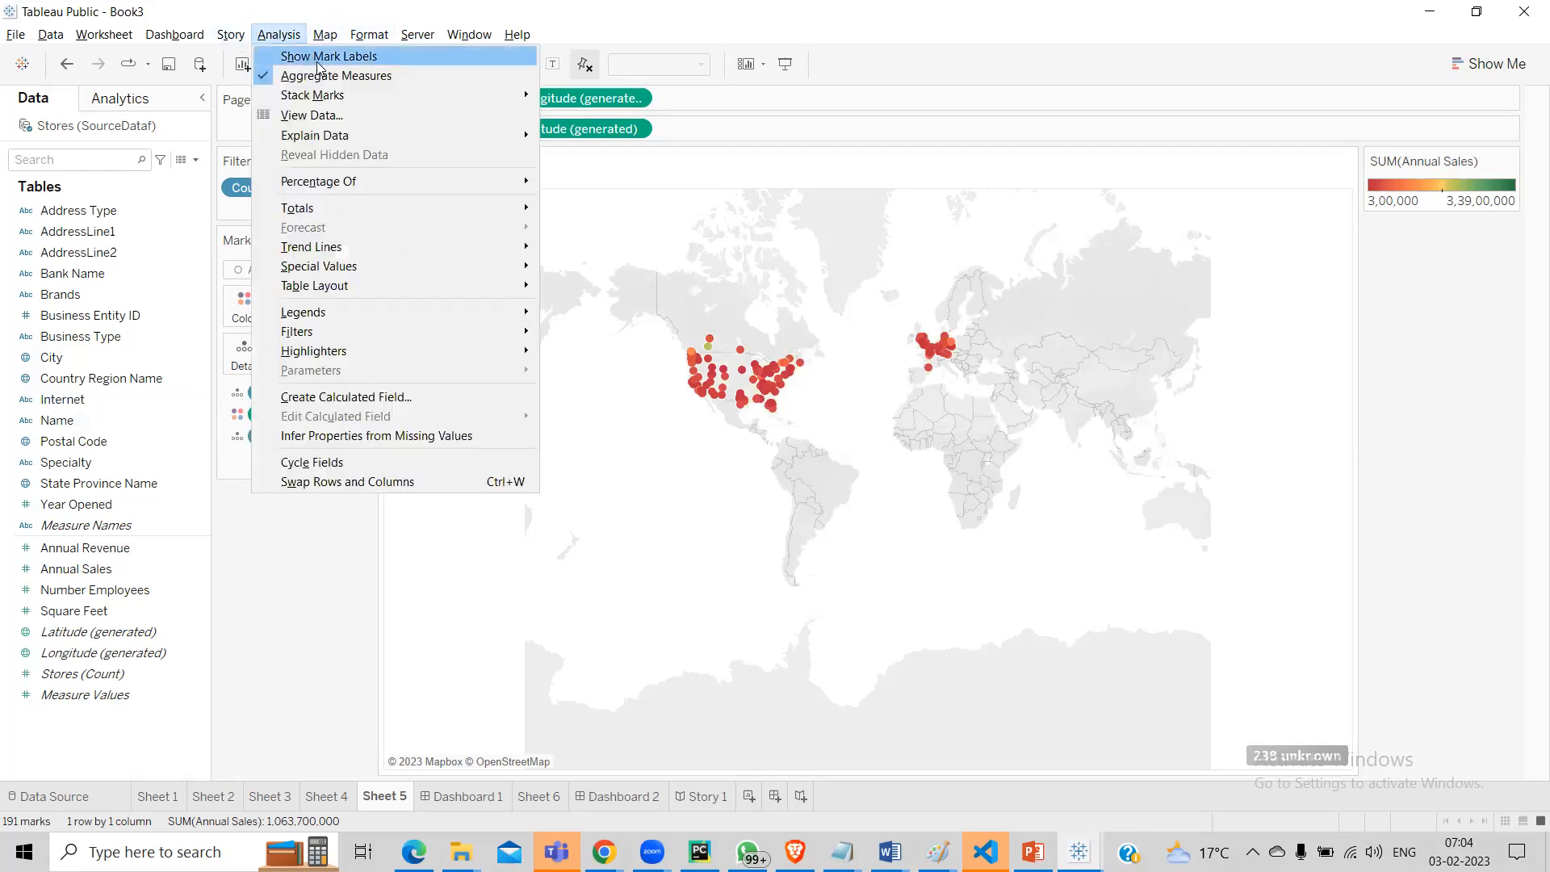
pyautogui.moveTo(315, 35)
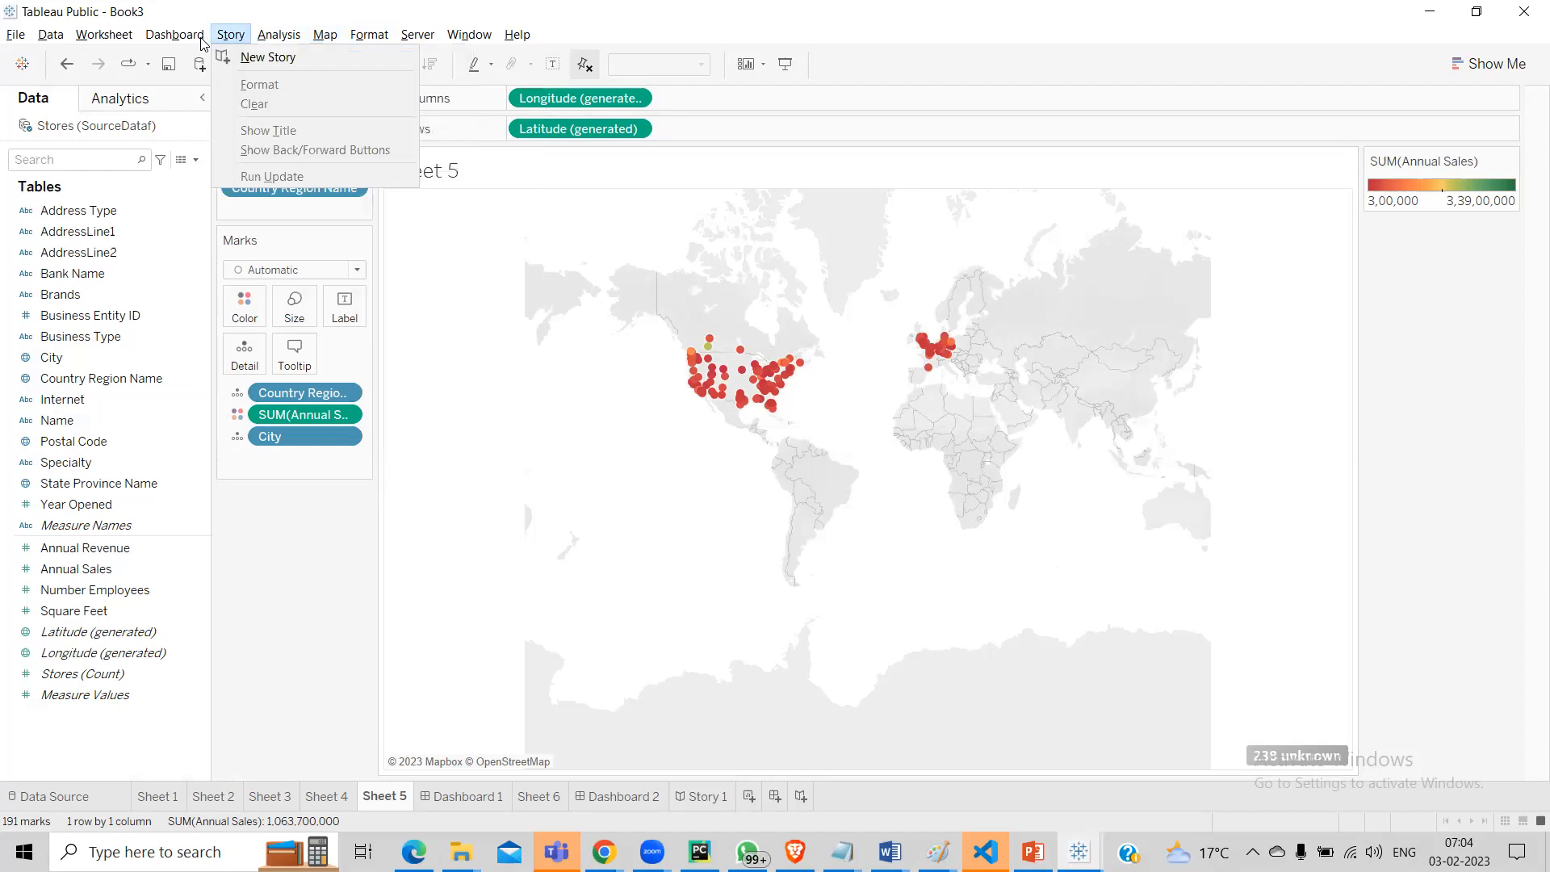
pyautogui.moveTo(105, 37)
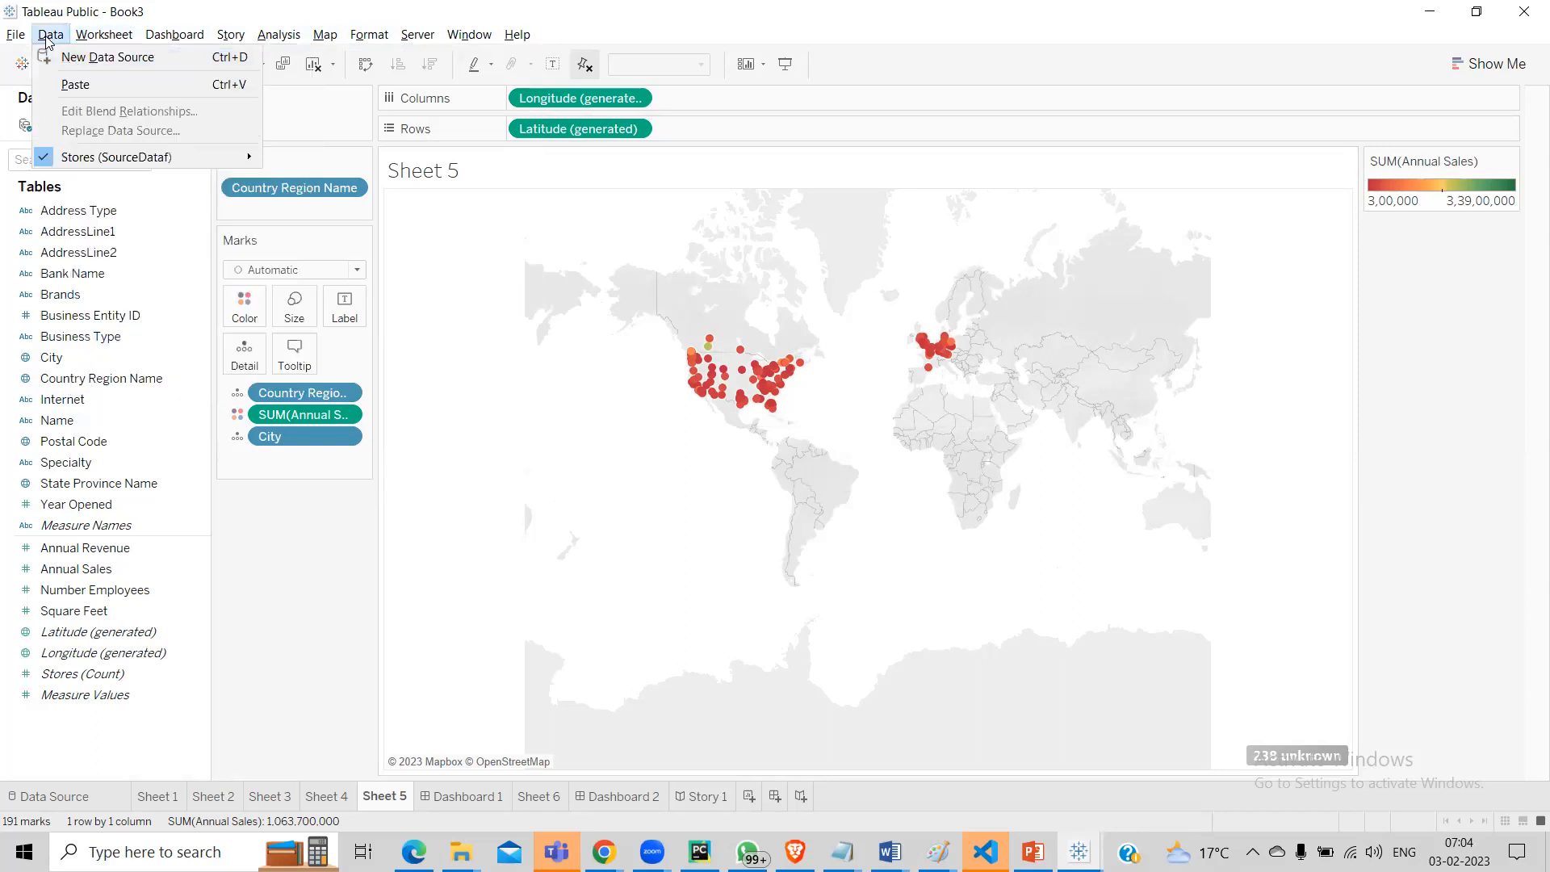
pyautogui.click(73, 57)
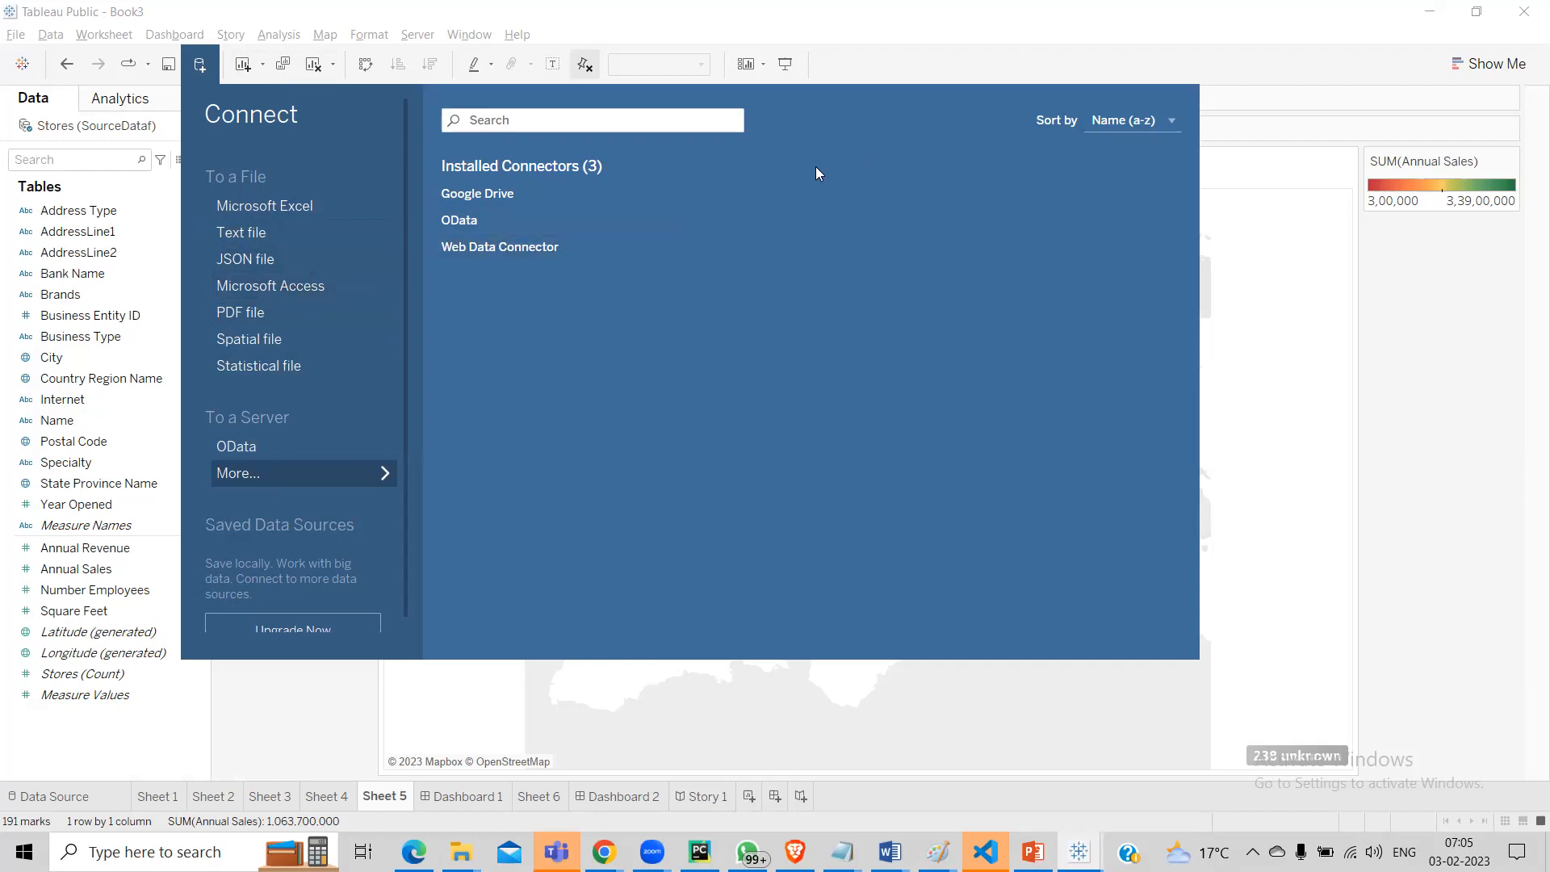
pyautogui.click(196, 60)
pyautogui.moveTo(746, 360)
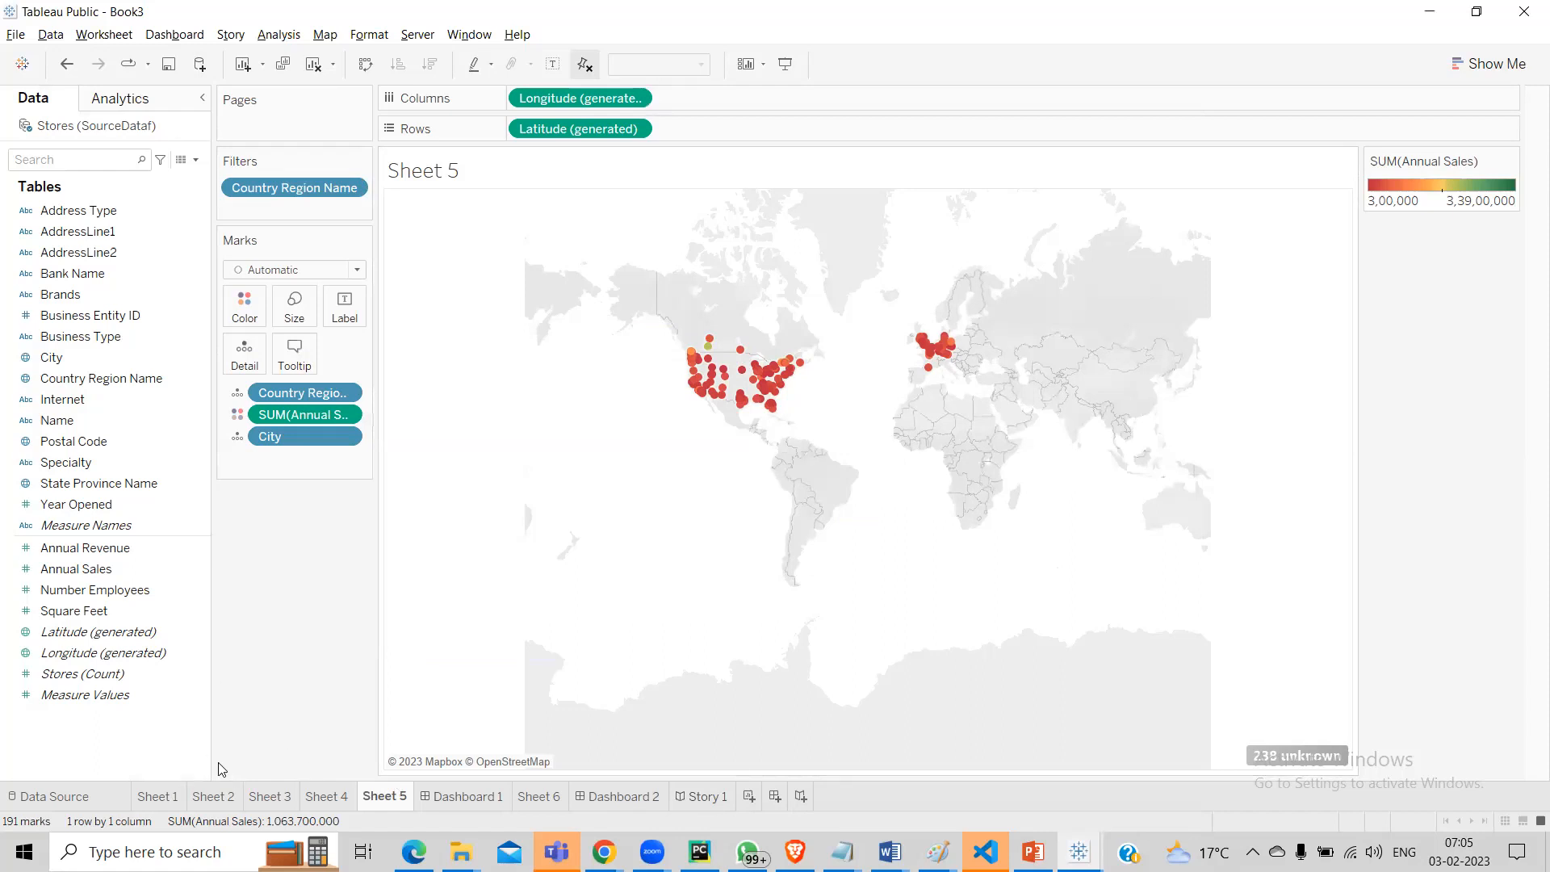
# Step: Add the GDP table beside Stores in the data source and show the Stores table's fields
pyautogui.click(39, 790)
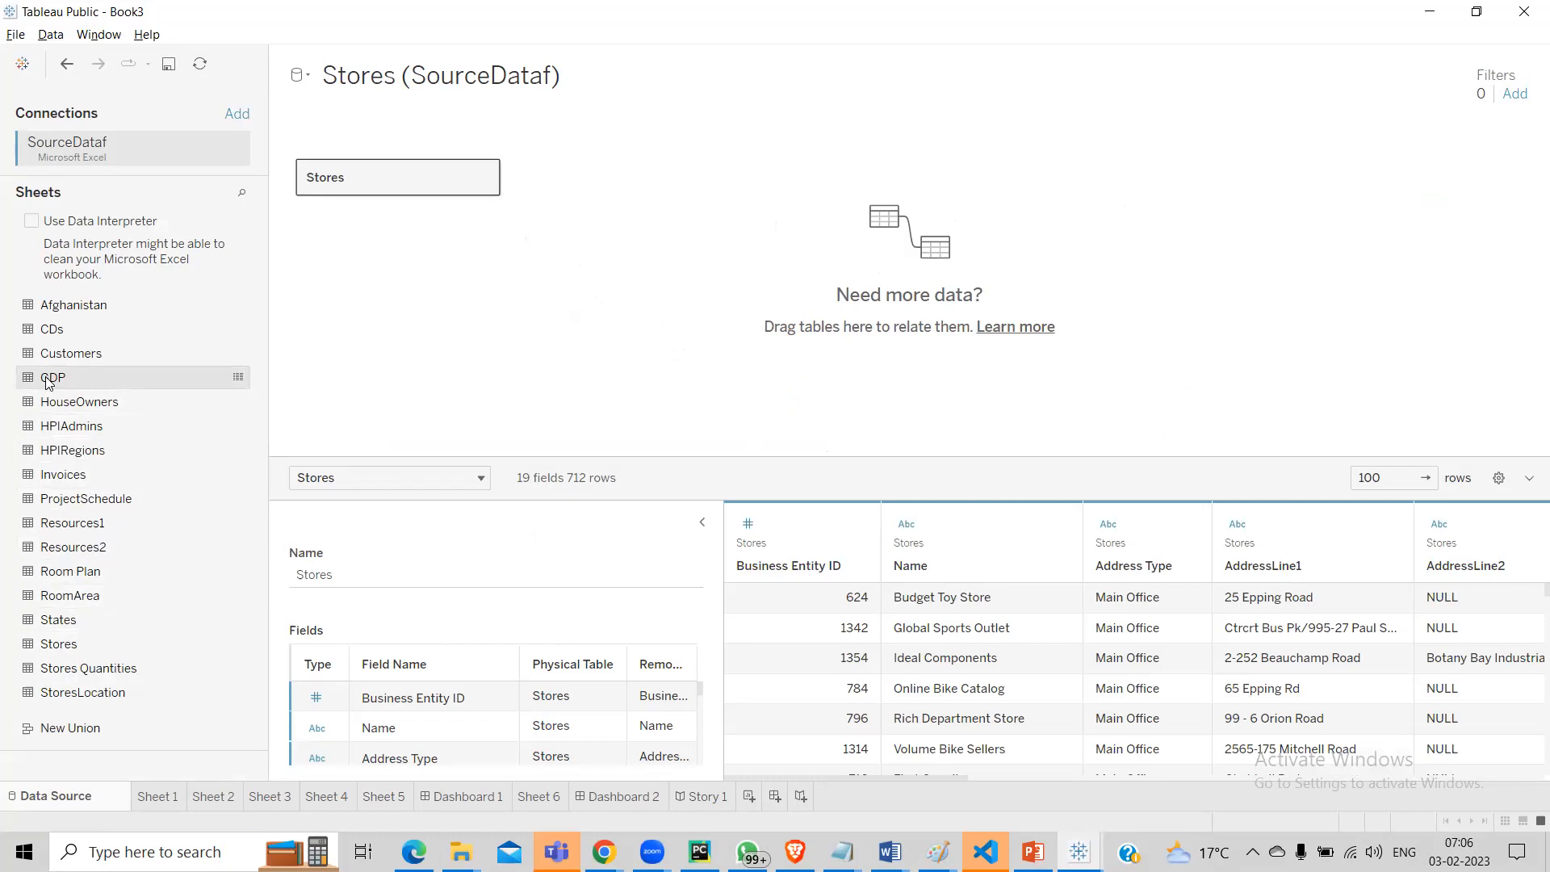
pyautogui.moveTo(49, 381); pyautogui.dragTo(345, 198)
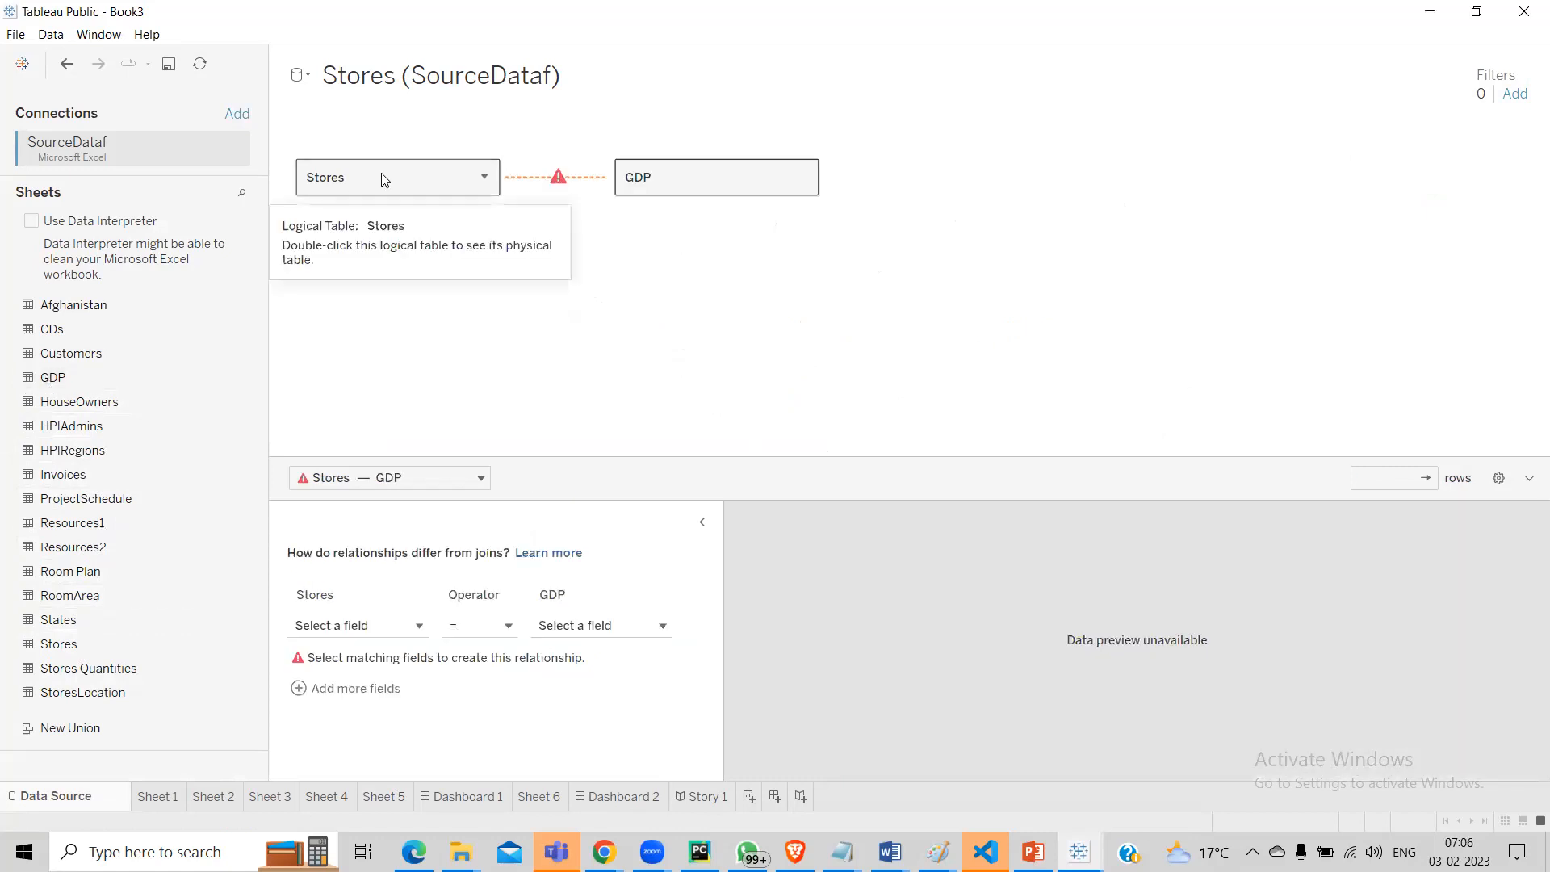
pyautogui.click(383, 179)
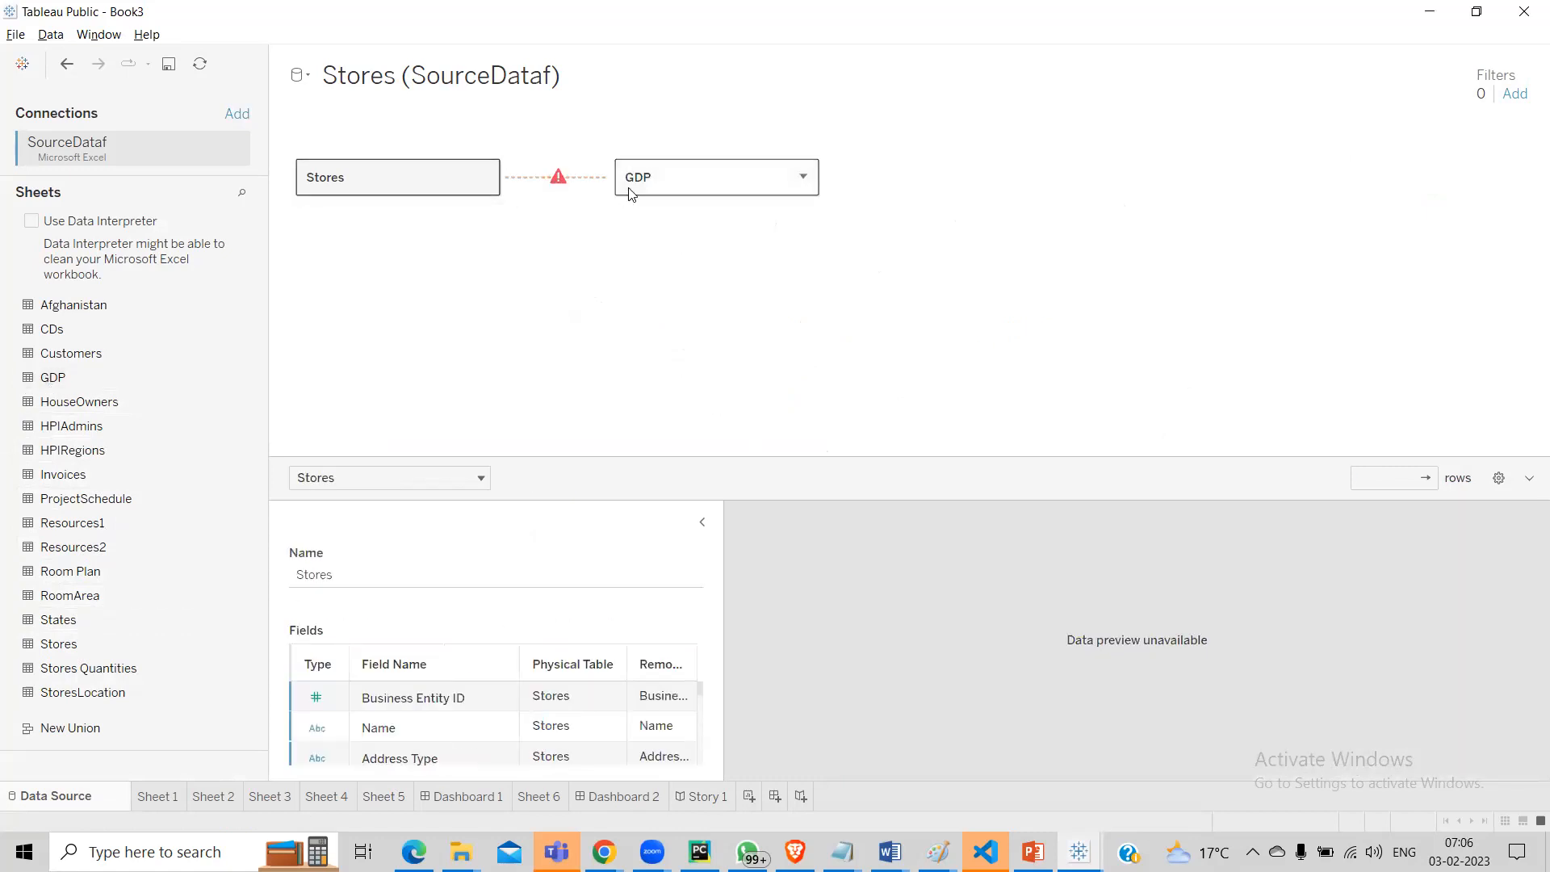
# Step: Examine the field list of the GDP table for a field that matches Stores, and collapse the table details
pyautogui.click(680, 180)
pyautogui.scroll(-1, 555, 741)
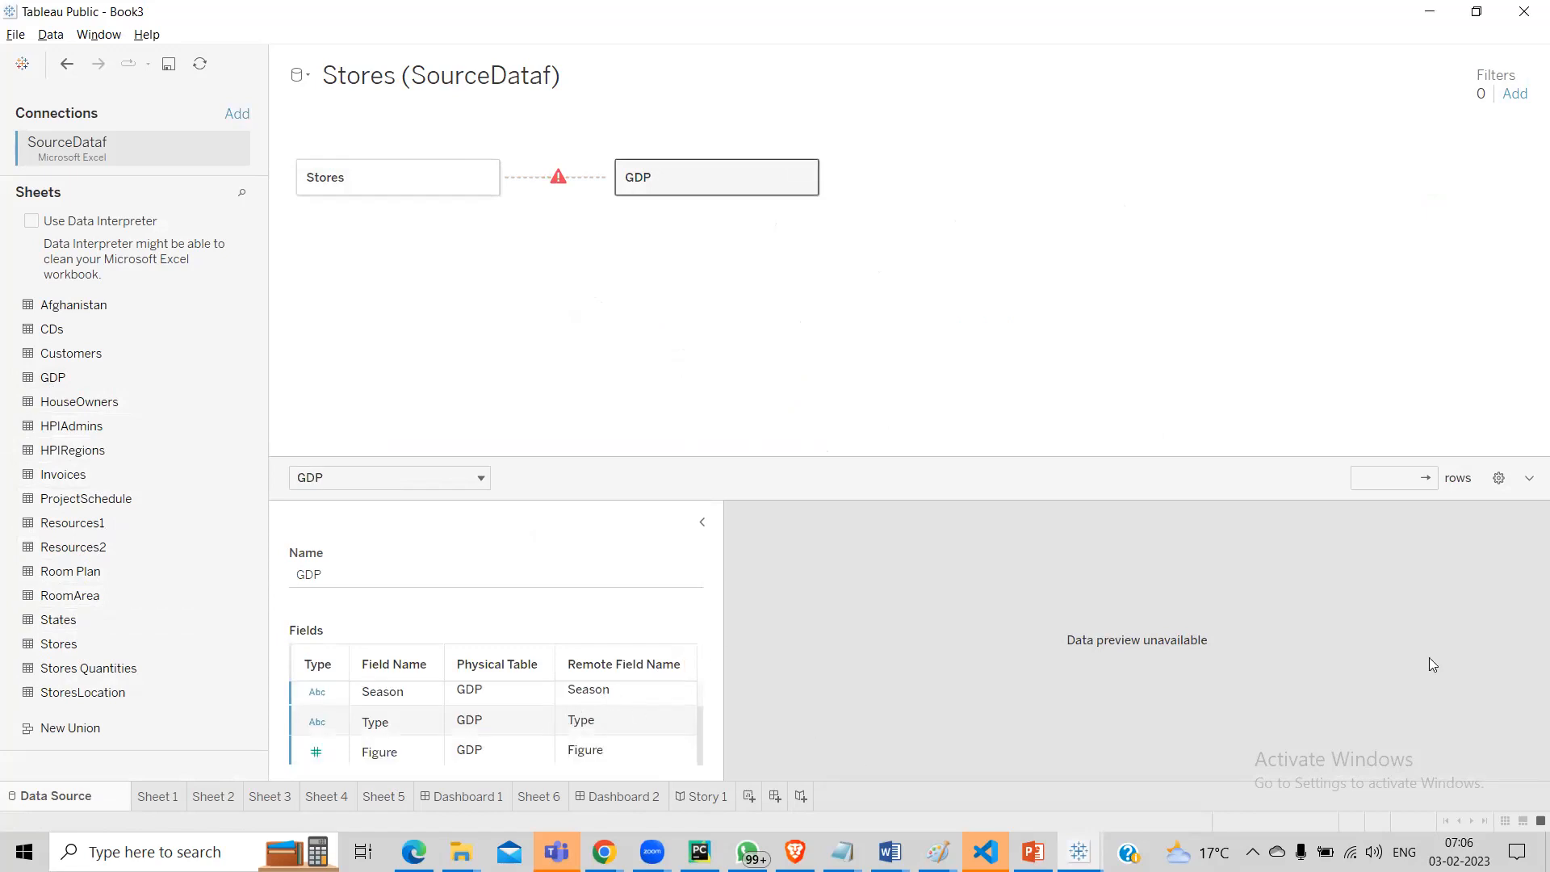
pyautogui.scroll(1, 528, 726)
pyautogui.scroll(-1, 530, 728)
pyautogui.click(596, 716)
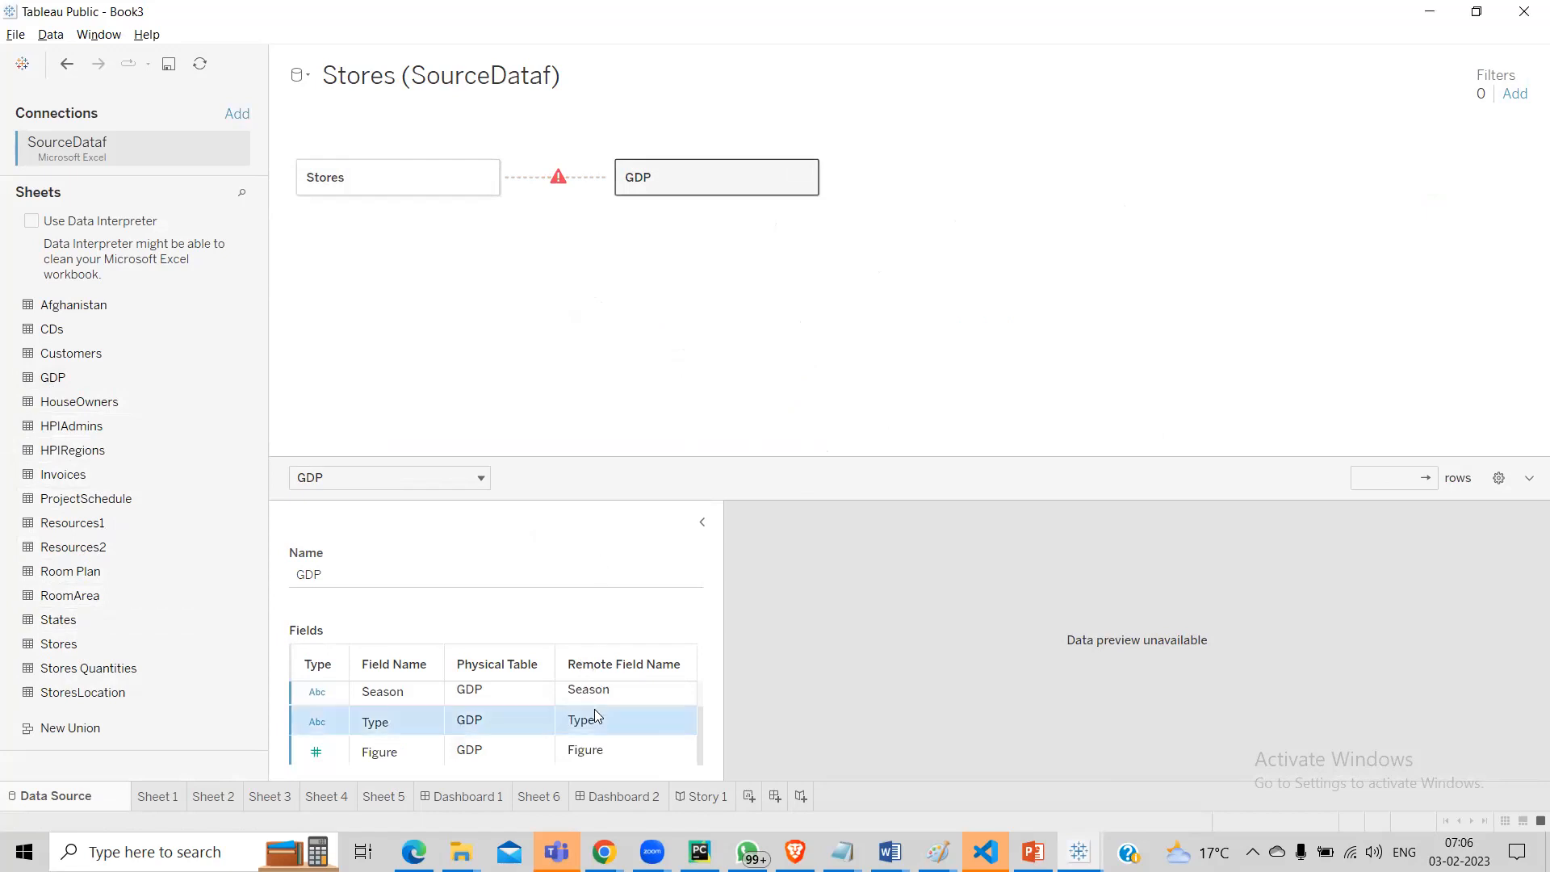
pyautogui.press('Down')
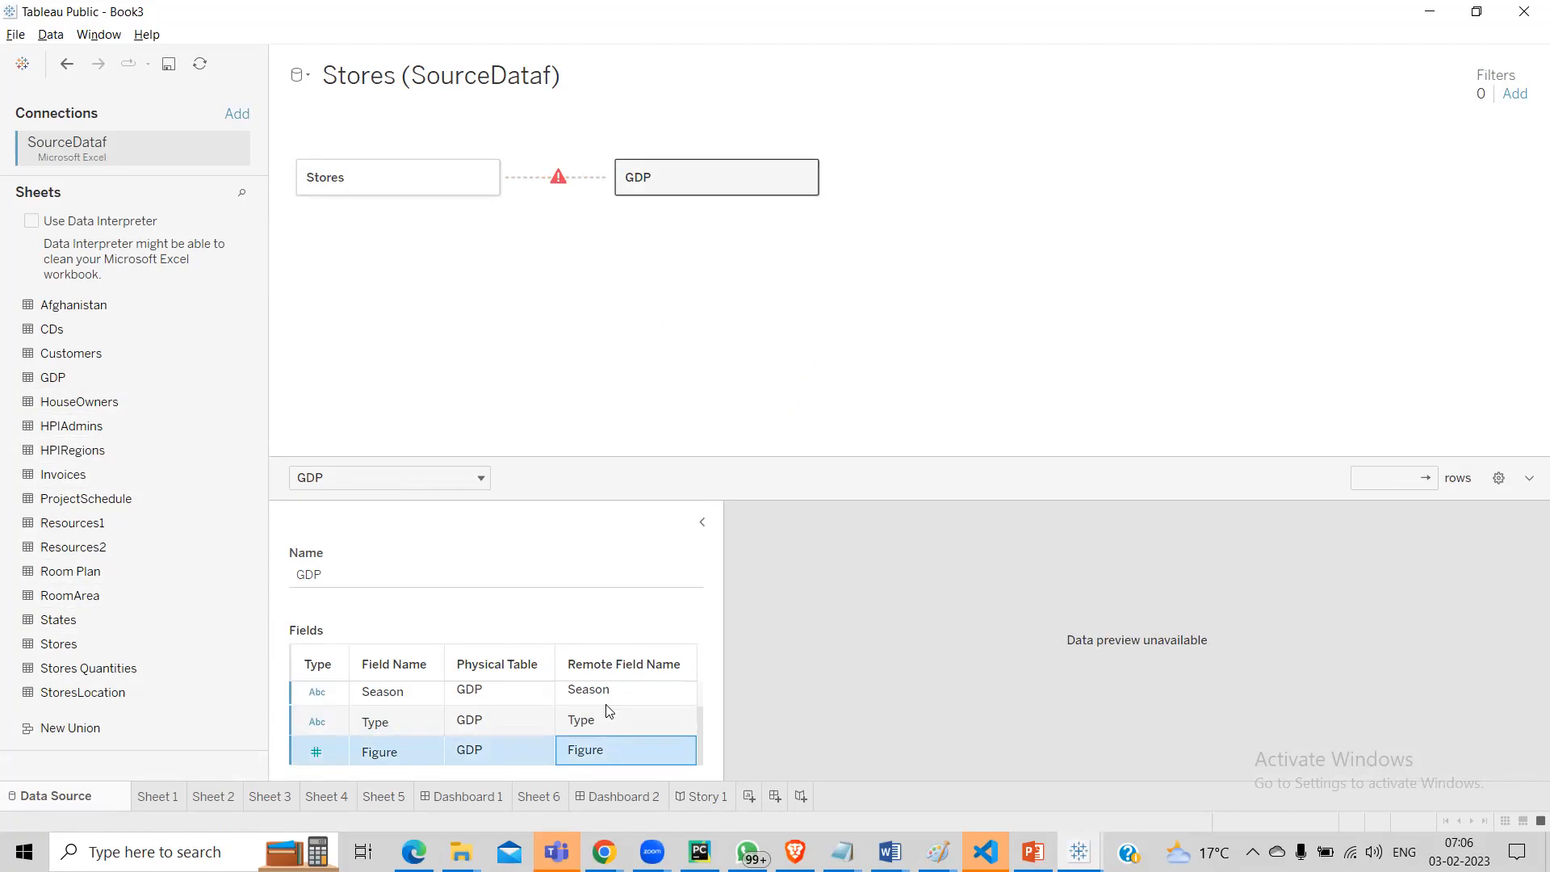
pyautogui.scroll(1, 609, 711)
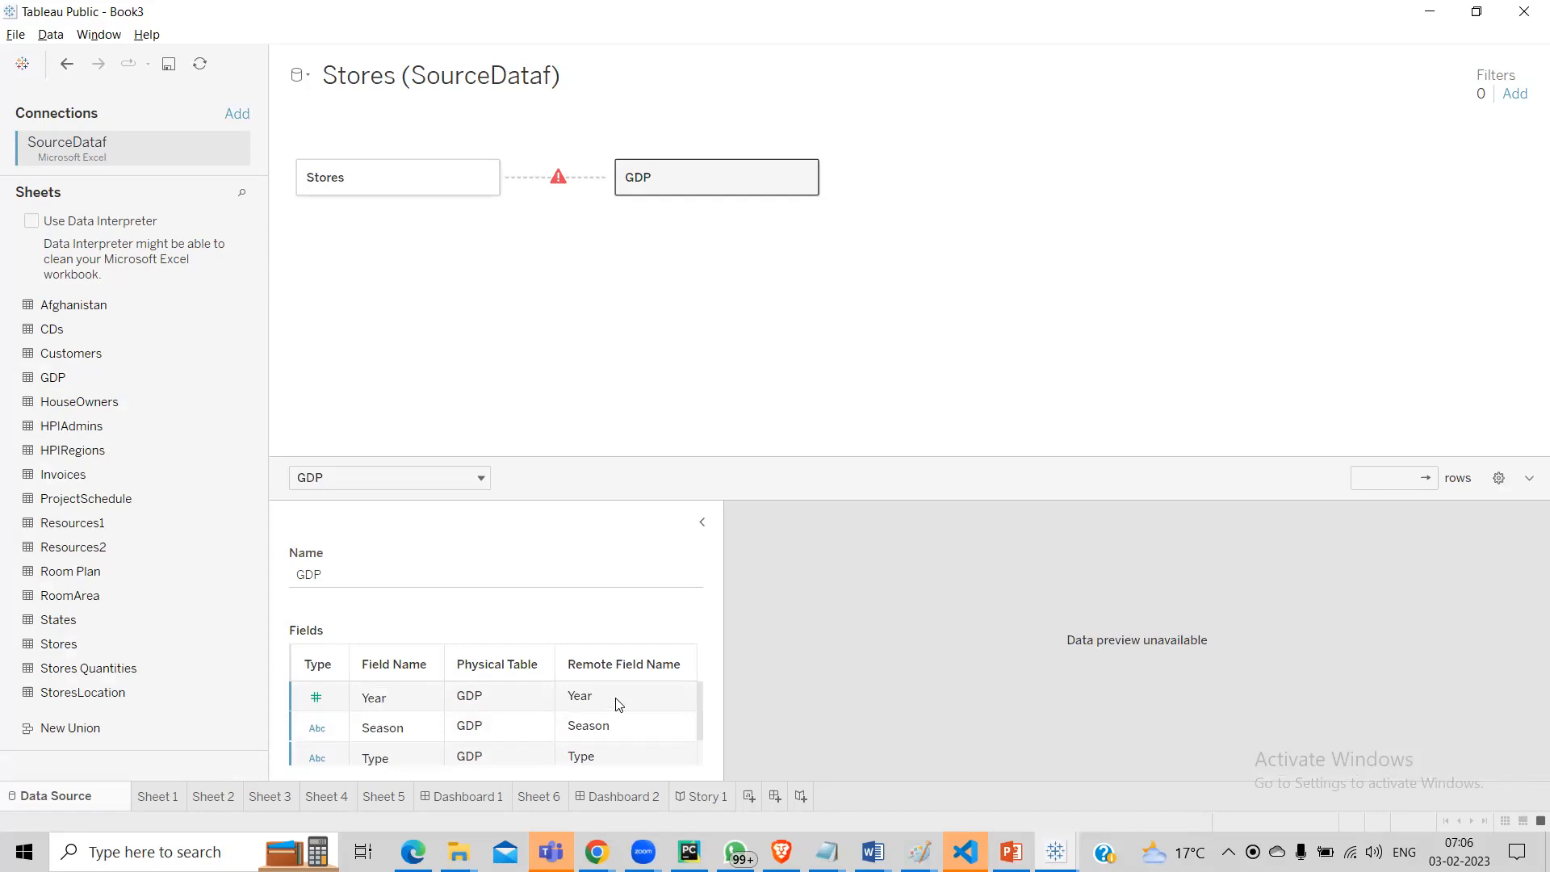
pyautogui.scroll(-1, 614, 706)
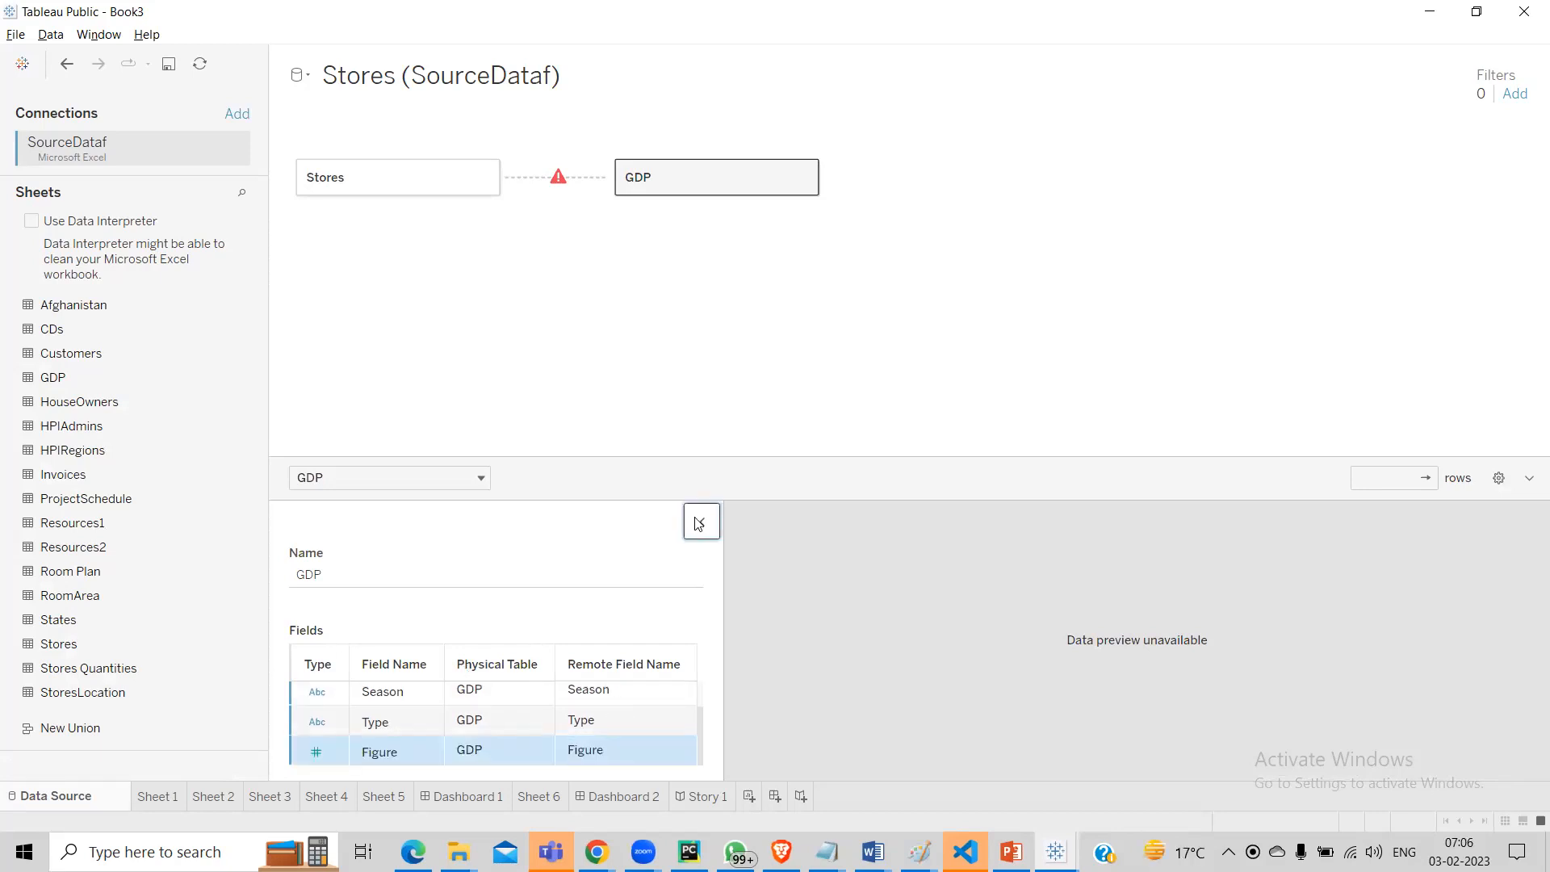
pyautogui.click(701, 522)
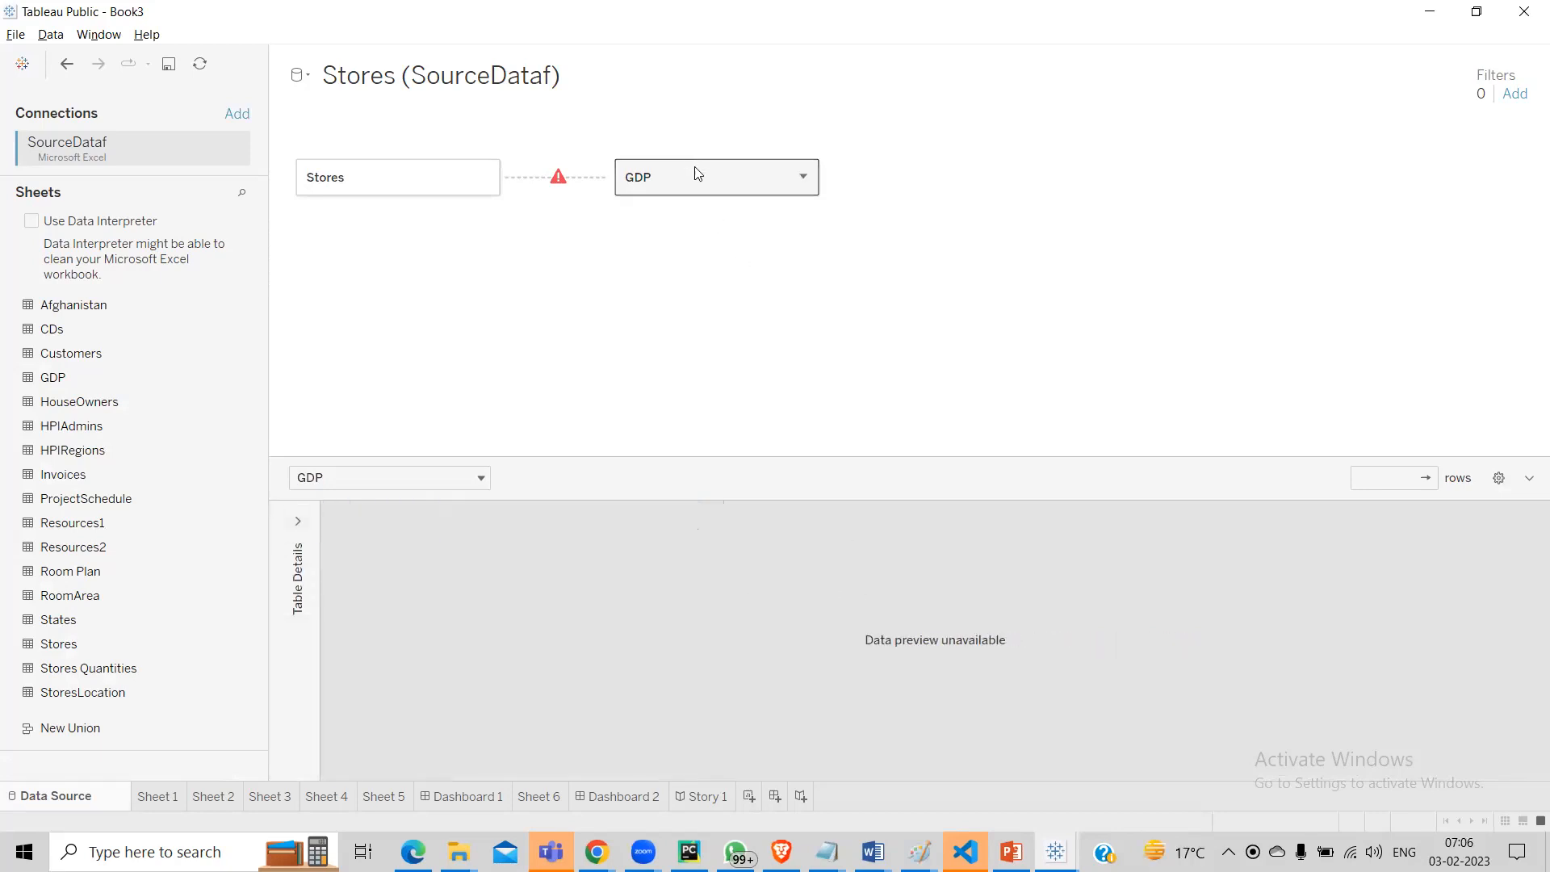